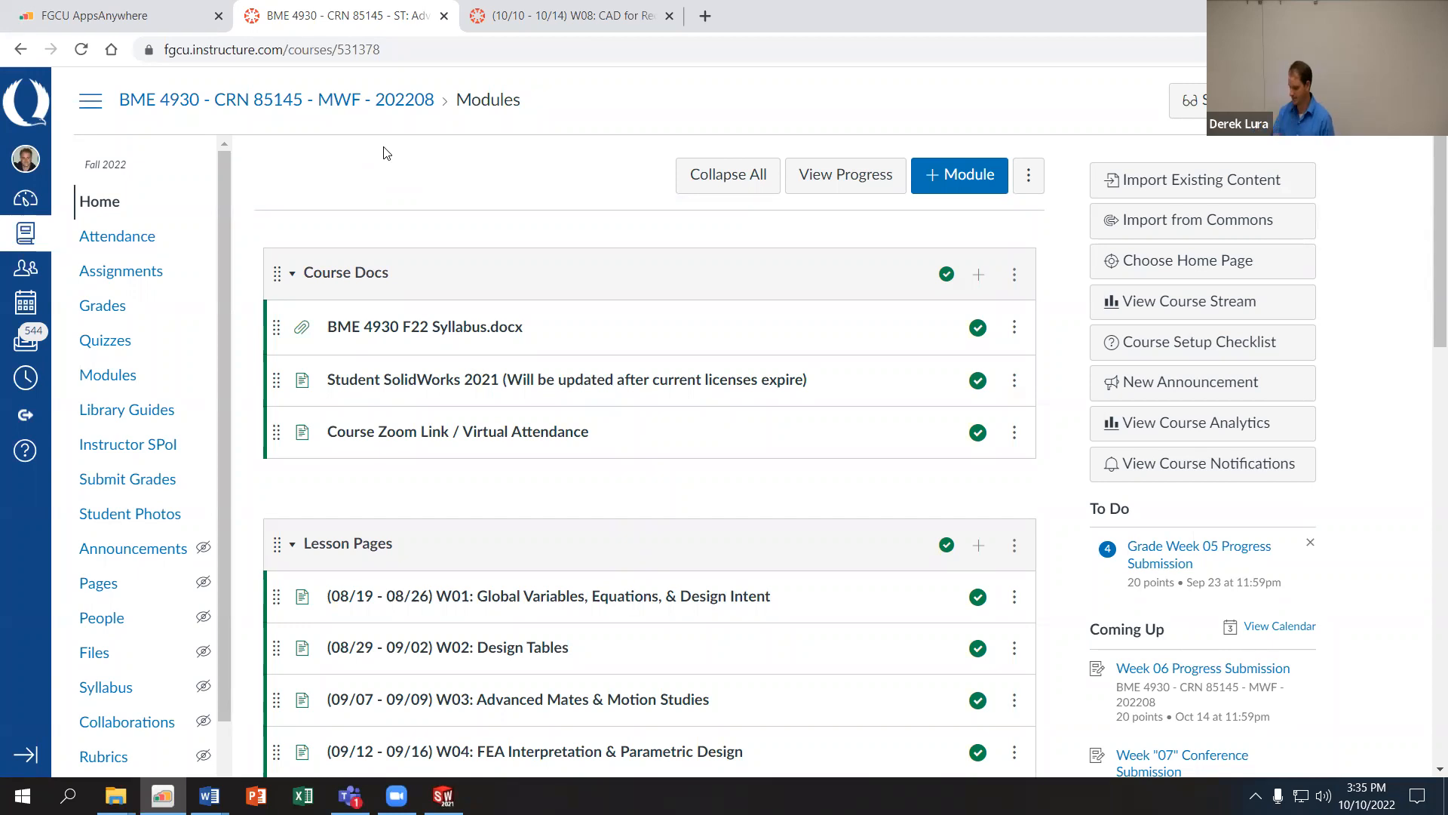
Step: Look through the course's module list, covering the weekly lesson pages and projects down to the Final Project
scroll(483, 167, down, 9)
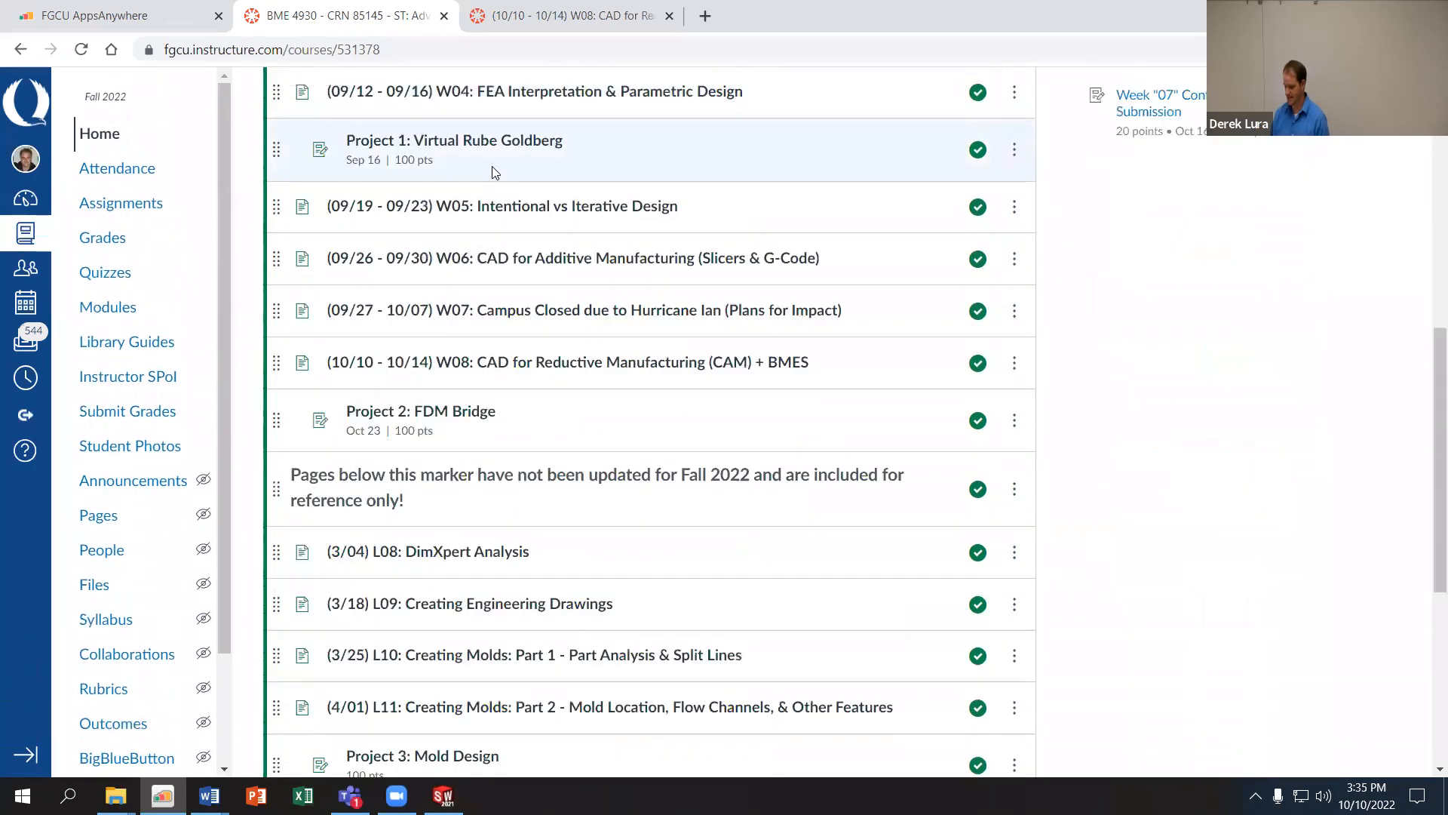
scroll(492, 172, down, 1)
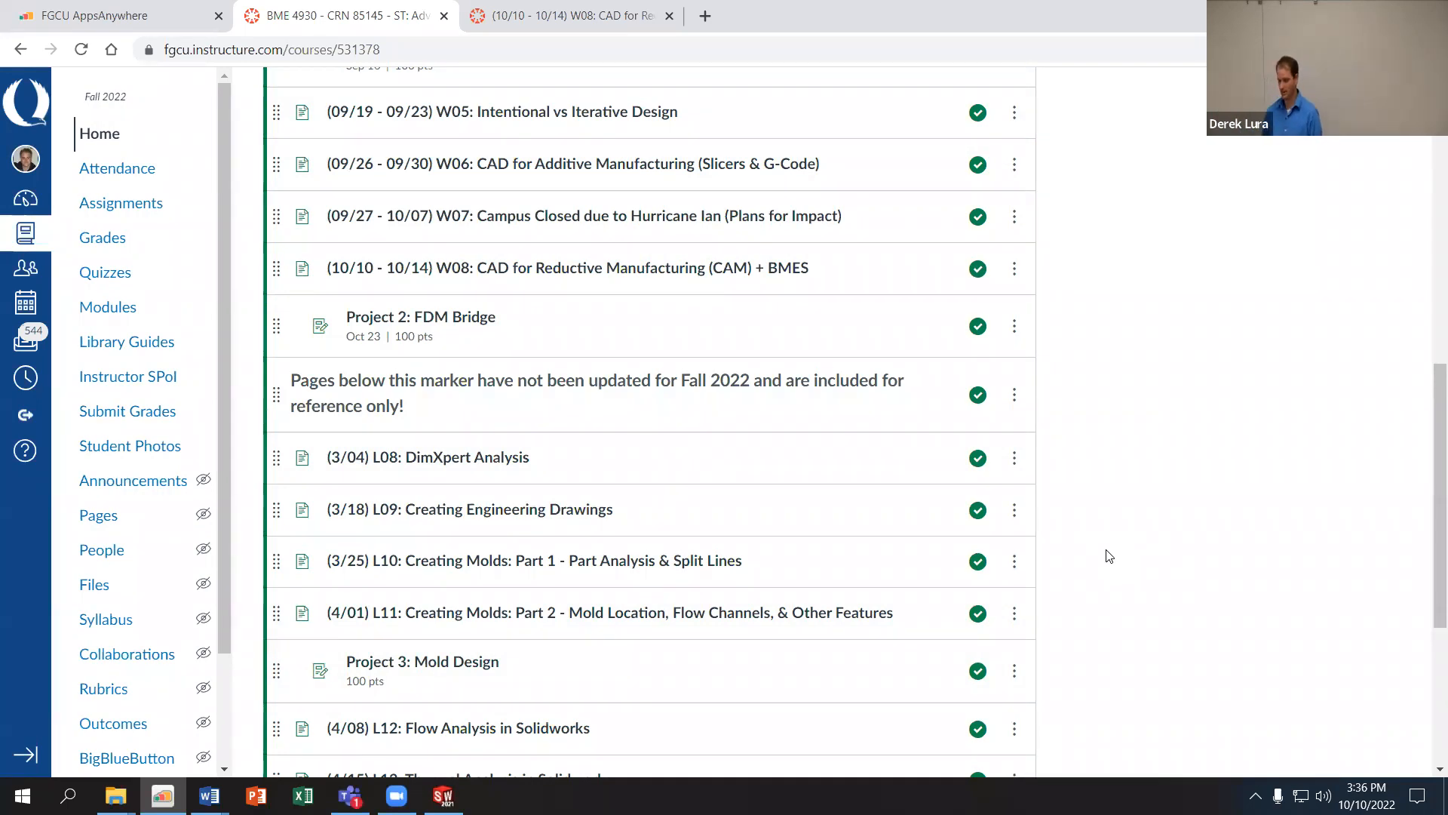
scroll(1108, 556, down, 5)
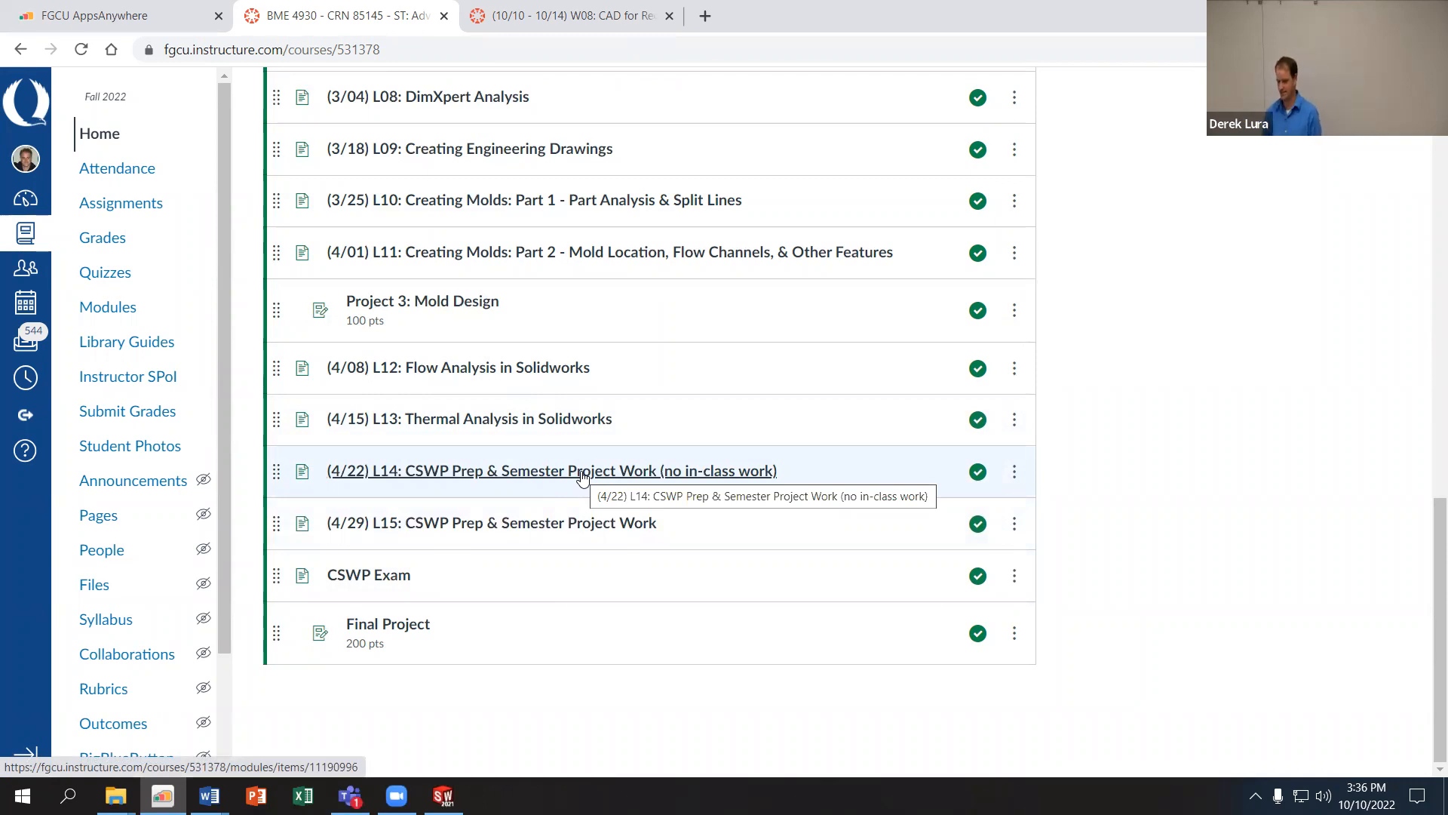
scroll(583, 475, up, 6)
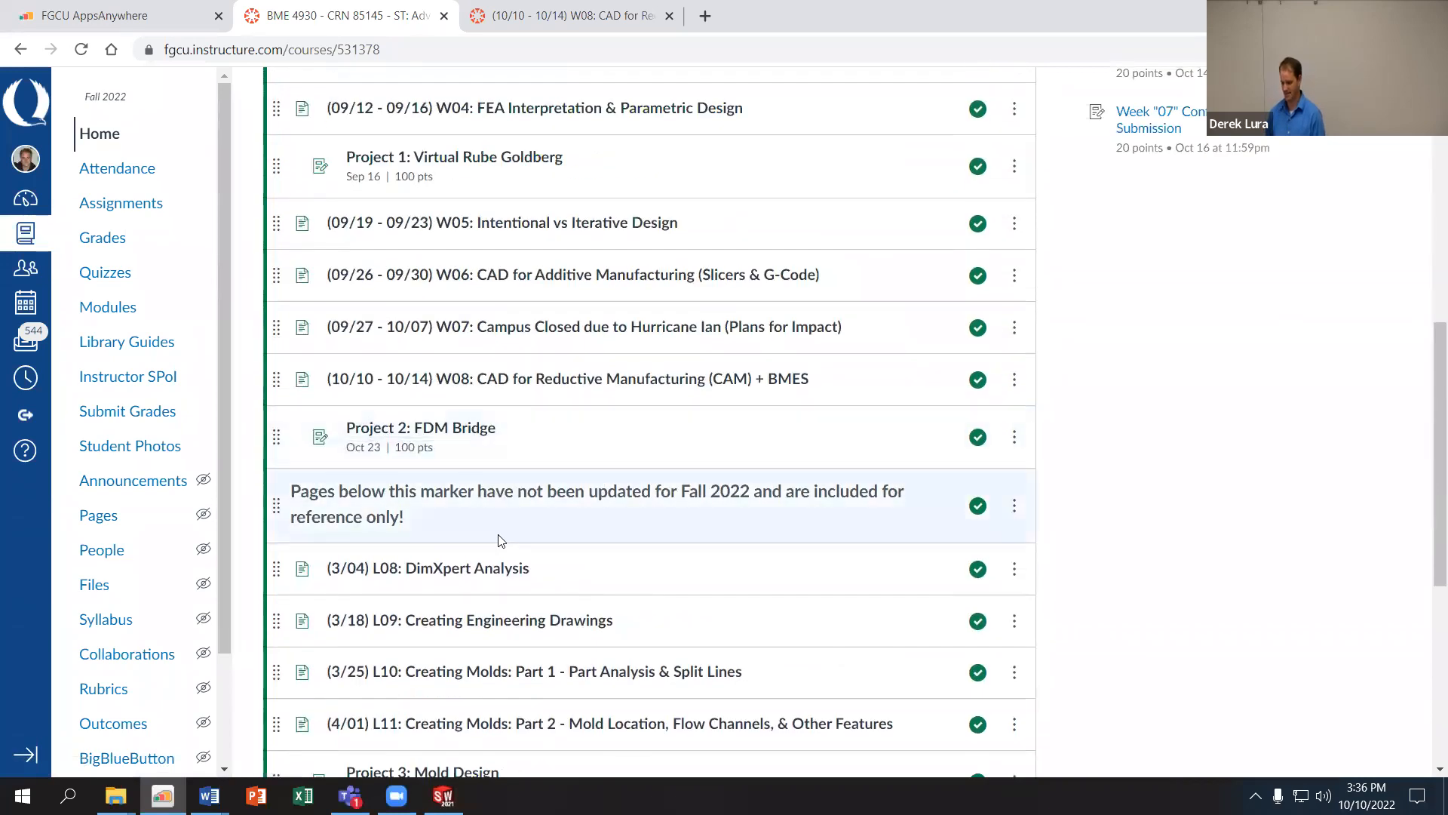
scroll(498, 540, down, 1)
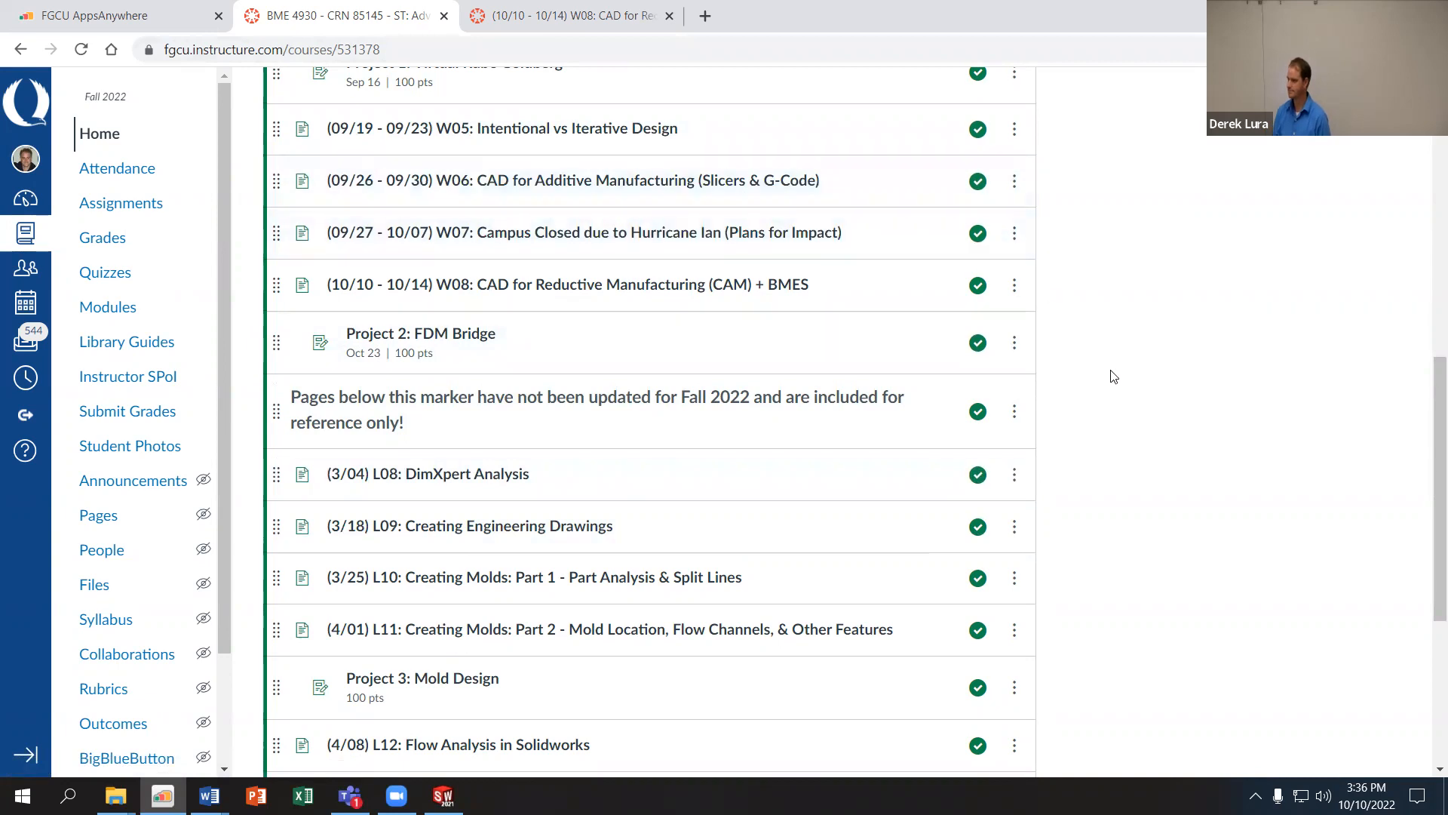
scroll(1112, 377, up, 1)
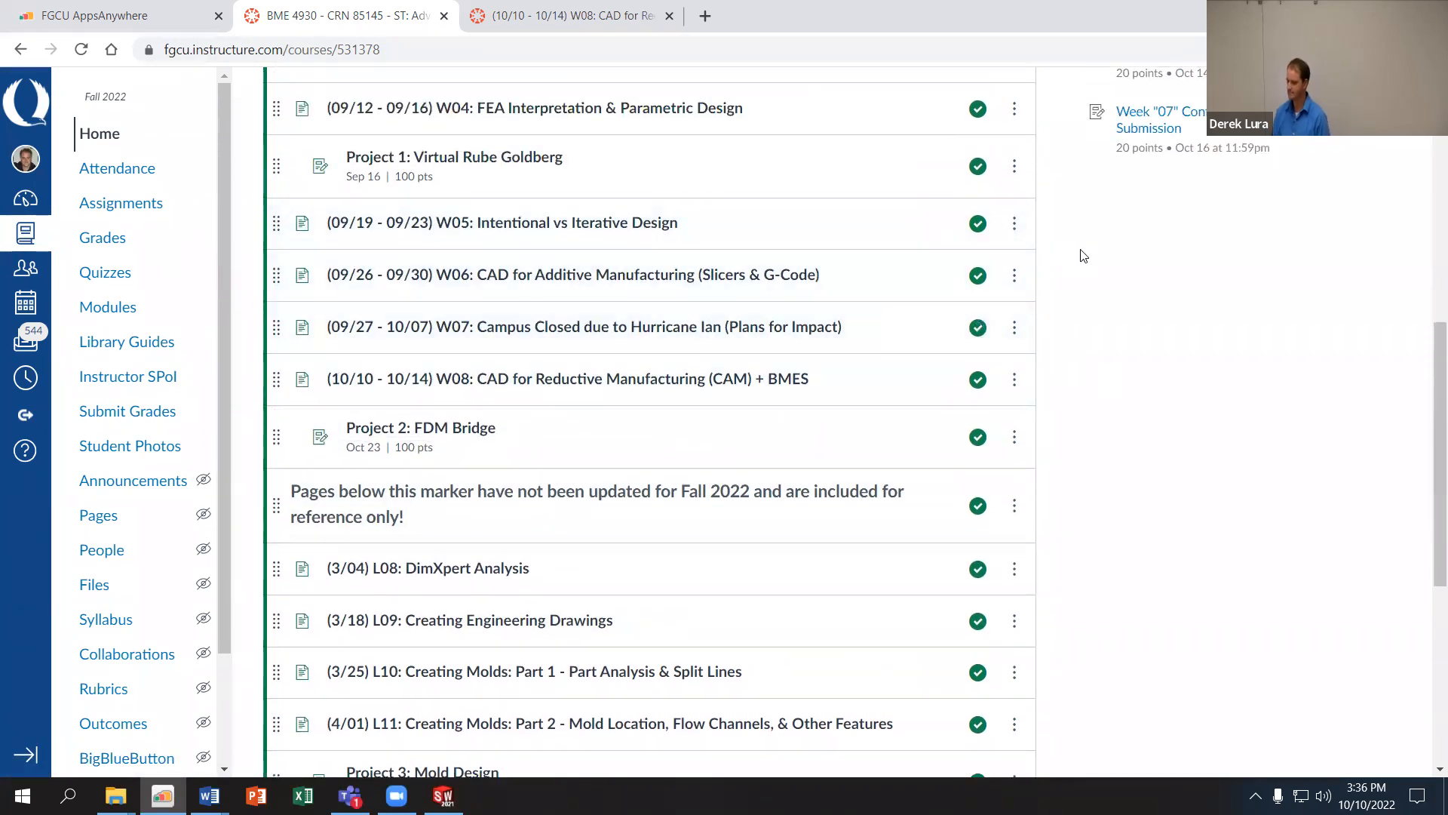
Step: Review the W08: CAD for Reductive Manufacturing (CAM) + BMES lesson page, from its title to the conference submission instructions
click(582, 28)
scroll(901, 494, down, 5)
scroll(899, 498, down, 3)
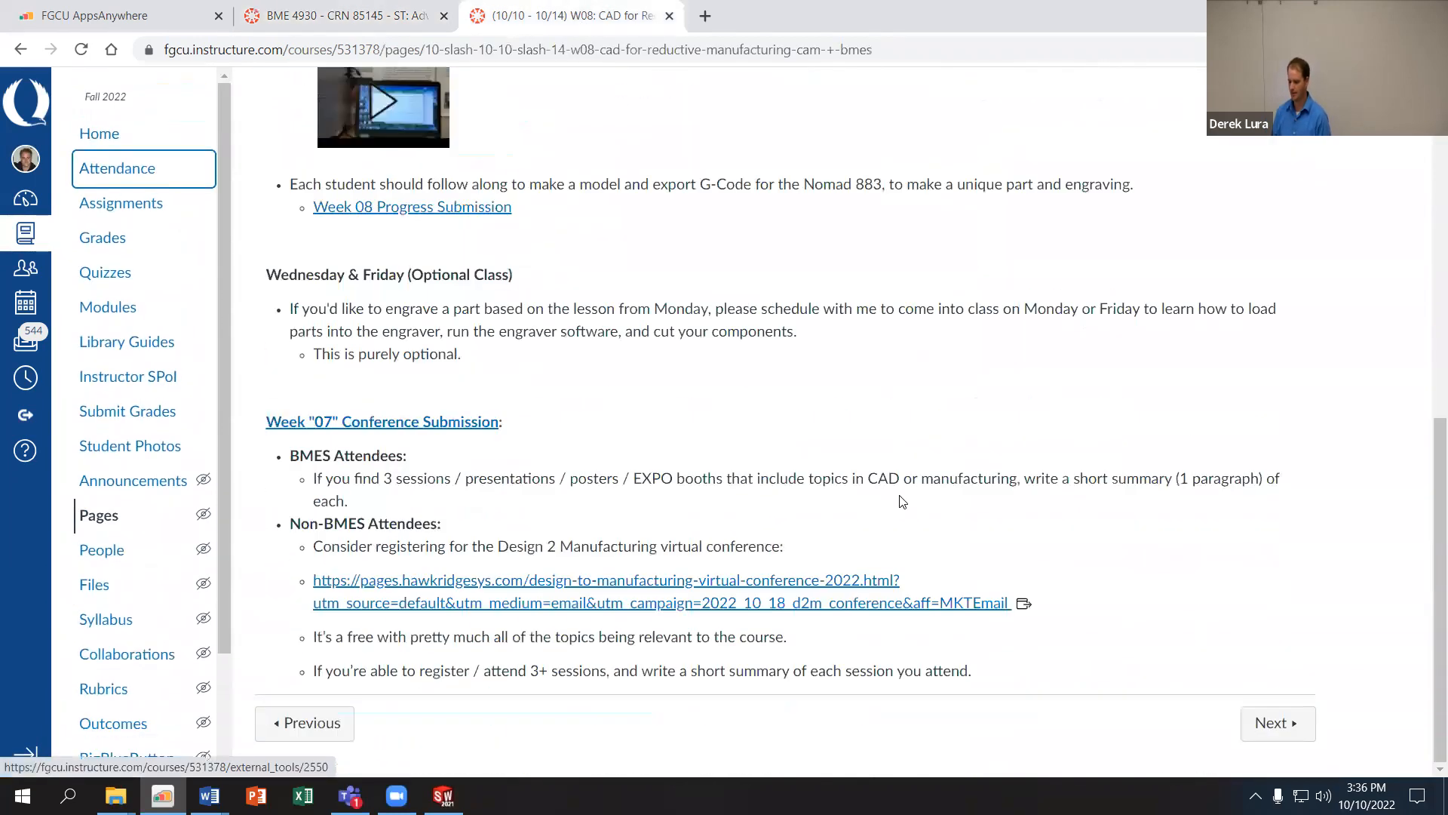
scroll(899, 498, up, 9)
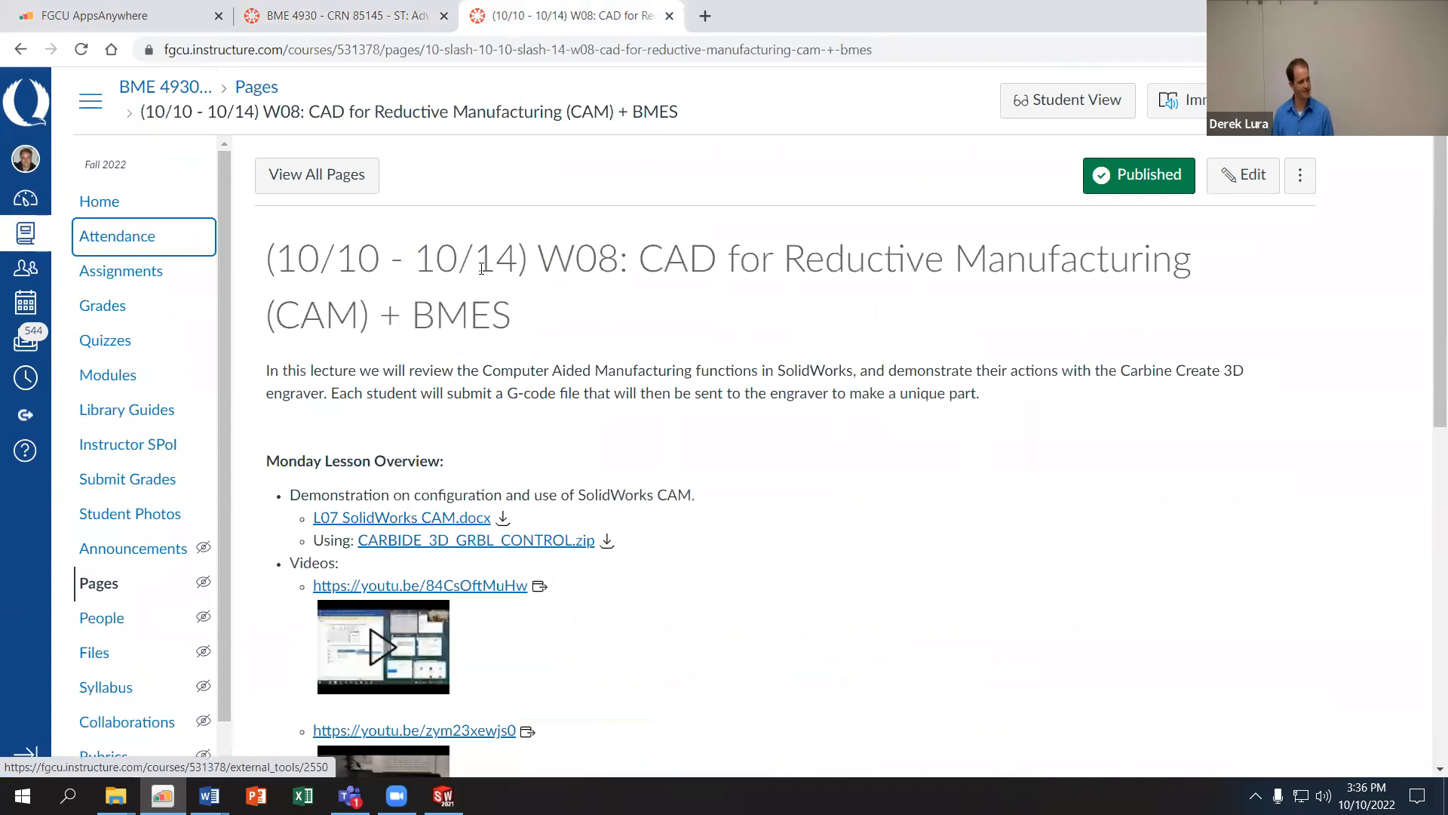
drag(358, 255, 617, 255)
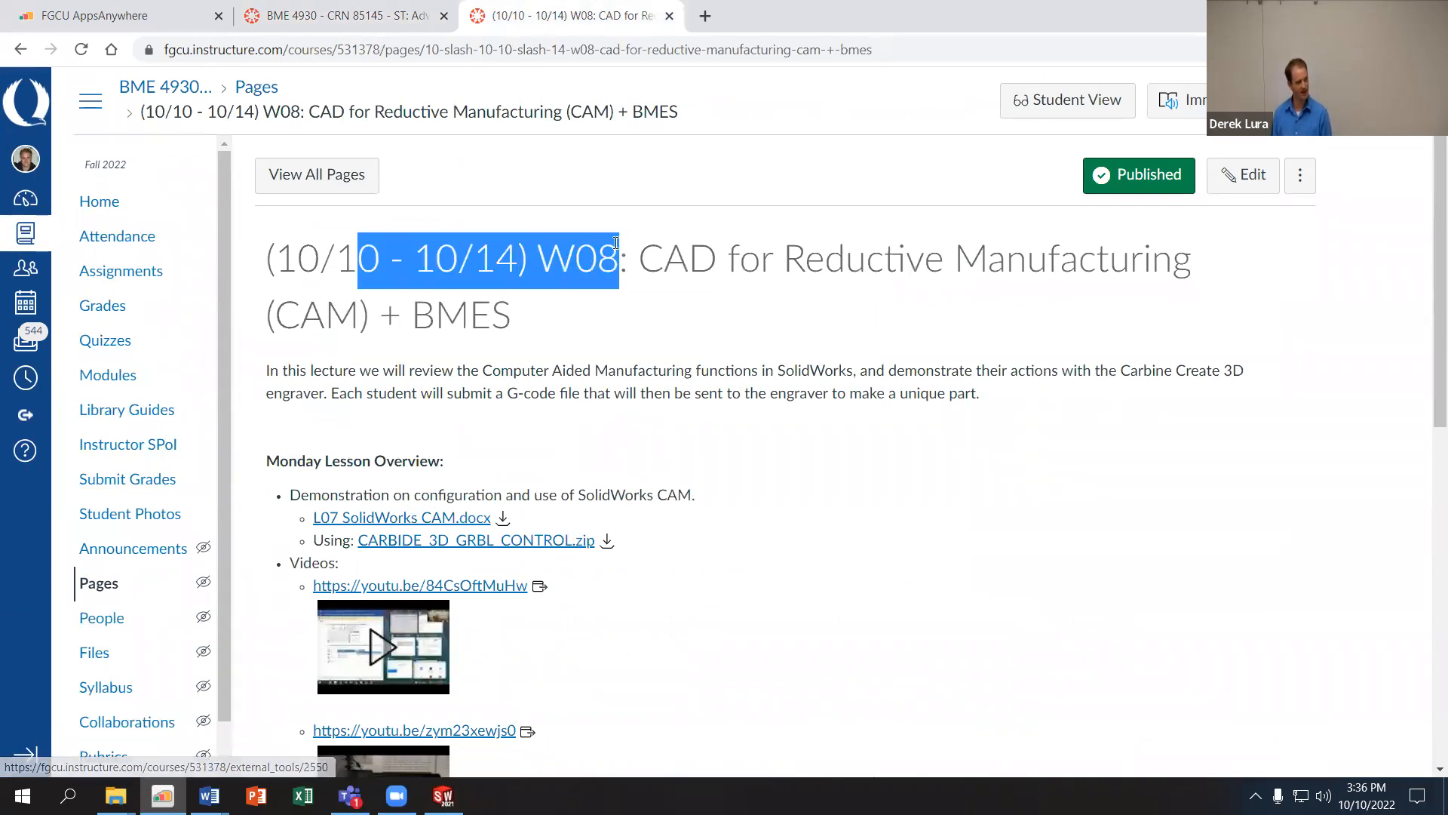
click(618, 255)
scroll(626, 286, down, 6)
scroll(626, 289, down, 3)
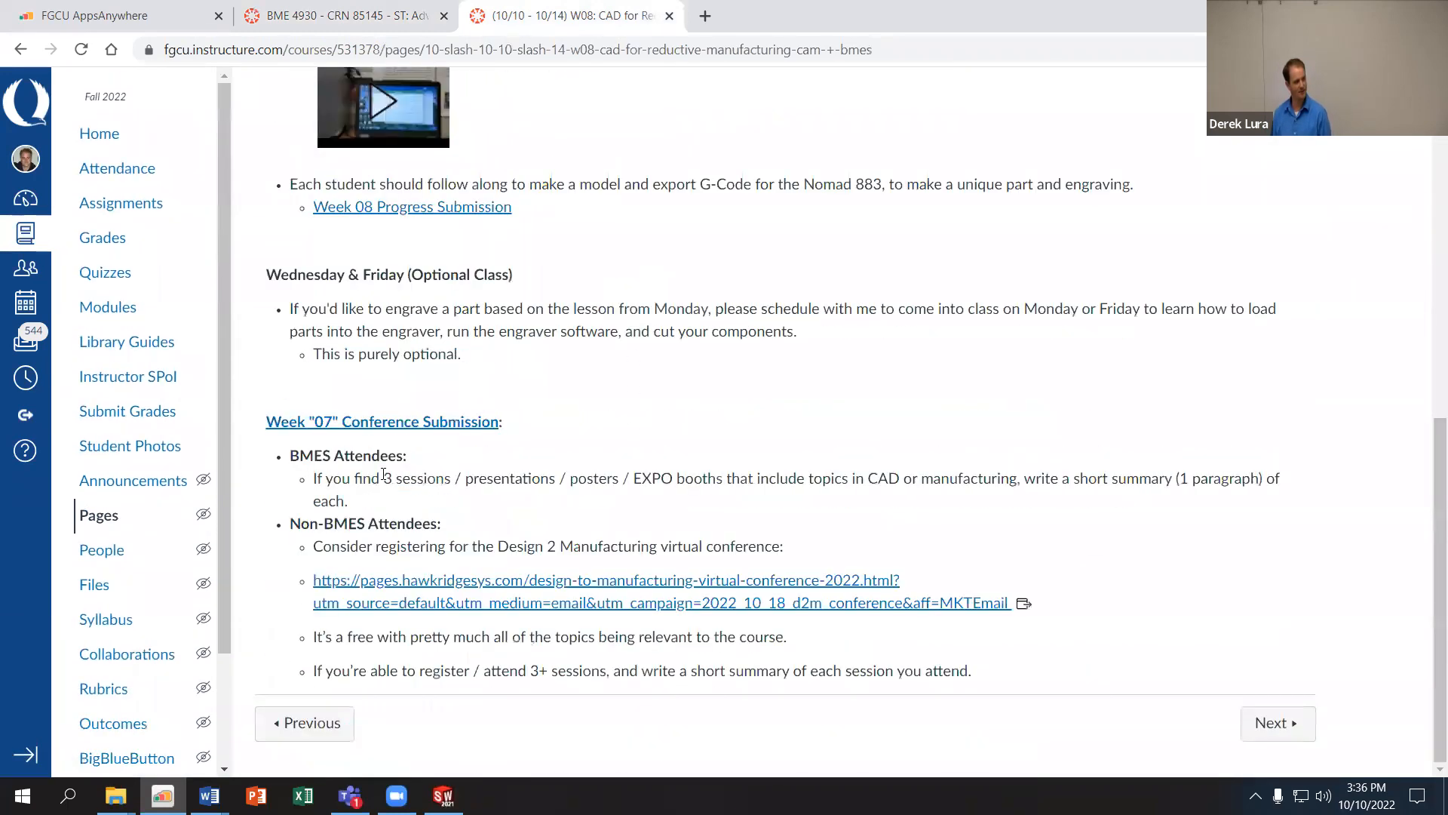
Step: Open the Design to Manufacturing virtual conference link in a new tab and go on to its event registration page
right_click(423, 588)
click(459, 600)
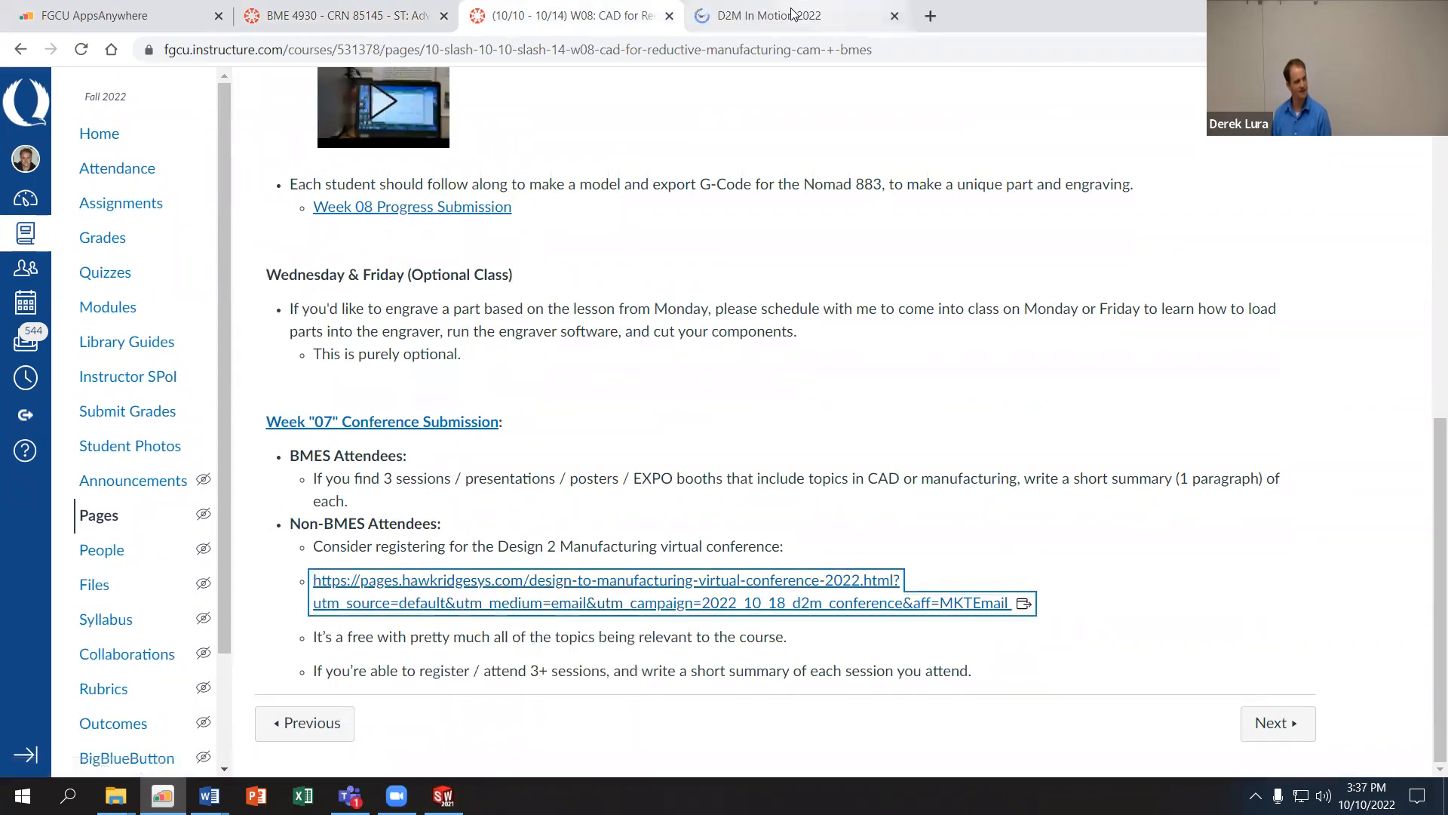
click(851, 11)
scroll(744, 498, down, 5)
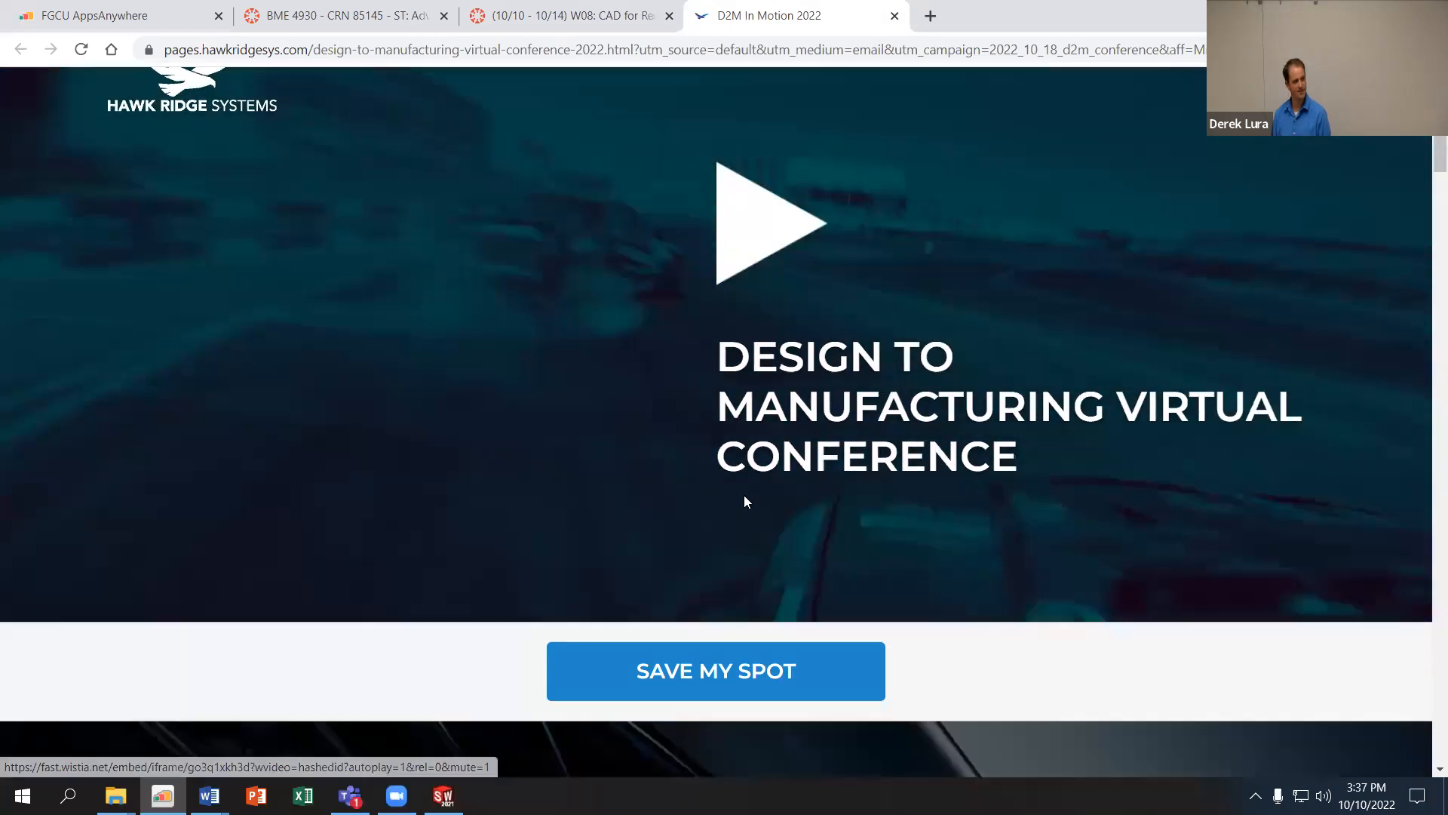
click(700, 356)
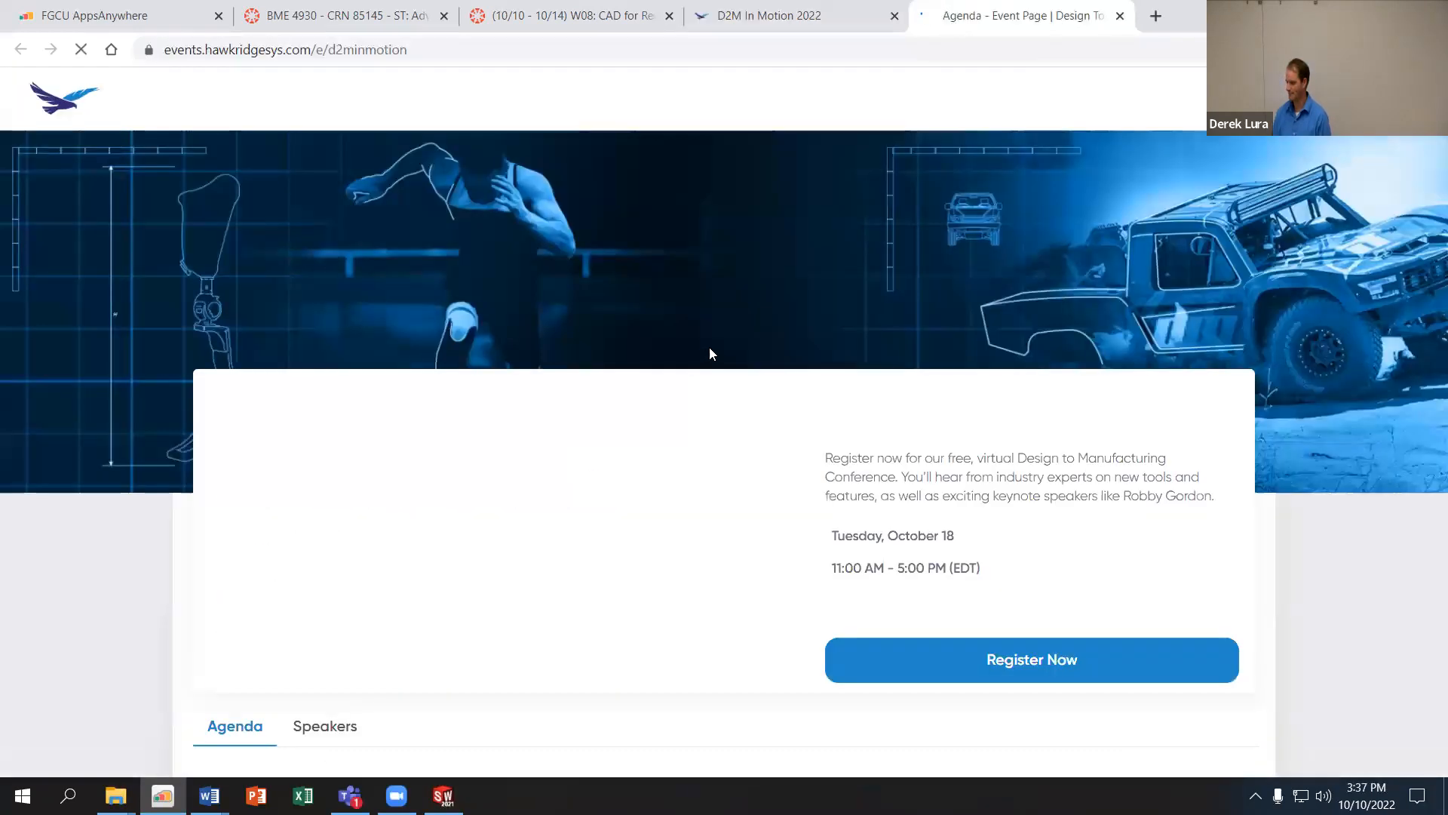
Step: Browse the D2M In Motion conference agenda to examine the scheduled sessions
scroll(697, 317, down, 4)
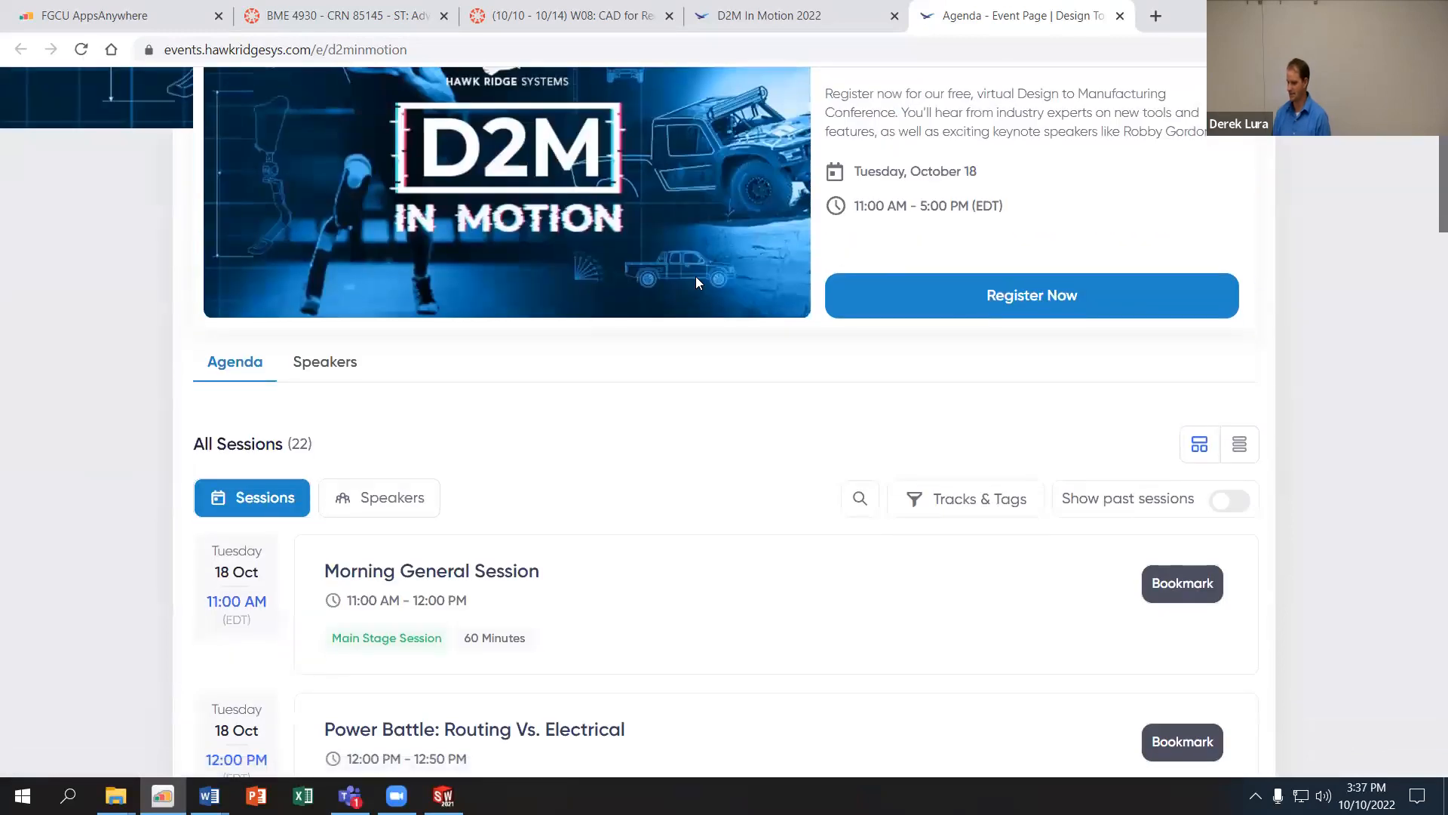
scroll(695, 281, down, 7)
scroll(659, 320, down, 20)
scroll(658, 320, down, 20)
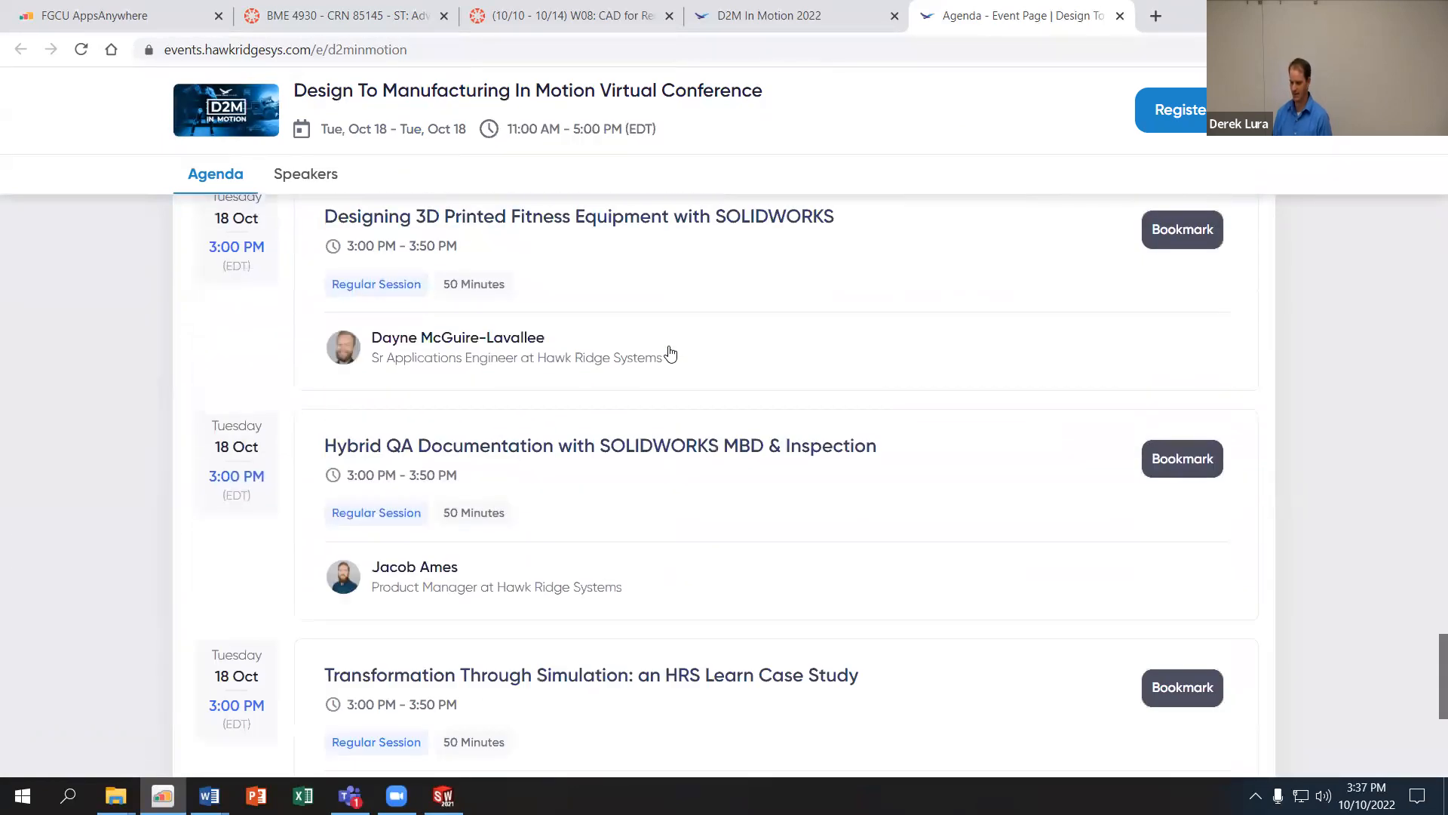
scroll(670, 353, down, 5)
scroll(666, 359, up, 10)
scroll(666, 419, up, 20)
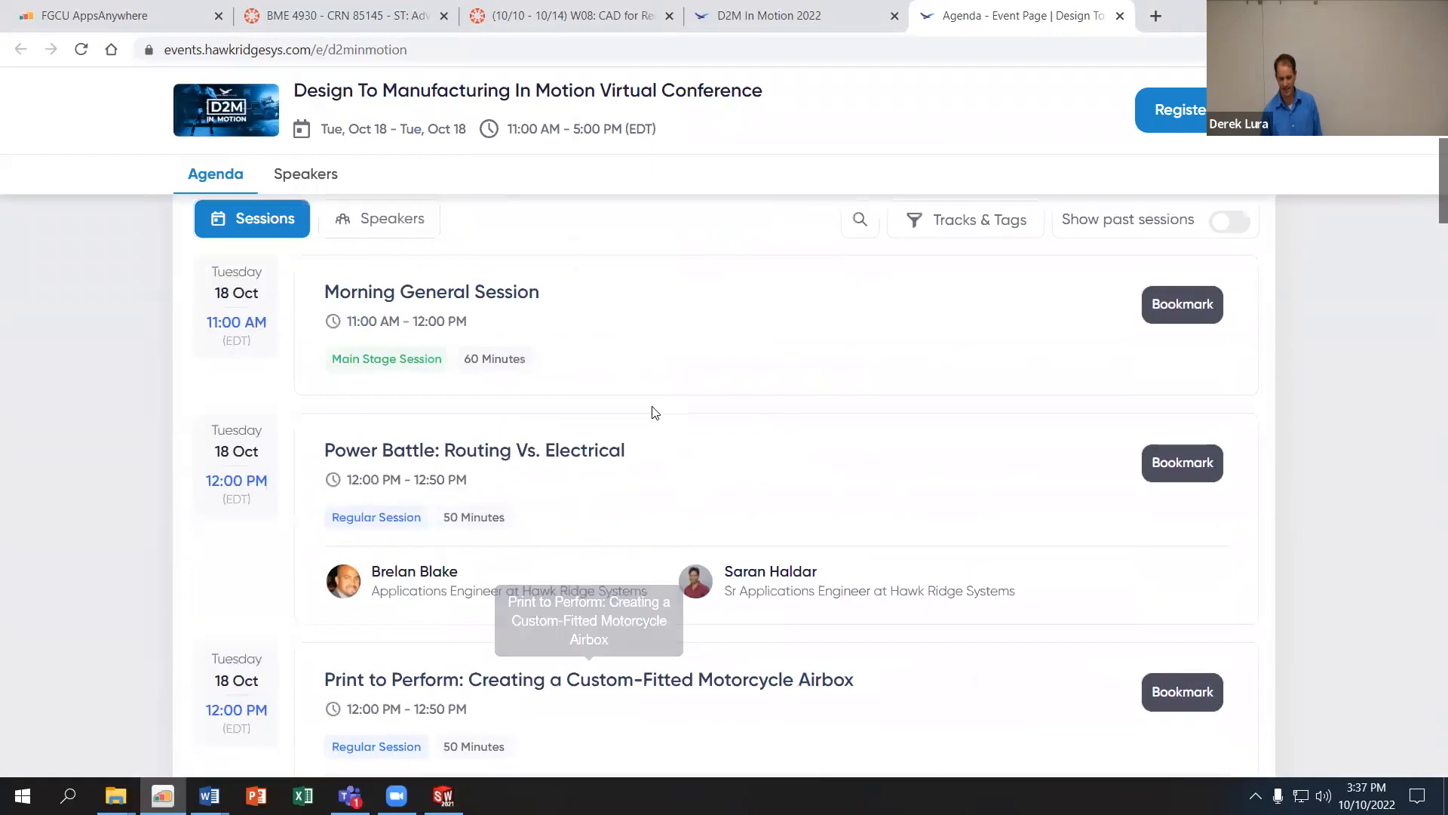
scroll(656, 413, up, 10)
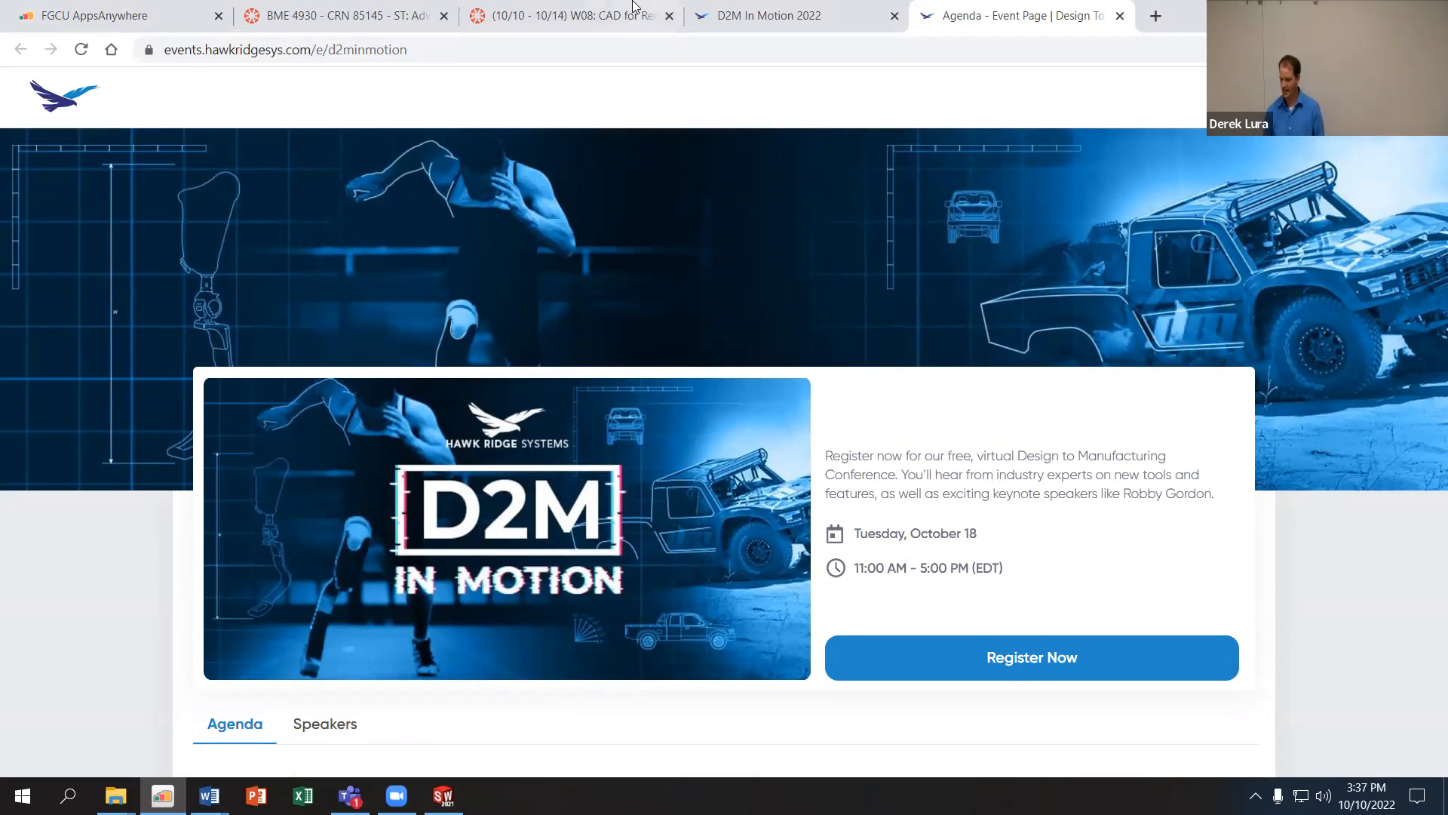
Step: Open the Week "07" Conference Submission assignment from the W08 page in a new tab, check its requirements and return to the lesson
click(424, 6)
click(533, 6)
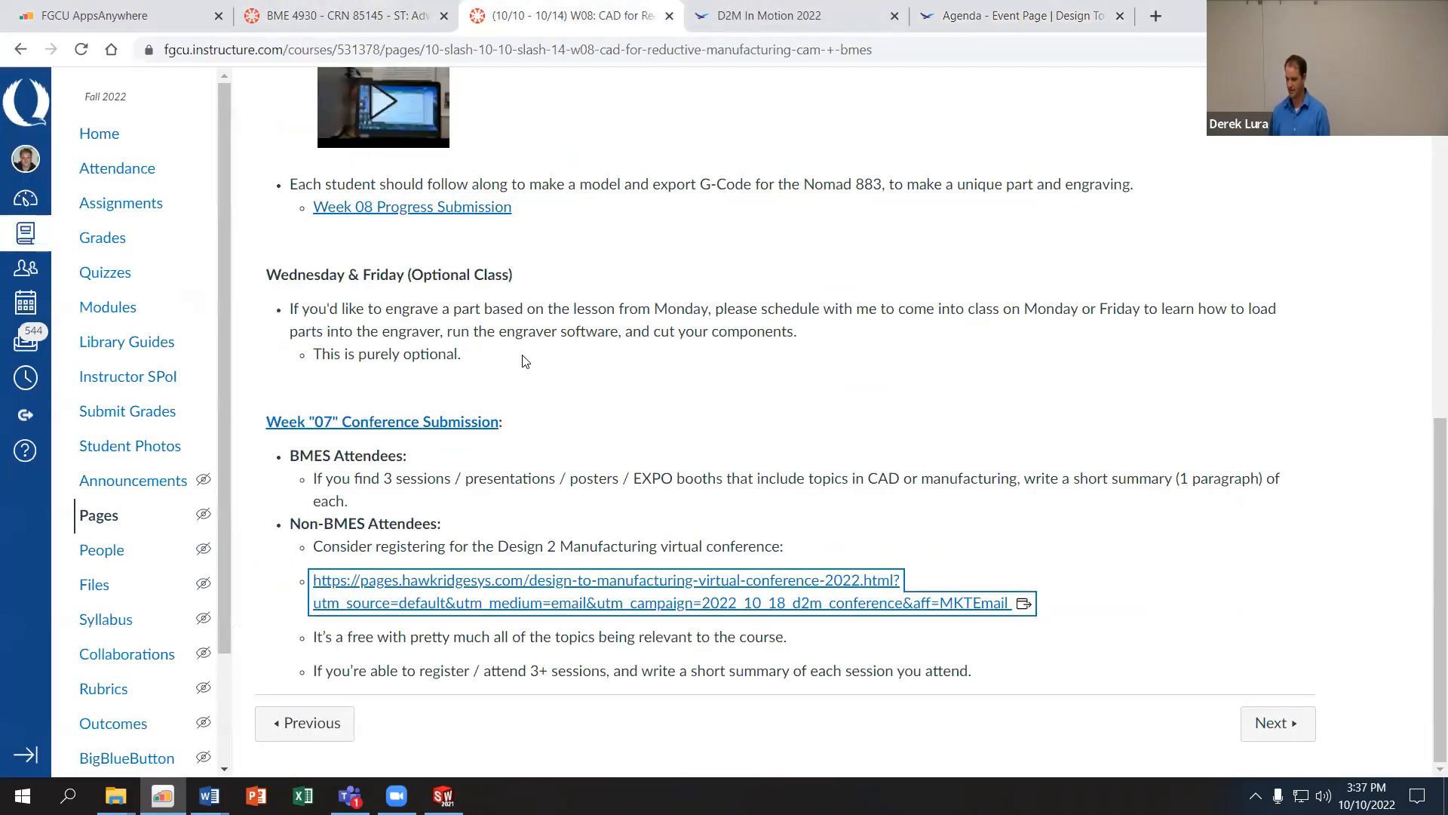
right_click(386, 417)
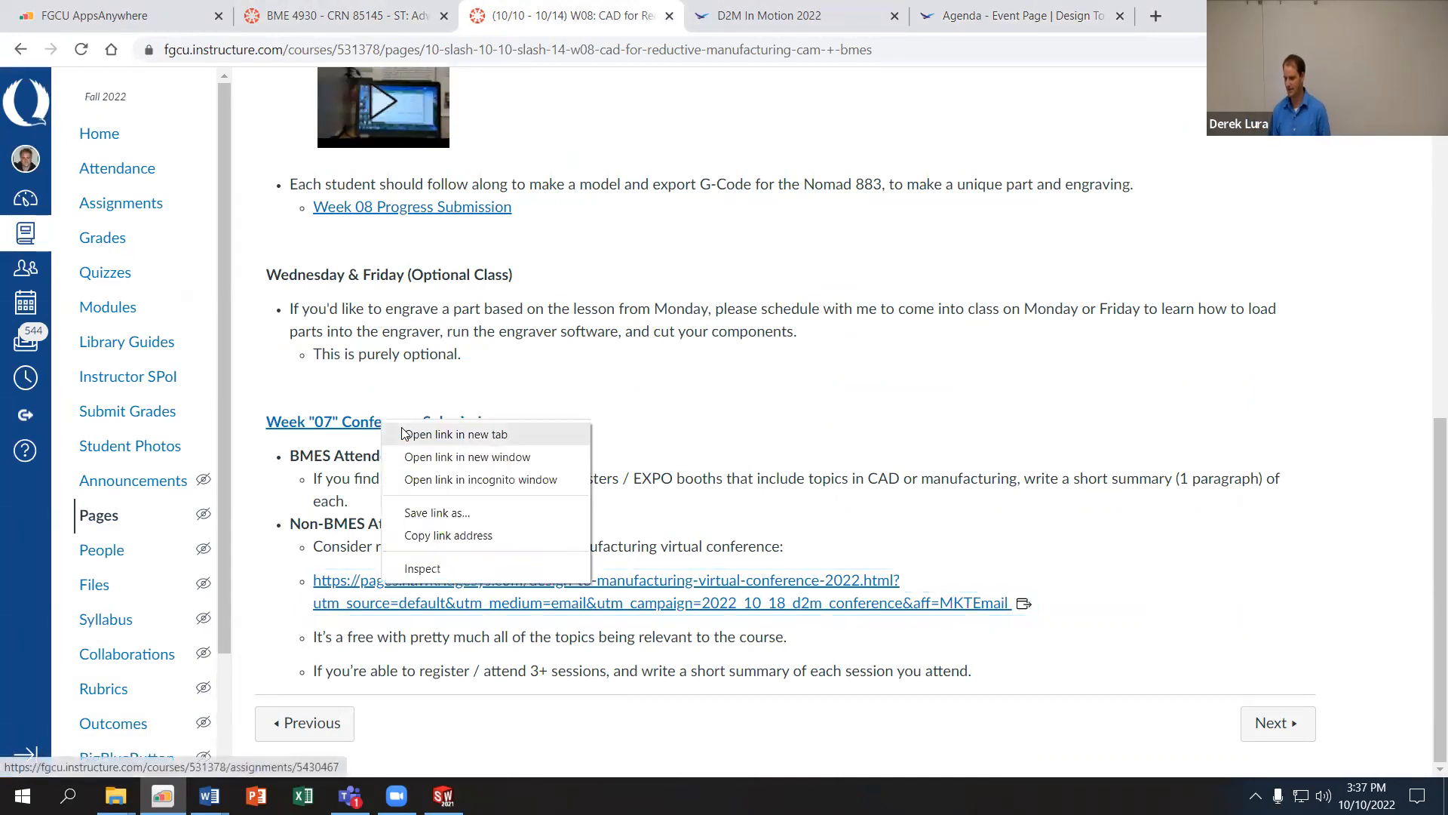
click(412, 431)
click(647, 6)
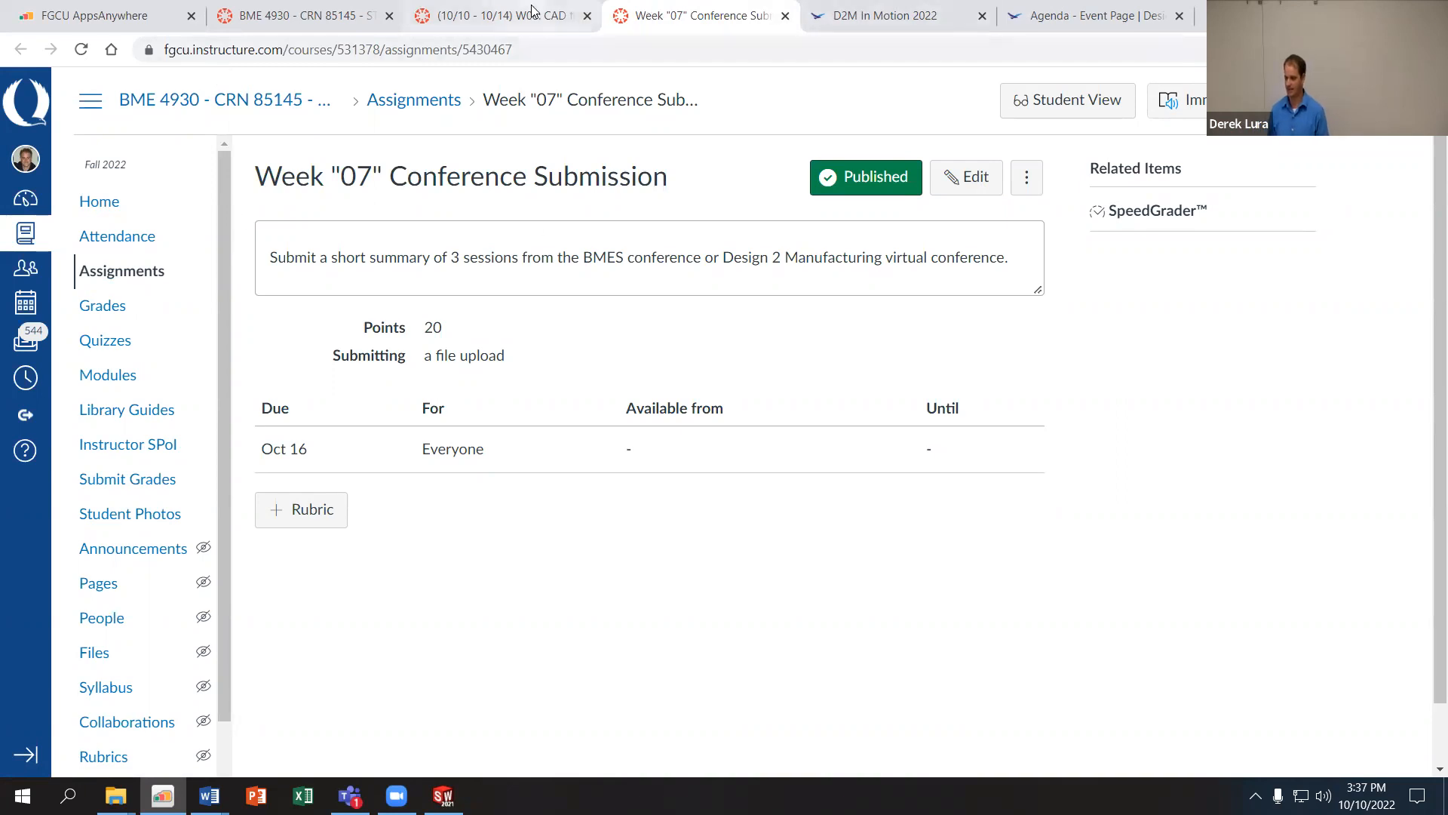
click(498, 15)
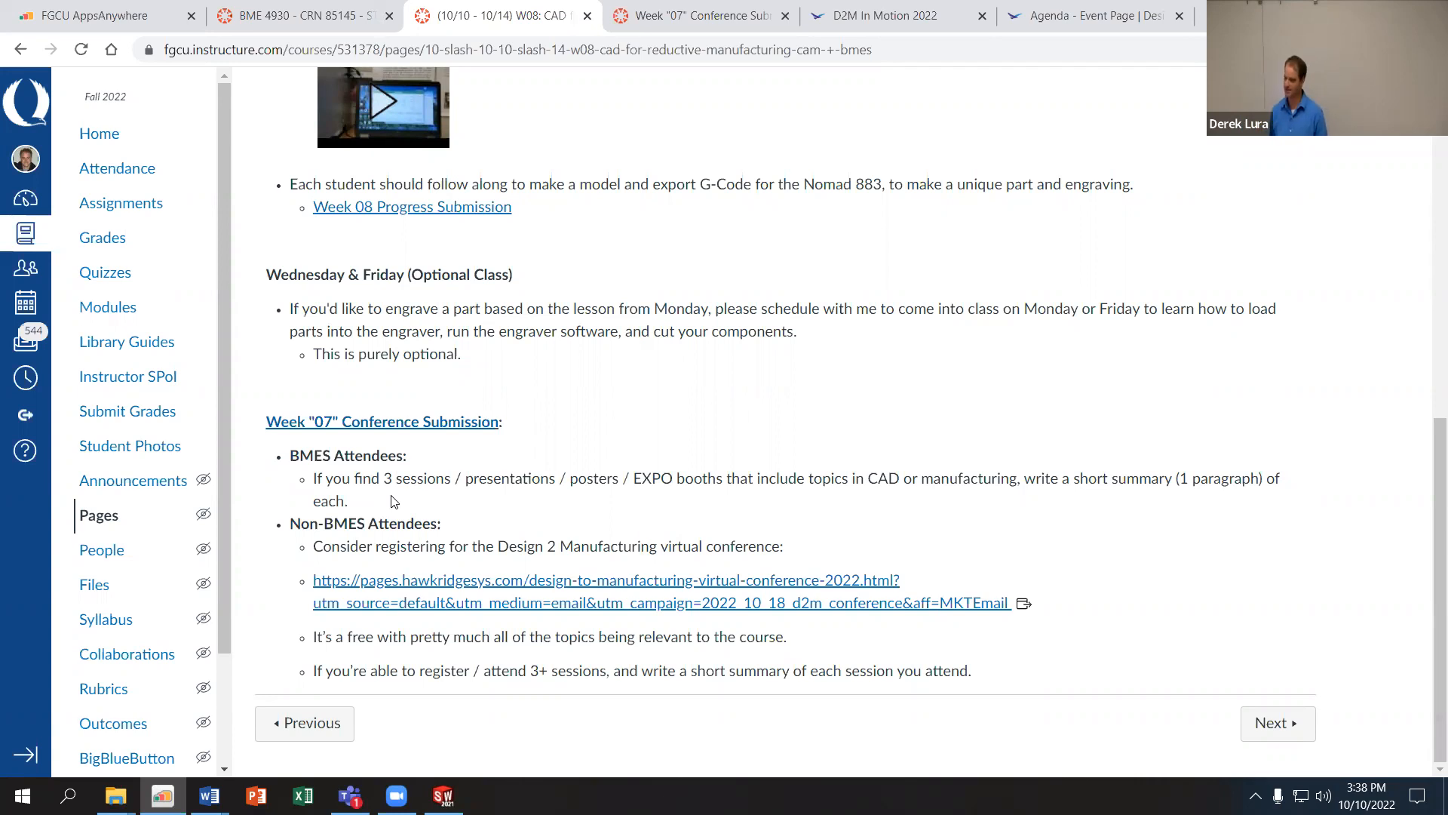
Step: Examine the D2M In Motion landing page and the session dates, times and topics in the event agenda
click(865, 13)
scroll(960, 330, down, 15)
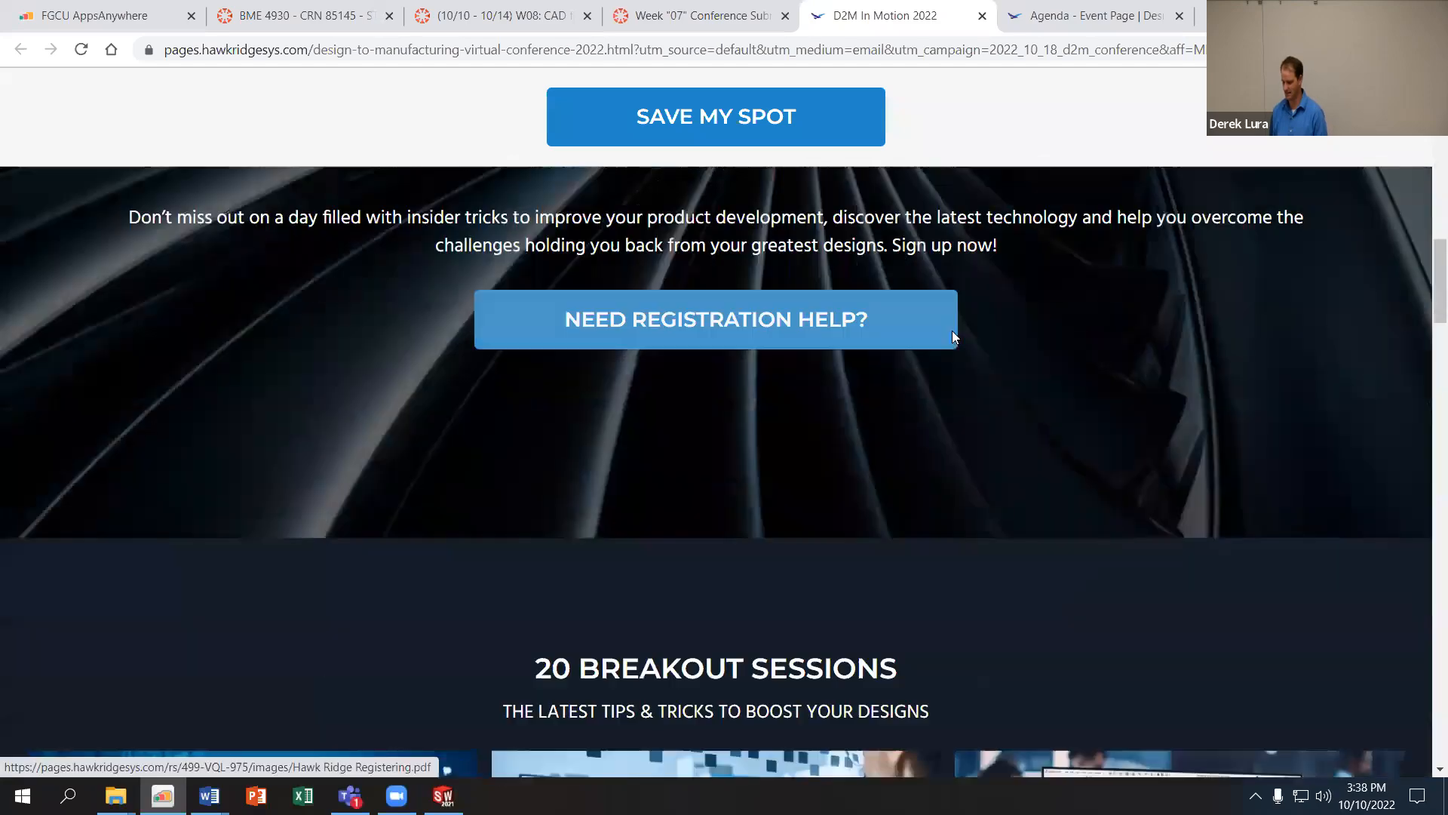
scroll(883, 406, down, 5)
scroll(810, 450, up, 10)
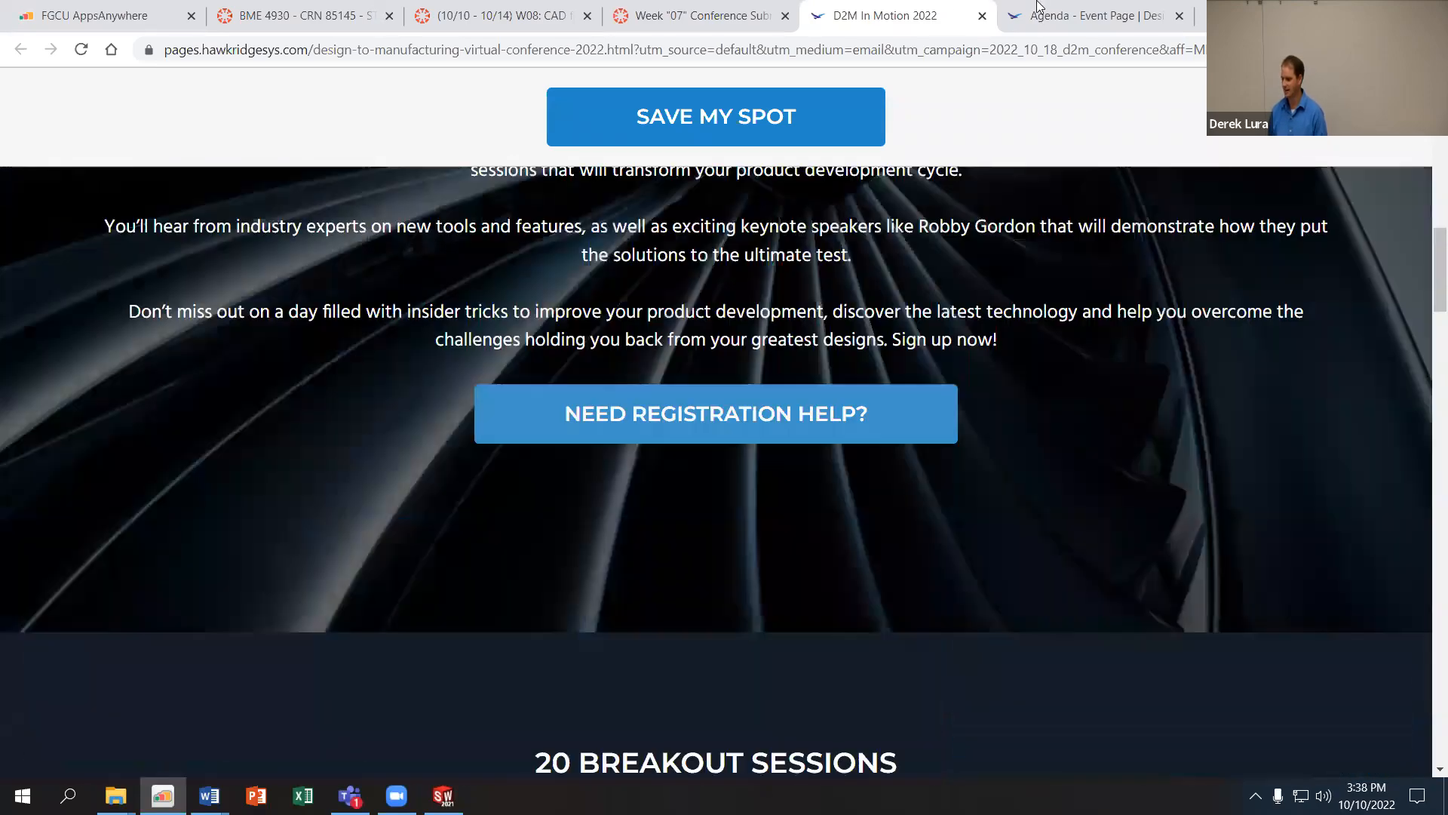
click(1078, 15)
scroll(860, 392, down, 12)
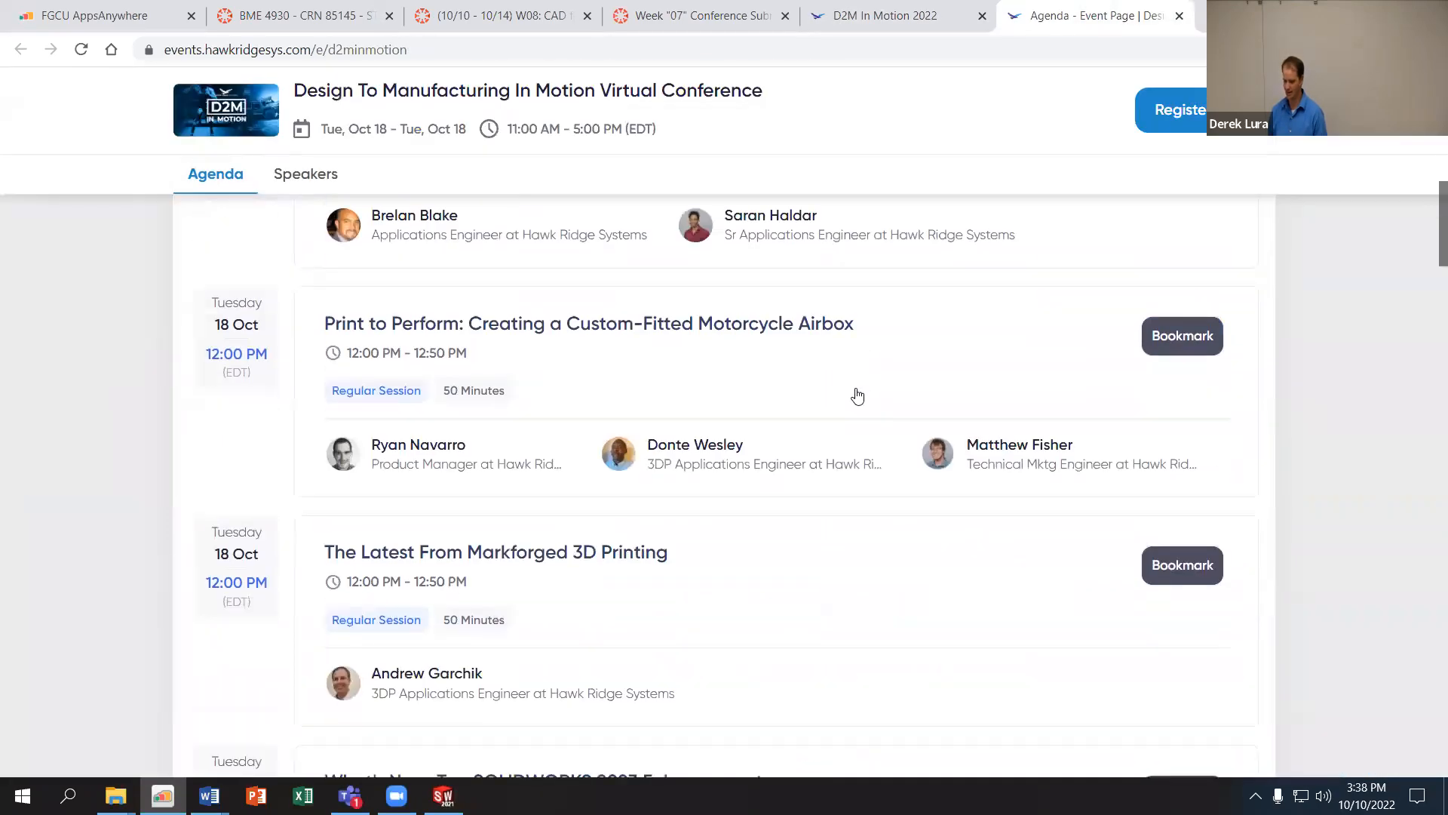
scroll(227, 379, down, 14)
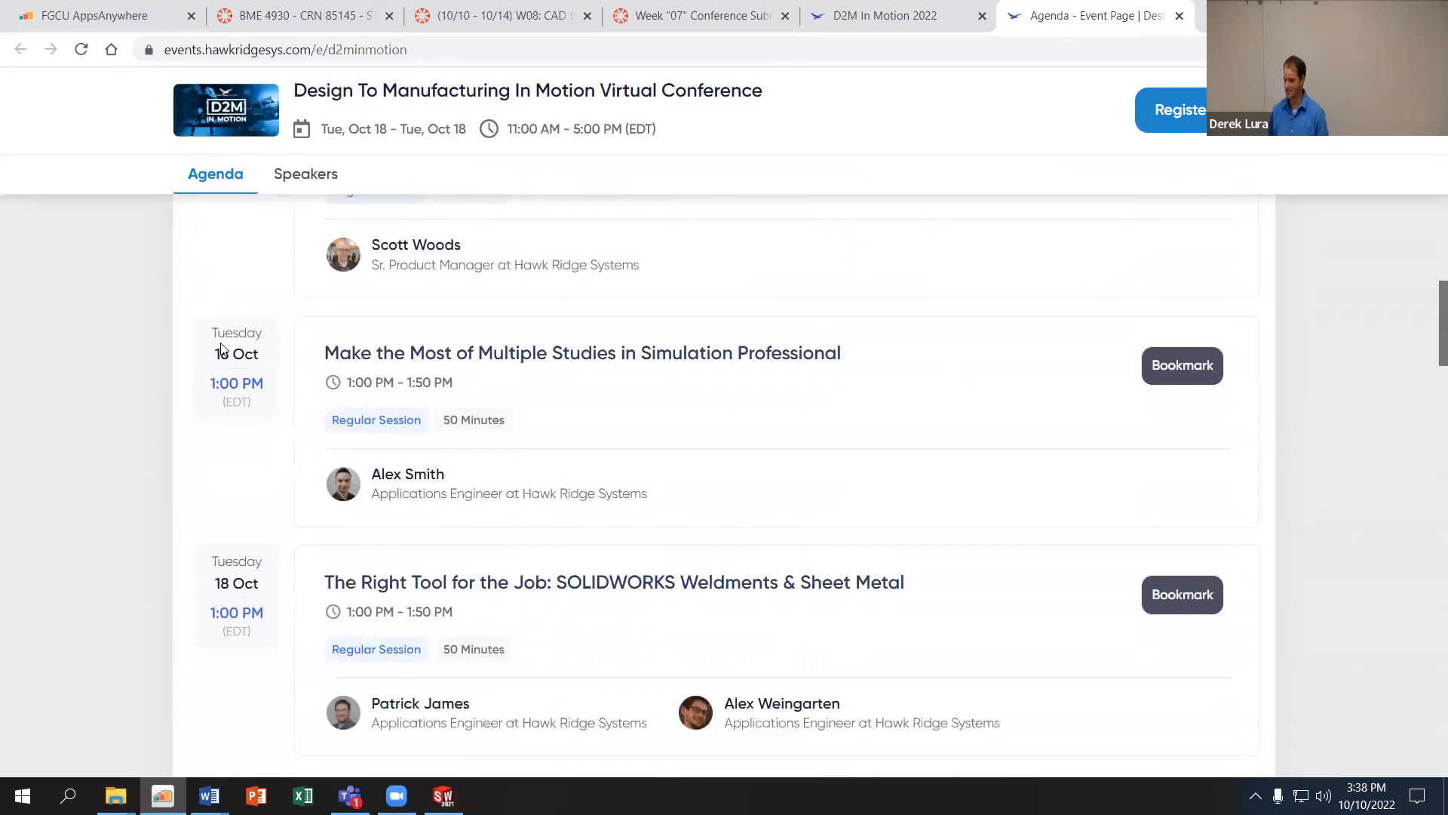
scroll(318, 341, down, 20)
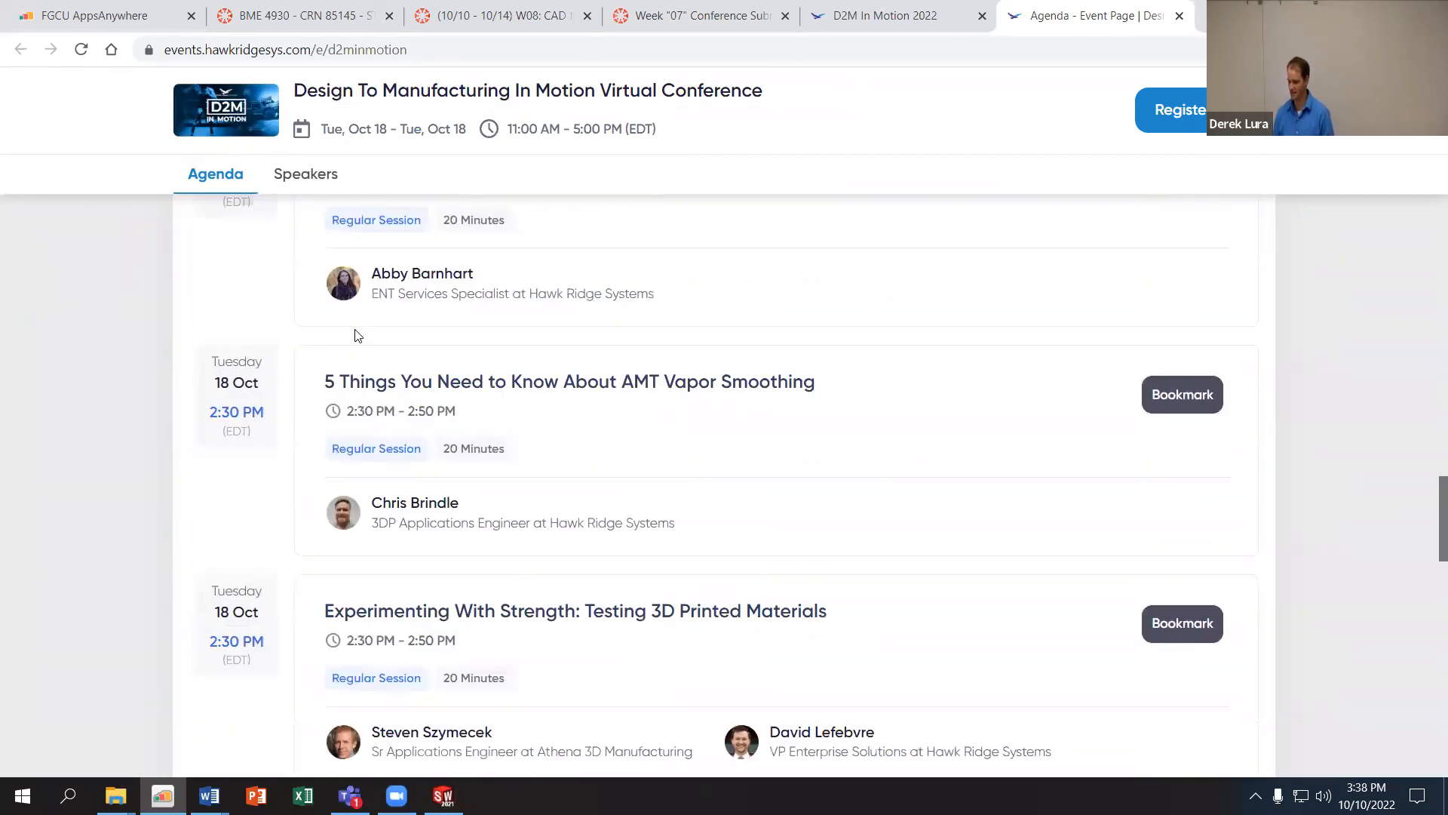
scroll(358, 334, down, 5)
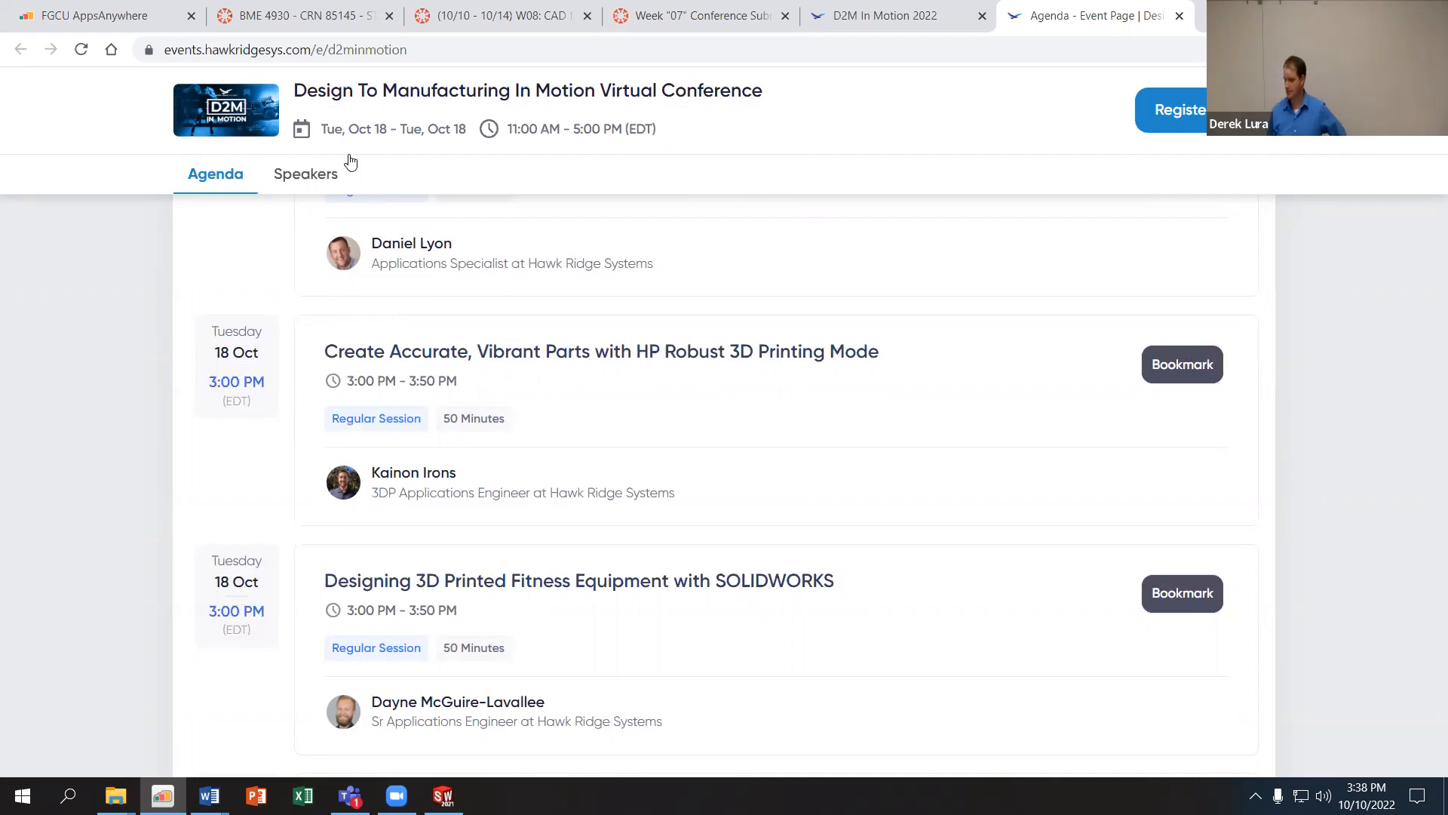
Step: Recheck the Week "07" Conference Submission due date, and review the Monday Lesson Overview on the W08 page
click(696, 10)
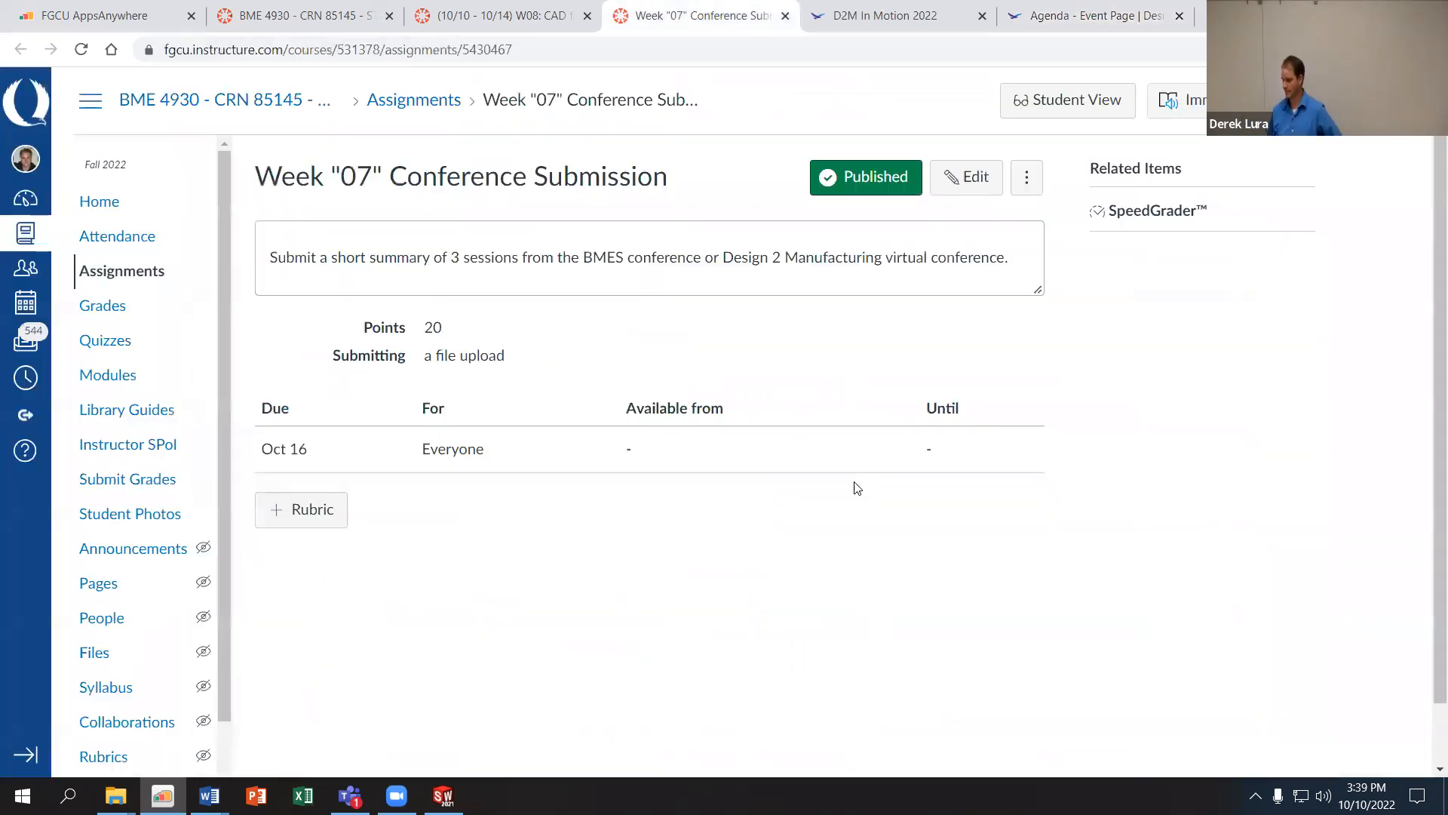
scroll(782, 524, up, 8)
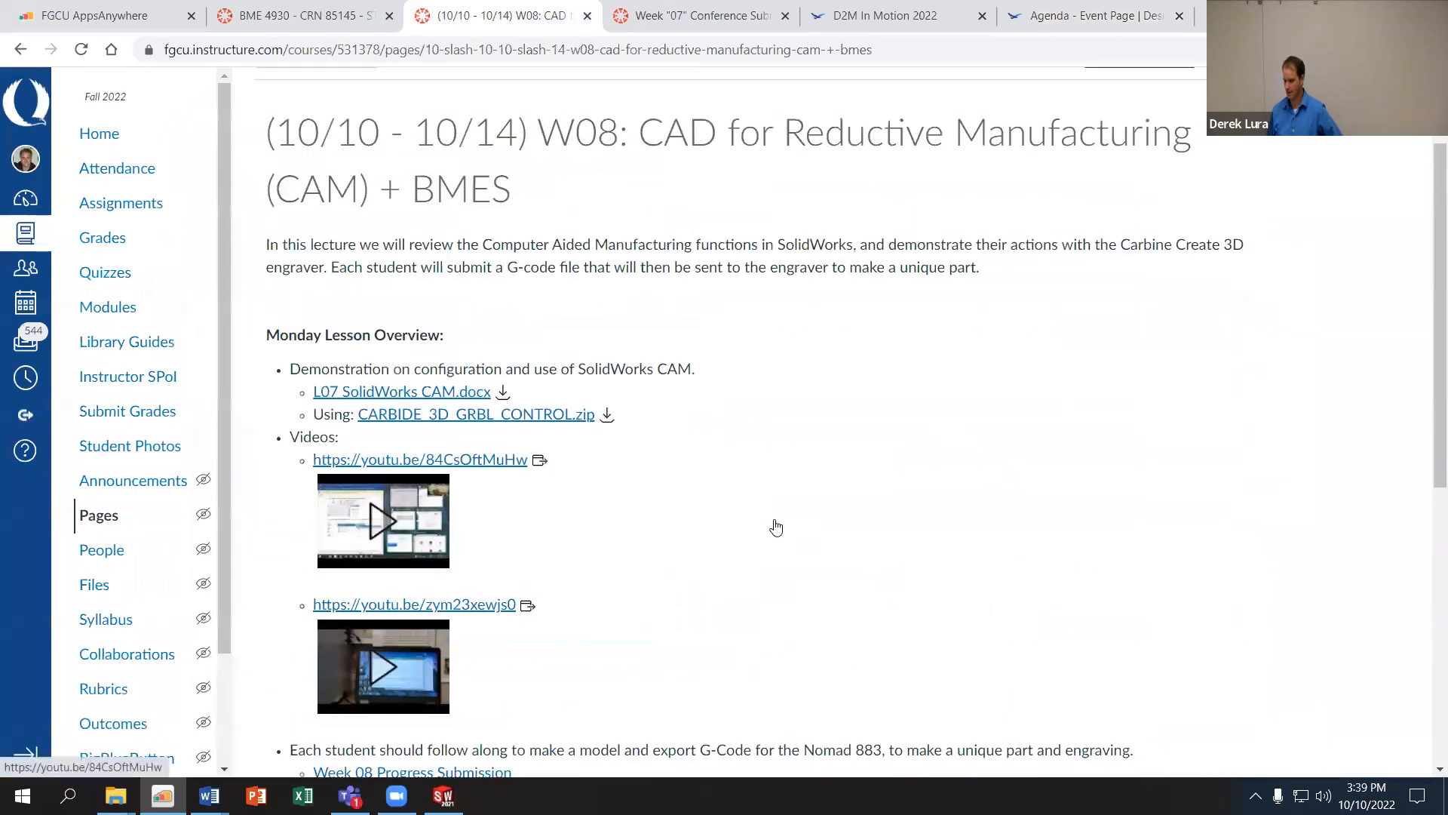
scroll(776, 527, down, 1)
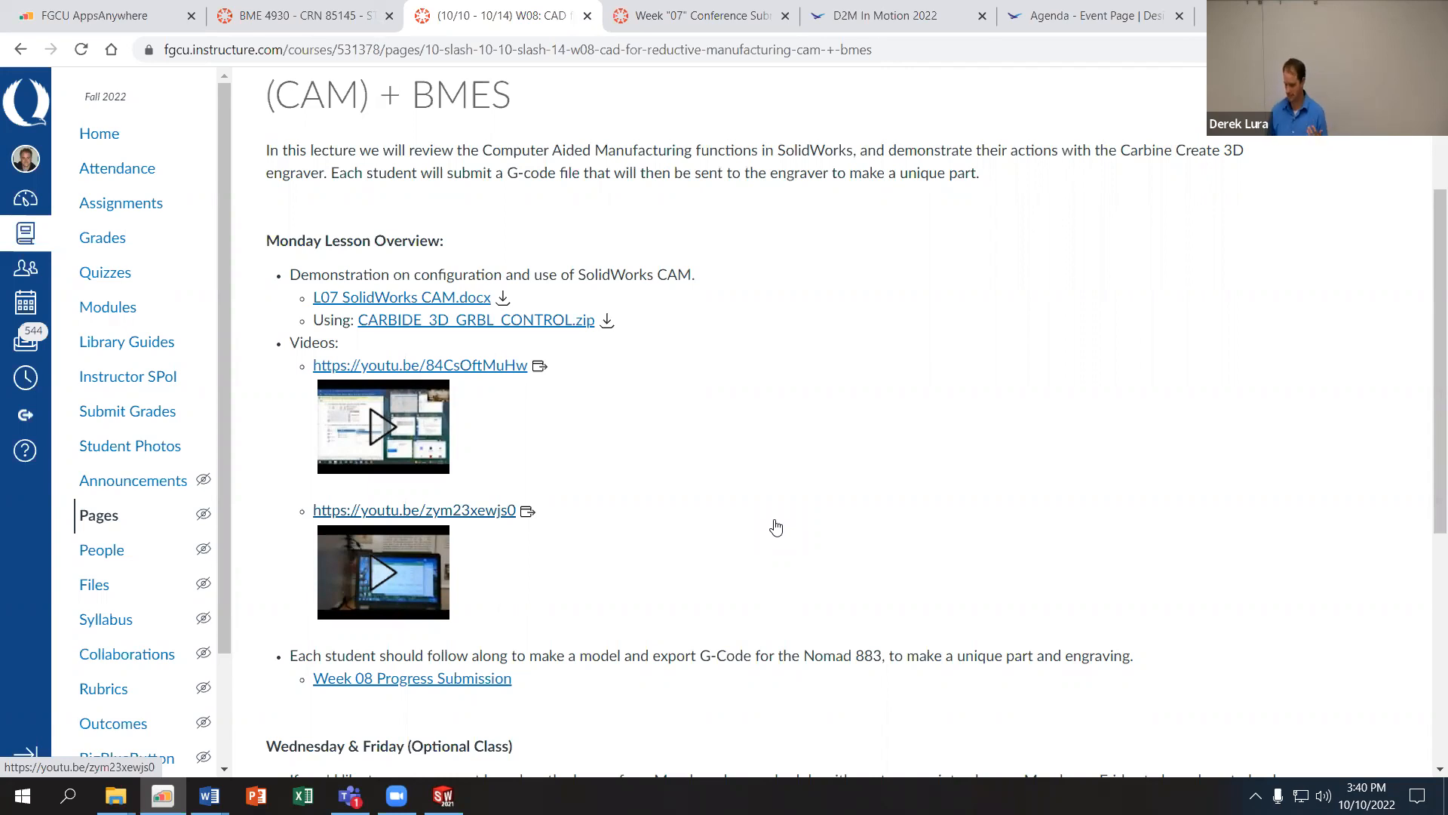
Step: Switch to SOLIDWORKS and create a new part document
click(444, 796)
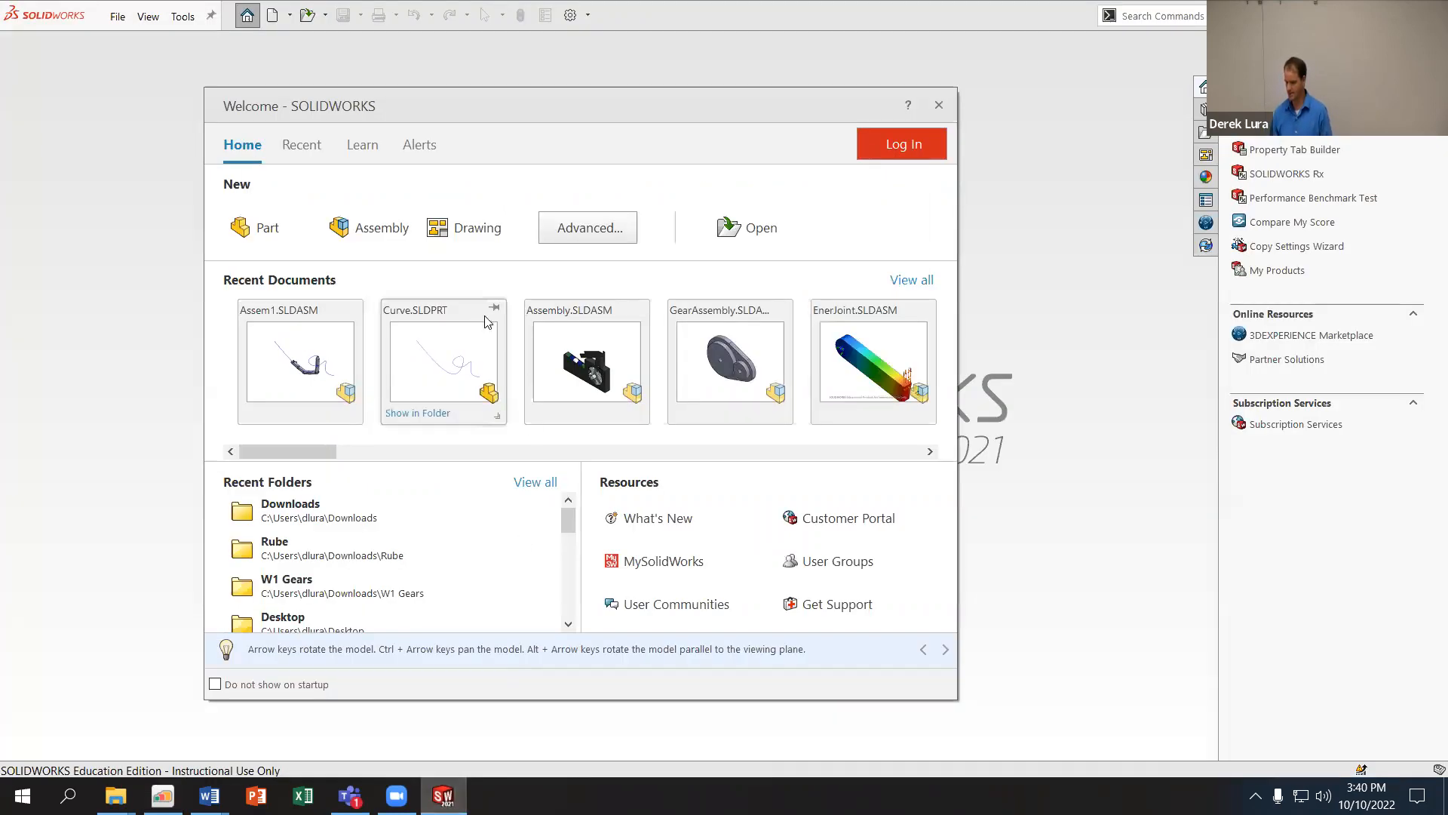
click(249, 227)
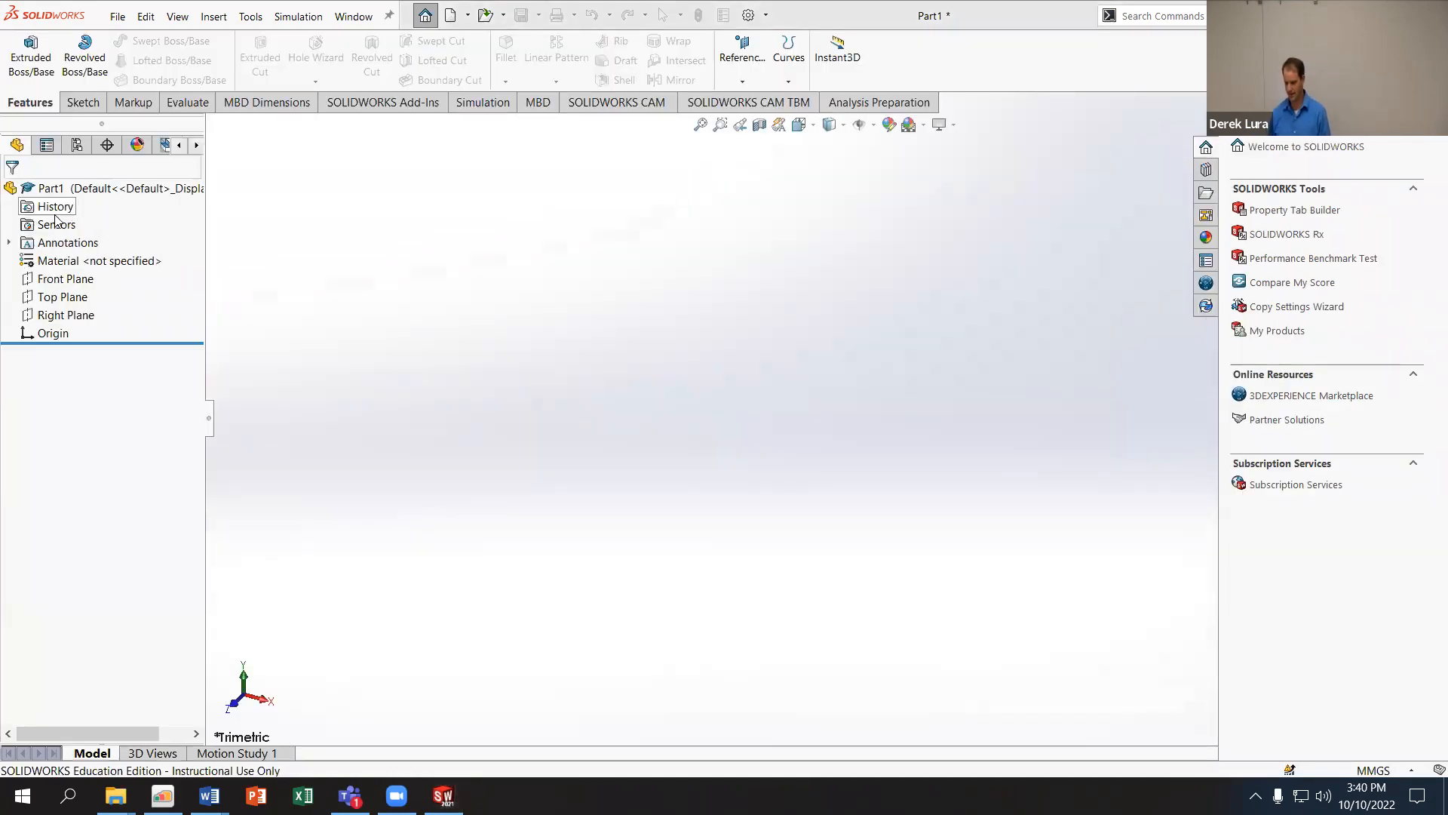
Step: Sketch a center rectangle about 118 mm wide and 53 mm tall on the Front Plane, centred on the origin
click(65, 278)
click(82, 260)
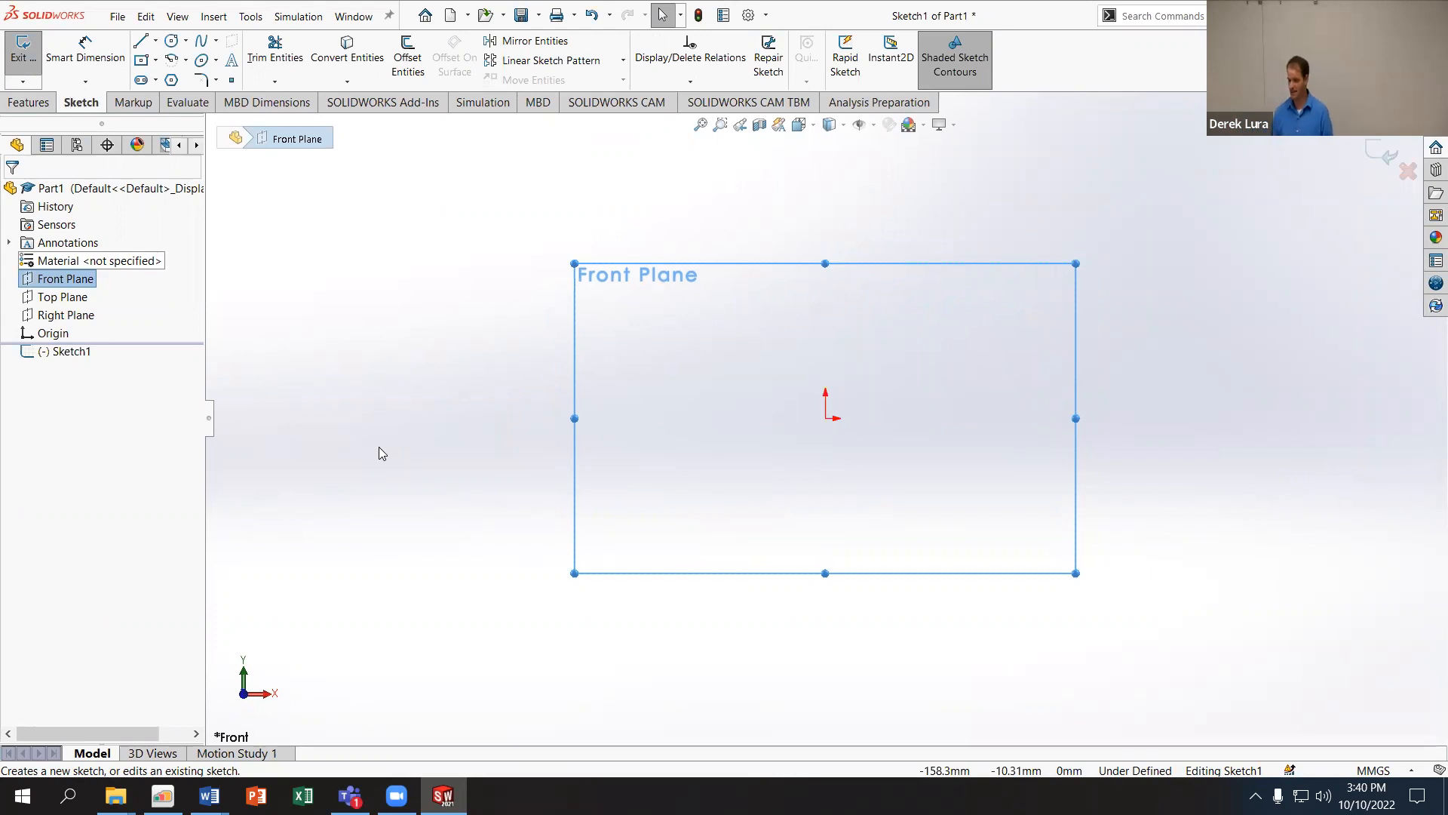
click(142, 61)
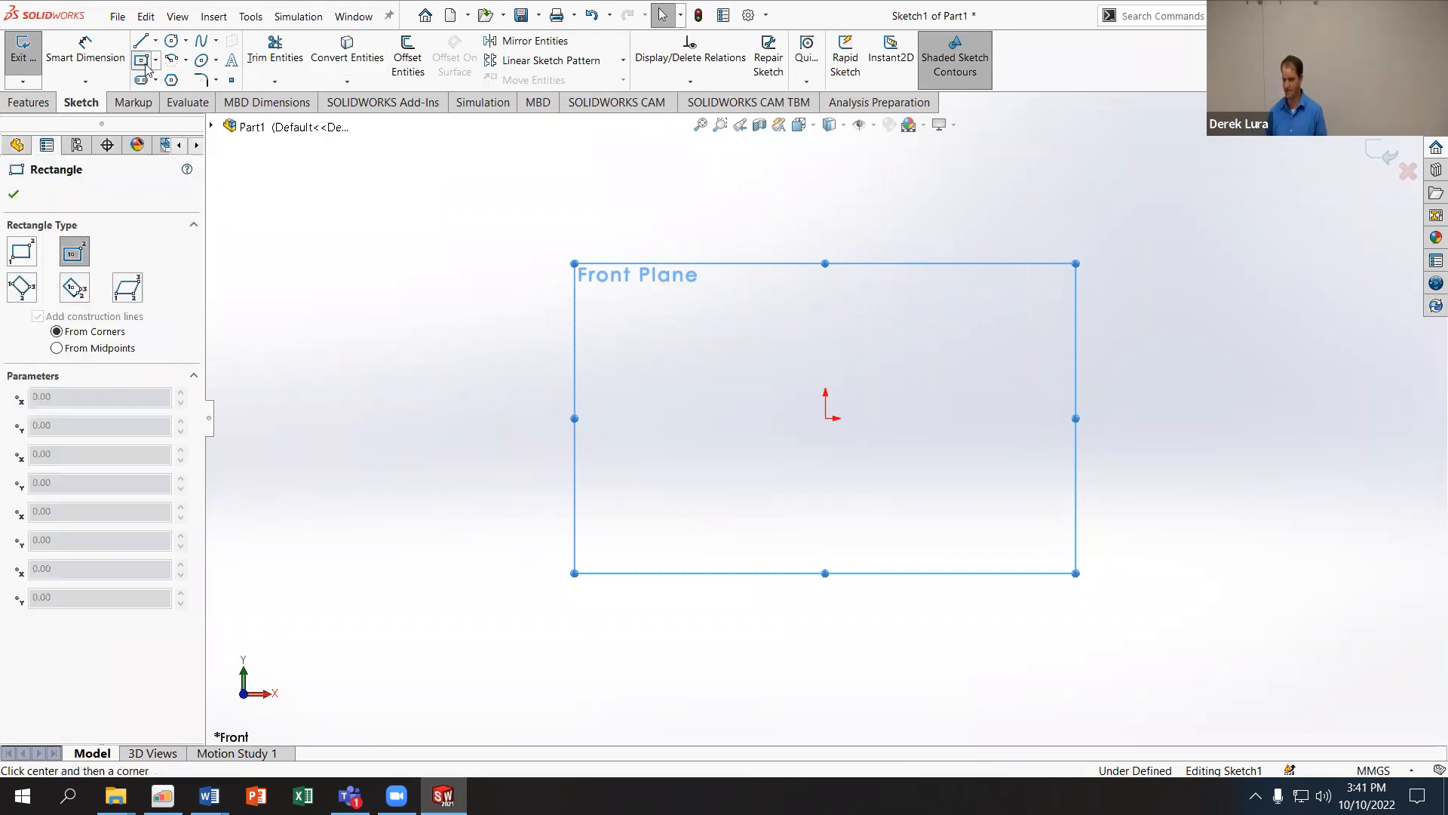
click(825, 418)
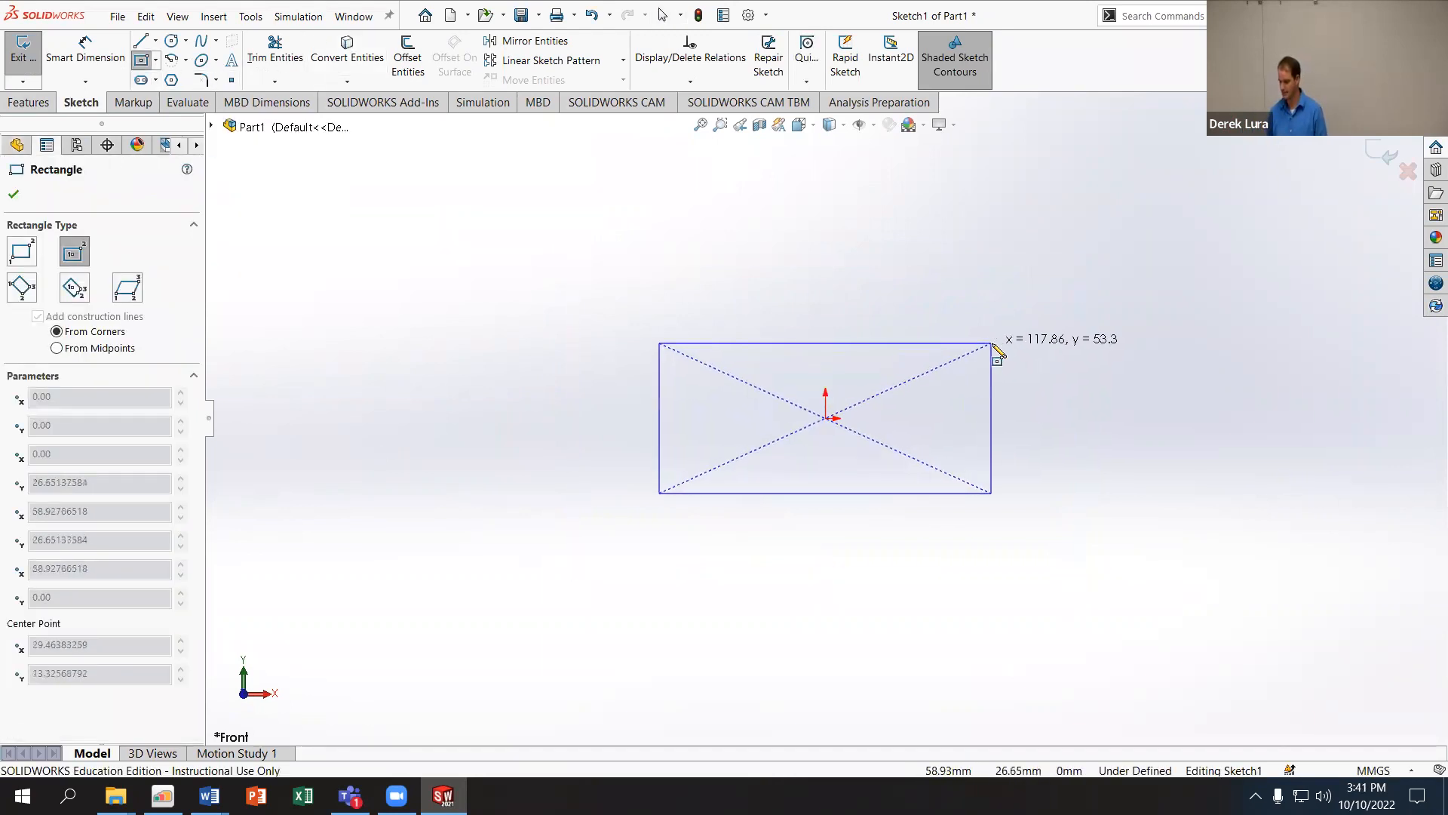
click(991, 343)
Step: Dimension the rectangle to 20 mm high and 40 mm wide
click(113, 59)
click(659, 437)
click(581, 426)
text(20)
key(Return)
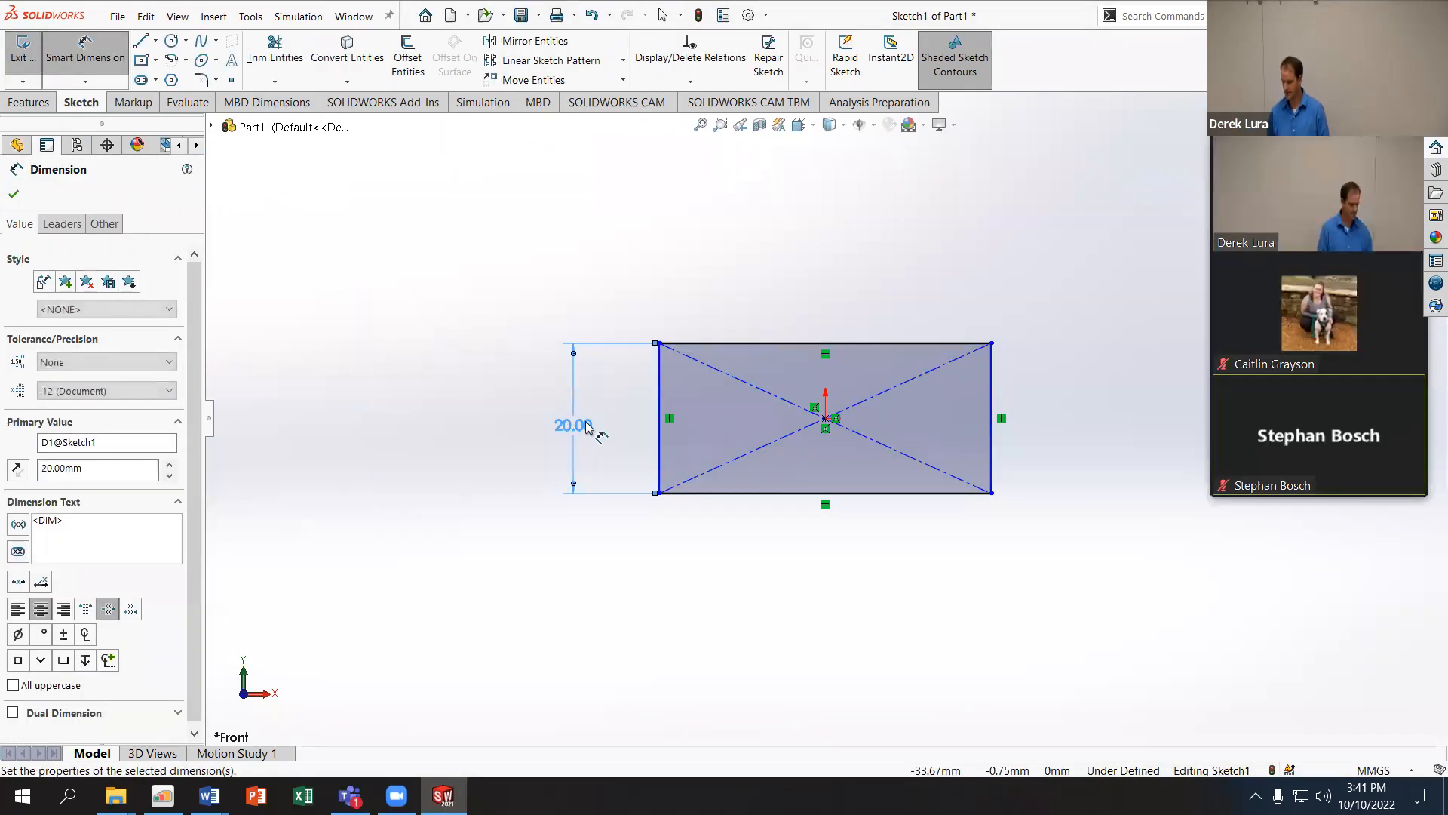
click(758, 343)
click(754, 302)
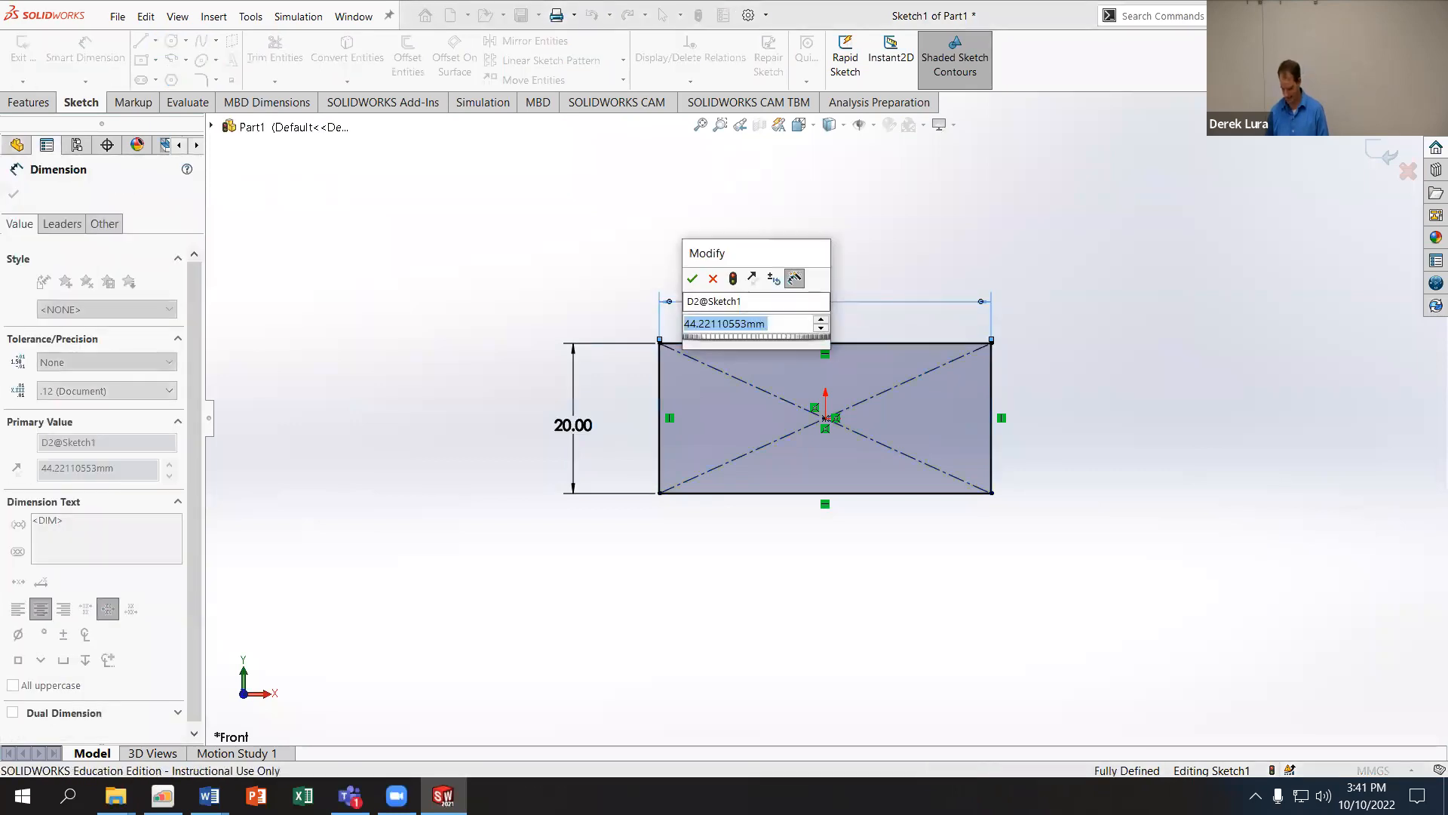
text(40)
key(Return)
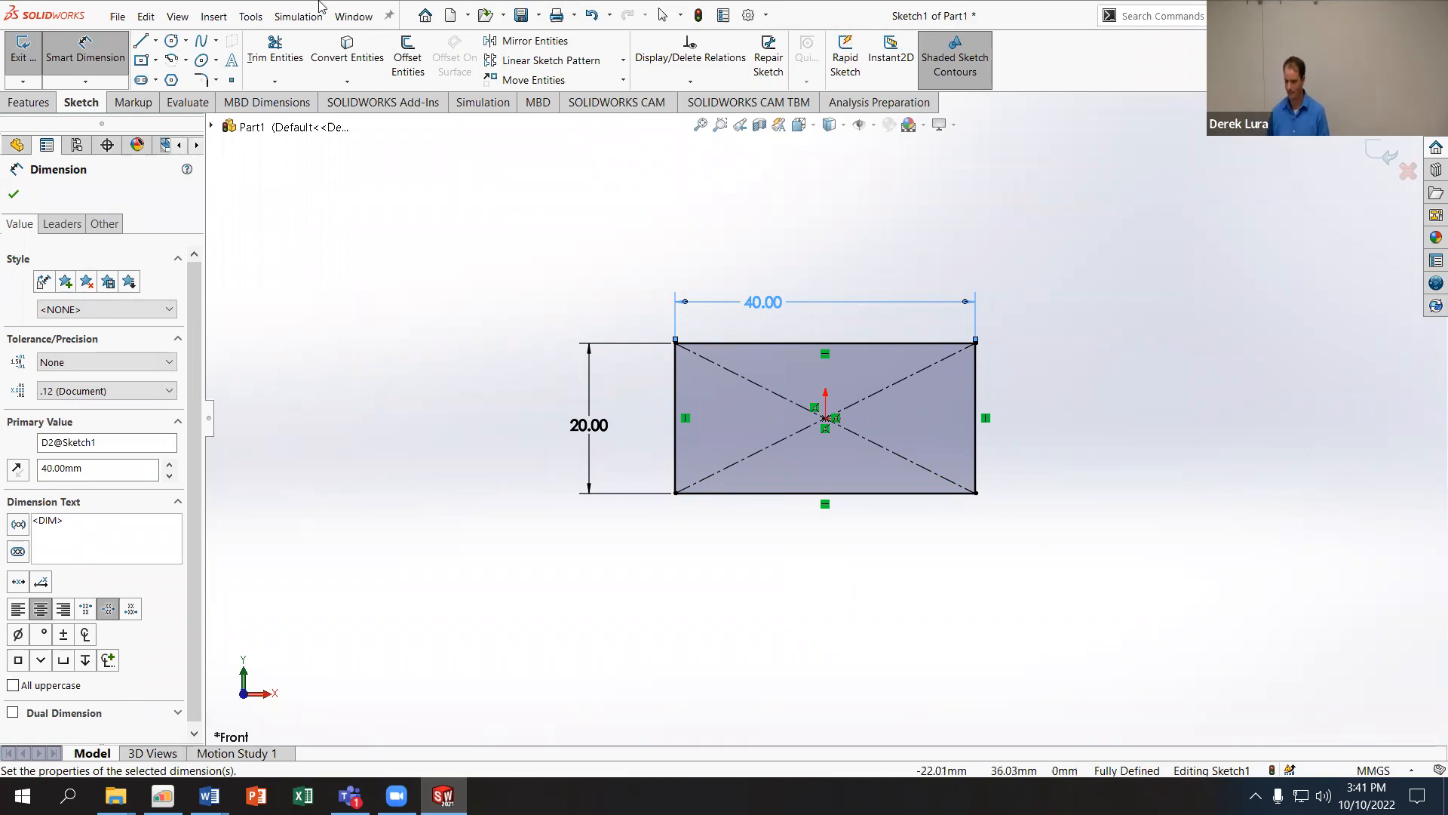
click(12, 196)
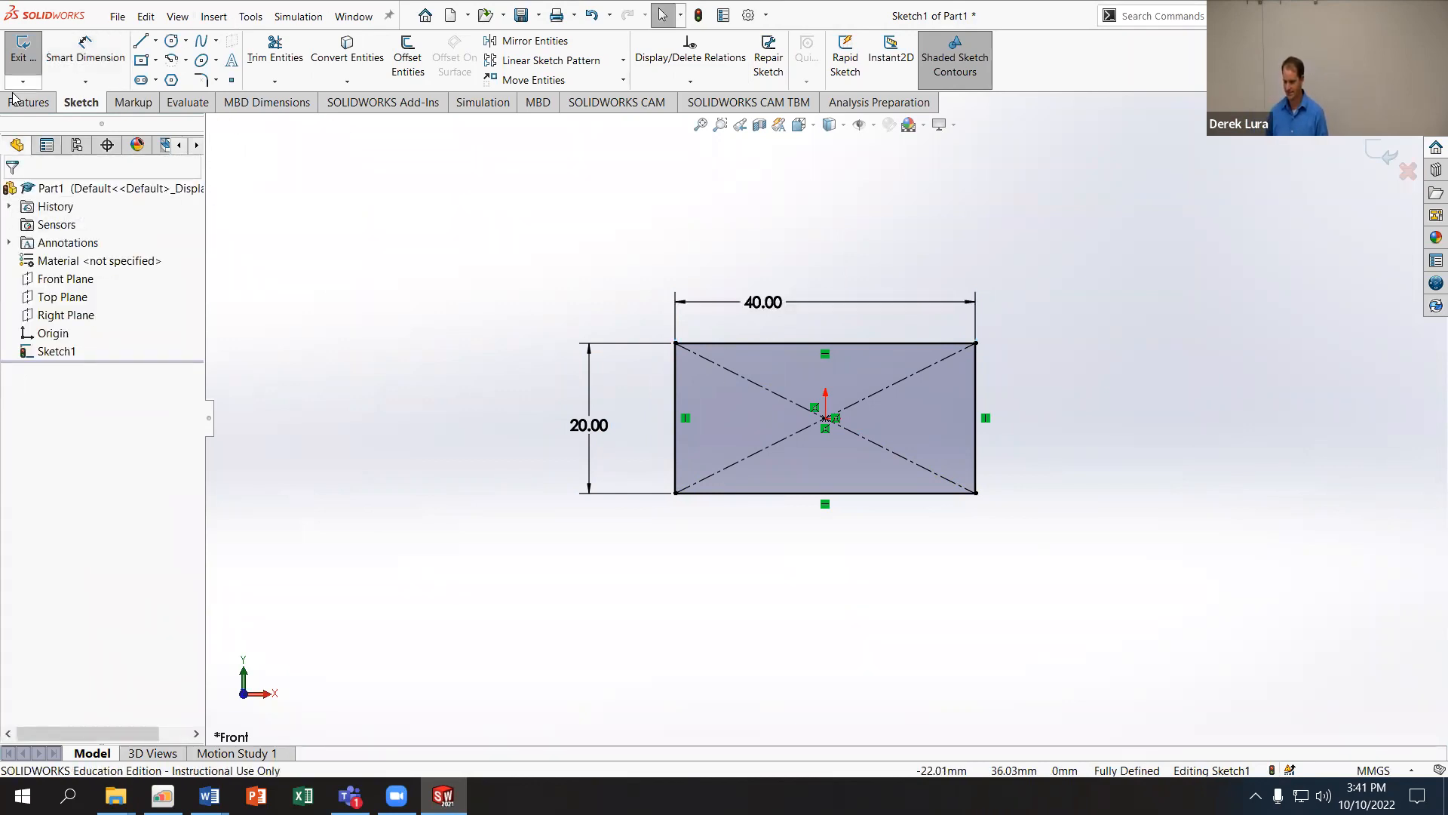
Step: Extrude the rectangle into a solid block with a blind depth of 10 mm
click(29, 102)
click(31, 49)
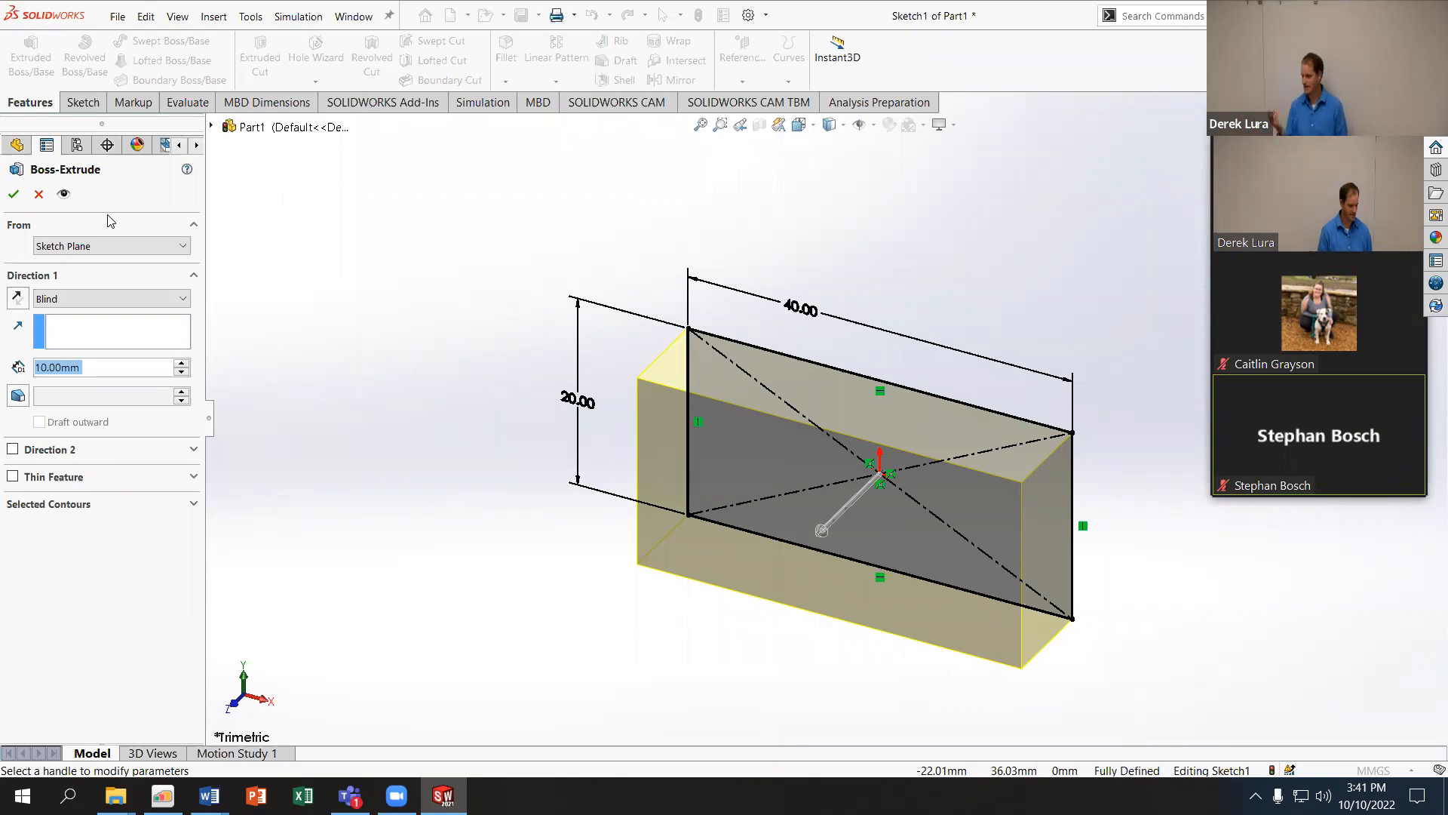
click(14, 195)
Step: Start a sketch on the Front Plane and draw a circle about 2.65 mm in diameter near the block's upper-right corner
middle_drag(548, 614, 528, 379)
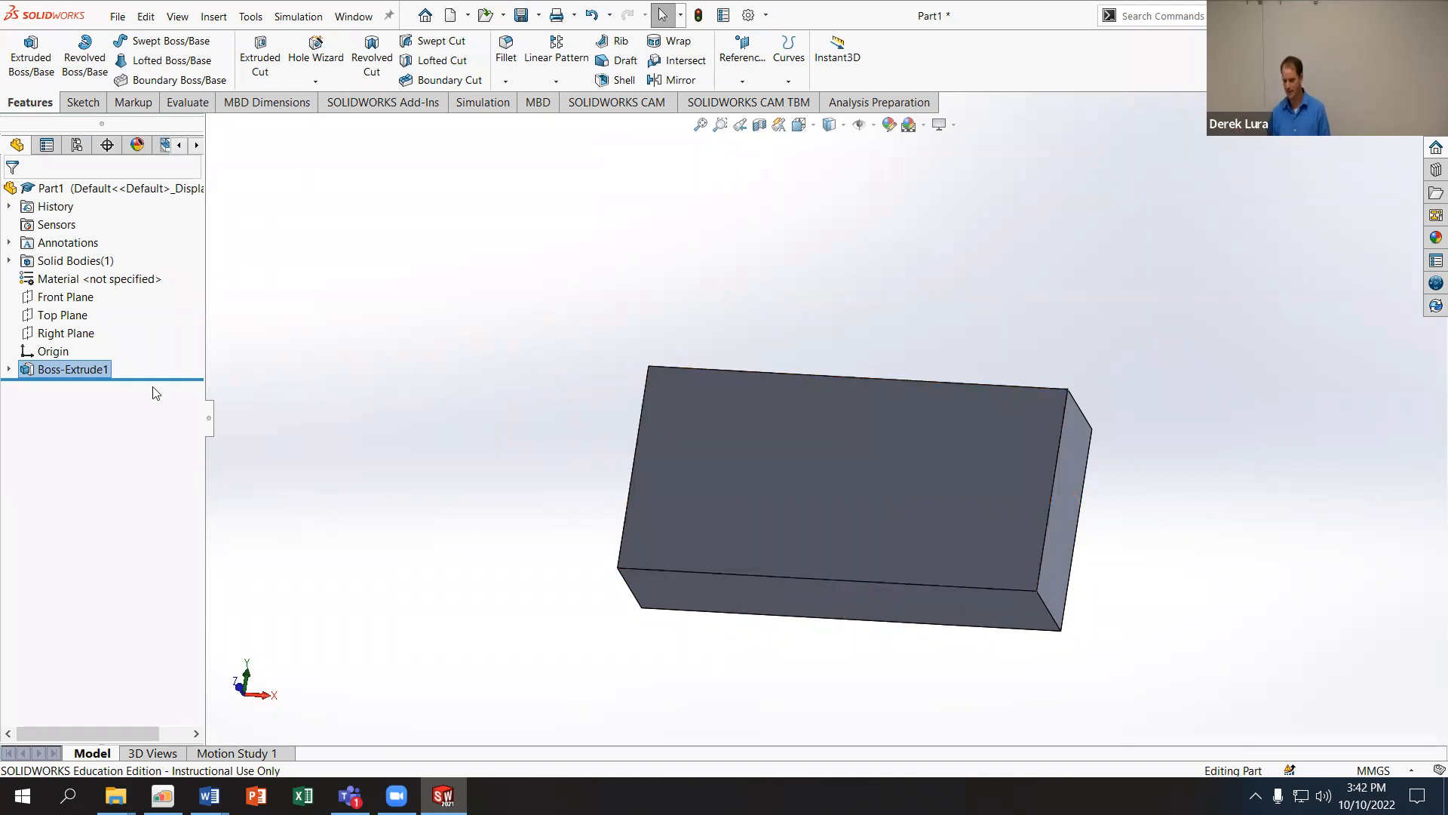
click(75, 301)
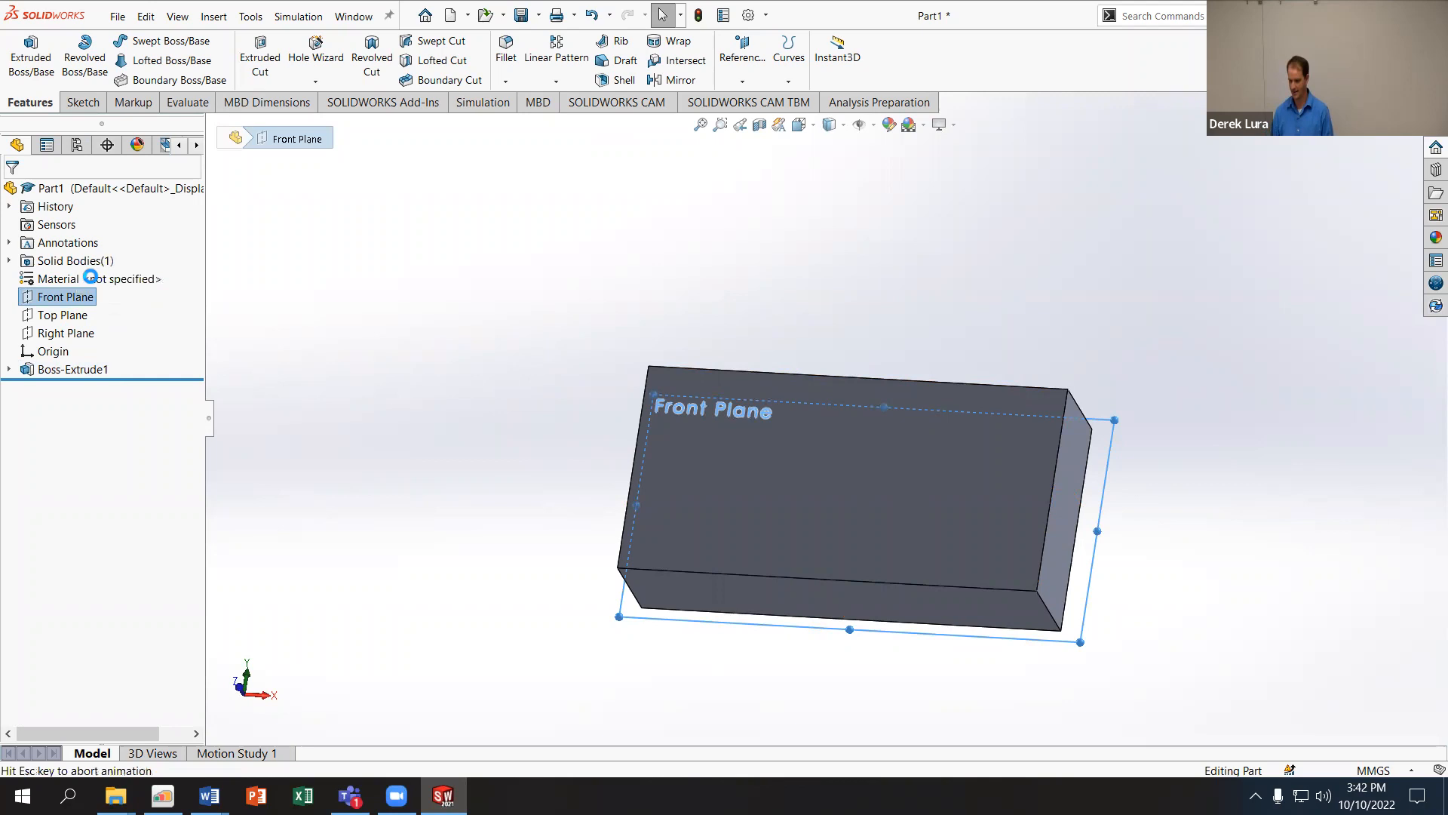
click(89, 279)
click(172, 42)
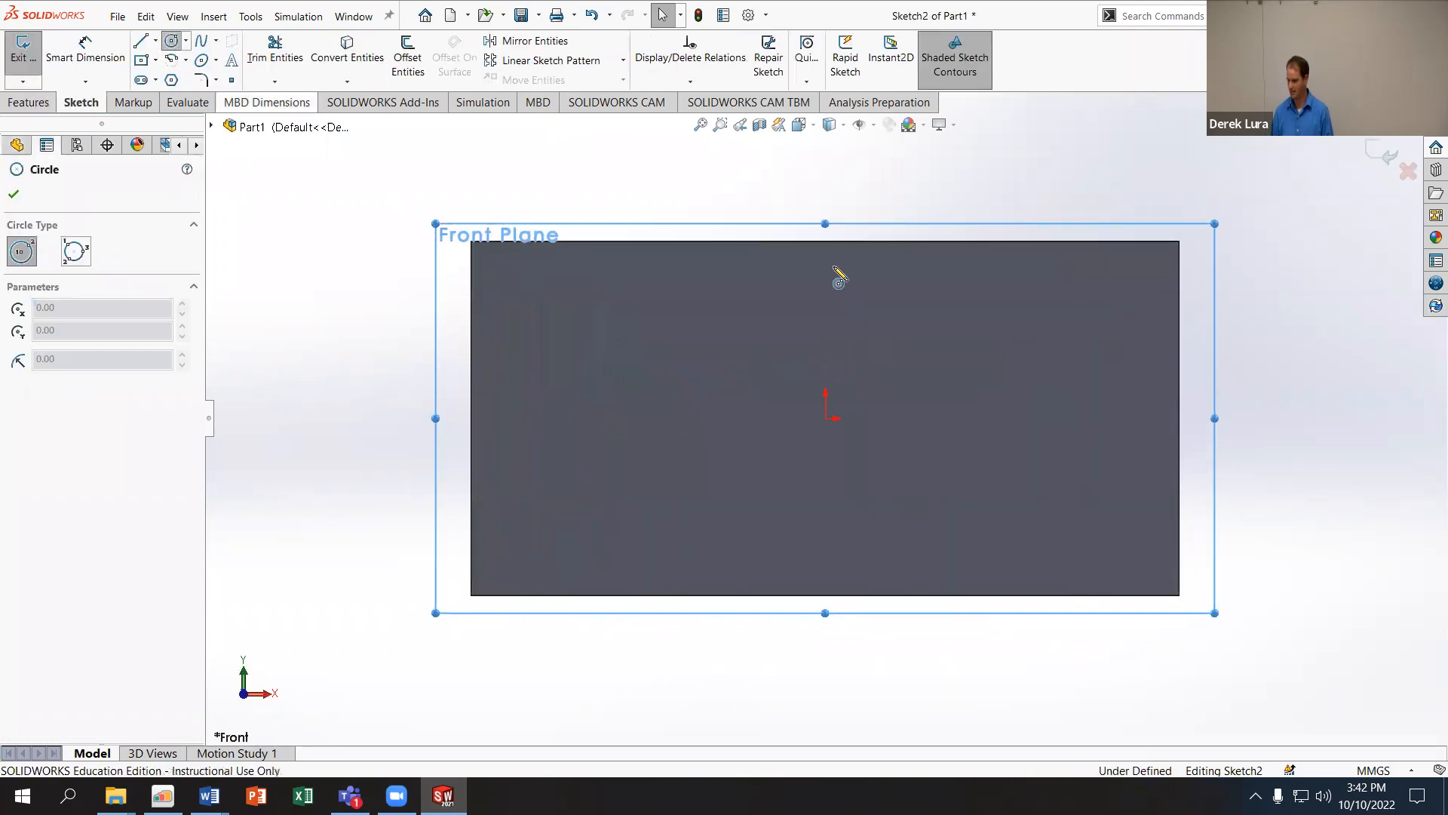
drag(1120, 291, 1120, 315)
Step: Dimension the circle's diameter as 1/16 in
click(85, 57)
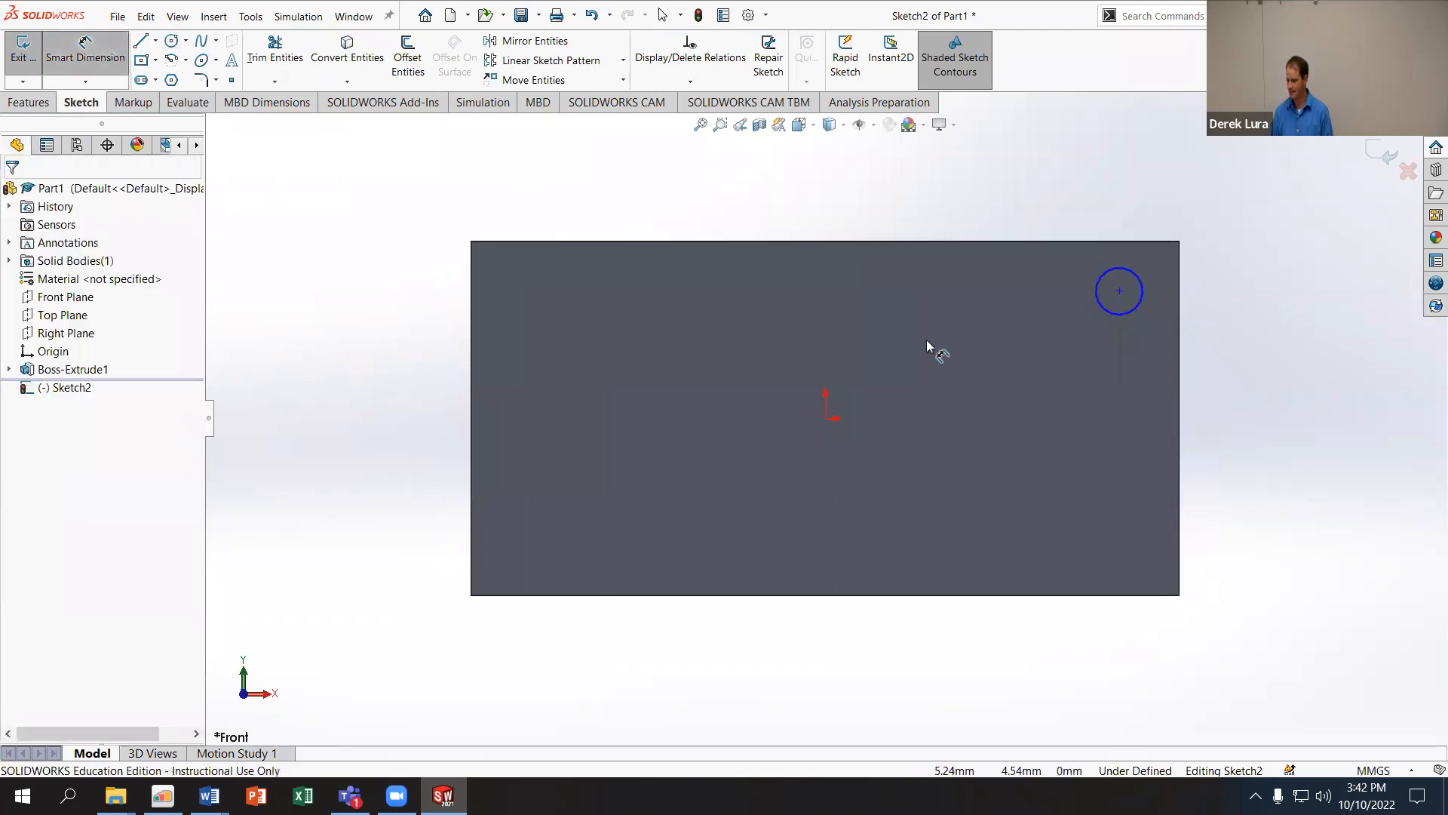
click(1100, 297)
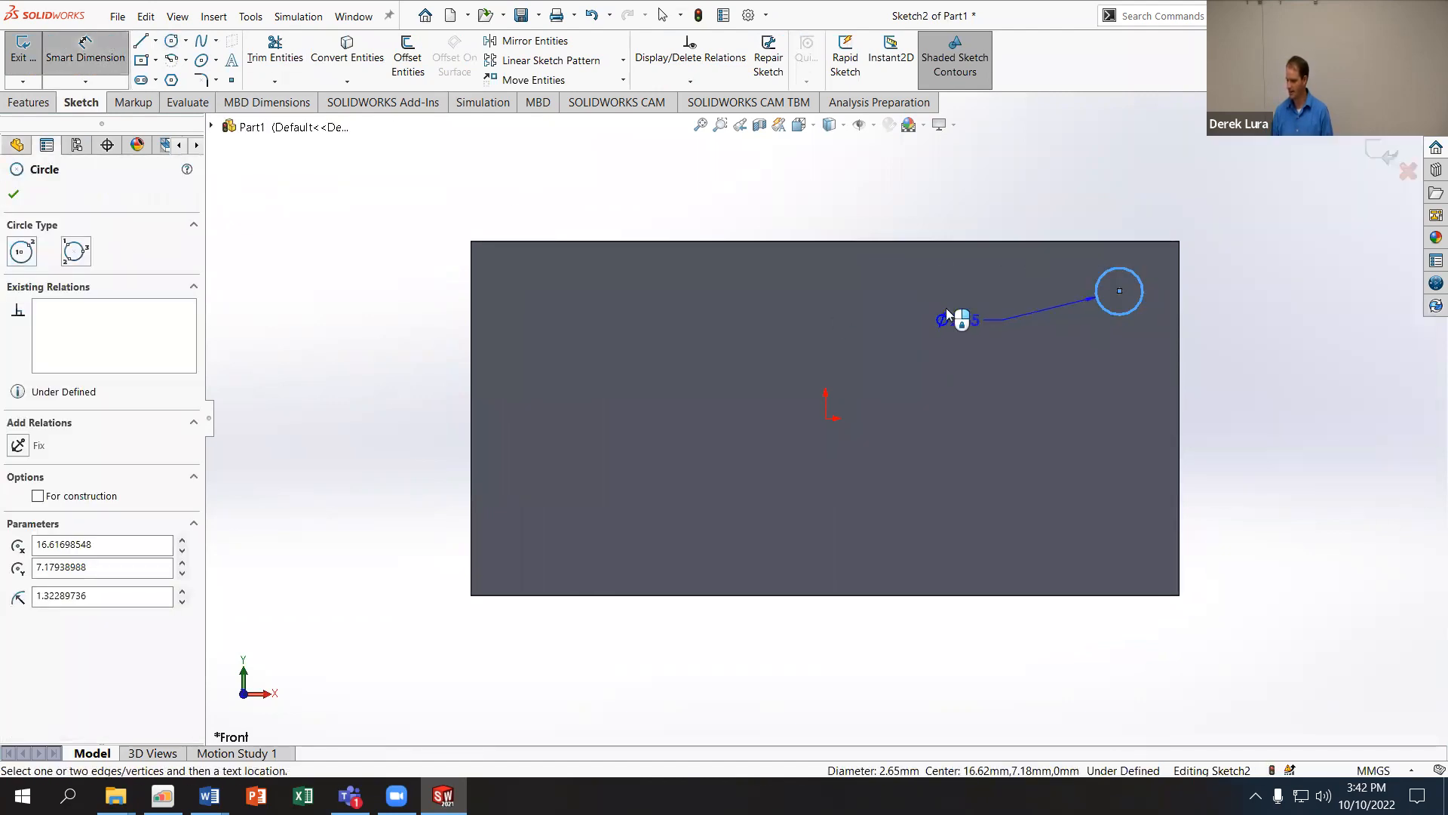
click(958, 338)
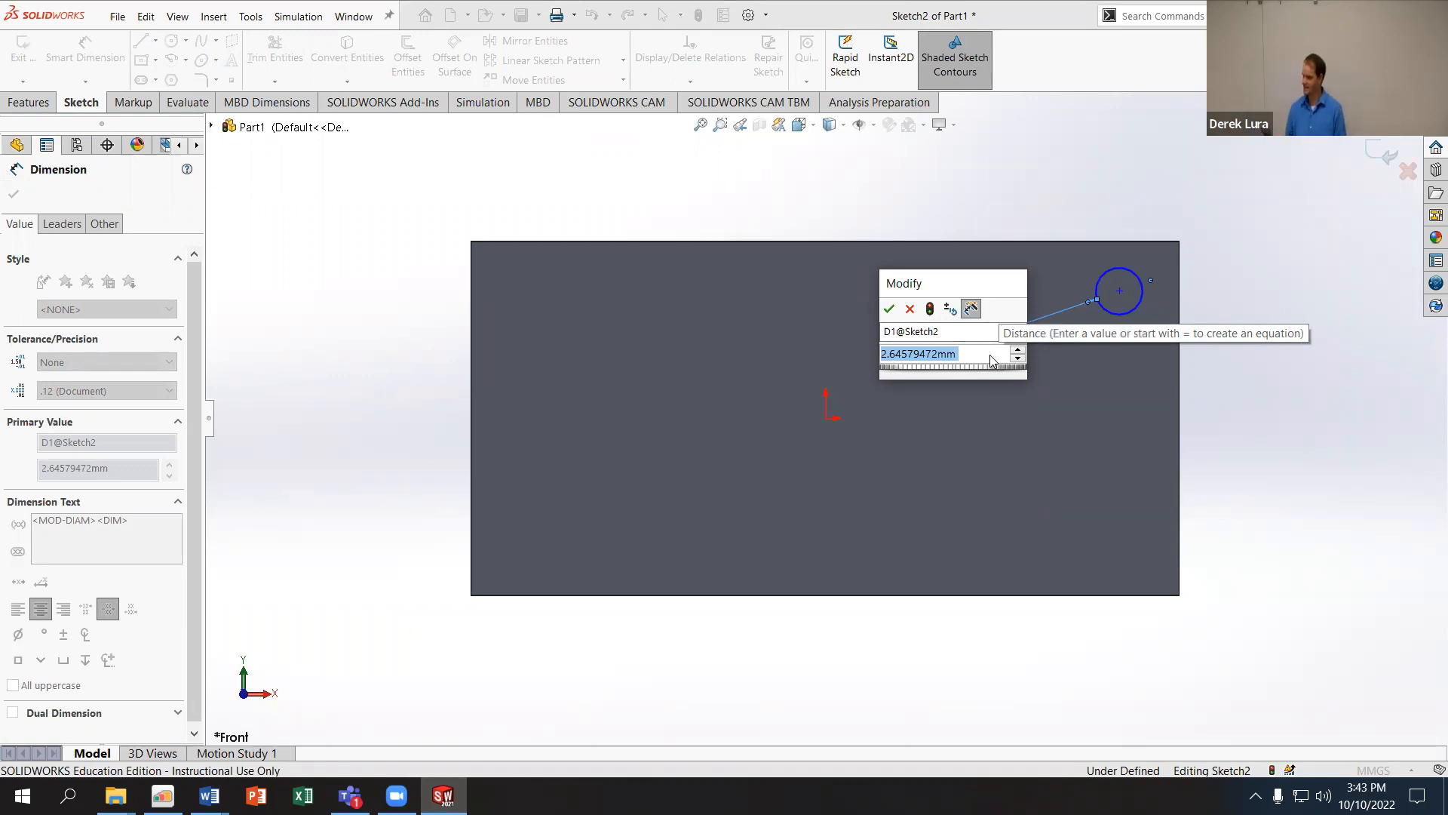
text(1/16in)
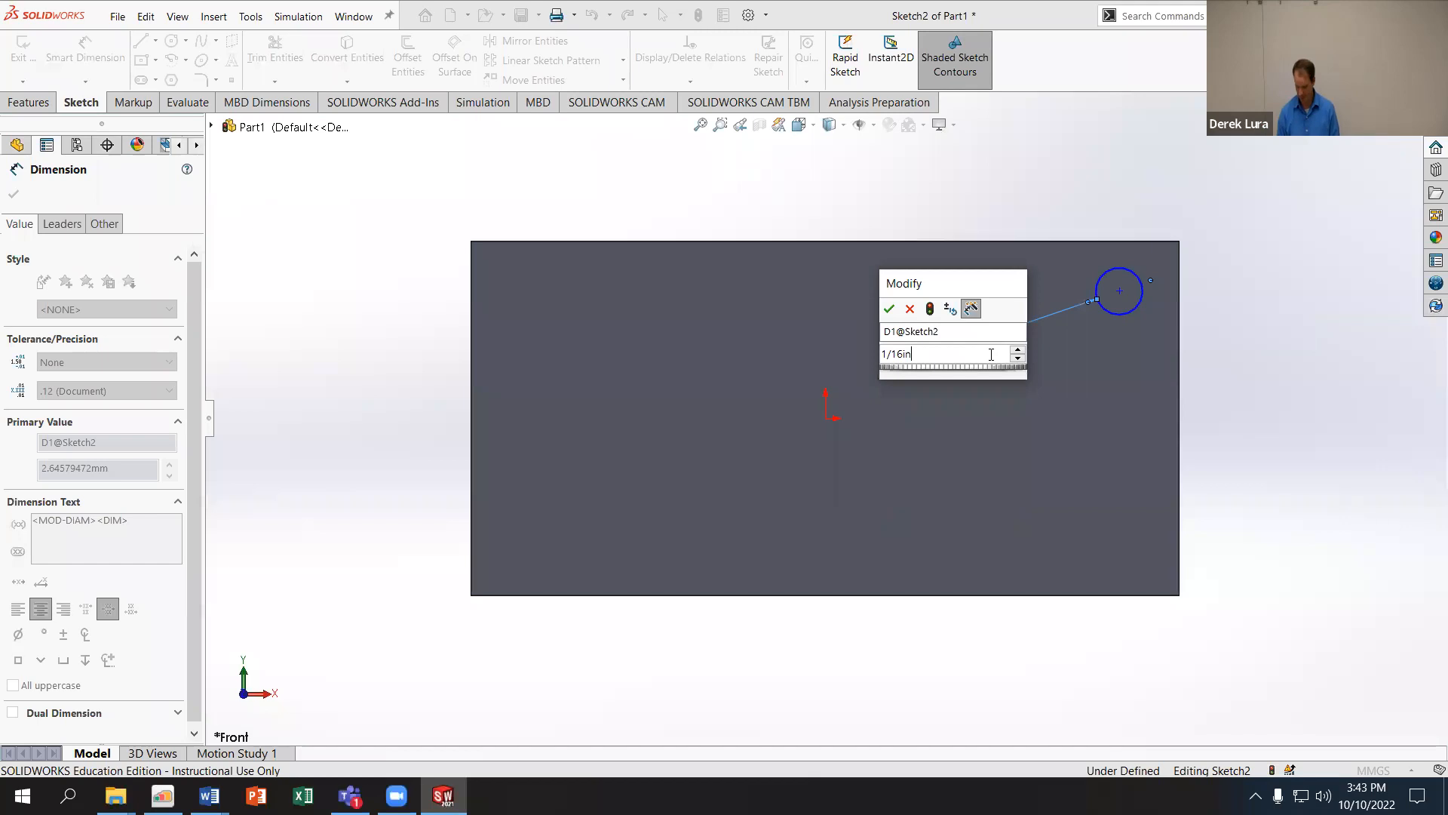
key(Return)
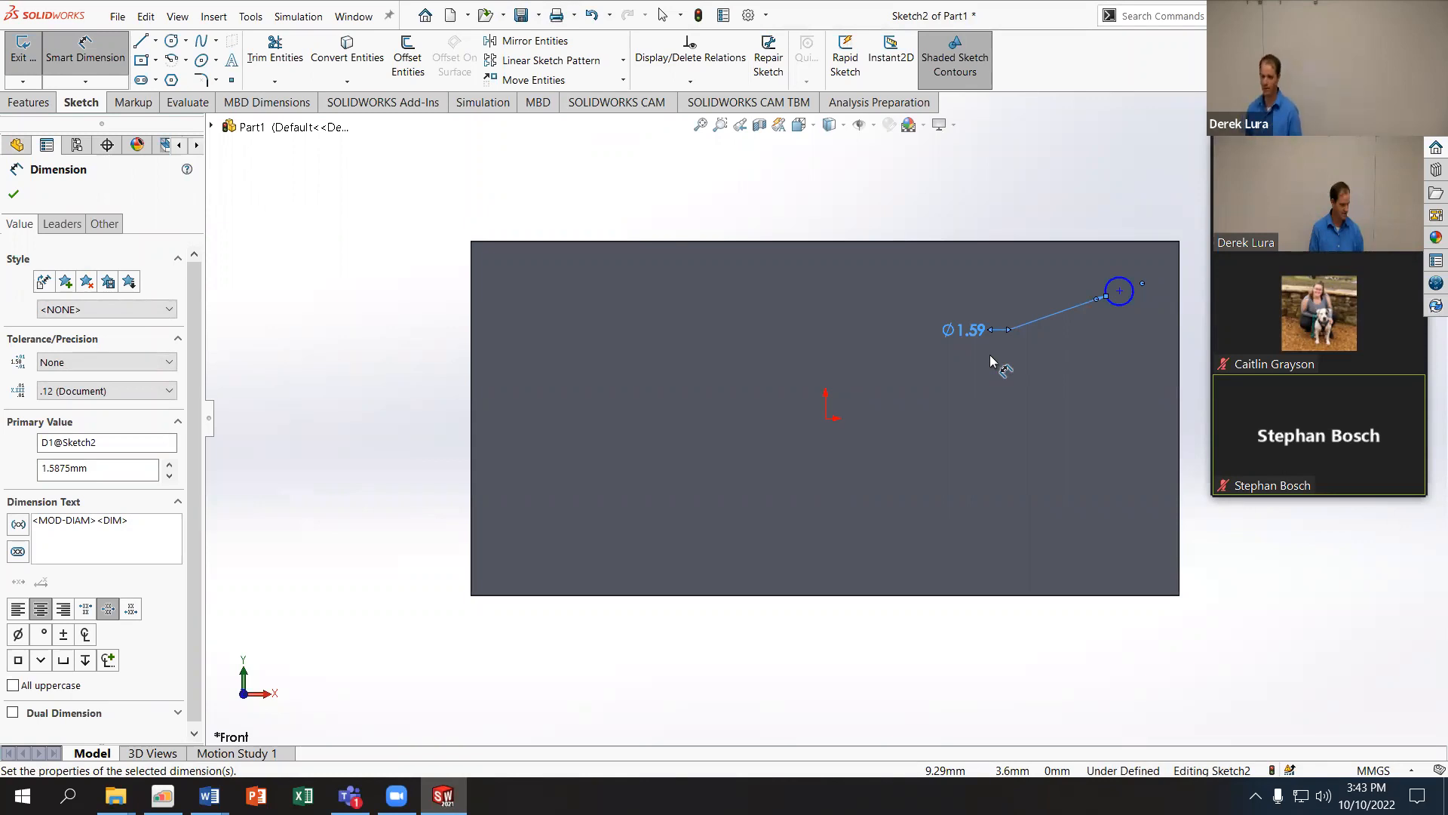
Step: Set the circle's diameter to 3 mm
double_click(964, 329)
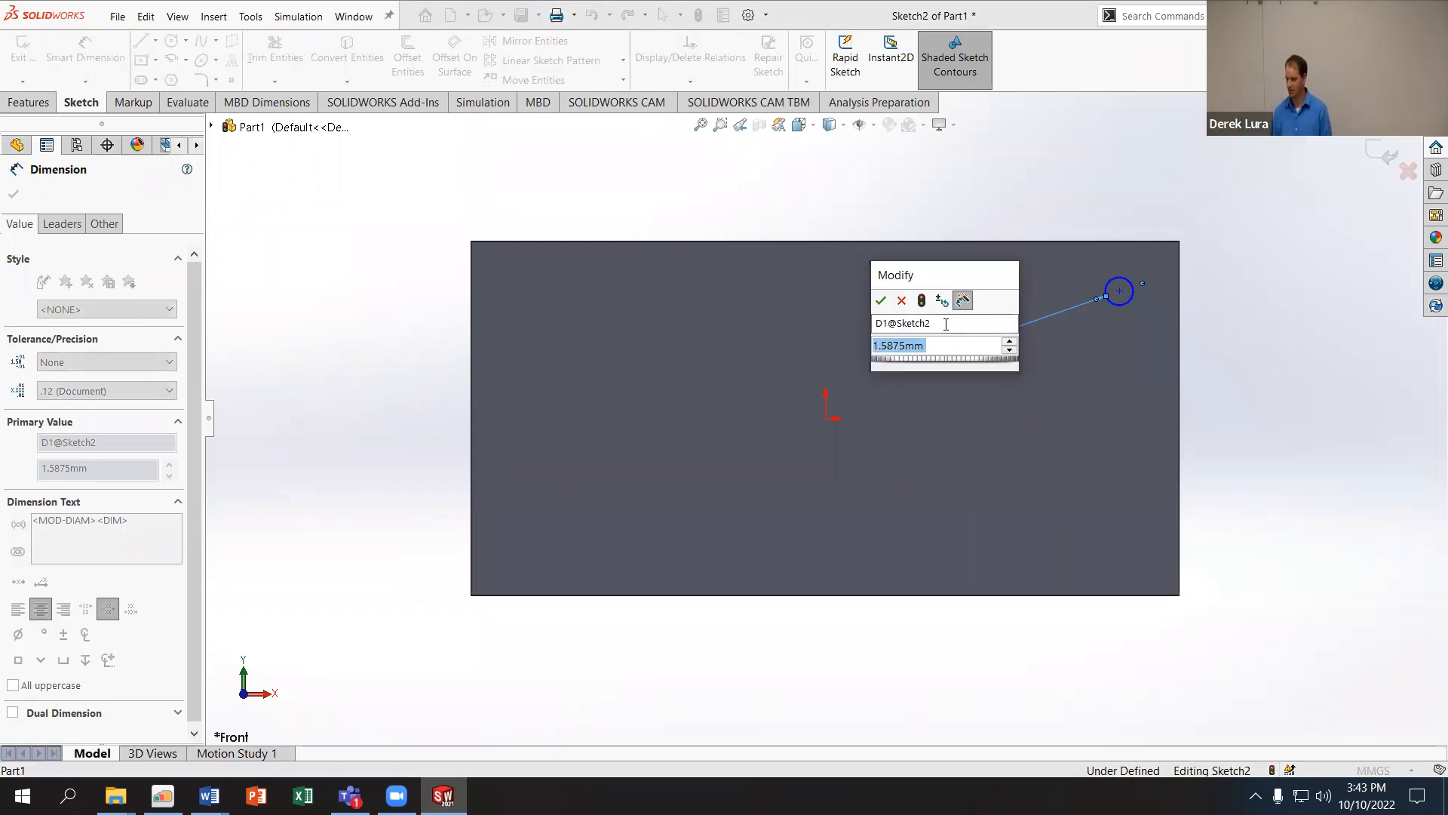
text(3)
key(Return)
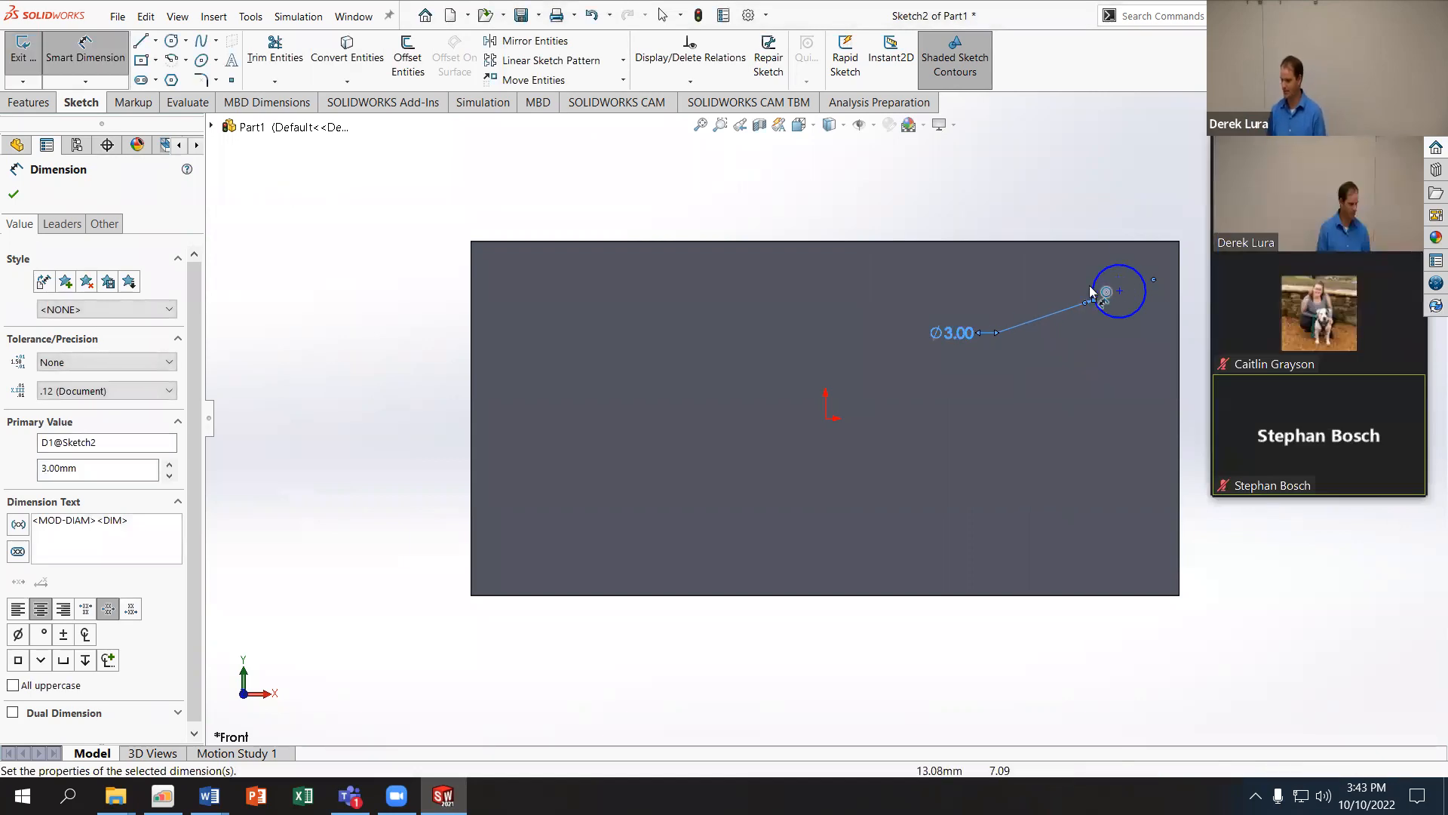
Step: Dimension the circle's center 3 mm from the block's upper edge and 3 mm from its right edge
click(1120, 290)
click(1043, 242)
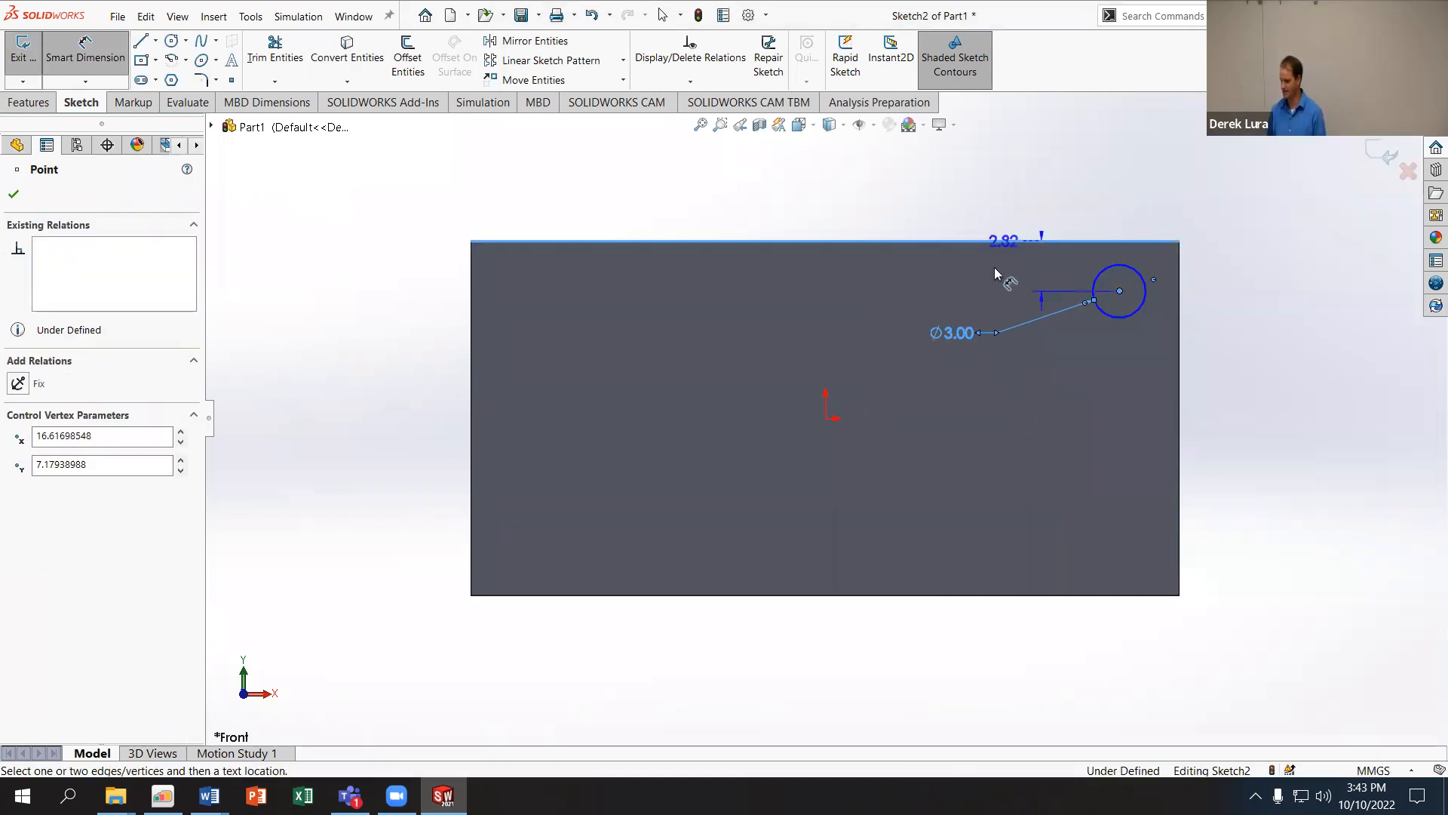
click(908, 266)
text(3)
key(Return)
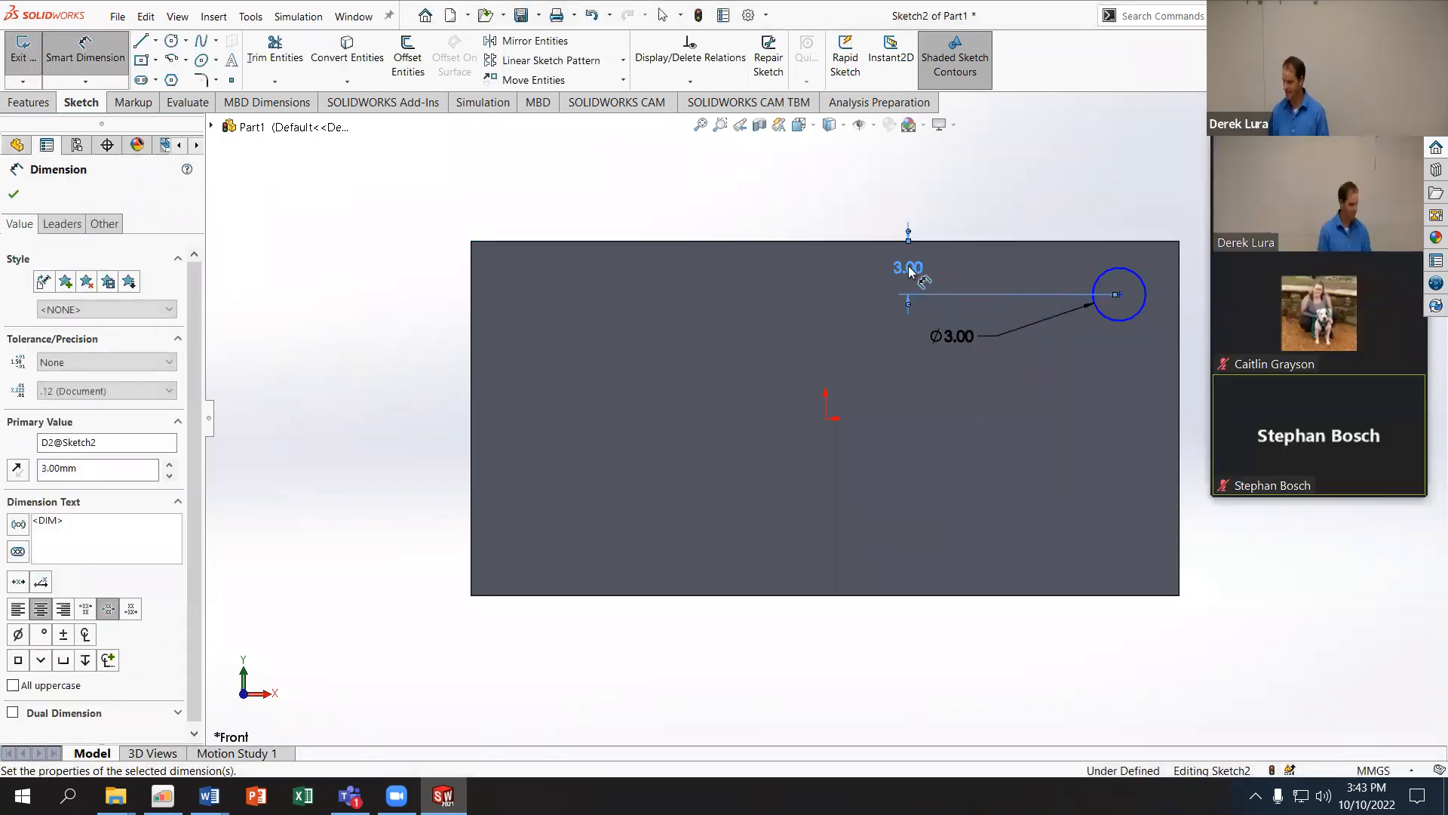
click(1118, 295)
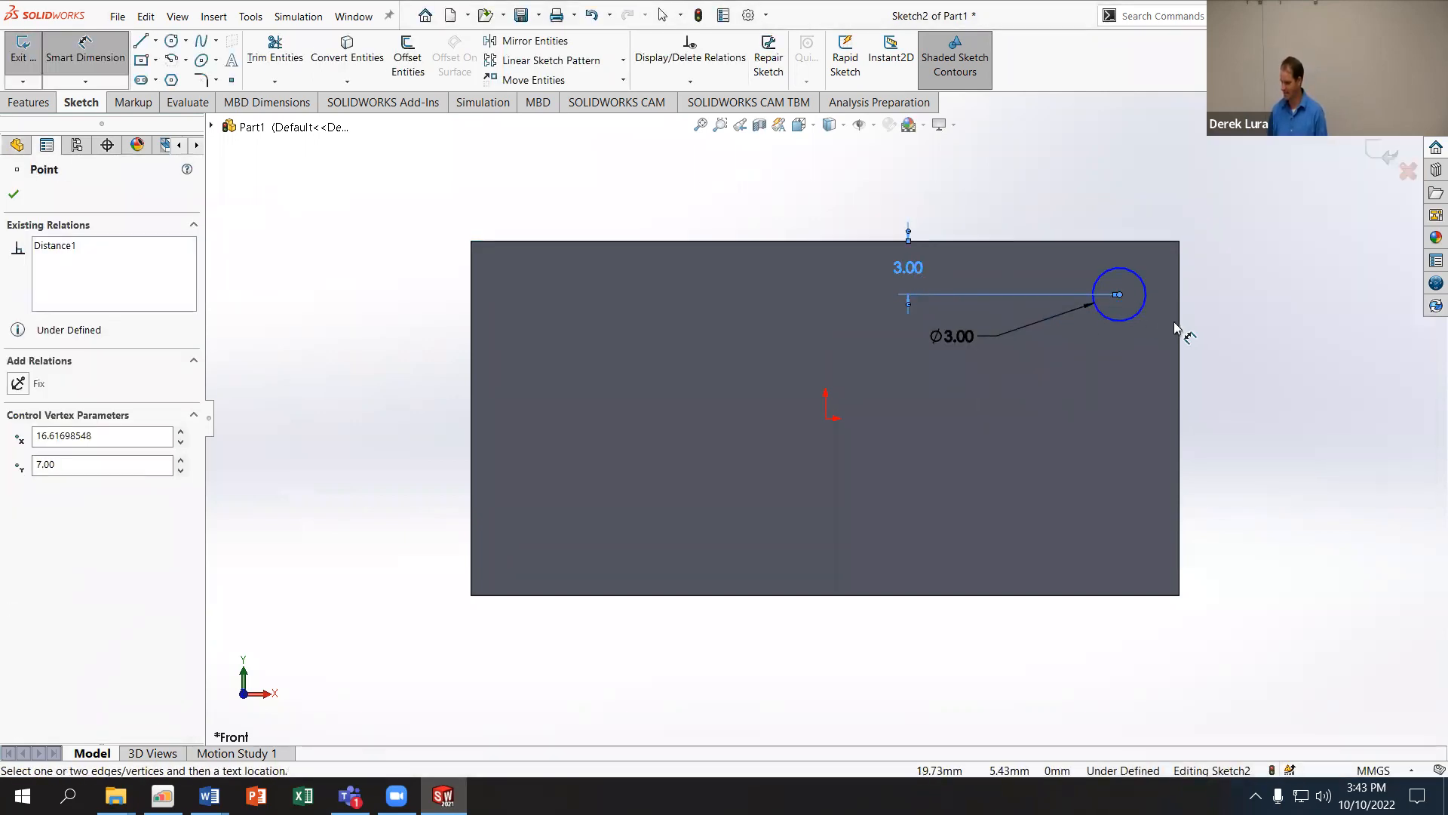
click(1179, 328)
click(1142, 374)
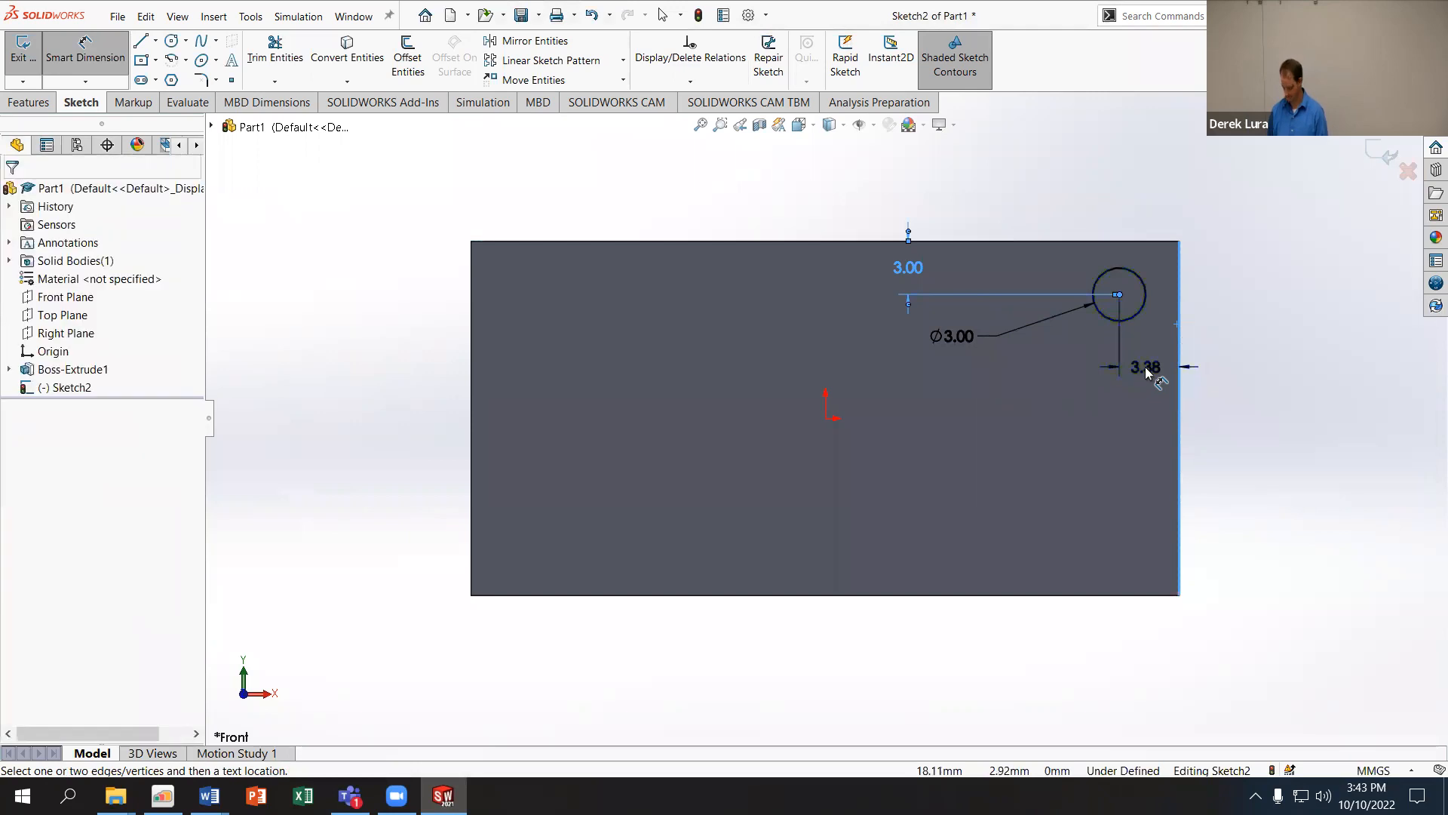
text(3.00mm)
key(Return)
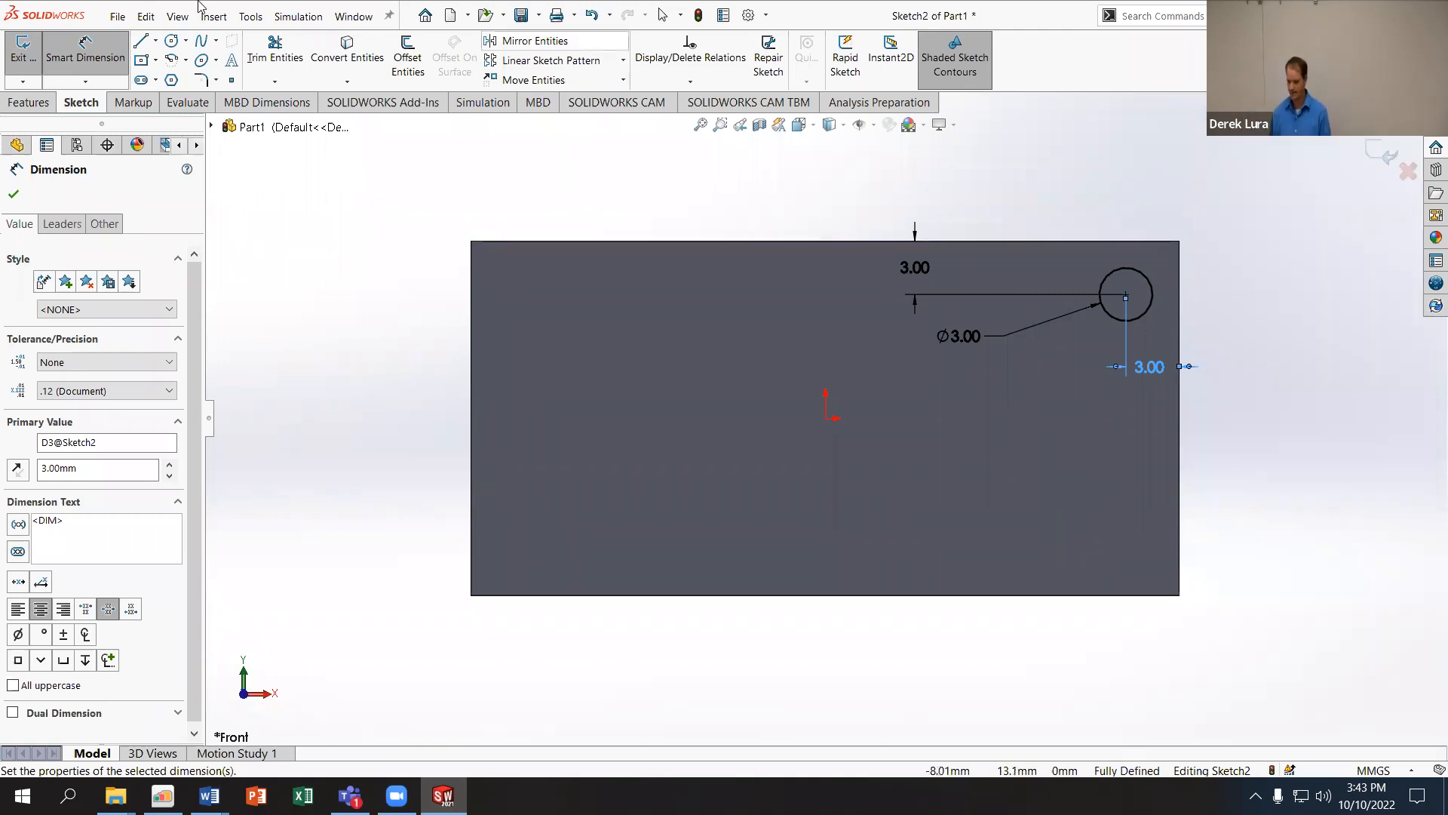
Step: Cut the circle through the block with an Extruded Cut set to Through All in the reversed direction
click(15, 106)
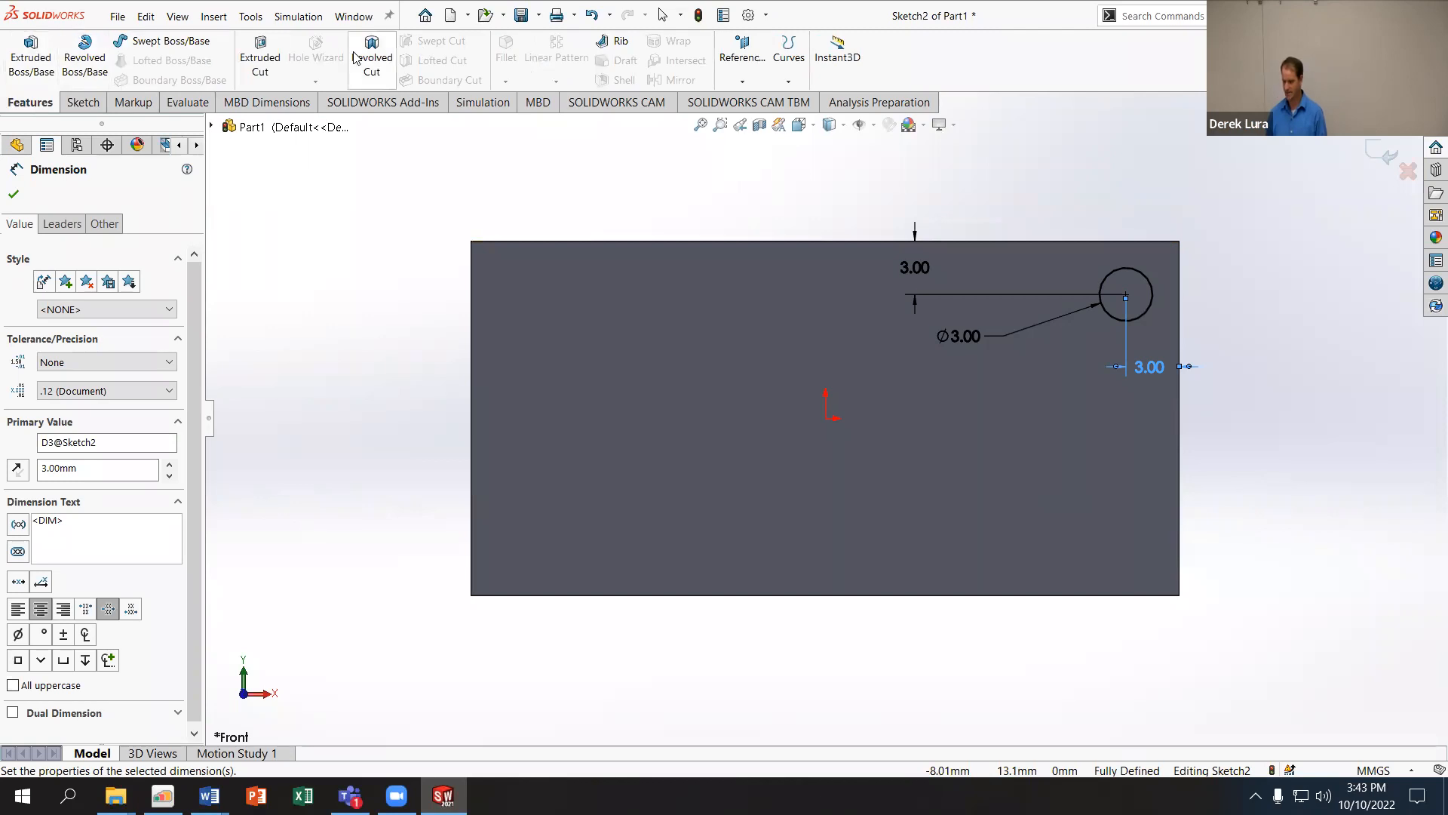
click(260, 57)
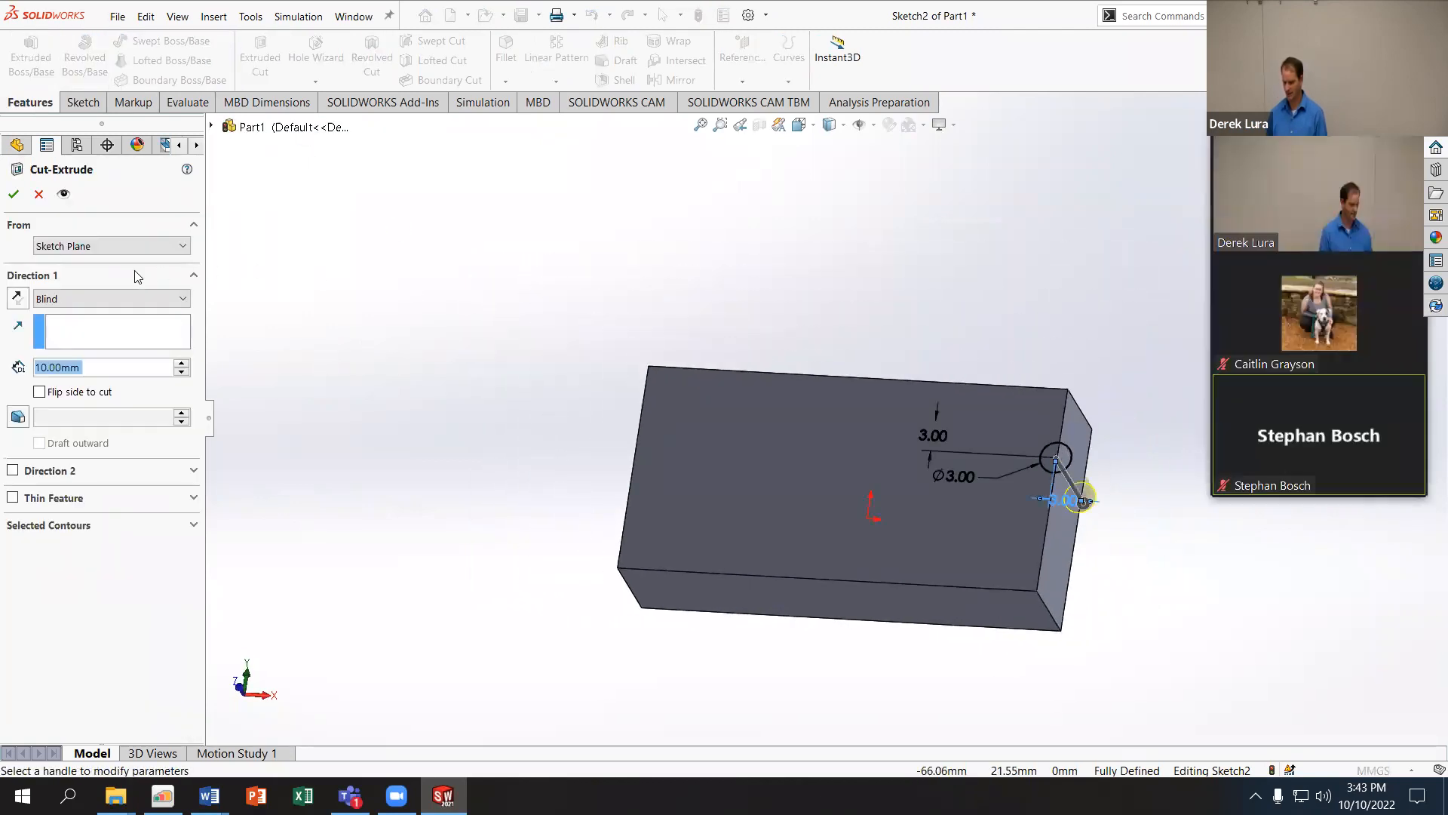
click(69, 299)
click(66, 328)
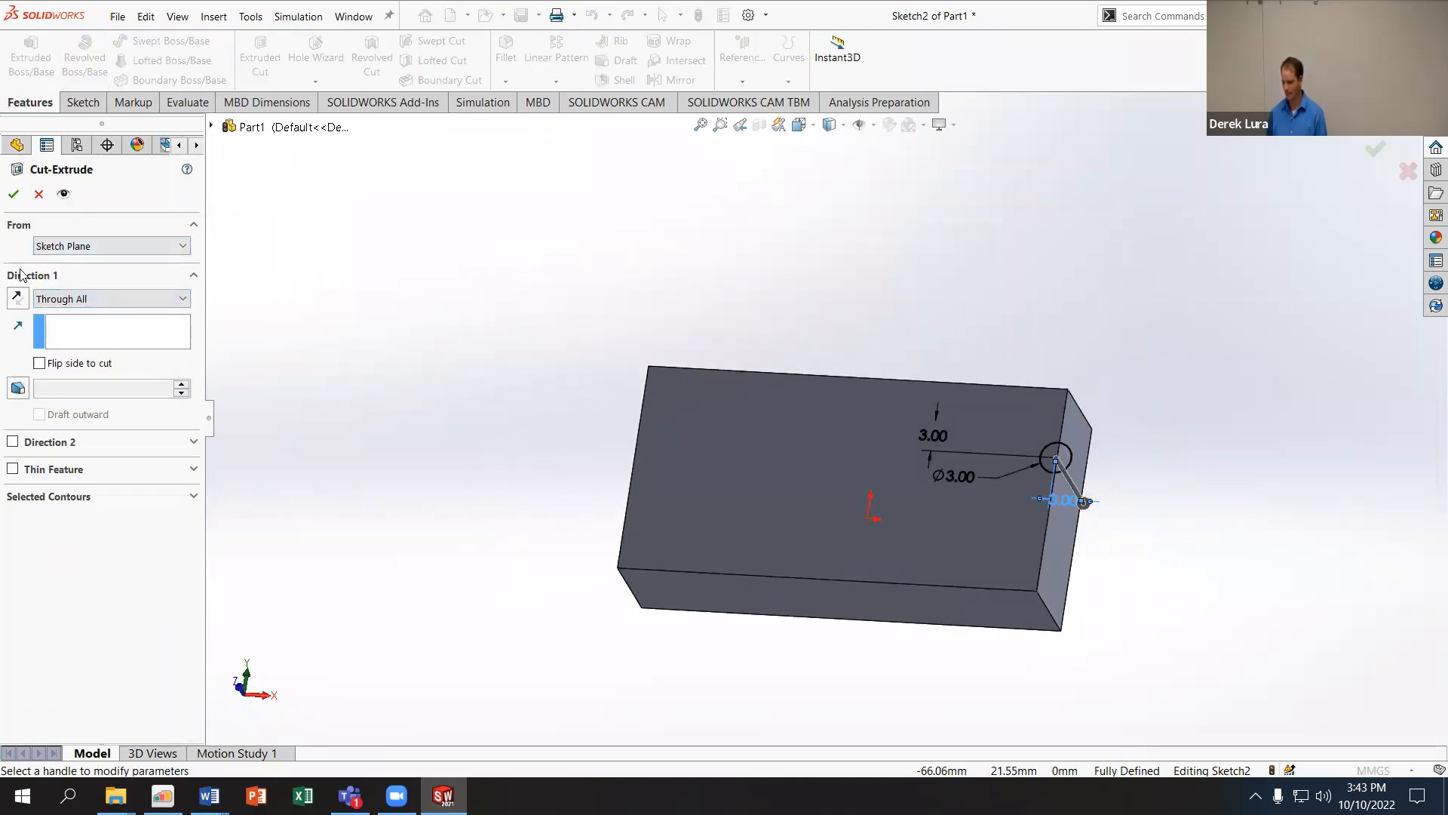
click(15, 298)
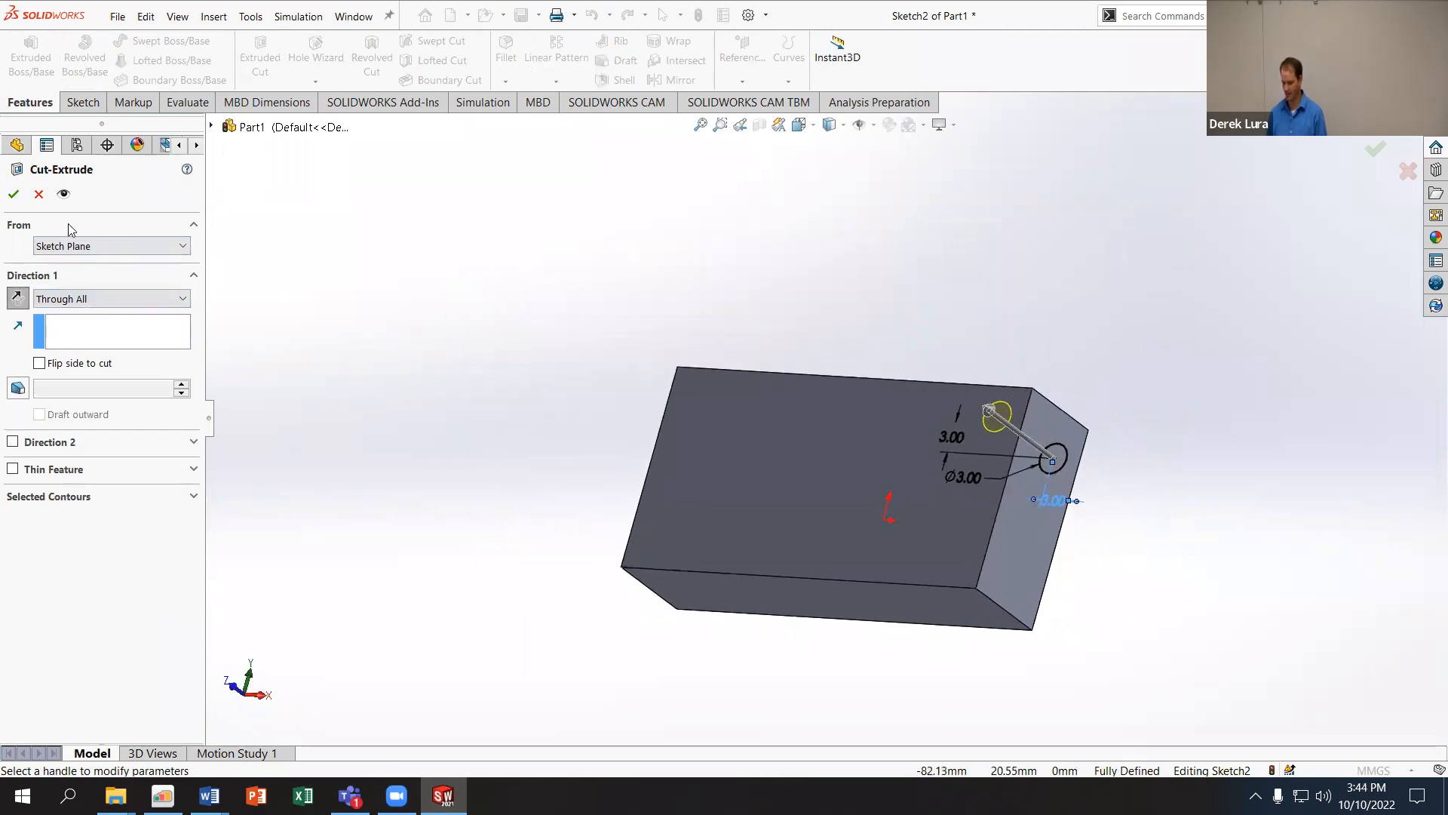
click(15, 192)
Step: Start a new sketch on the block's large front face, opposite the Front Plane
middle_drag(340, 329, 391, 411)
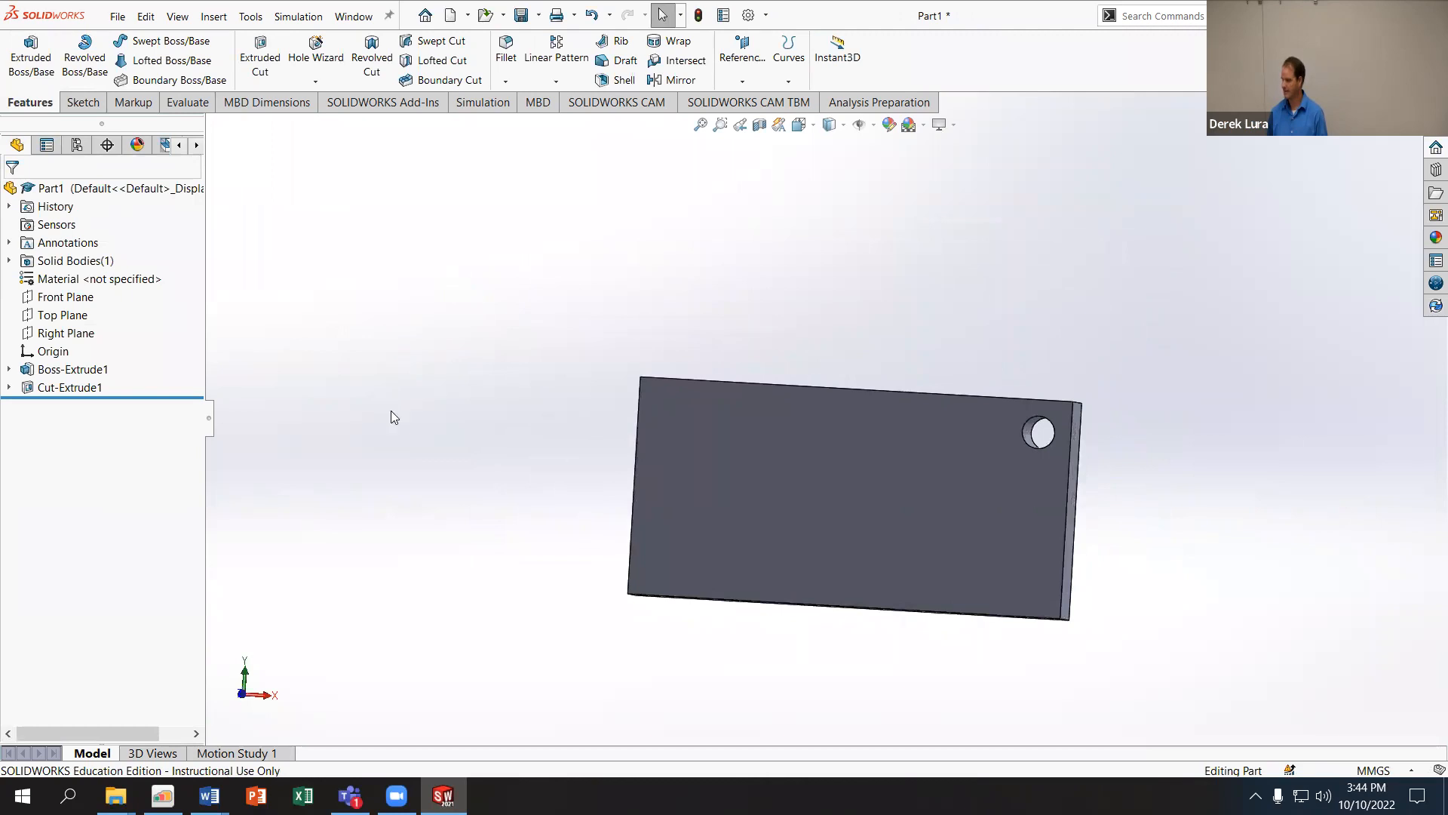
click(792, 551)
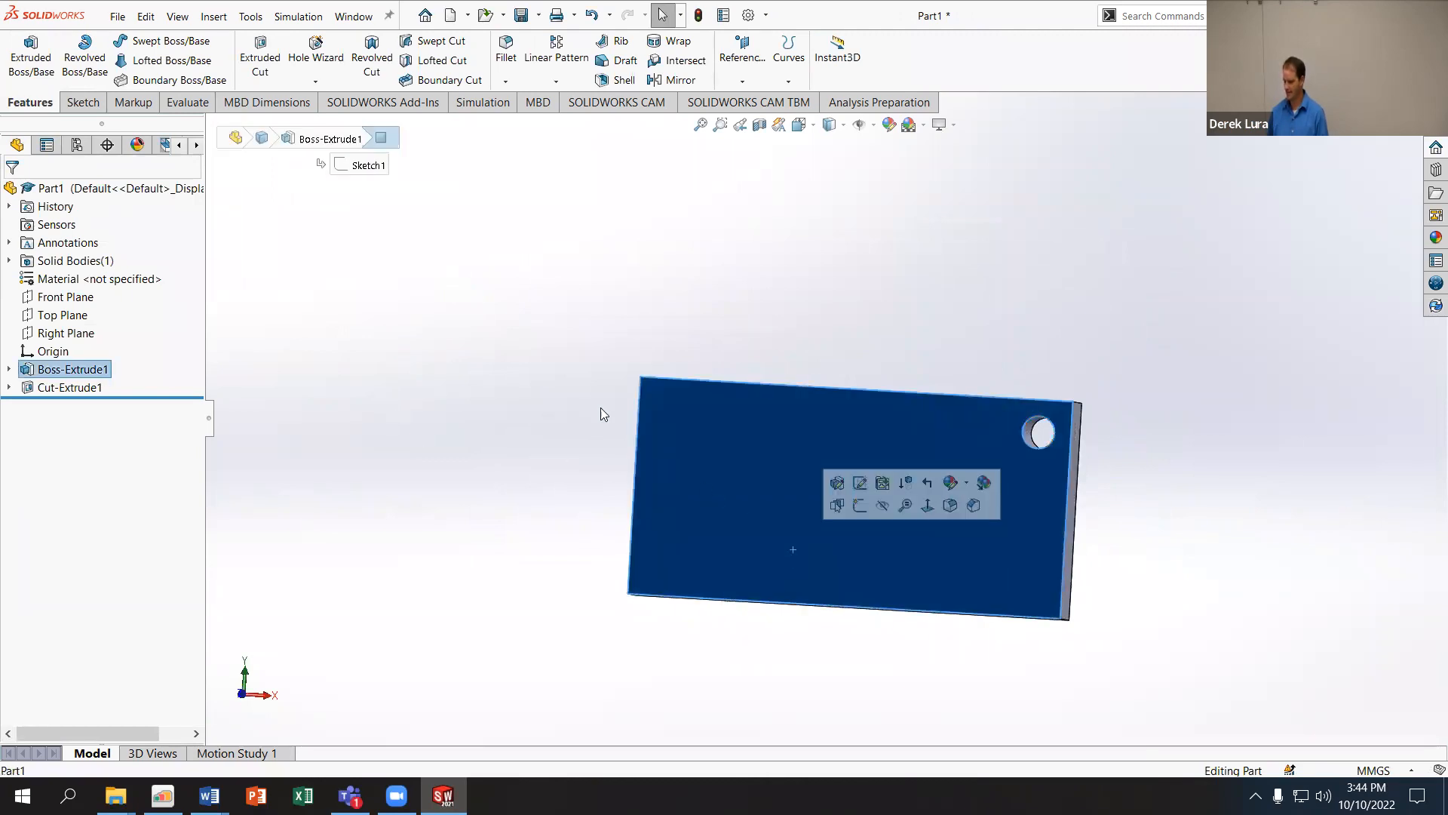
middle_drag(613, 419, 636, 472)
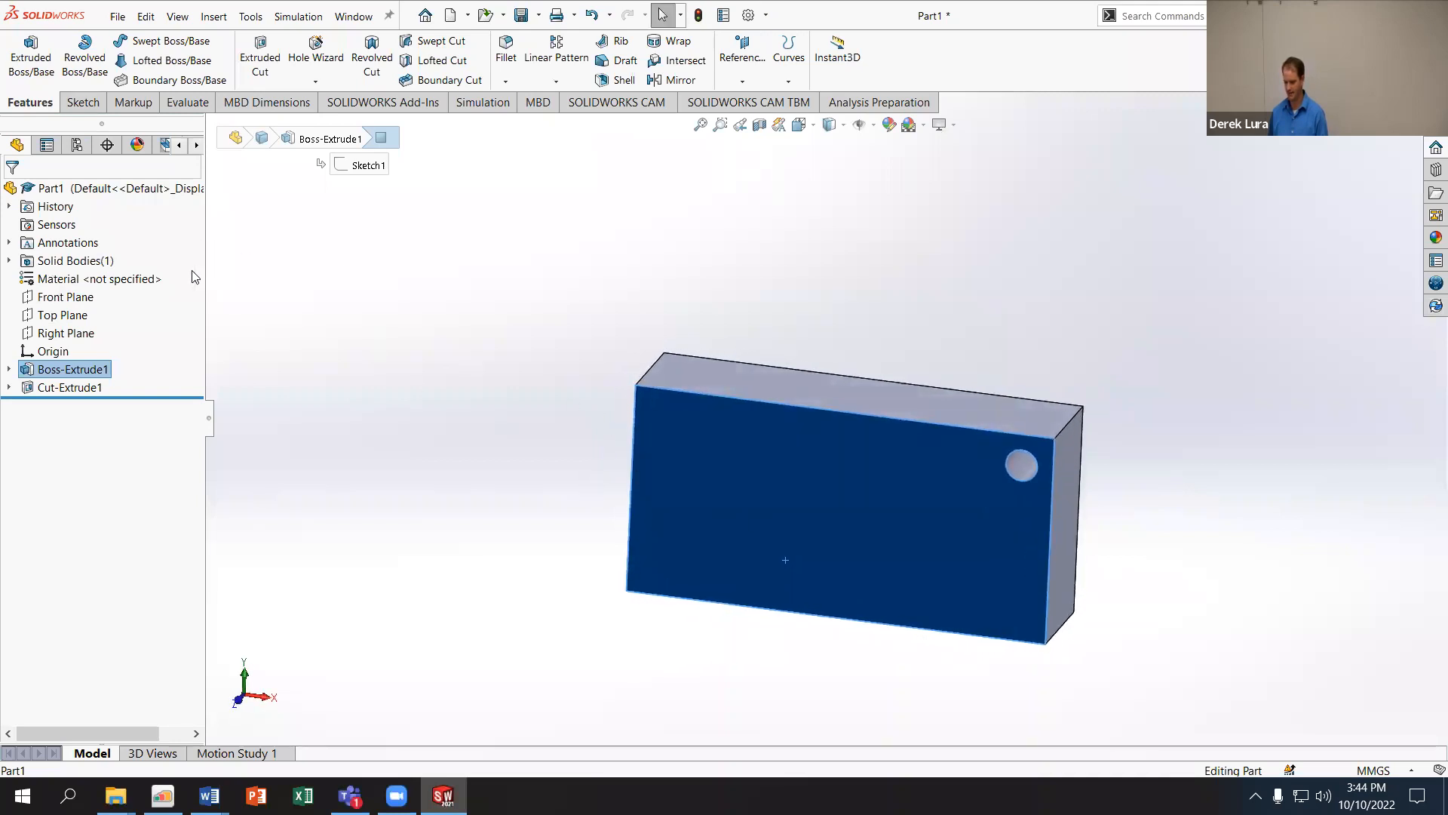
right_click(704, 443)
click(742, 402)
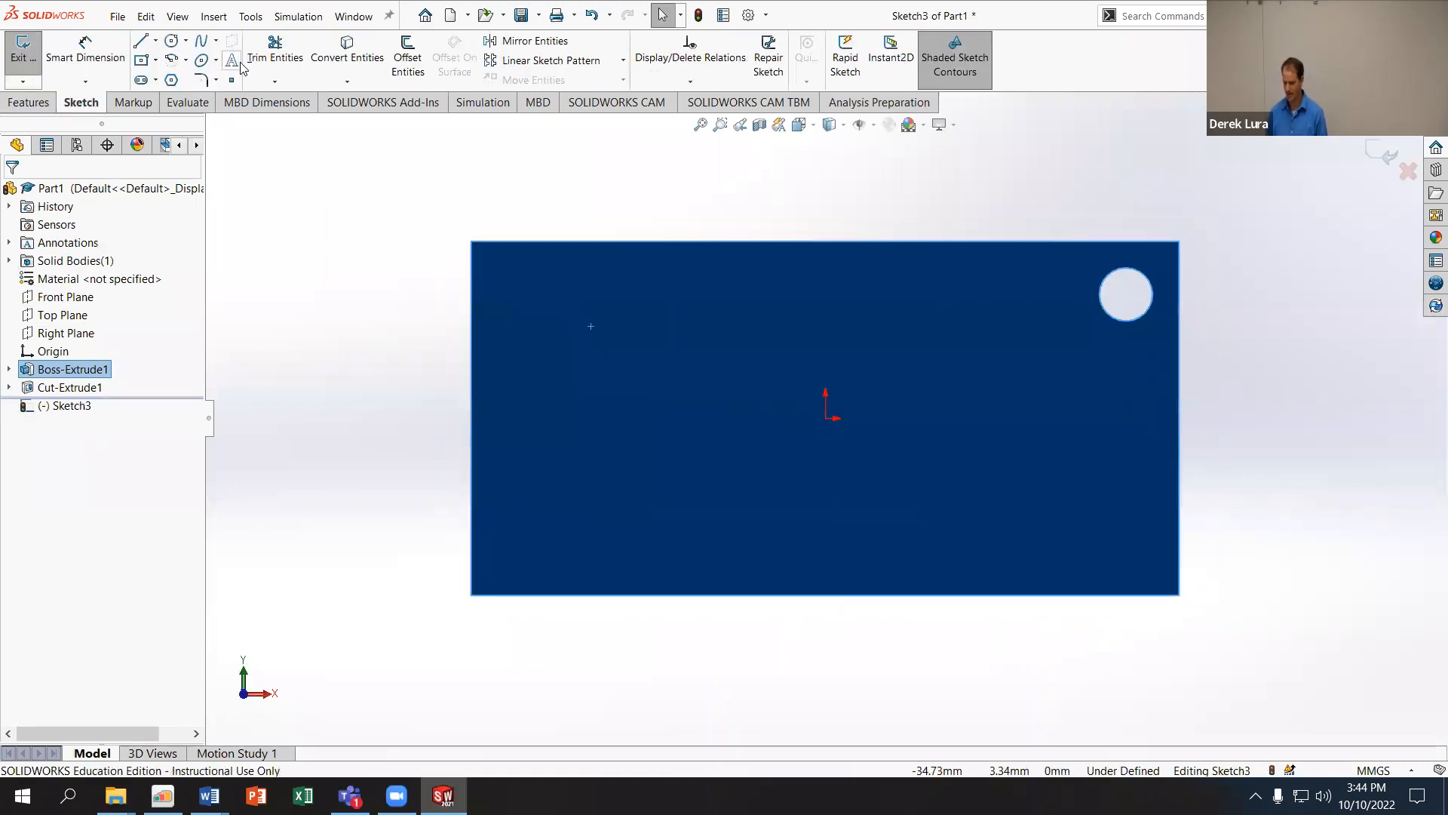
Step: Add sketch text with the instructor's title and last name in capitals on the block's front face
click(231, 59)
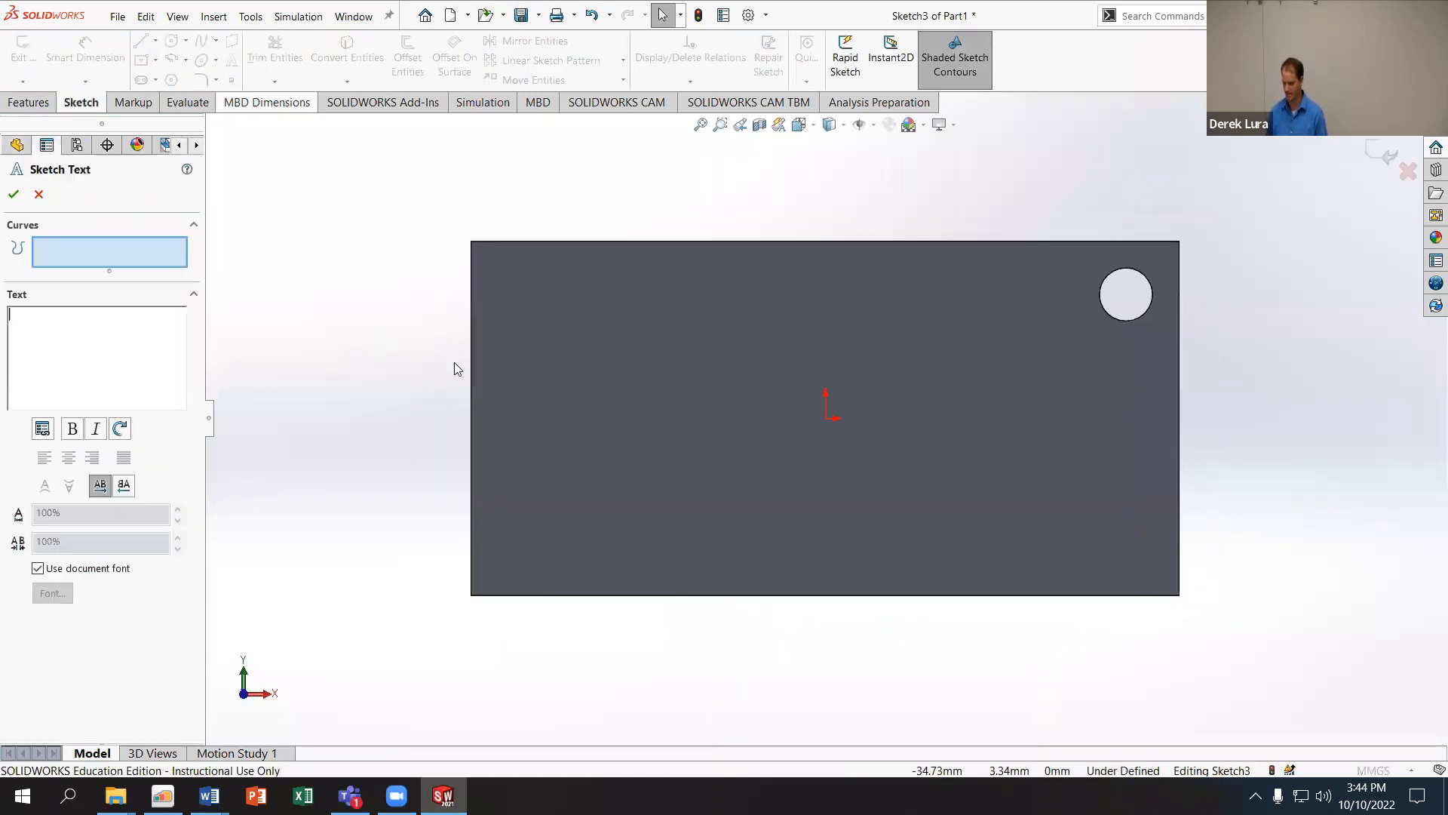
click(83, 334)
text(DR)
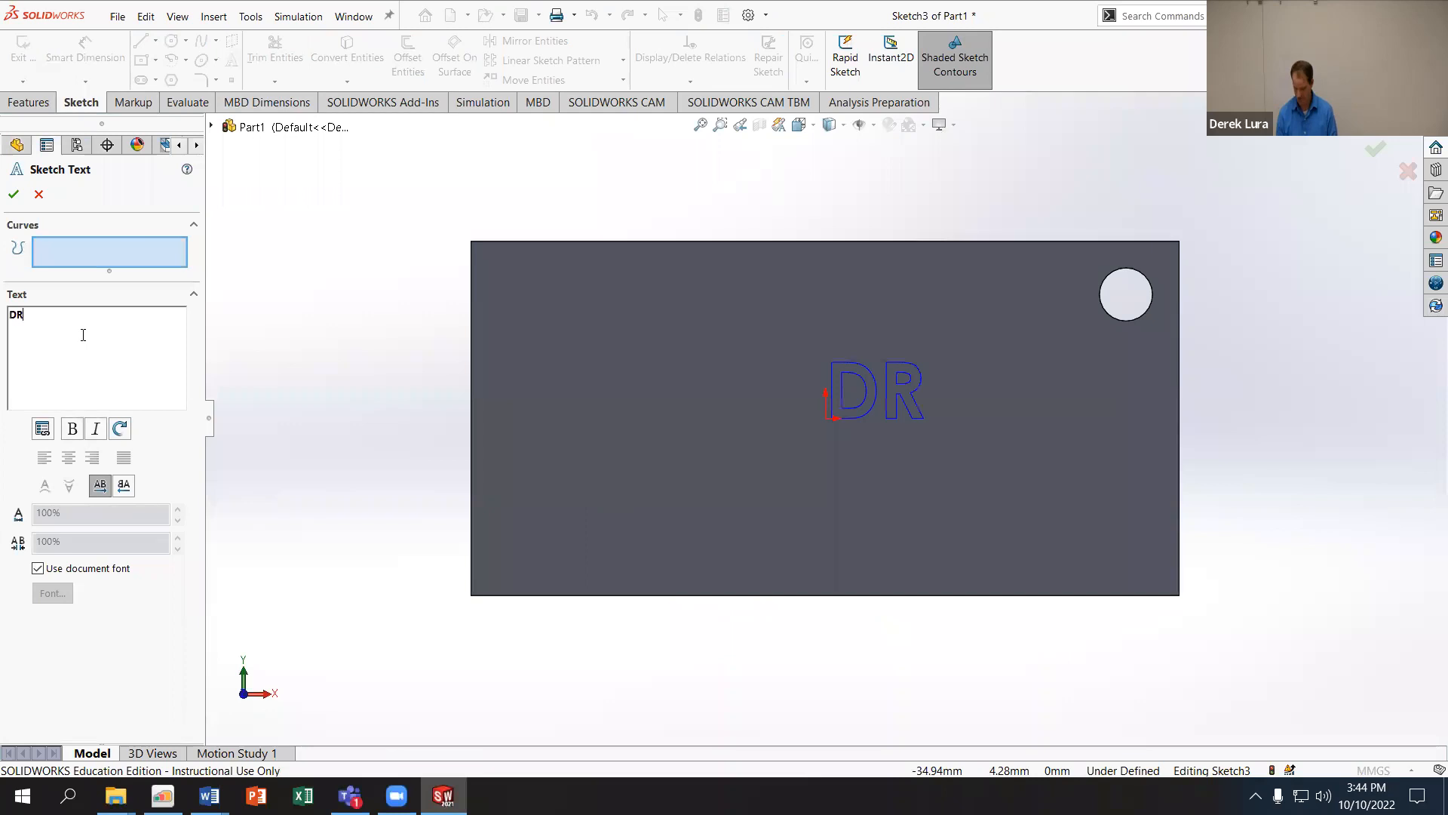
text( LURA)
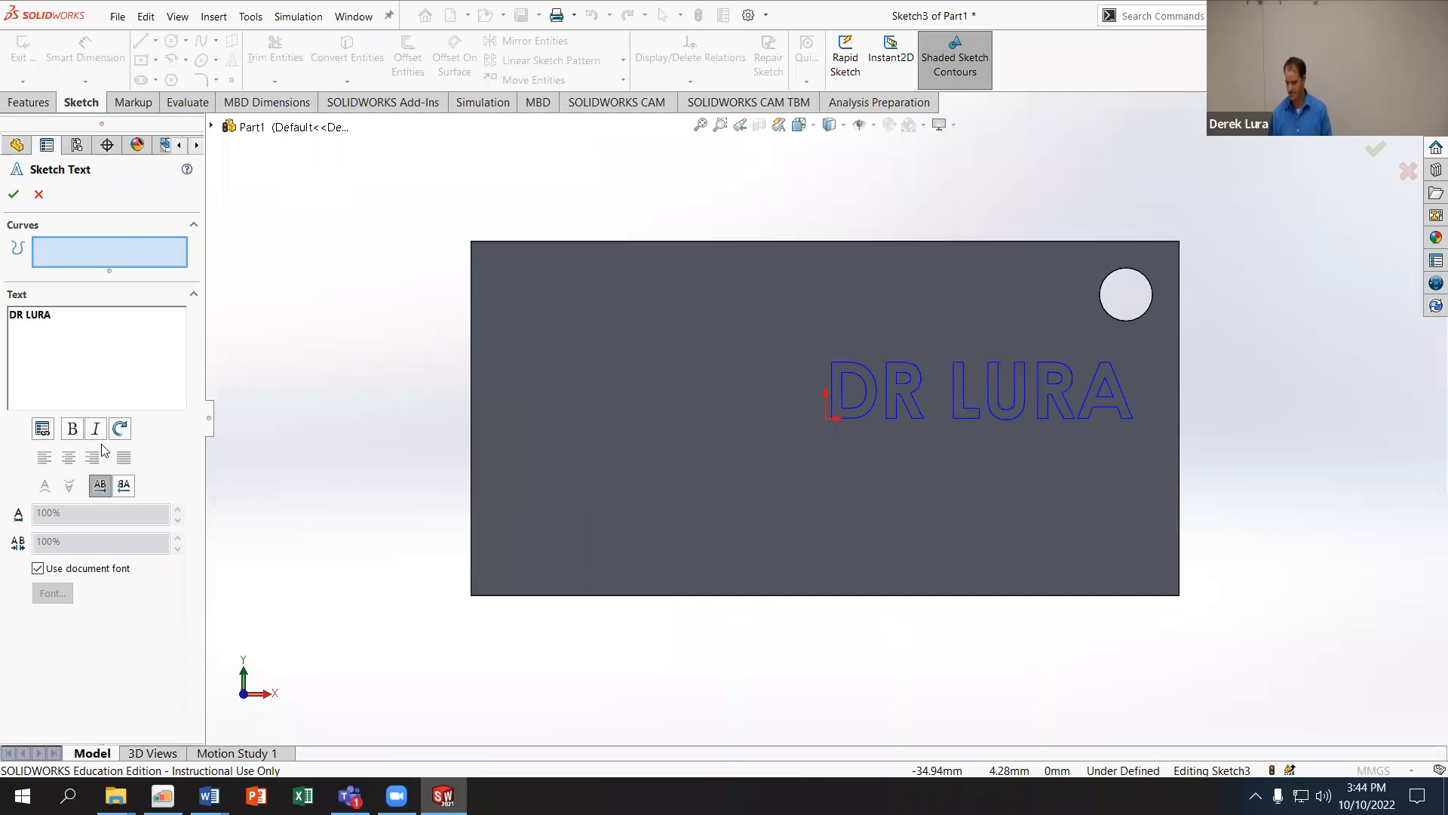
Step: Override the document font for the name text and set its height to 8 mm
click(38, 568)
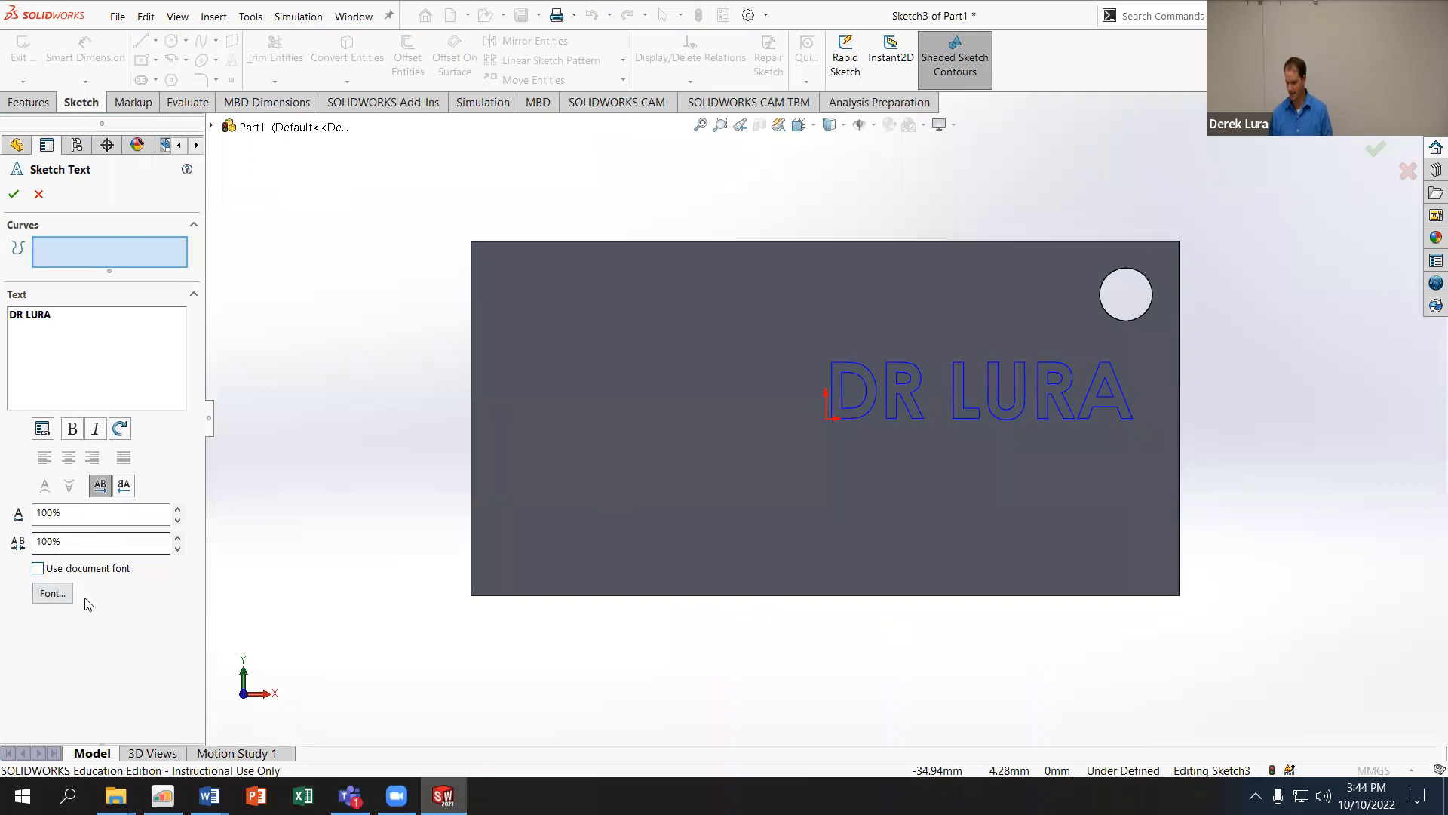
click(44, 594)
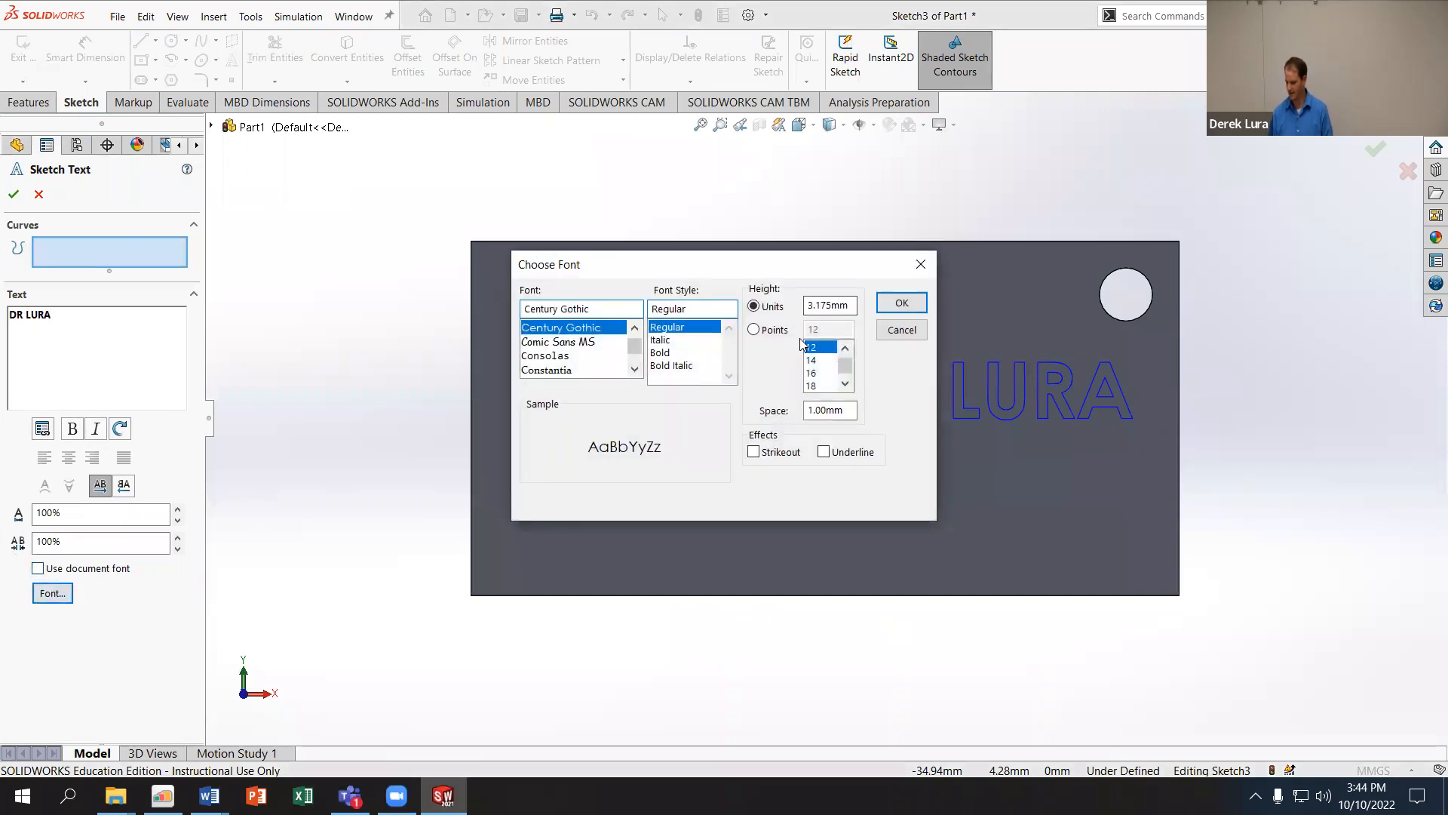
double_click(854, 307)
drag(728, 276, 269, 276)
text(1)
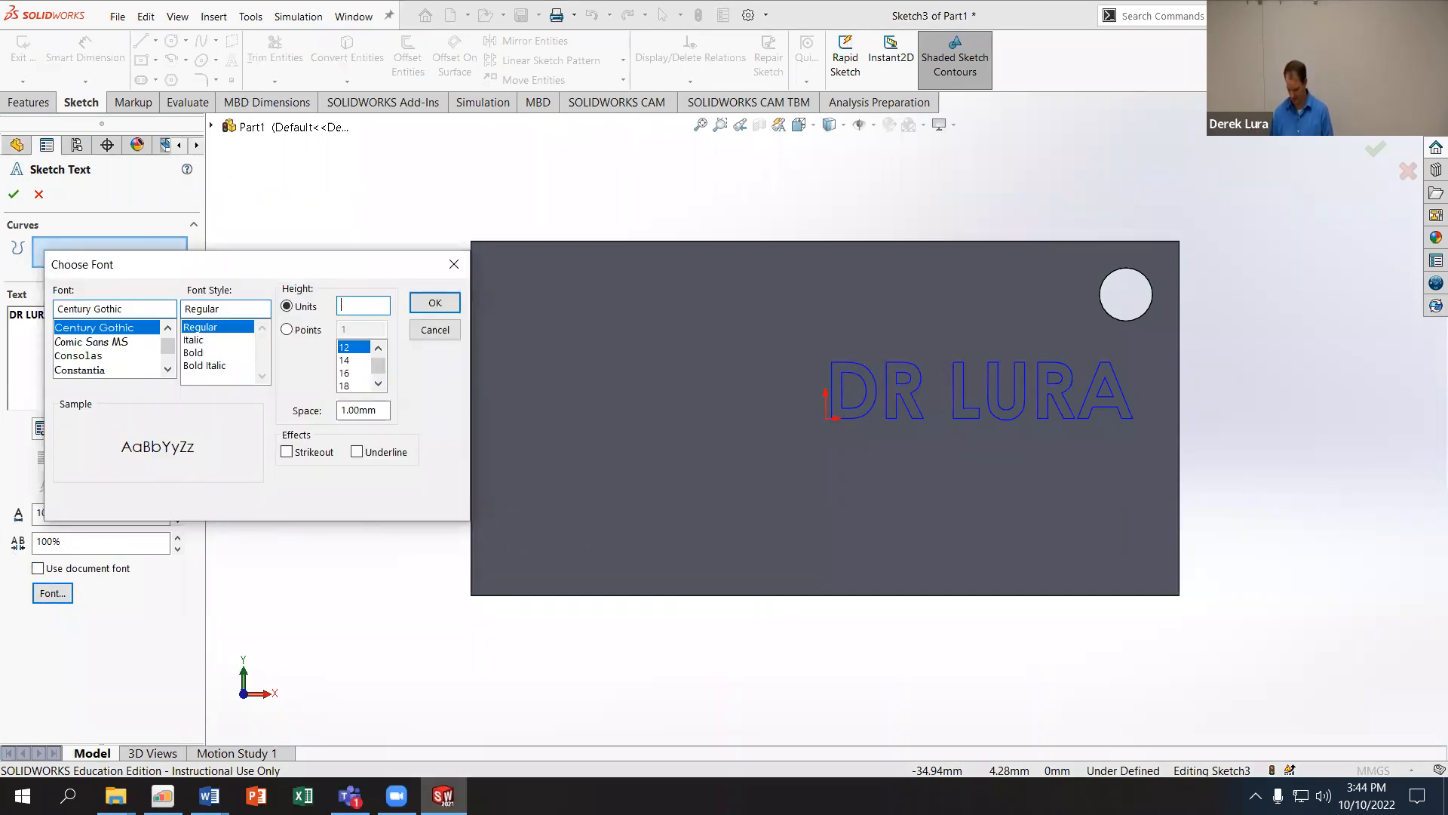
key(Return)
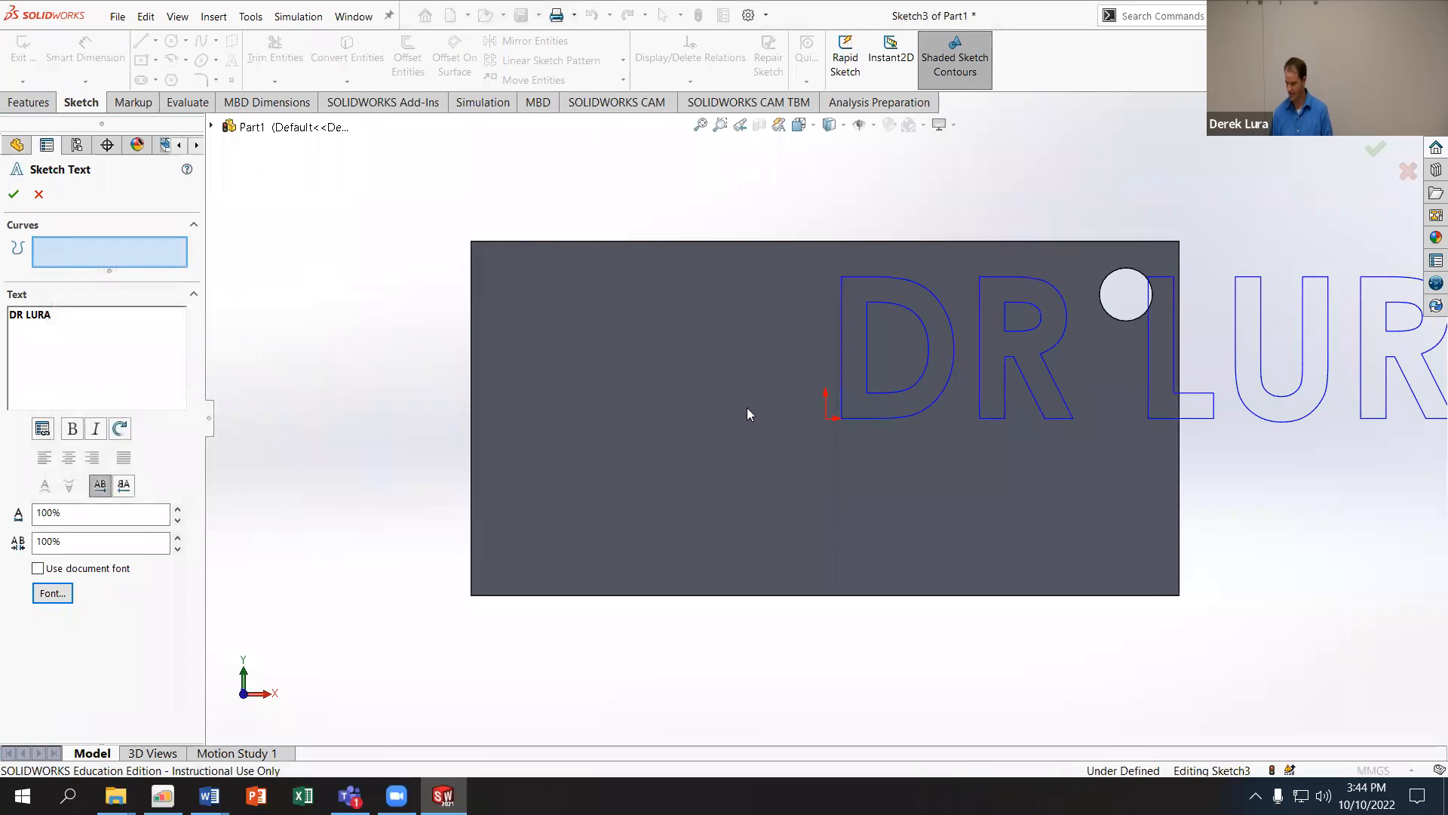
Step: Place the name text near the front face's lower-left corner and add a period after the title
click(536, 545)
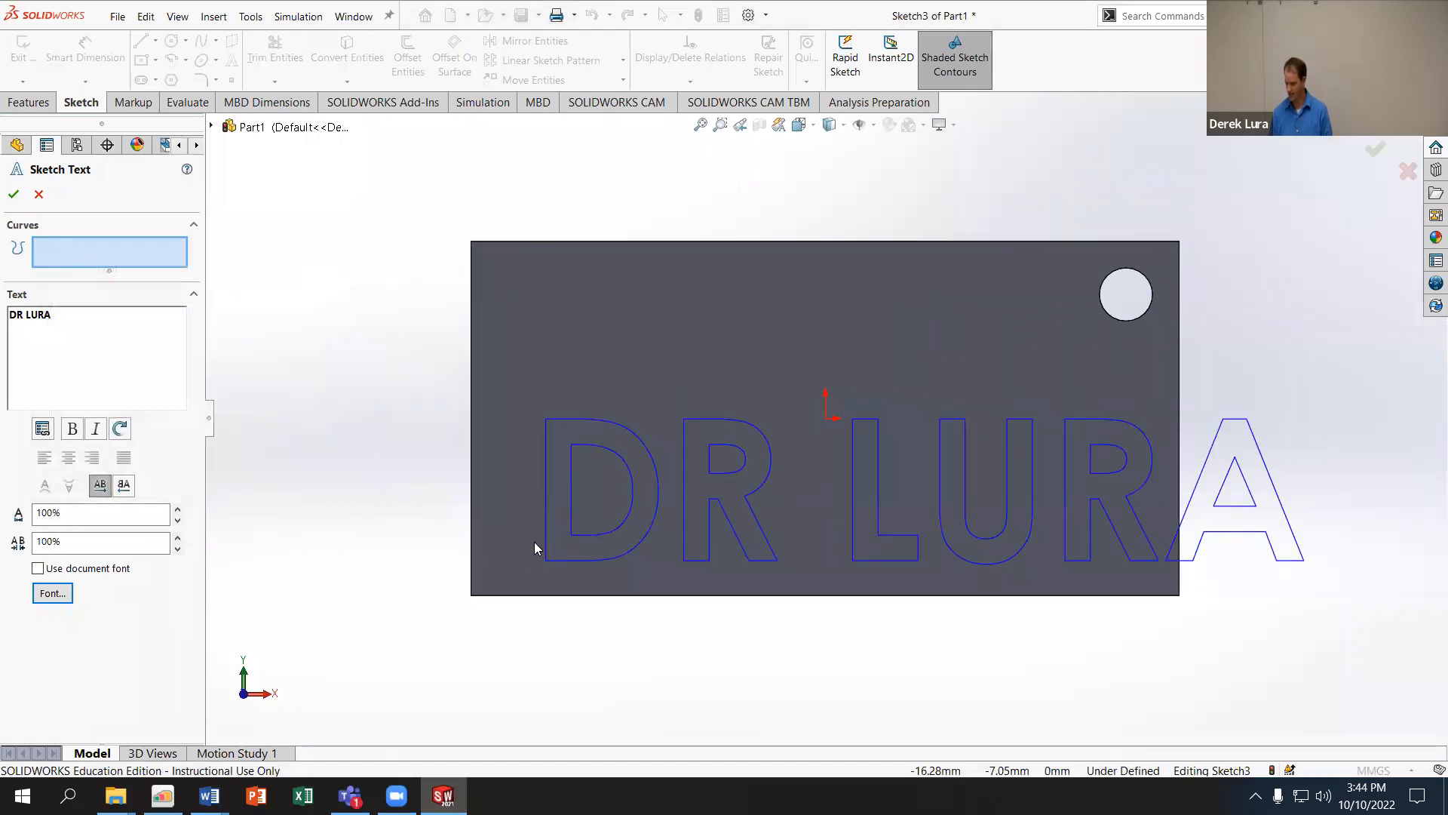
click(505, 507)
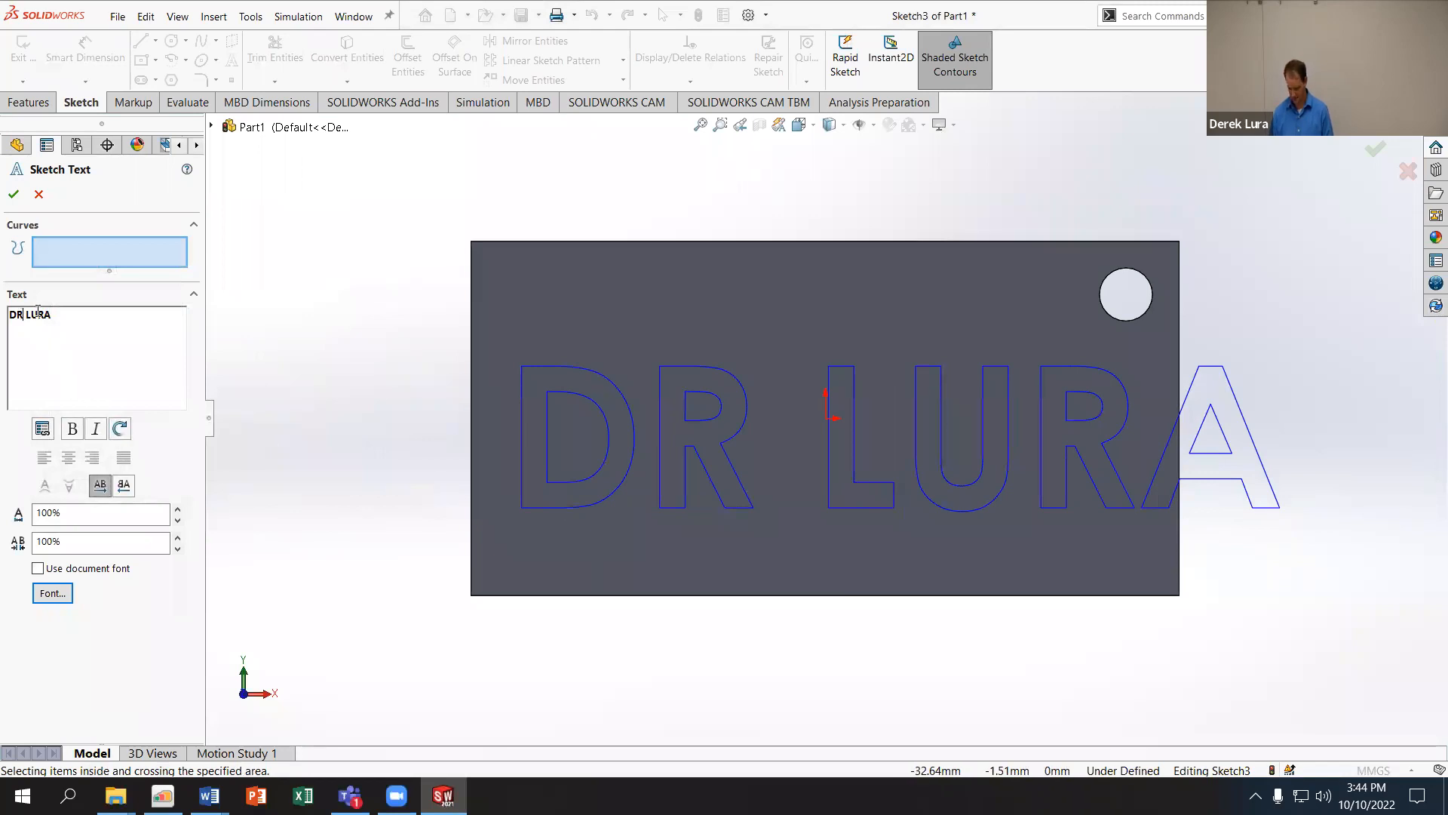
text(.)
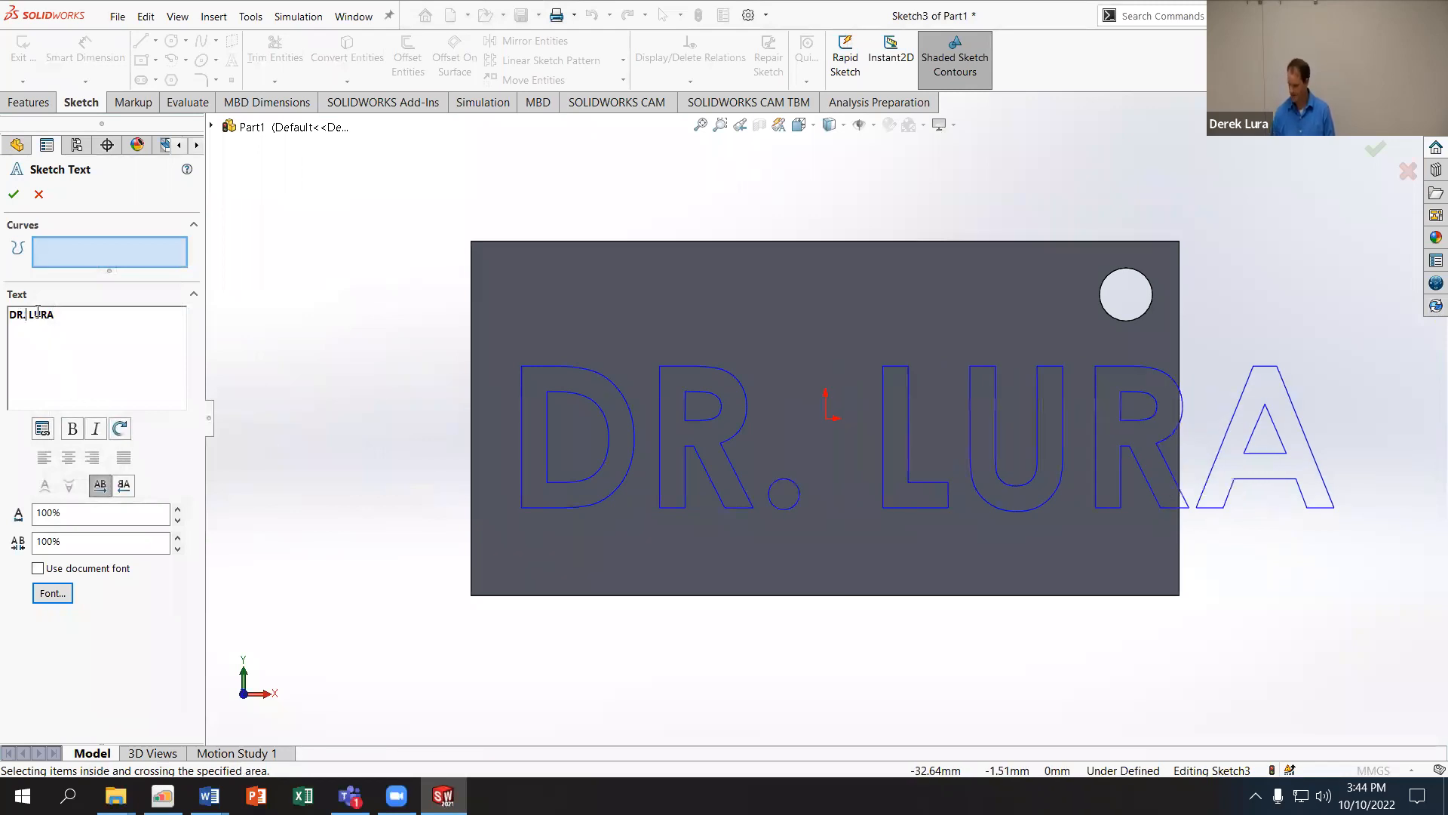
click(10, 195)
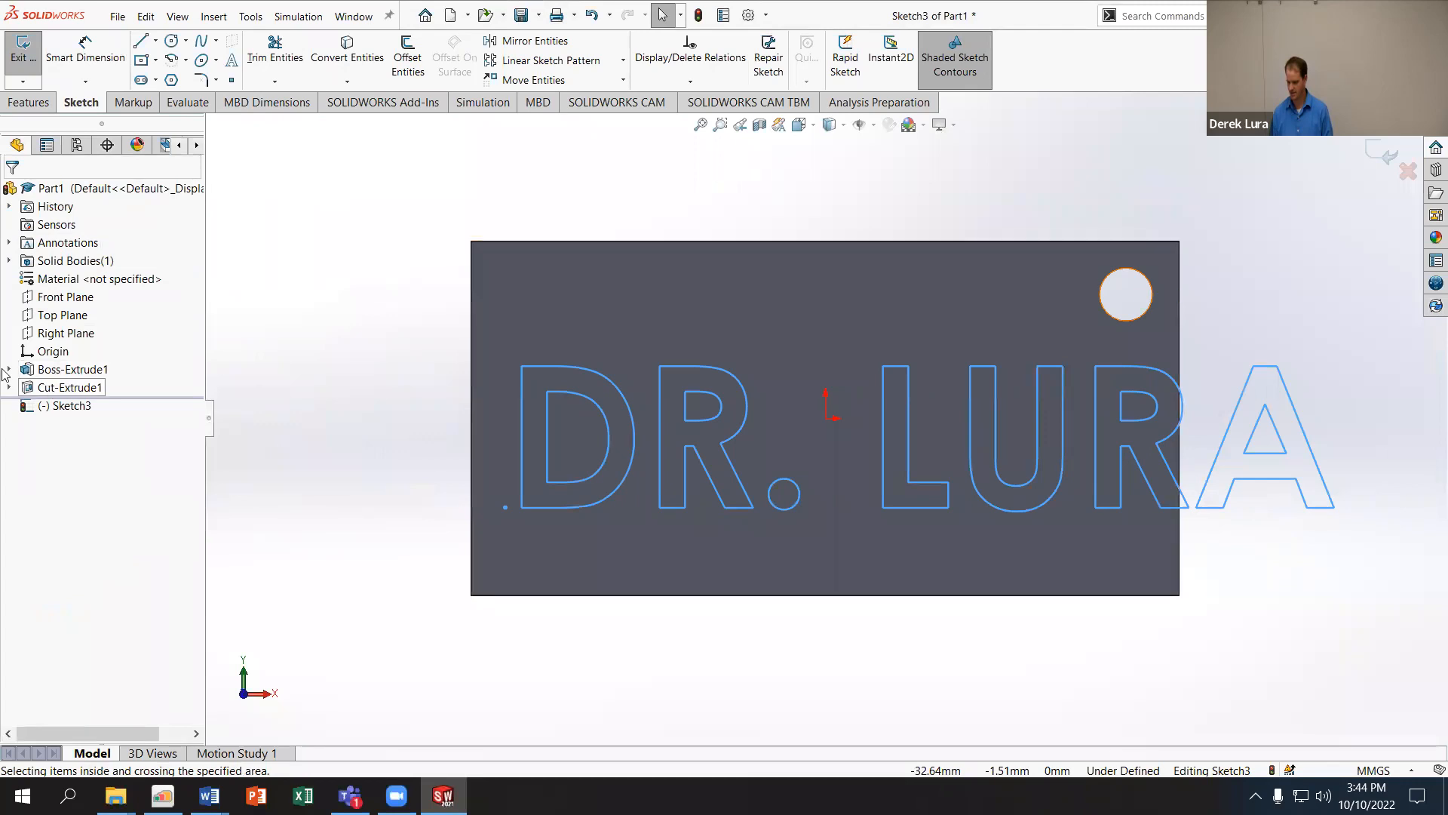
Step: Exit the text sketch, set the block's length to 60 mm and rebuild the part
click(67, 369)
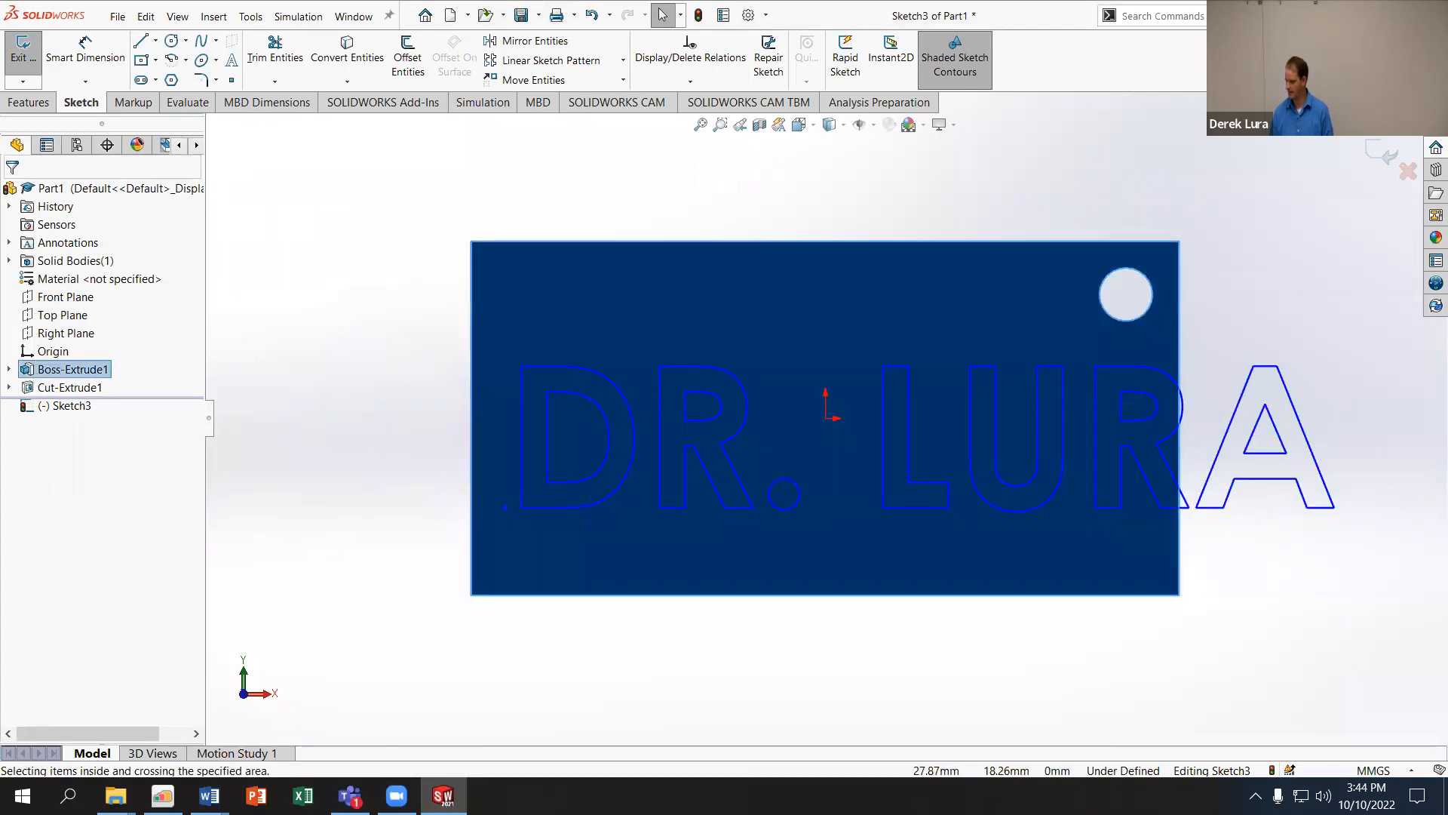
click(23, 50)
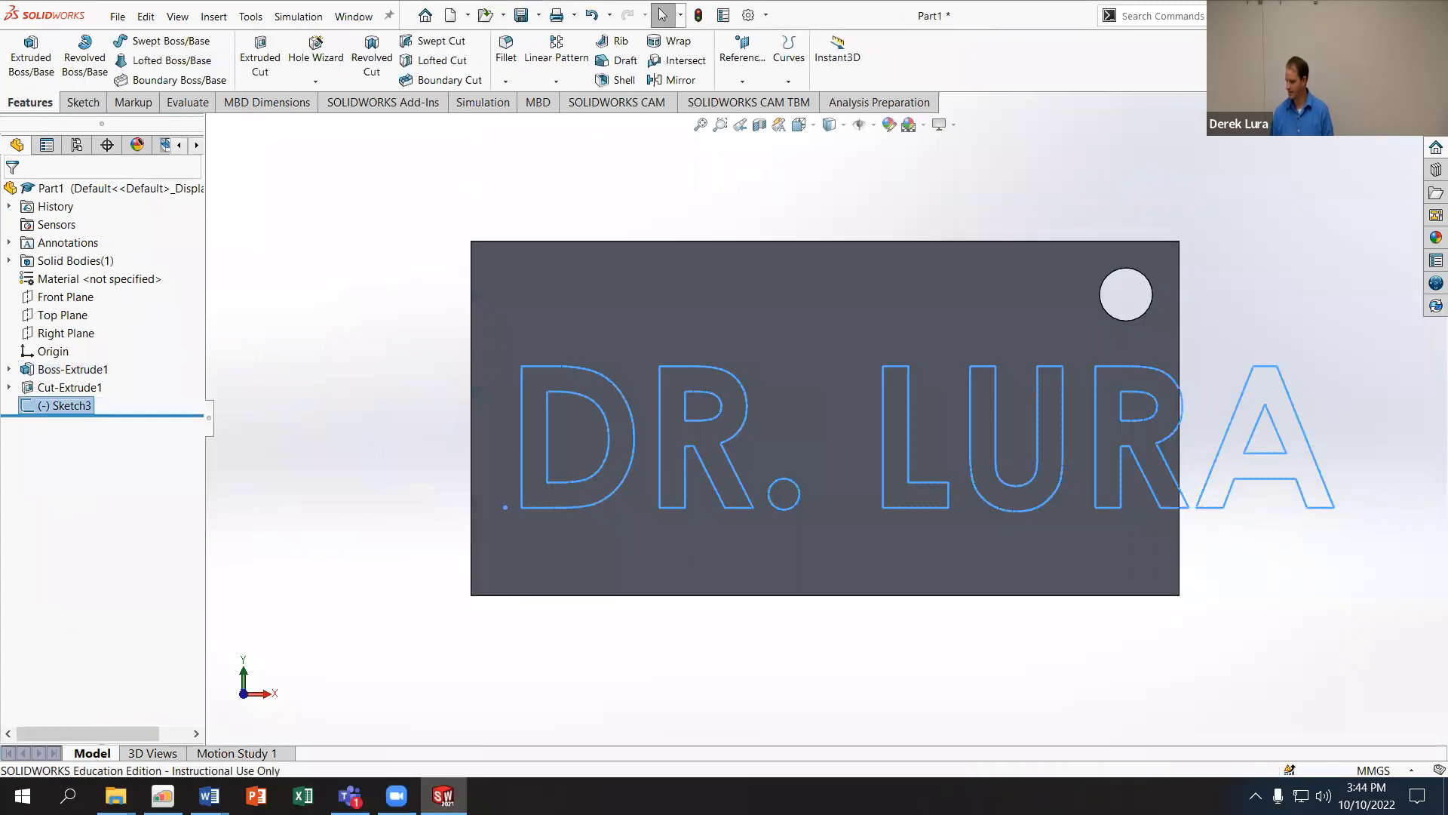
double_click(80, 370)
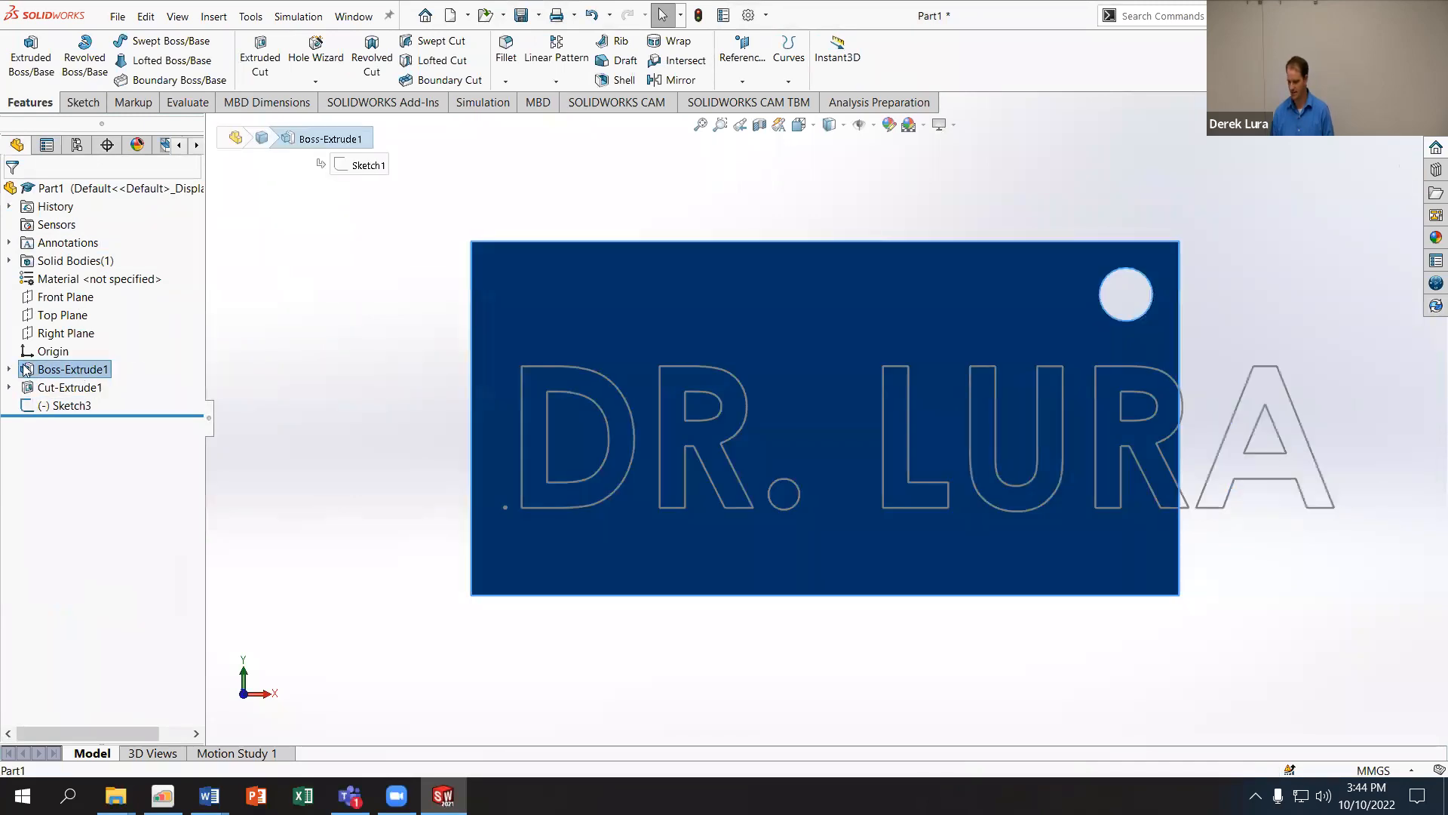
double_click(676, 145)
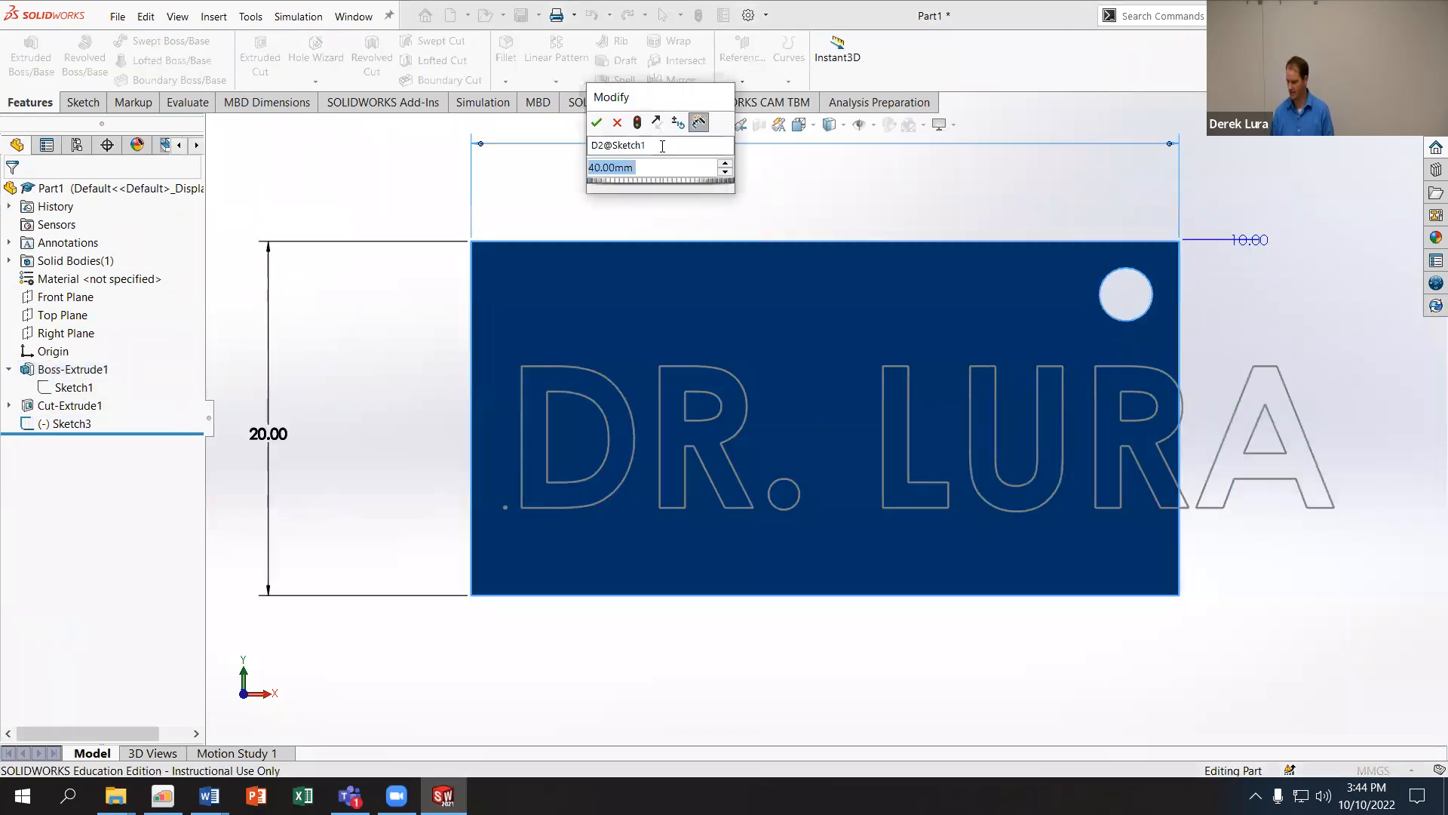
text(60)
key(Return)
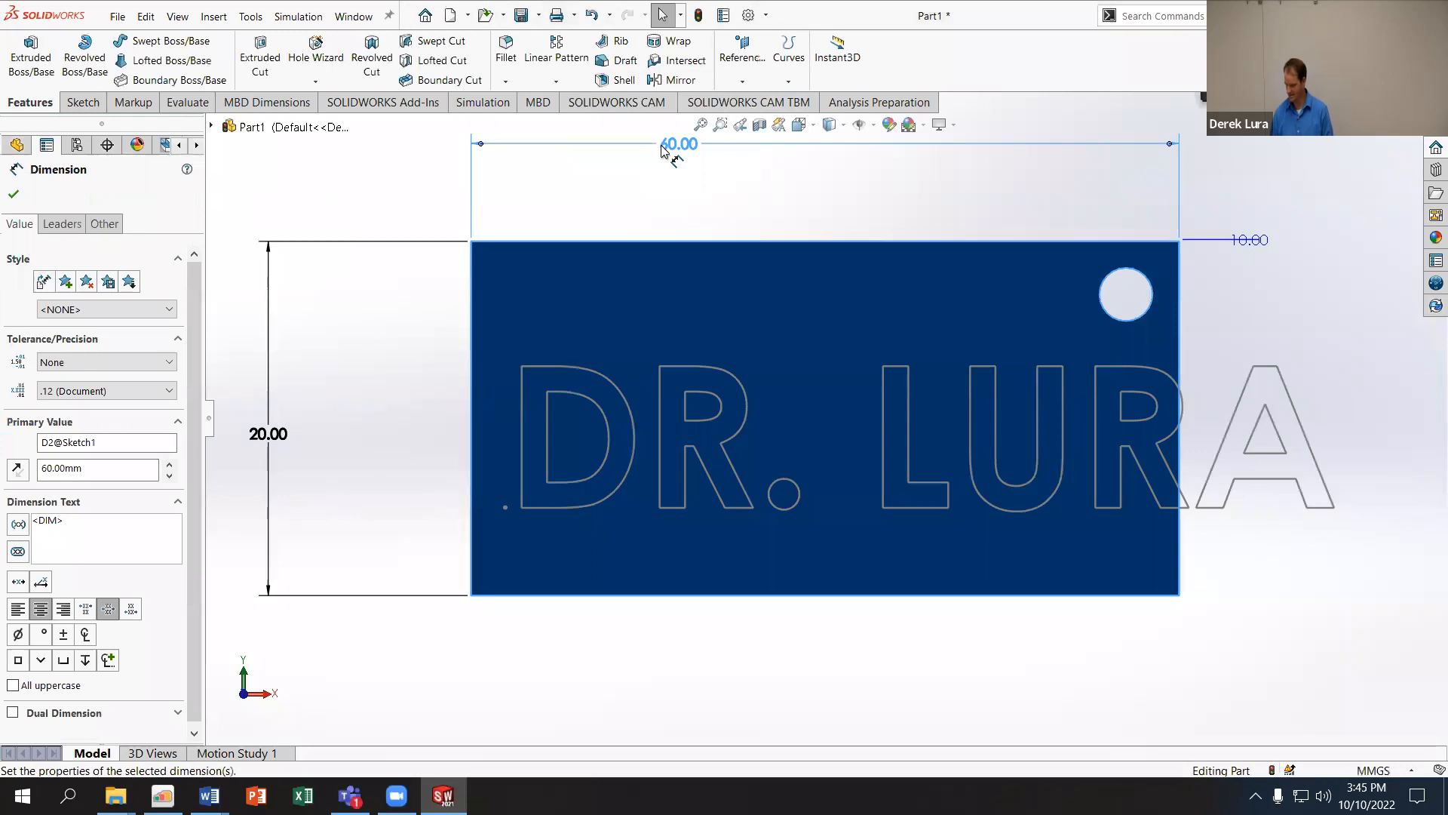
click(699, 14)
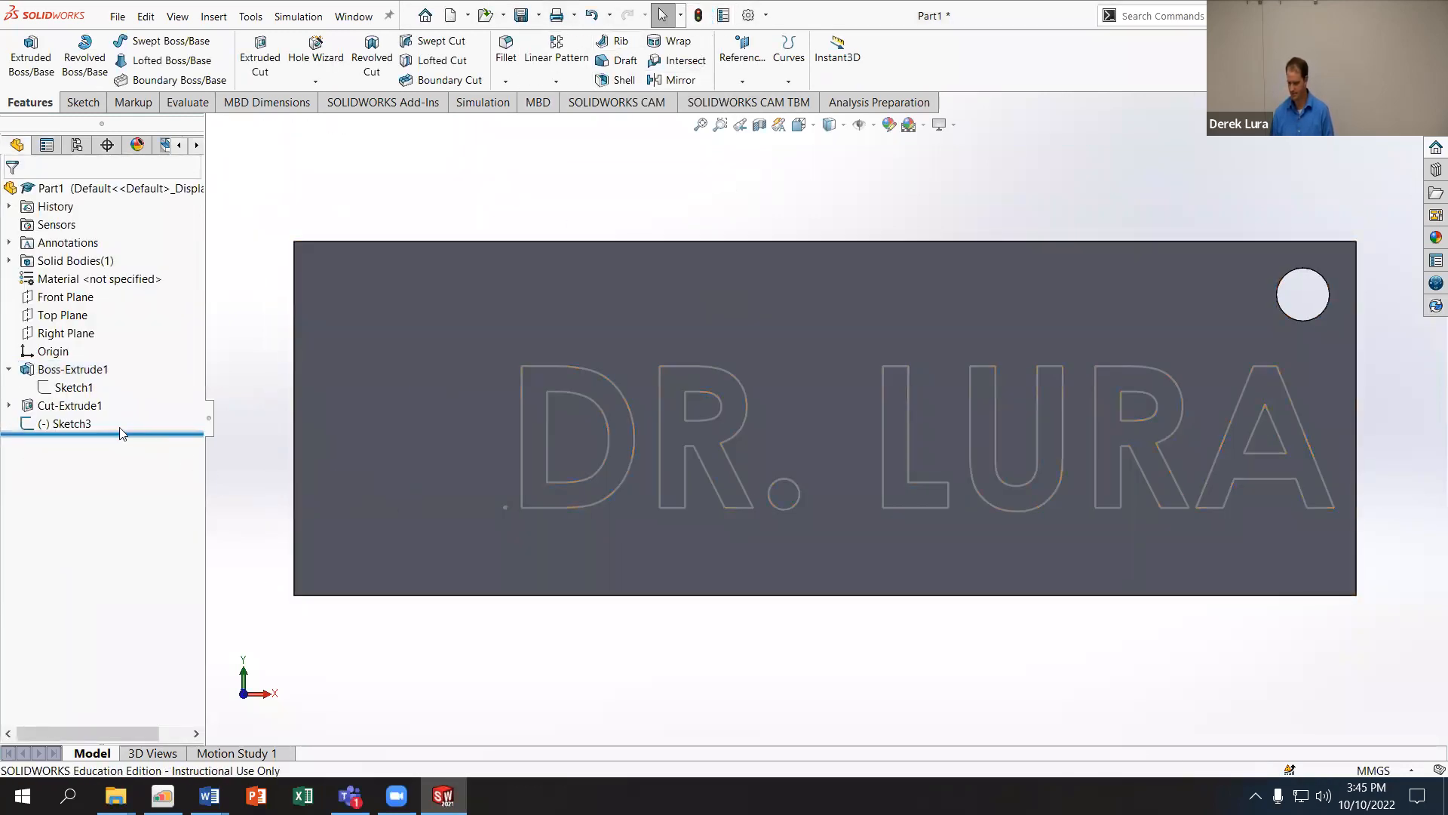
Step: Reopen the text sketch and move the text's insertion point to about X -24.5 mm, Y -4.3 mm
click(66, 423)
click(83, 379)
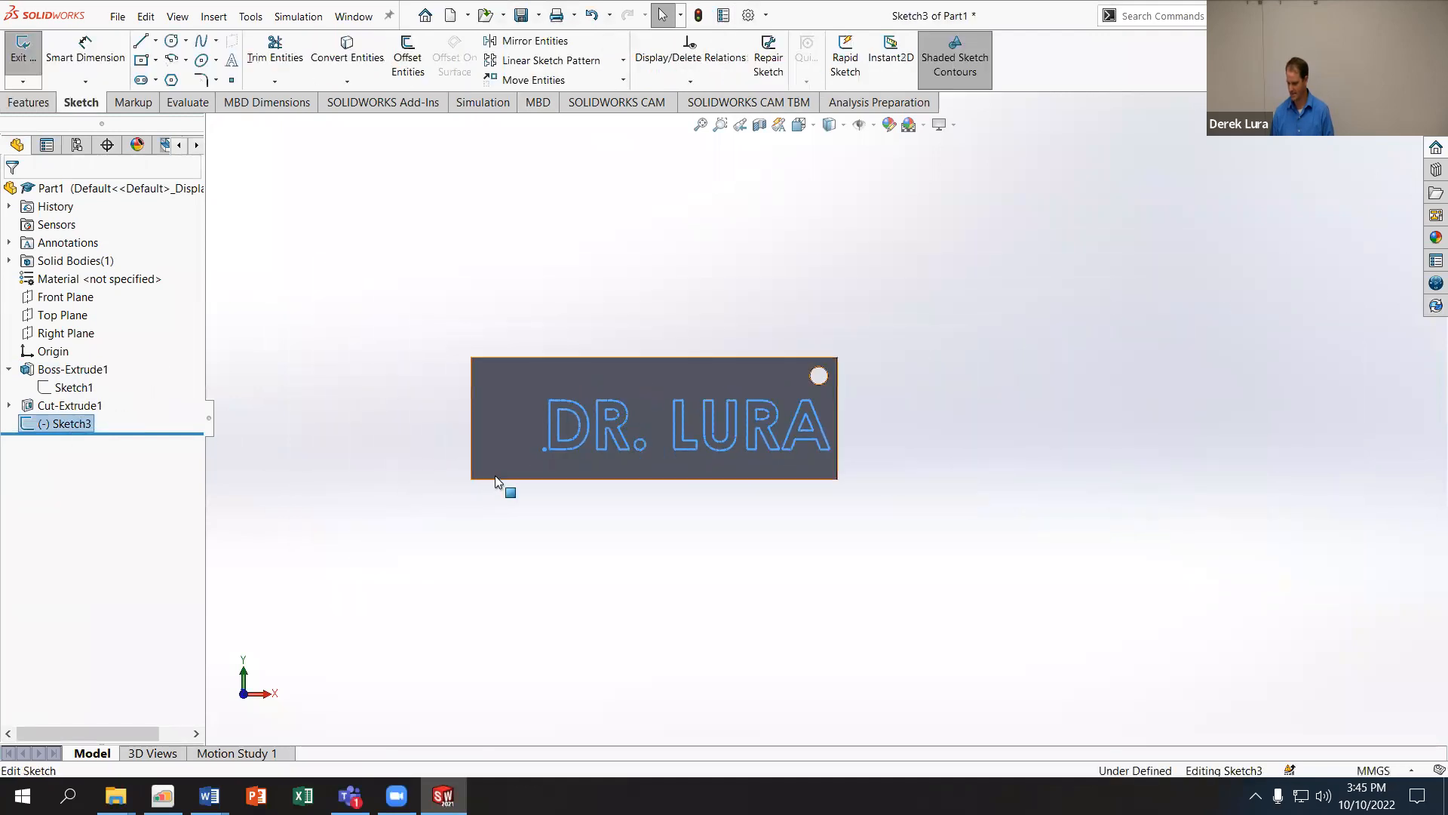
drag(551, 448, 475, 462)
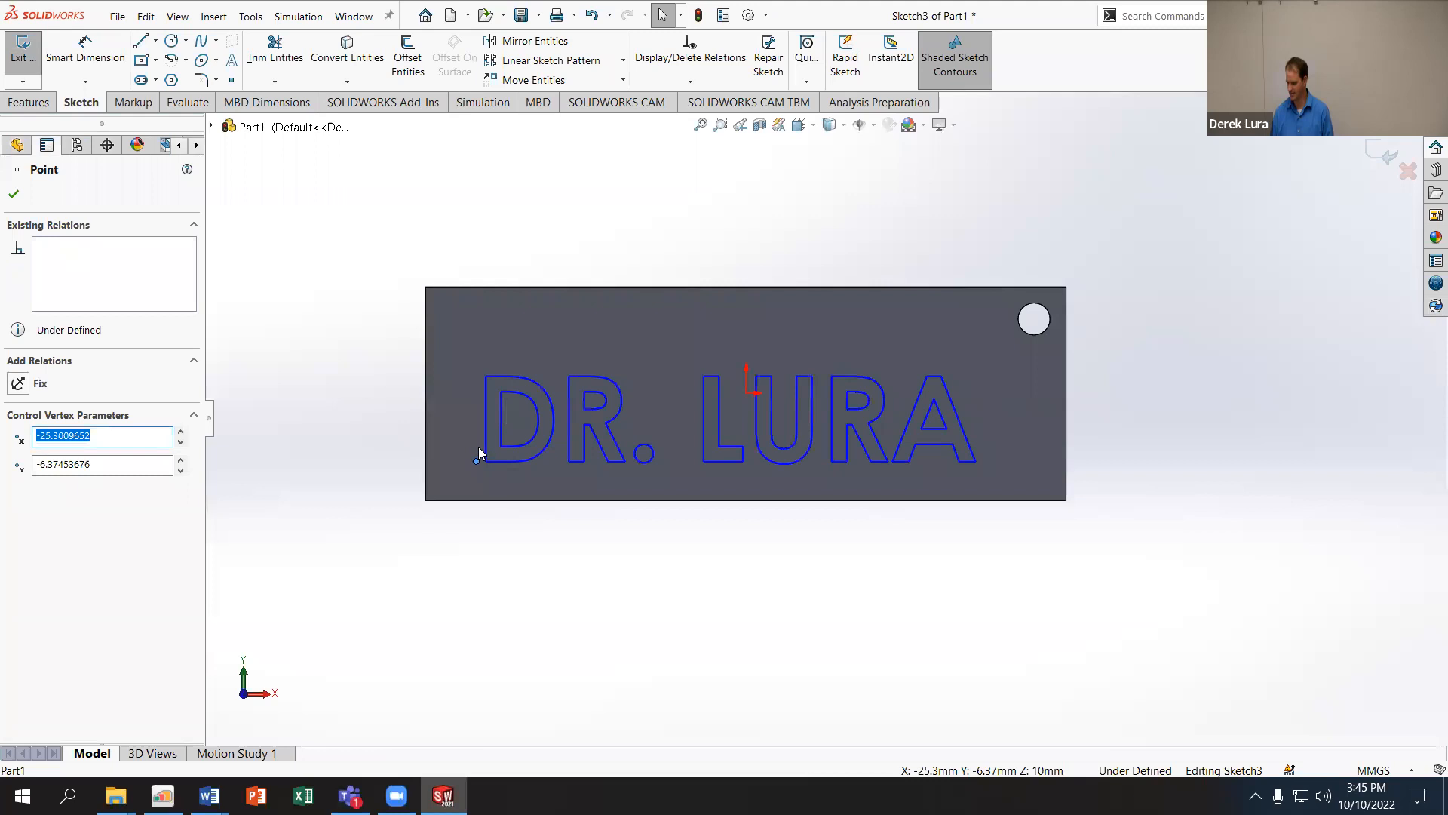
drag(477, 460, 484, 439)
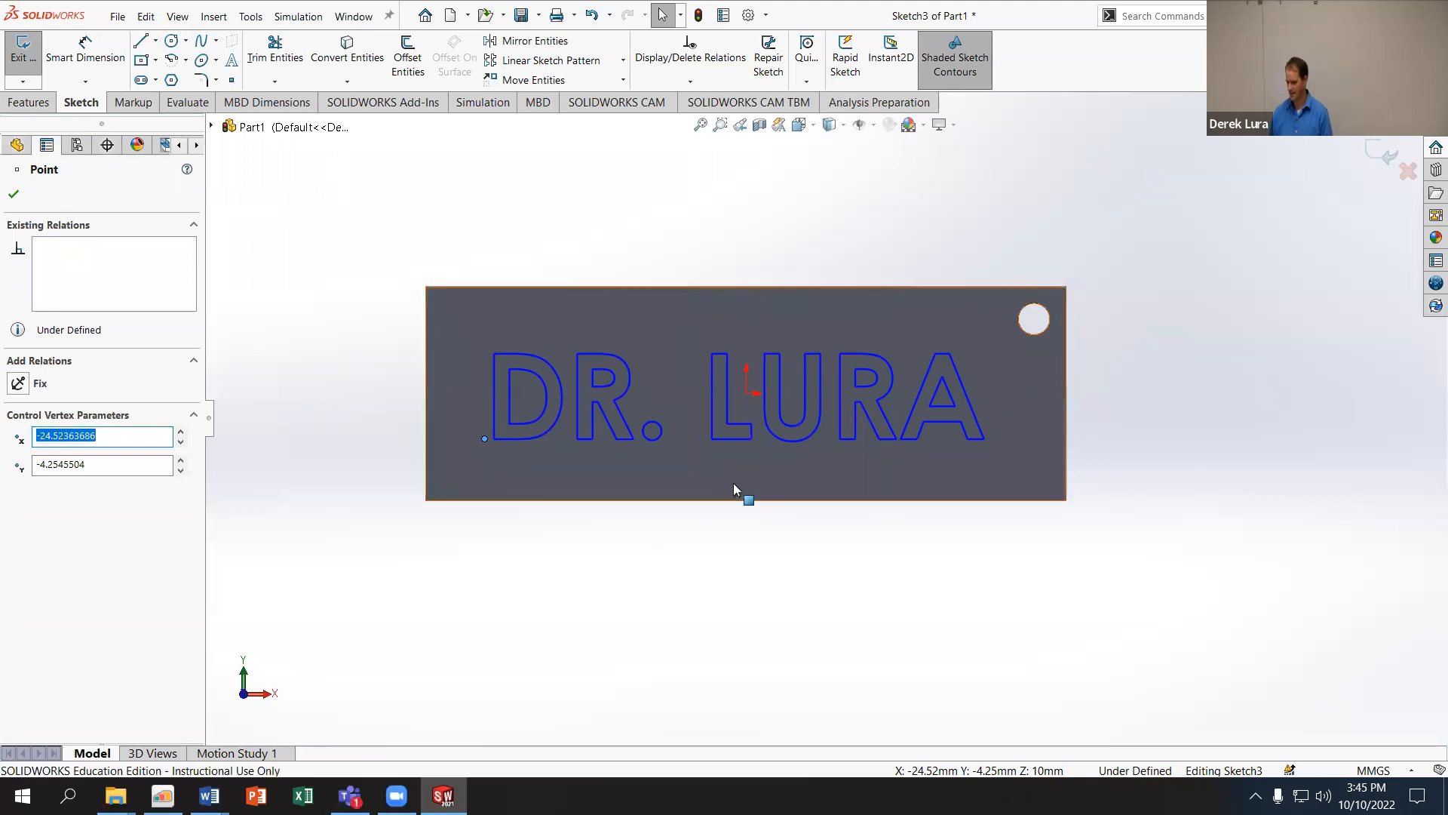
Step: Engrave the name text into the front face with a Blind Extruded Cut 1 mm deep
scroll(634, 390, down, 4)
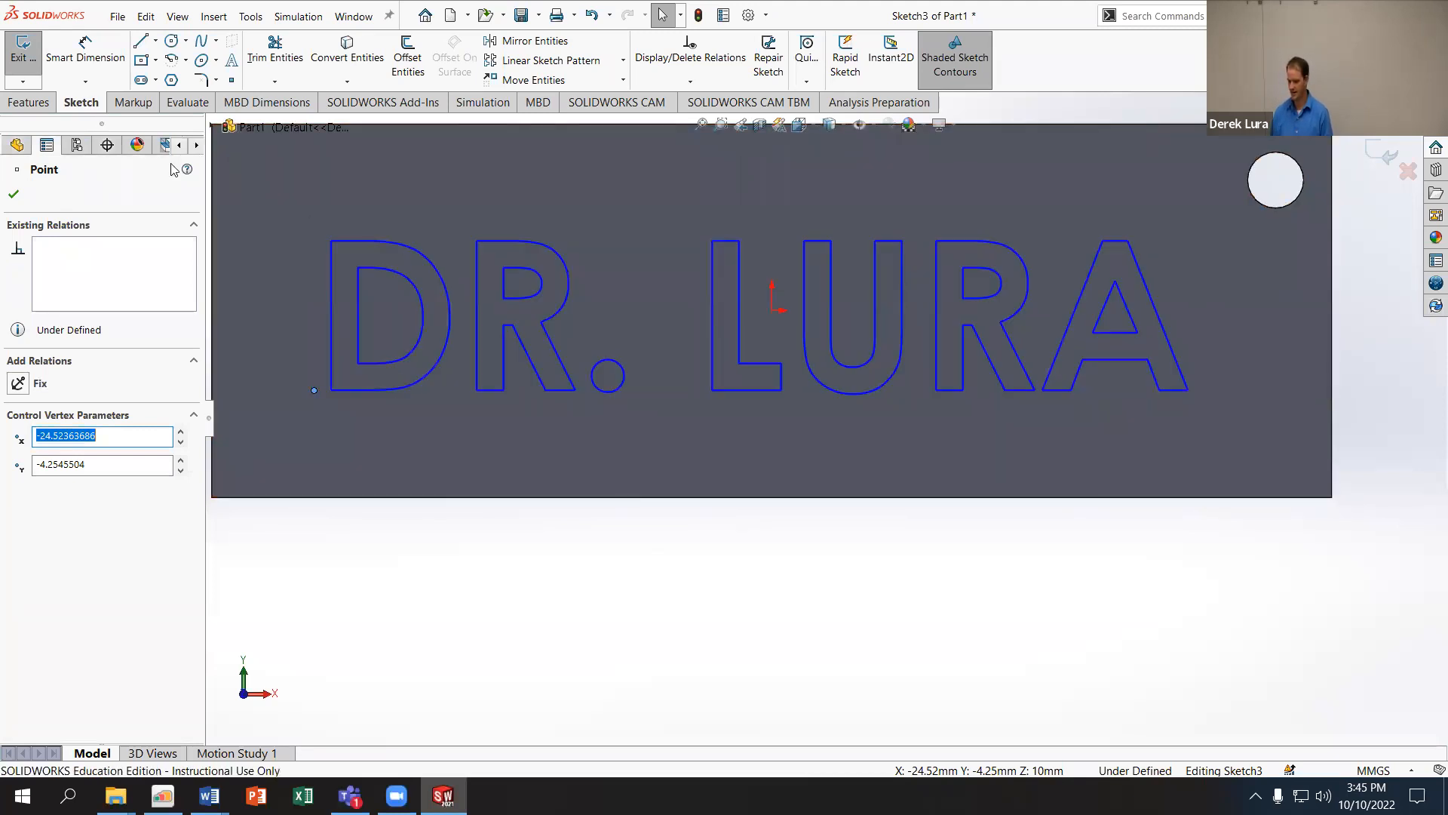
click(29, 103)
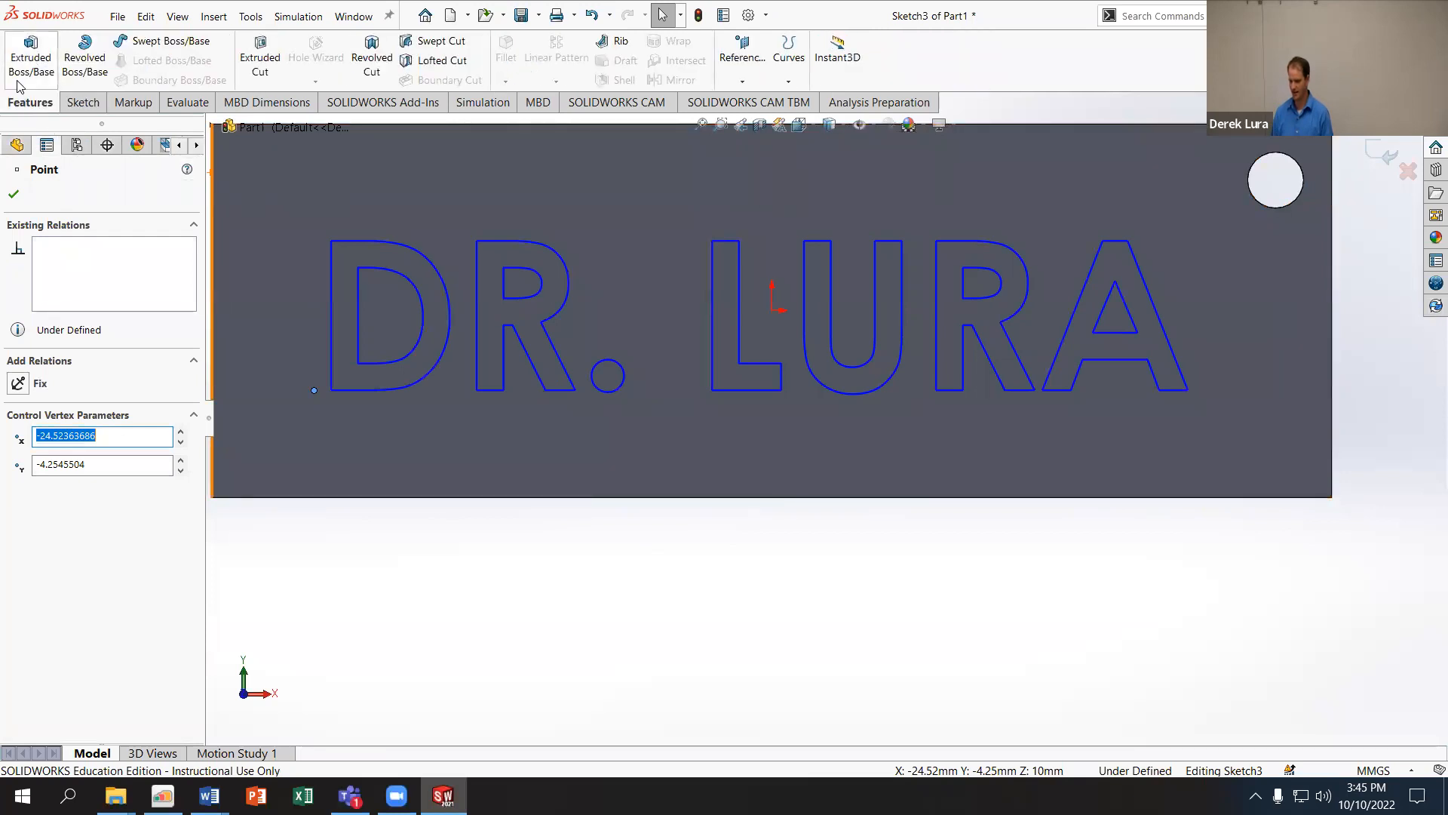
click(261, 60)
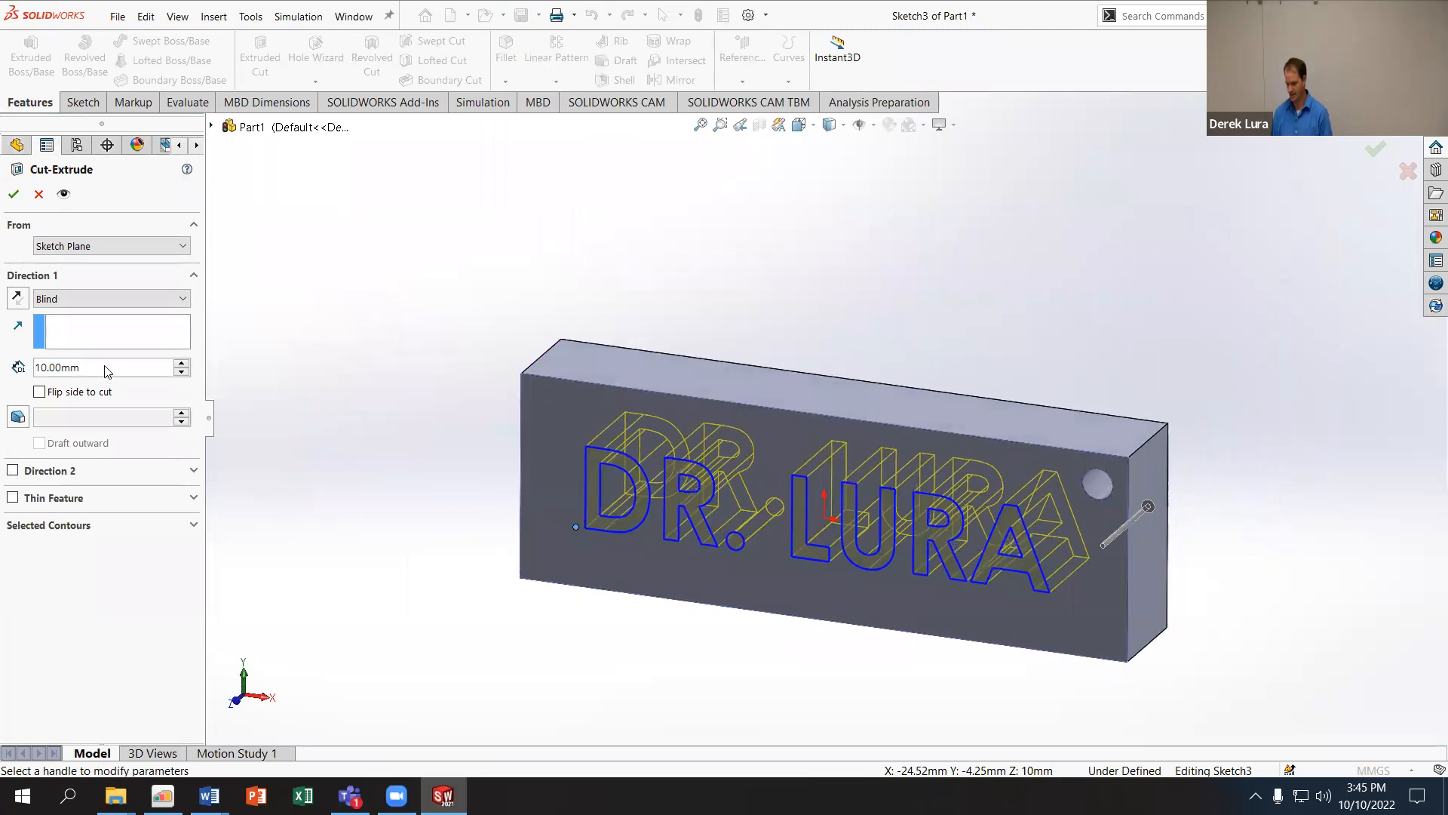
double_click(107, 370)
text(1)
key(Return)
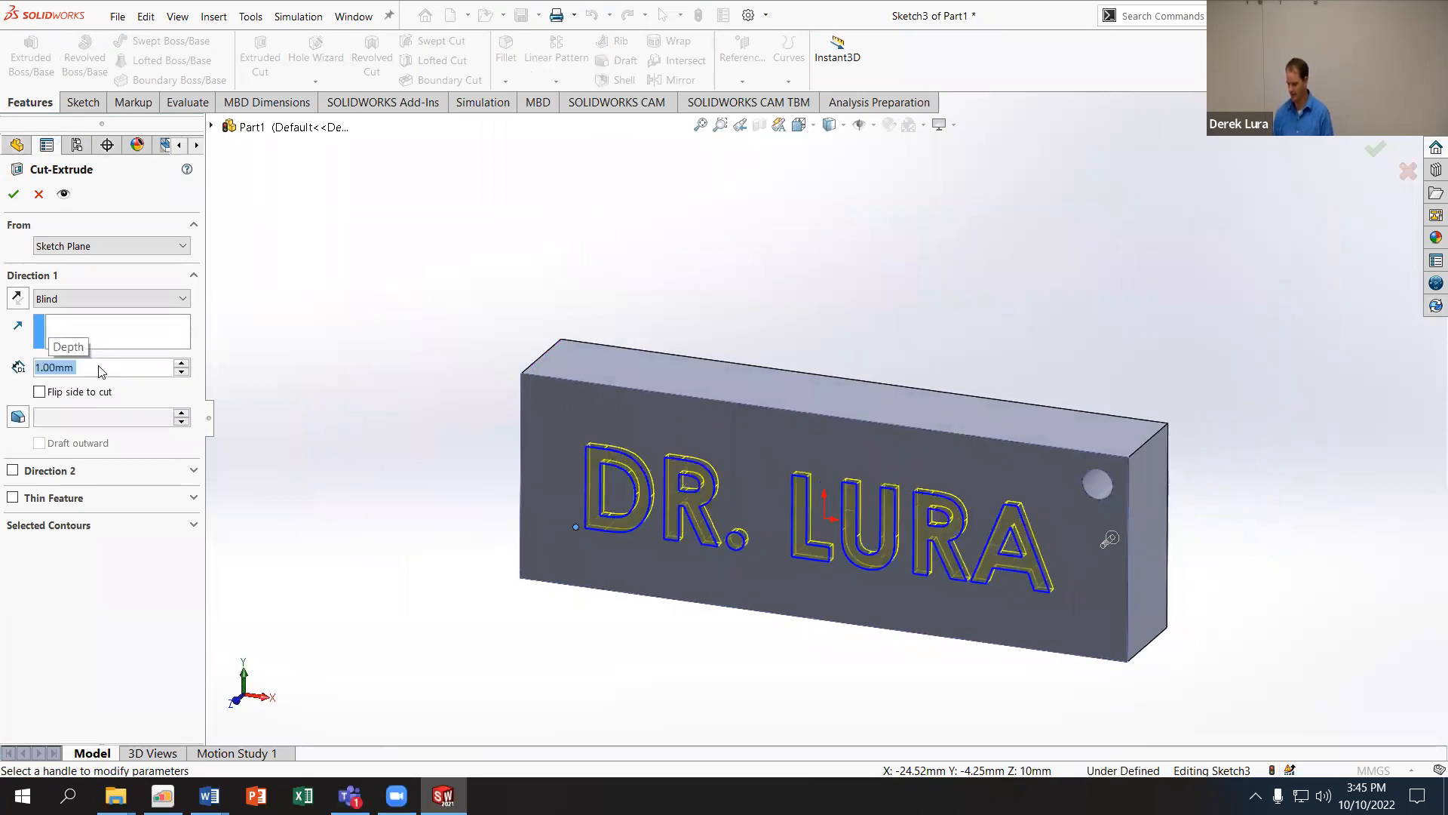
click(14, 194)
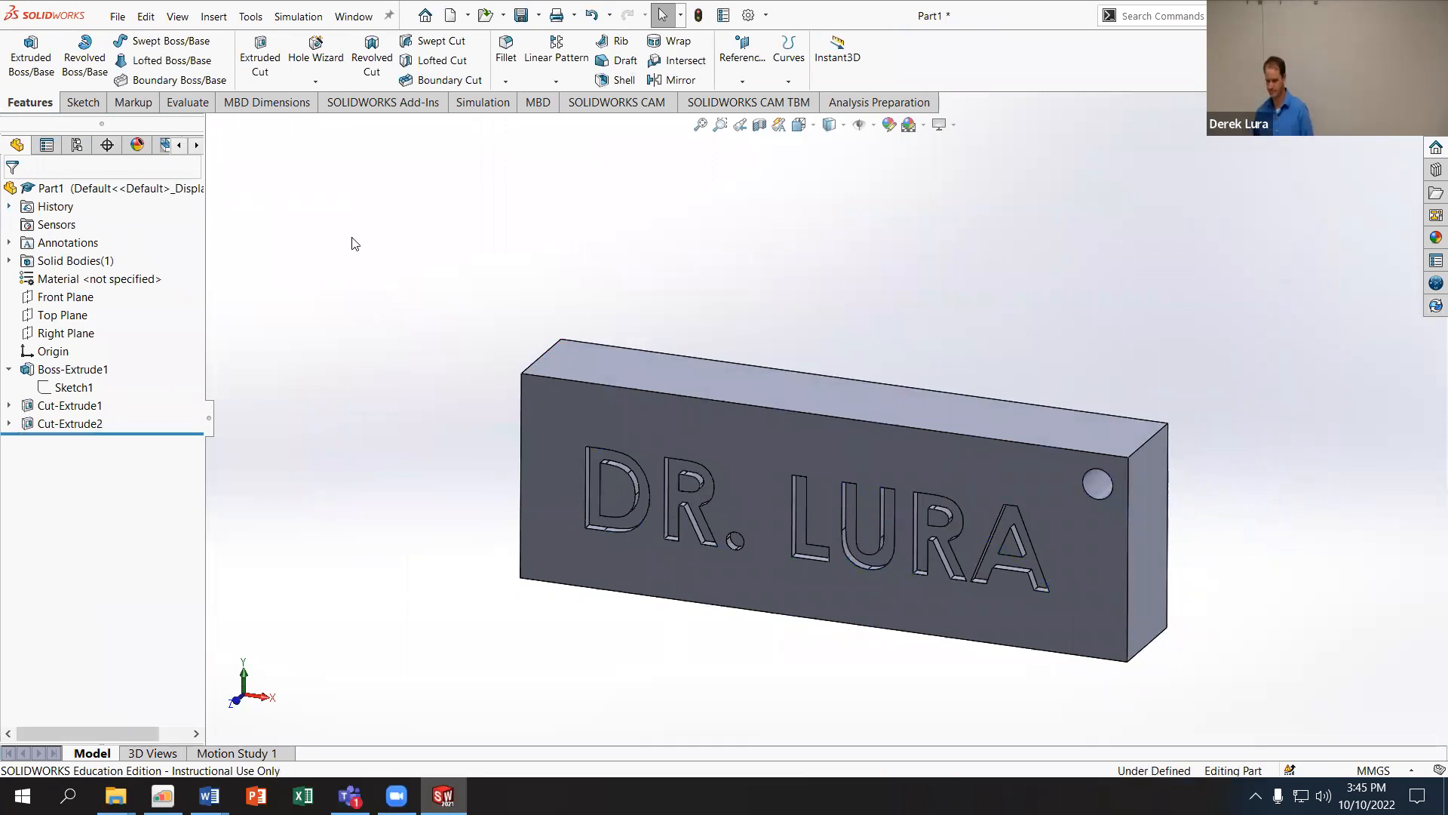
Step: Reopen the engraving cut's text sketch for editing and set the name text's font height to 10 mm
click(8, 423)
click(75, 446)
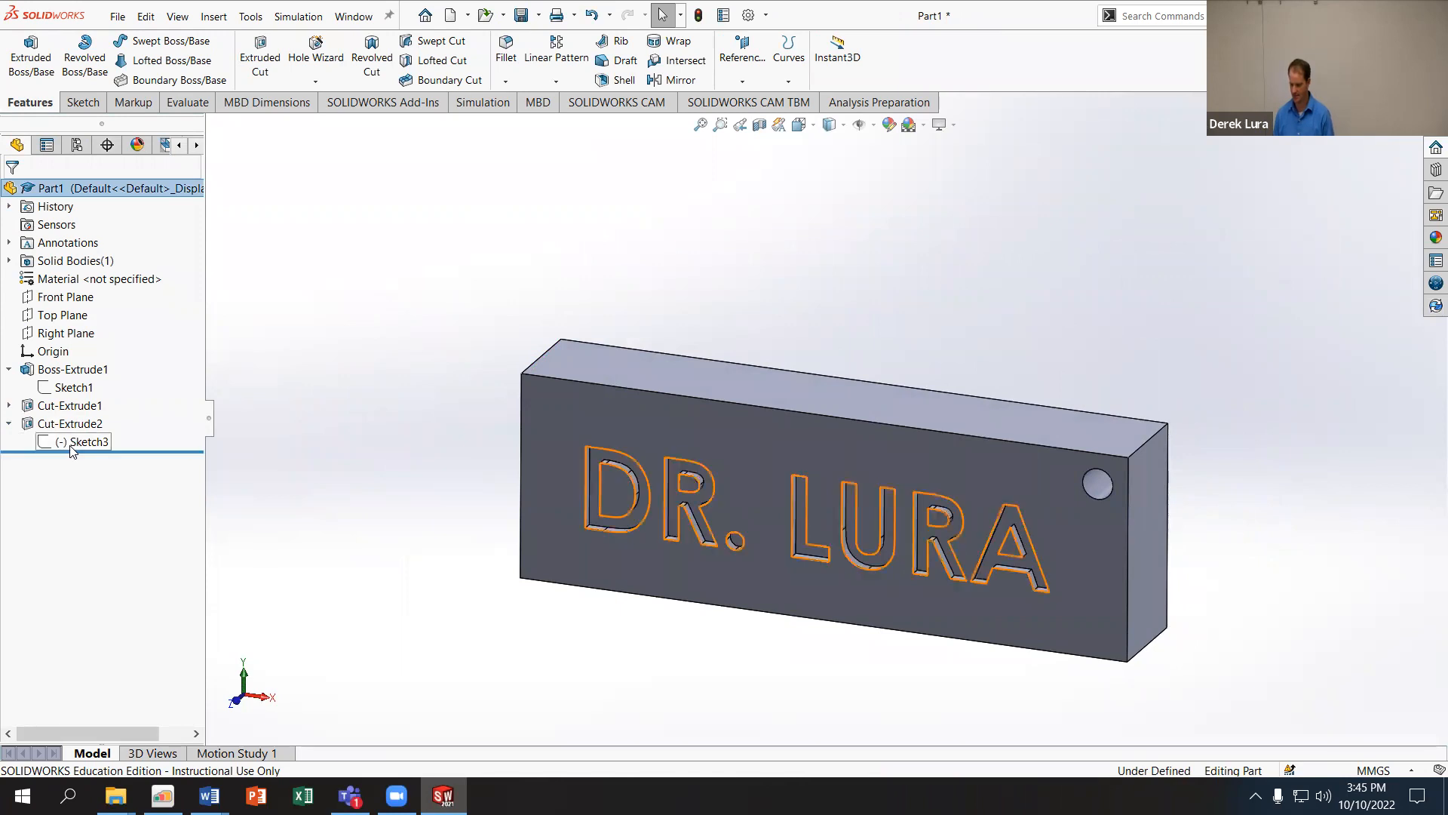
click(79, 408)
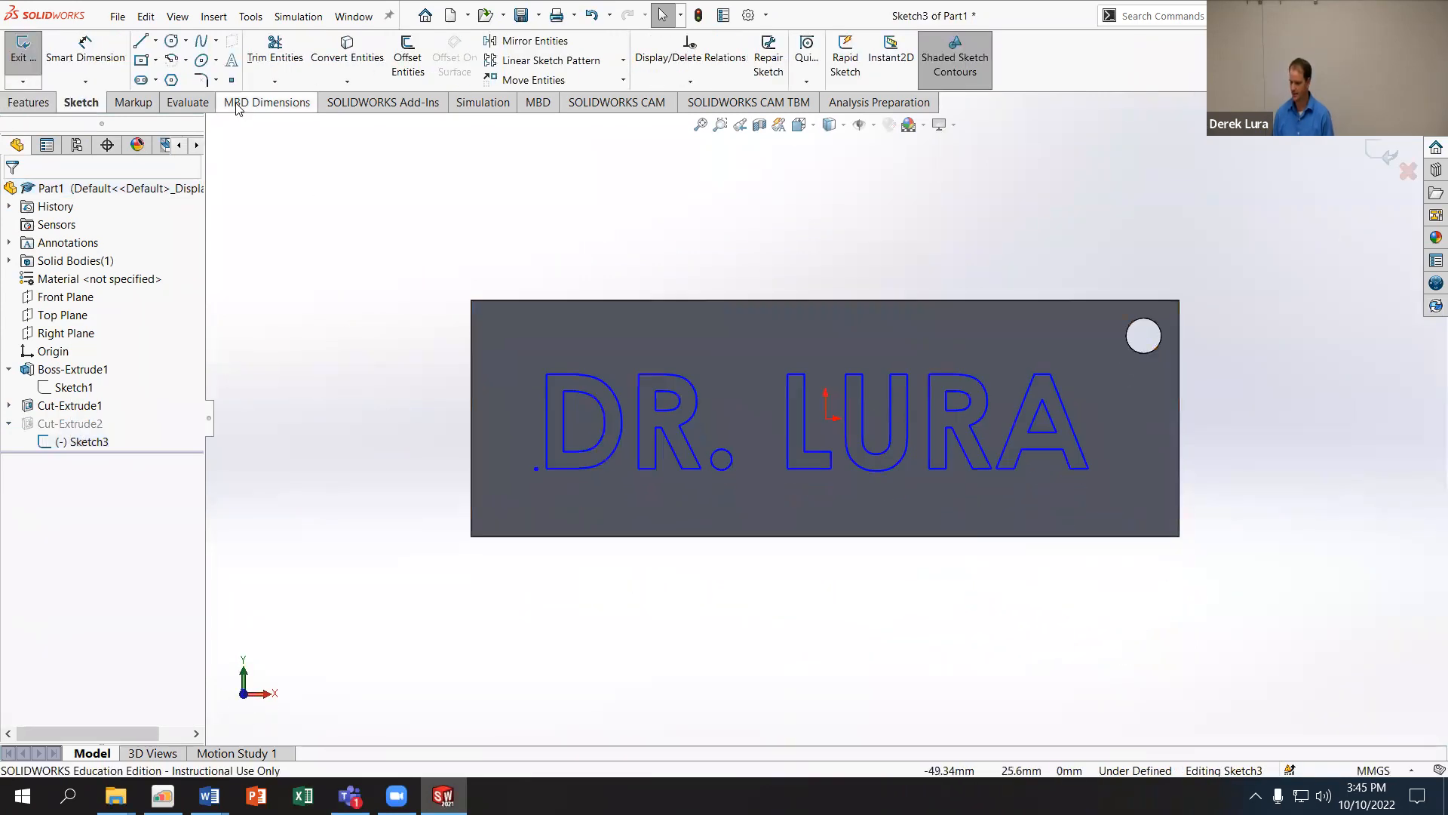
double_click(663, 405)
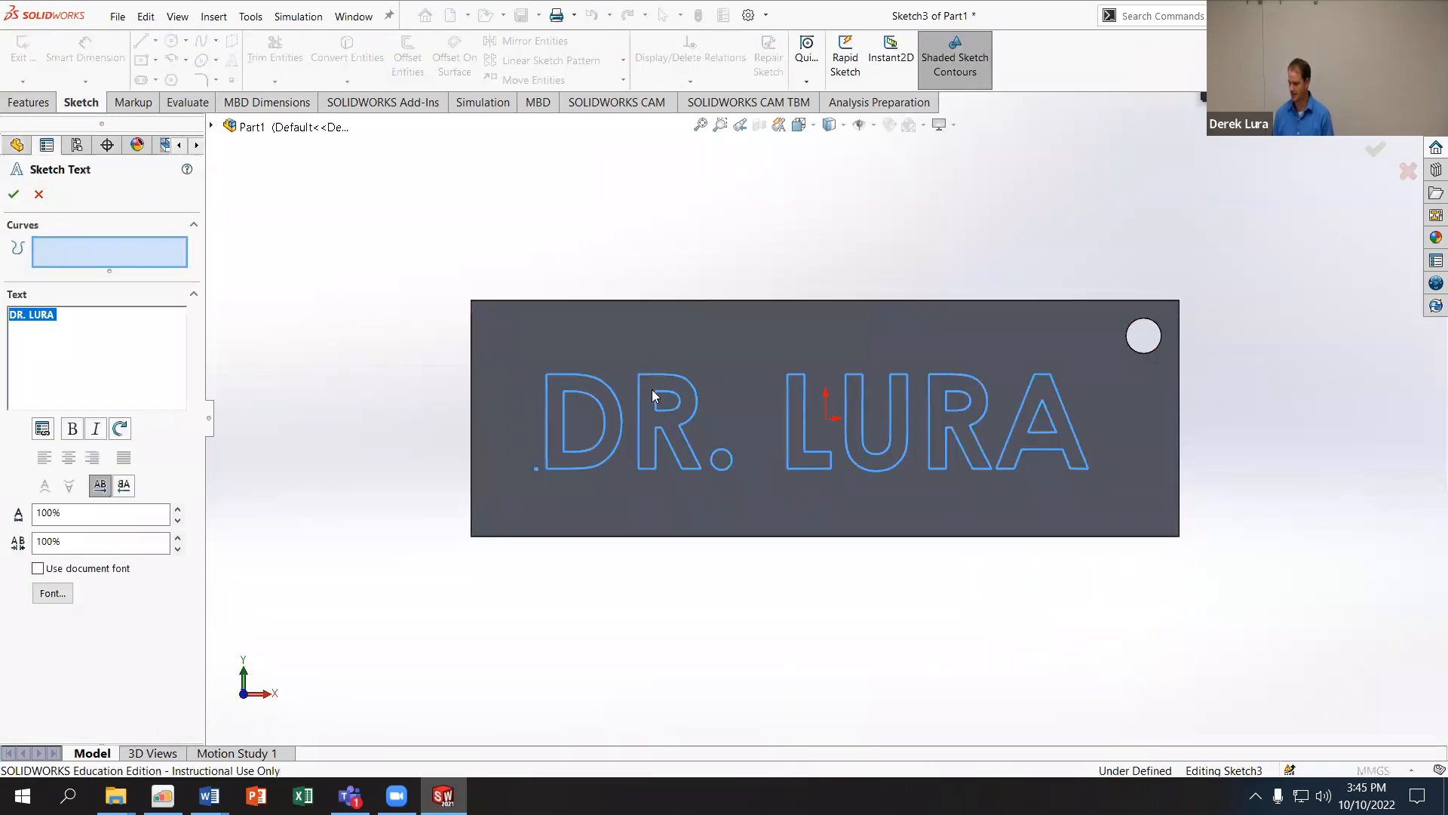
click(39, 570)
click(38, 570)
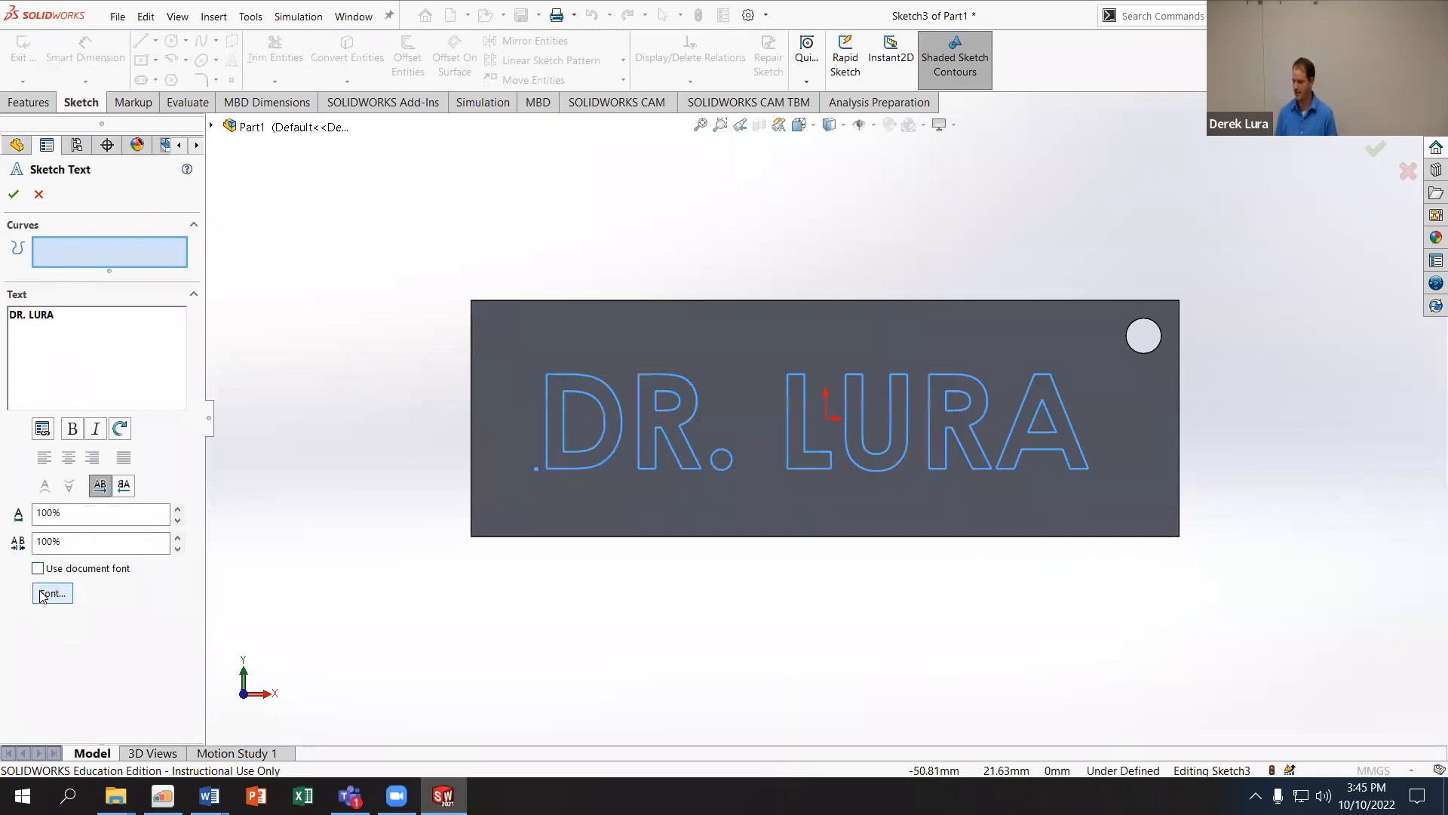
click(46, 597)
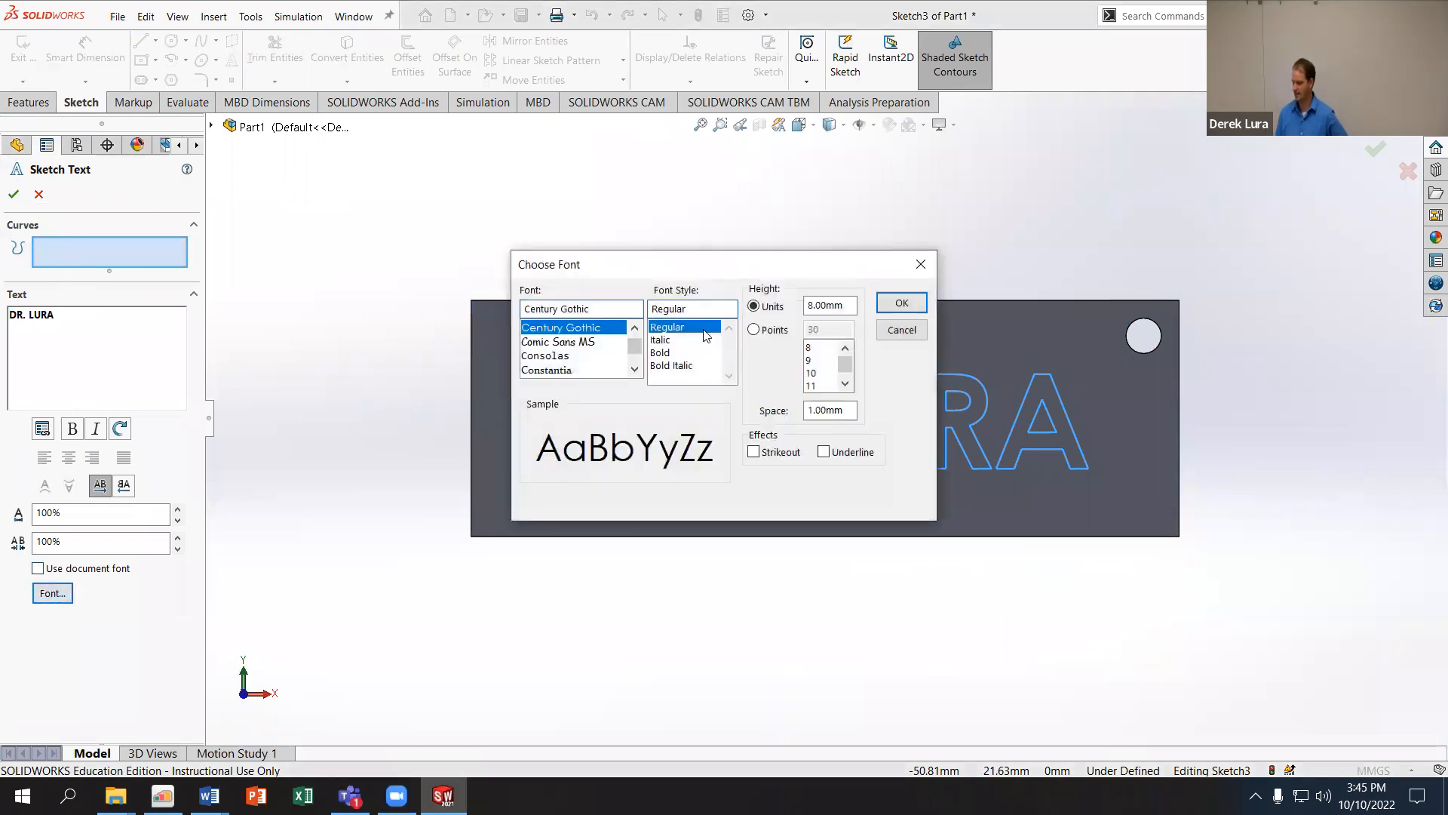
drag(705, 264, 564, 40)
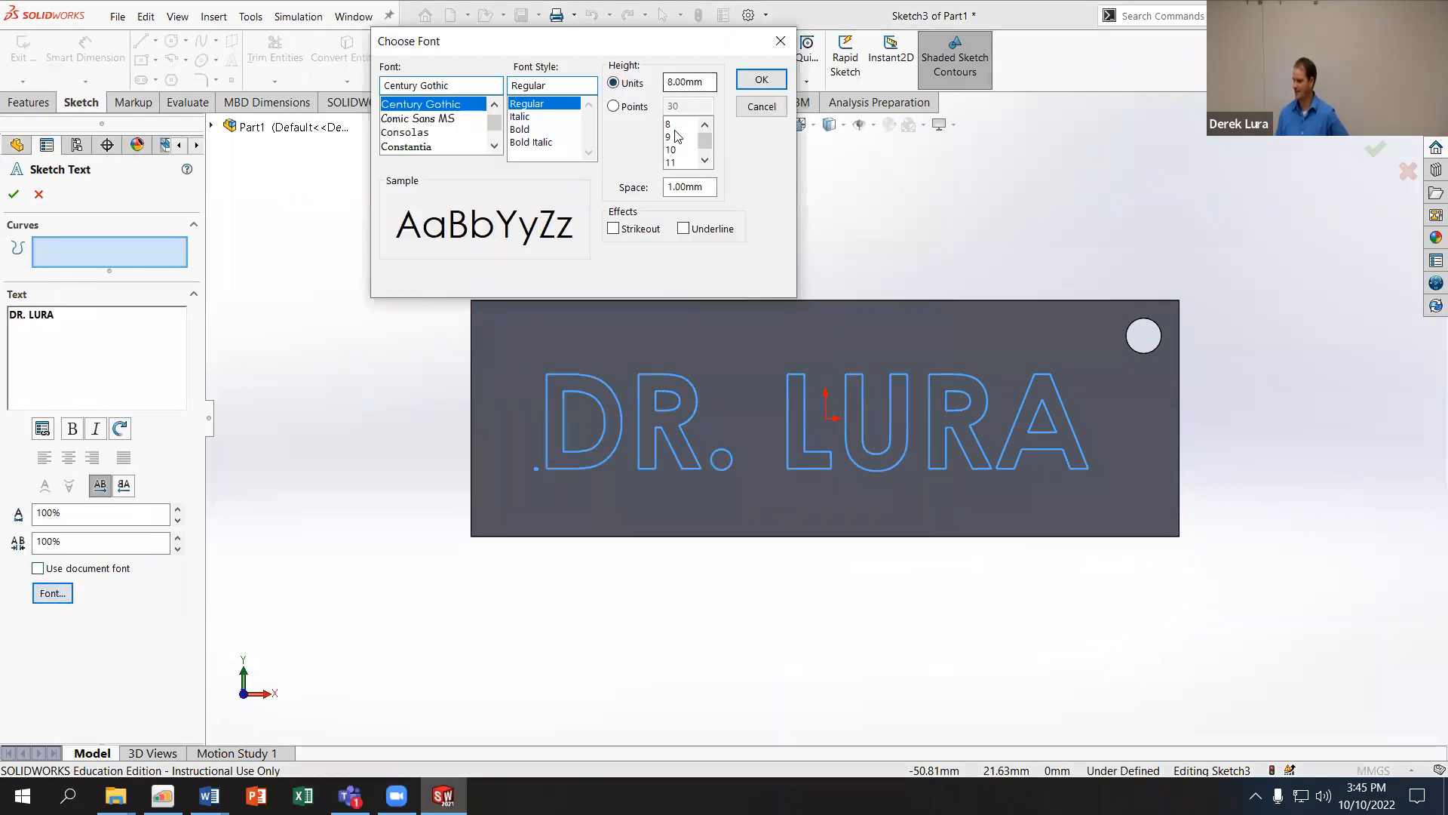
double_click(709, 83)
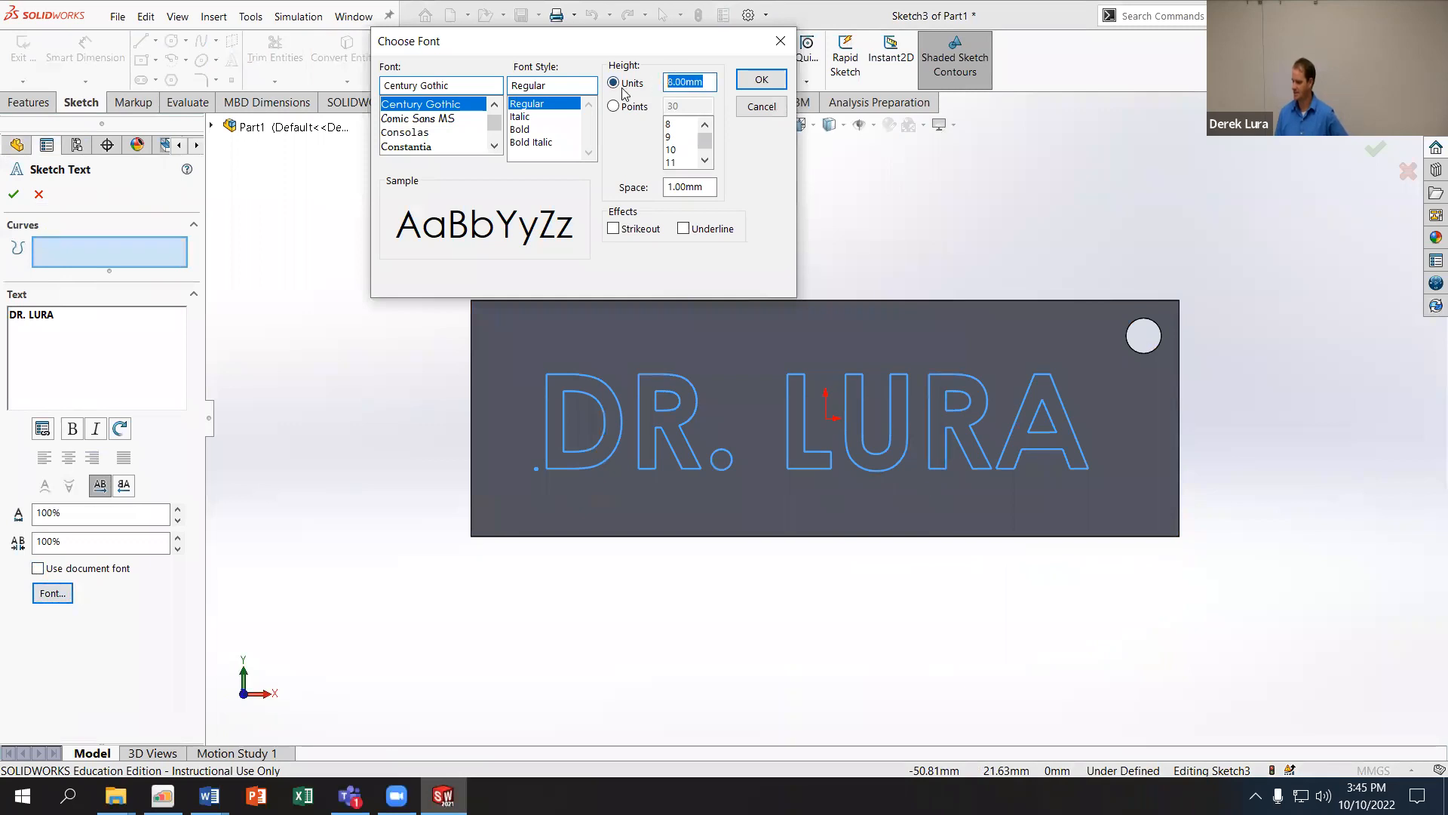
text(10)
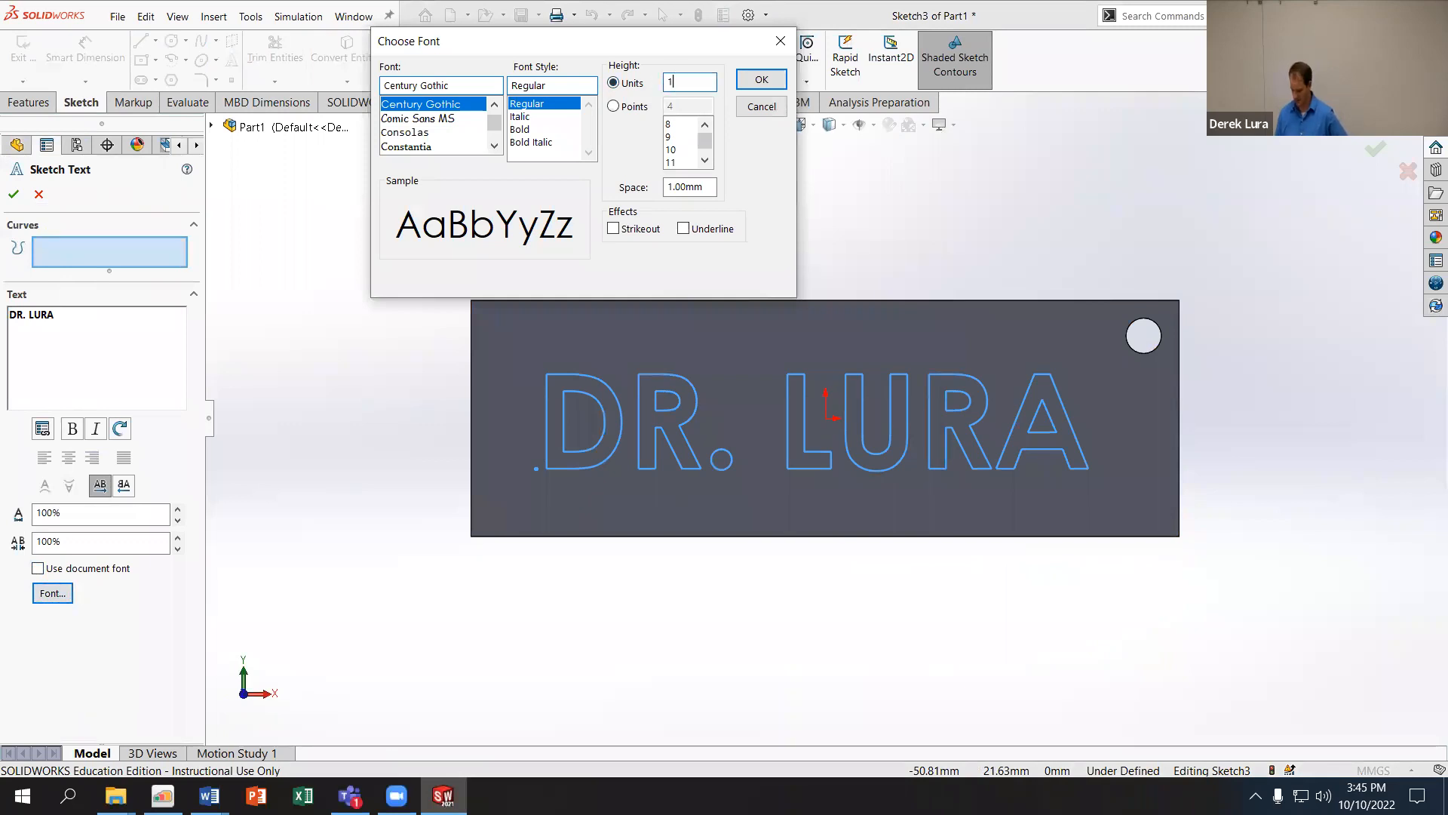
key(Return)
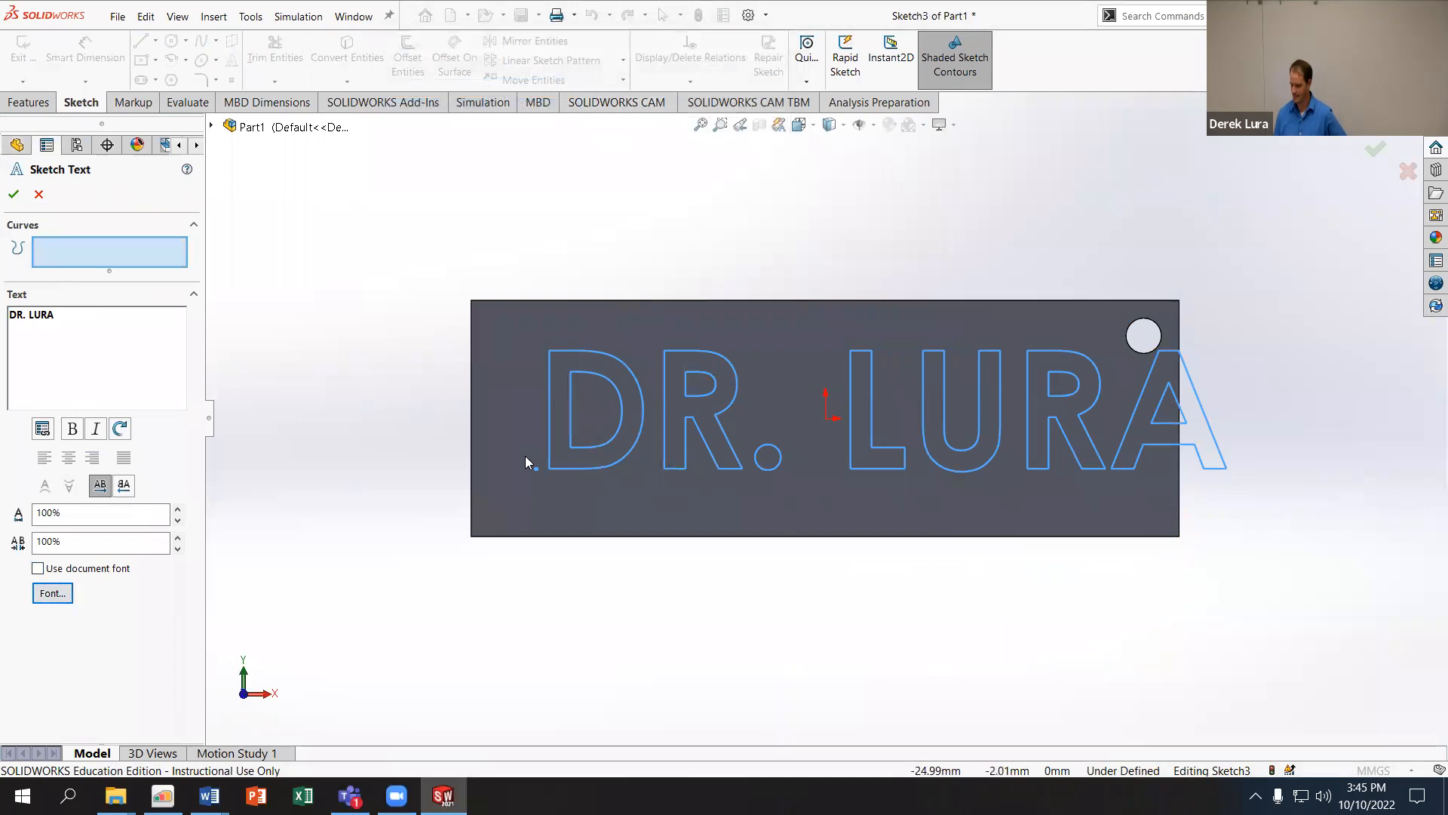
Step: Move the name text's insertion point to about X -27.4 mm, Y -6.4 mm and set its font height to 9 mm
click(520, 489)
click(509, 494)
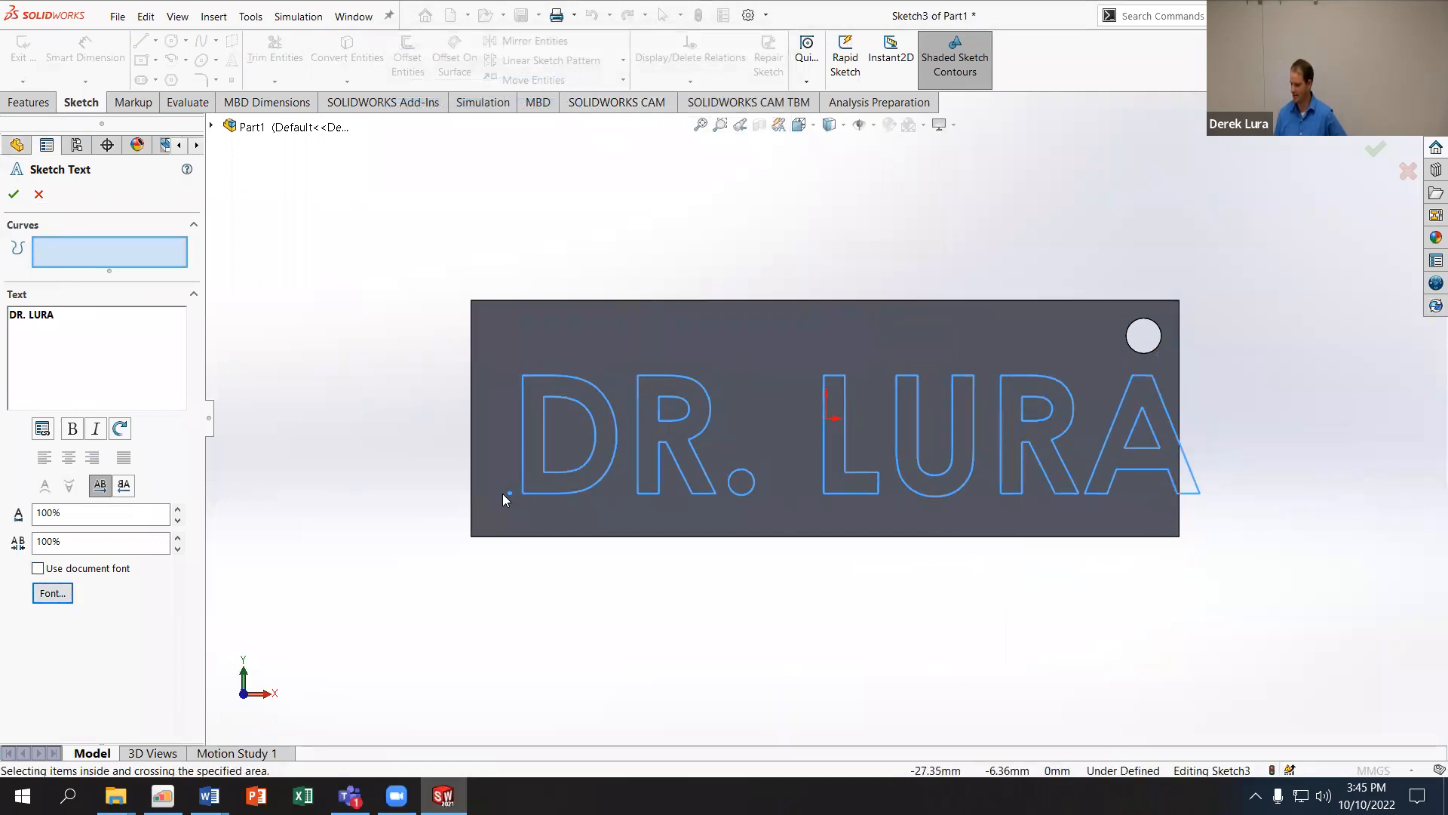
click(502, 493)
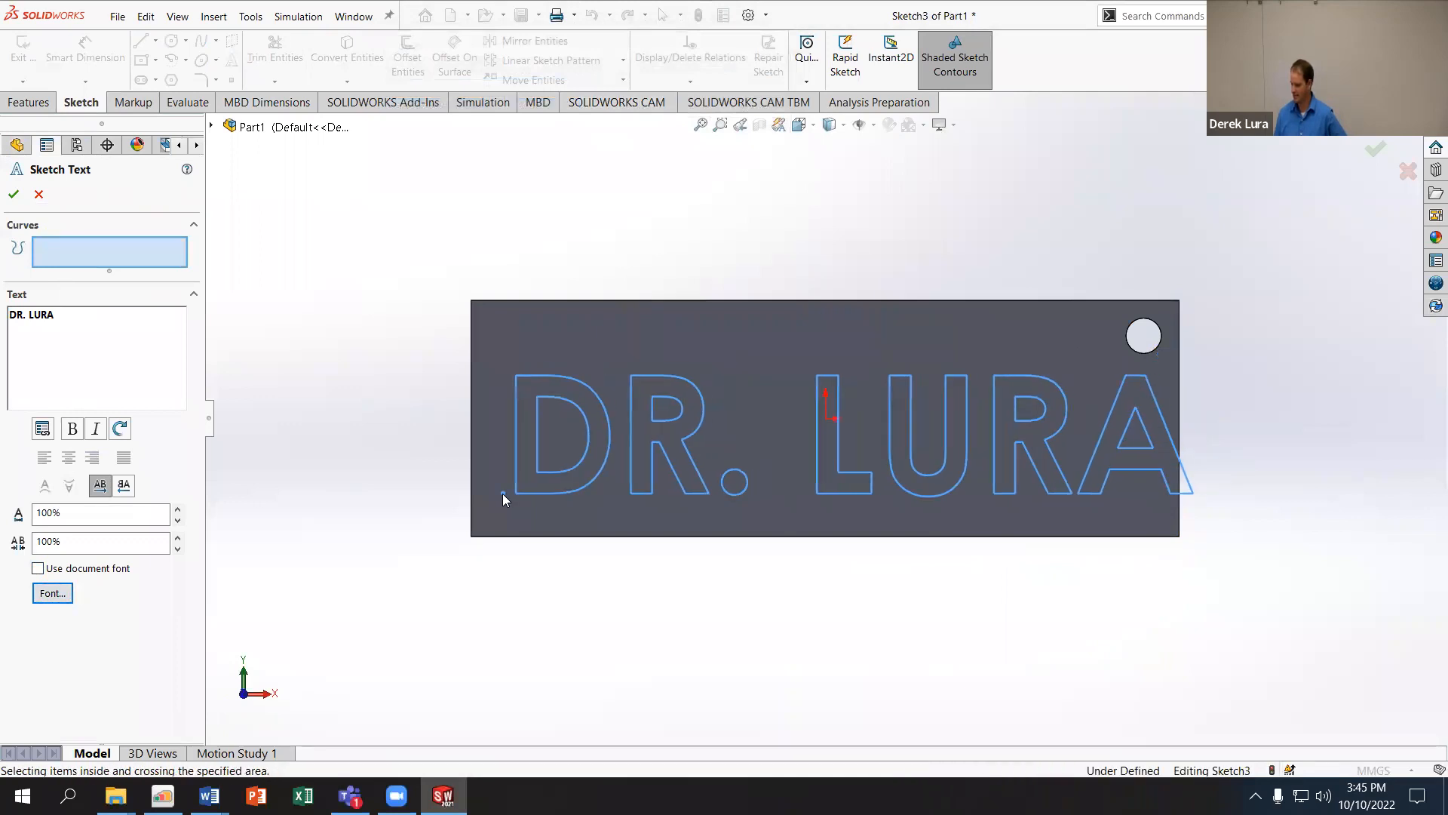
click(52, 593)
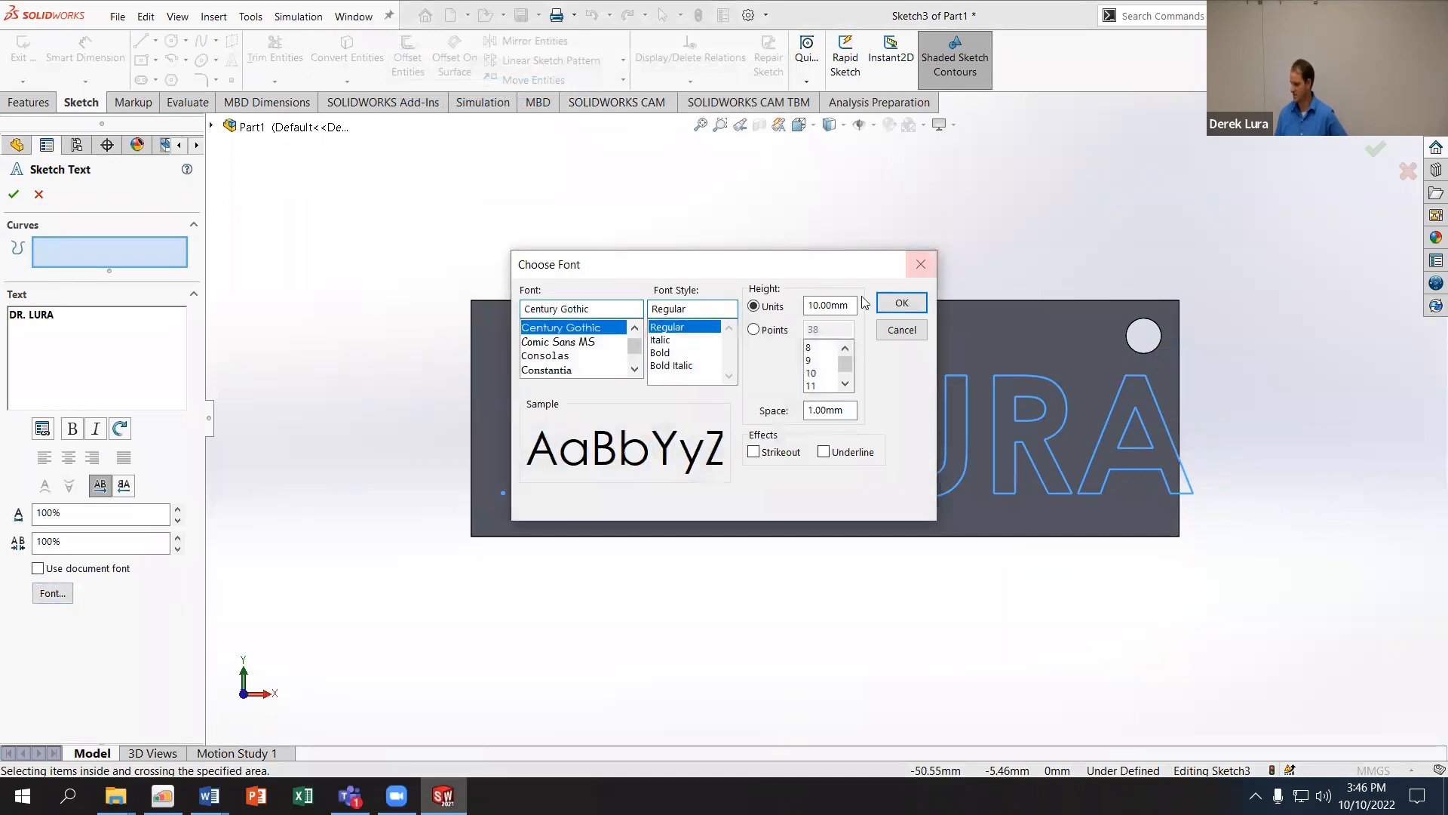
drag(846, 305, 736, 295)
text(9)
key(Return)
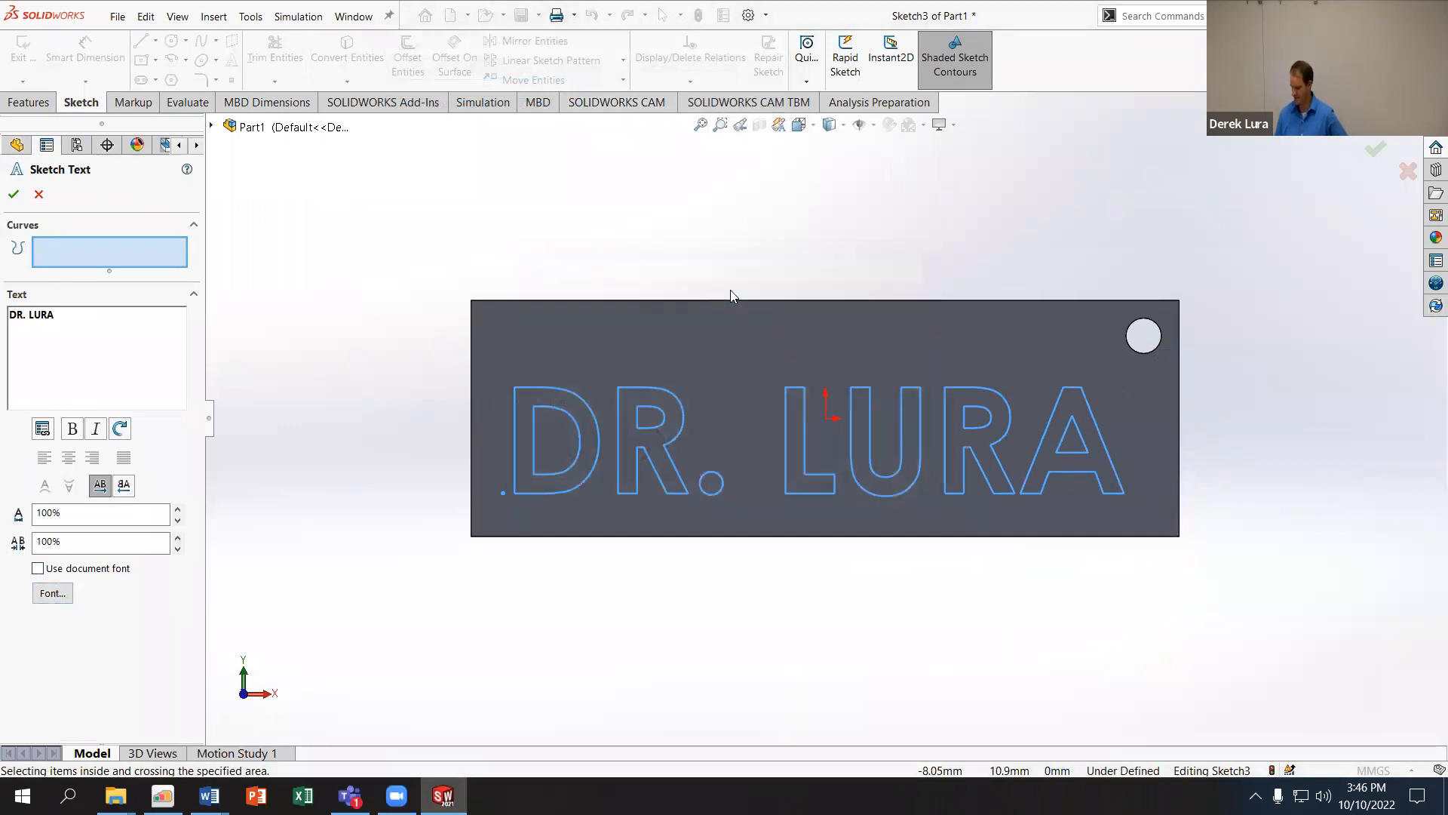
Step: Shift the name text slightly right and up on the block's face, accept it and exit the sketch to rebuild the cut
click(531, 488)
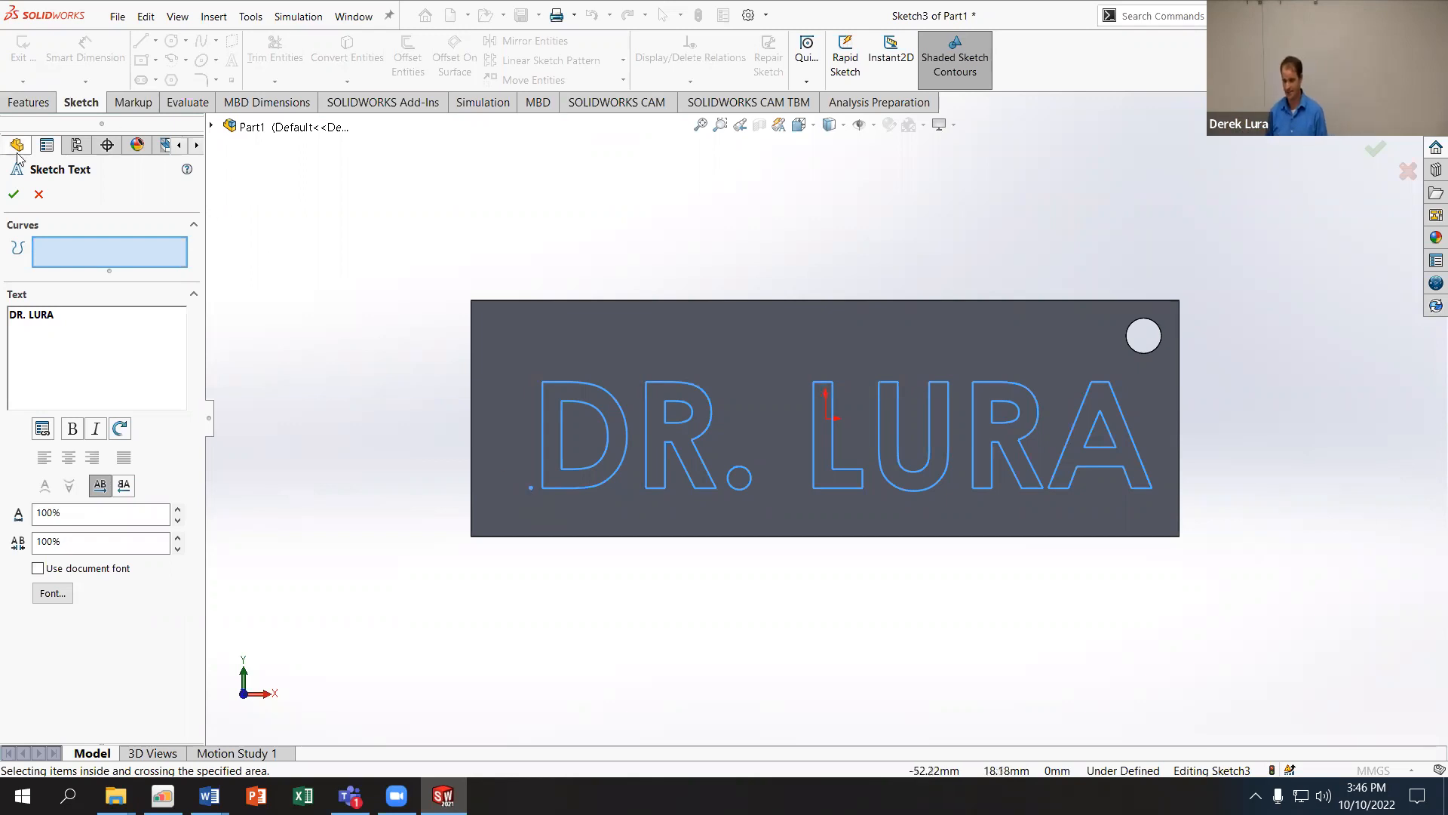
click(13, 196)
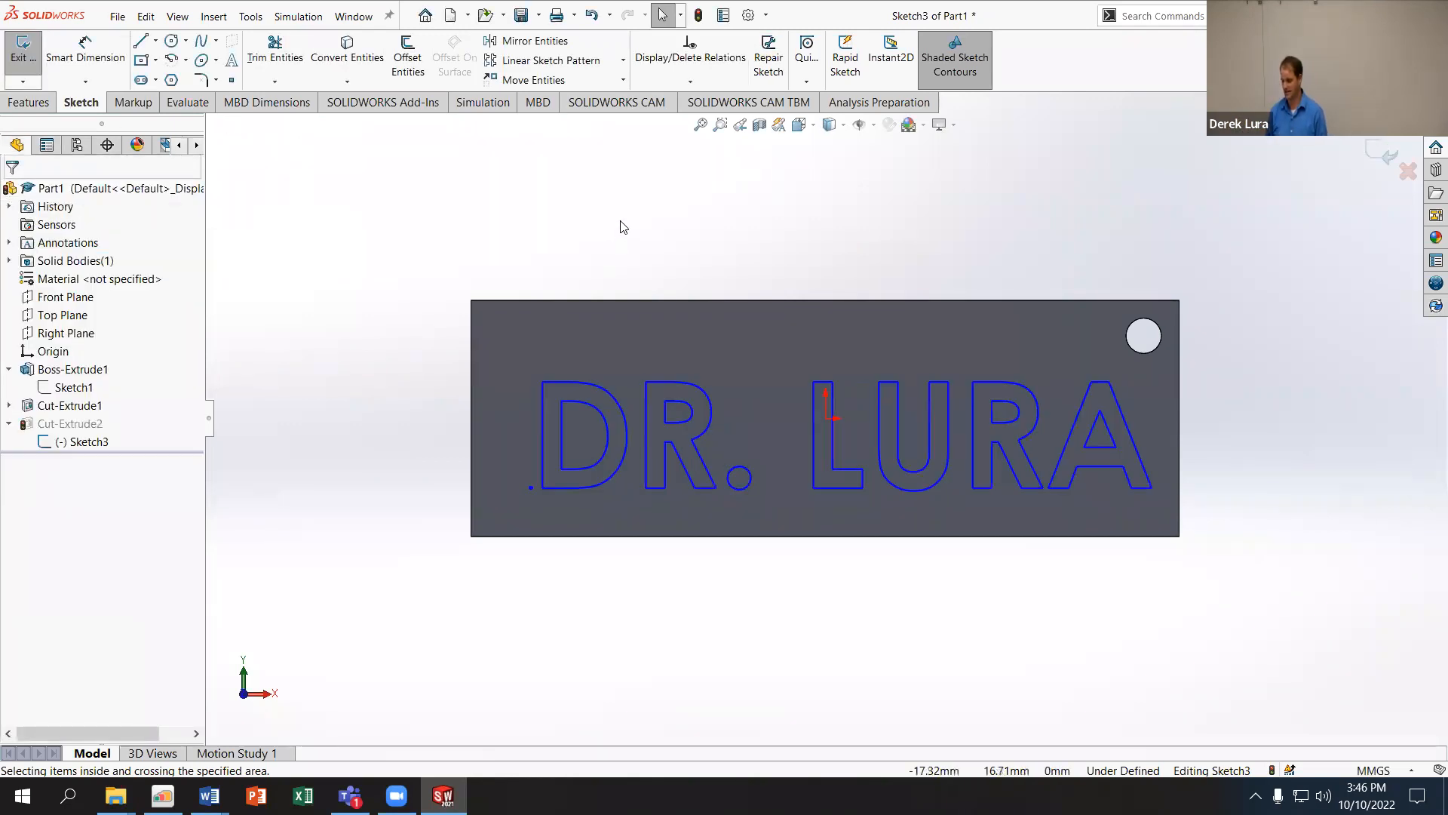
click(1380, 154)
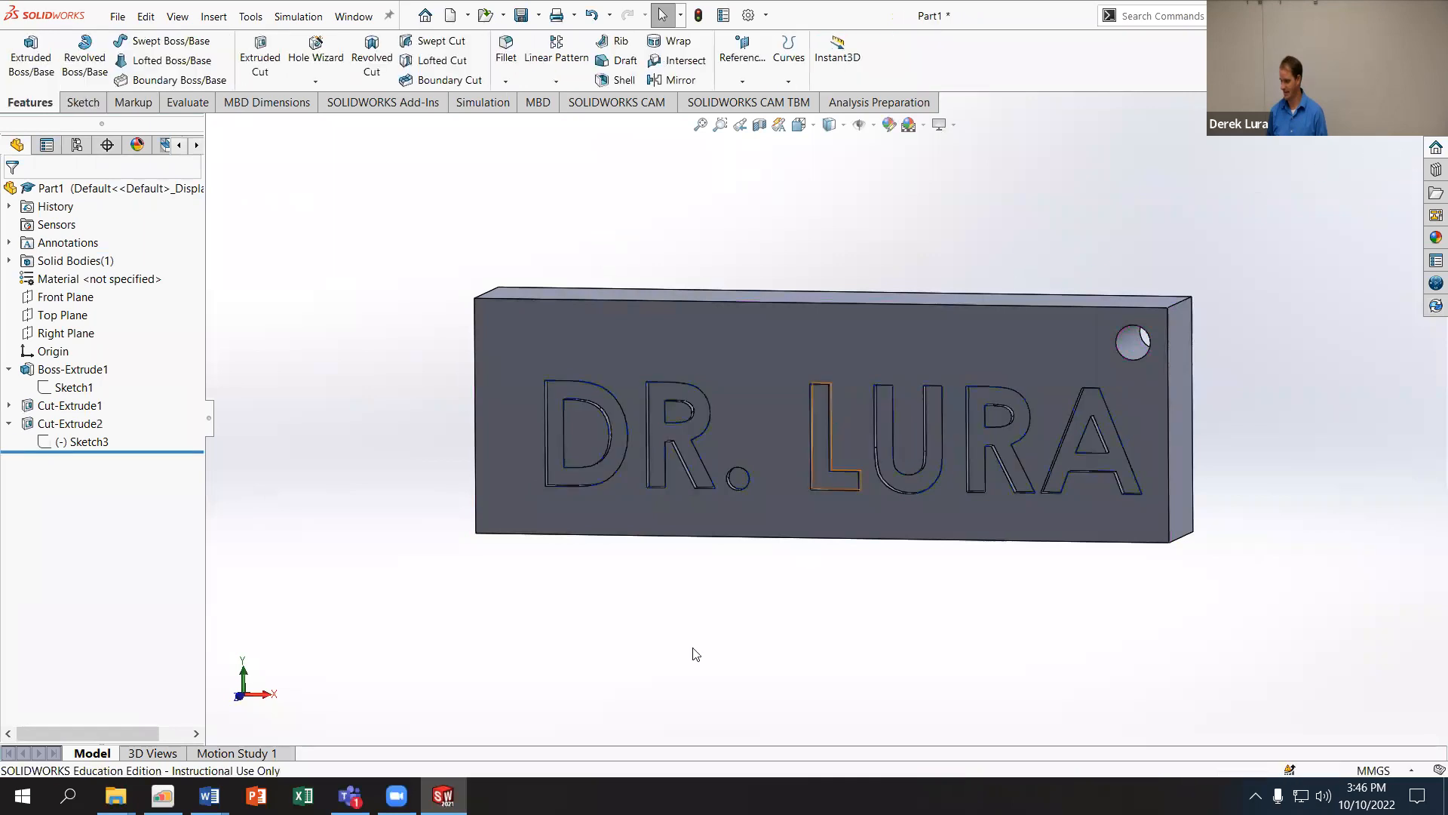
Step: Measure the engraving depth between the front edge and the floor of the period's recess
scroll(740, 537, down, 3)
scroll(764, 422, down, 3)
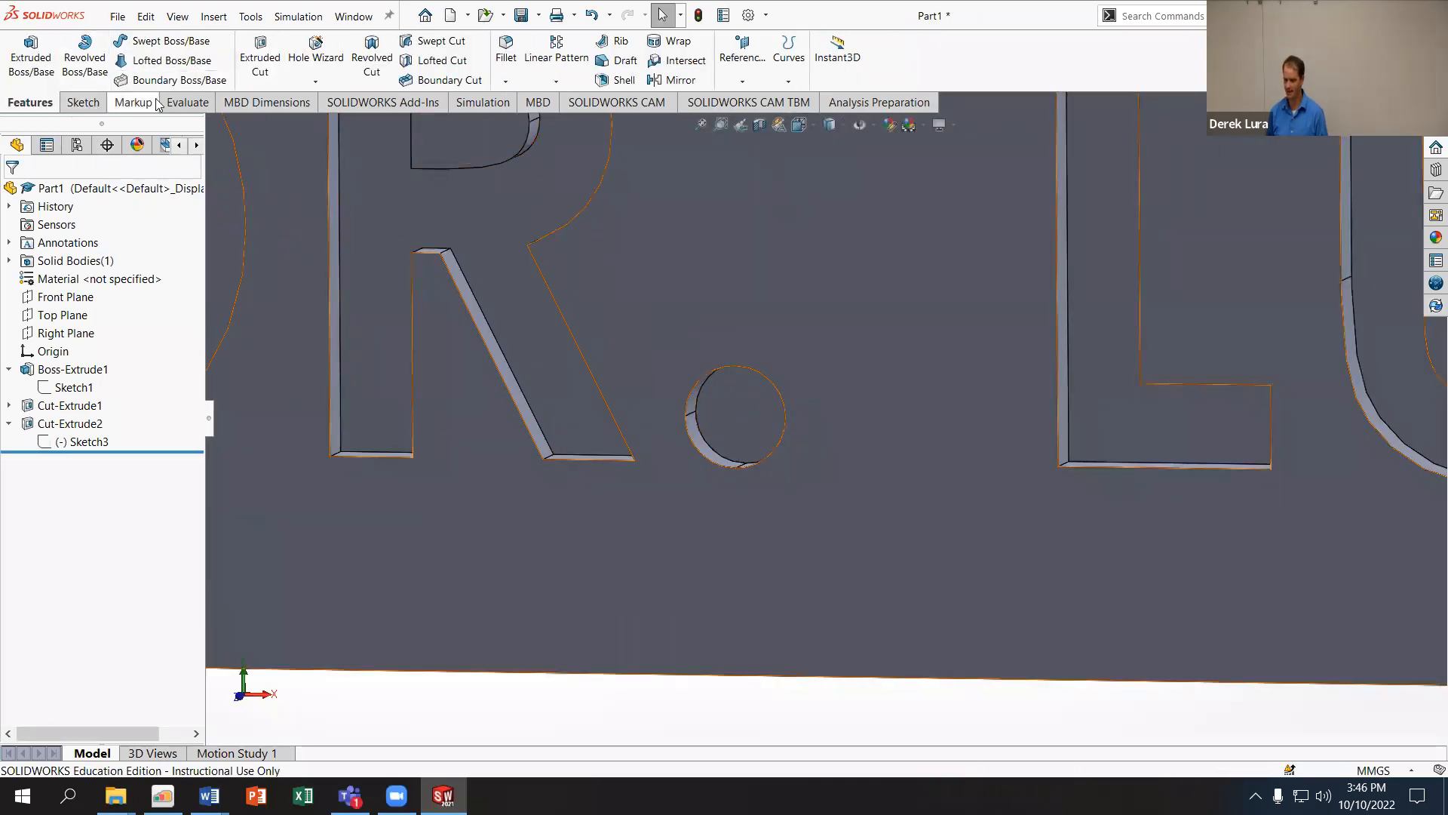
click(183, 102)
click(162, 52)
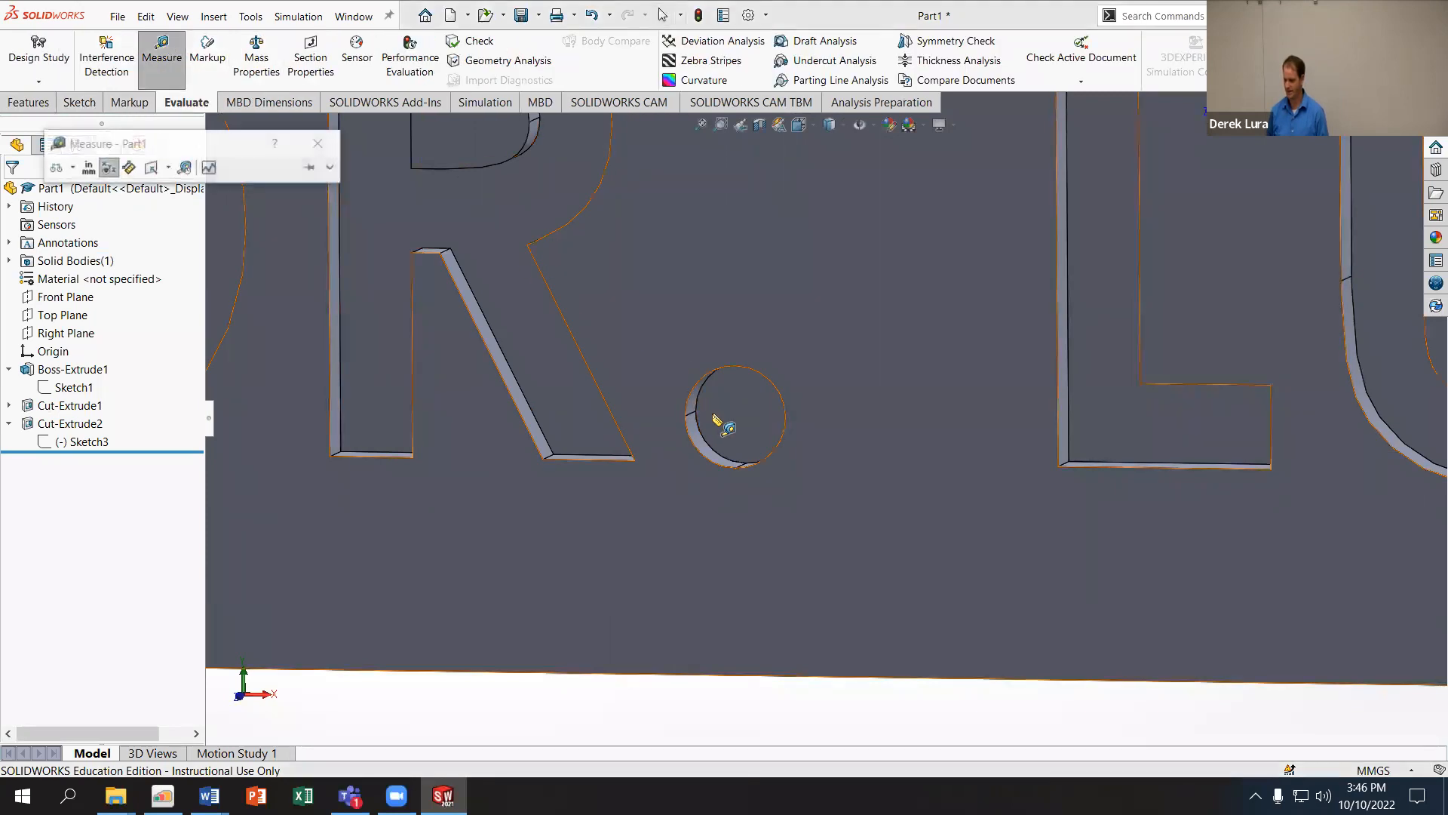
click(697, 451)
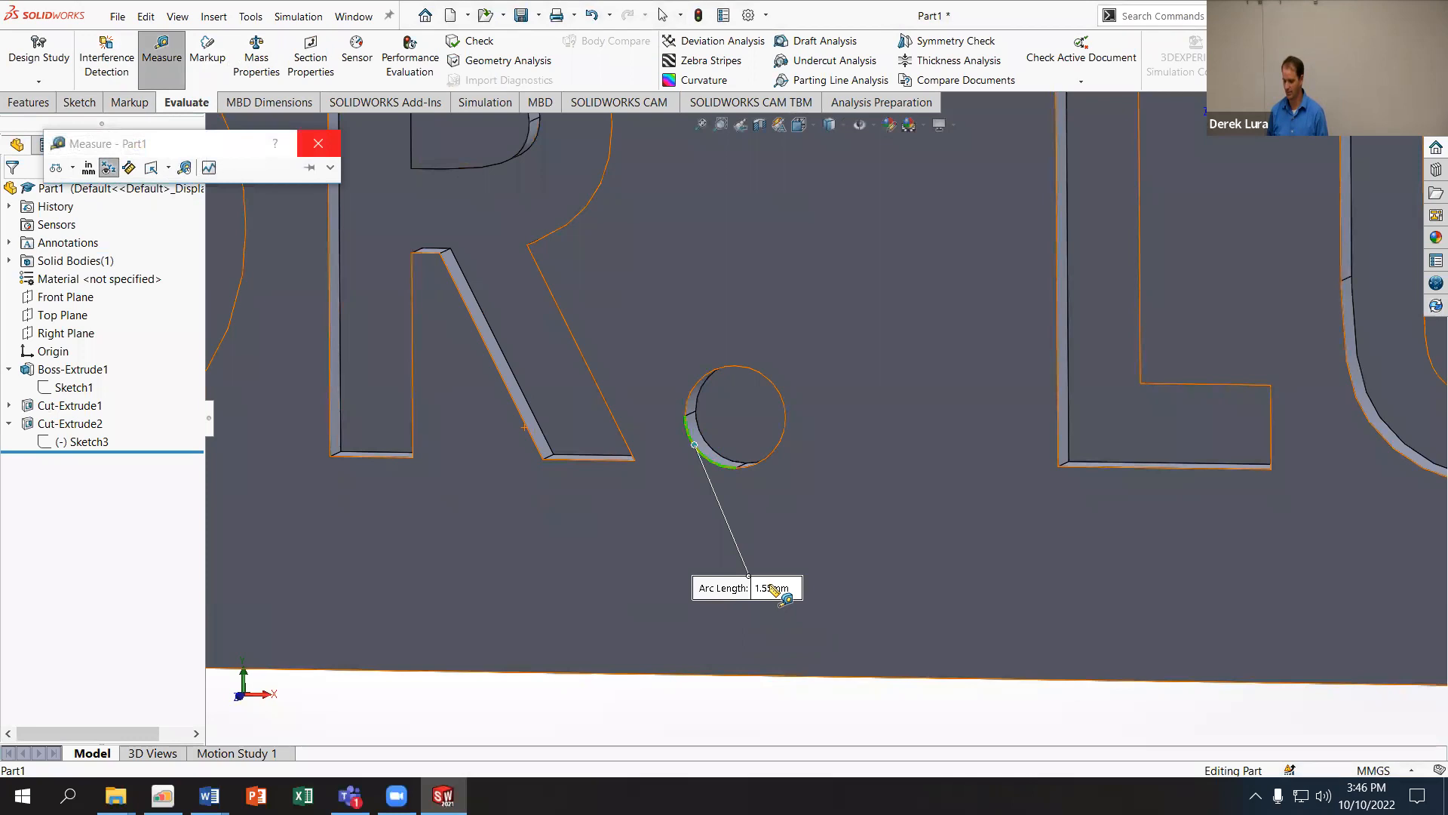
click(725, 433)
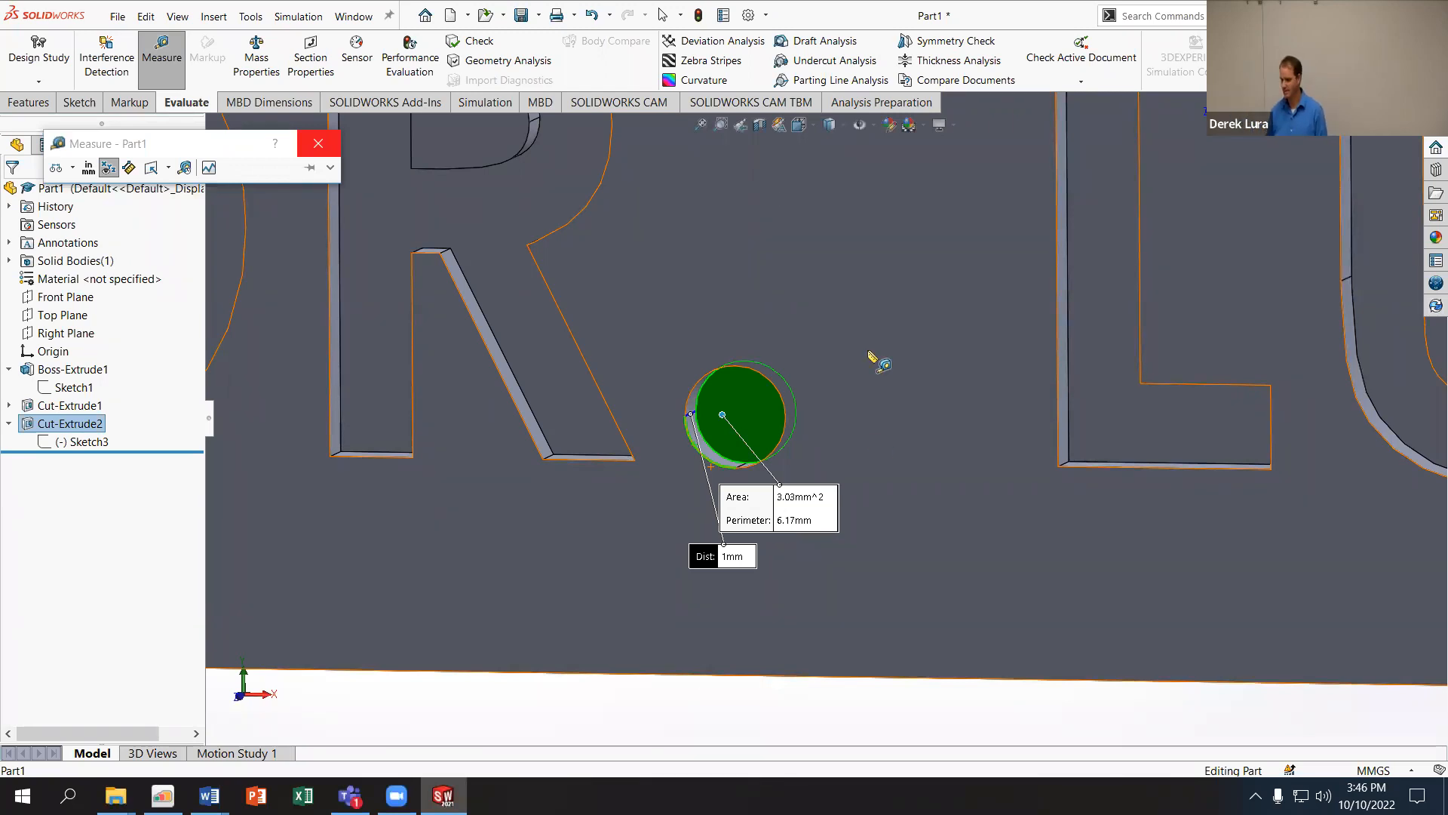
click(320, 144)
Step: Inspect the engraved letters, the corner hole and the whole block up close and from several angles
scroll(667, 289, down, 3)
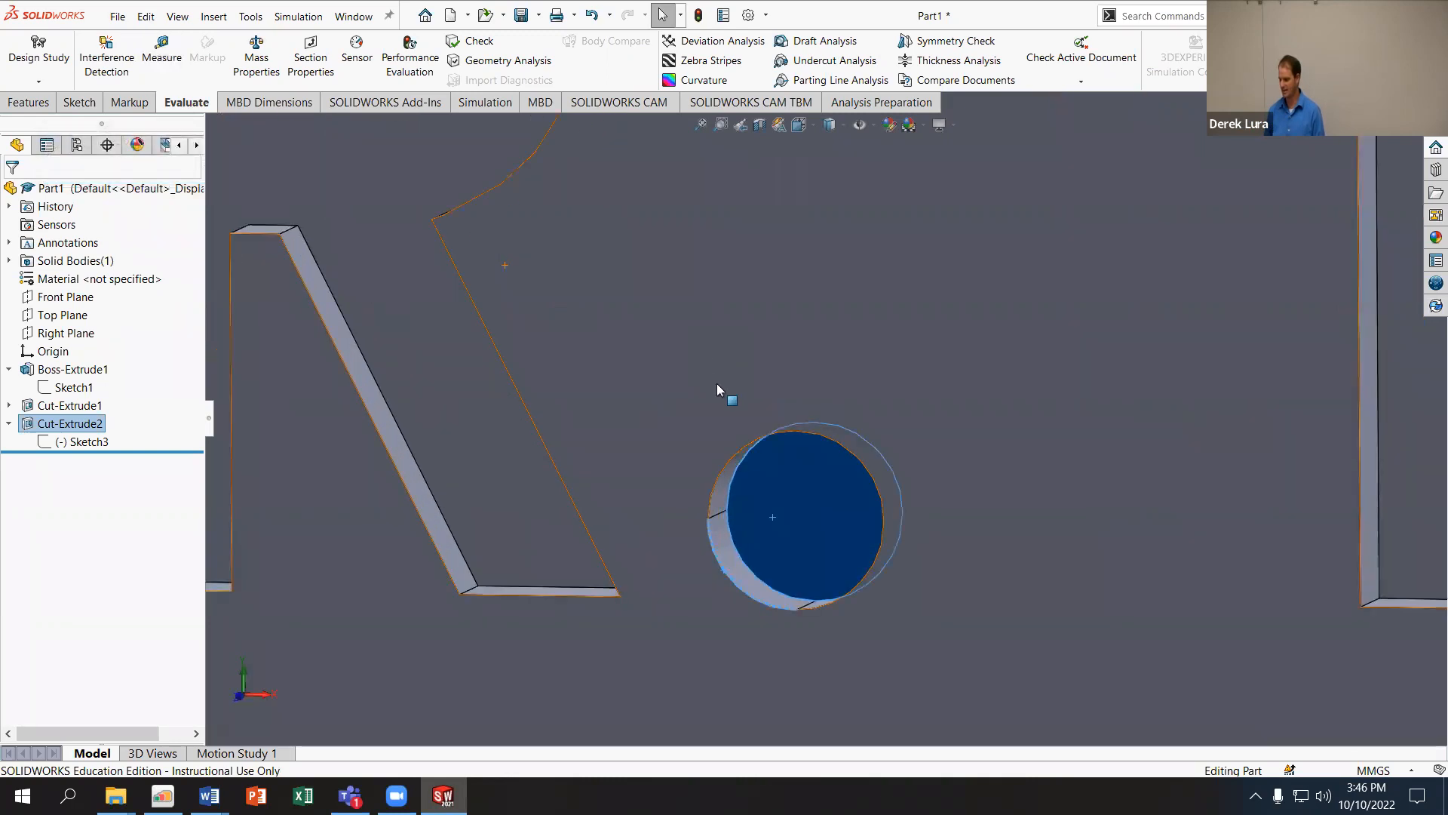
scroll(743, 422, up, 7)
scroll(761, 449, up, 5)
middle_drag(766, 550, 611, 483)
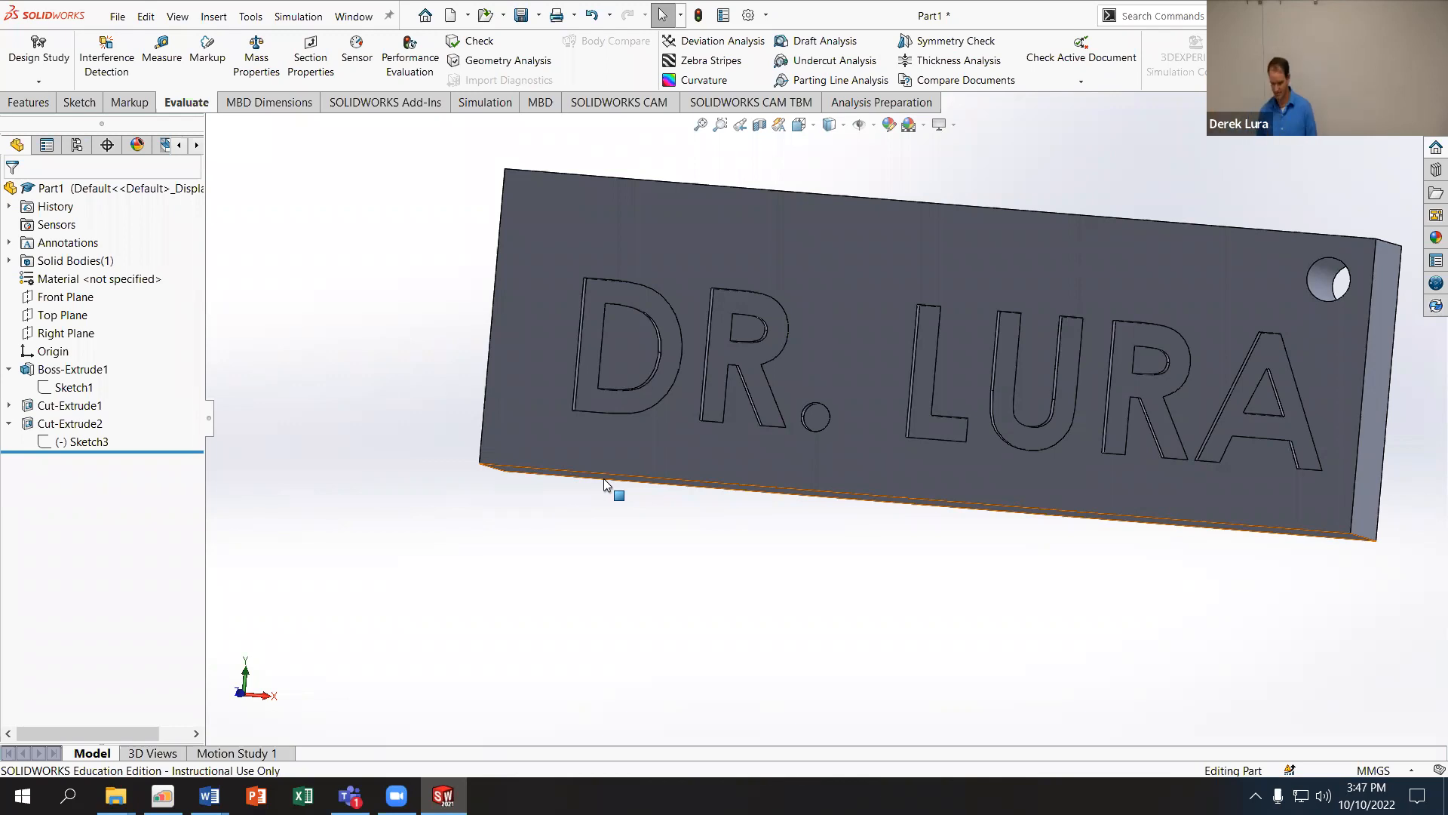
scroll(620, 455, up, 3)
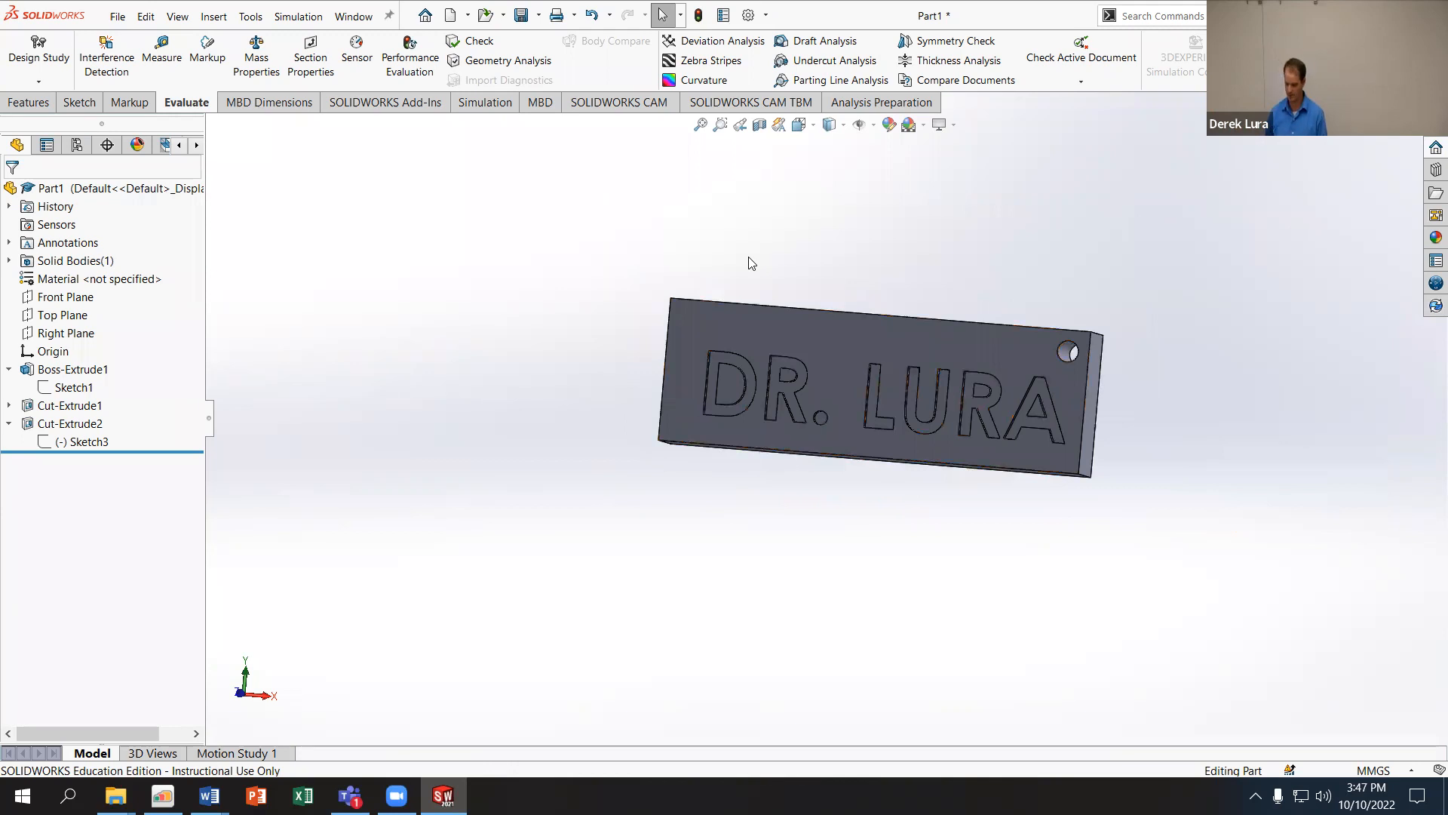
middle_drag(546, 327, 653, 335)
scroll(893, 378, down, 3)
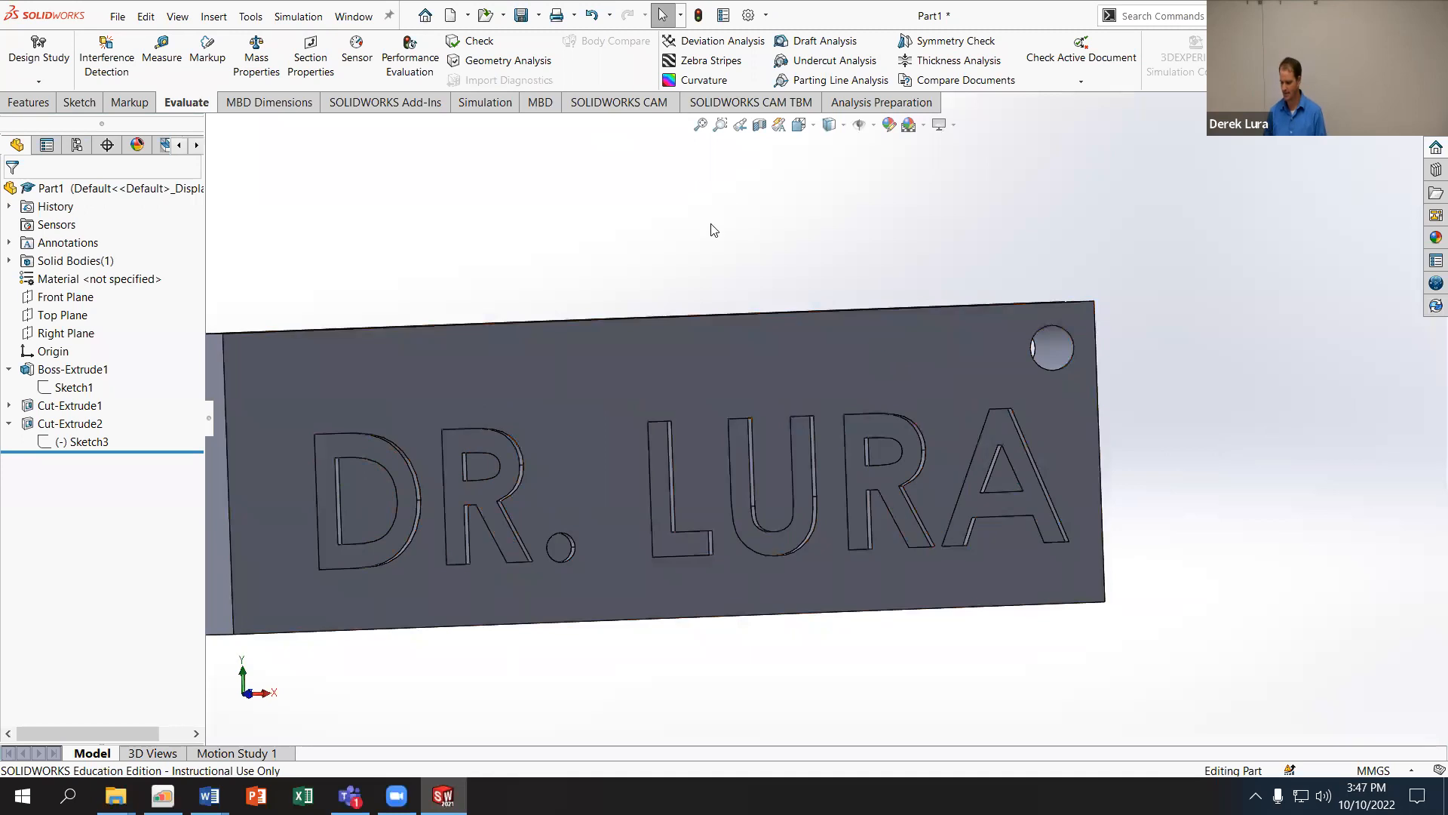
scroll(715, 226, up, 3)
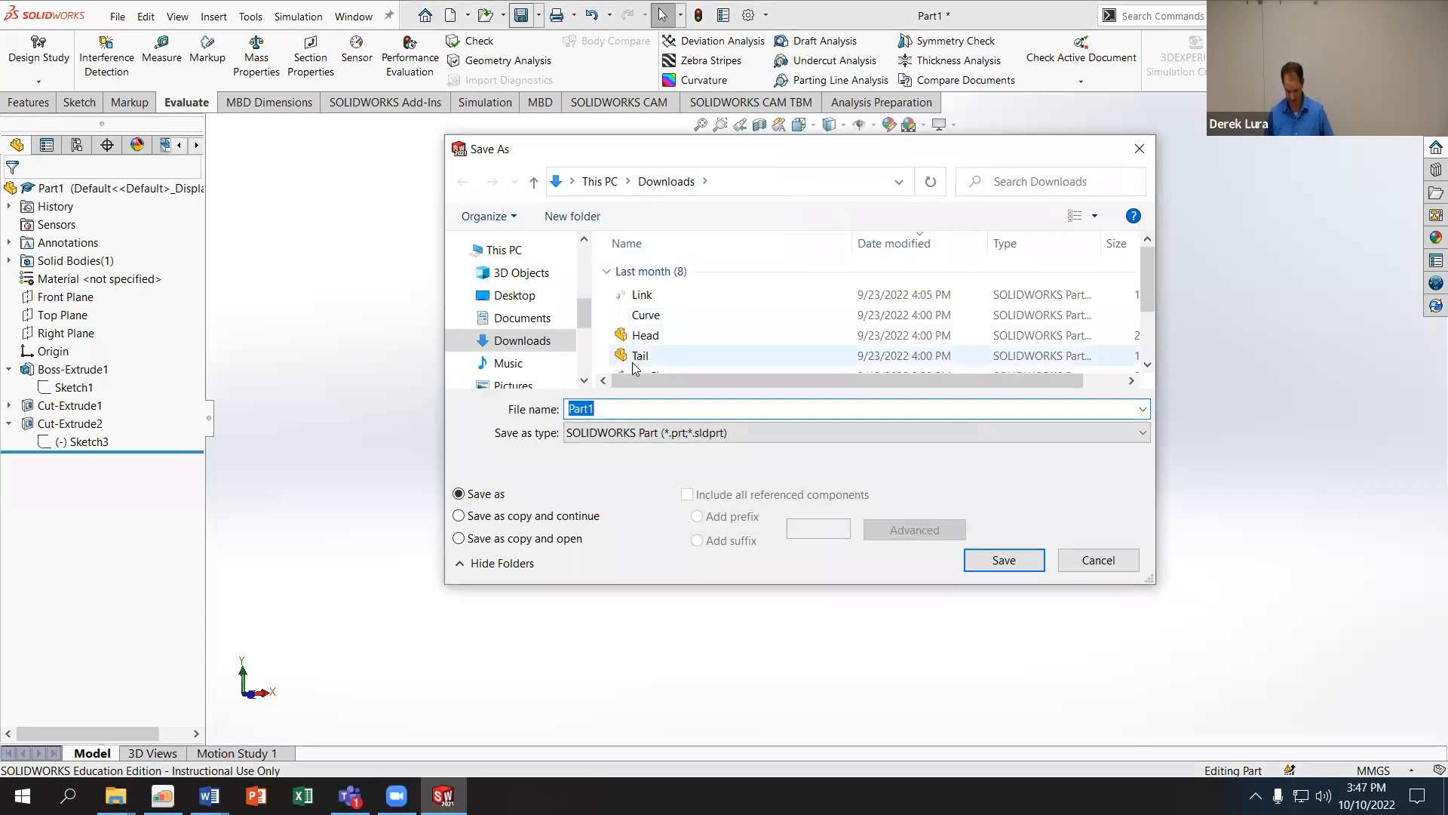
Step: Save the part as KeyChain in the Downloads folder
text(KeyChain)
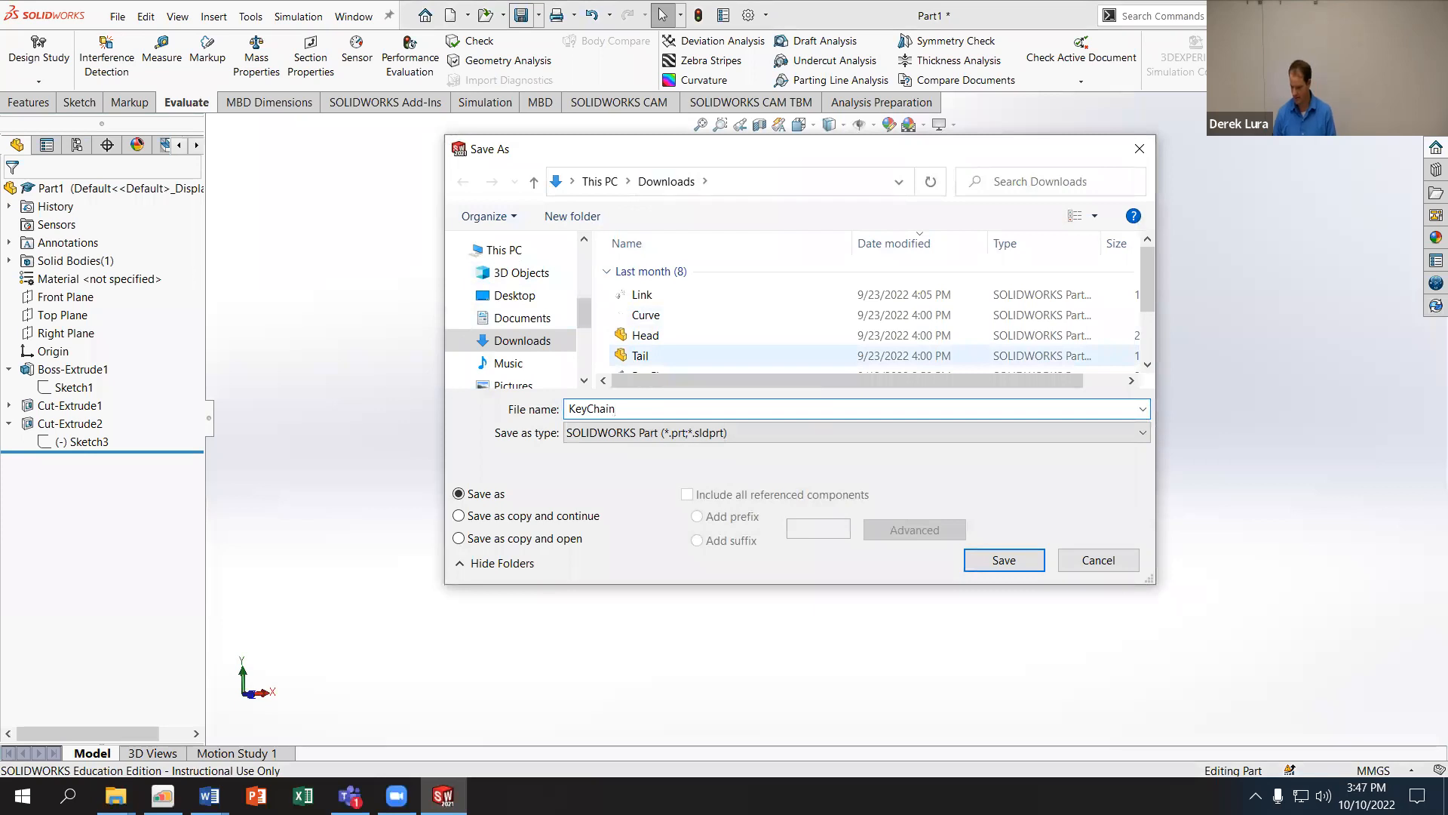
key(Return)
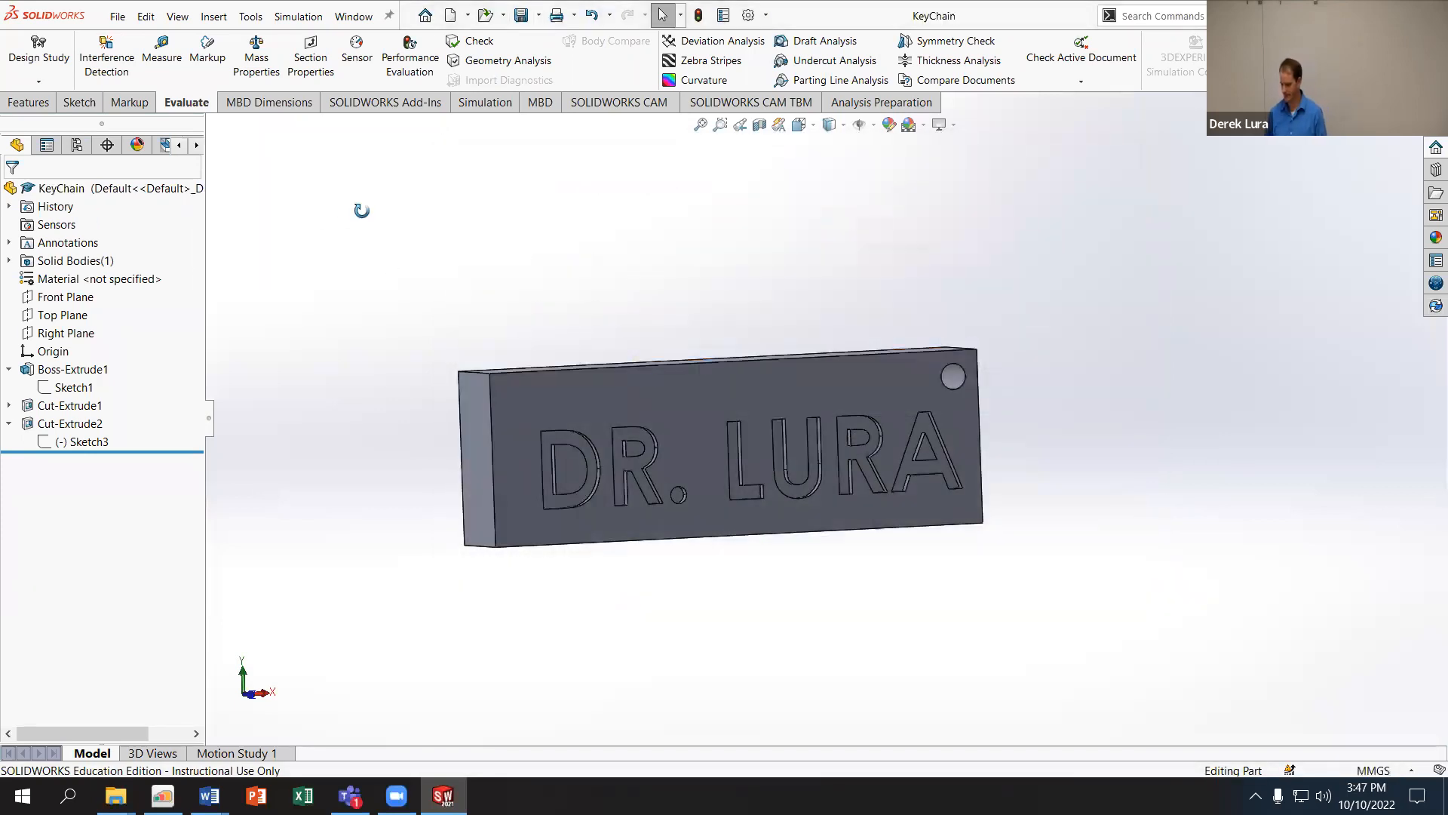
middle_drag(362, 211, 288, 358)
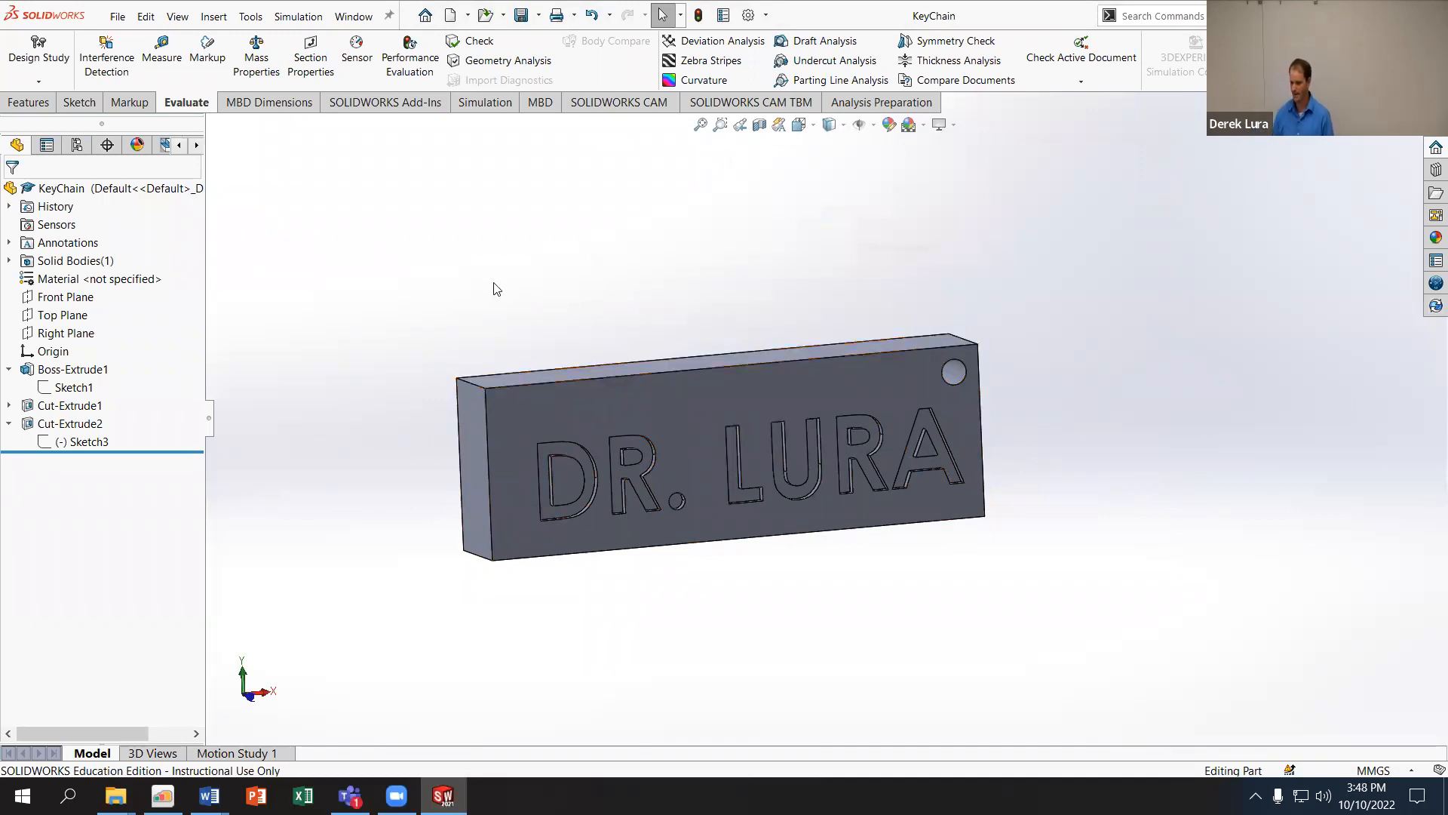
Step: Look over the available SOLIDWORKS add-ins and bring up the SOLIDWORKS CAM commands
click(593, 110)
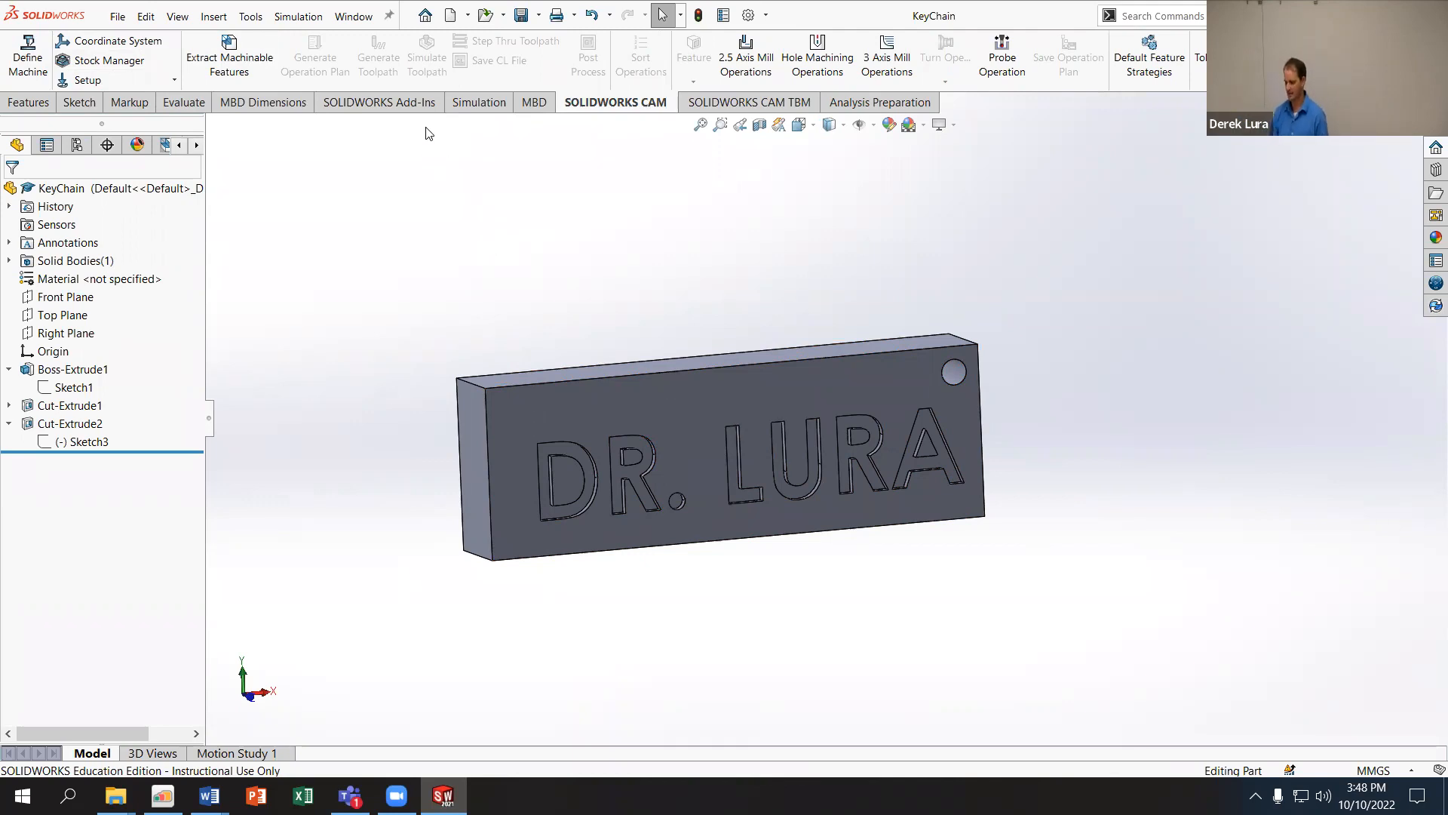
click(419, 109)
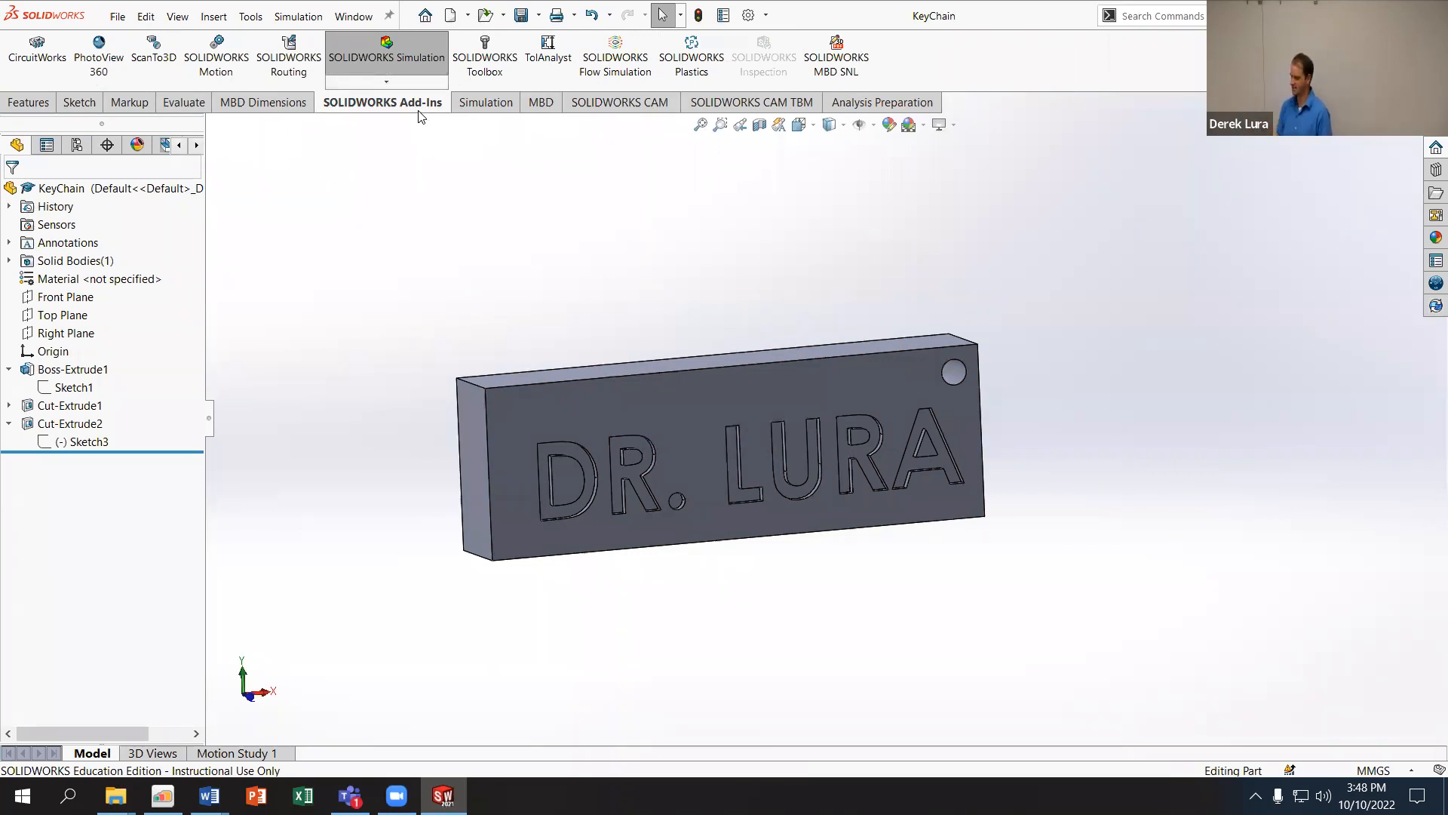
click(603, 104)
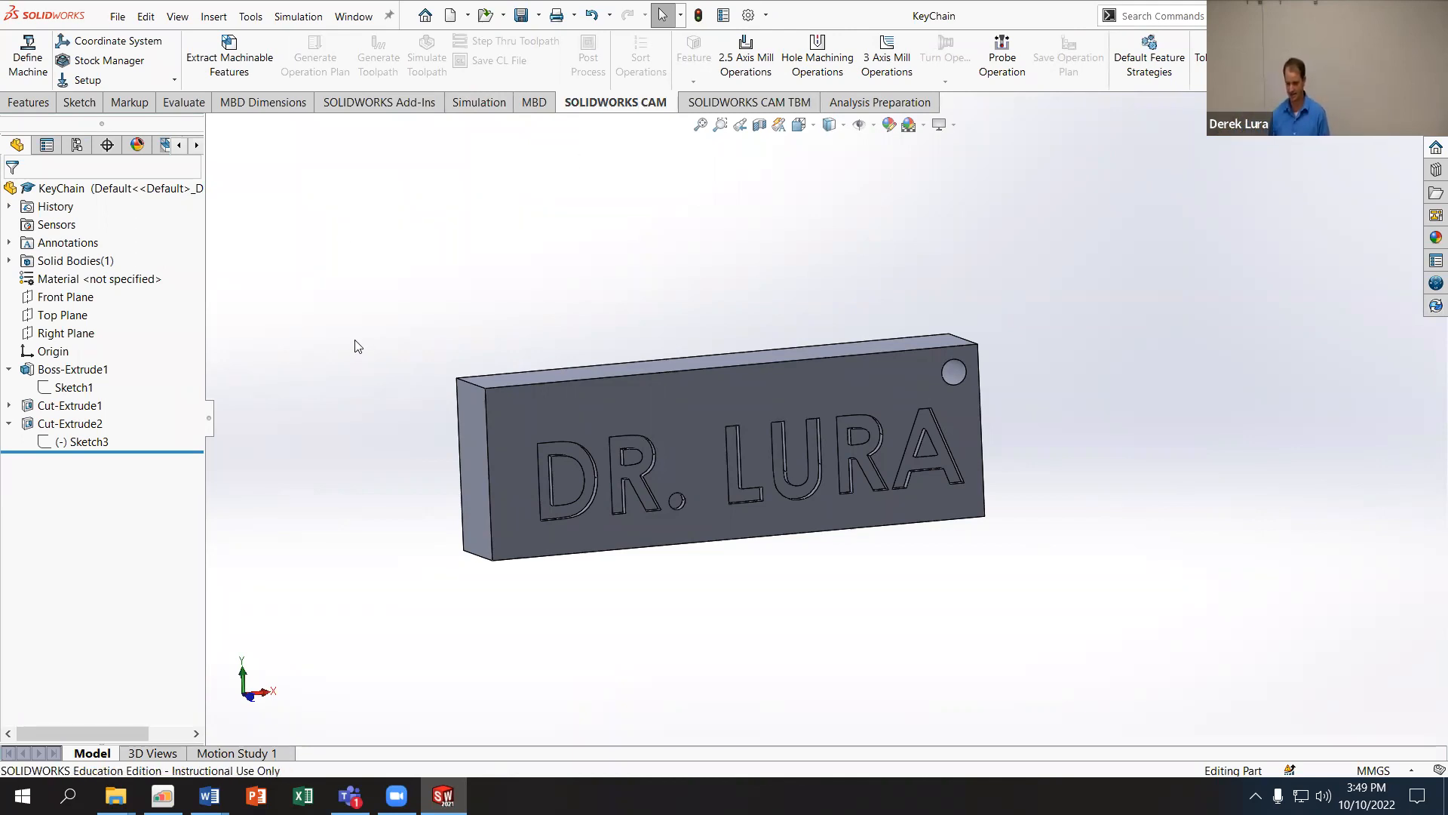
Step: Switch to the L07 SolidWorks CAM document in Word and show its first setup steps for the Carbide Nomad 883
mouse_move(218, 785)
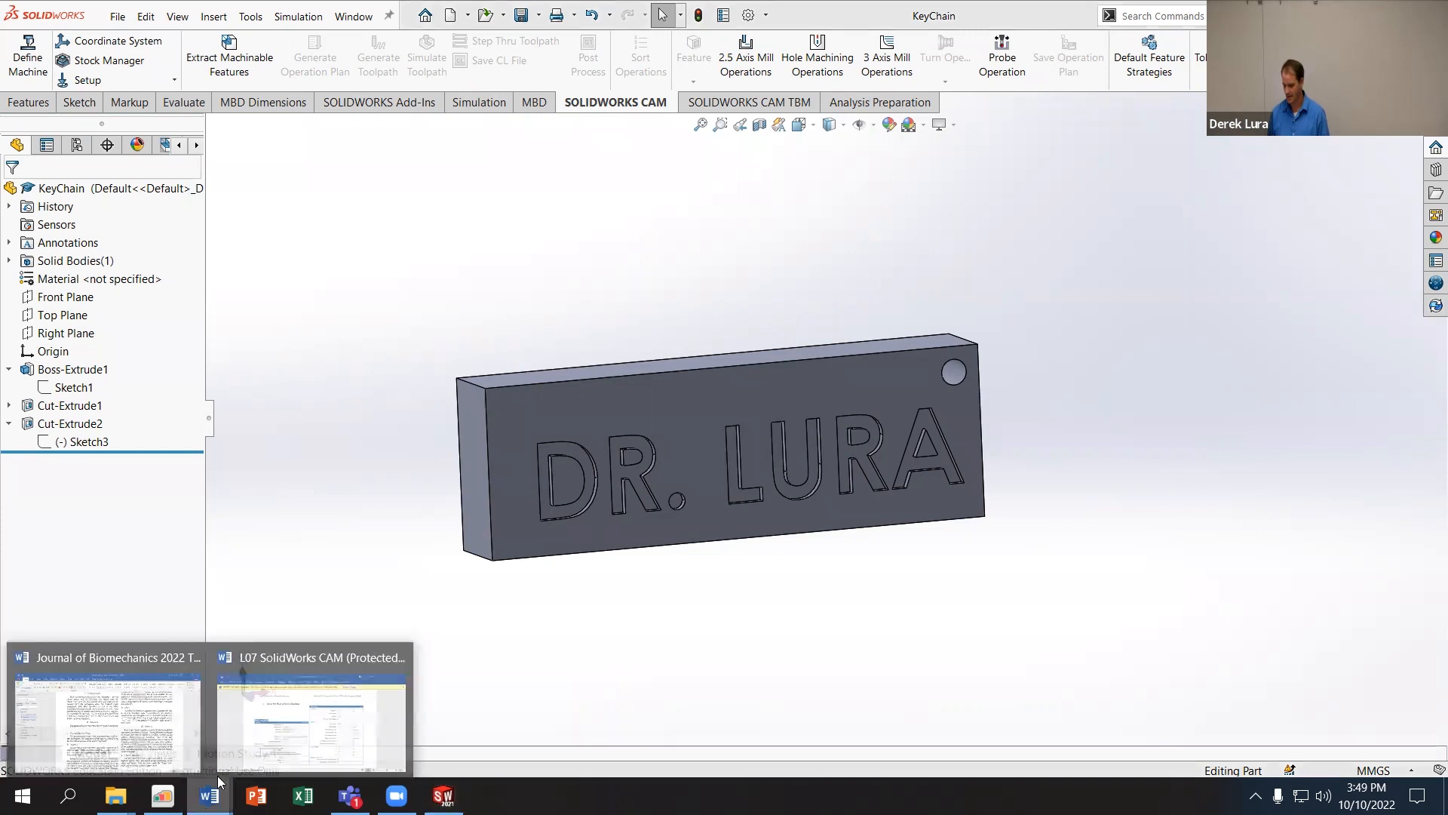
click(302, 713)
scroll(830, 390, up, 15)
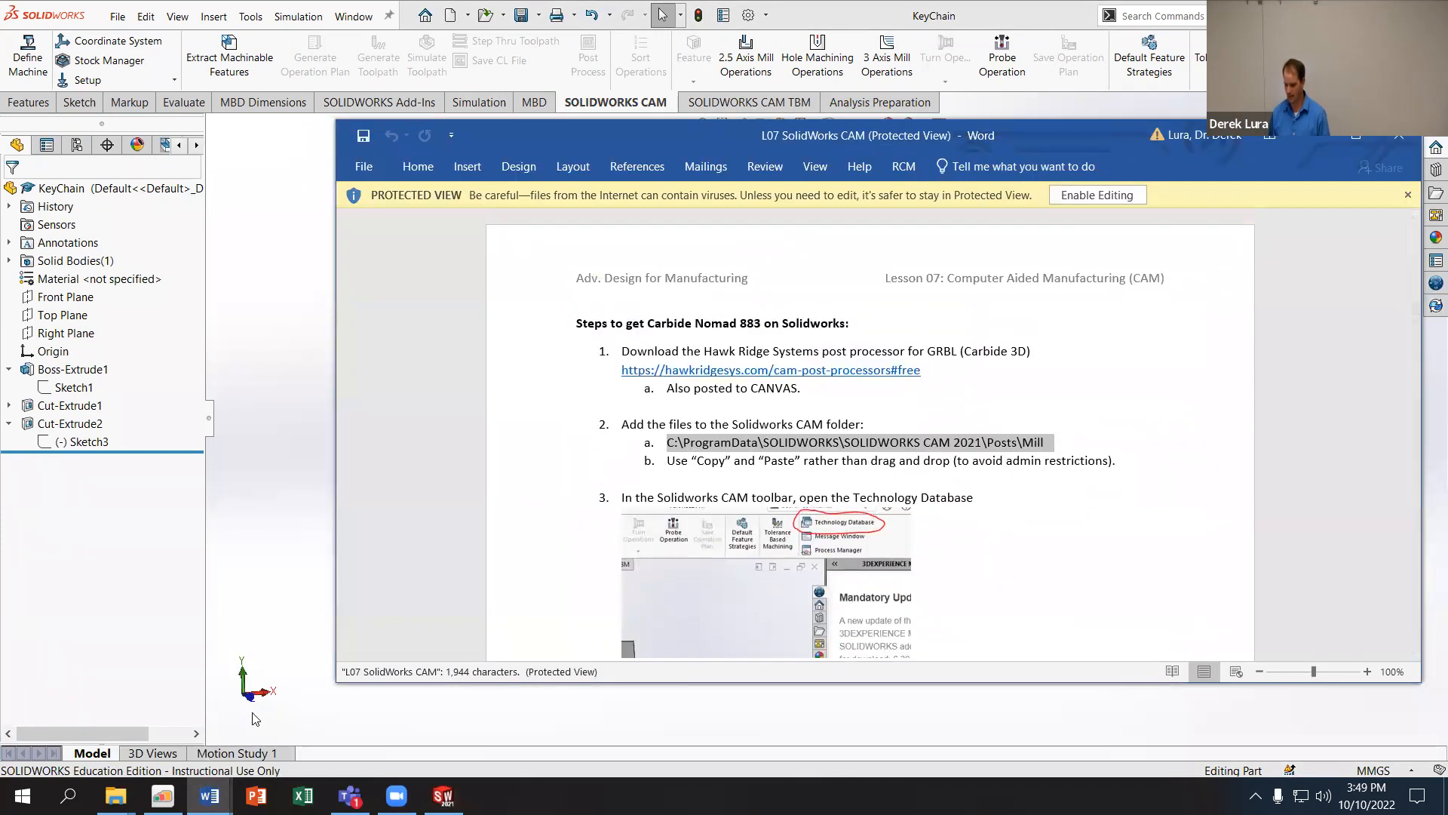
Step: View the W08 course page with the CAM lesson files in the browser and return to the Word document
click(115, 796)
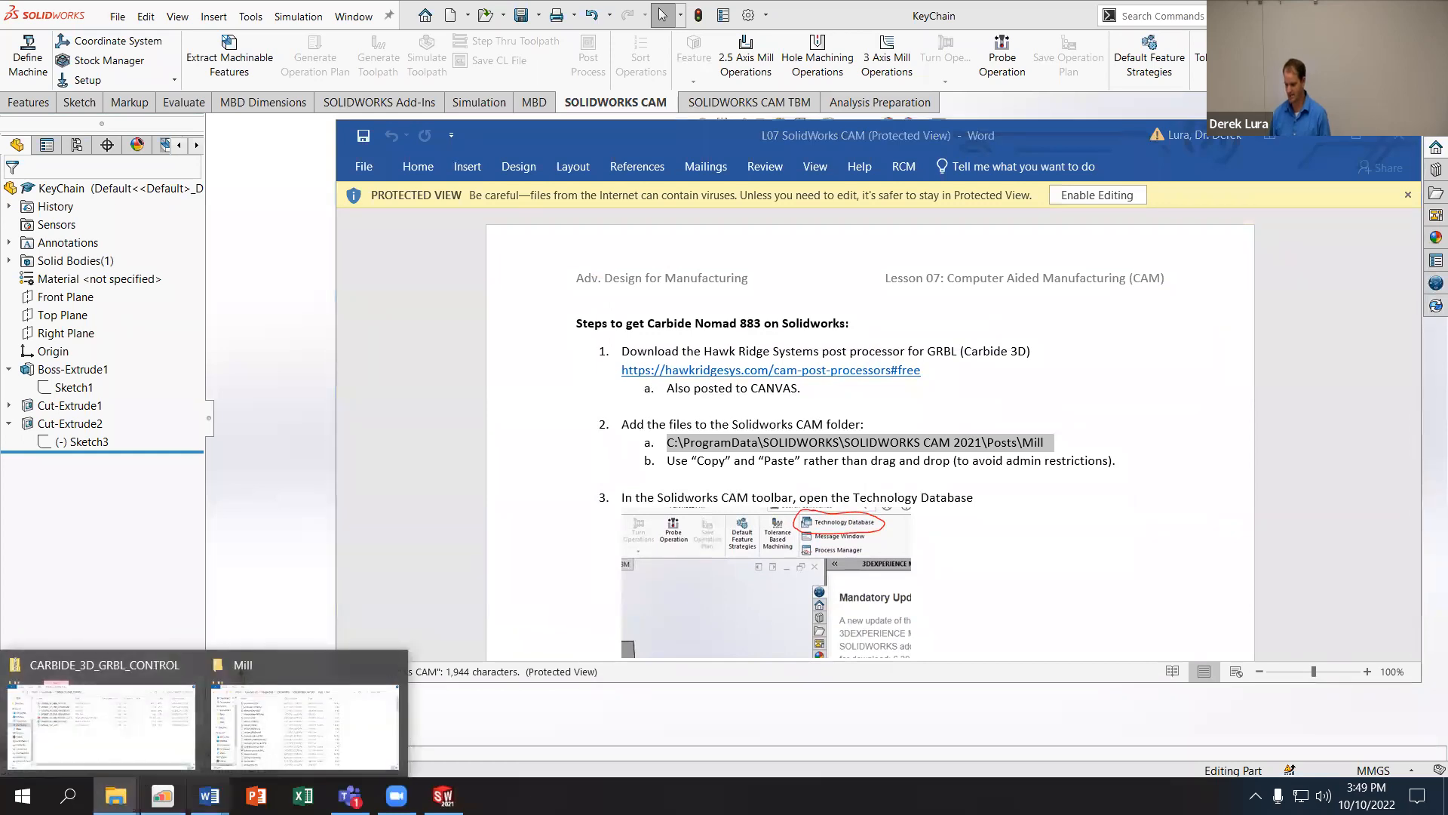
click(162, 796)
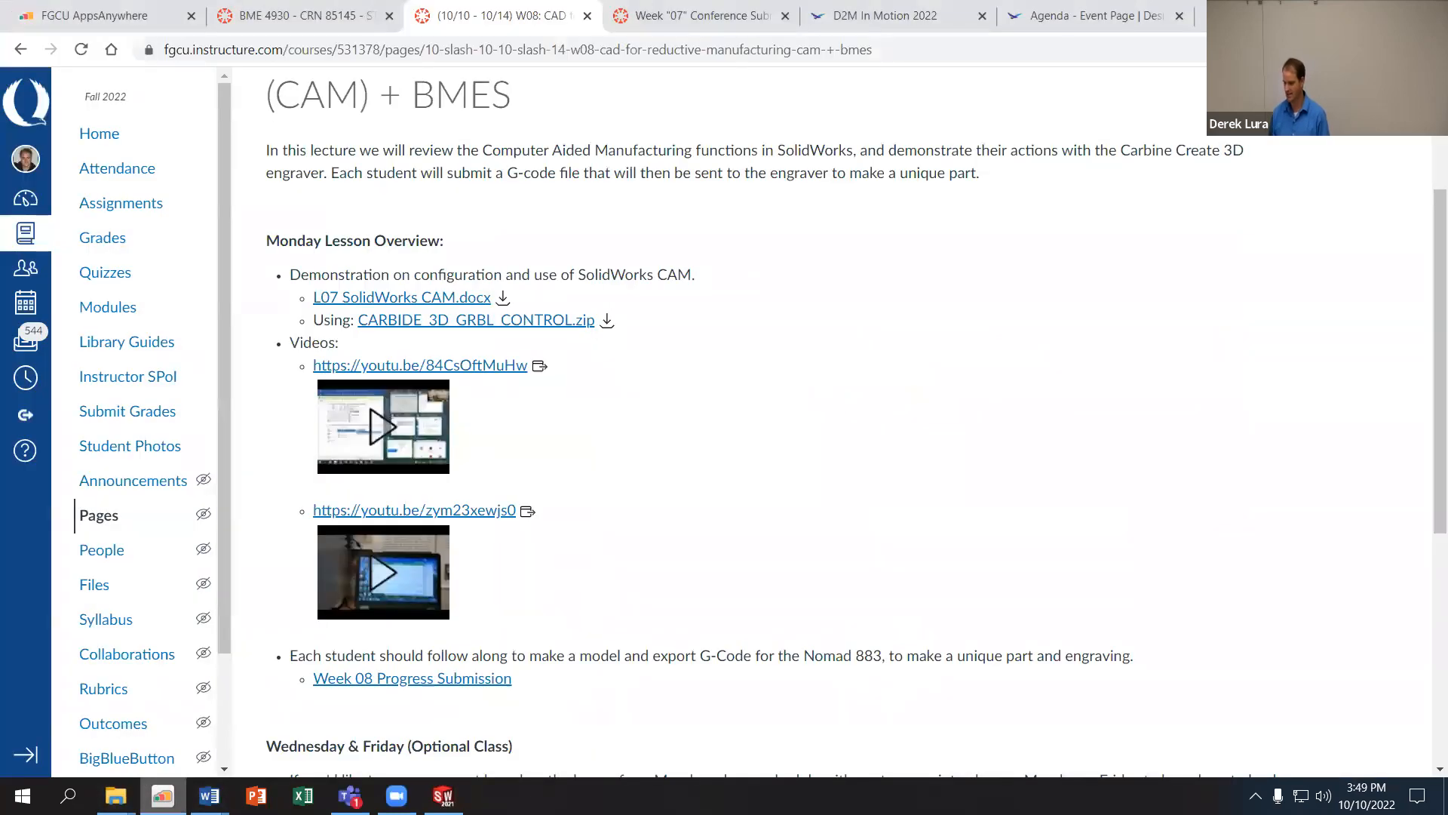
scroll(681, 583, up, 2)
scroll(681, 583, up, 2)
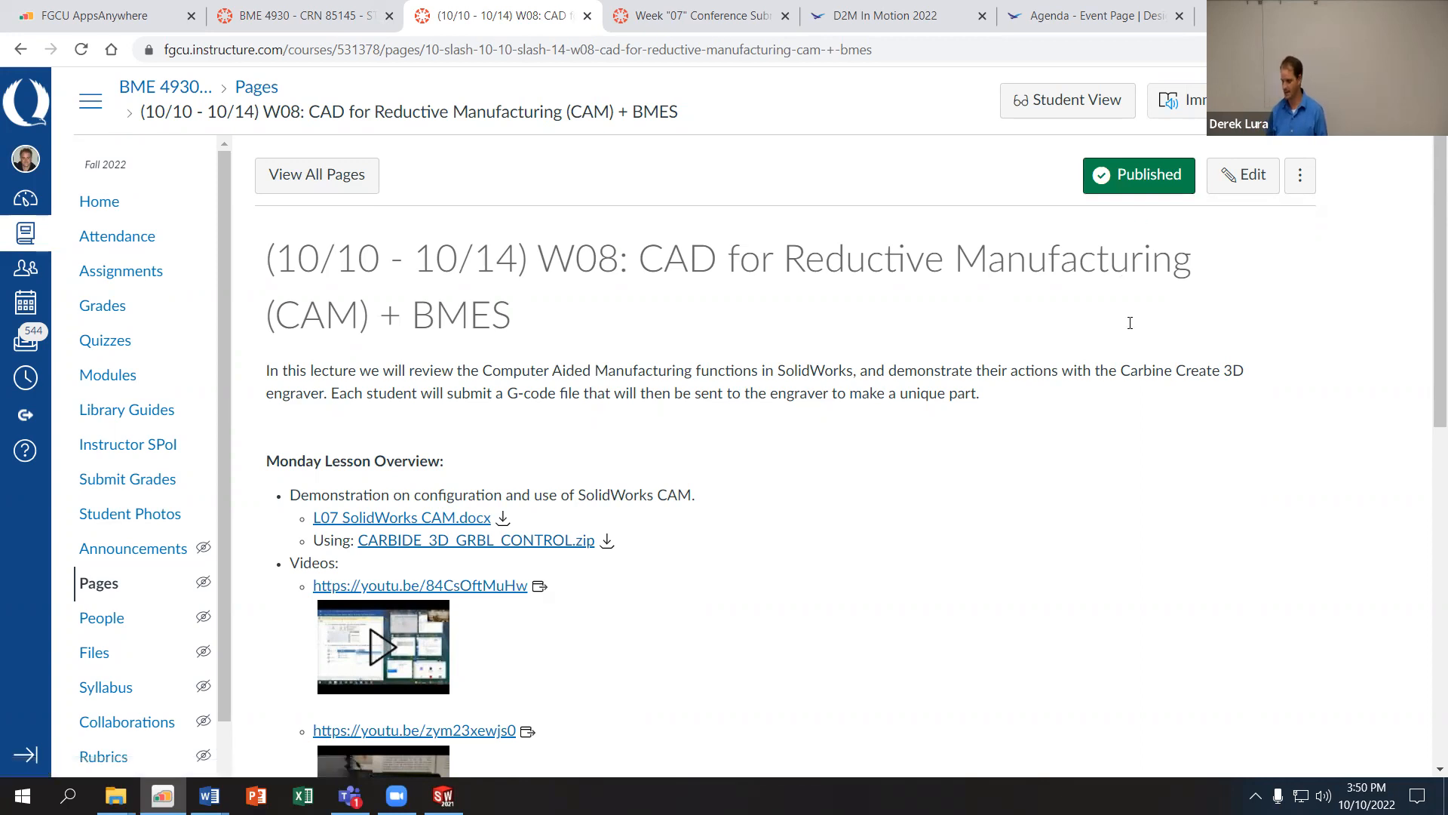
click(1339, 13)
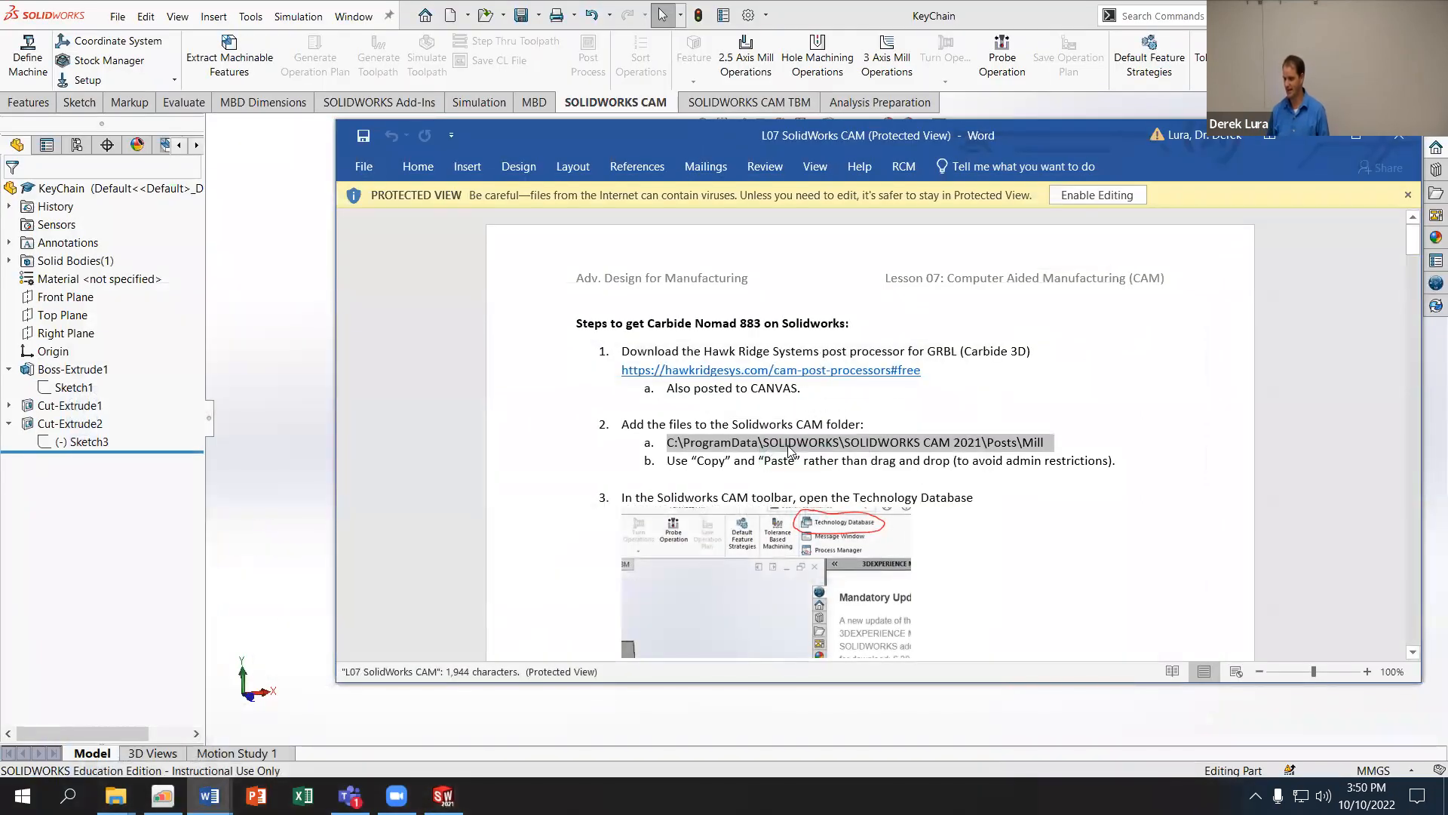
Step: Select the folder path C:\ProgramData\SOLIDWORKS\SOLIDWORKS CAM 2021\Posts\Mill in the document's second setup step
click(710, 444)
drag(672, 442, 1047, 444)
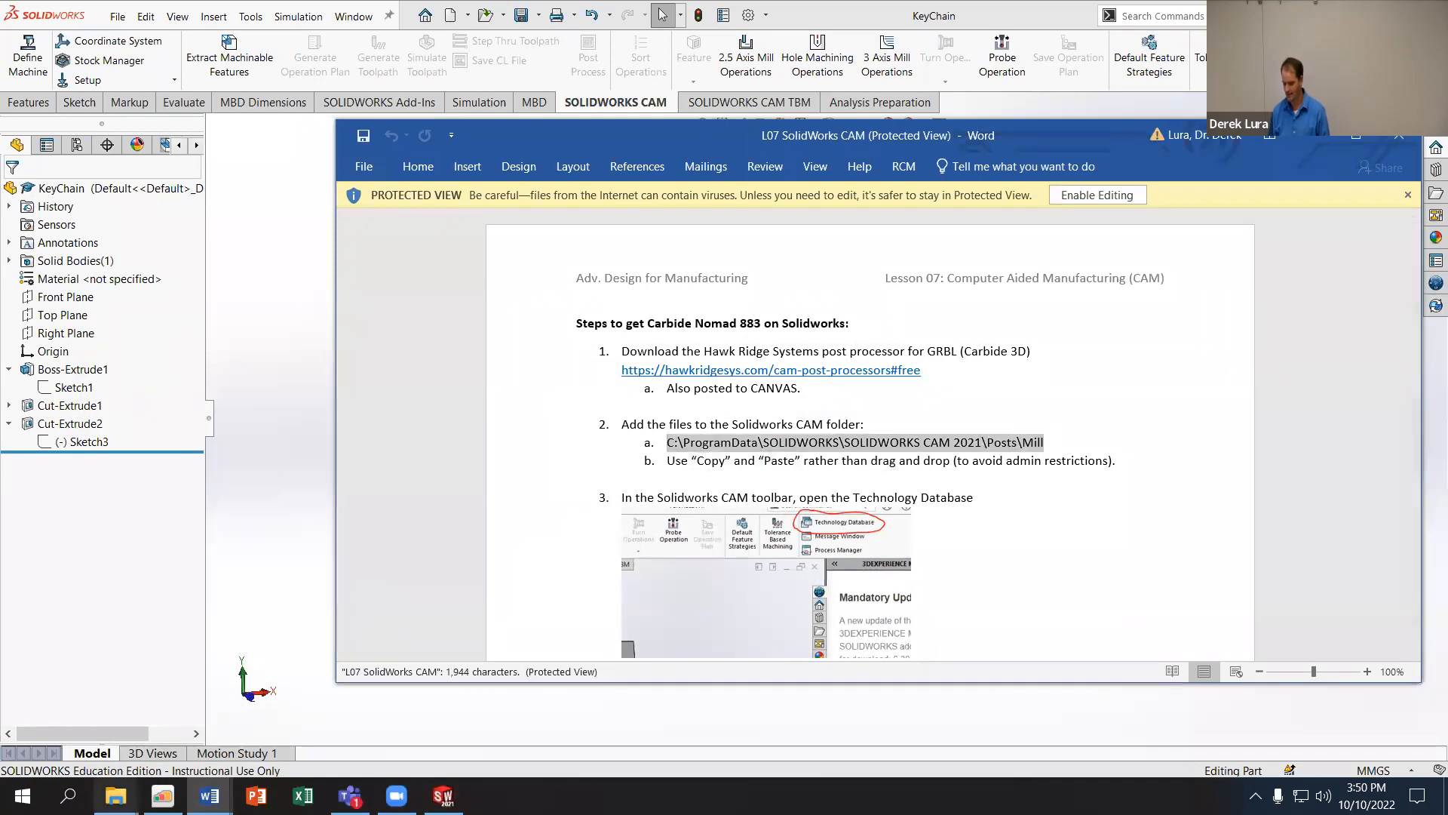
Step: Switch to File Explorer to view the post-processor files in the CARBIDE_3D_GRBL_CONTROL archive, and return to the Word document
mouse_move(116, 795)
click(108, 725)
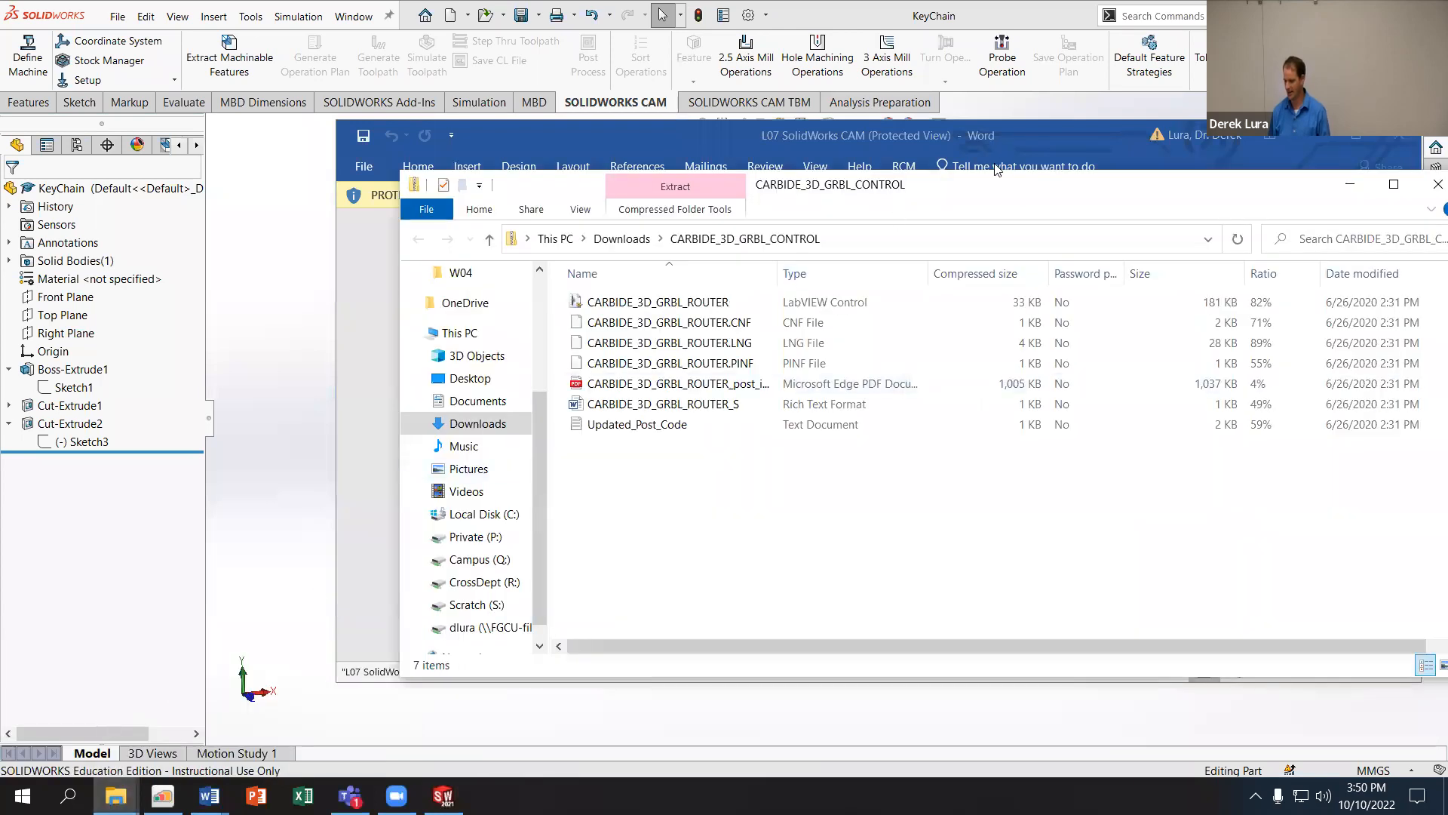
drag(960, 194, 590, 124)
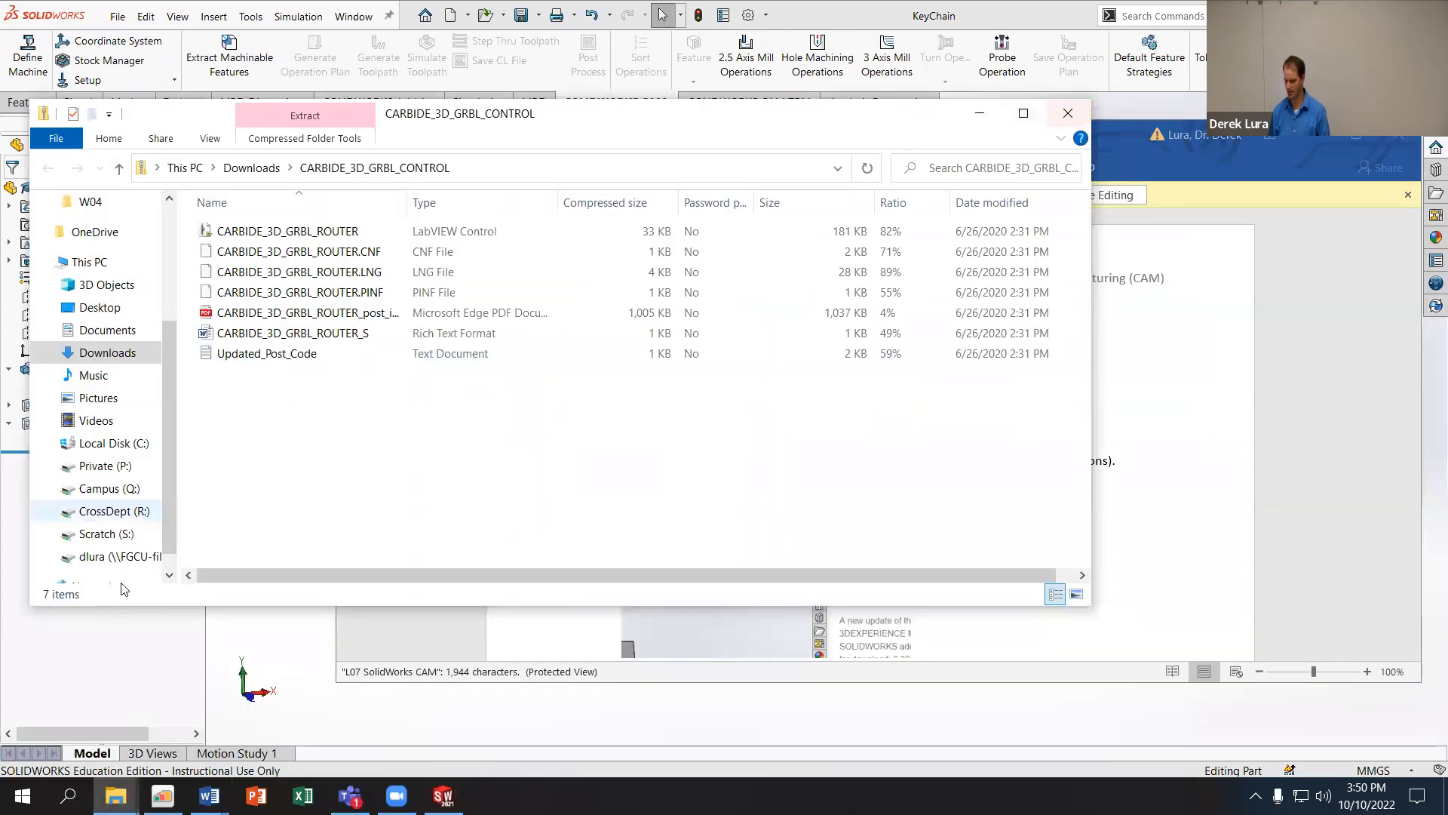
click(115, 796)
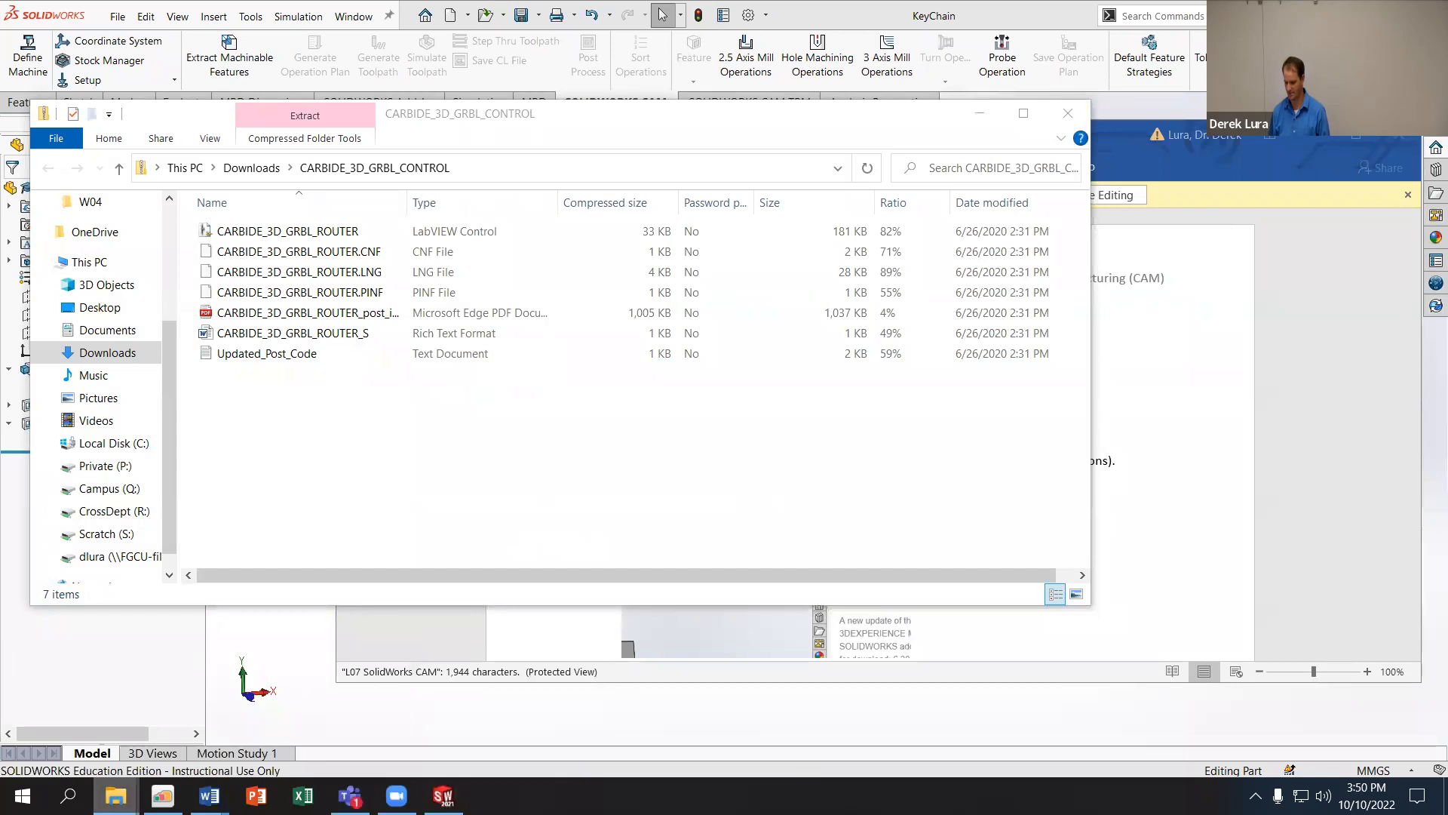
right_click(116, 796)
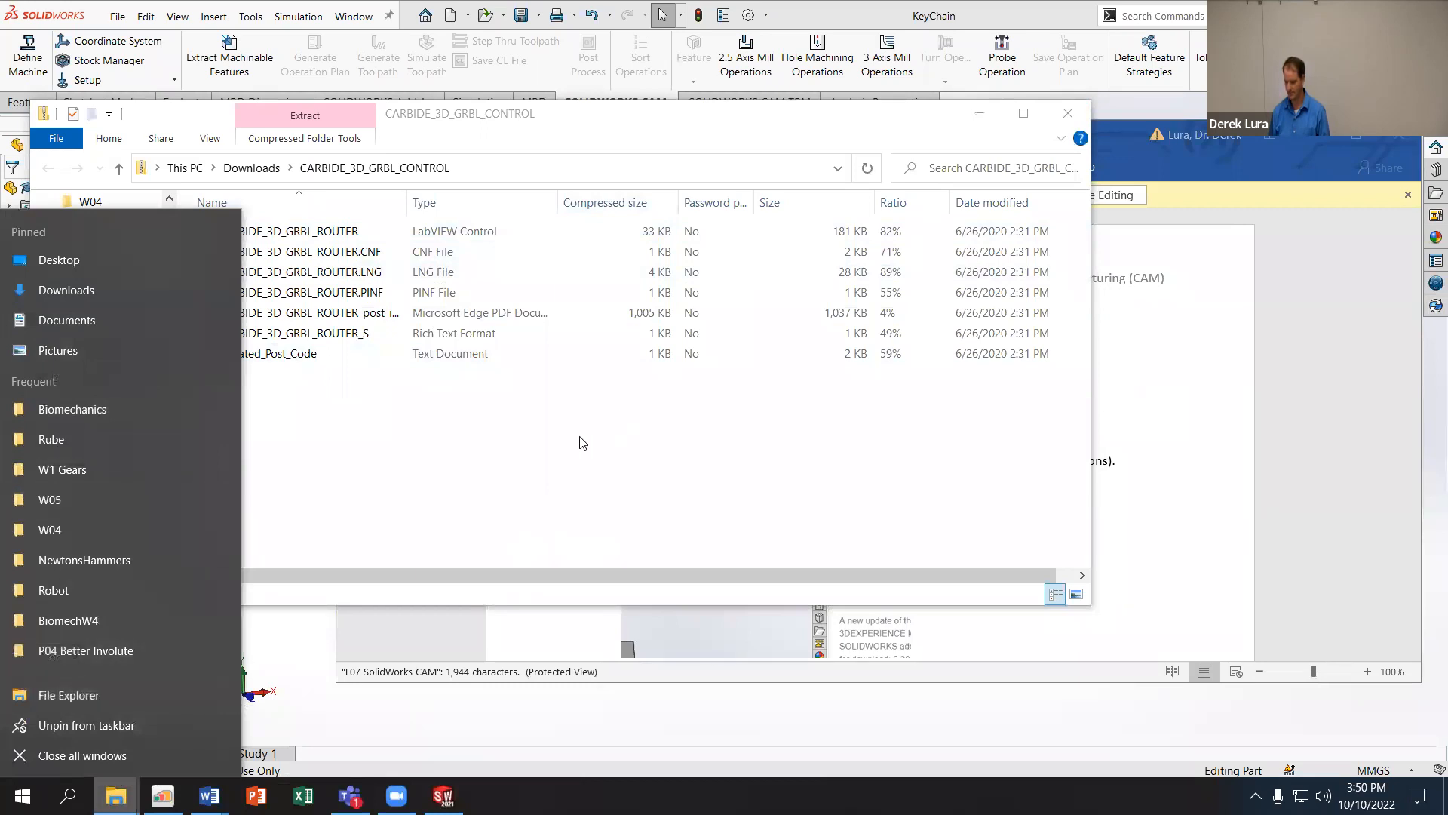
click(555, 450)
drag(496, 119, 635, 129)
click(1256, 147)
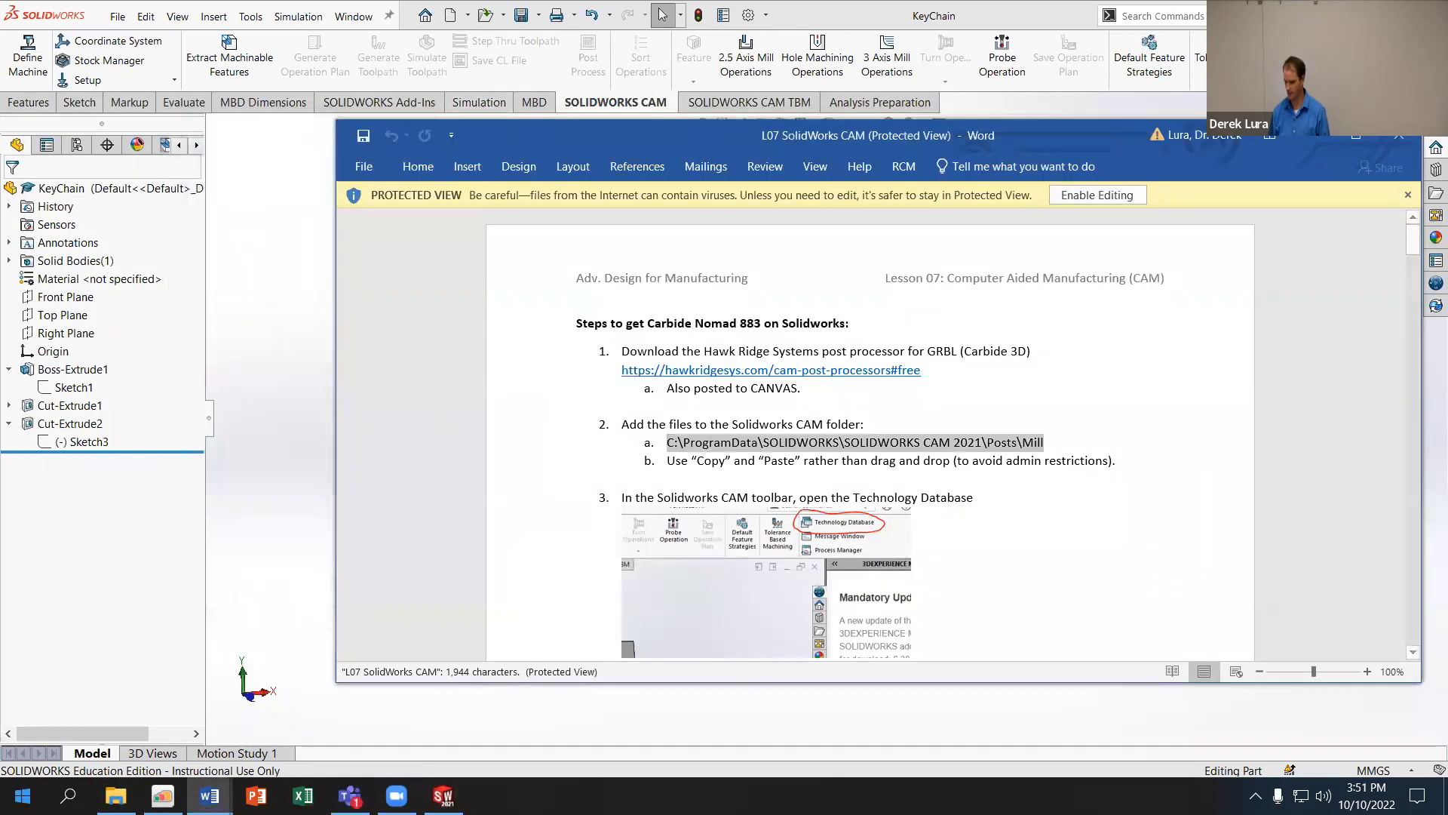
Step: Switch to File Explorer and close the surplus W05 and Biomechanics folder windows
click(116, 796)
click(68, 796)
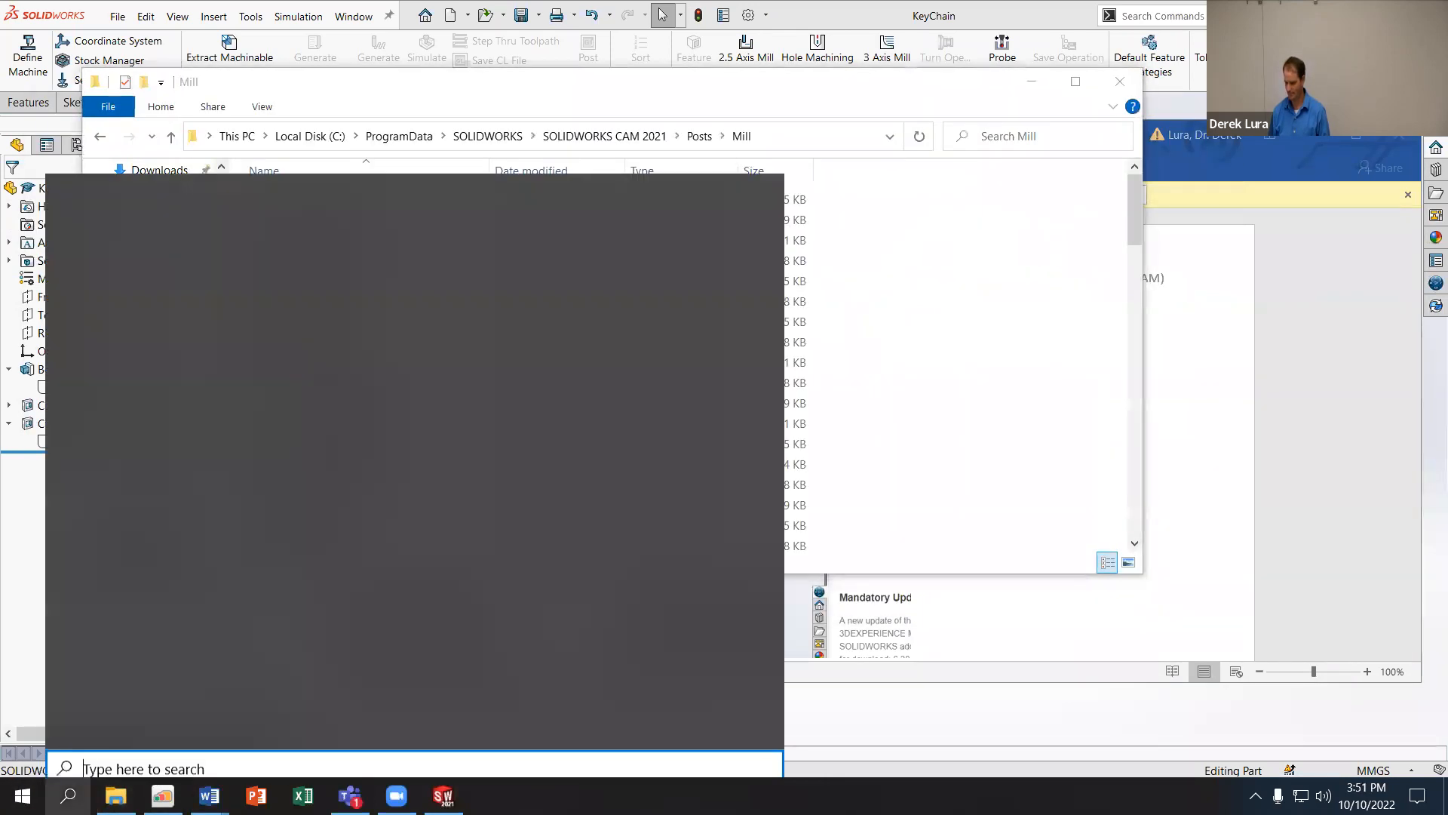
click(68, 795)
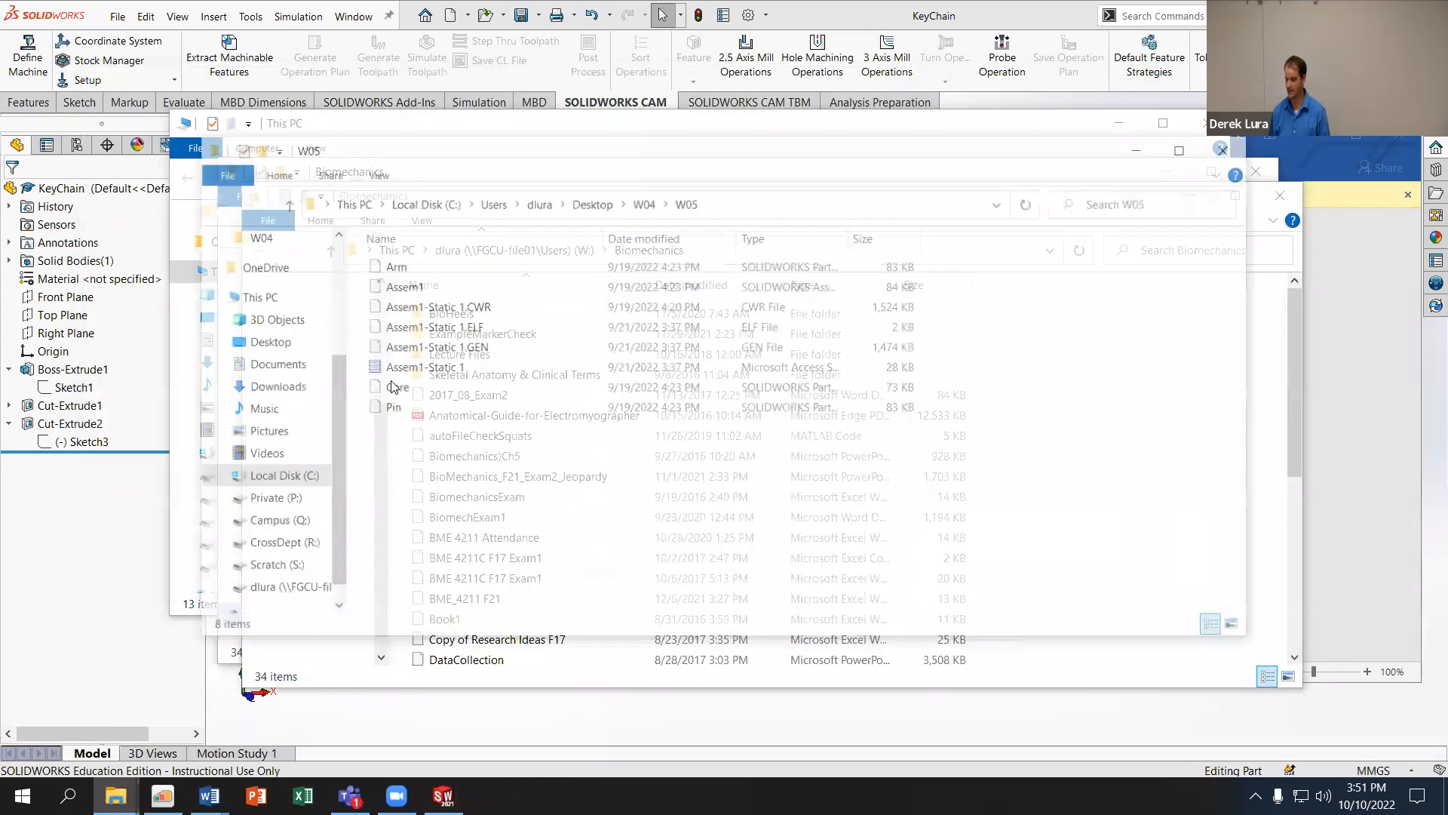
click(1230, 148)
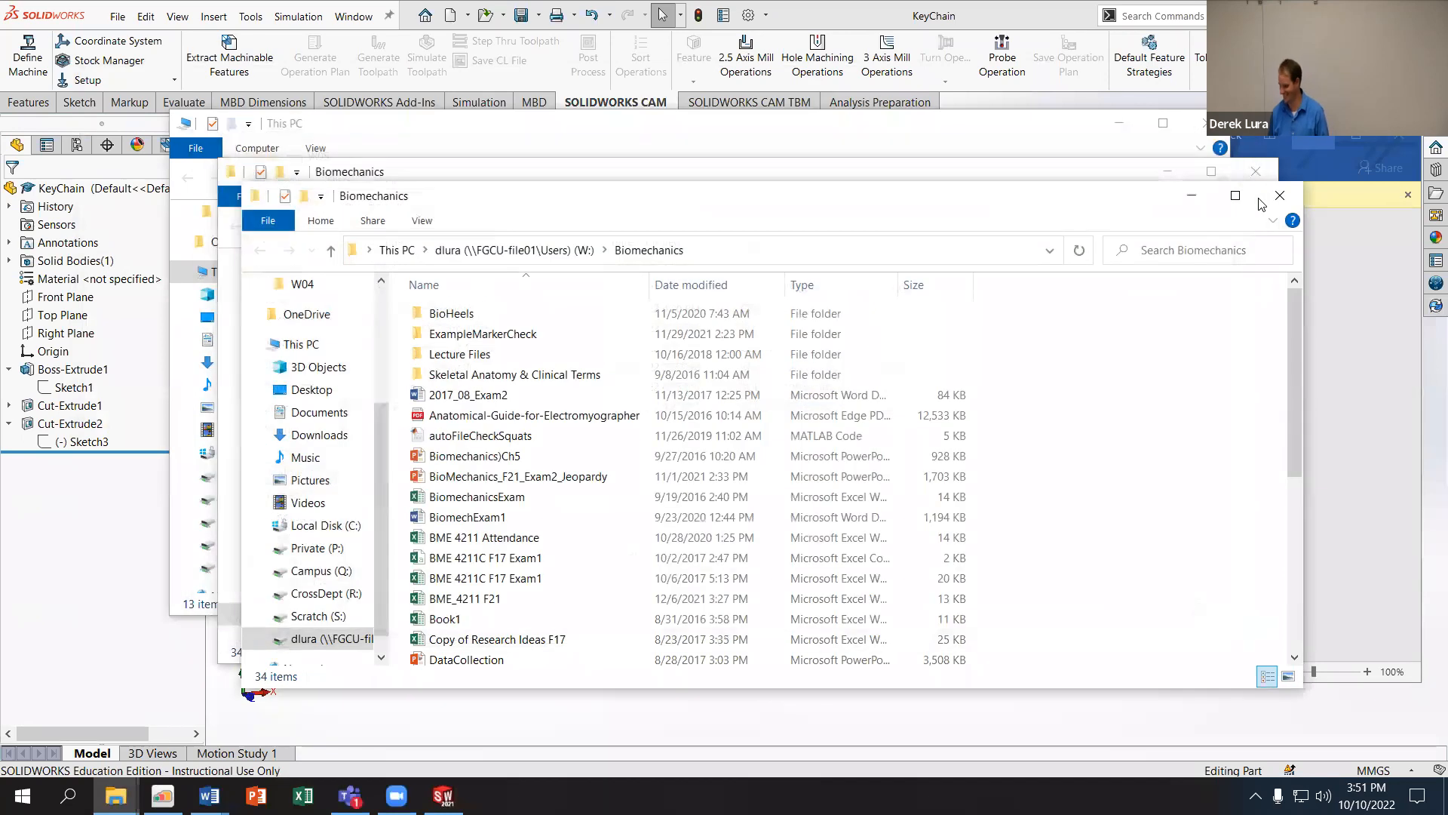
click(1281, 196)
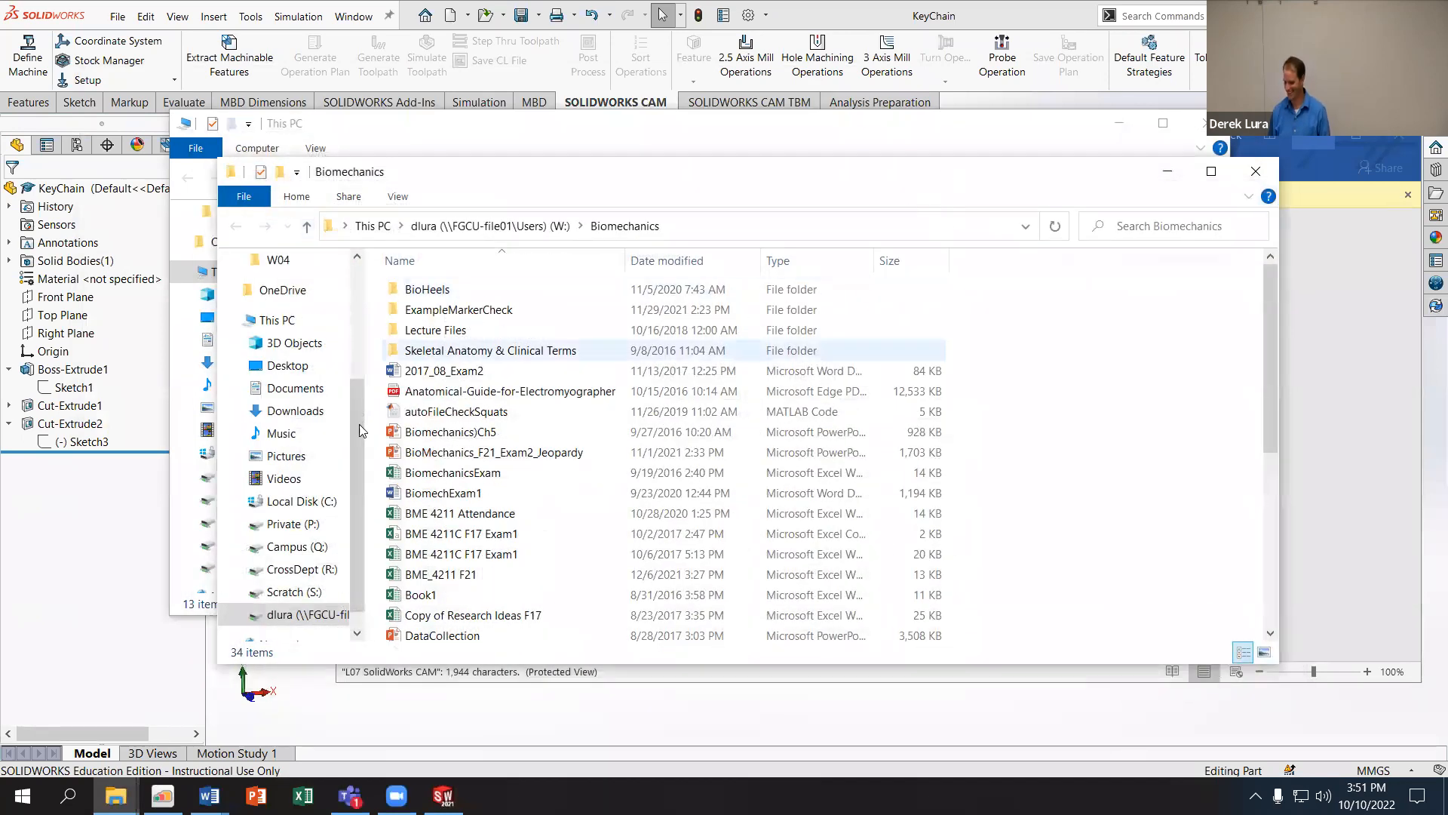
Step: Return to the L07 SolidWorks CAM document in Word and copy the selected Posts\Mill folder path from the second setup step
click(209, 796)
click(266, 760)
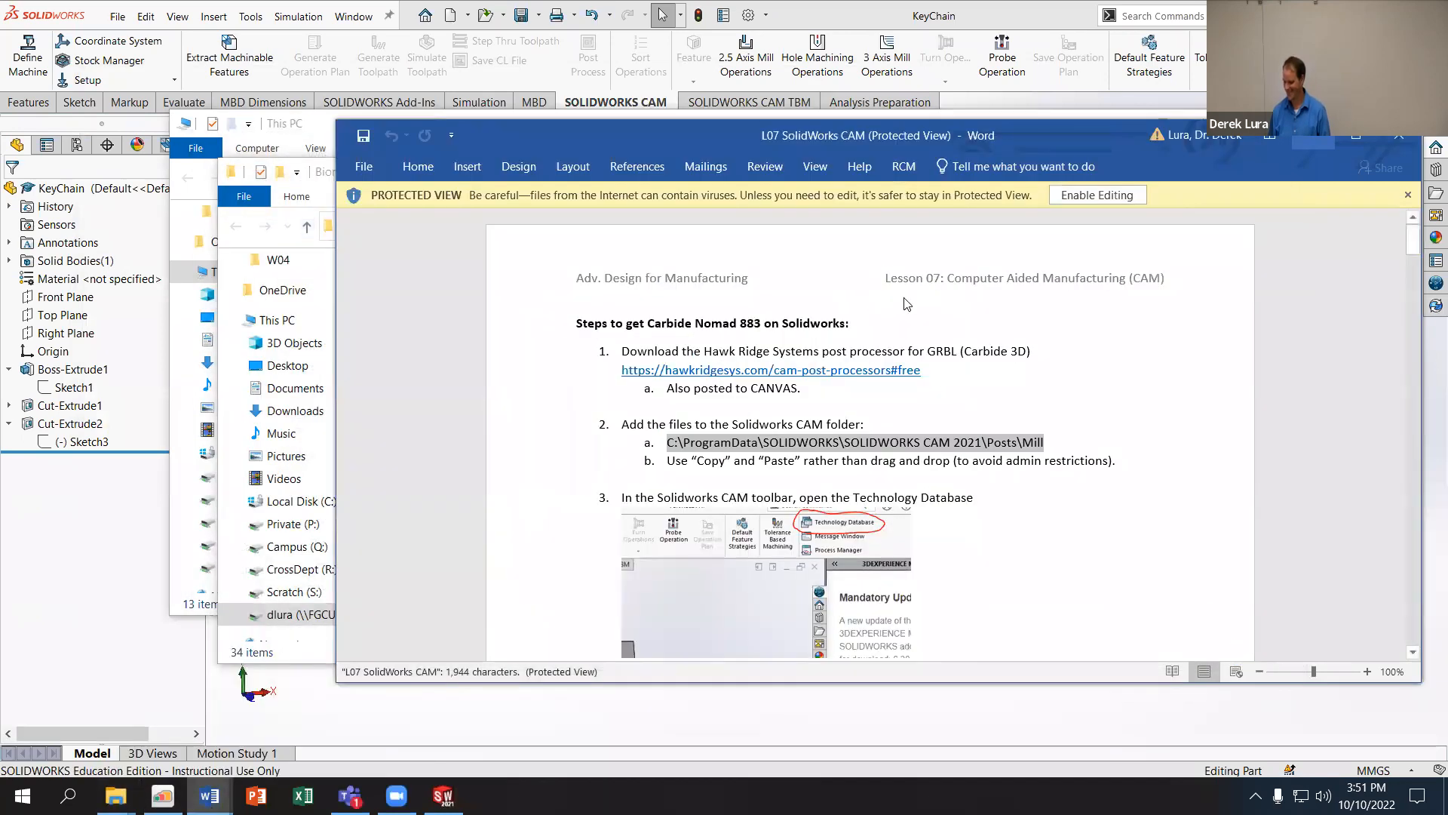
right_click(936, 434)
click(964, 458)
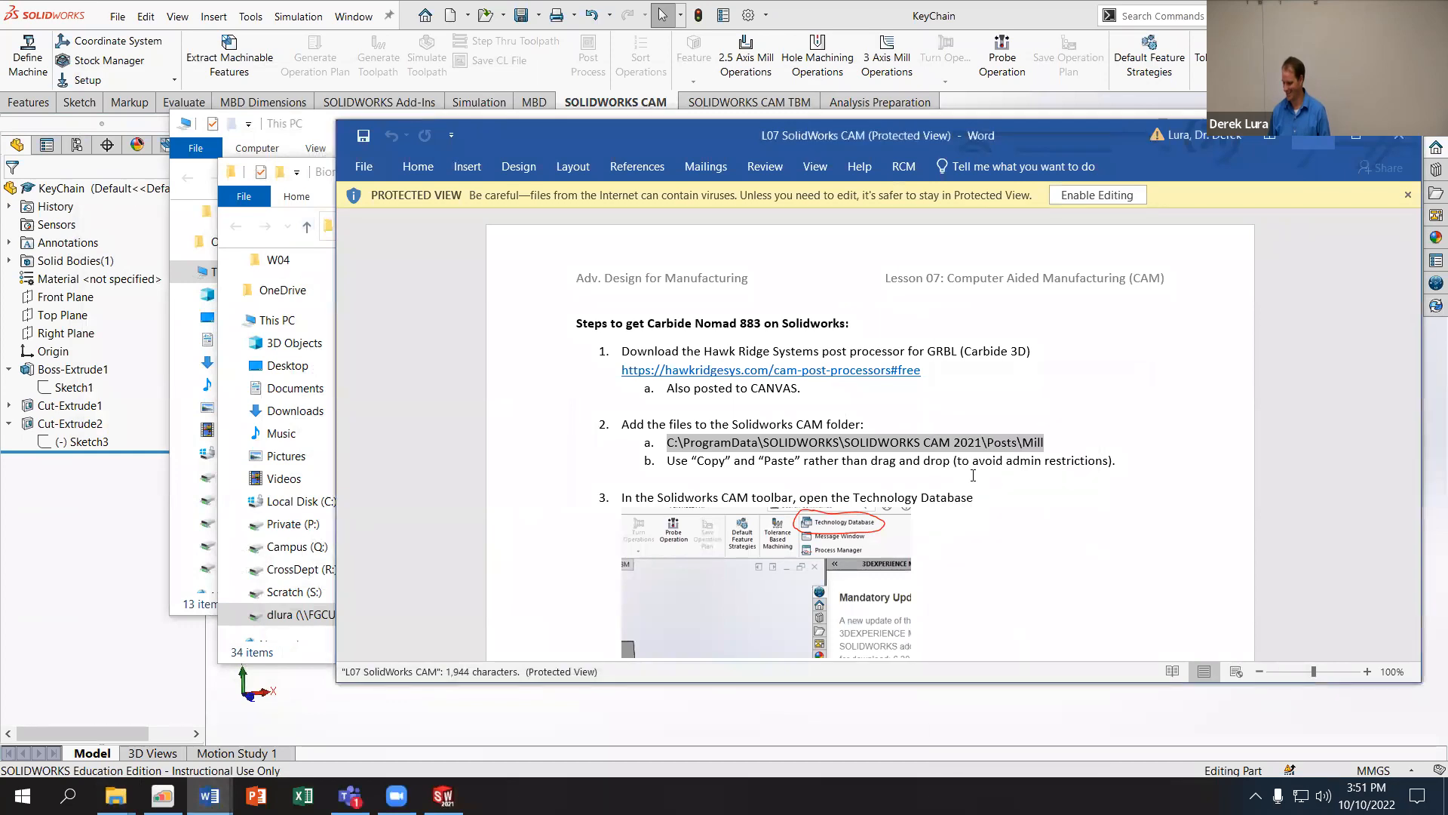
Step: Paste the copied path into the Biomechanics File Explorer window, remove the "a." prefix, and go to C:\ProgramData\SOLIDWORKS\SOLIDWORKS CAM 2021\Posts\Mill
click(261, 189)
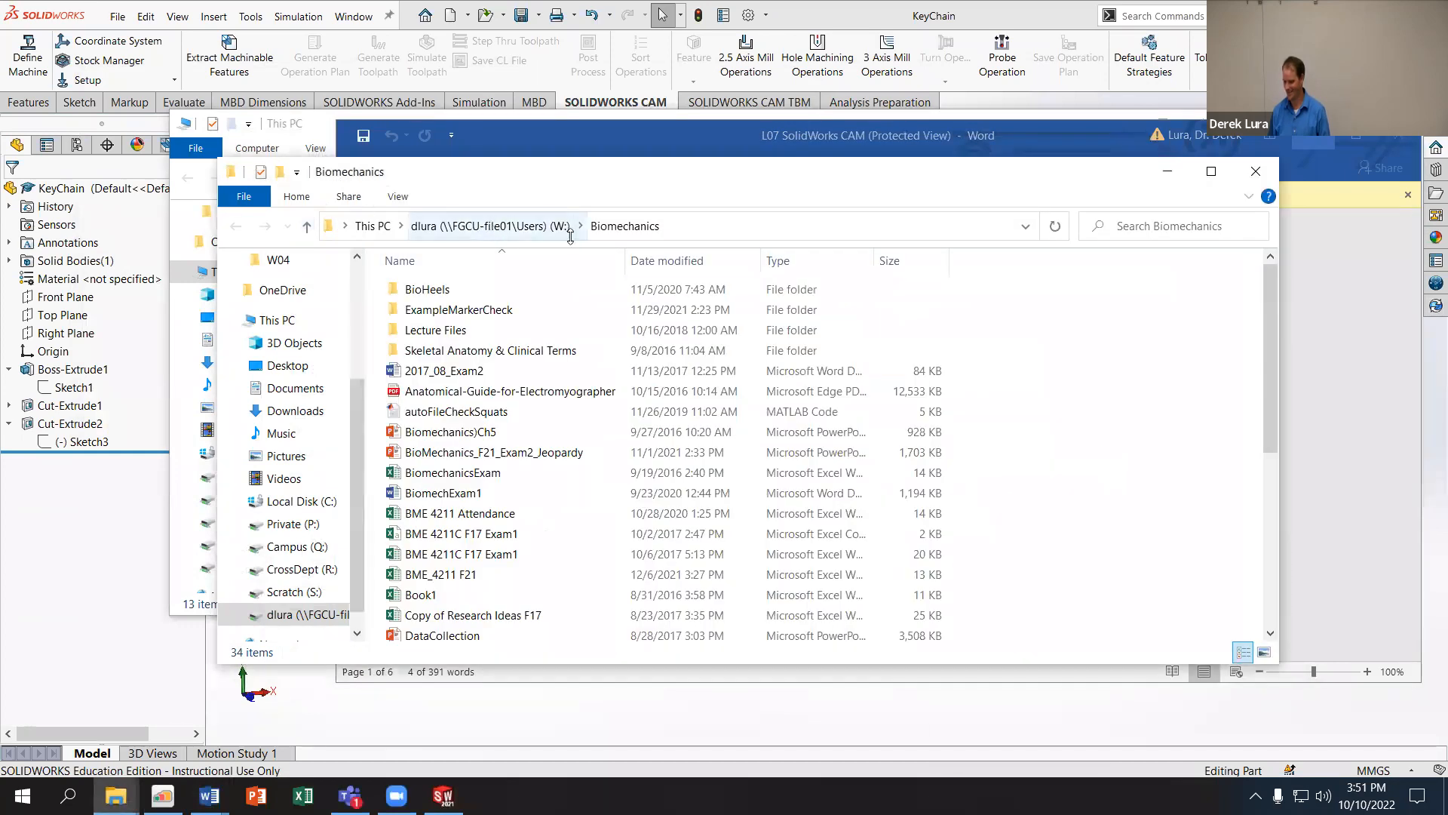
click(743, 228)
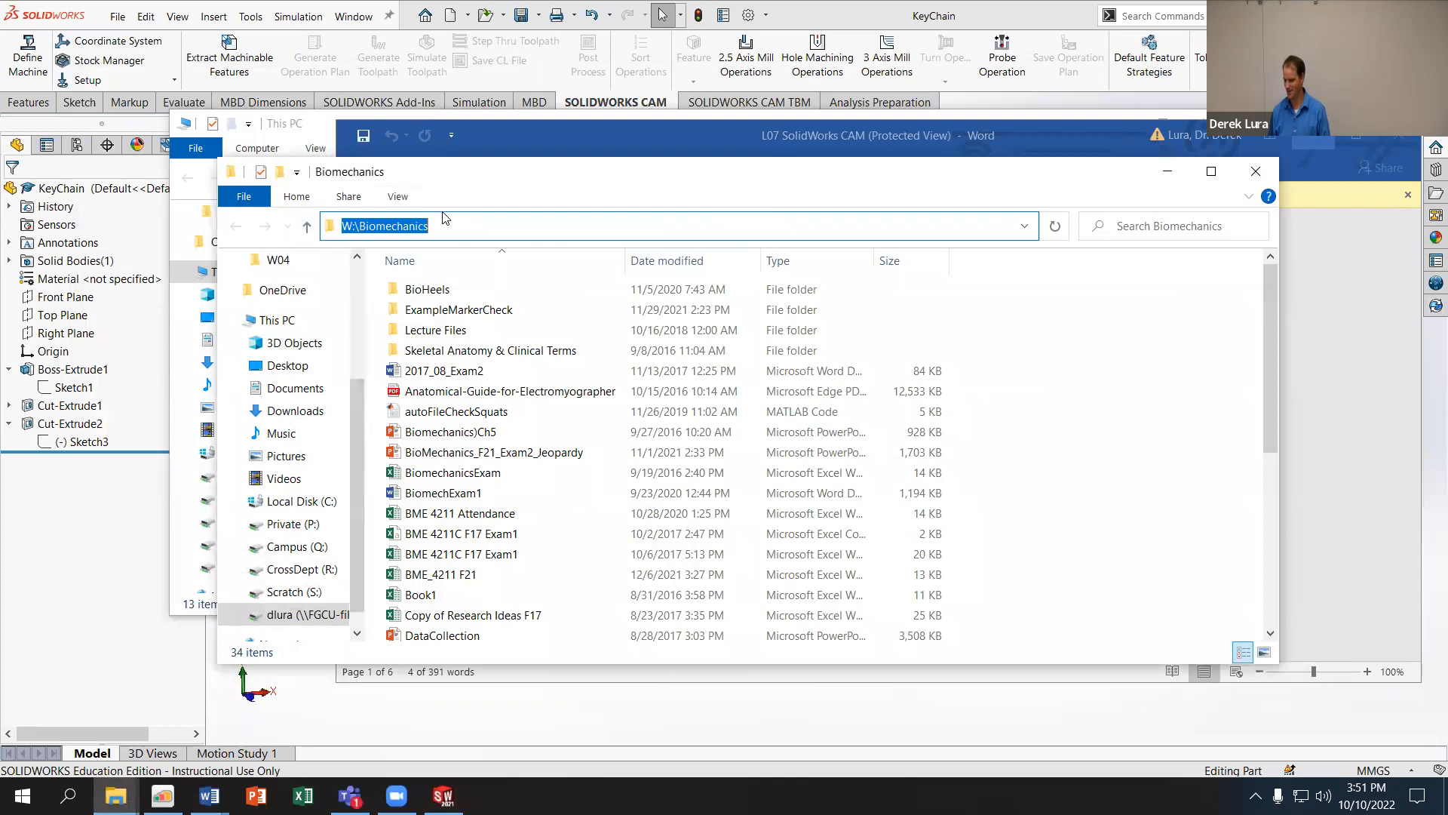
text(a.	C:\ProgramData\SOLIDWORKS\SOLIDWORKS CAM 2021\Posts\Mill)
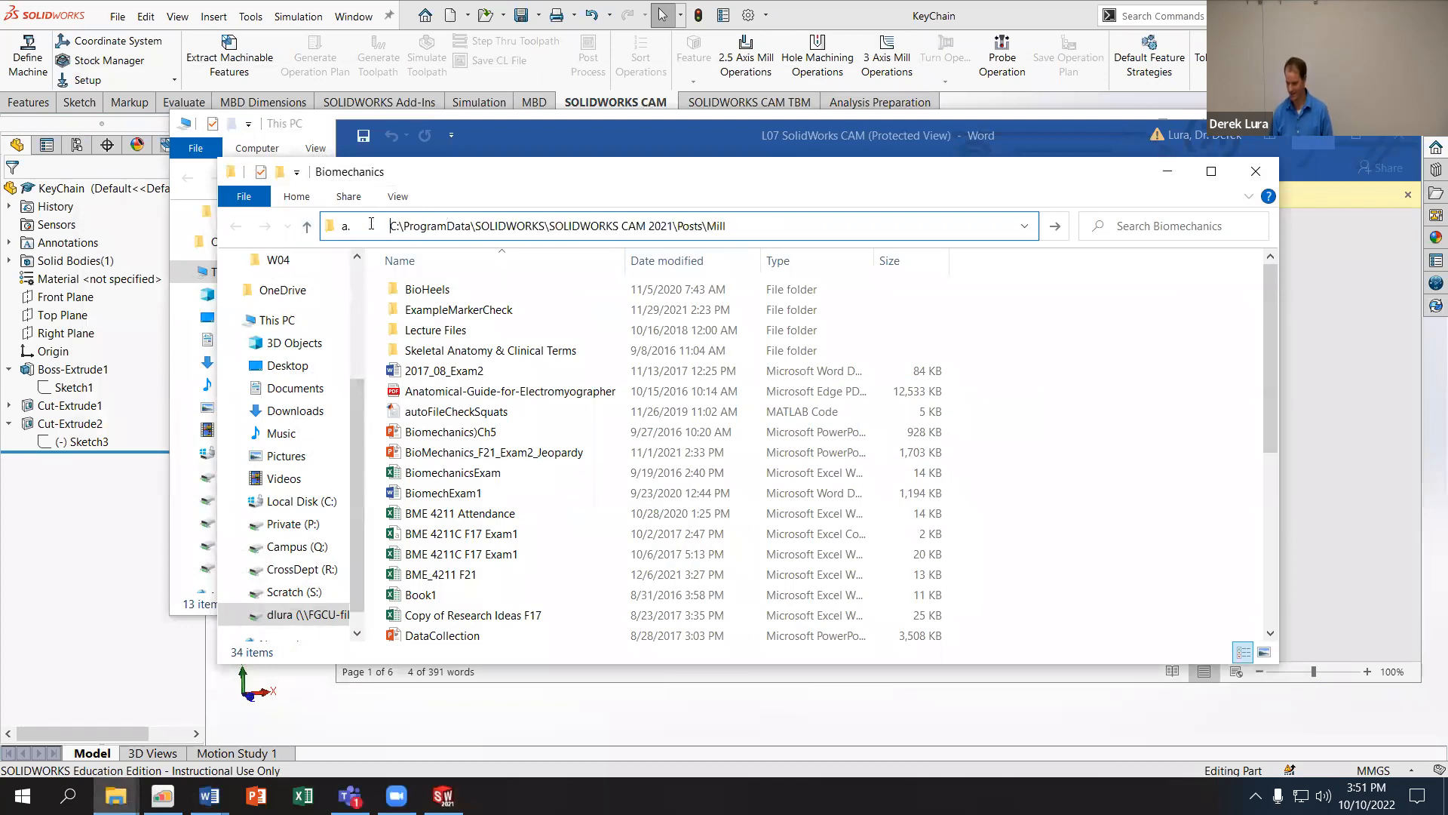
key(shift+Home)
key(BackSpace)
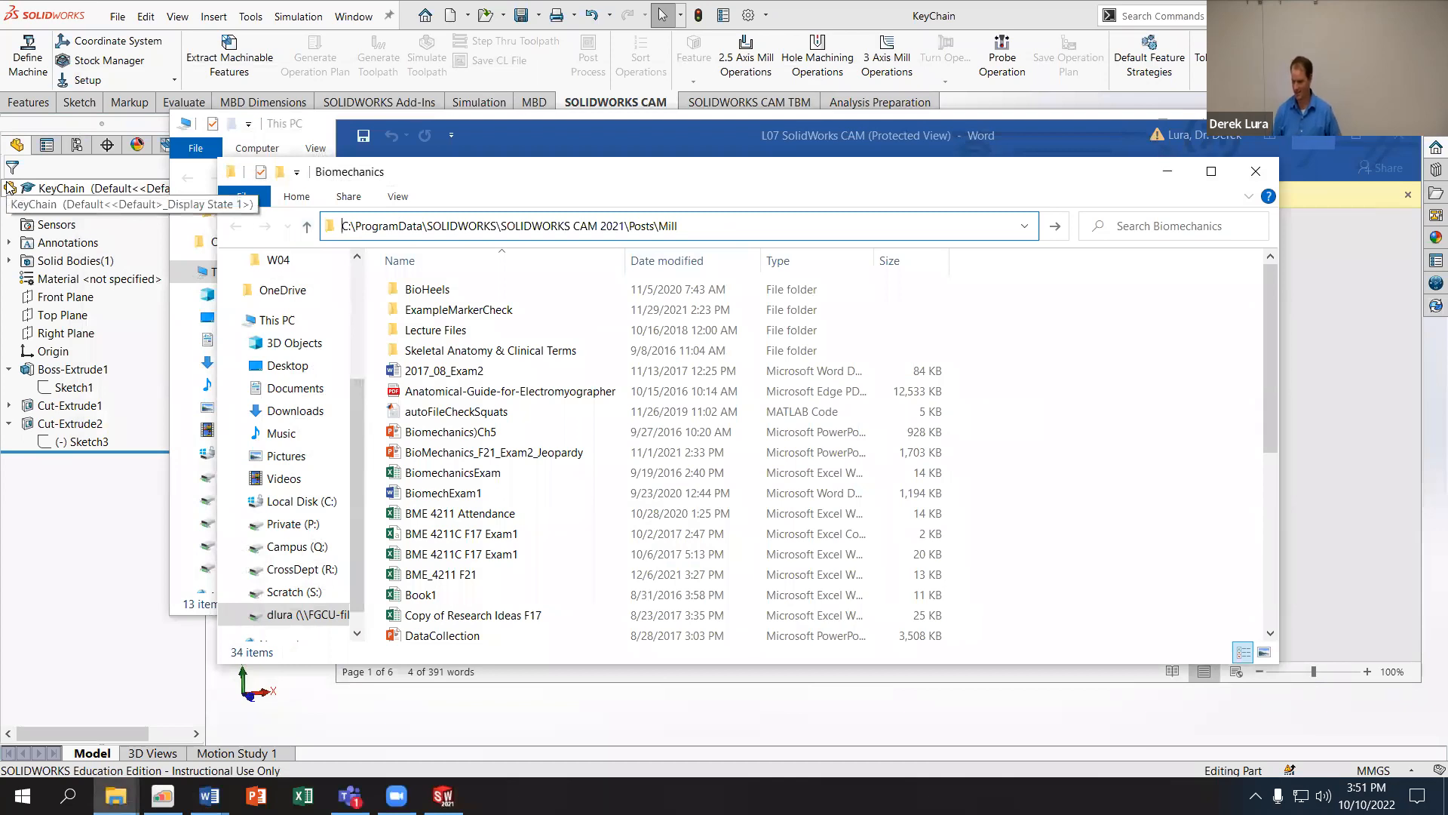
key(Return)
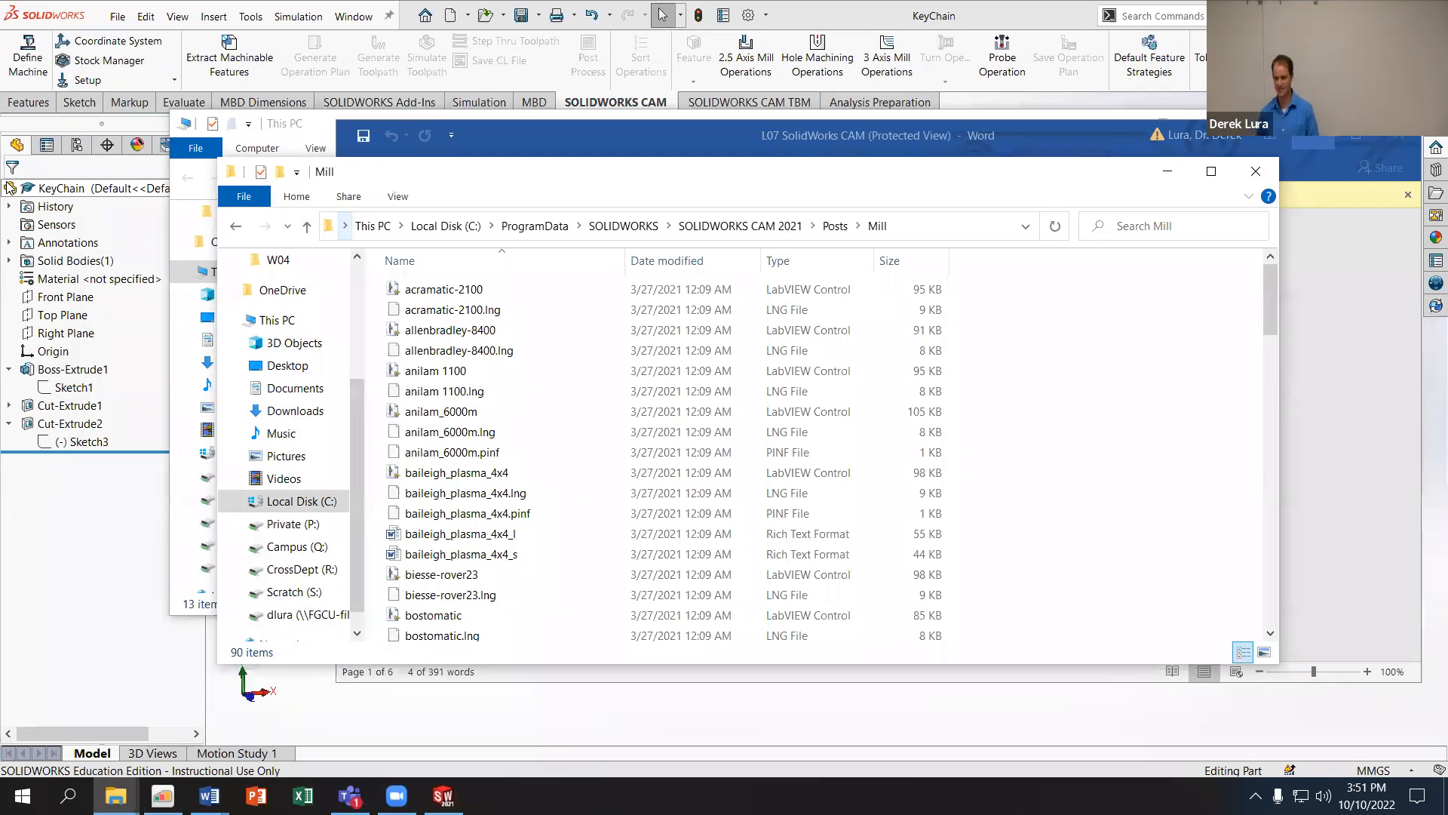
Step: Go up to Local Disk (C:) and turn on the display of hidden items to reveal the ProgramData folder
click(443, 226)
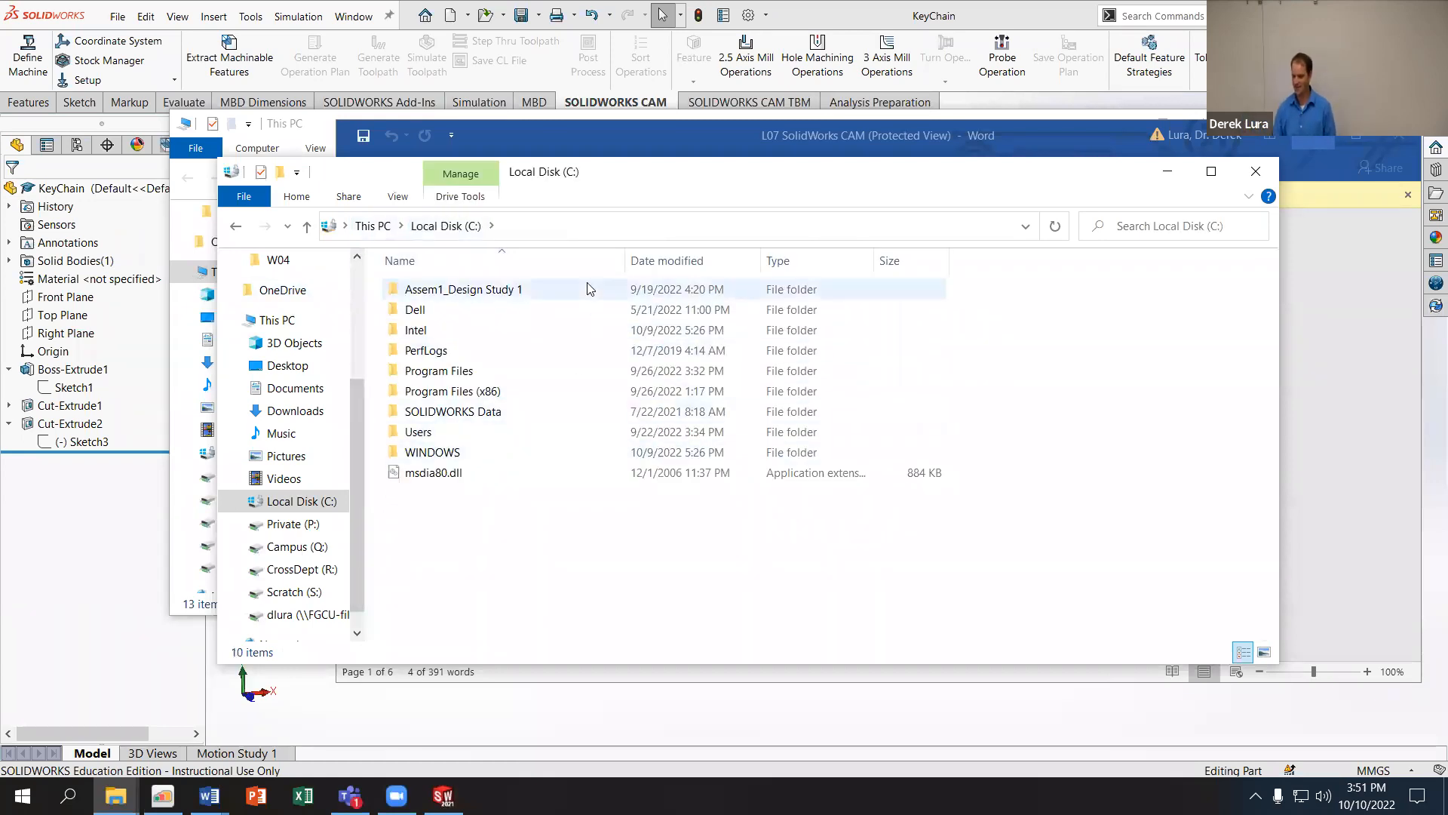
click(398, 198)
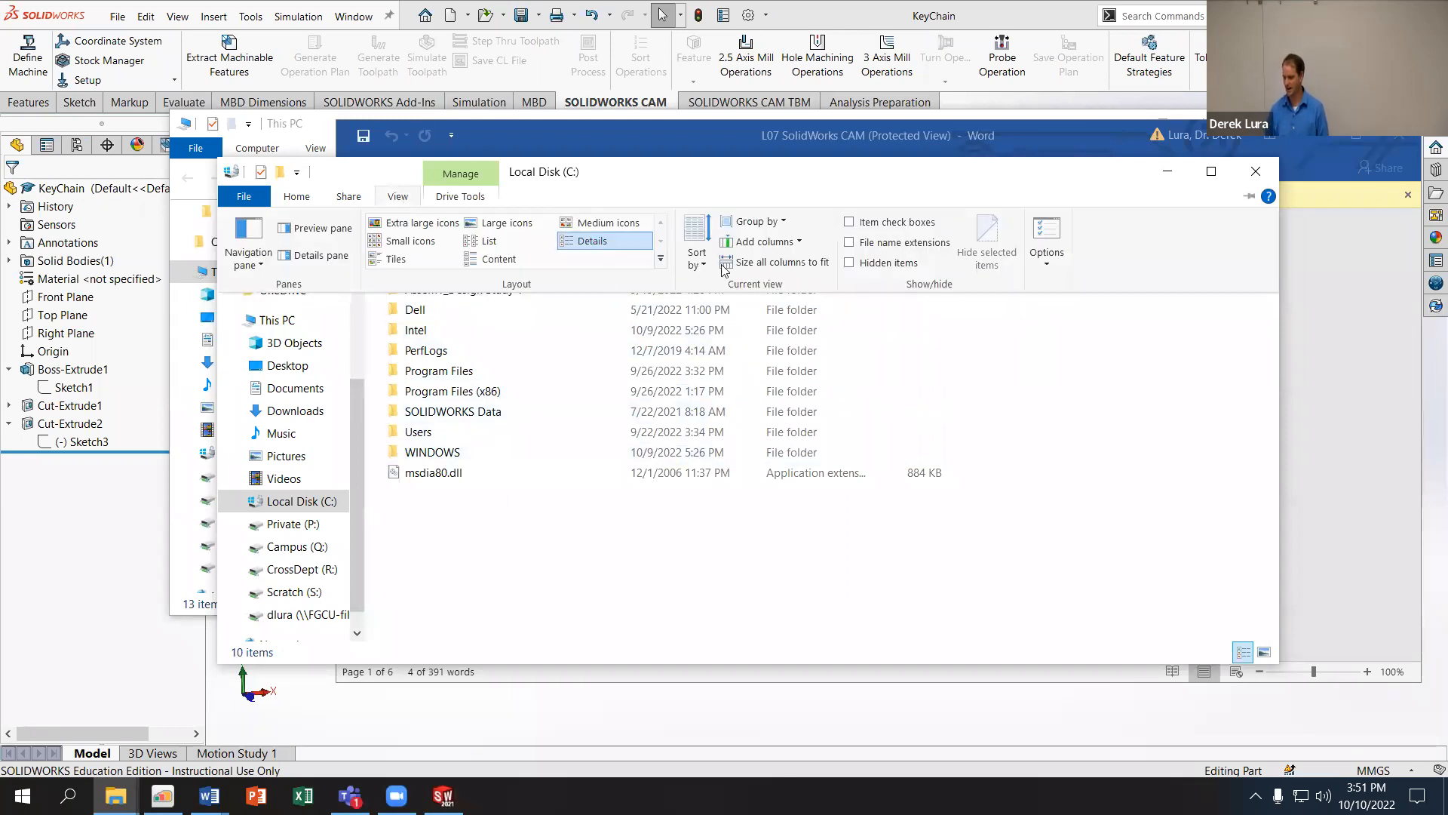
click(850, 262)
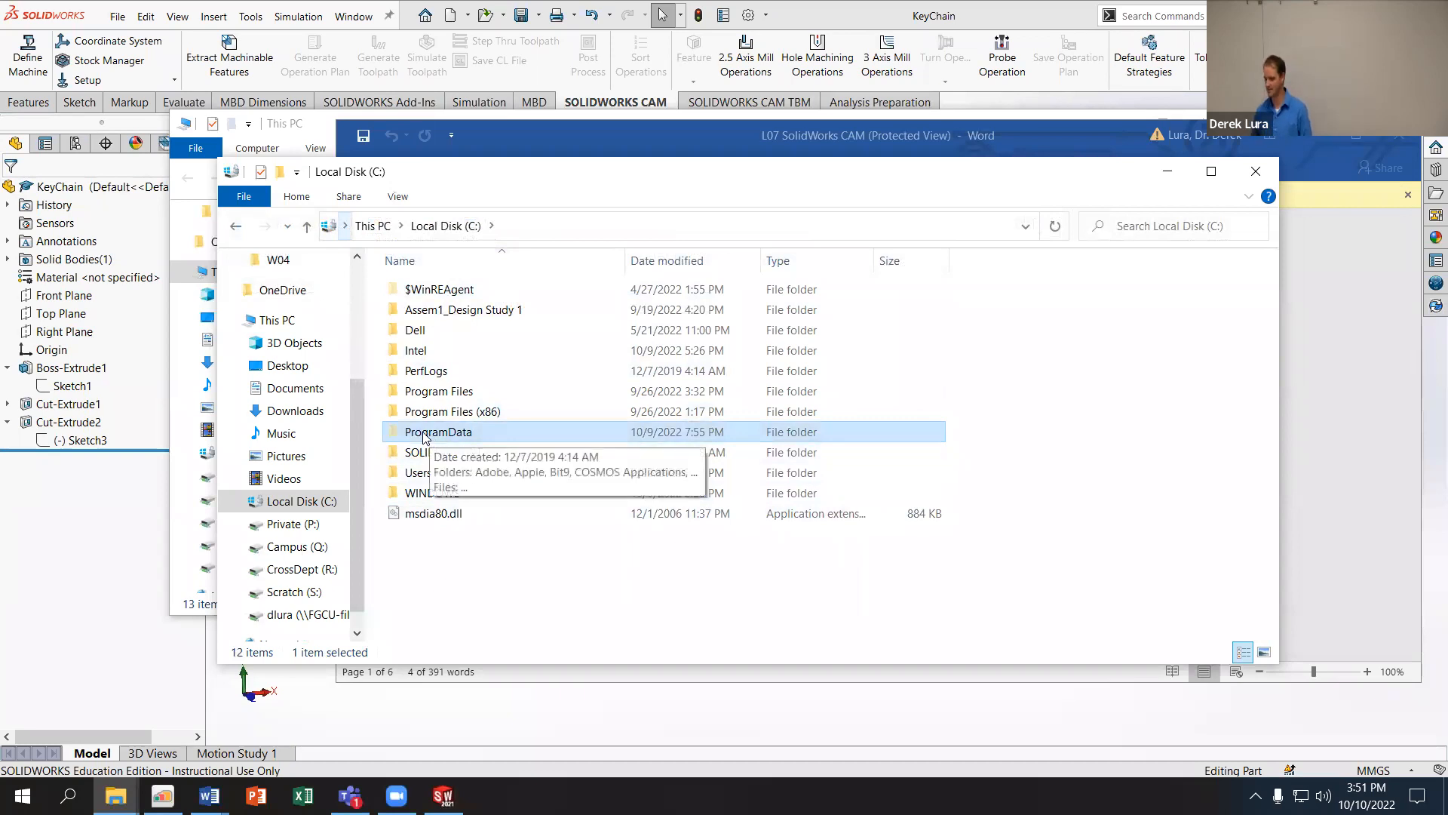
Step: Move the This PC window aside and take the Local Disk (C:) window back to C:\ProgramData\SOLIDWORKS\SOLIDWORKS CAM 2021\Posts\Mill
click(302, 114)
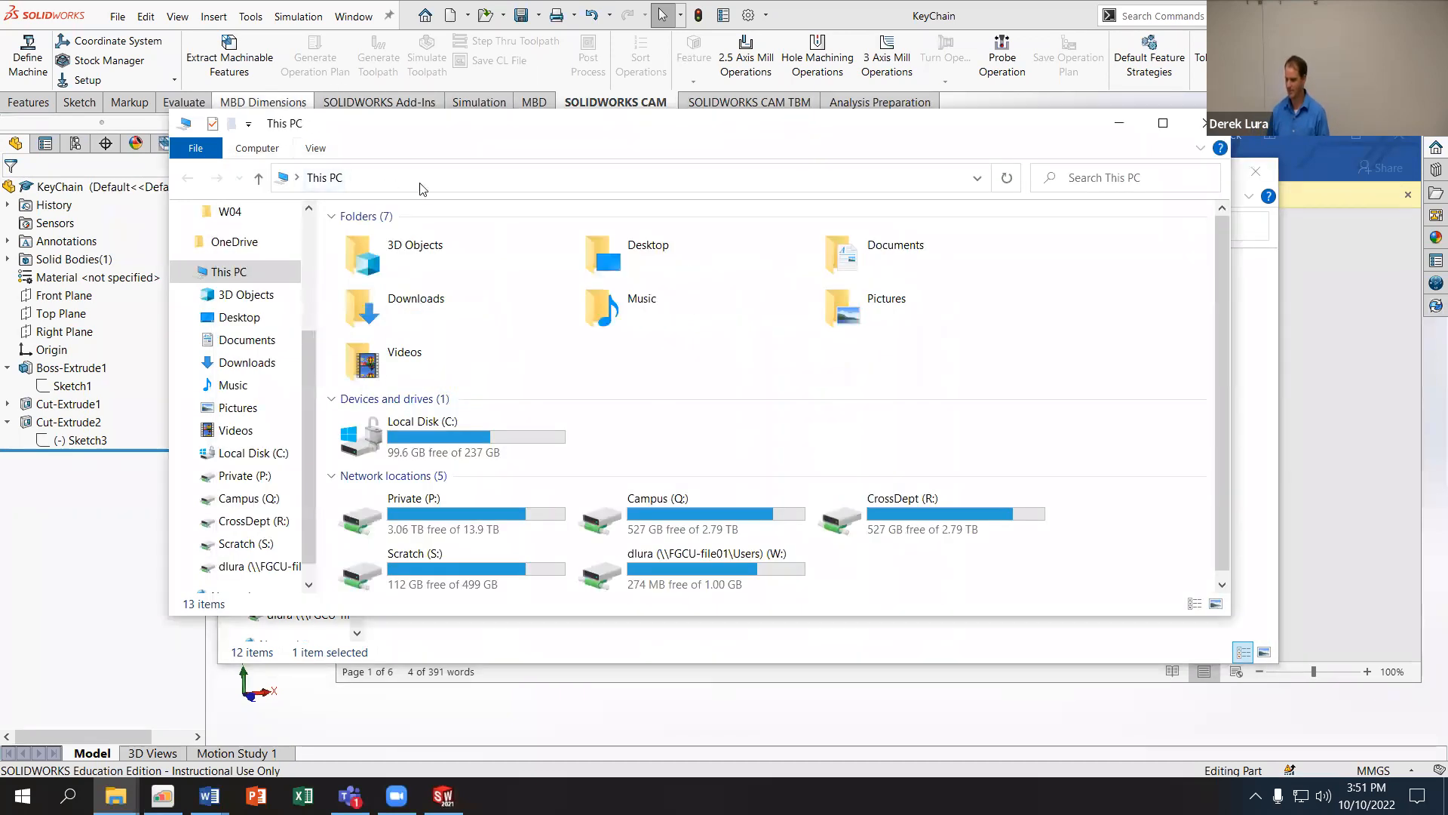
drag(642, 133, 534, 91)
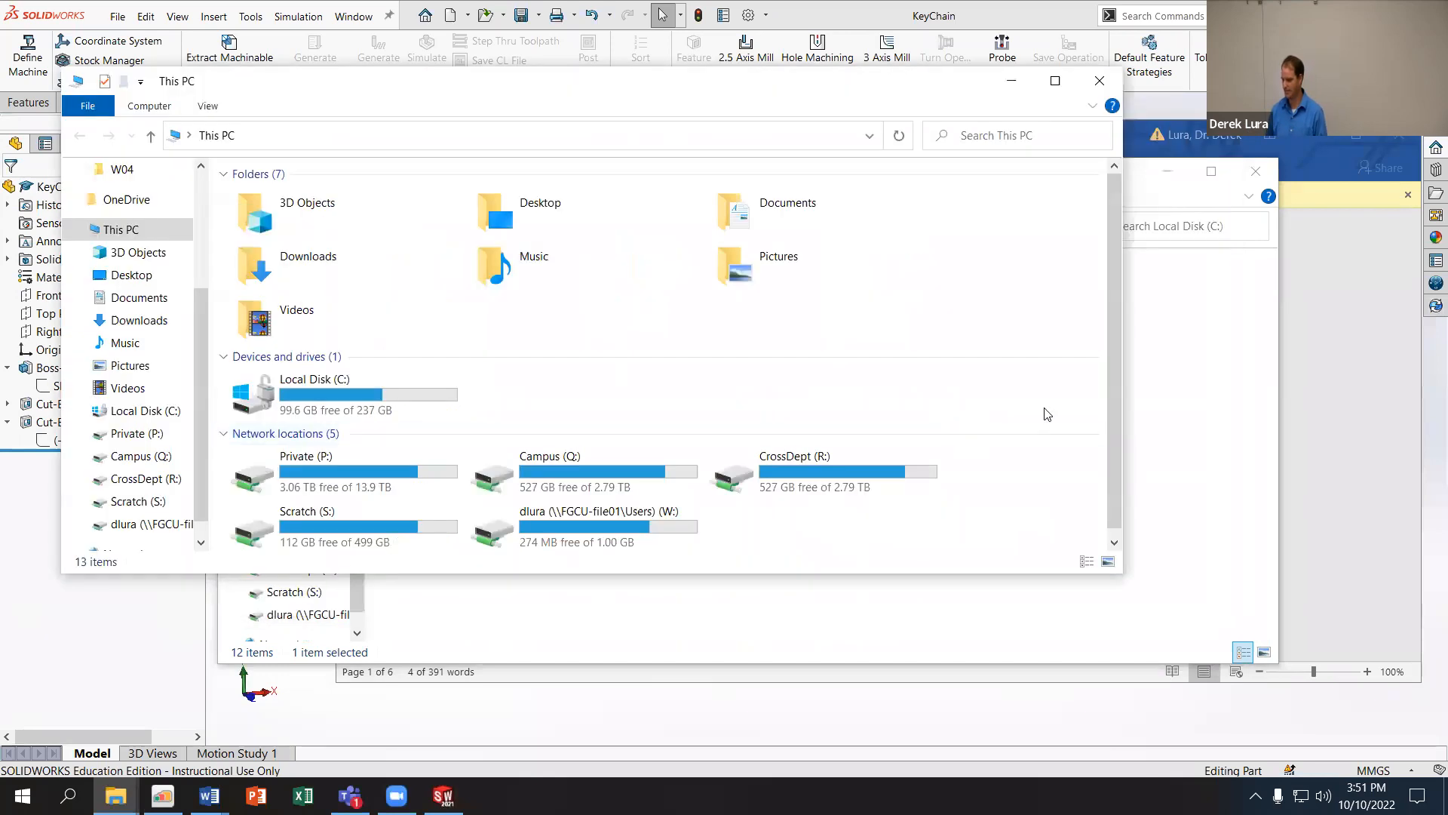
click(1169, 338)
click(501, 226)
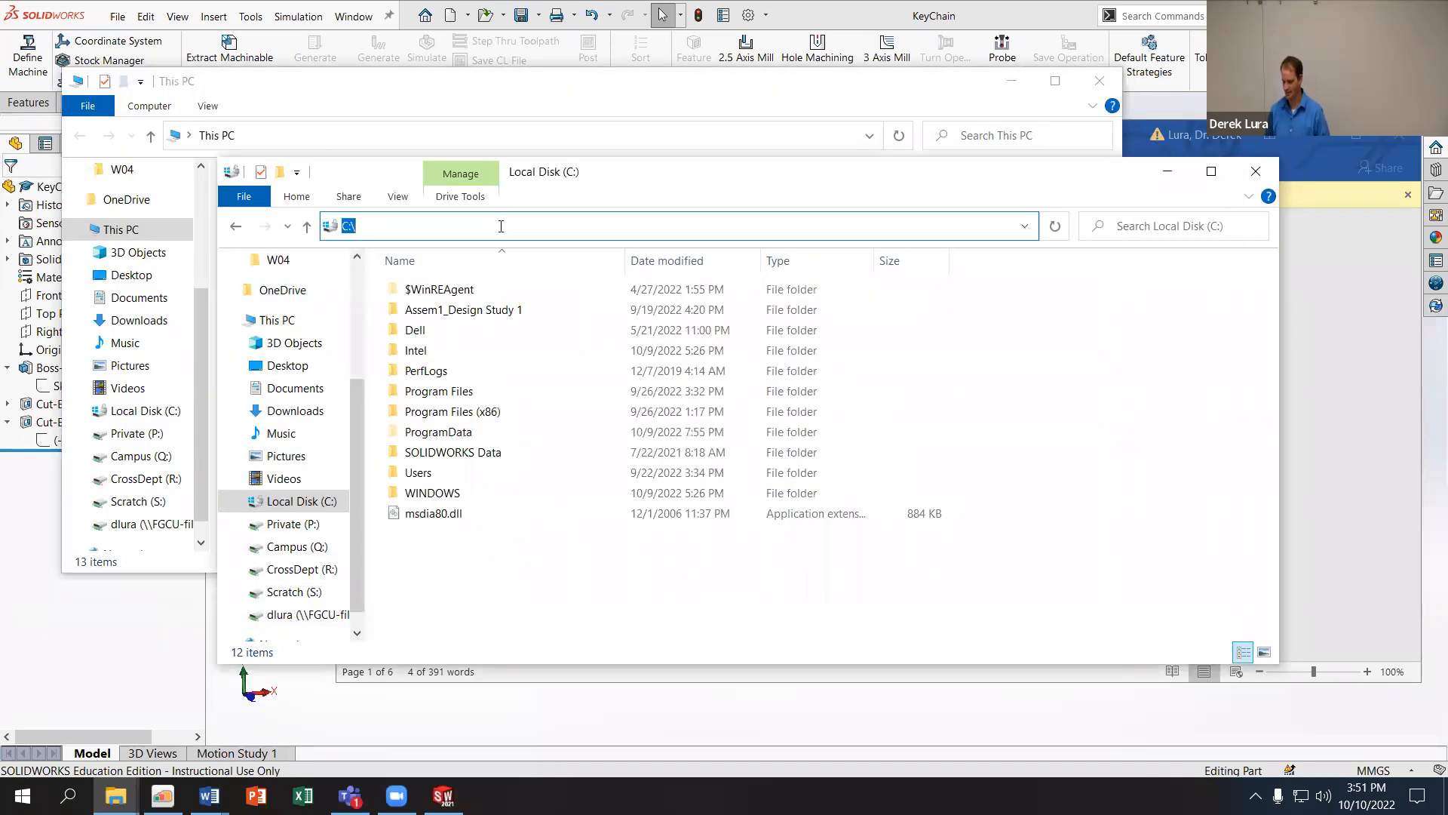
text(C:\ProgramData\SOLIDWORKS\SOLIDWORKS CAM 2021\Posts\Mill)
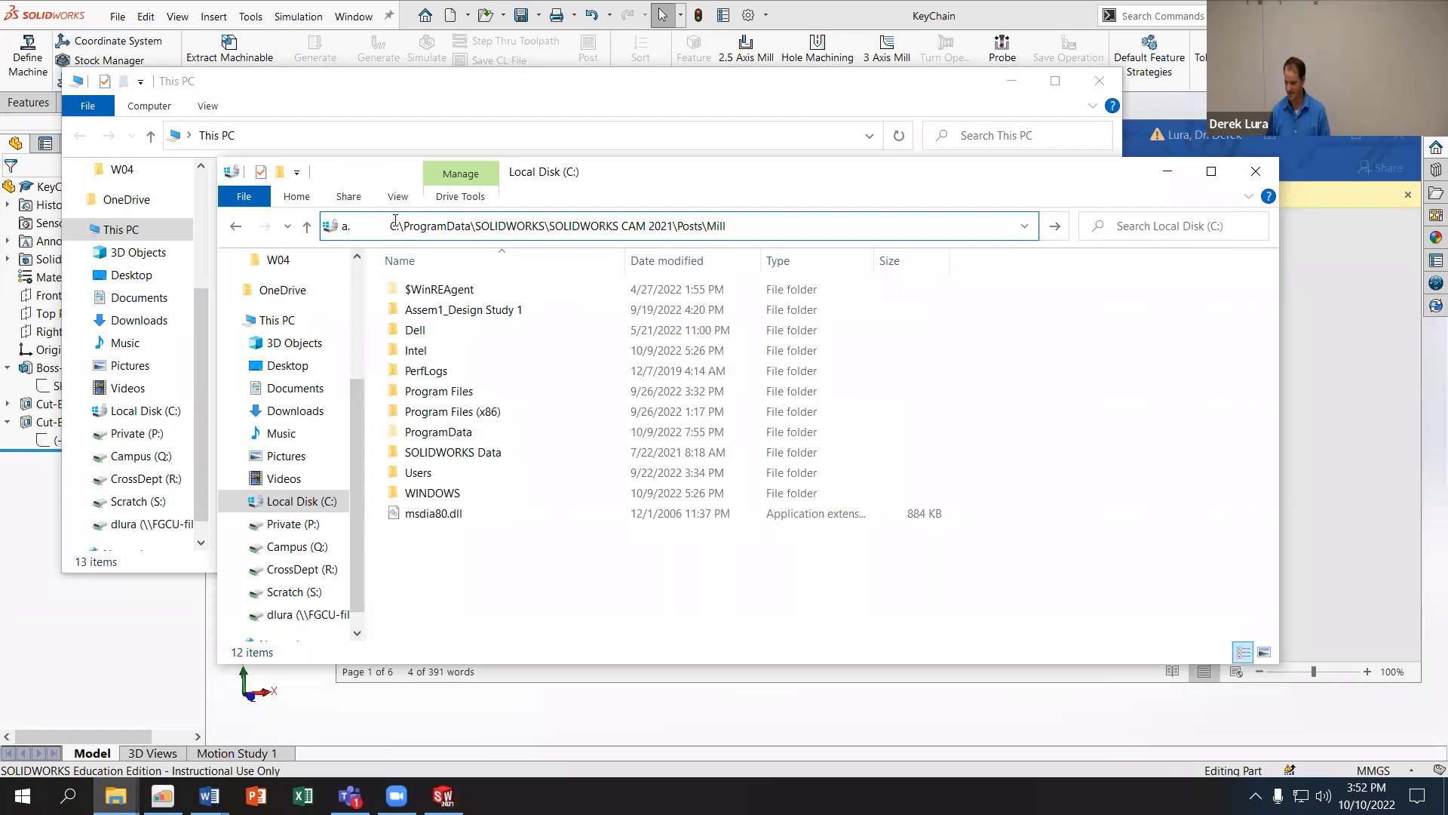
key(Return)
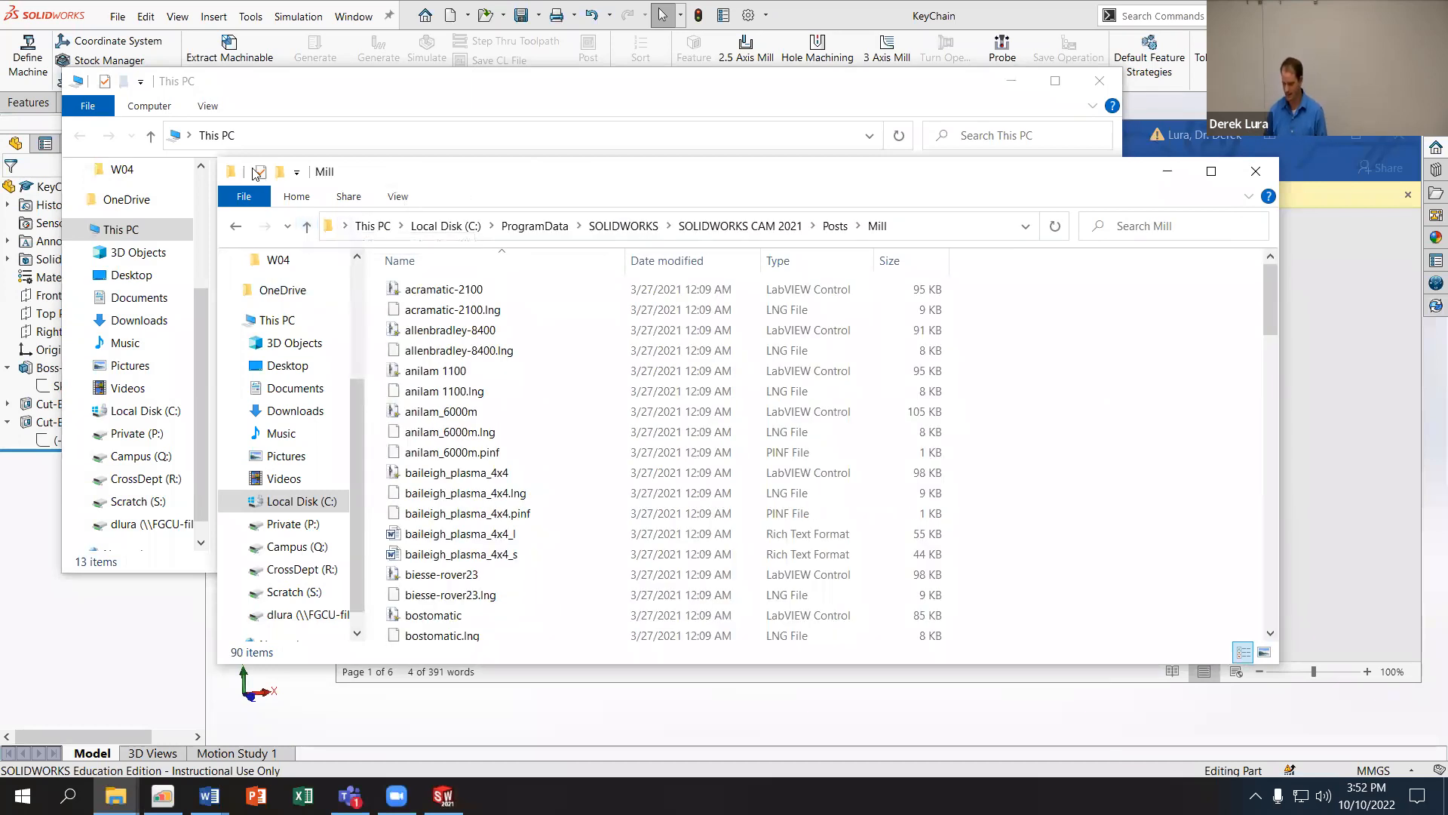
Step: Open the CARBIDE_3D_GRBL_CONTROL archive from Downloads in the This PC window and arrange it beside the Mill folder window, with Word out of the way
drag(405, 177, 242, 172)
click(643, 93)
drag(643, 93, 639, 96)
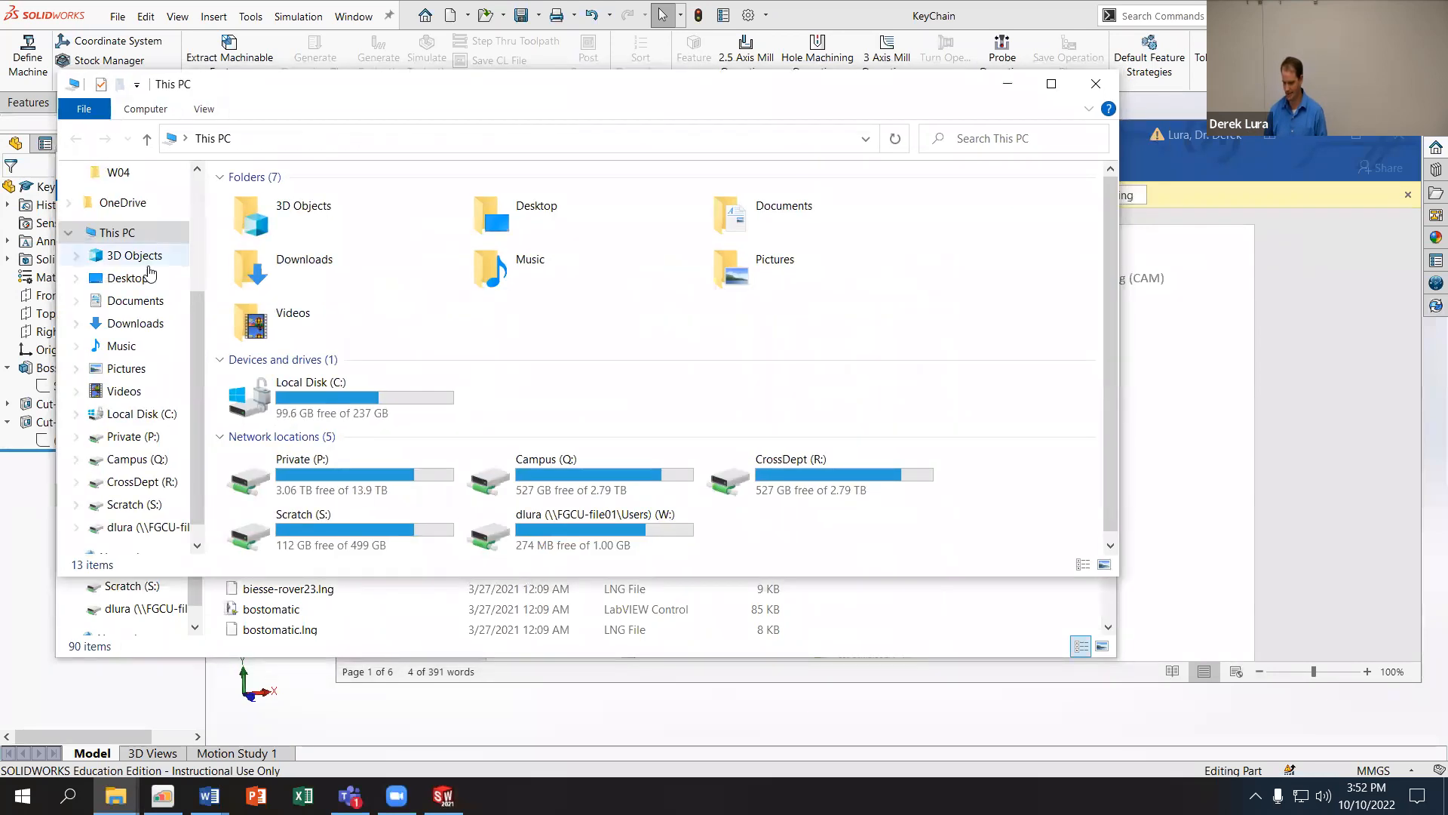
click(140, 322)
double_click(336, 244)
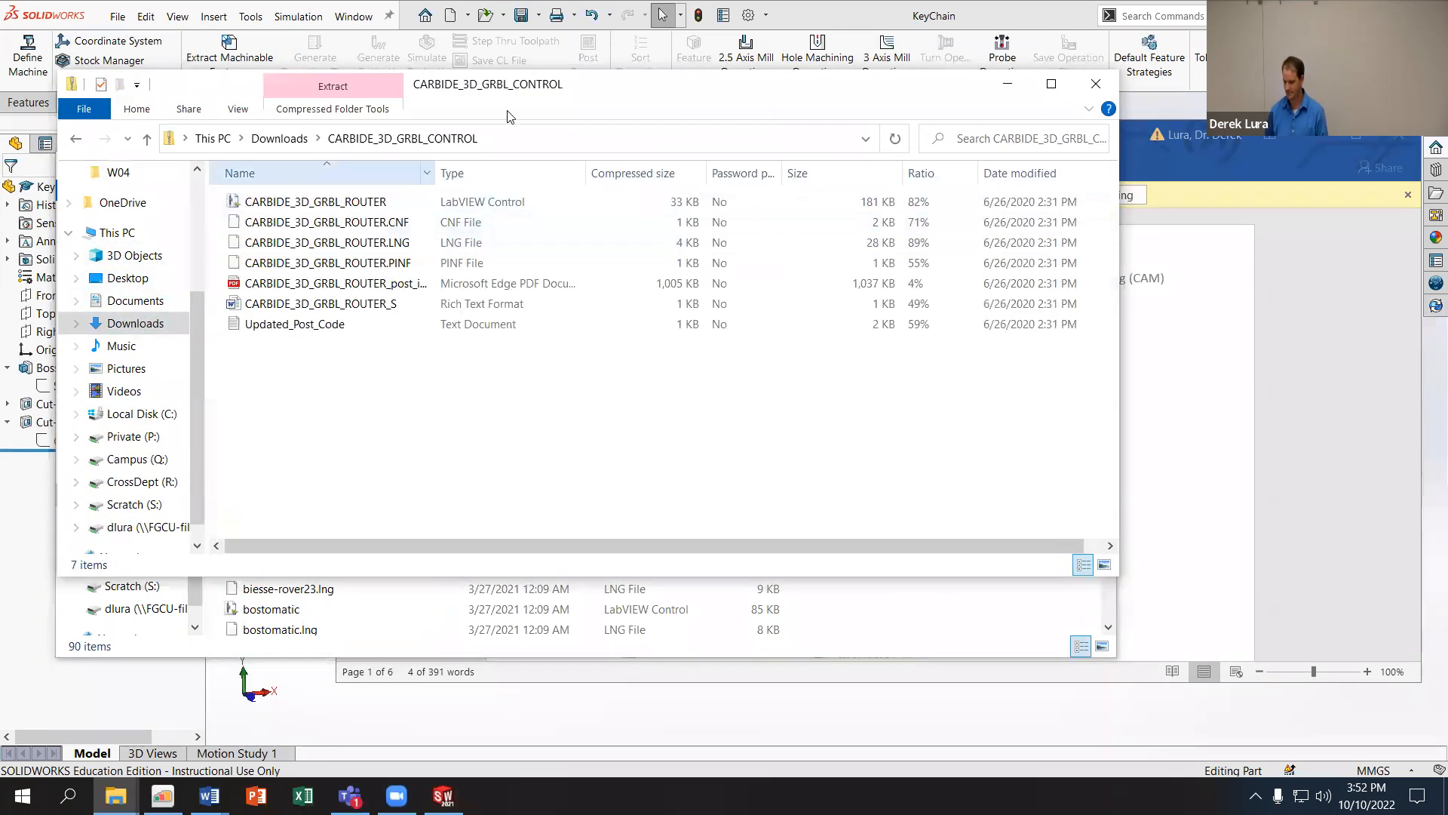
drag(962, 98, 1384, 99)
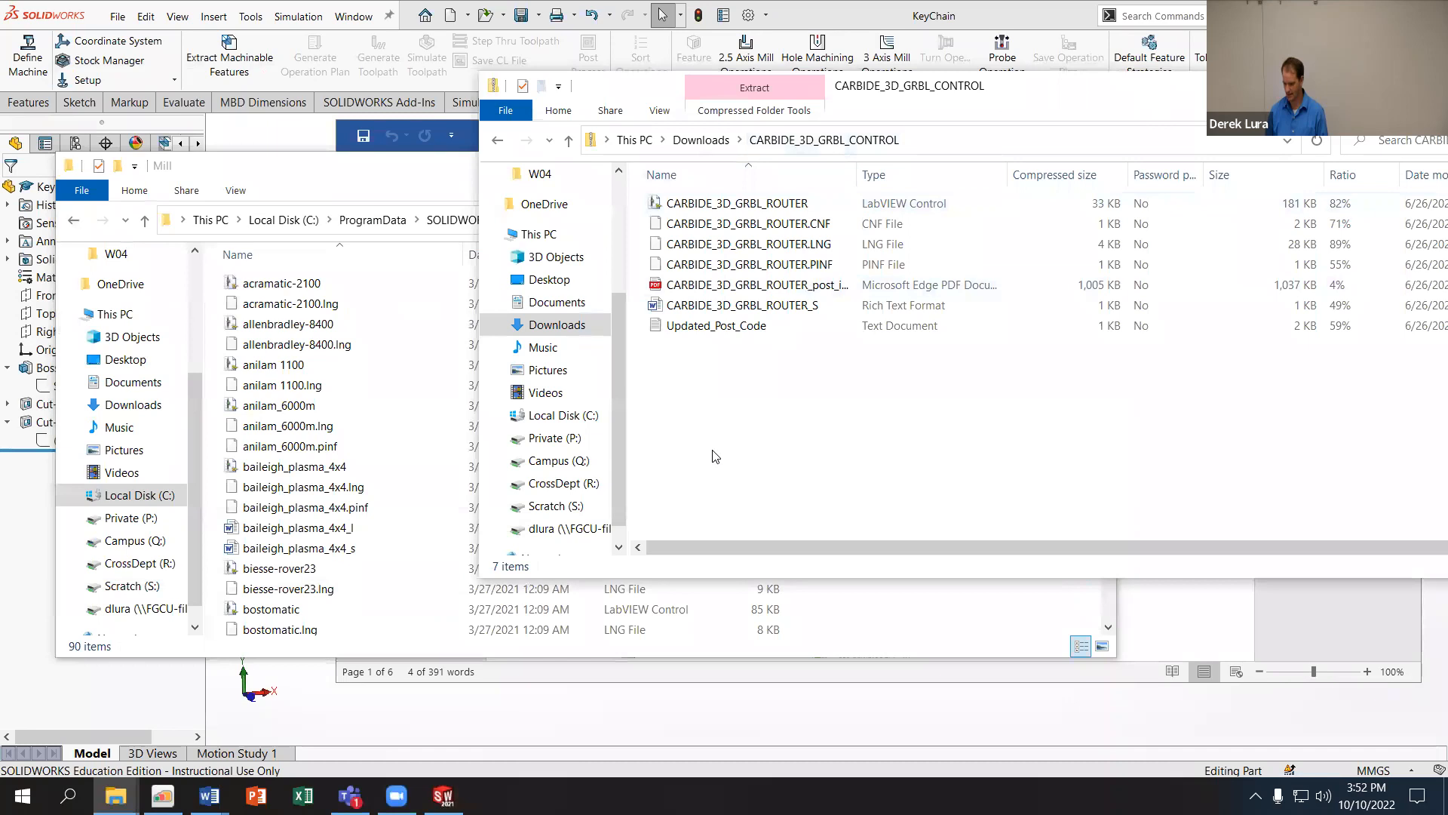
click(1167, 627)
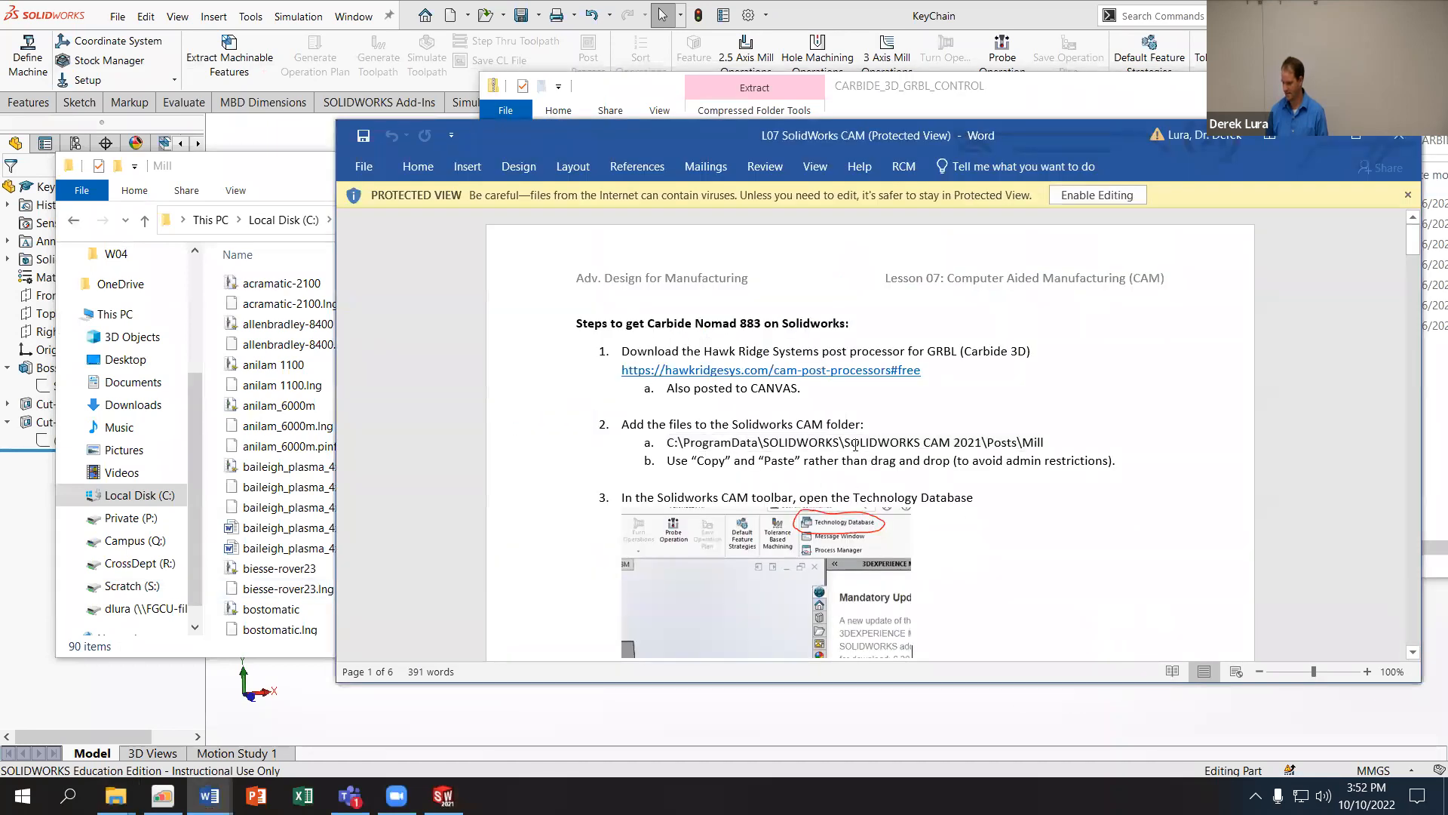
click(1313, 135)
Step: Copy all files from the CARBIDE_3D_GRBL_CONTROL archive into the Mill posts folder and check the folder's file list
drag(892, 448, 720, 207)
right_click(720, 207)
click(762, 265)
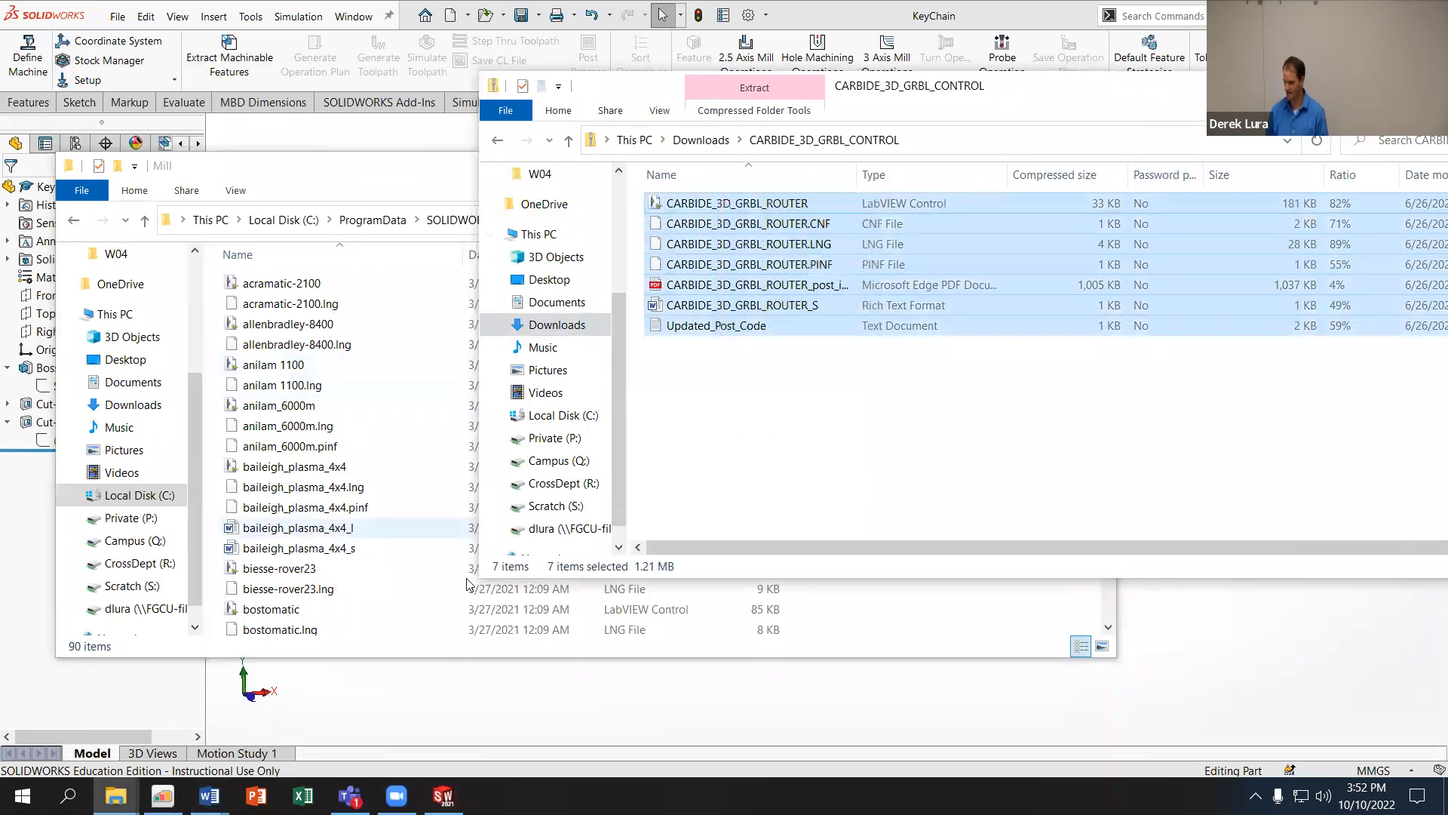
click(975, 603)
right_click(927, 537)
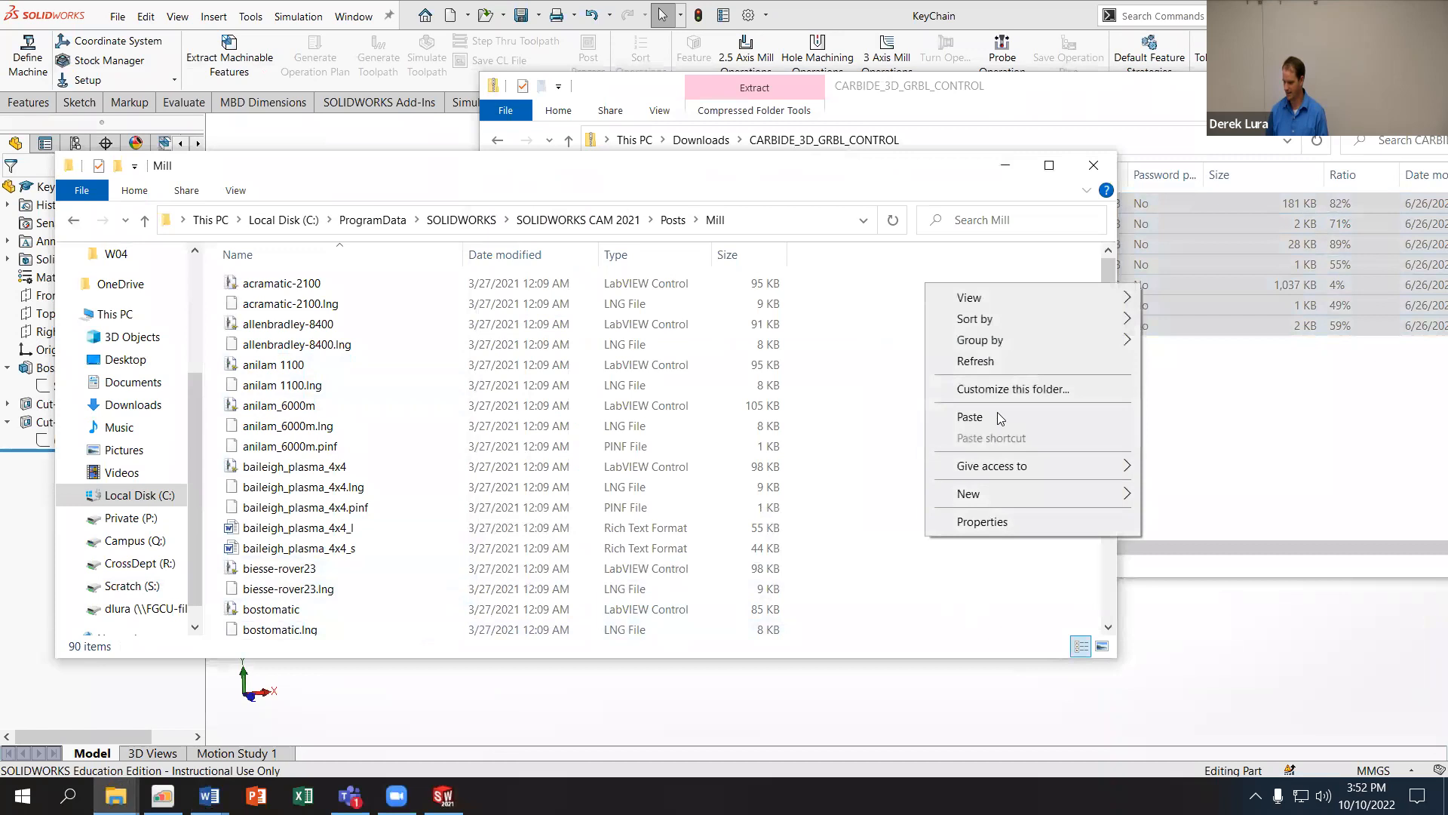
click(969, 417)
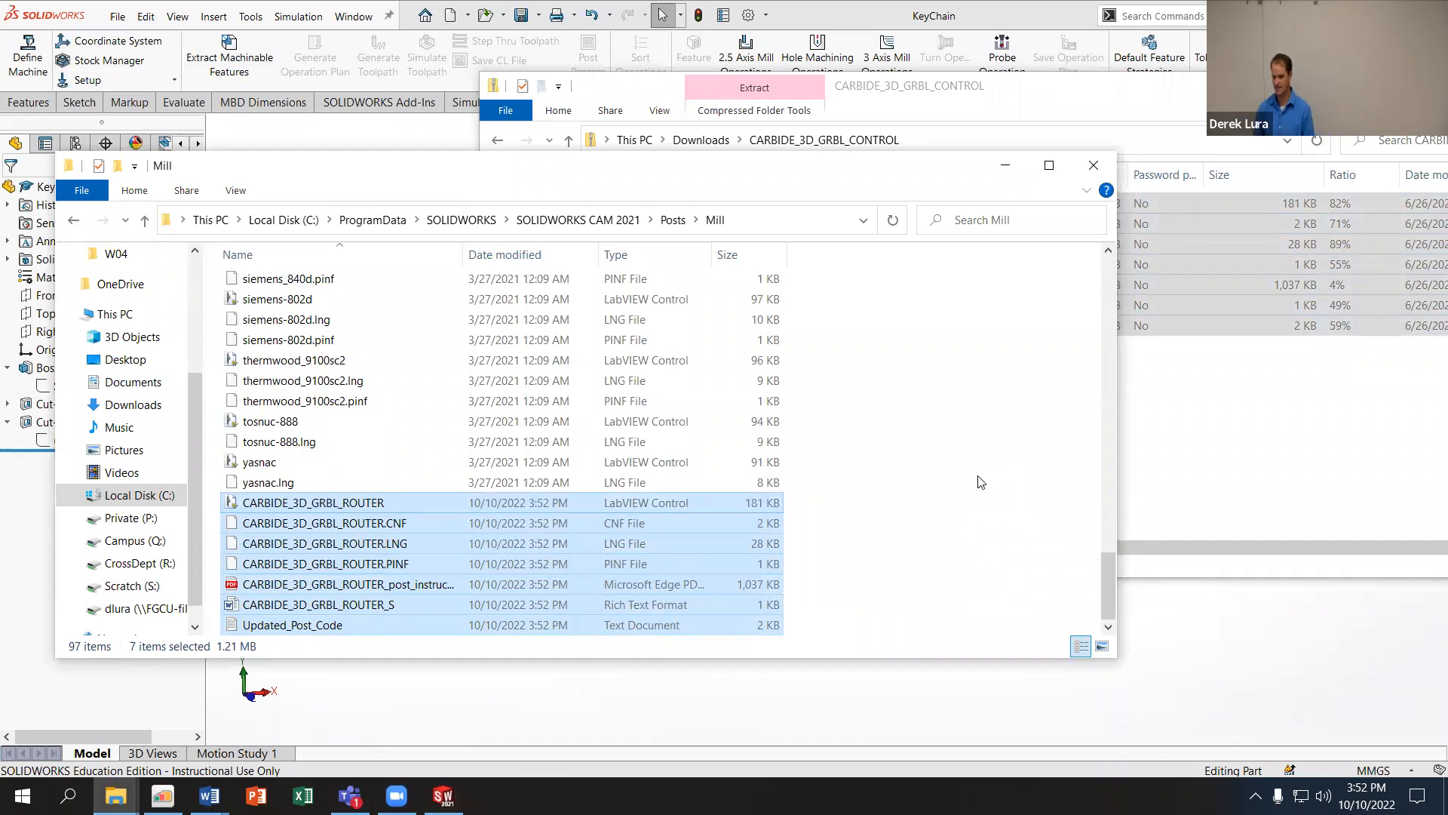
scroll(362, 414, up, 8)
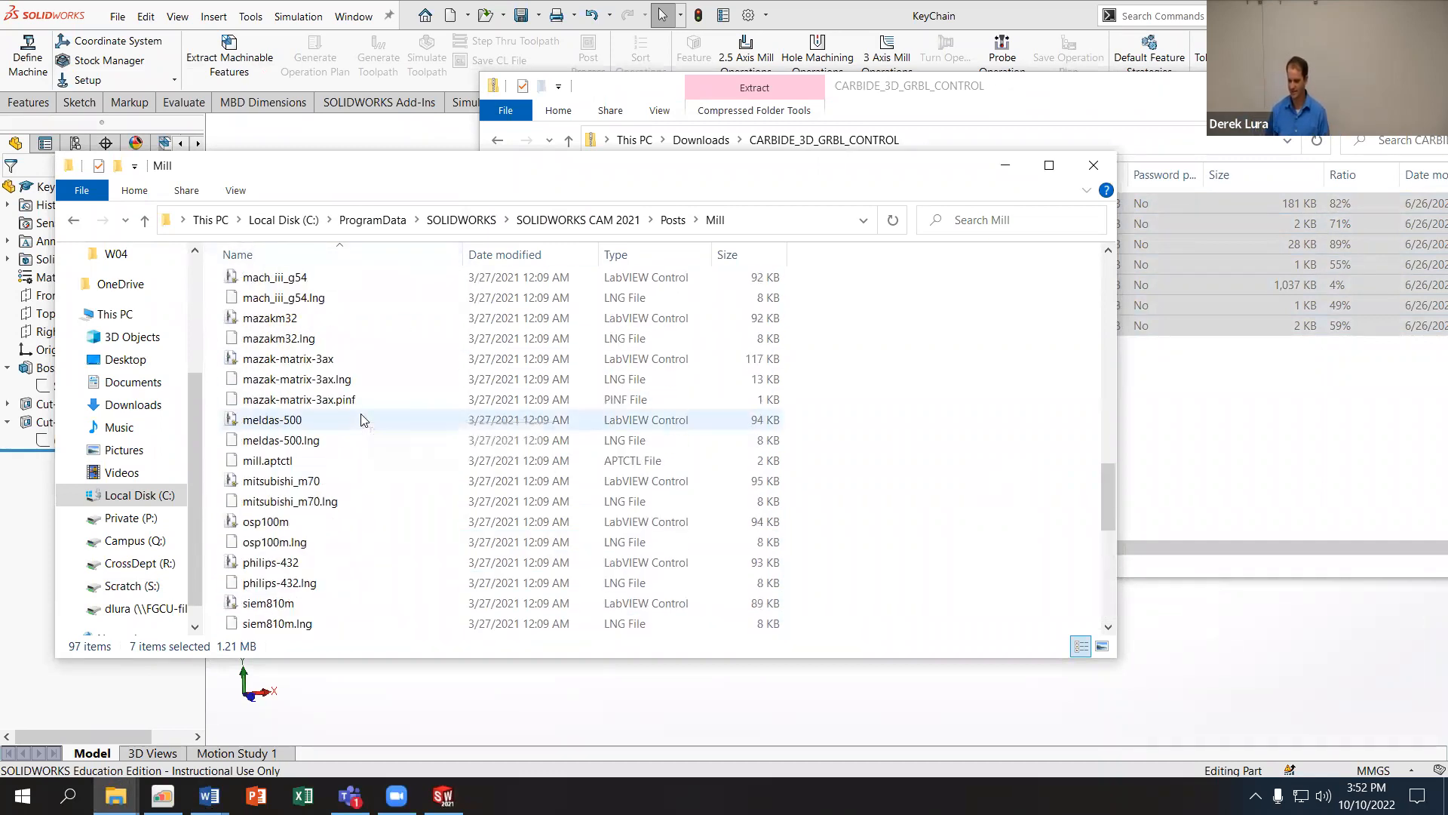
scroll(362, 420, up, 1)
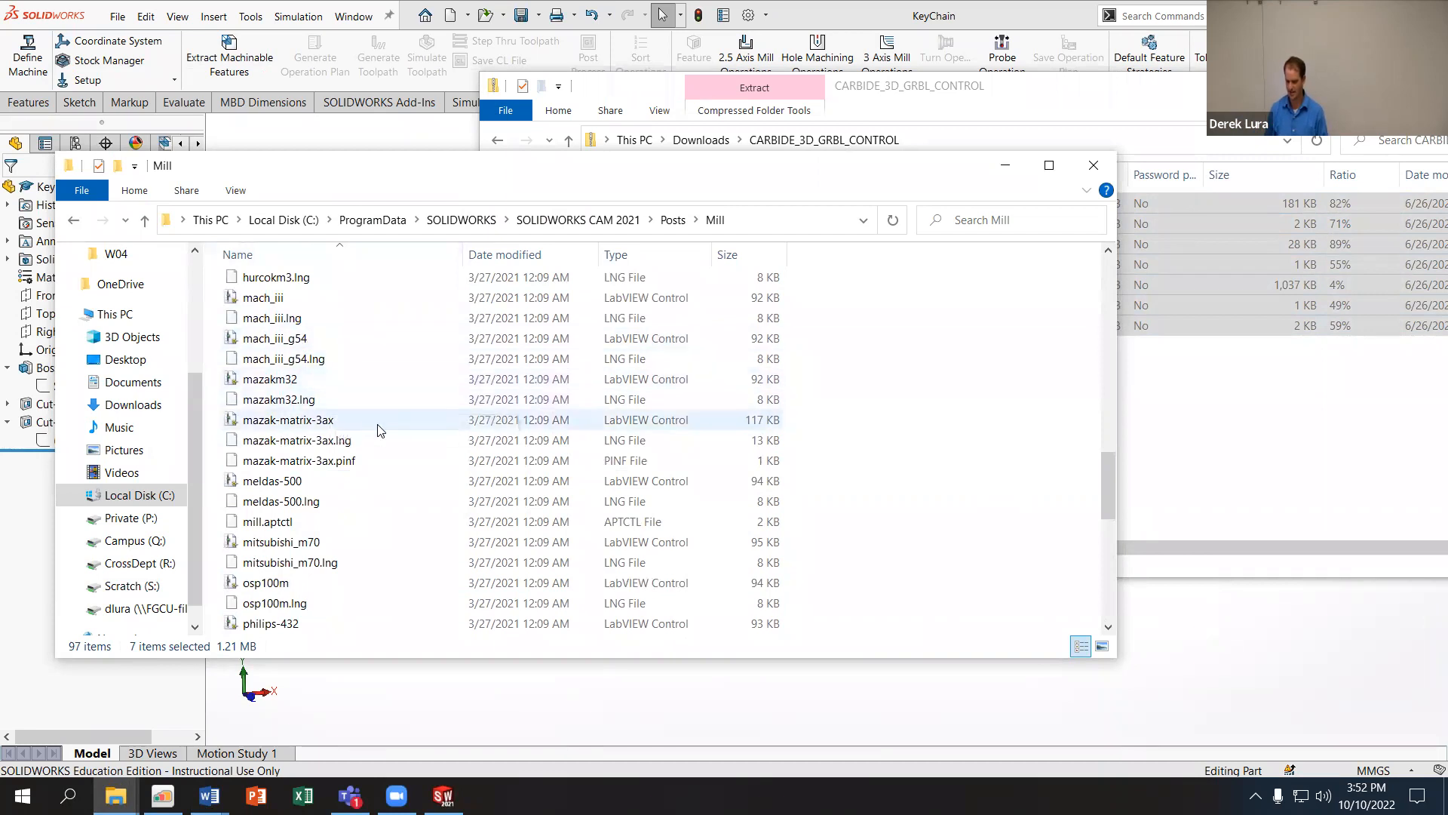
scroll(377, 427, down, 9)
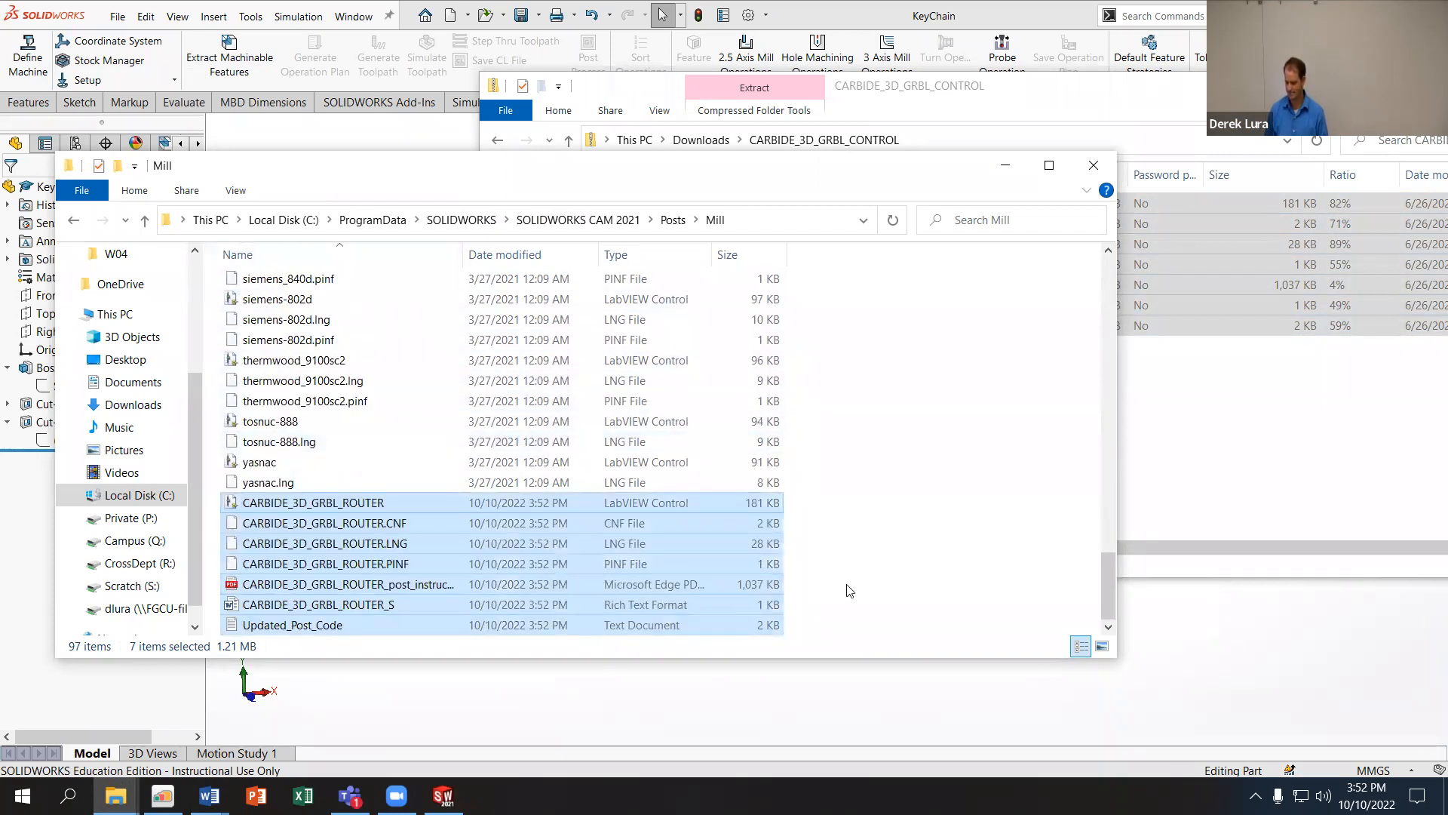
click(918, 566)
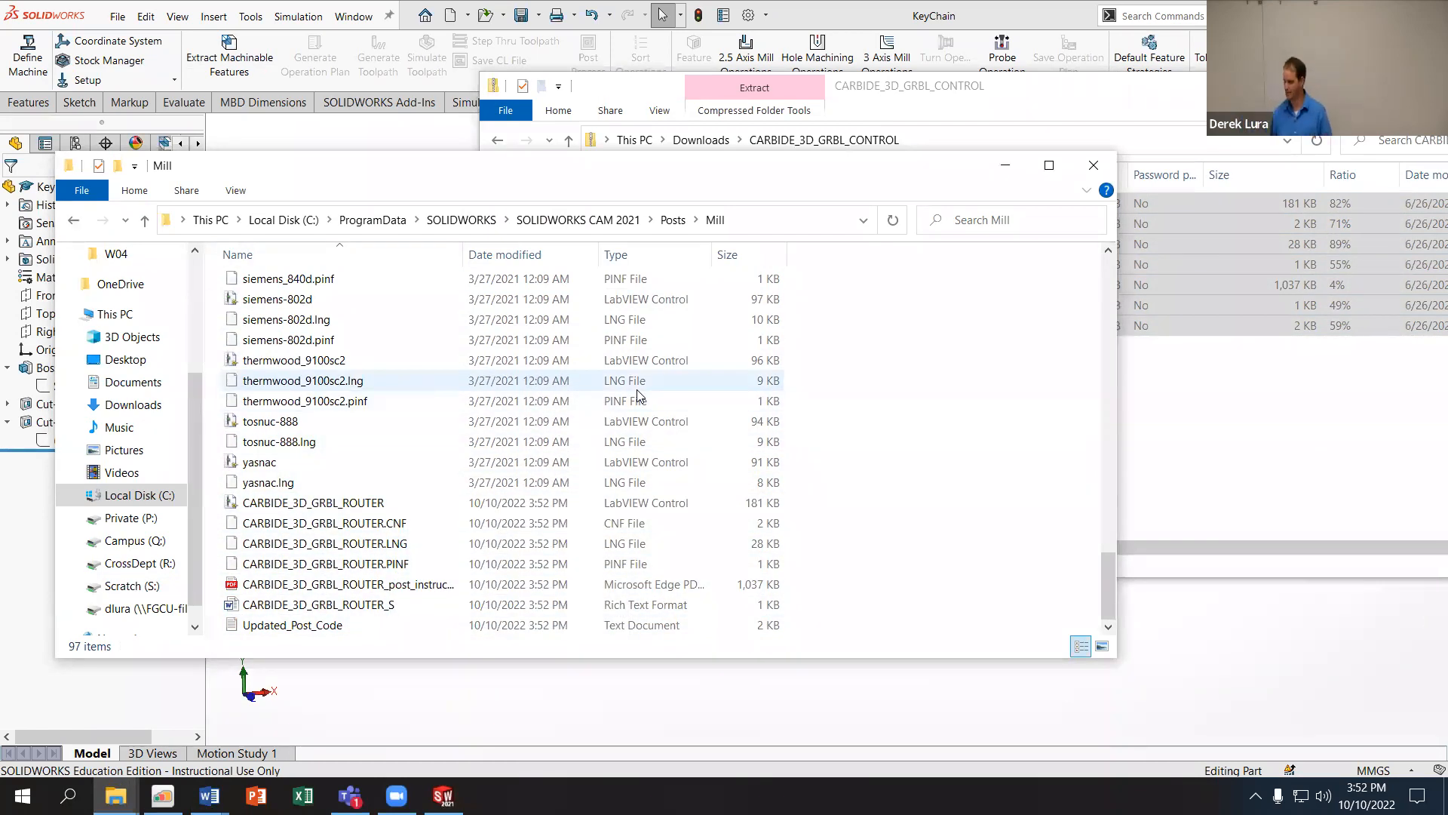
Step: Switch to the L07 SolidWorks CAM document and read steps 3 and 4 on opening the Technology Database and copying a machine
click(210, 796)
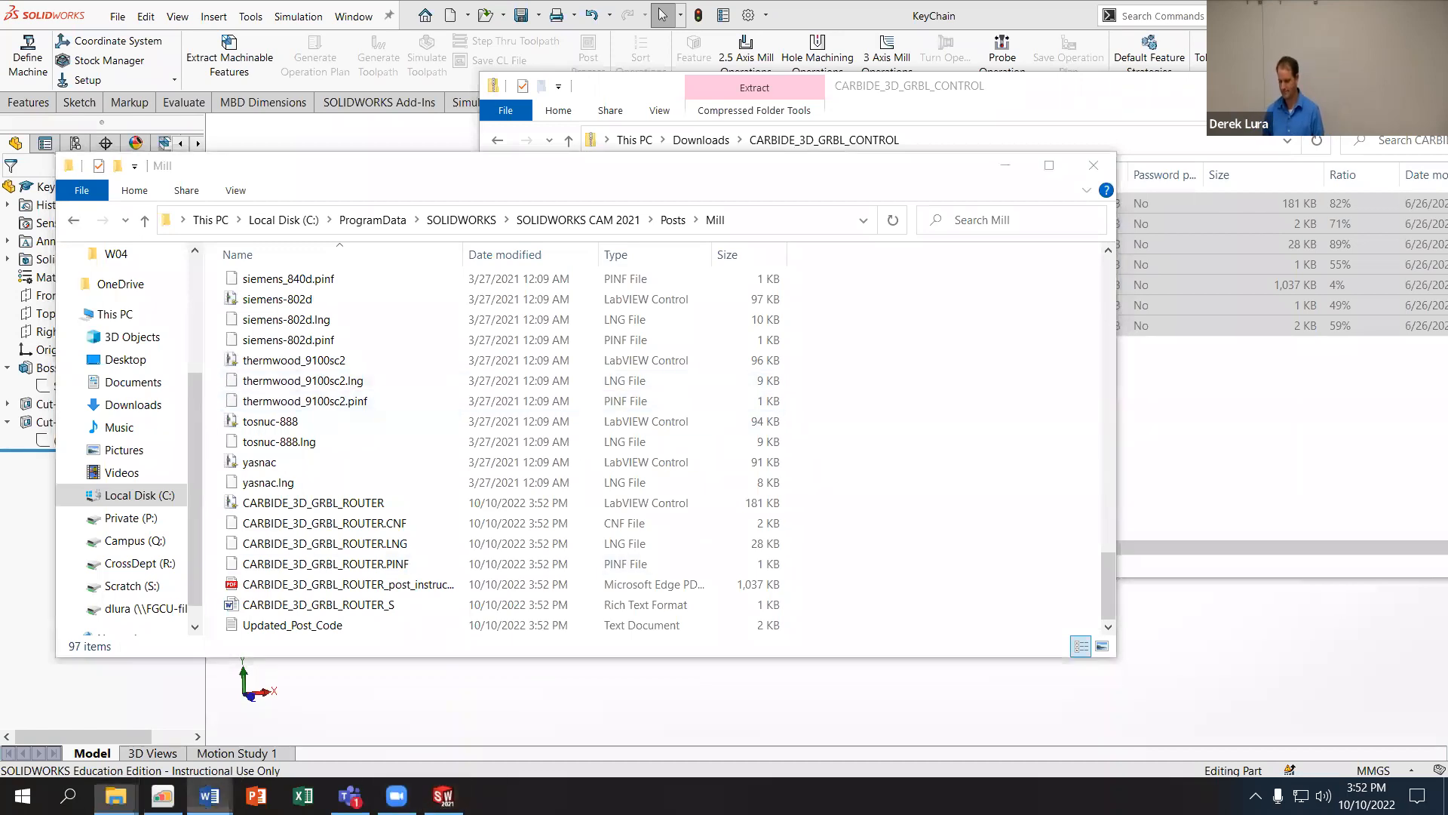
click(279, 741)
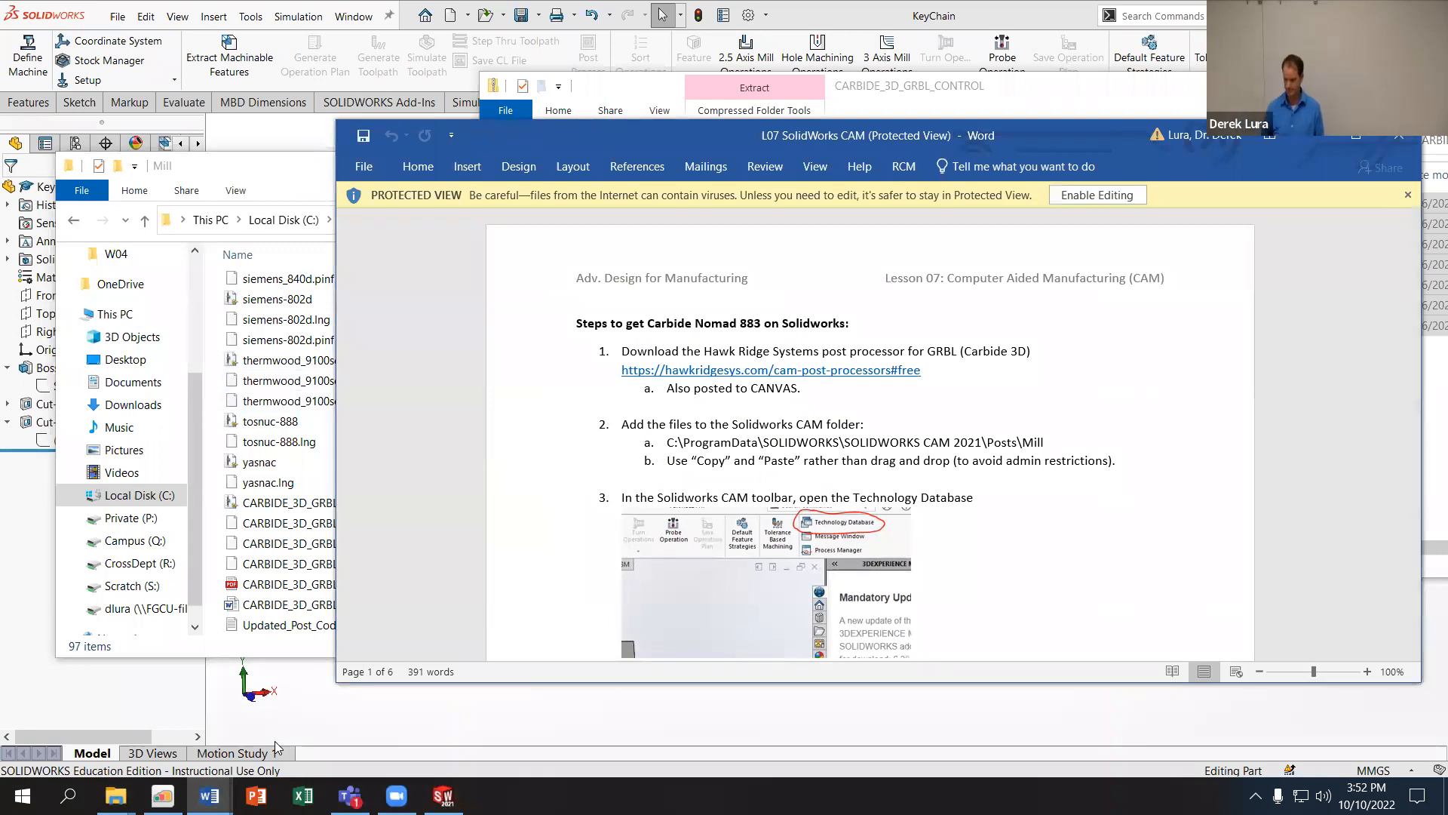
scroll(574, 386, down, 1)
scroll(525, 380, down, 2)
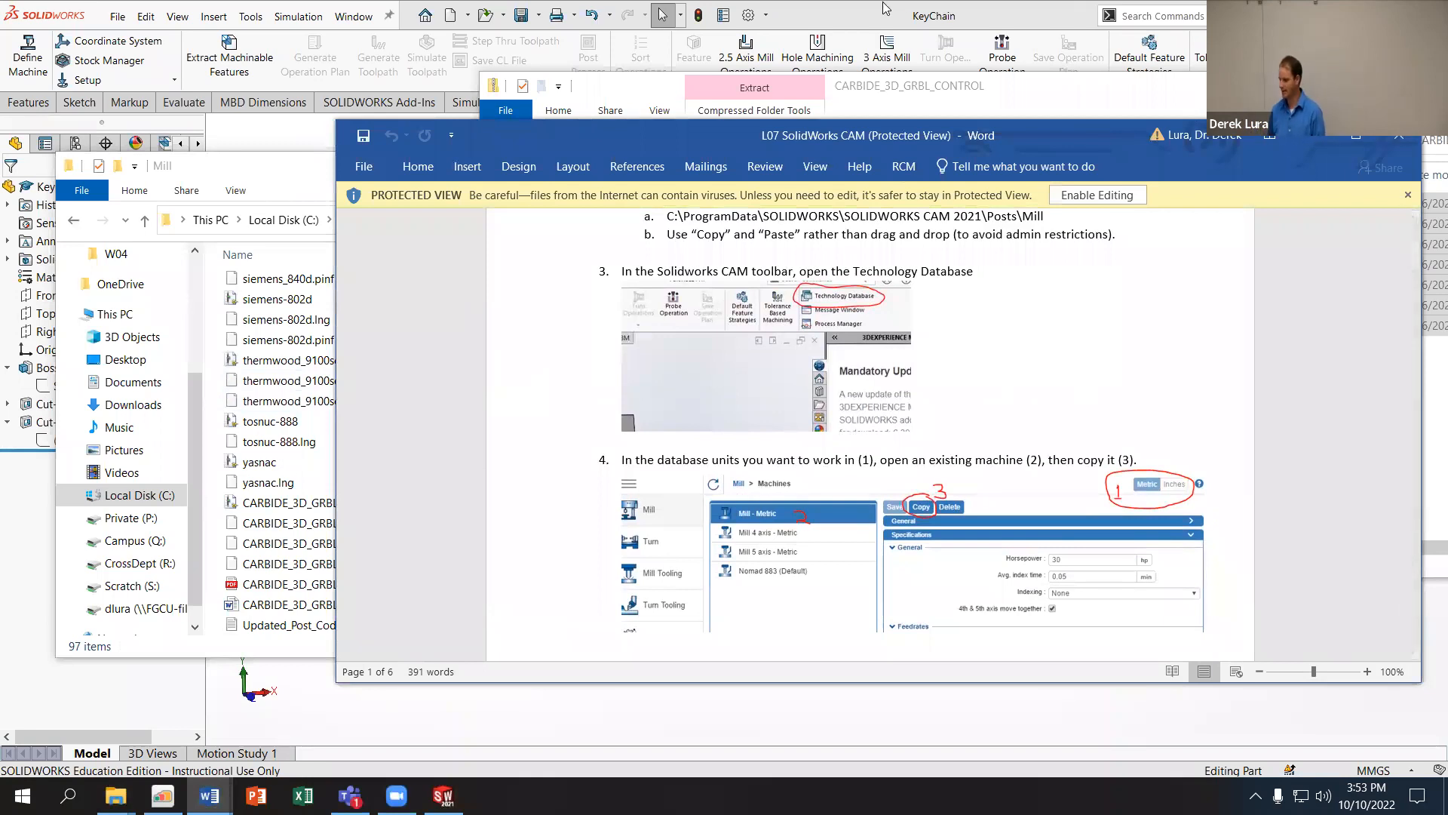
Step: Switch back to the KeyChain part in SOLIDWORKS and launch the SOLIDWORKS CAM Technology Database
key(alt+Tab)
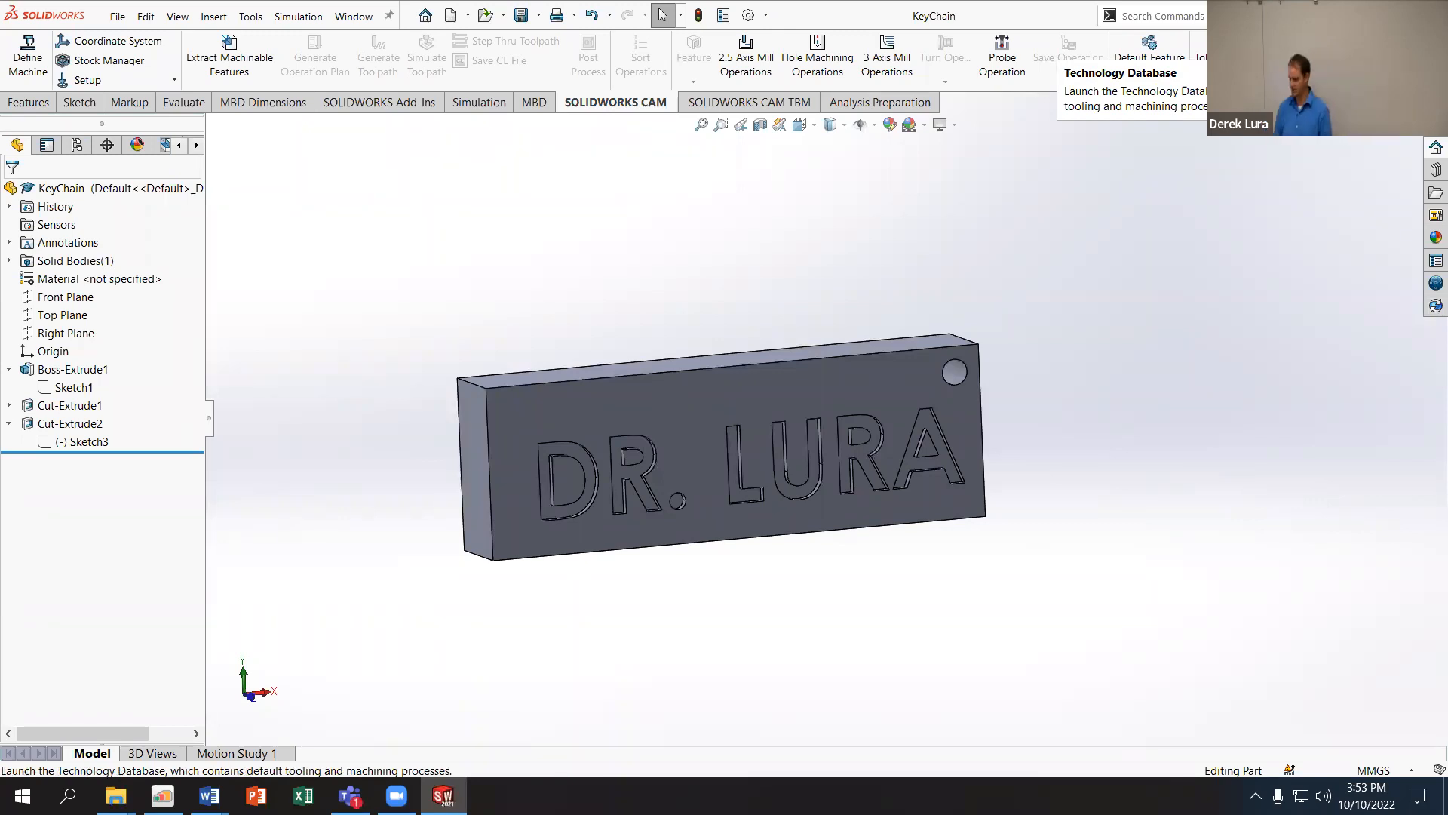
click(1351, 42)
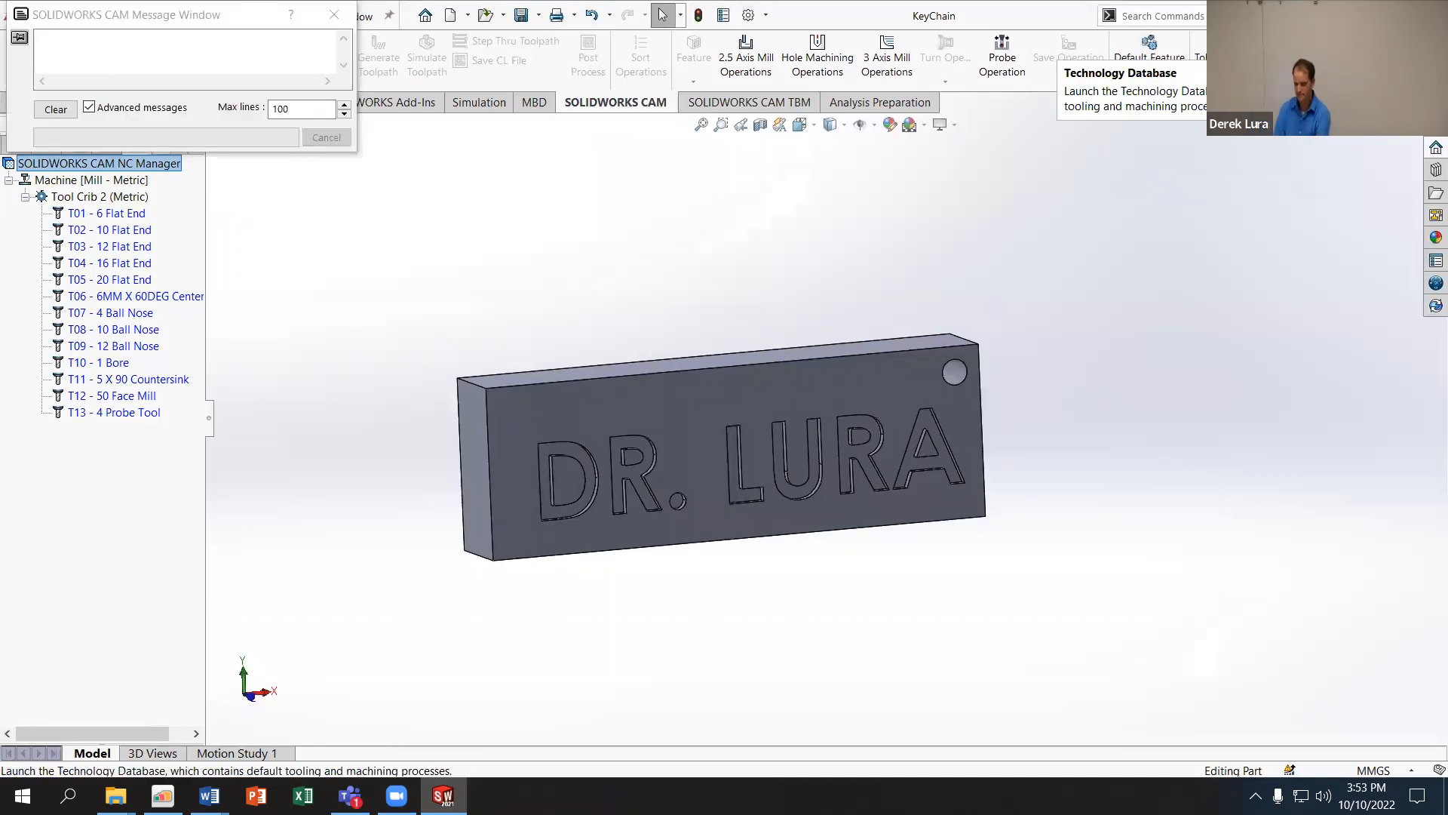
Step: Open the SOLIDWORKS CAM Technology Database and switch its mill data from metric to inches
click(1203, 46)
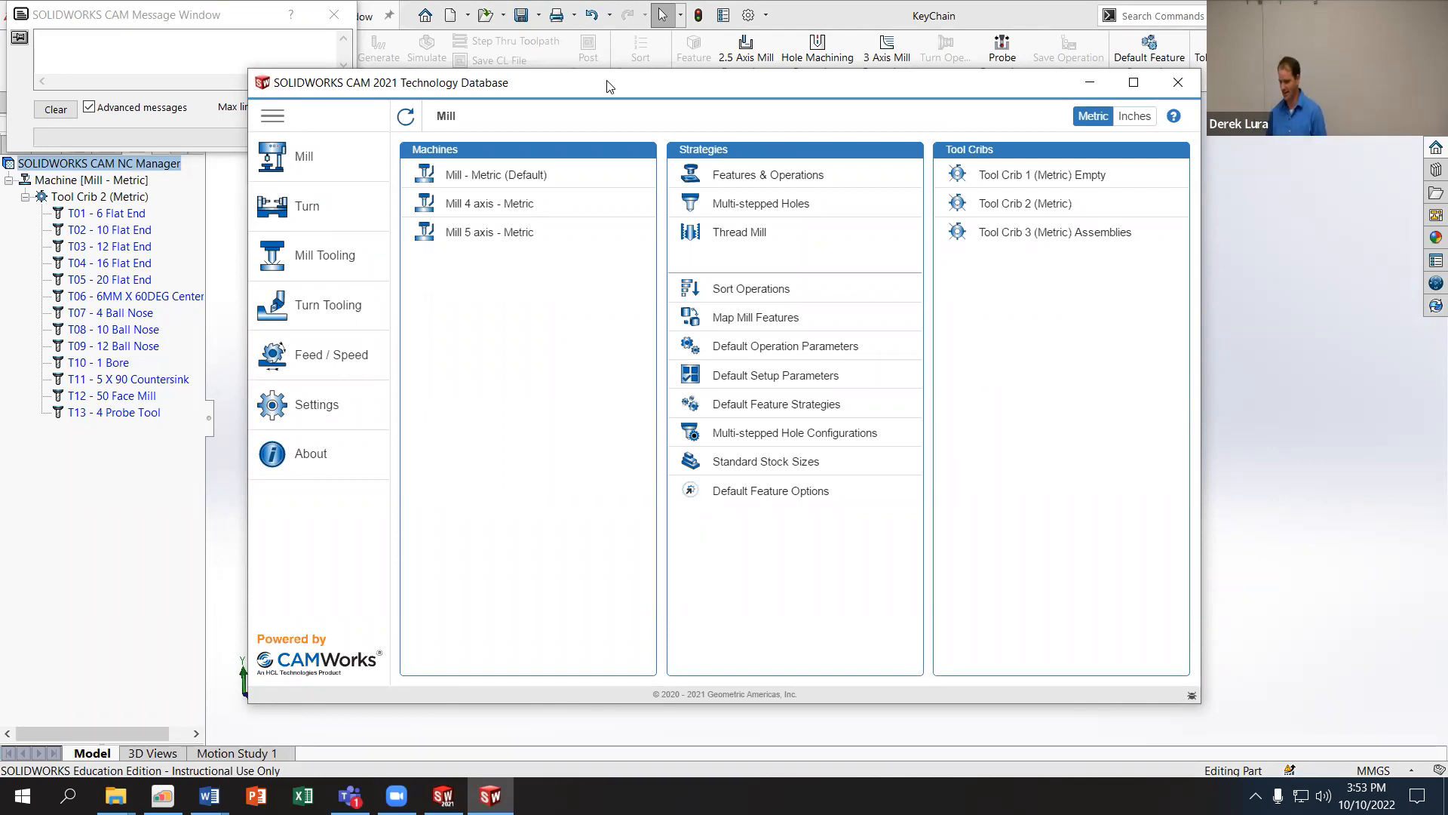
drag(597, 89, 480, 93)
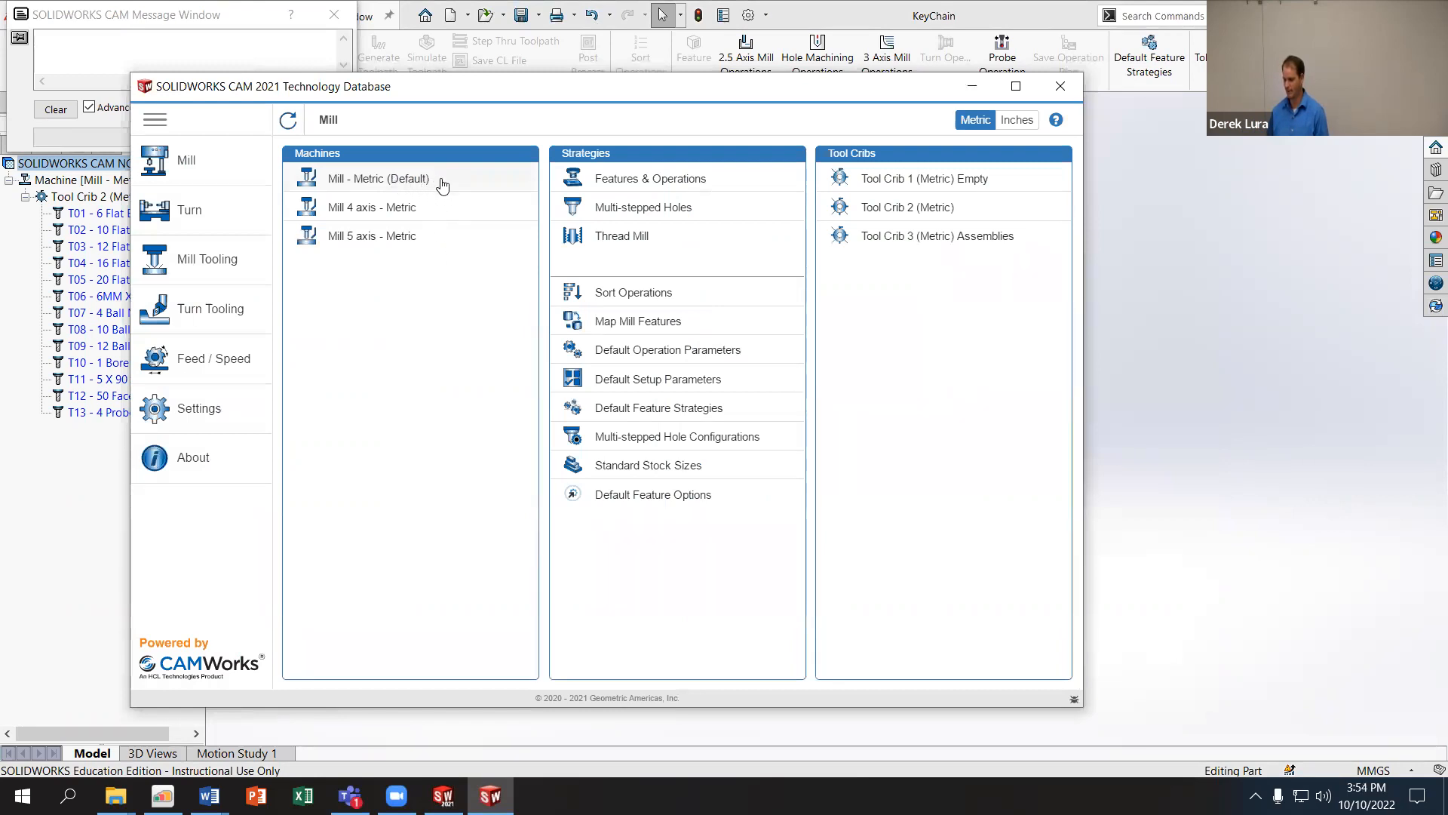
click(1018, 122)
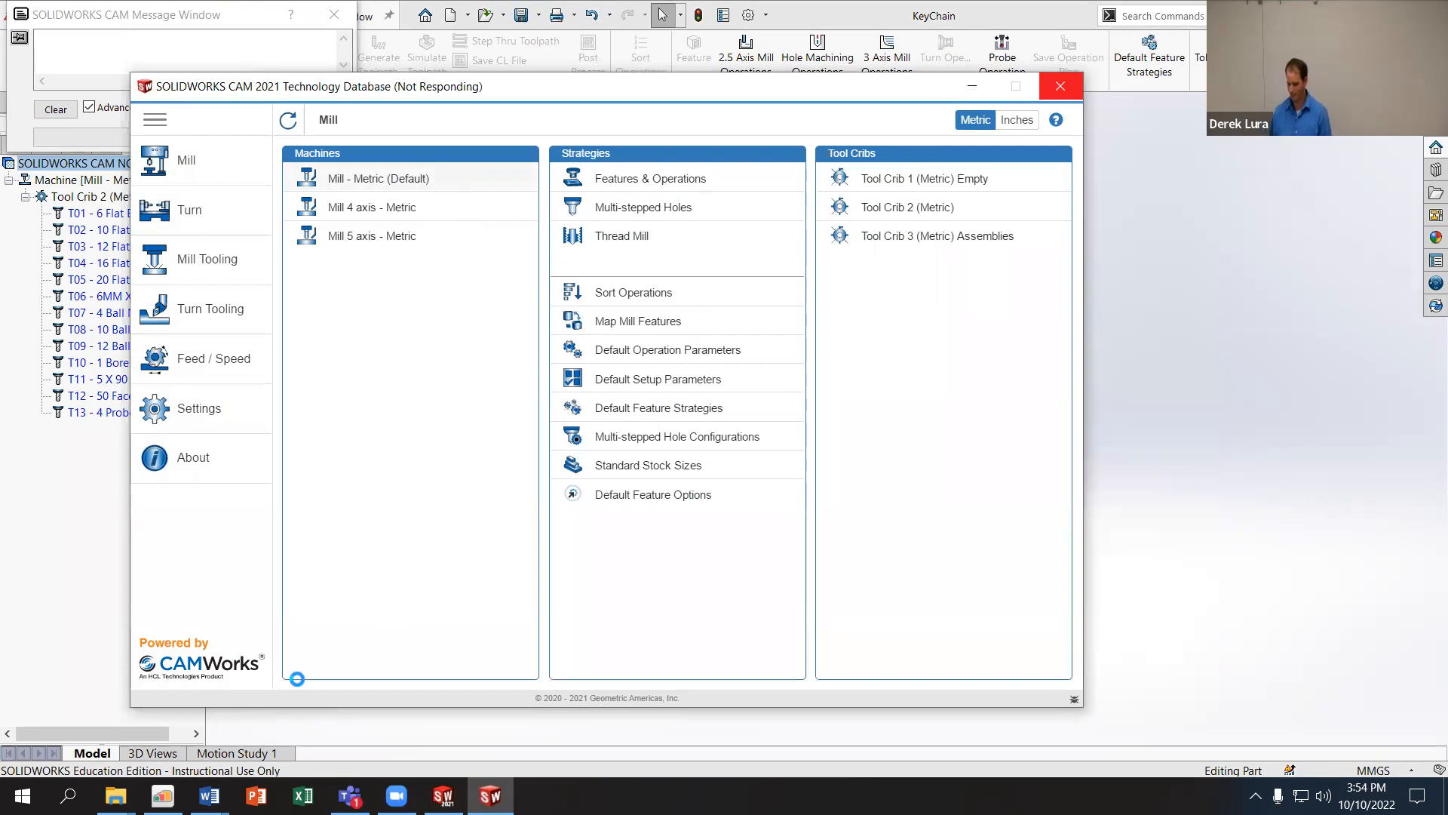
Step: Switch to the L07 SolidWorks CAM document in Word and reread step 4 on opening and copying an existing machine
click(209, 796)
click(294, 754)
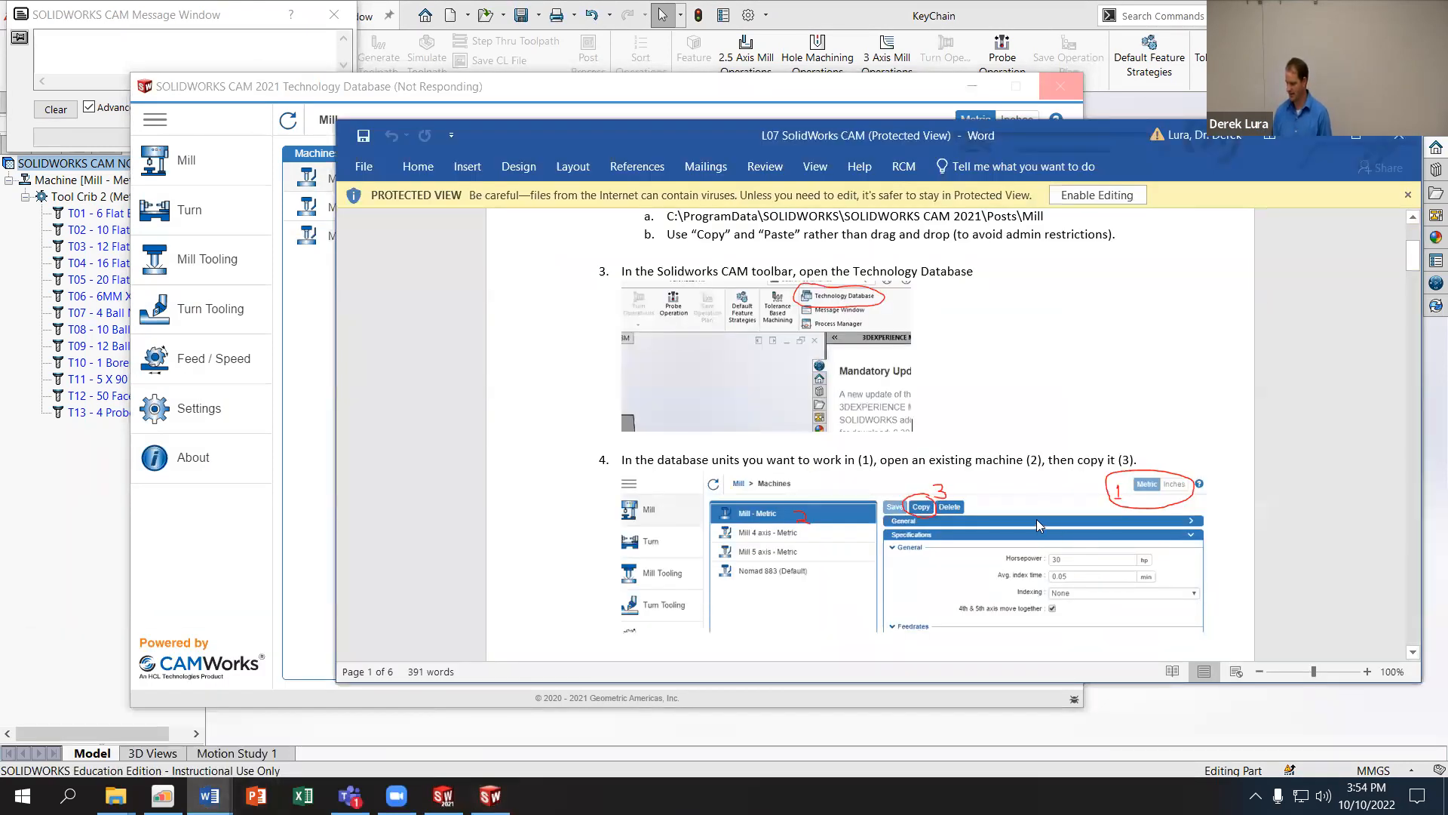
scroll(1034, 517, down, 2)
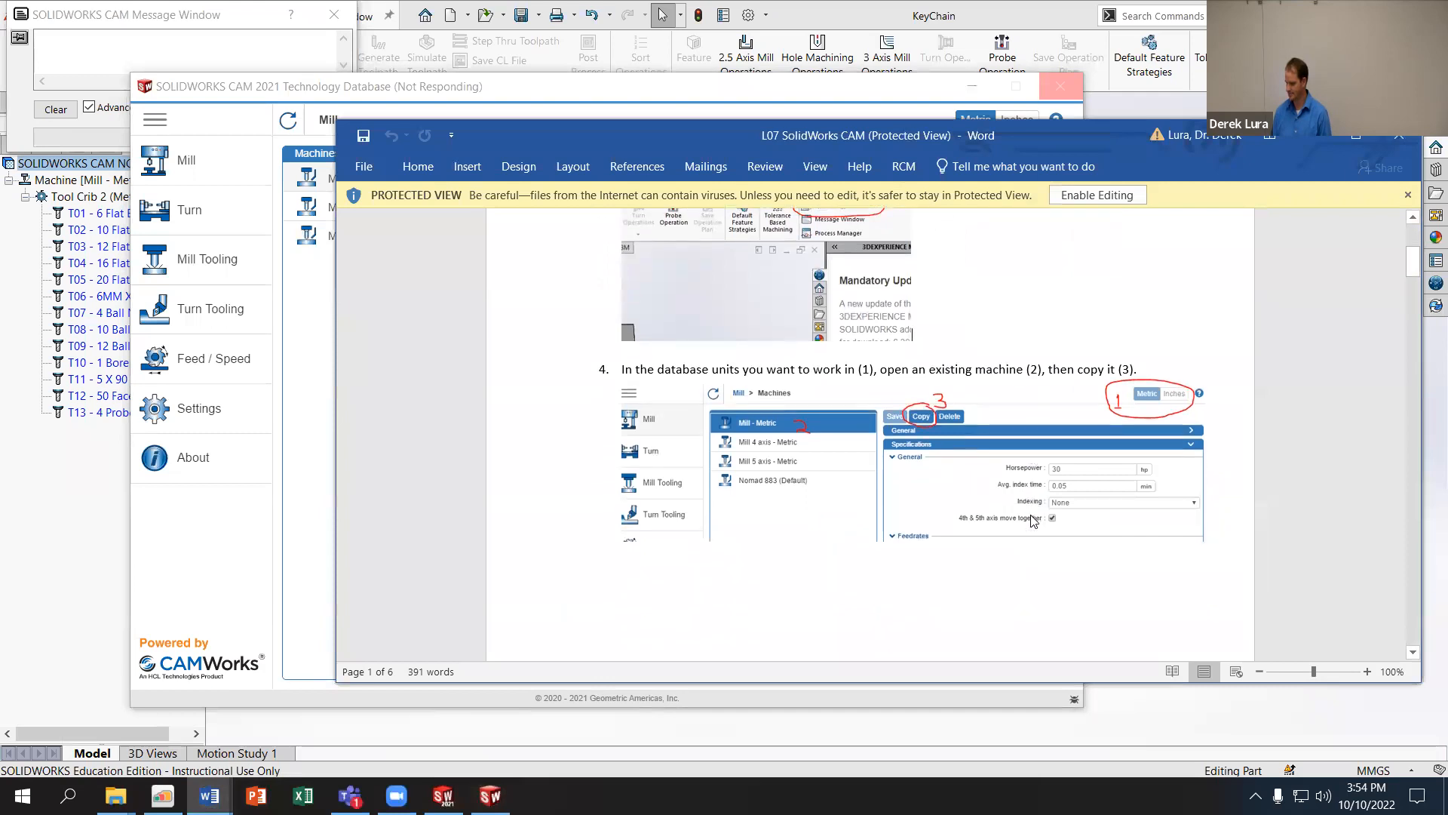
scroll(1033, 521, down, 3)
scroll(1032, 514, up, 2)
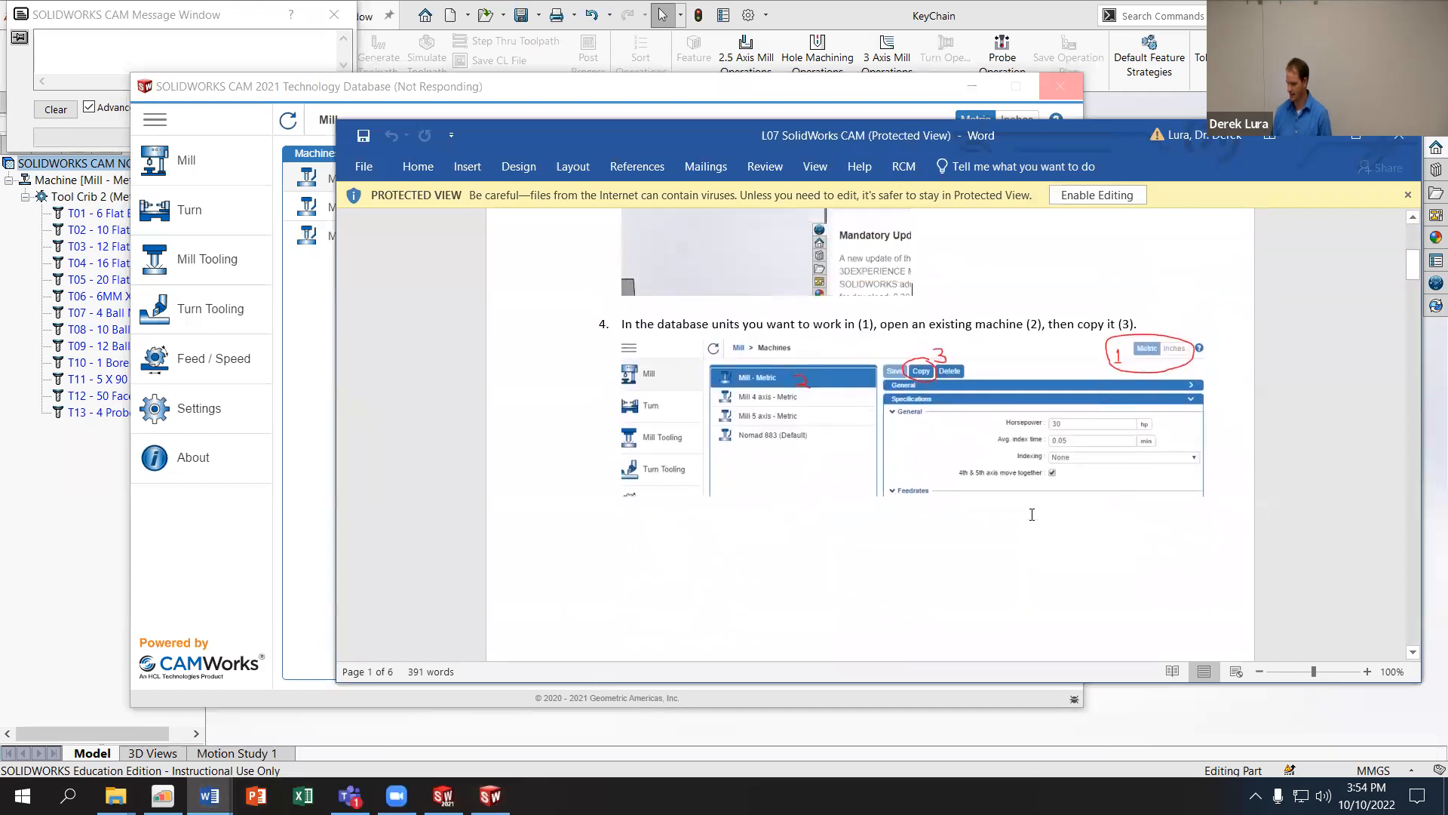
Step: Return to the Technology Database and make a copy of the Mill - Inch machine
click(668, 95)
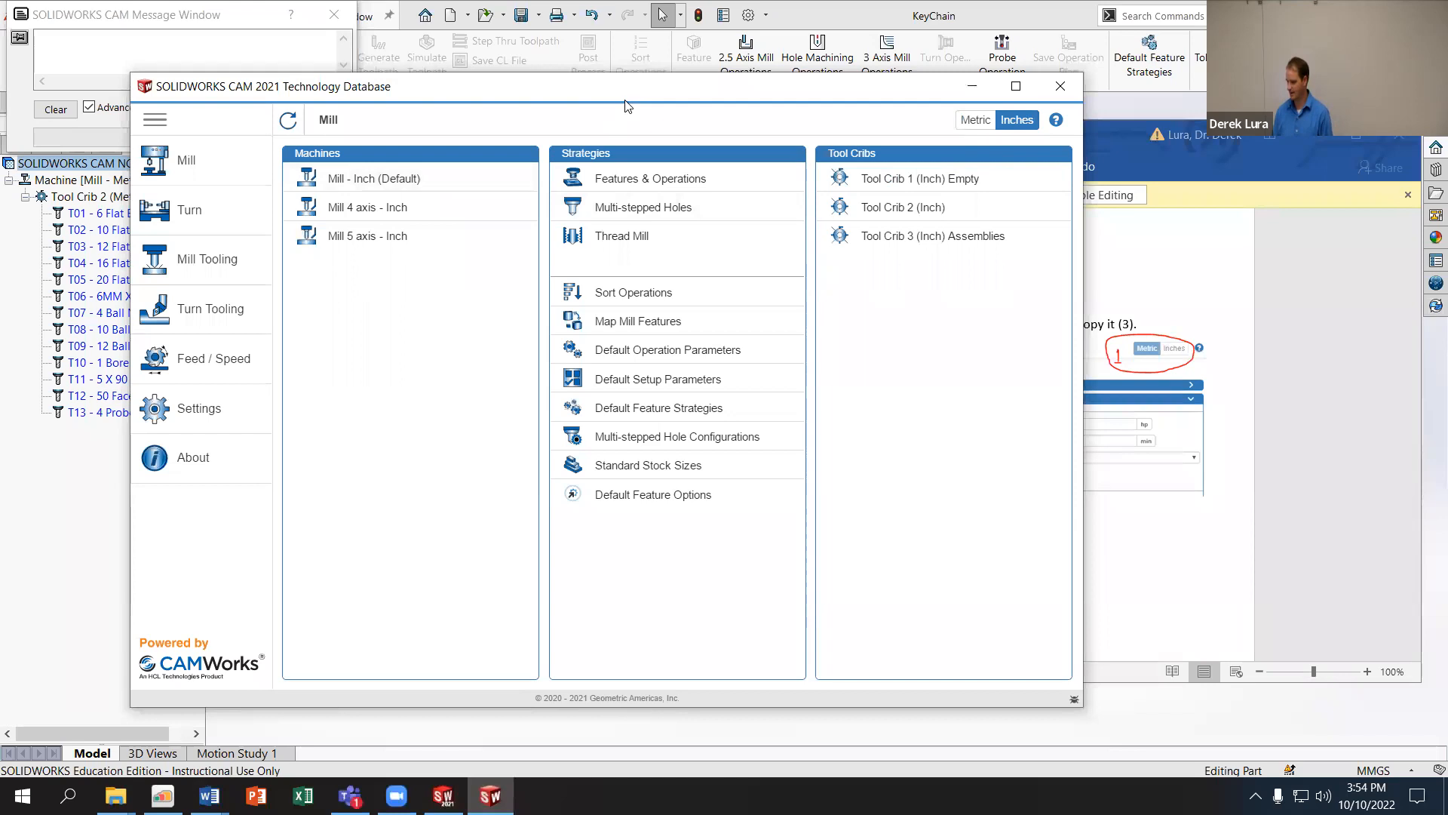
drag(625, 105, 595, 194)
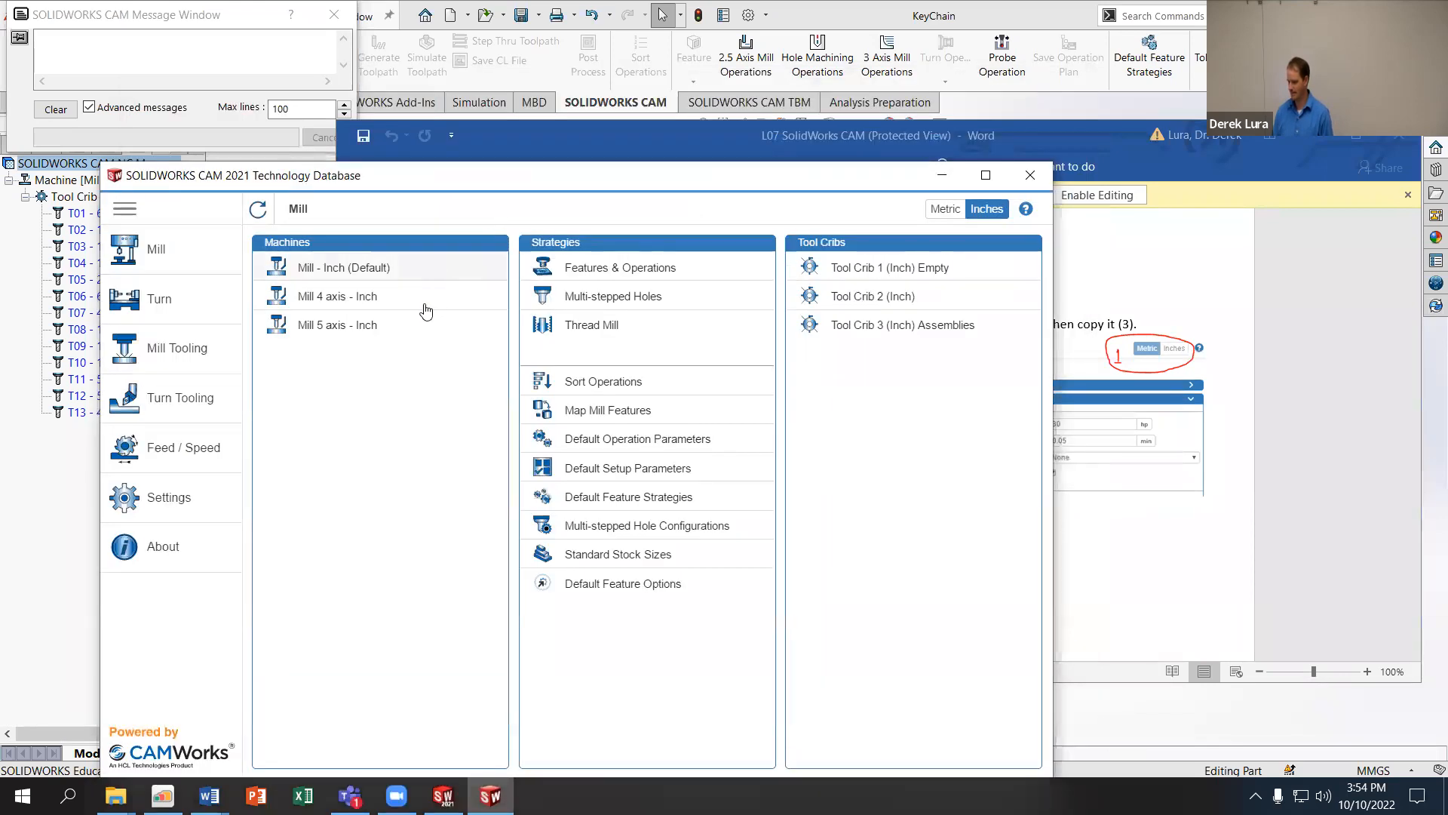
click(343, 269)
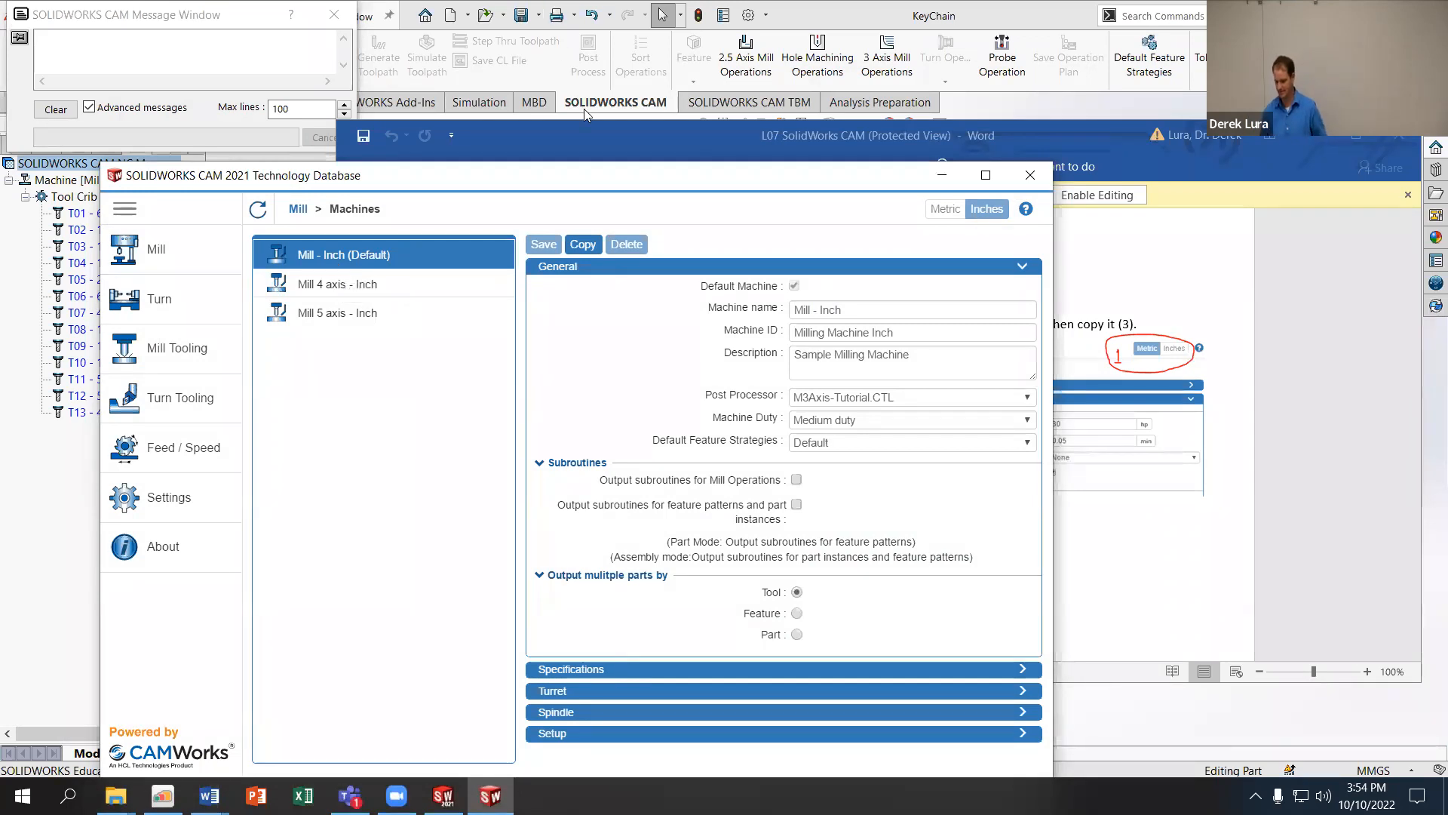
click(581, 246)
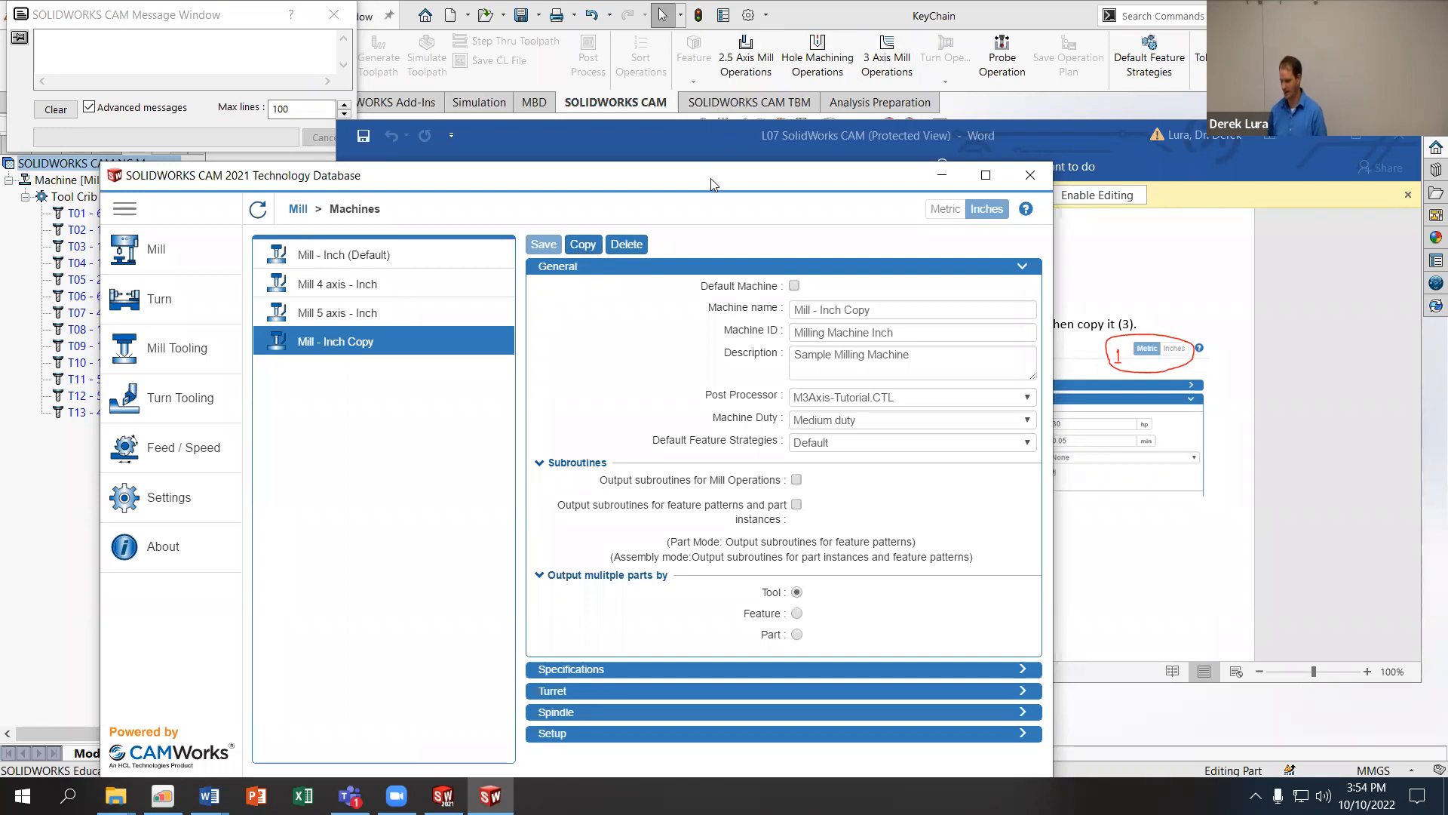
Step: Arrange the Technology Database and the Word document side by side, with step 5 on setting up the Nomad in view
drag(712, 179, 495, 126)
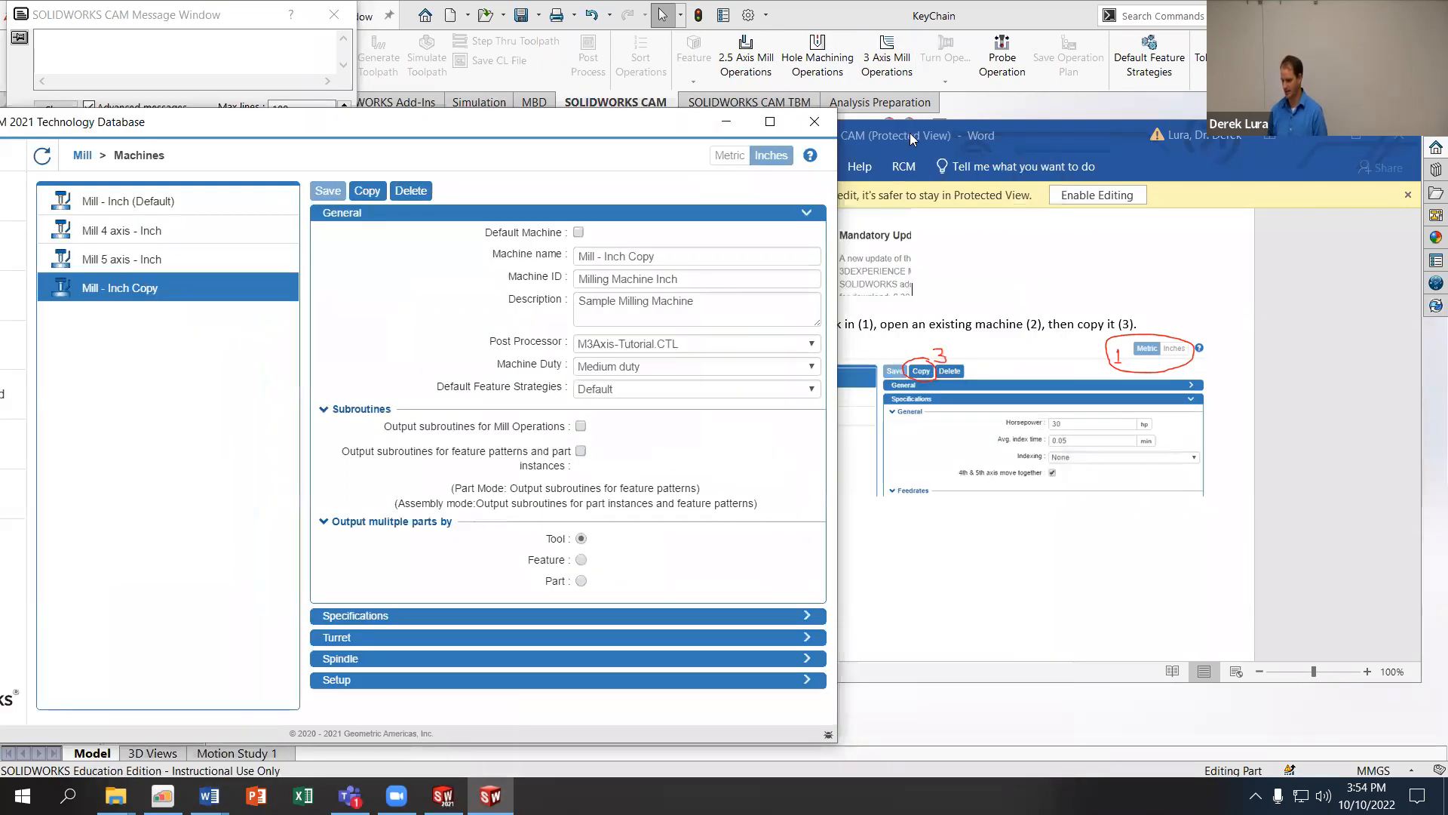
drag(911, 132, 1079, 117)
scroll(1016, 381, down, 10)
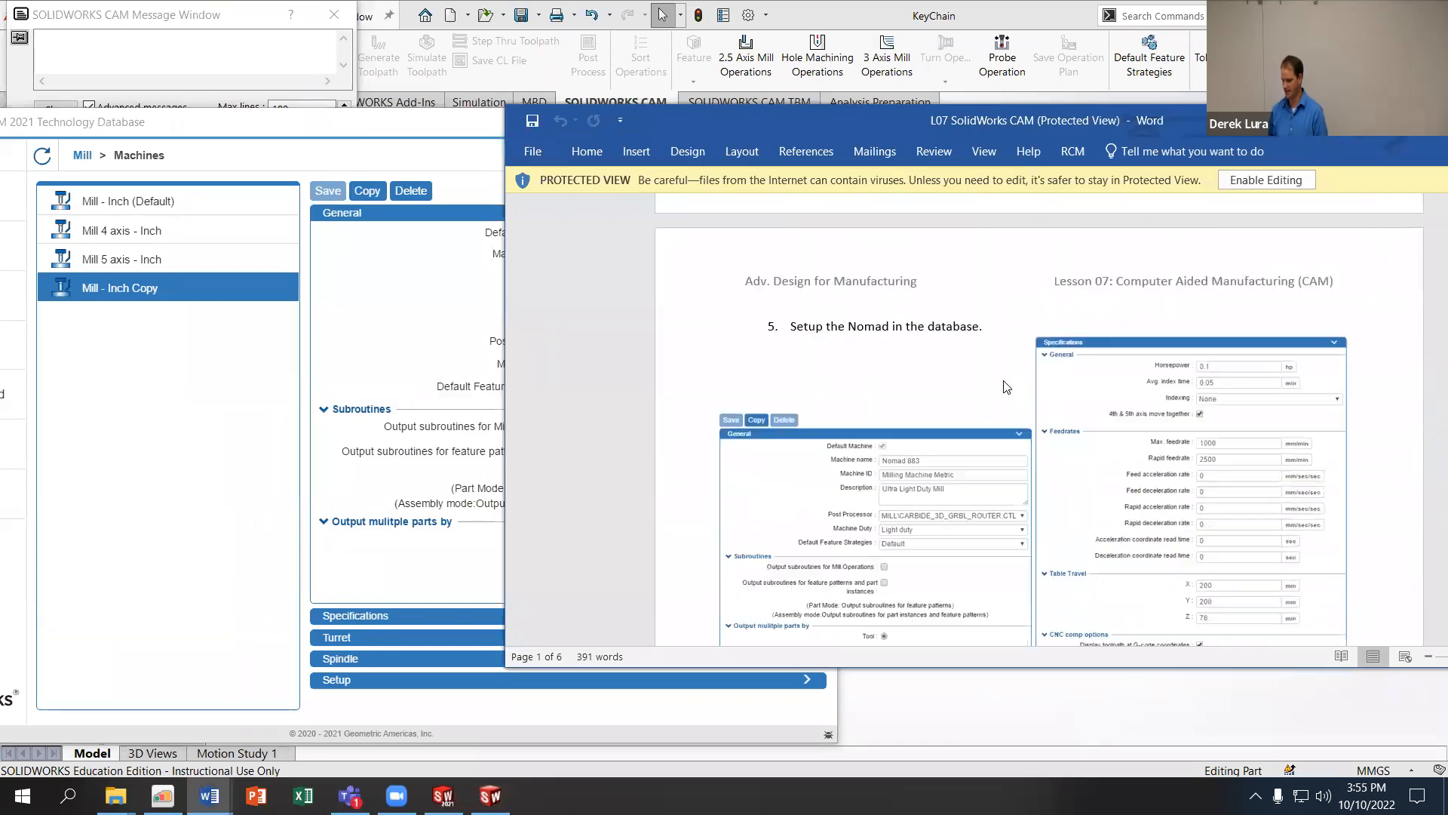
drag(765, 122, 1048, 149)
Step: Make the copied machine the default, name it Nomad 883 and set its description to Ultra Light Duty
click(579, 232)
click(633, 264)
drag(679, 260, 511, 255)
text(Nomad 883)
click(642, 281)
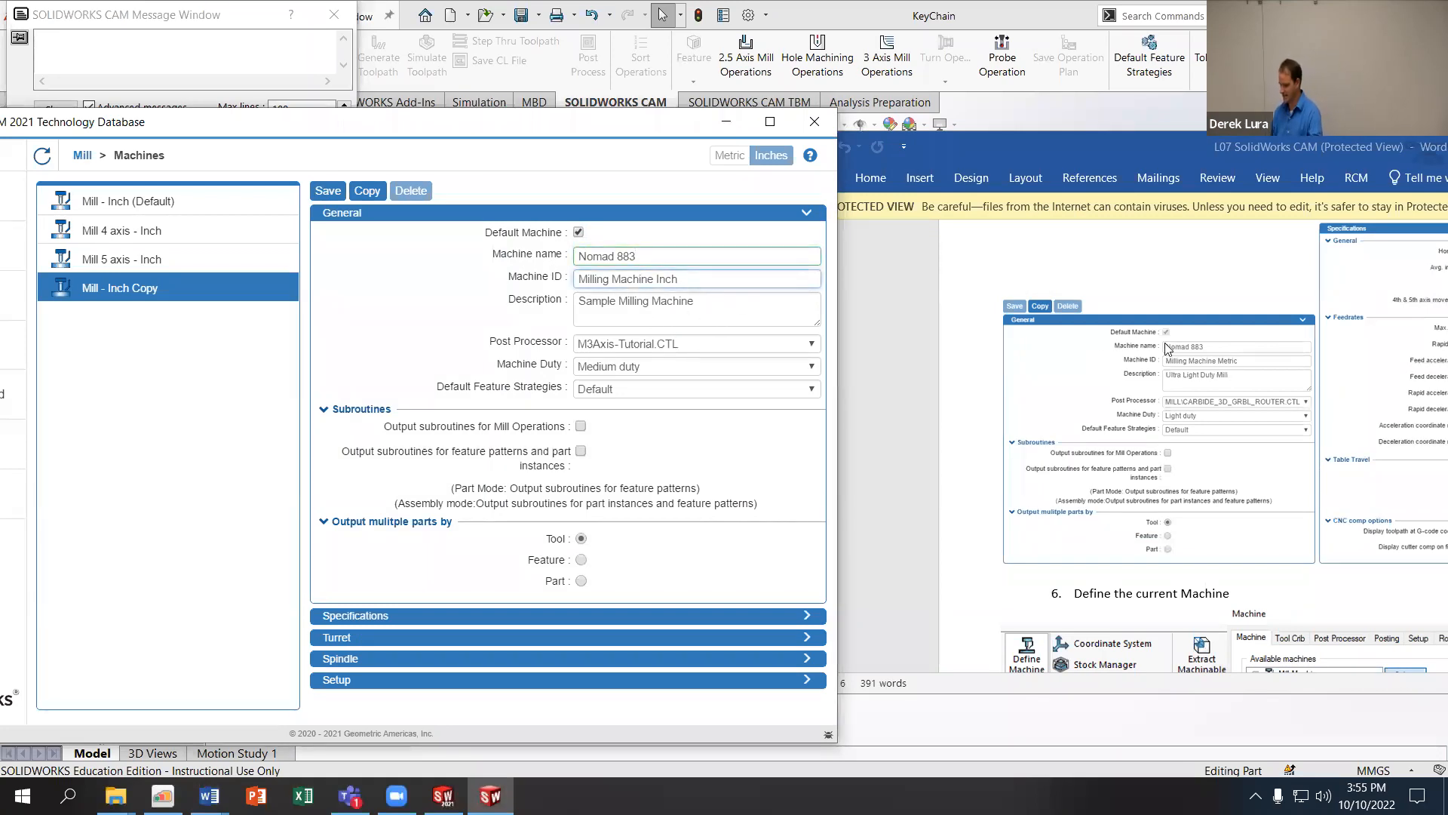
drag(599, 288, 335, 281)
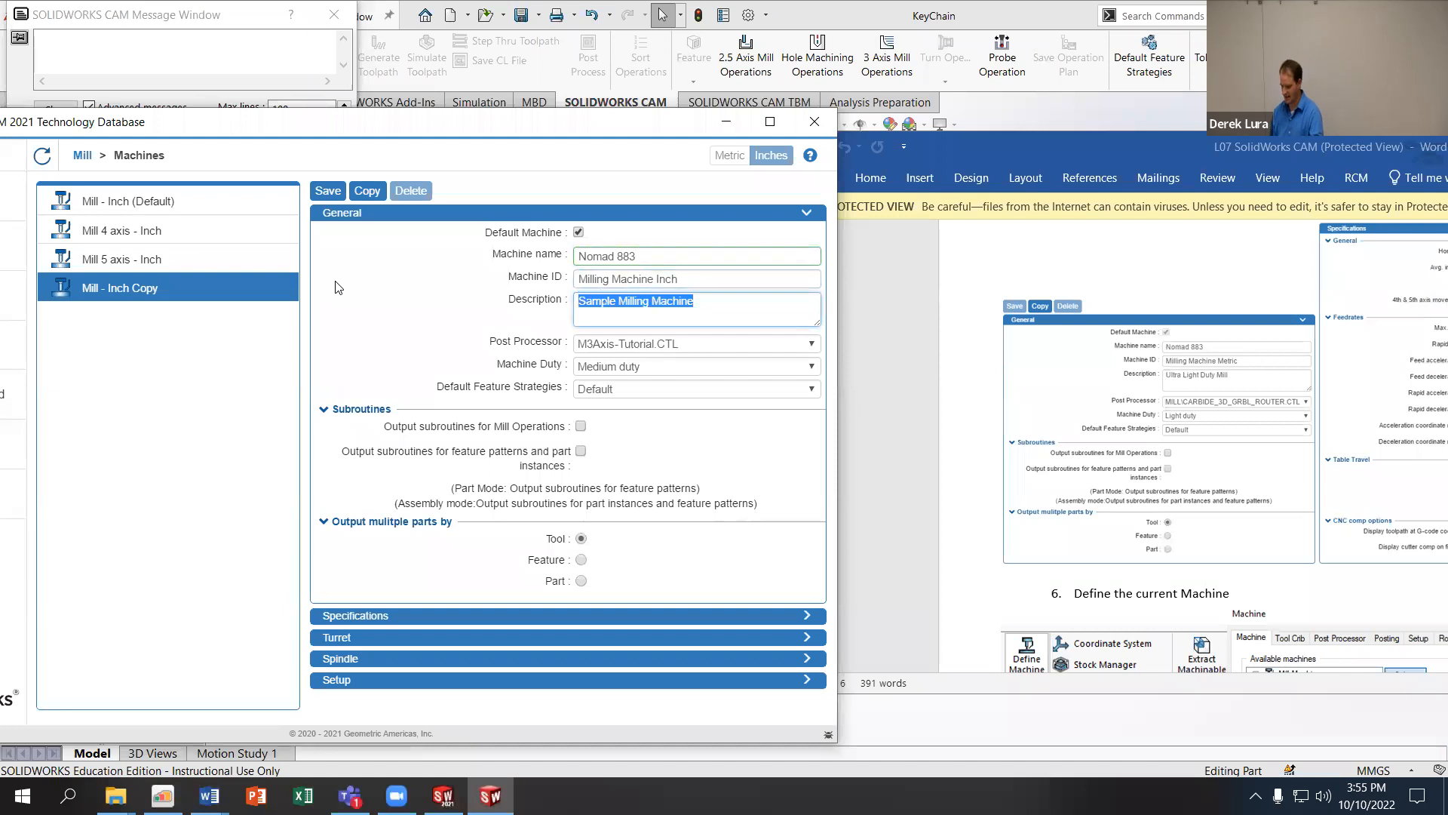
text(Ultra)
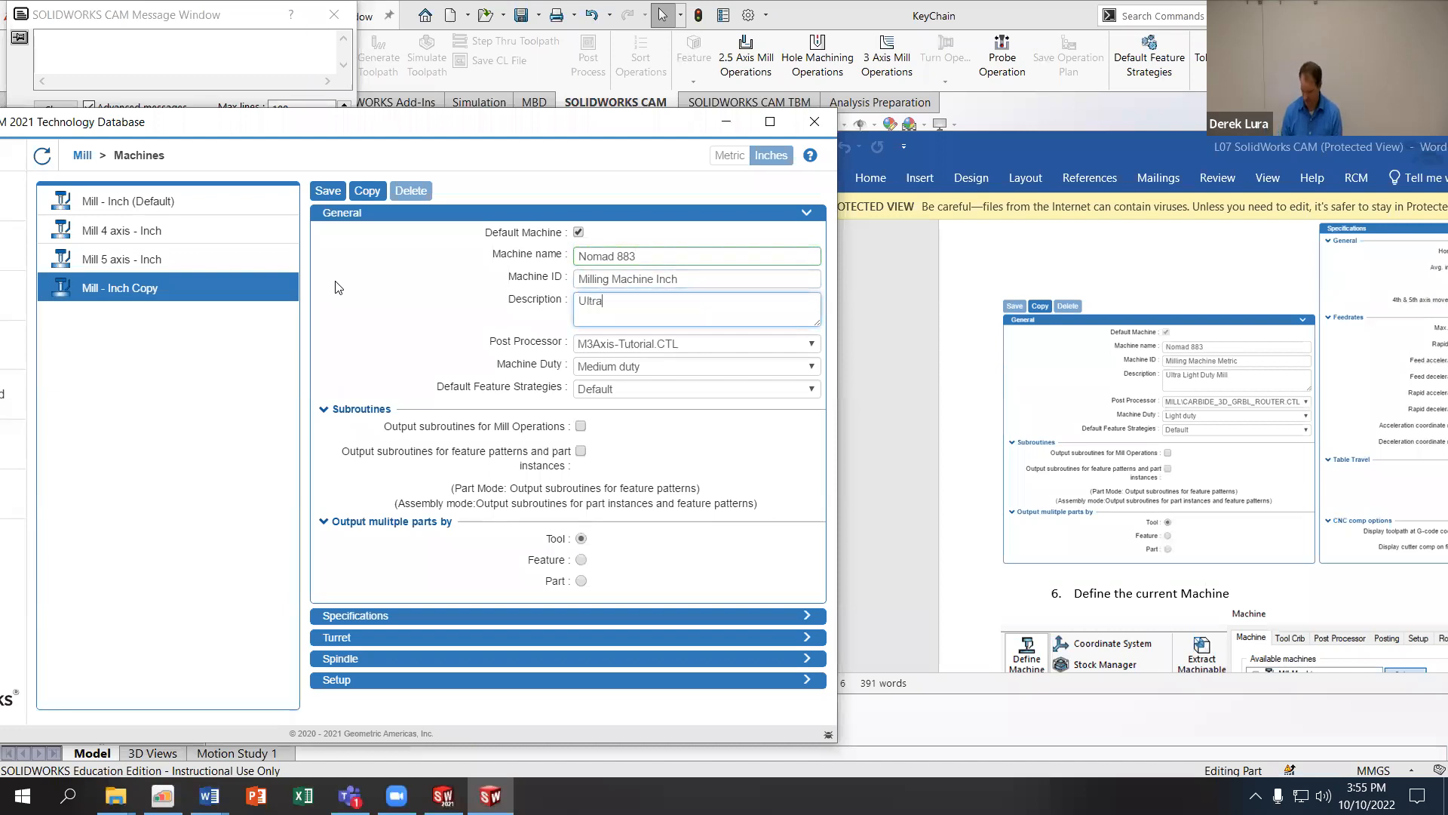
text( Light Duty)
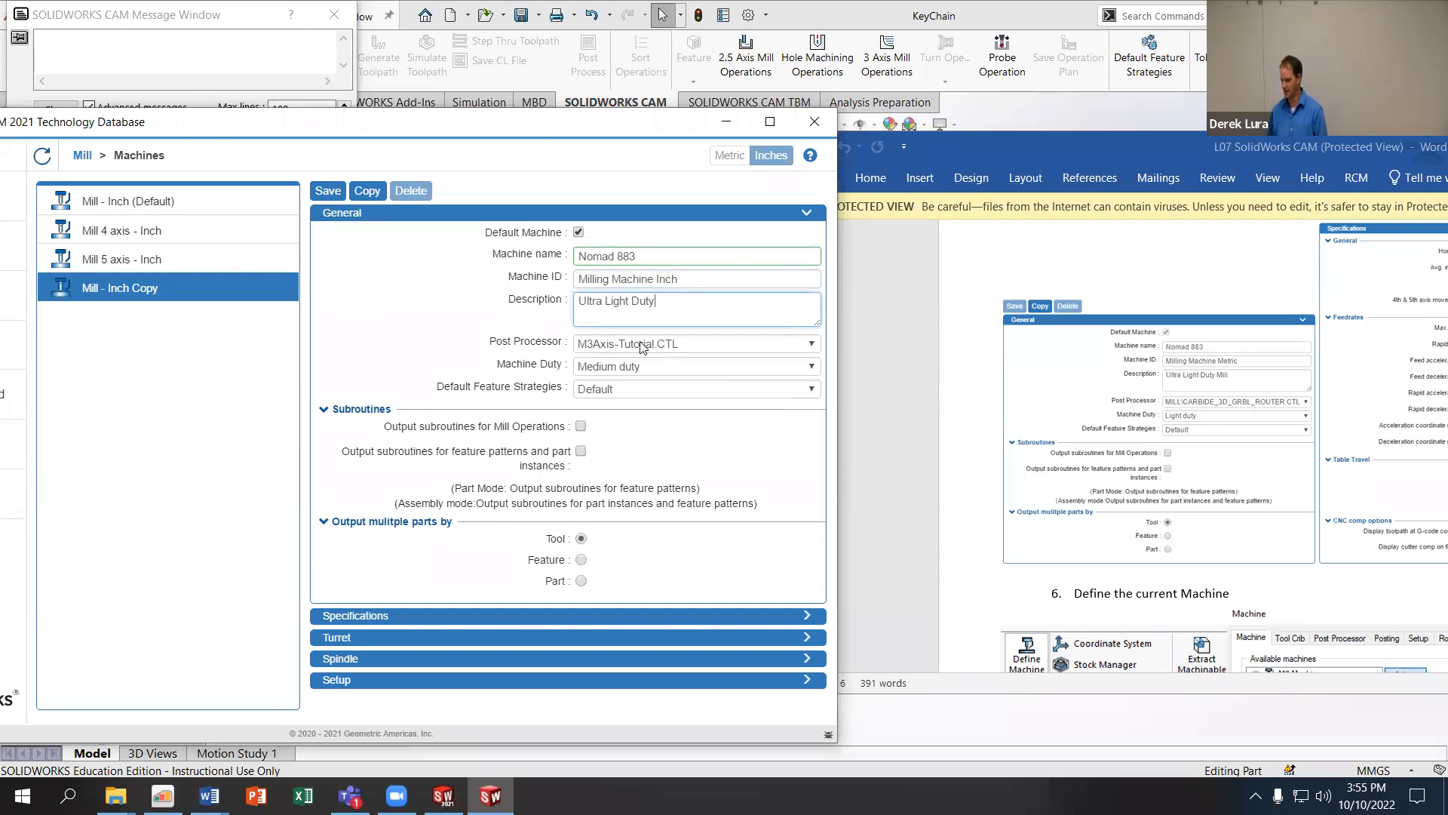
Step: Assign the MILL\CARBIDE_3D_GRBL_ROUTER.CTL post processor to the machine and set its machine duty to Light duty
click(679, 343)
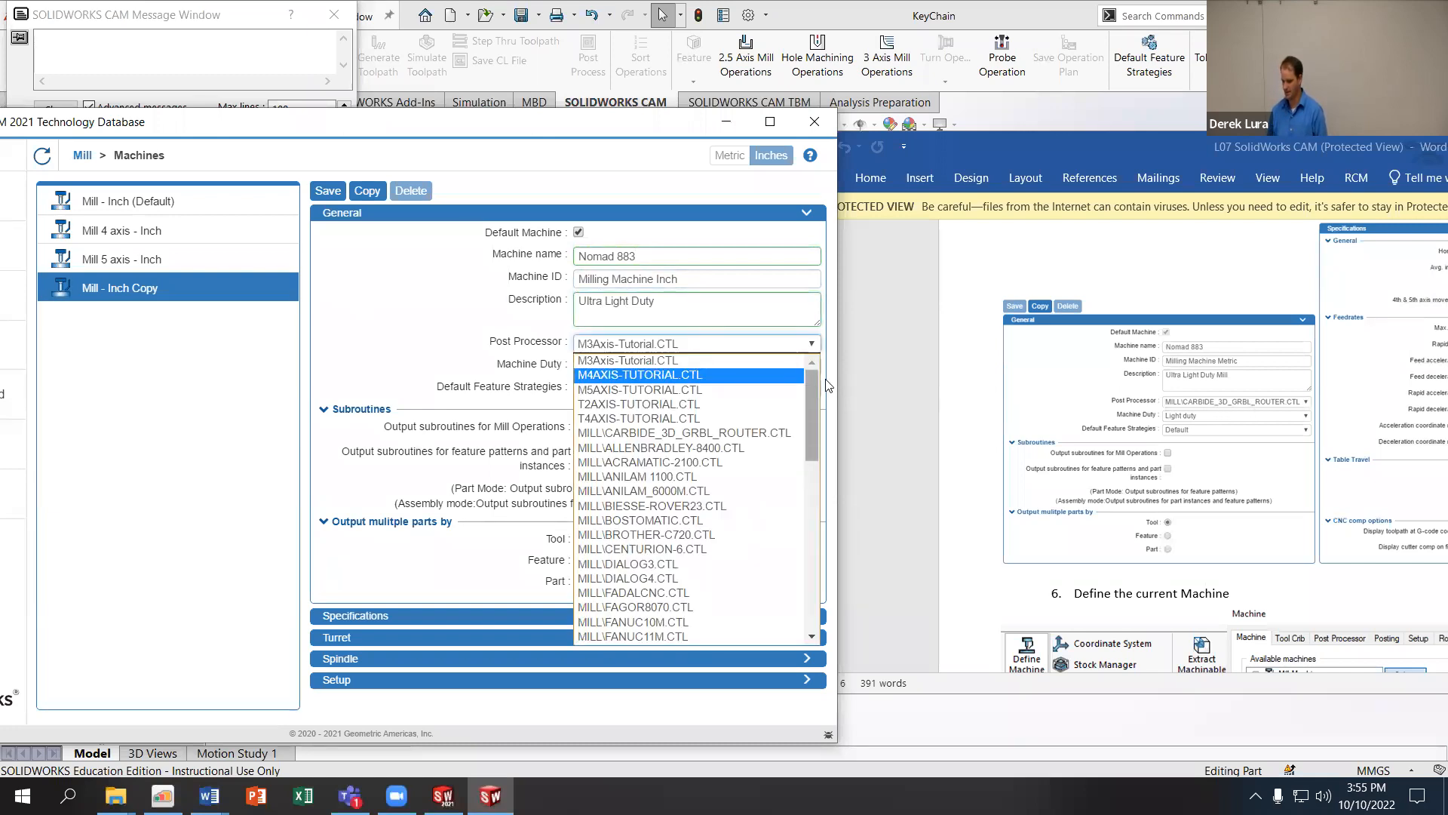
mouse_move(814, 389)
mouse_down()
mouse_move(798, 514)
mouse_move(801, 398)
mouse_up()
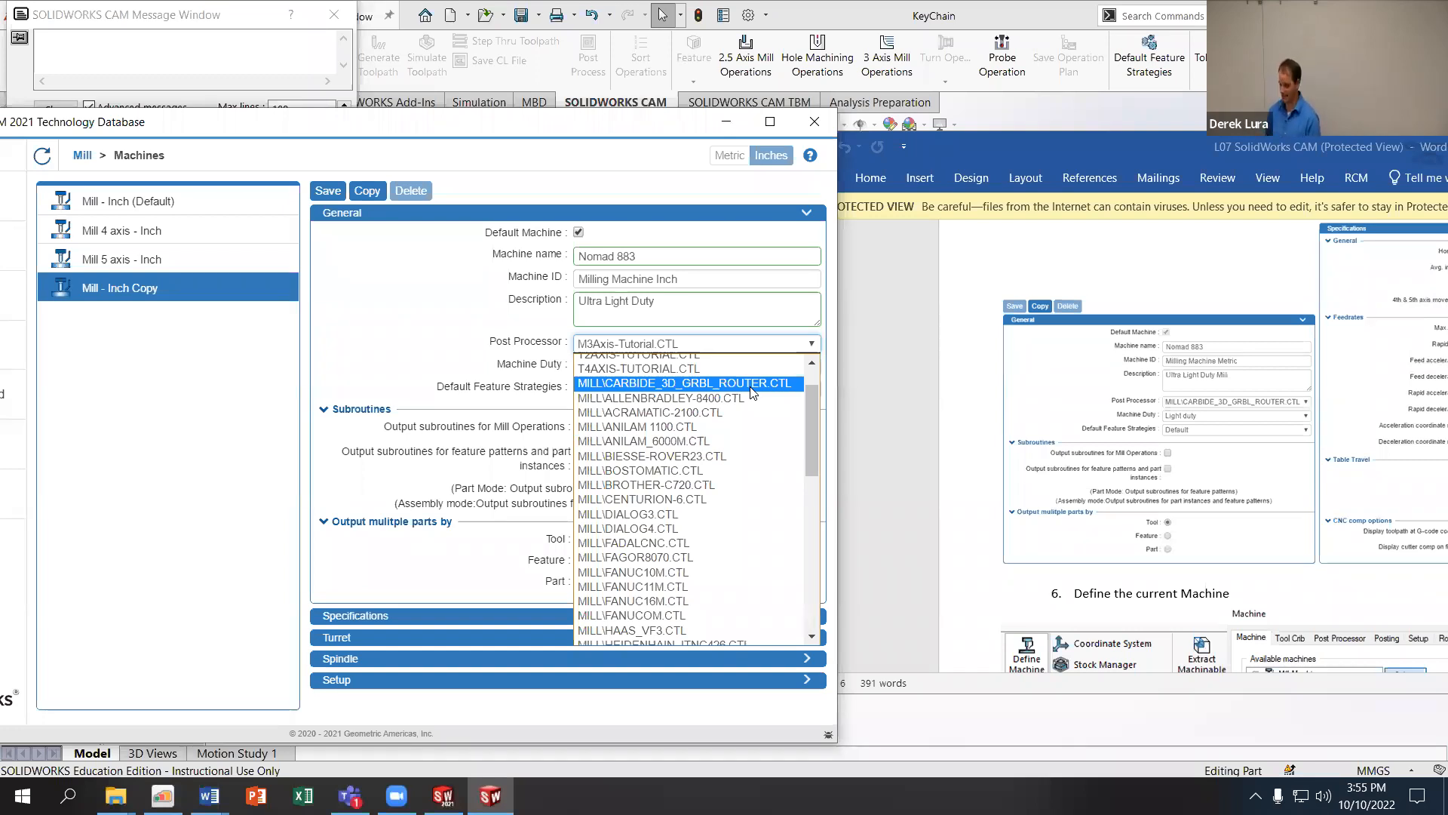
click(750, 385)
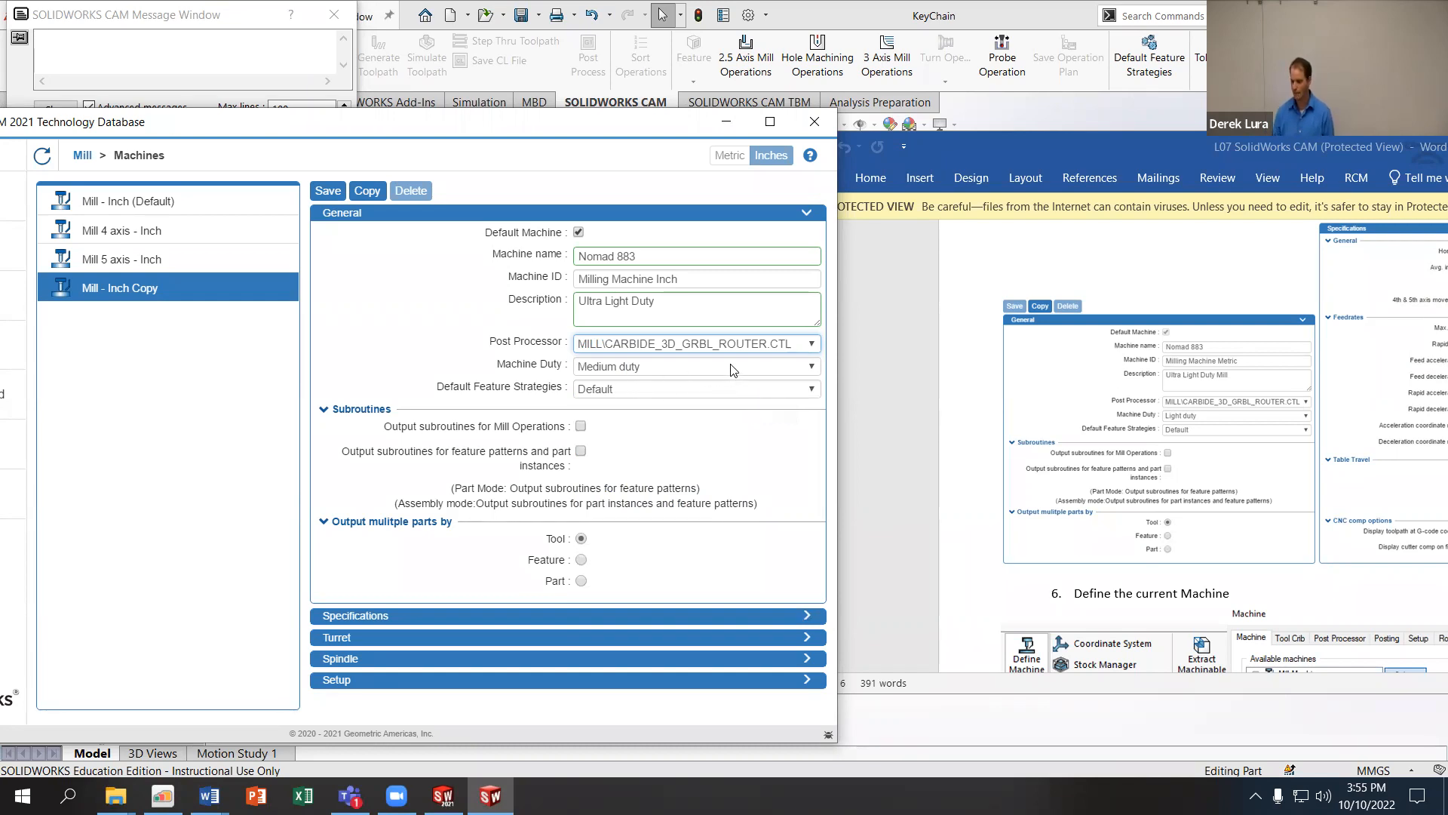
click(730, 368)
click(719, 378)
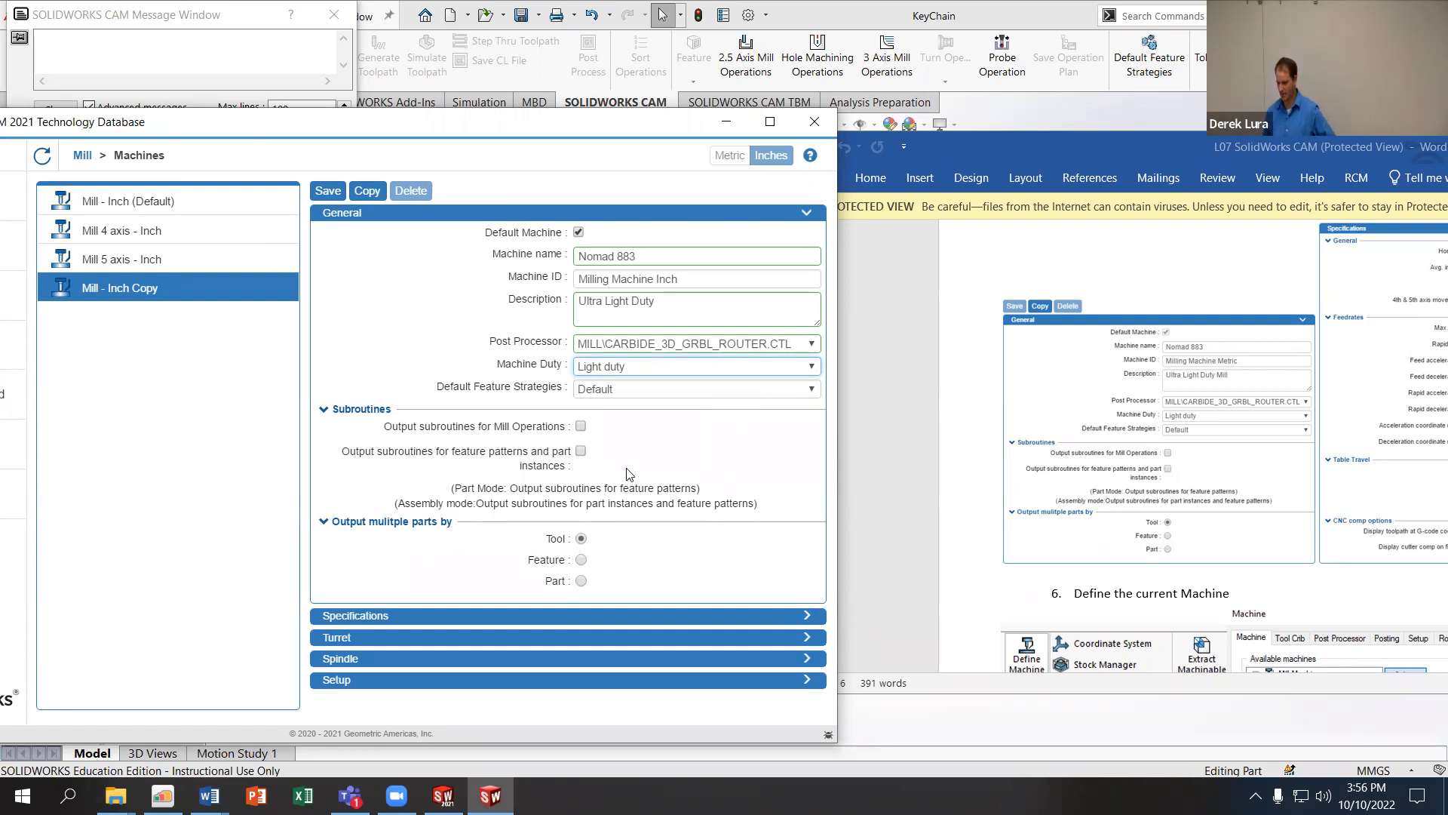
Step: Expand the machine's specifications, bring the document's reference values into view and set the horsepower to .1 hp
click(819, 614)
scroll(595, 505, down, 3)
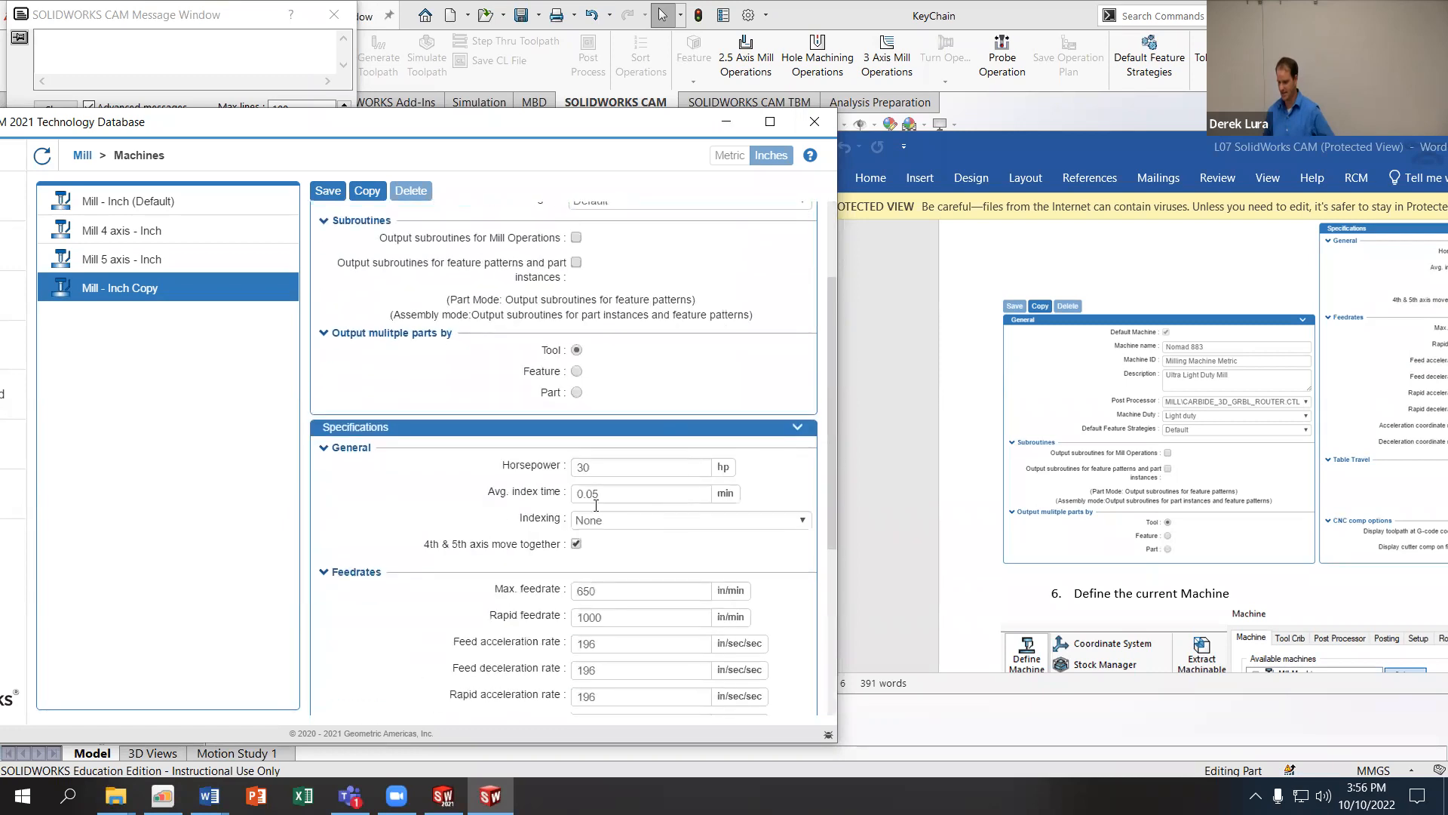
scroll(525, 573, down, 1)
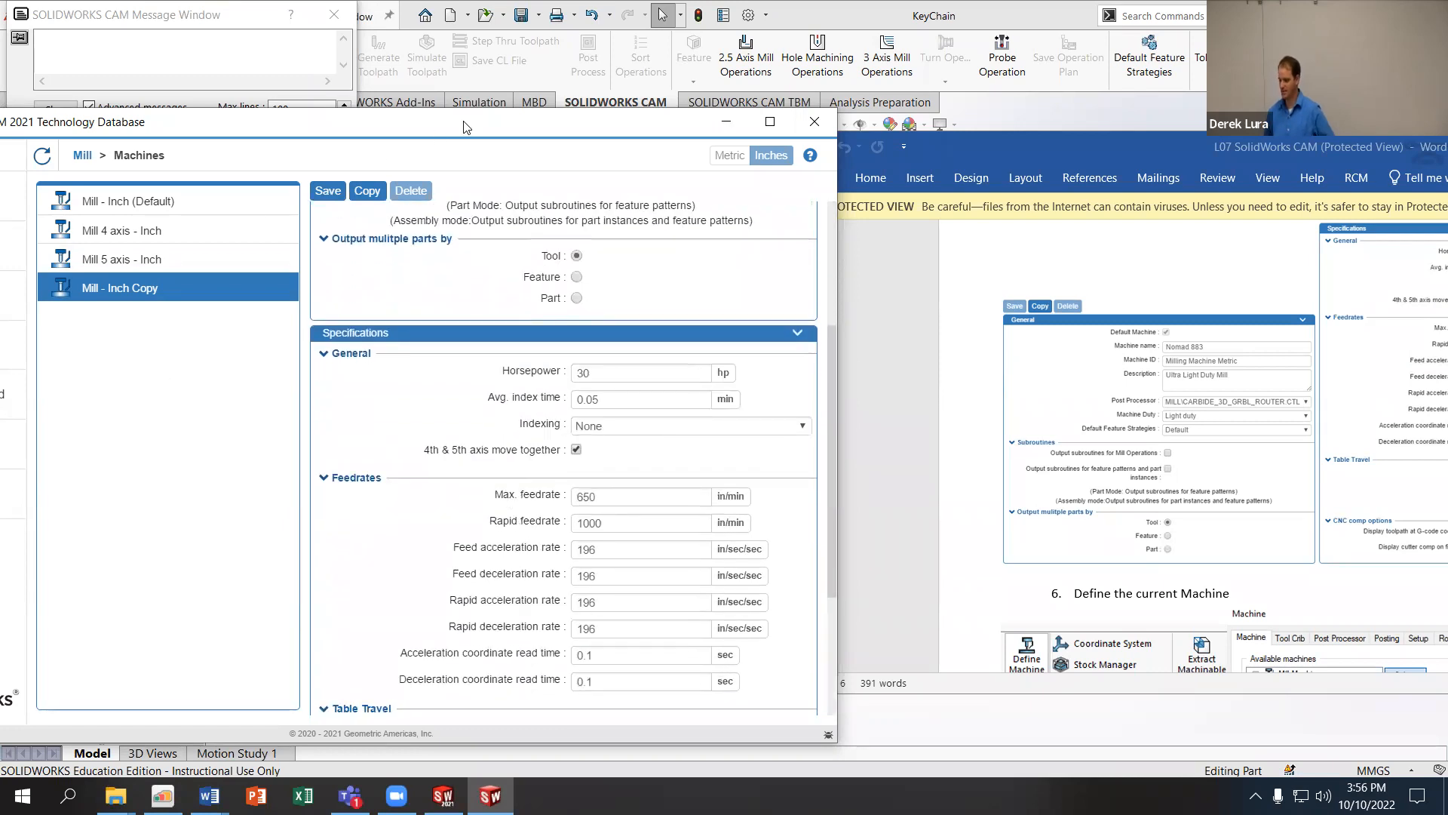
drag(464, 127, 452, 91)
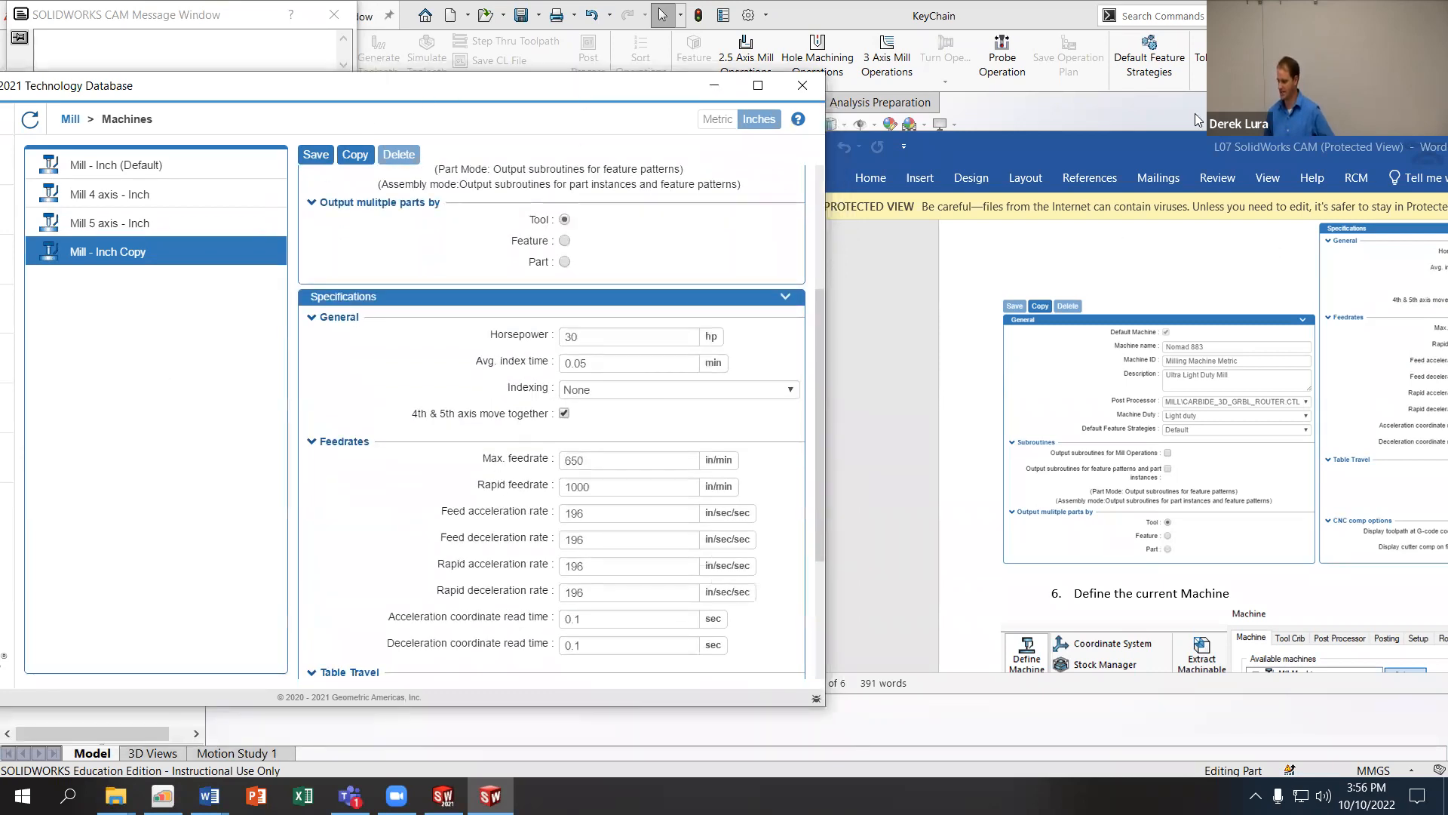
drag(964, 136, 647, 140)
click(631, 242)
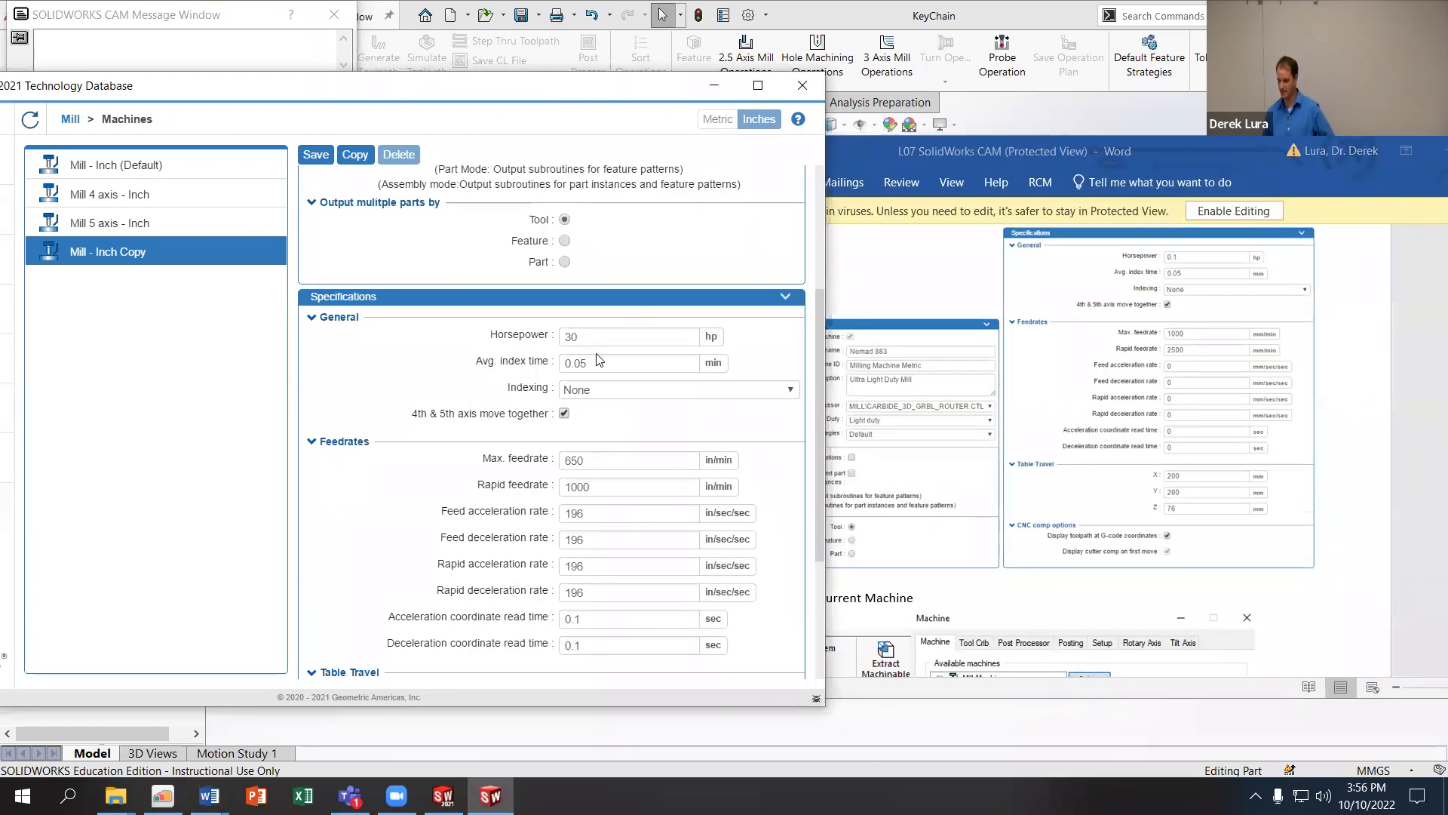
drag(599, 341, 495, 329)
text(.1)
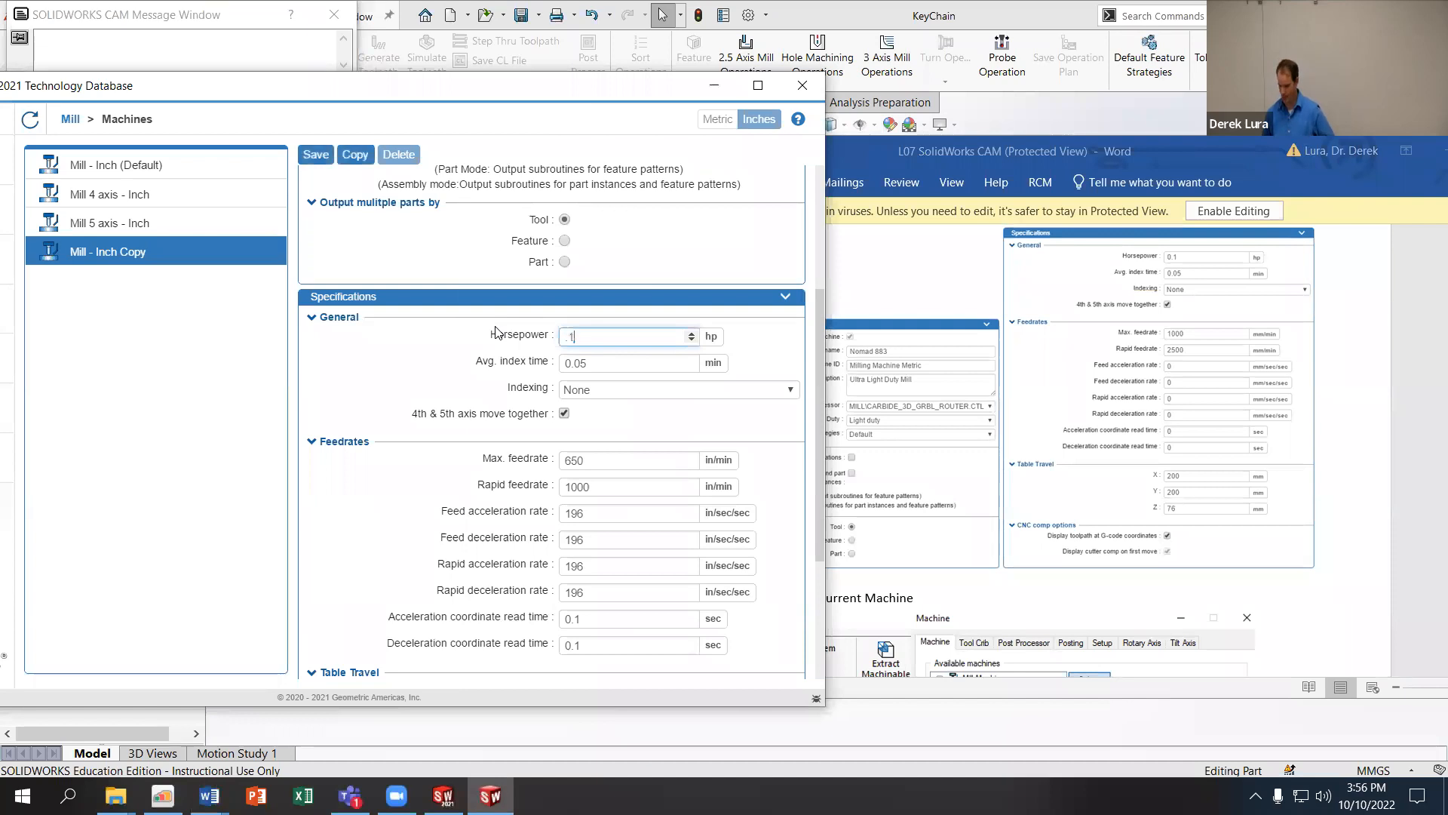
click(633, 371)
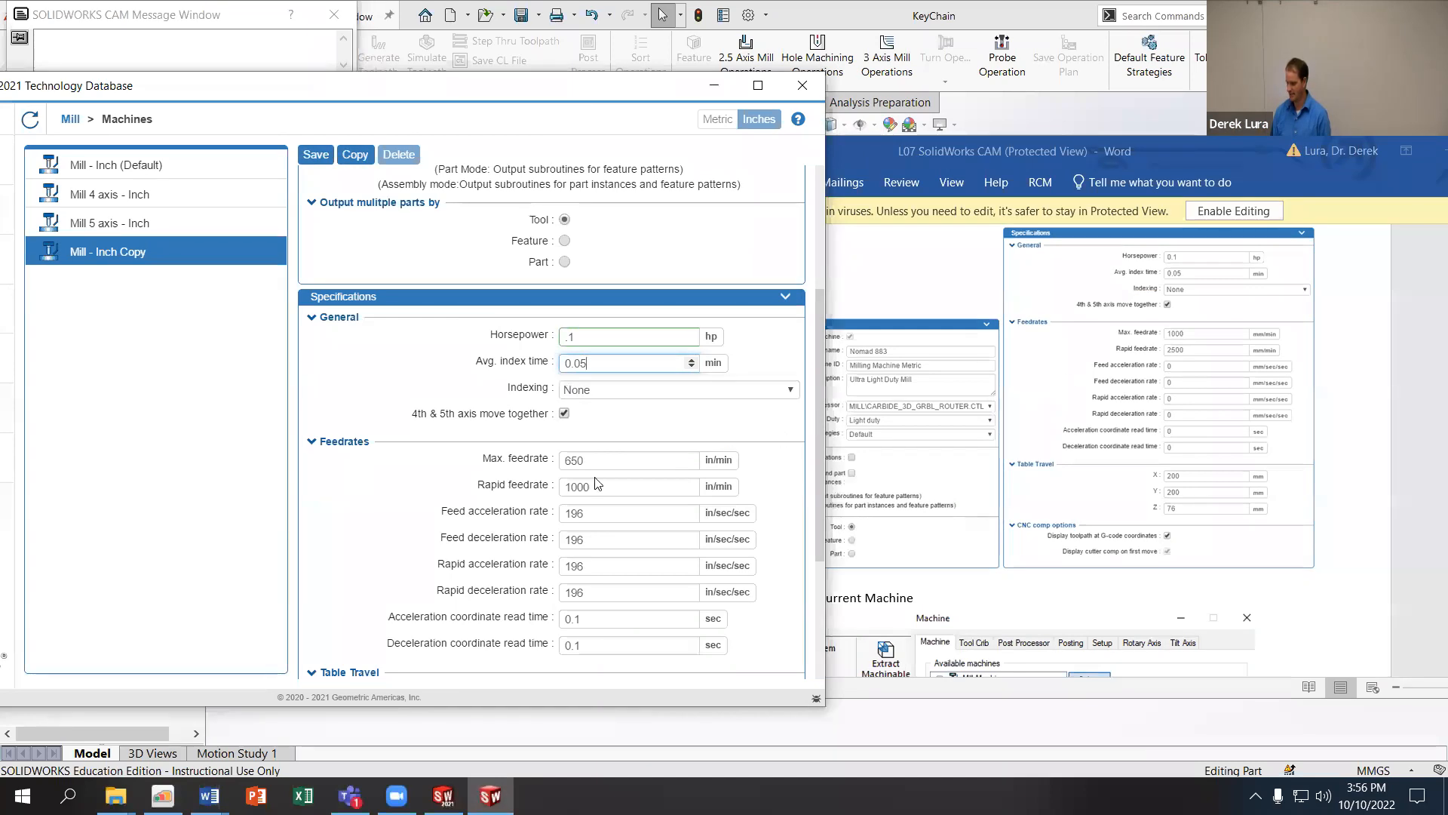
Step: Set the machine's maximum feedrate to 100 in/min and rapid feedrate to 200 in/min, and save the machine
click(688, 459)
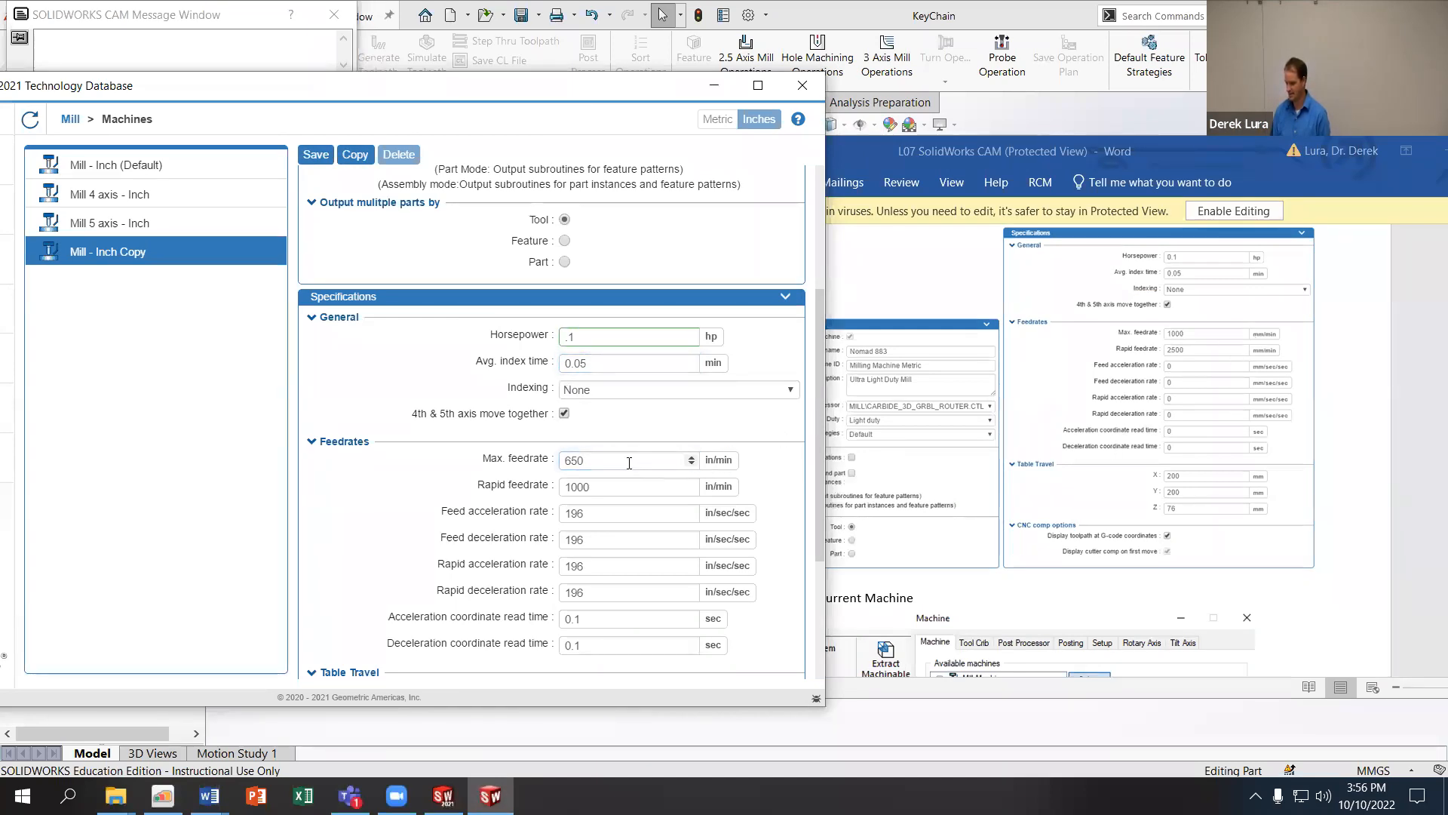
key(ctrl+a)
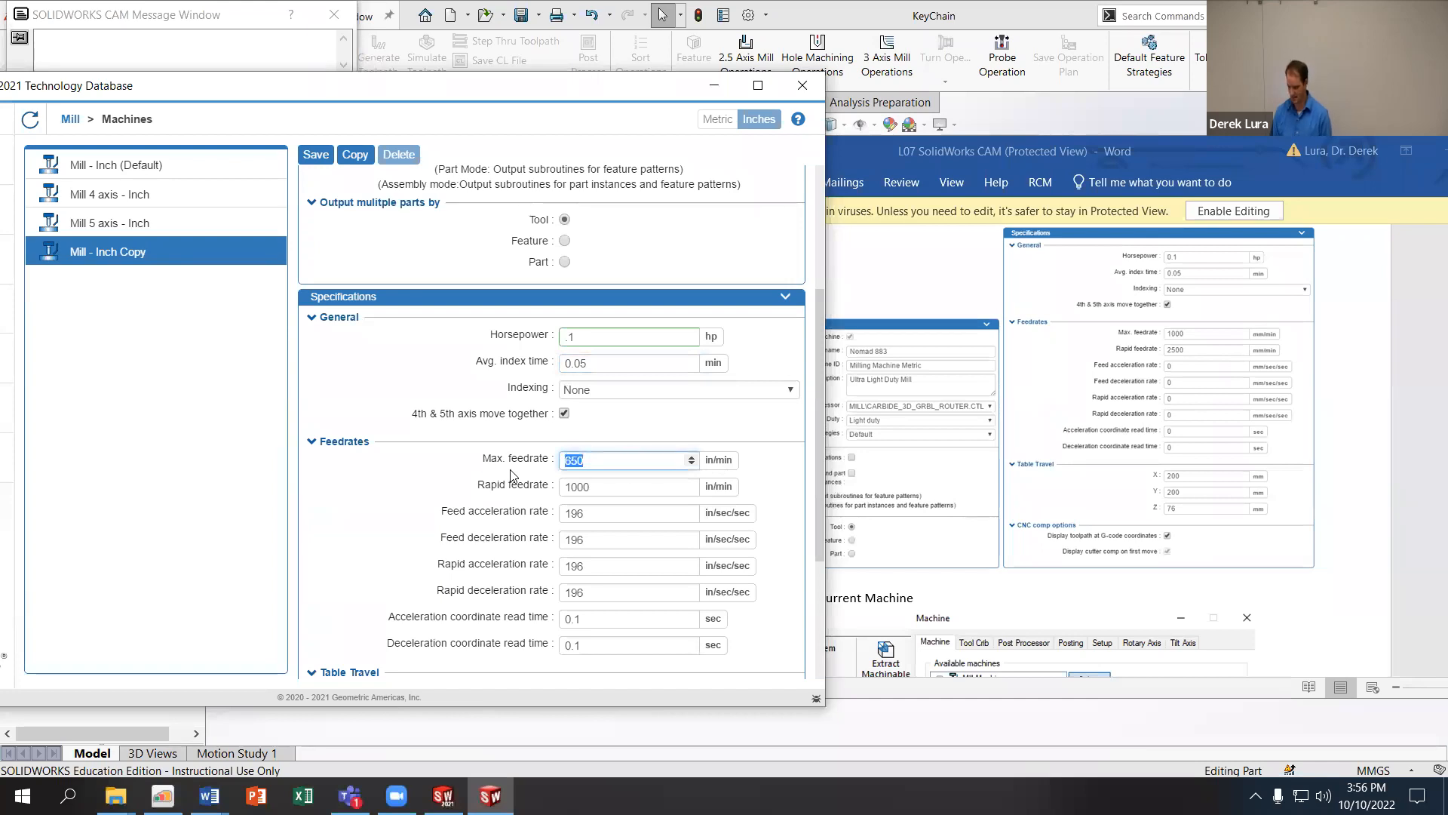
text(1)
drag(607, 485, 454, 486)
text(200)
click(616, 515)
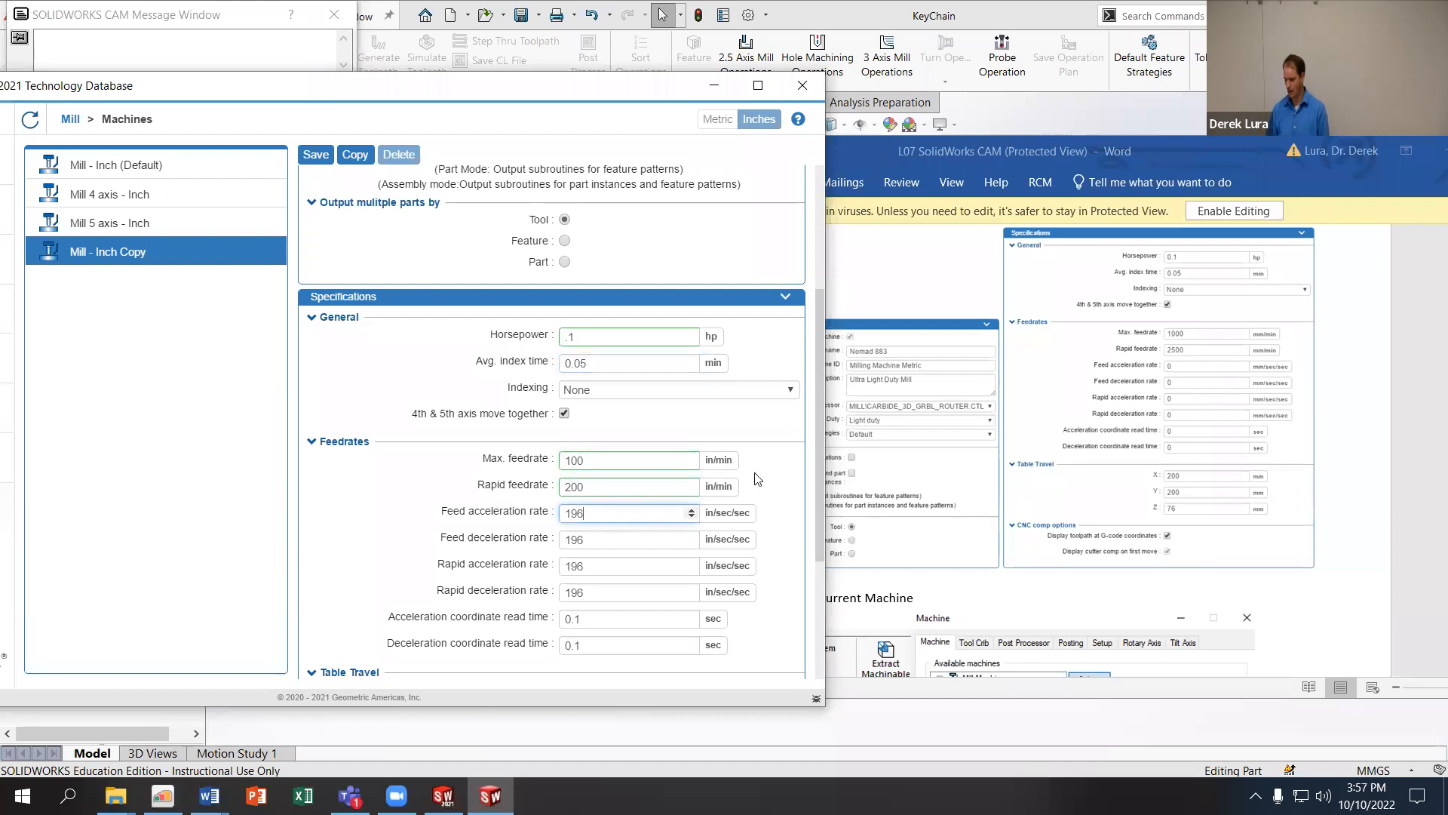
drag(821, 411, 802, 557)
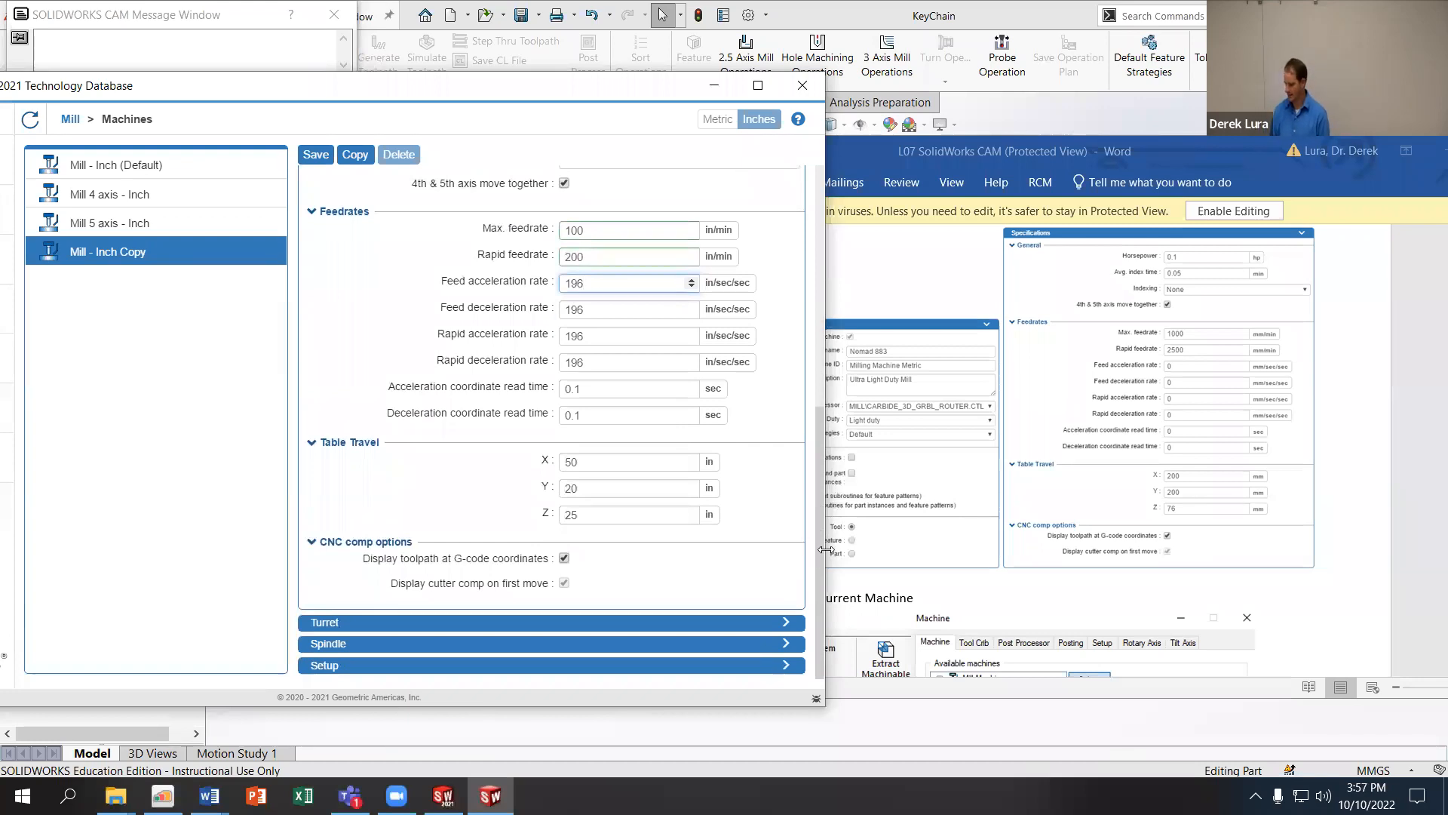
drag(815, 544, 808, 305)
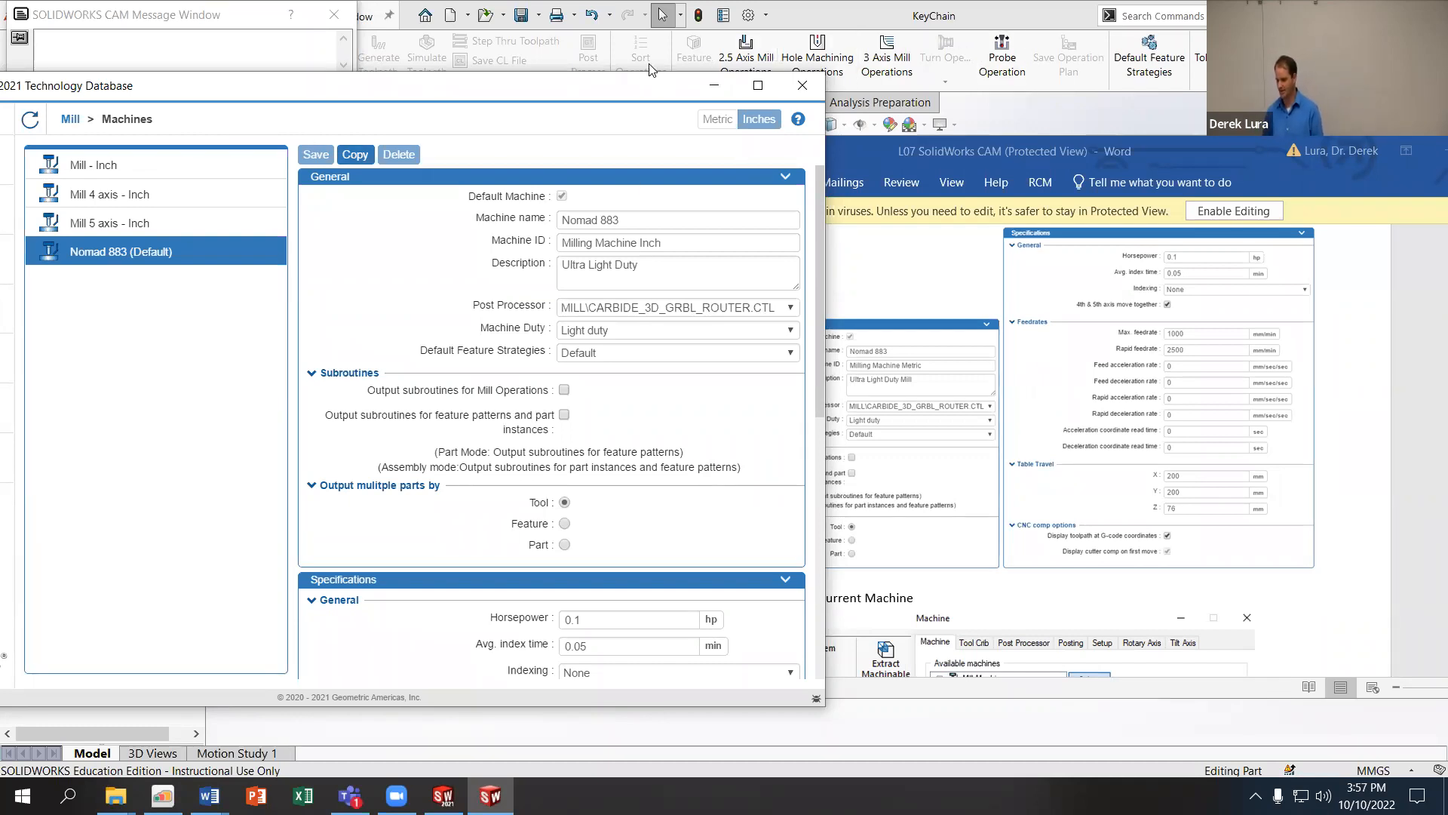
Step: Close the Technology Database and leave the lesson document open at step 6 on defining the current machine
drag(609, 88, 699, 100)
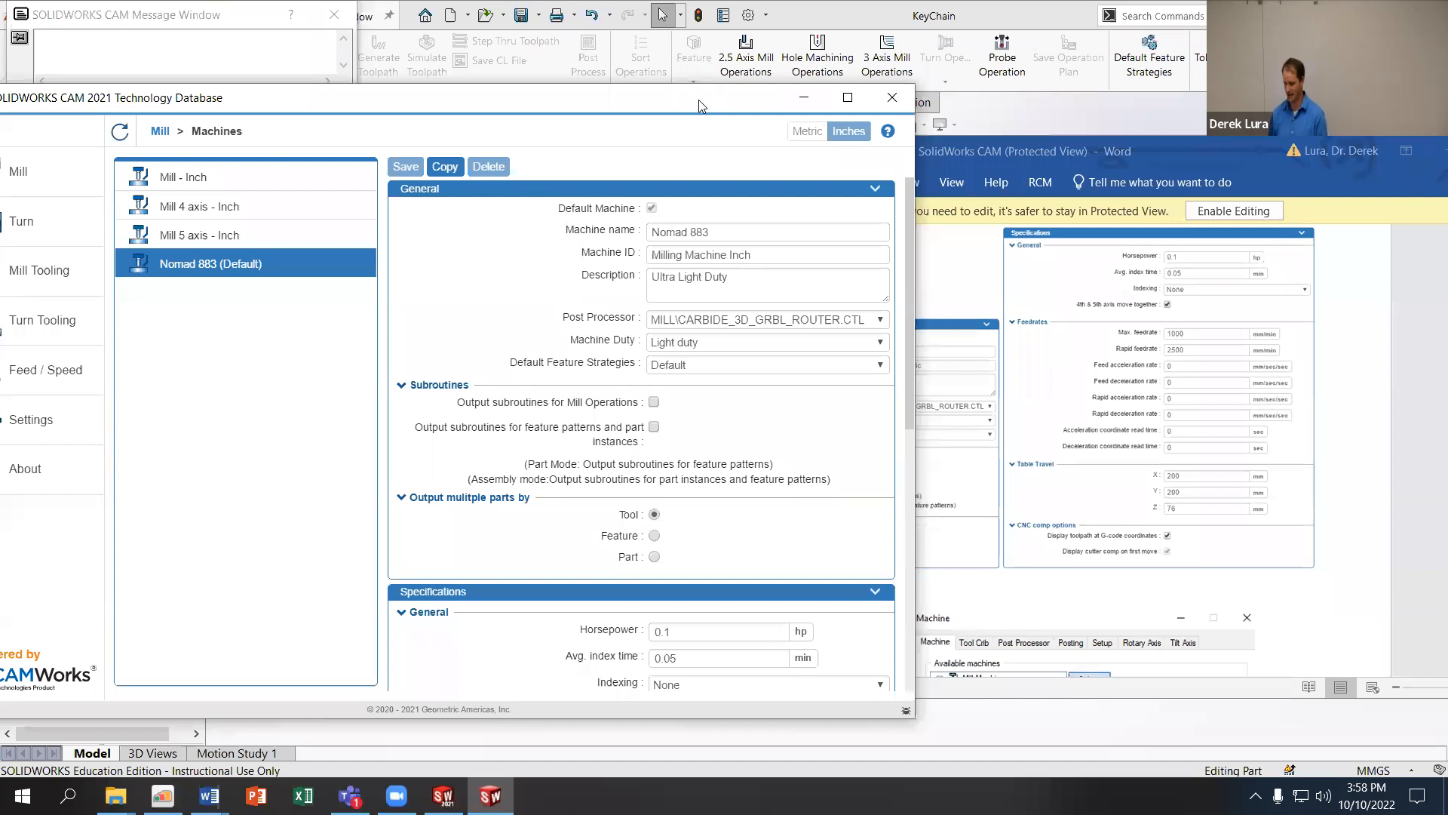
drag(718, 98, 846, 109)
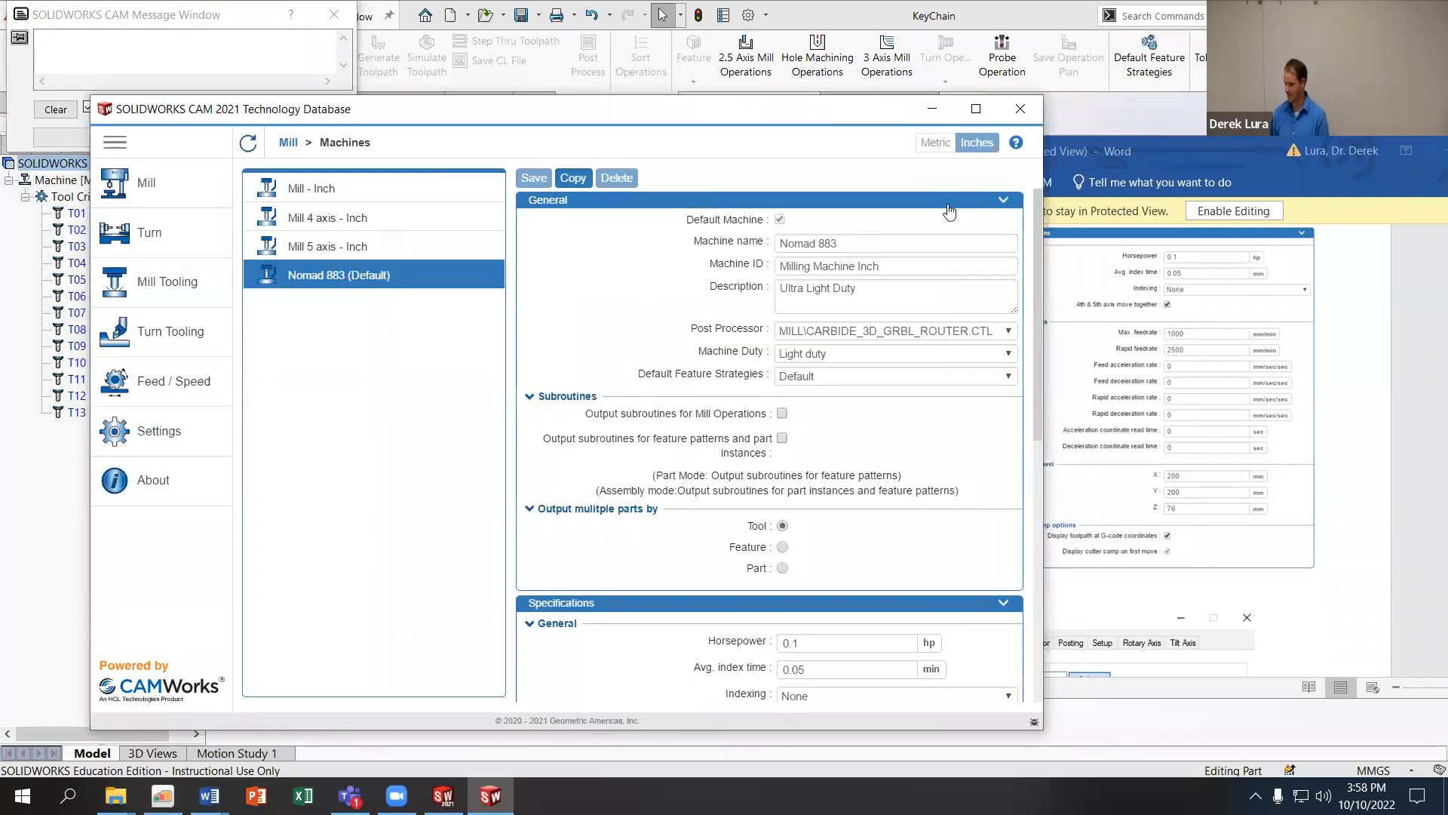
click(1183, 161)
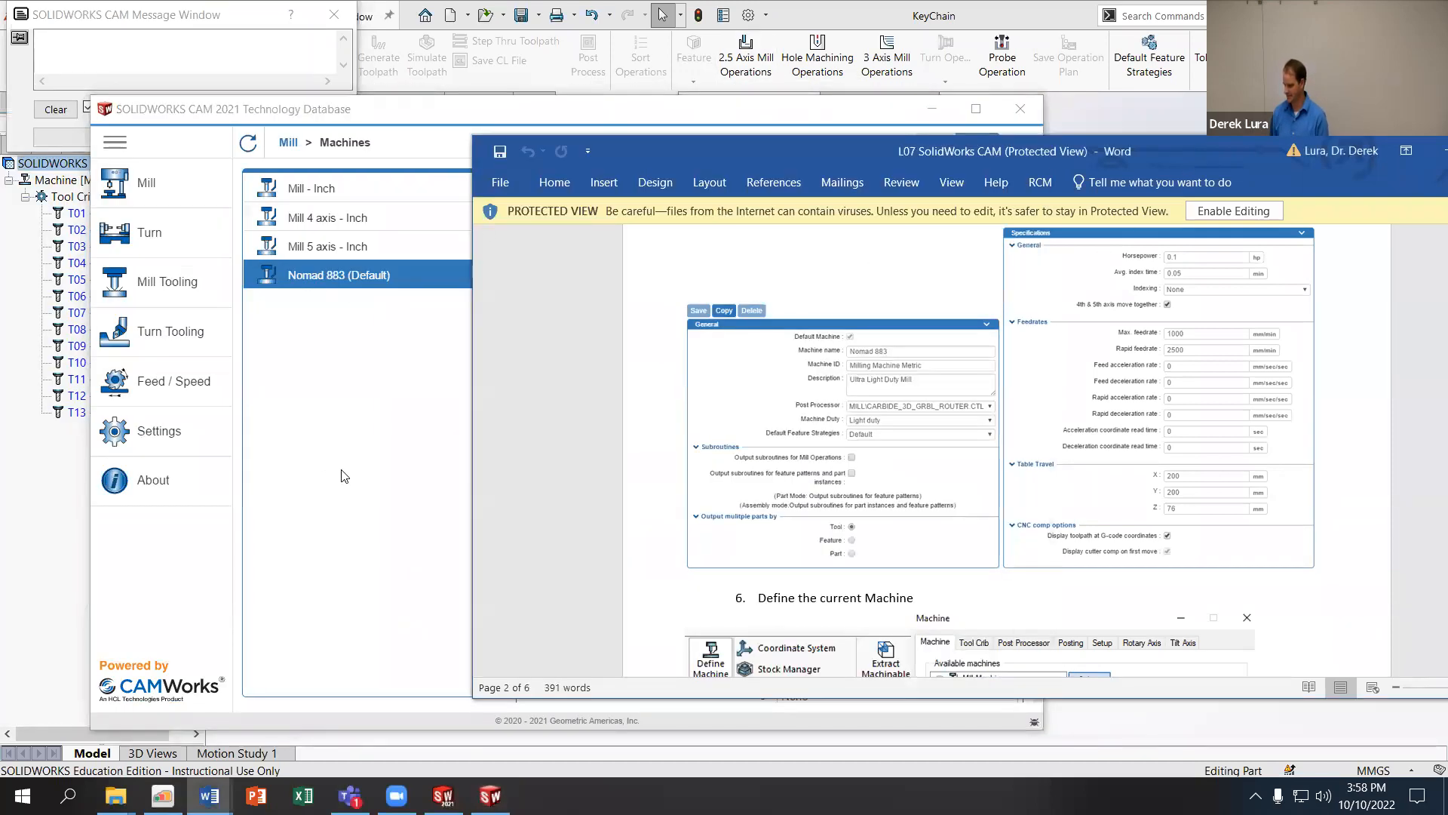
click(341, 475)
click(1020, 109)
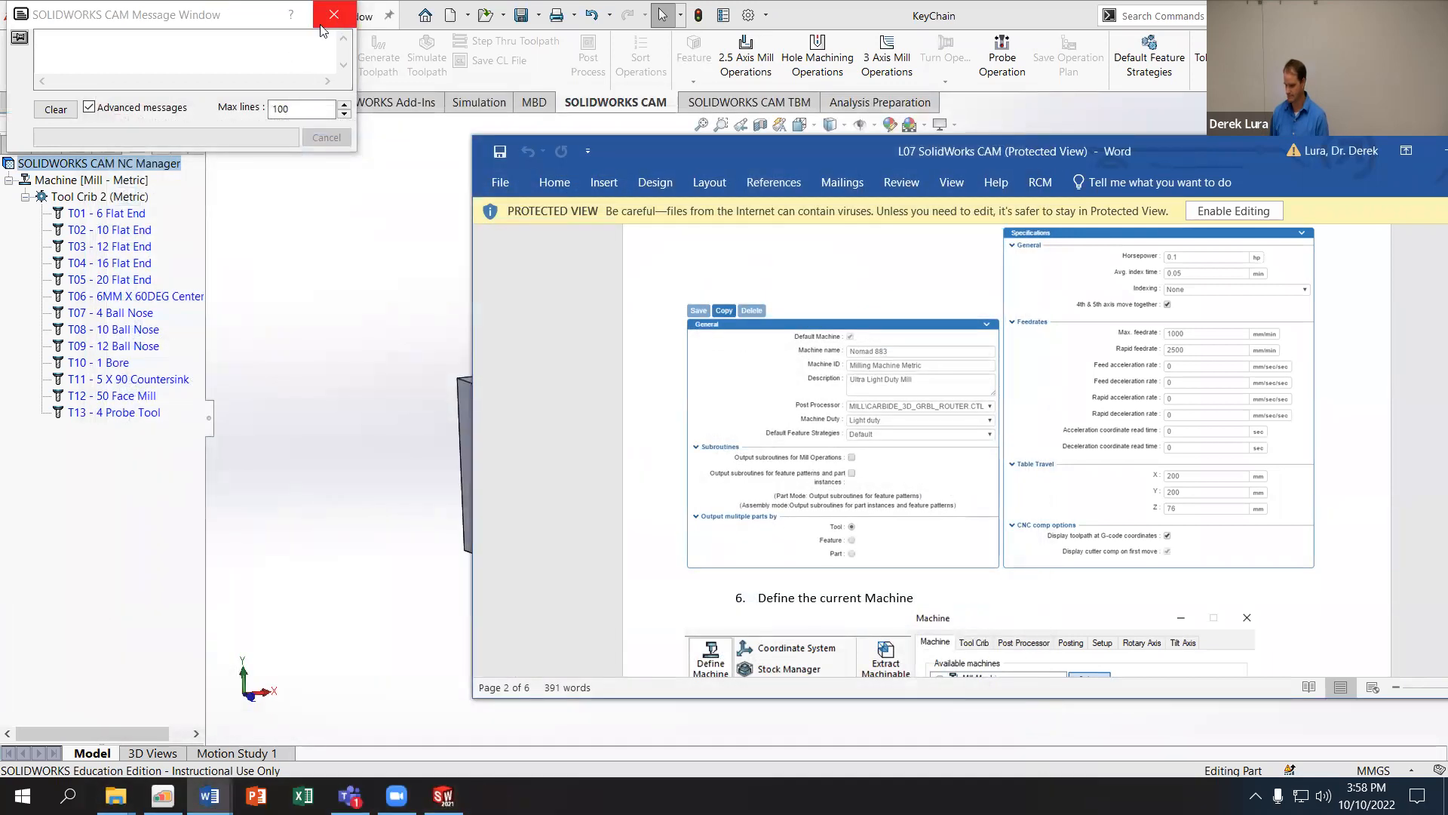
Step: Clear the SOLIDWORKS CAM message window away and review step 6 of the lesson document on defining the current machine
drag(217, 14, 315, 80)
click(433, 79)
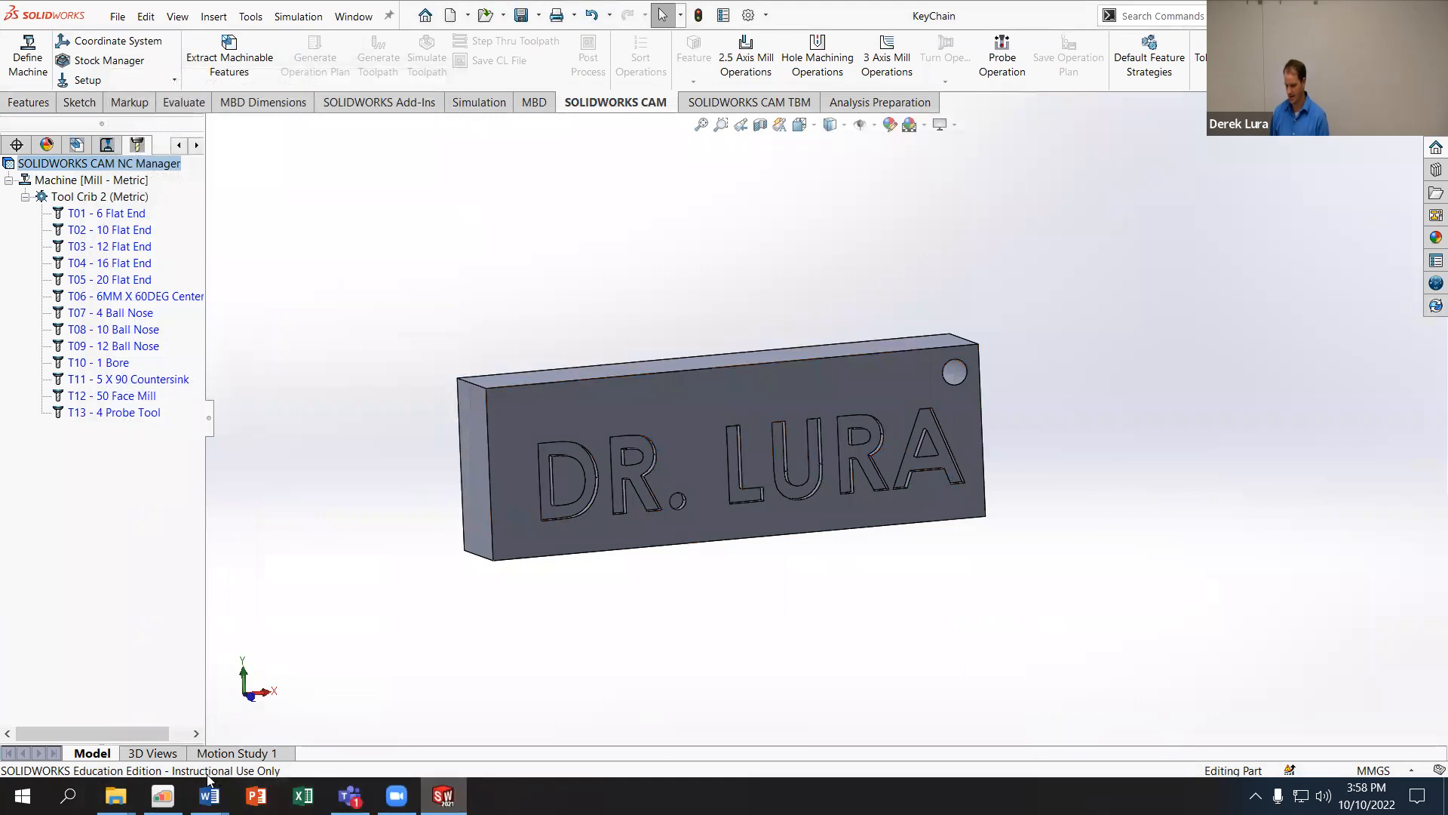
mouse_move(209, 780)
click(307, 716)
scroll(884, 464, down, 3)
scroll(883, 460, down, 3)
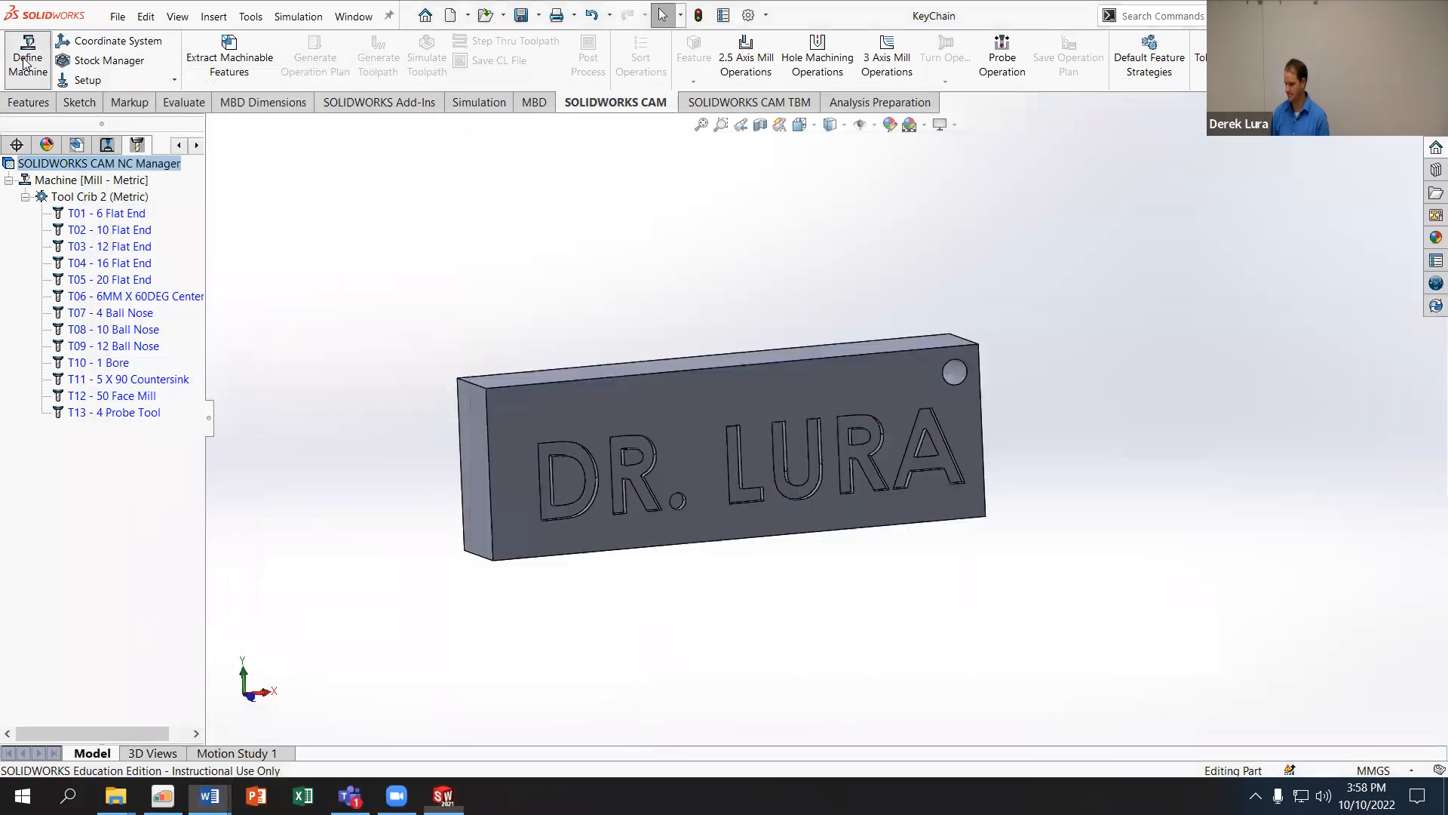
Step: Check the machines available for the part, cancel the machine definition, and set the document units to IPS (inch, pound, second)
click(27, 62)
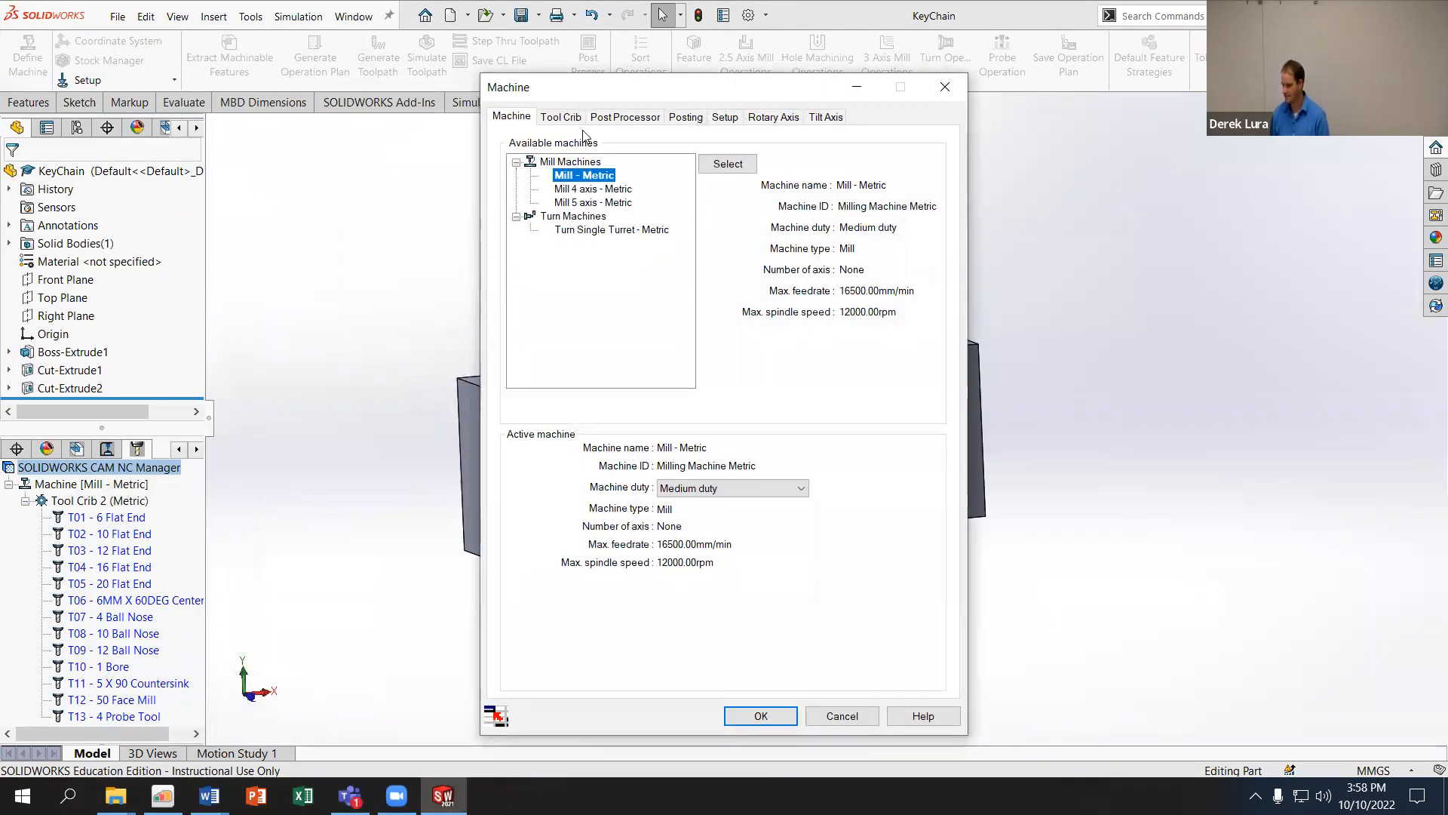
click(842, 717)
click(1367, 770)
click(1327, 725)
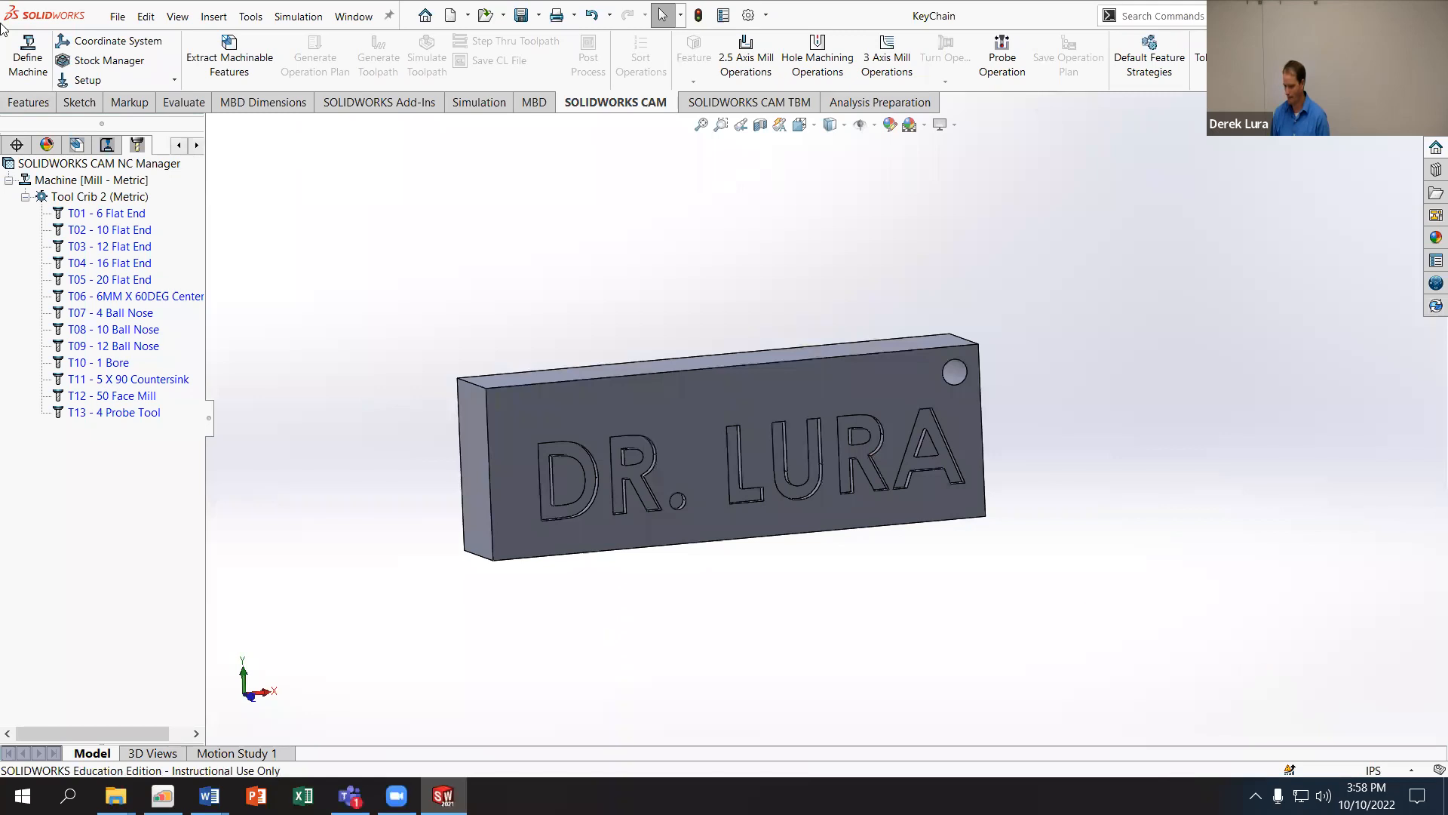
Step: Open the machine definition and make Nomad 883 the active mill machine
click(35, 55)
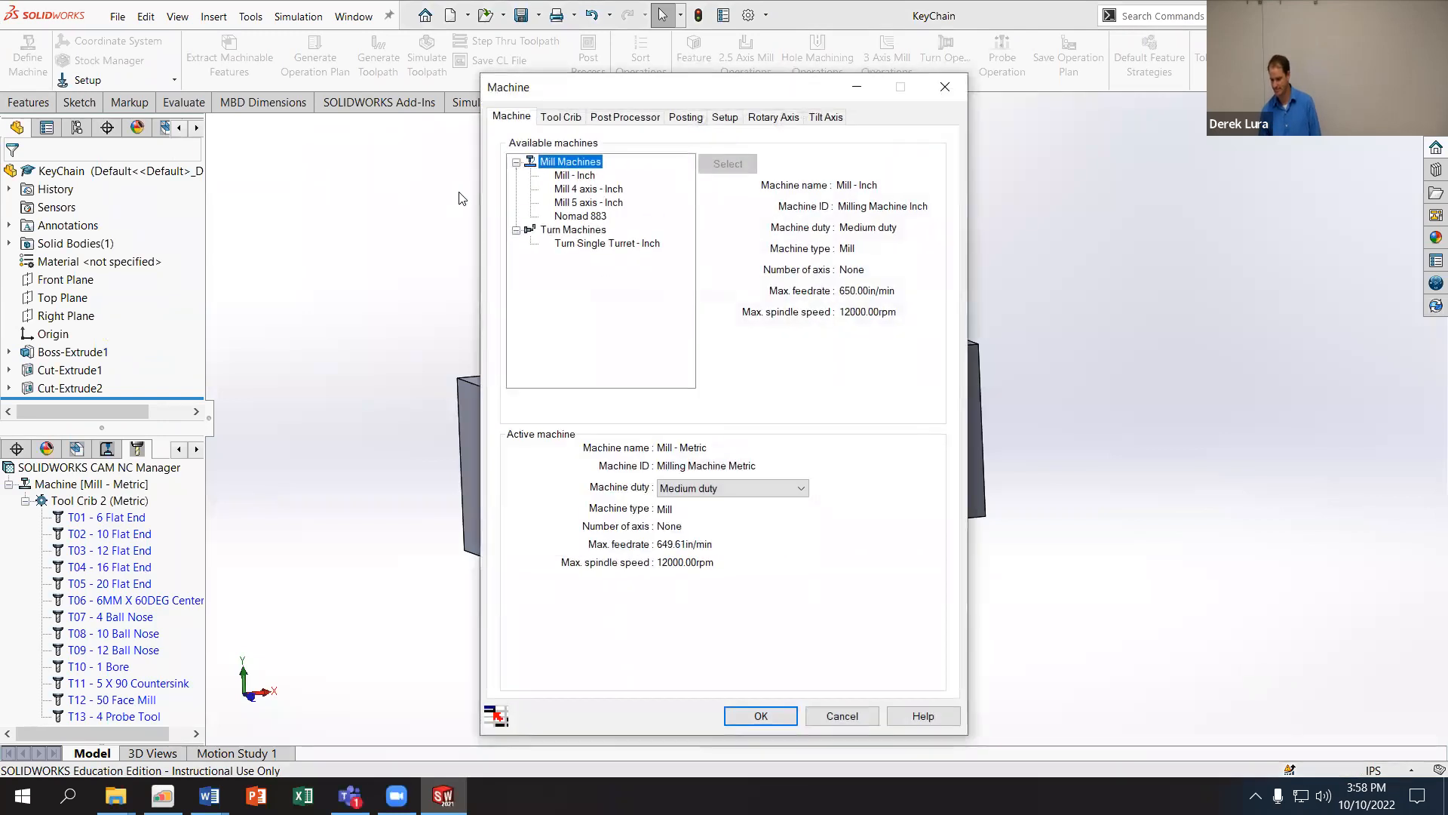
click(604, 218)
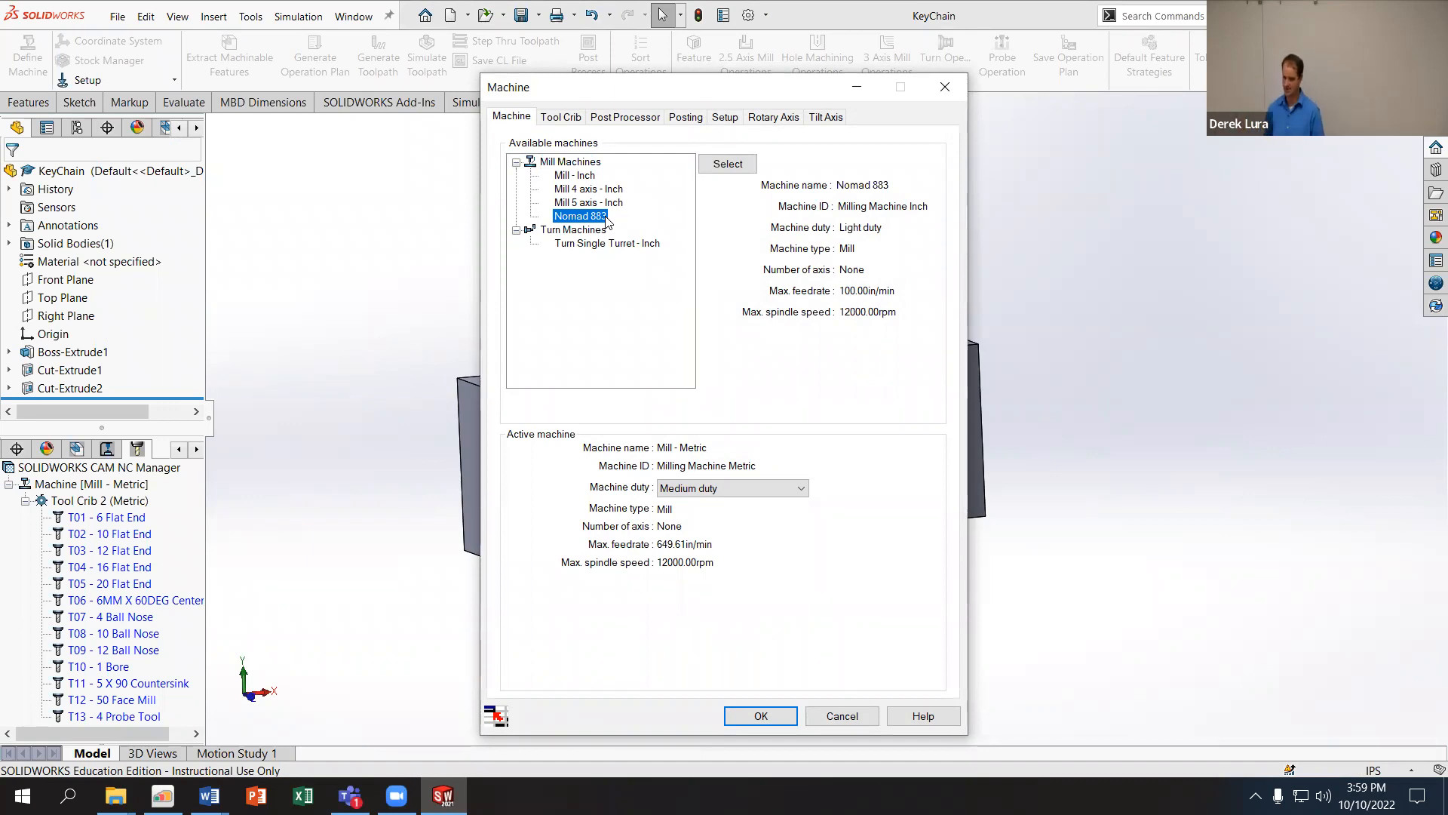
click(728, 164)
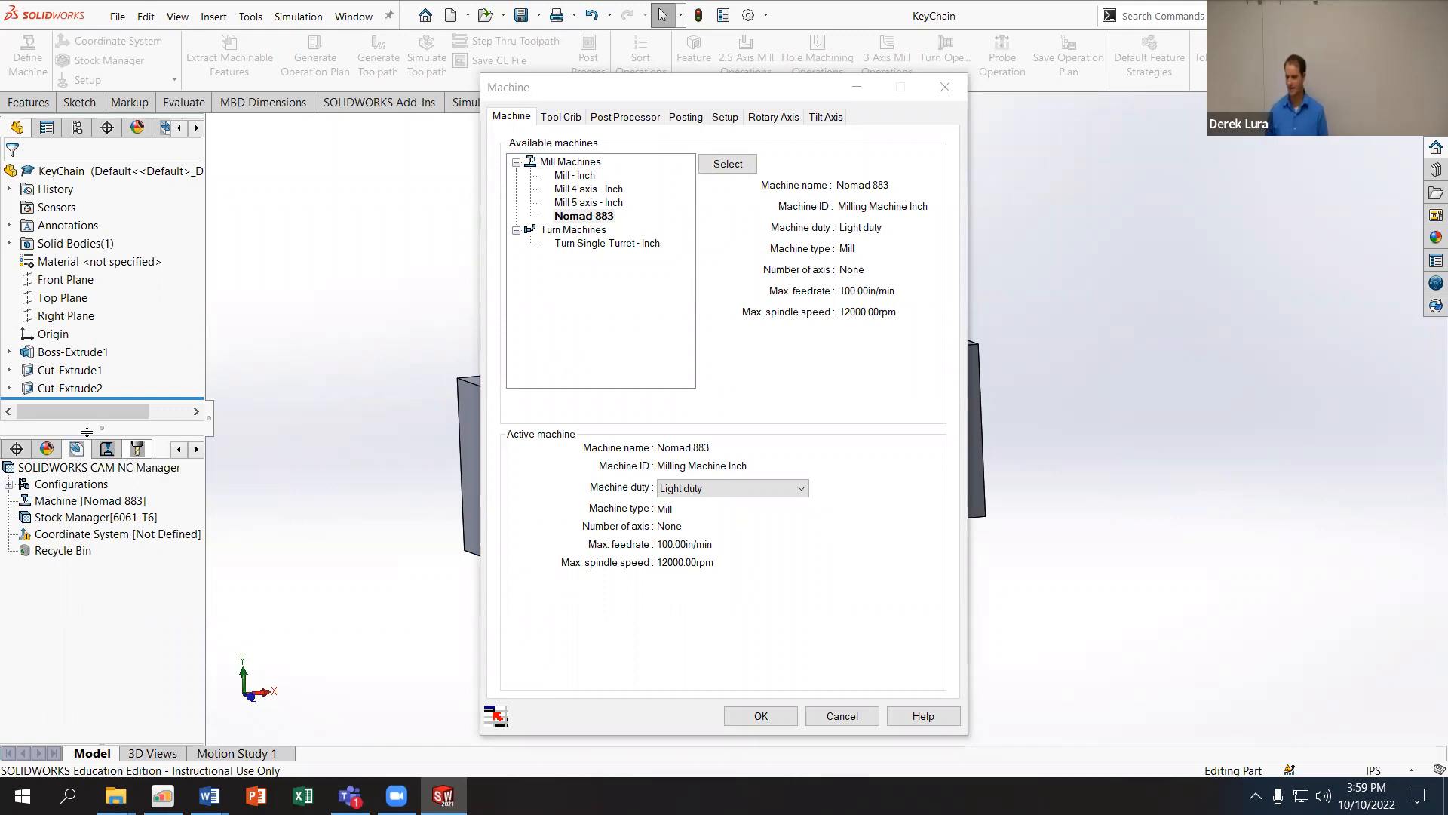
Step: Show the SOLIDWORKS CAM feature tree in the upper tree pane and restore the part's design tree there
click(196, 128)
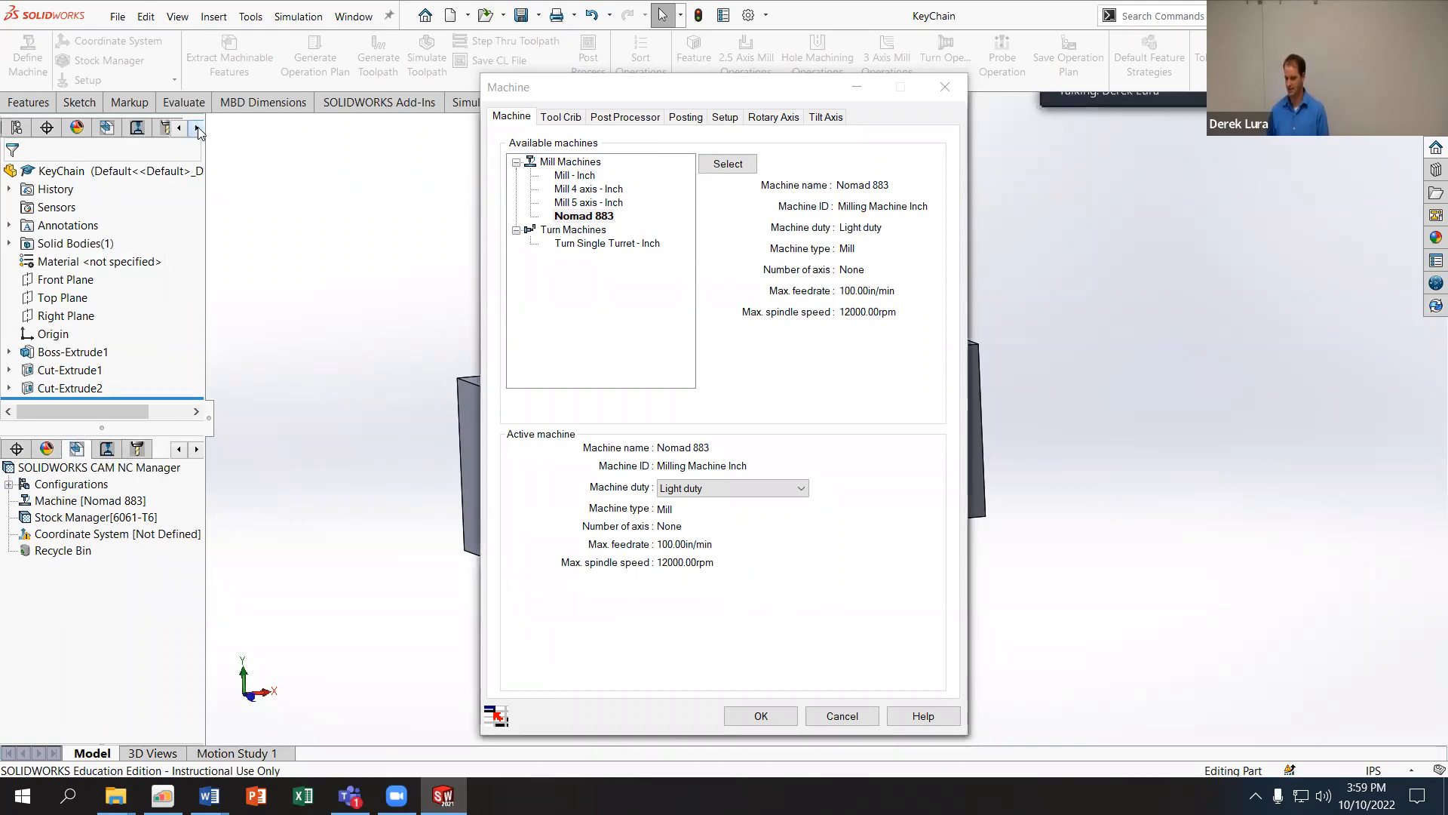
click(76, 128)
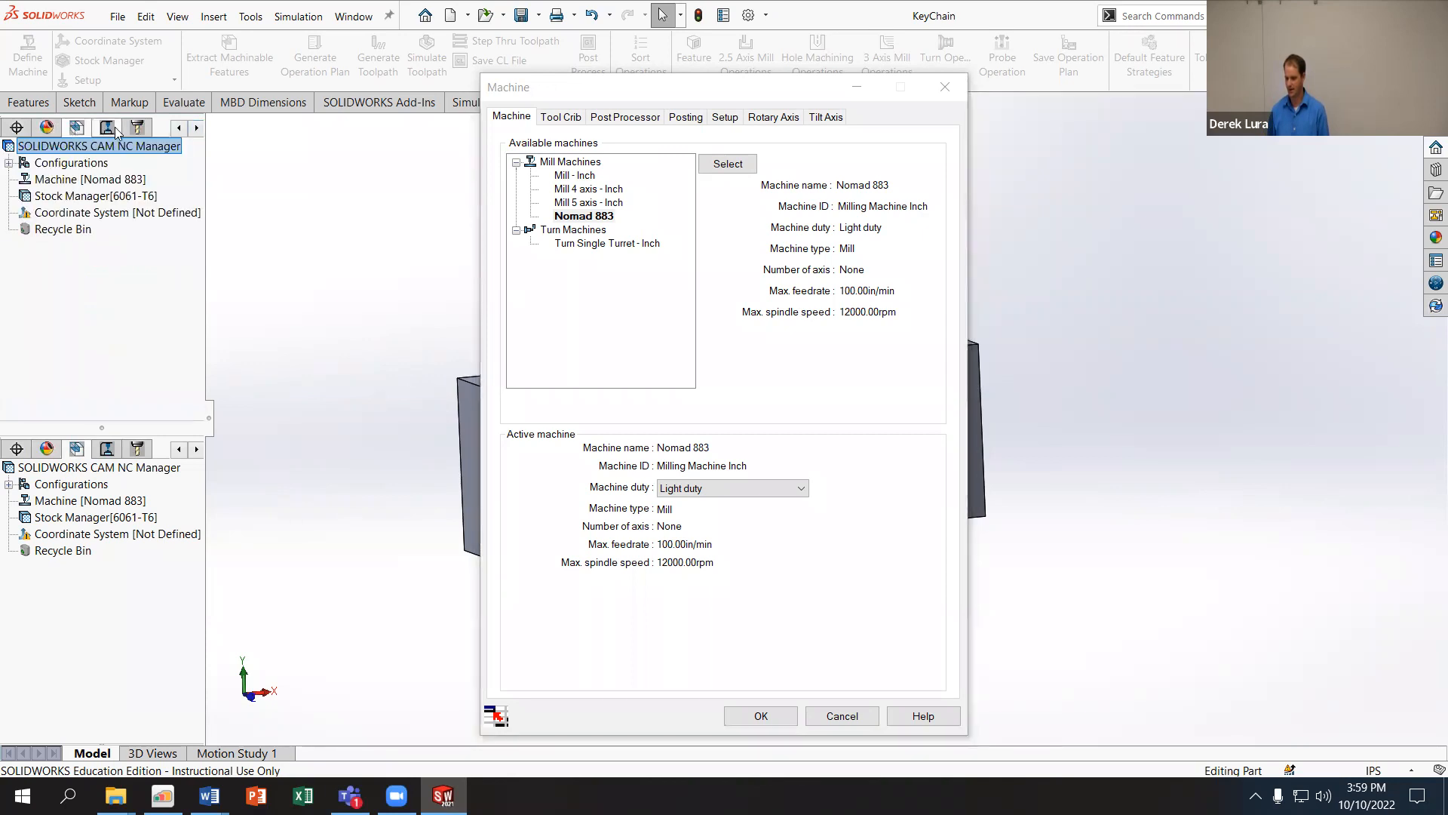
click(177, 129)
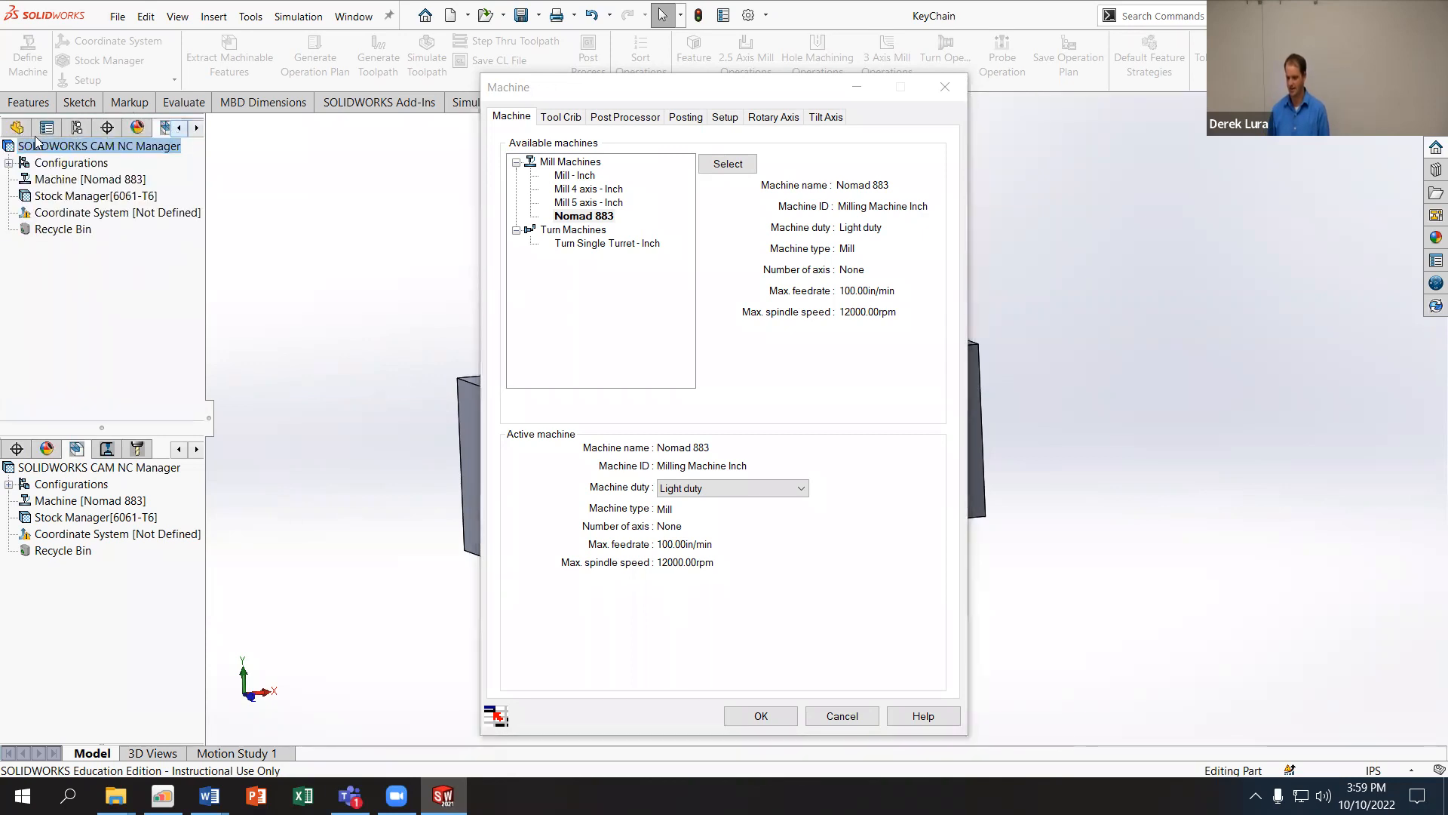
click(18, 128)
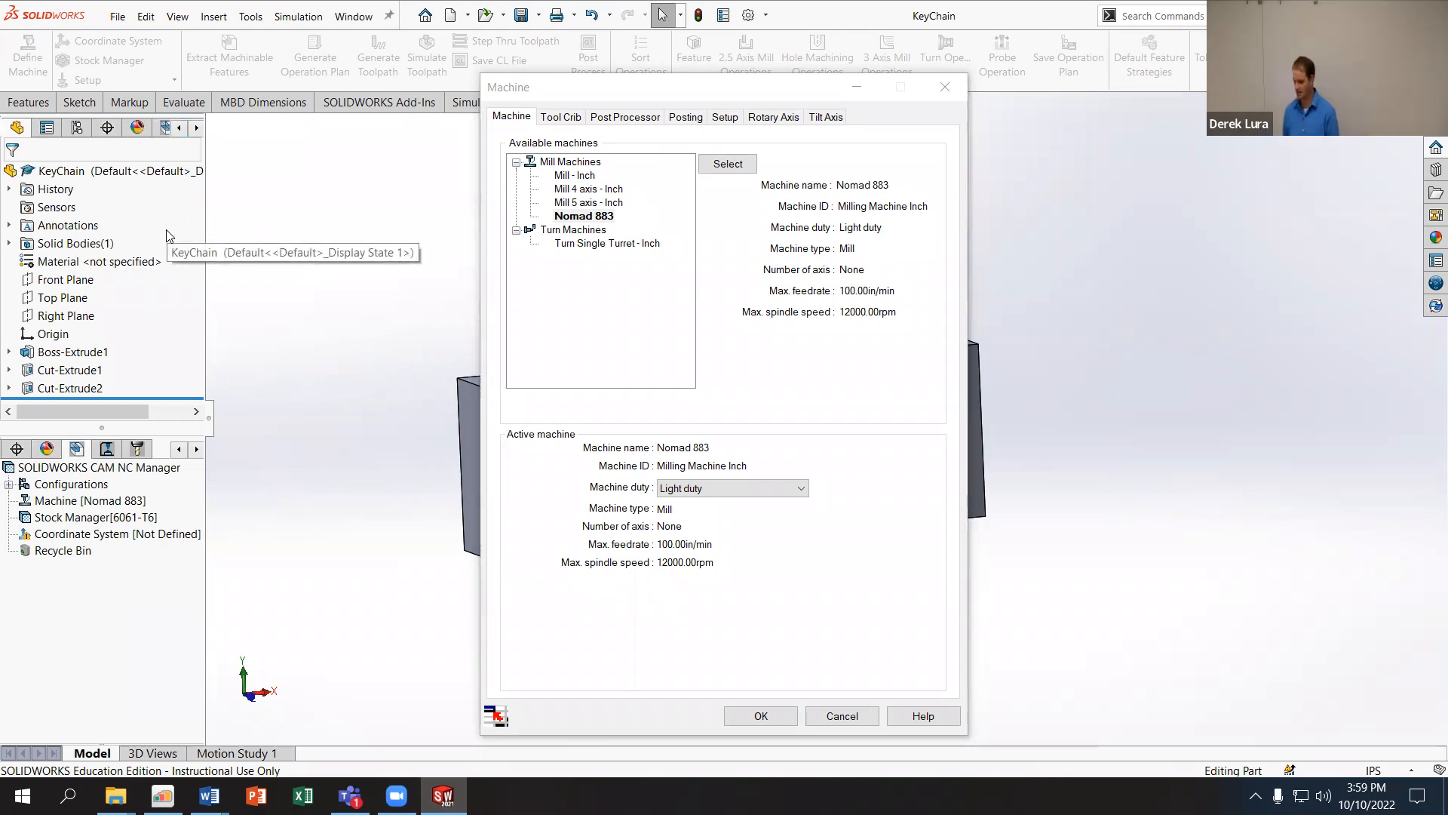
Step: Consult the machine settings illustrated in step 6 of the lesson document and close the machine definition
mouse_move(209, 796)
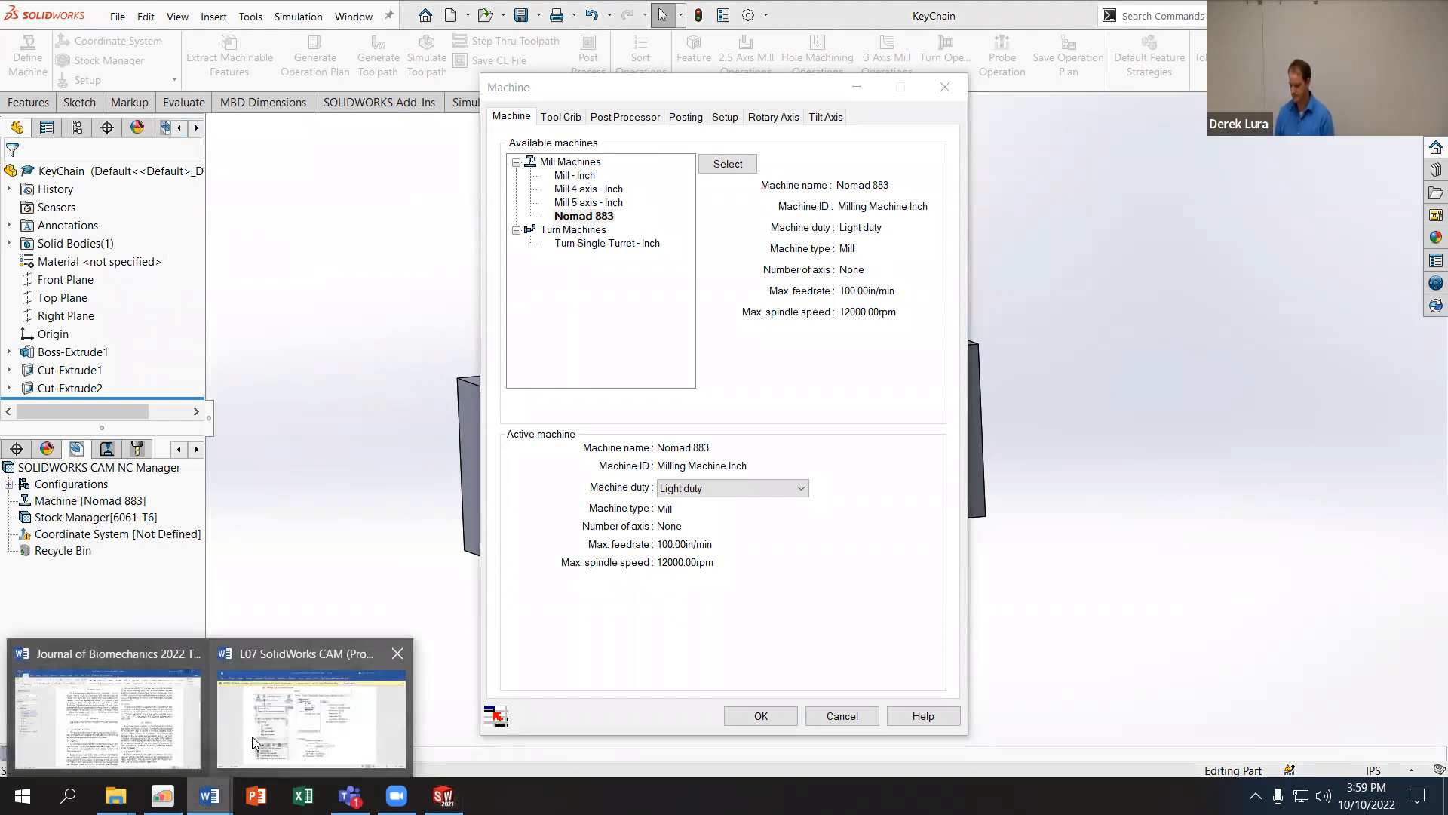
click(302, 709)
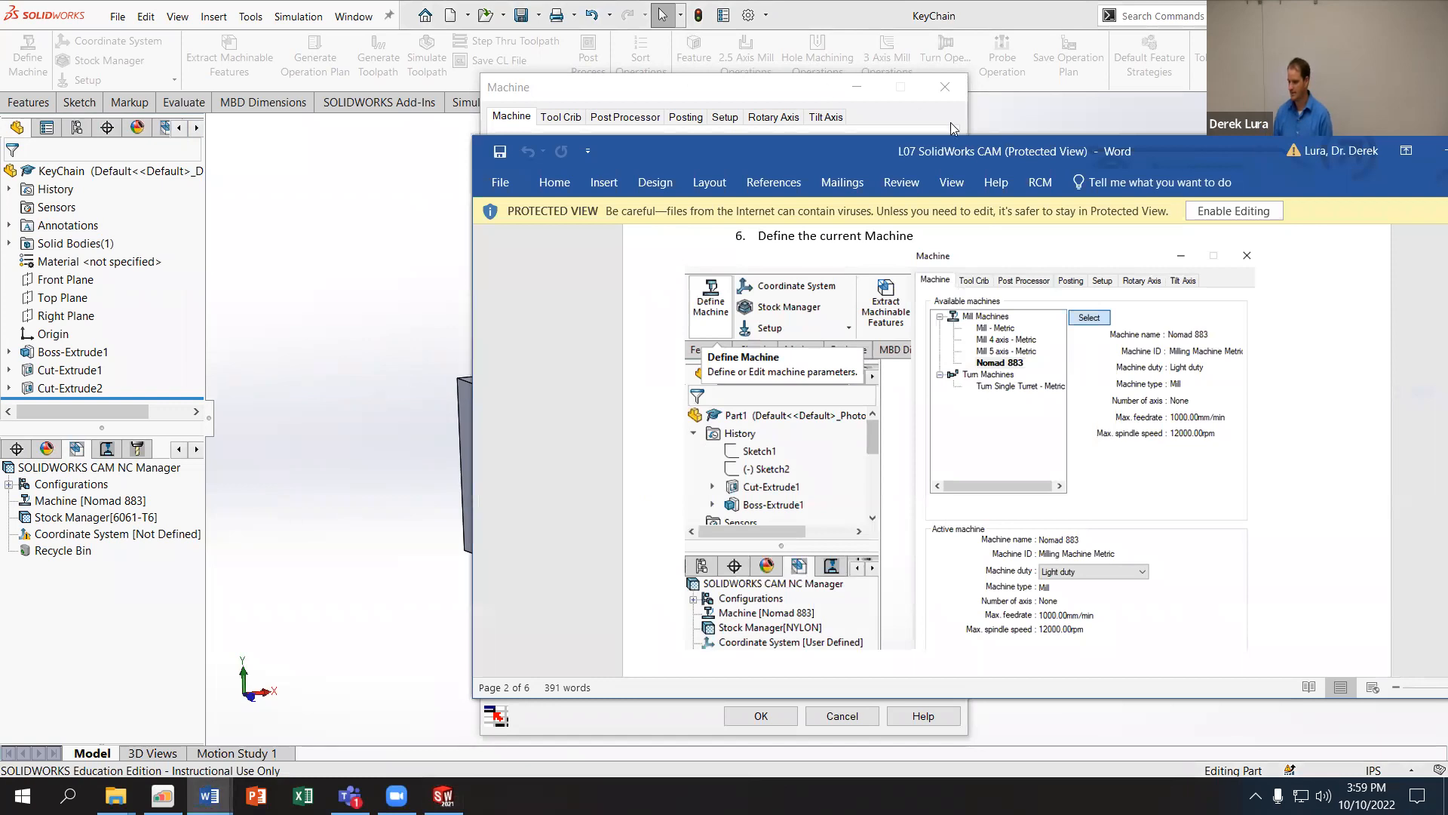
click(946, 89)
Step: Choose IPS (inch, pound, second) as the document units and reopen the machine definition
click(1374, 769)
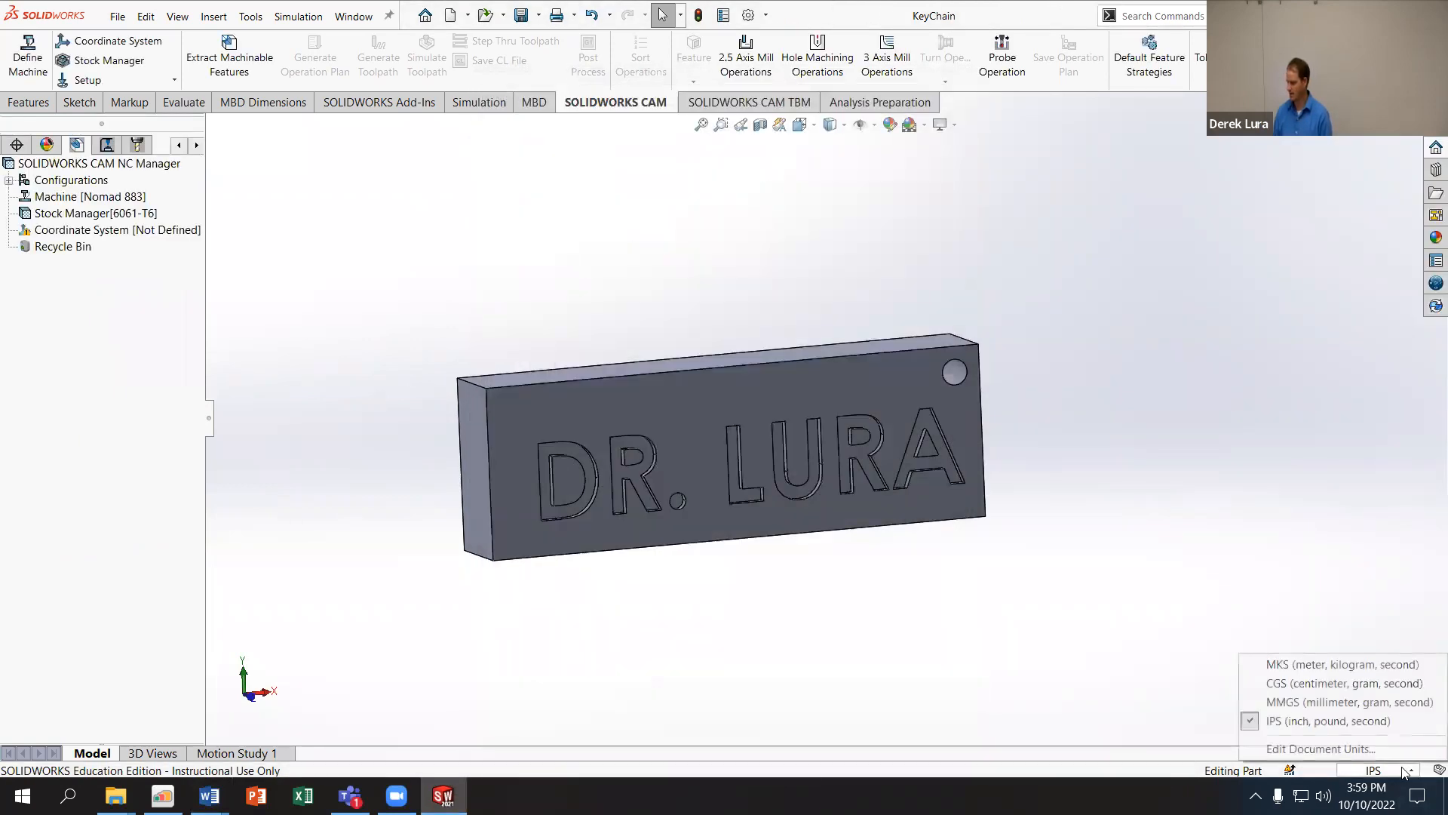
click(1340, 723)
click(30, 59)
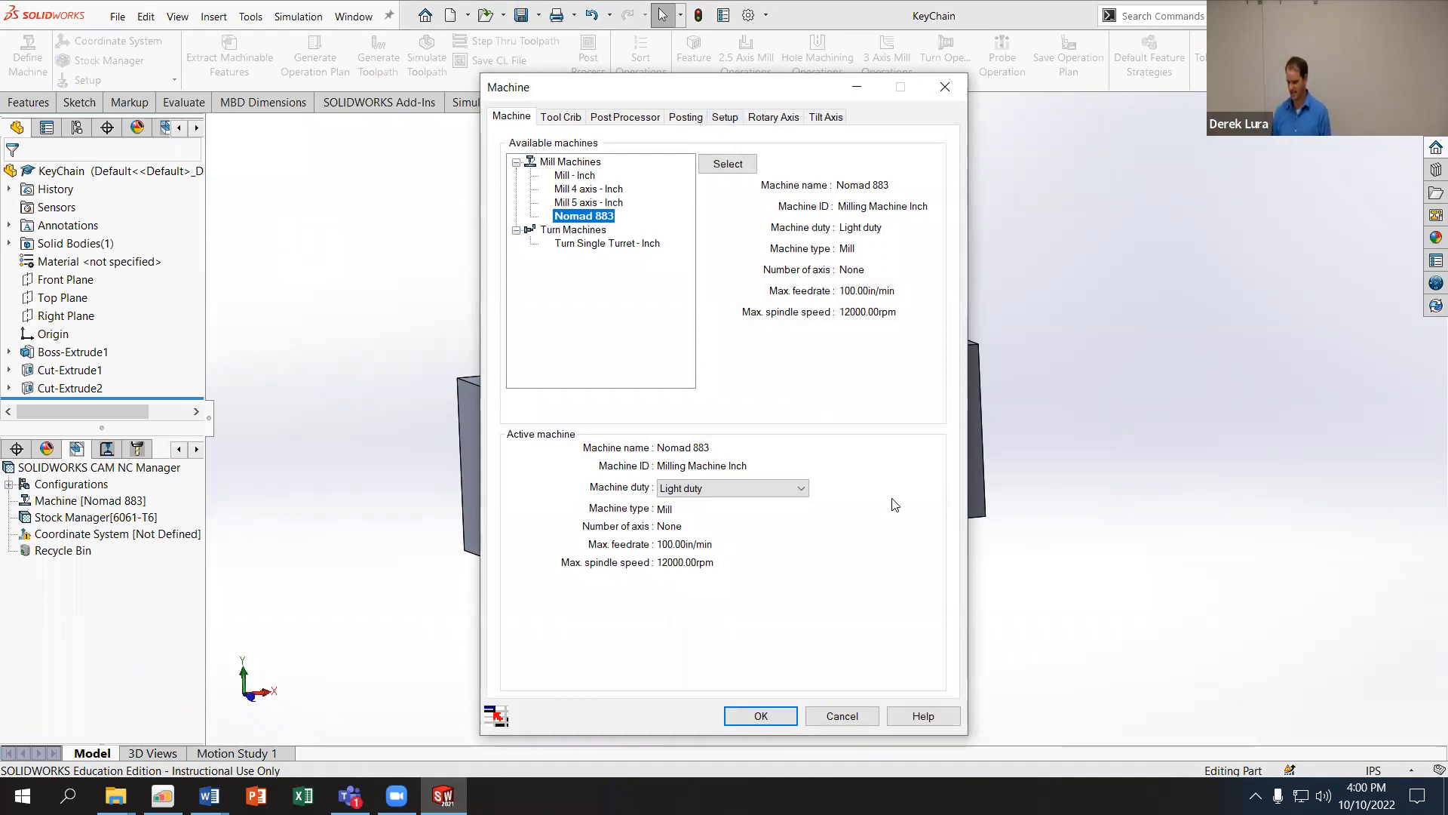
Step: Review the machine definition and tool crib setup instructions in the L07 SolidWorks CAM Word document, and return to the Machine dialog
click(209, 796)
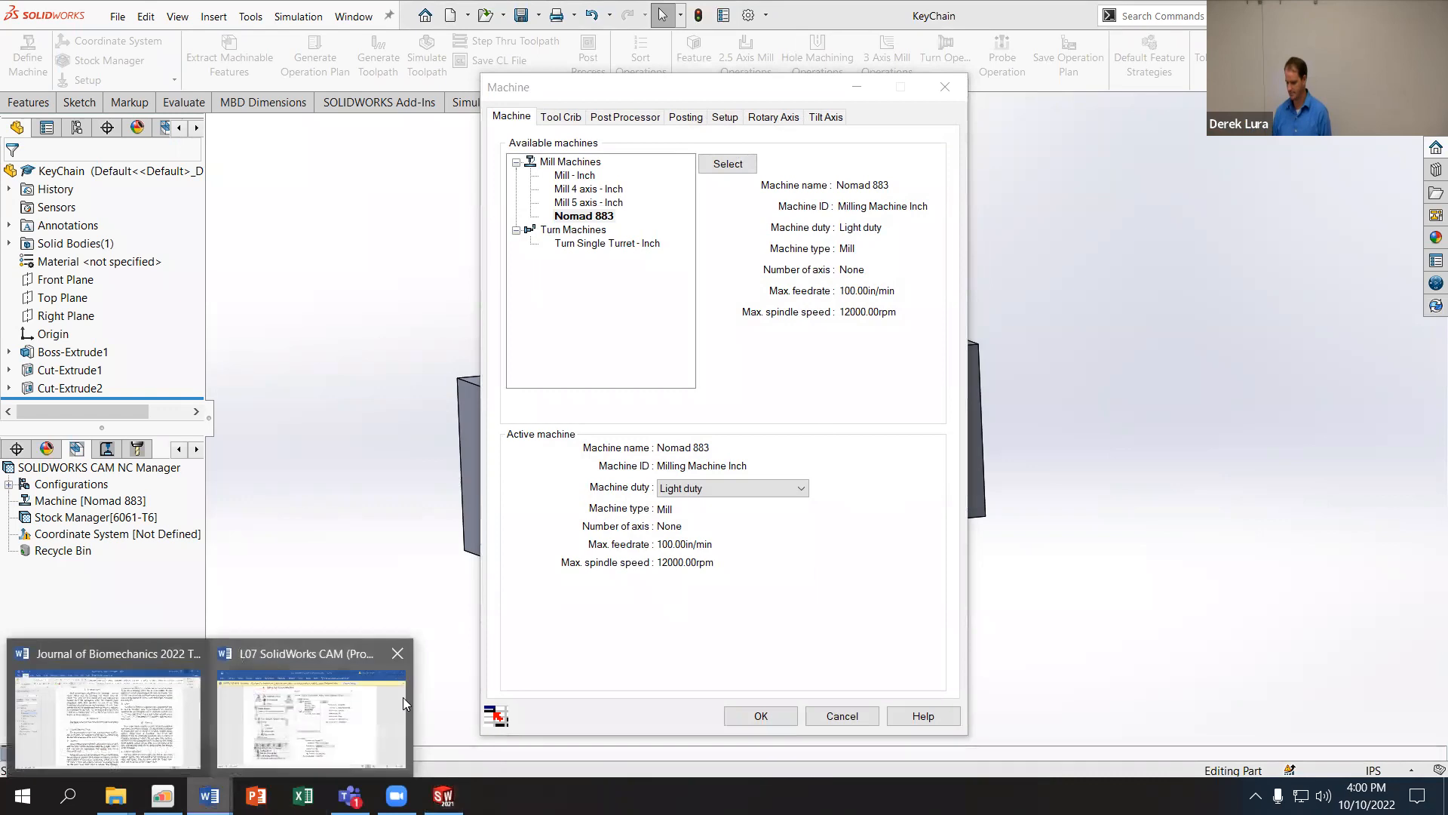
click(309, 754)
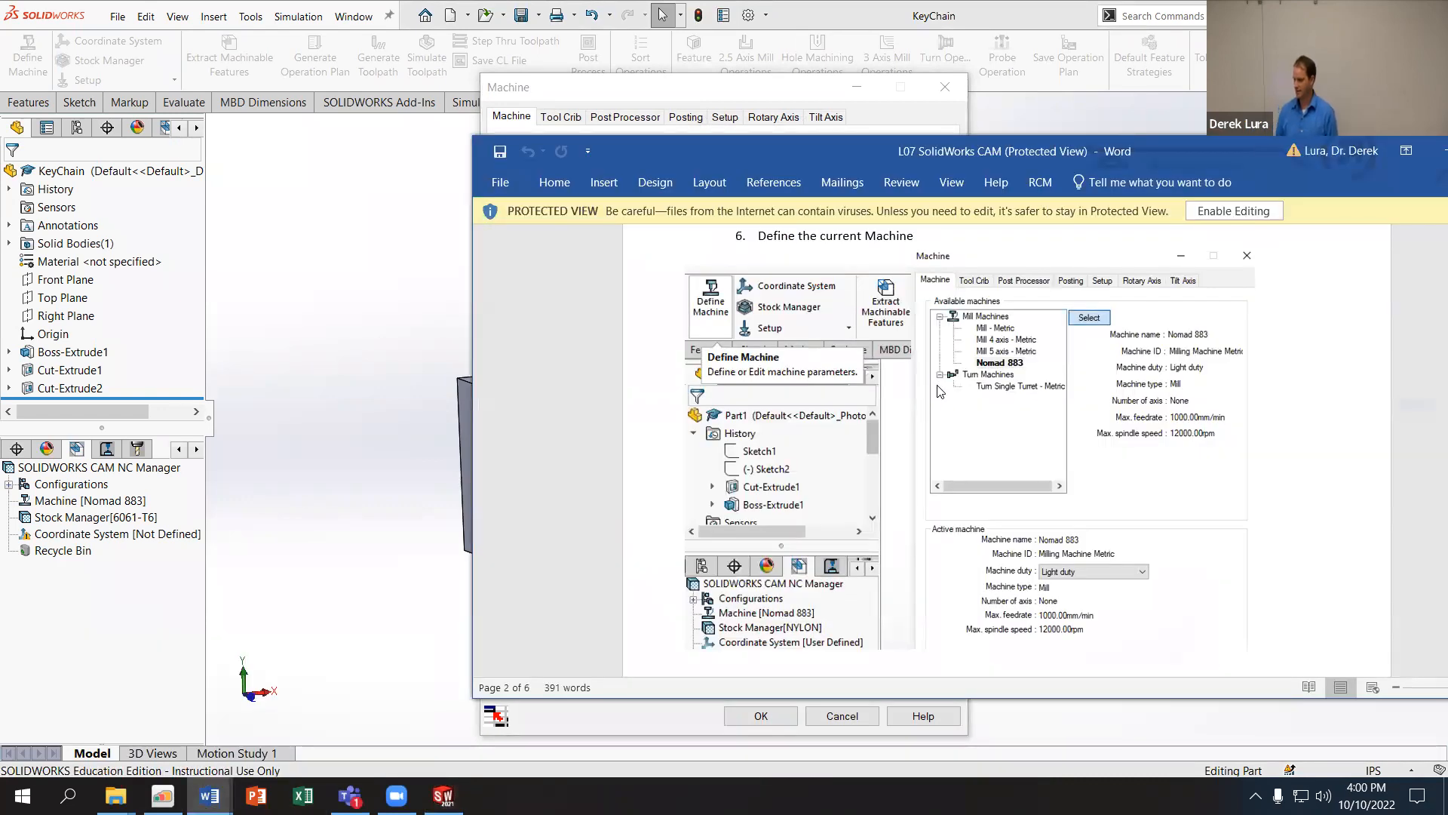
scroll(940, 391, down, 10)
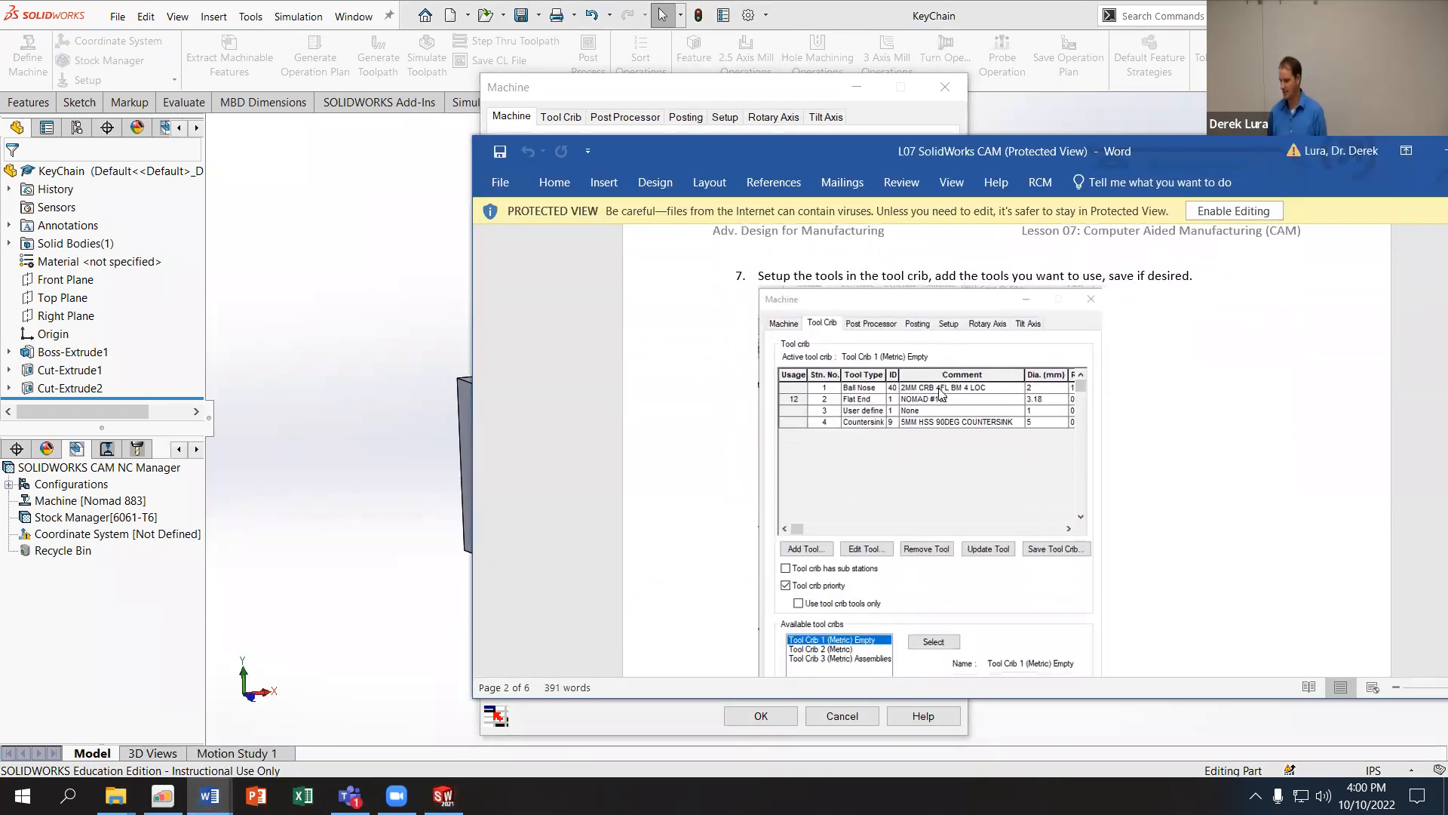
scroll(1365, 489, down, 1)
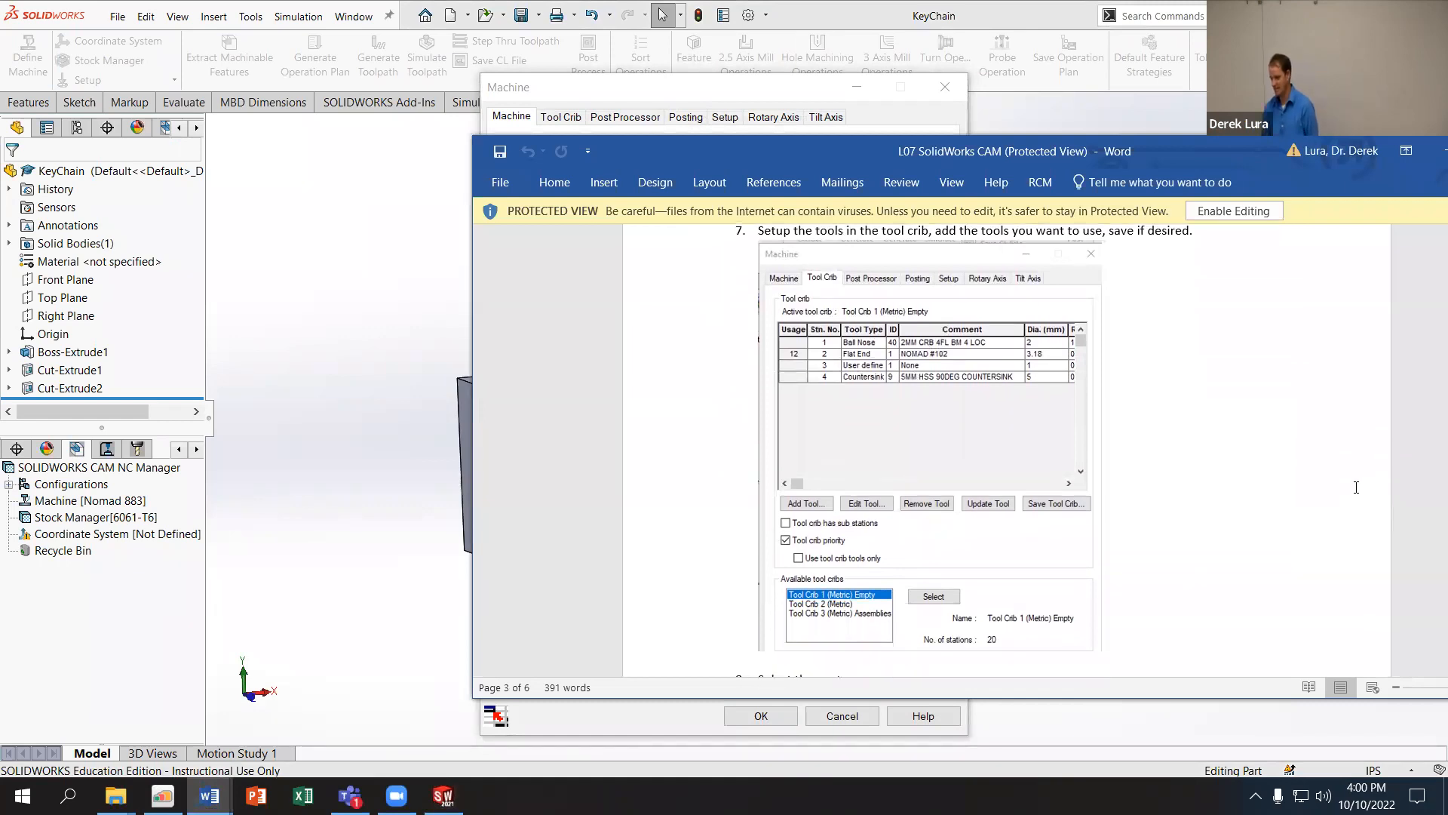
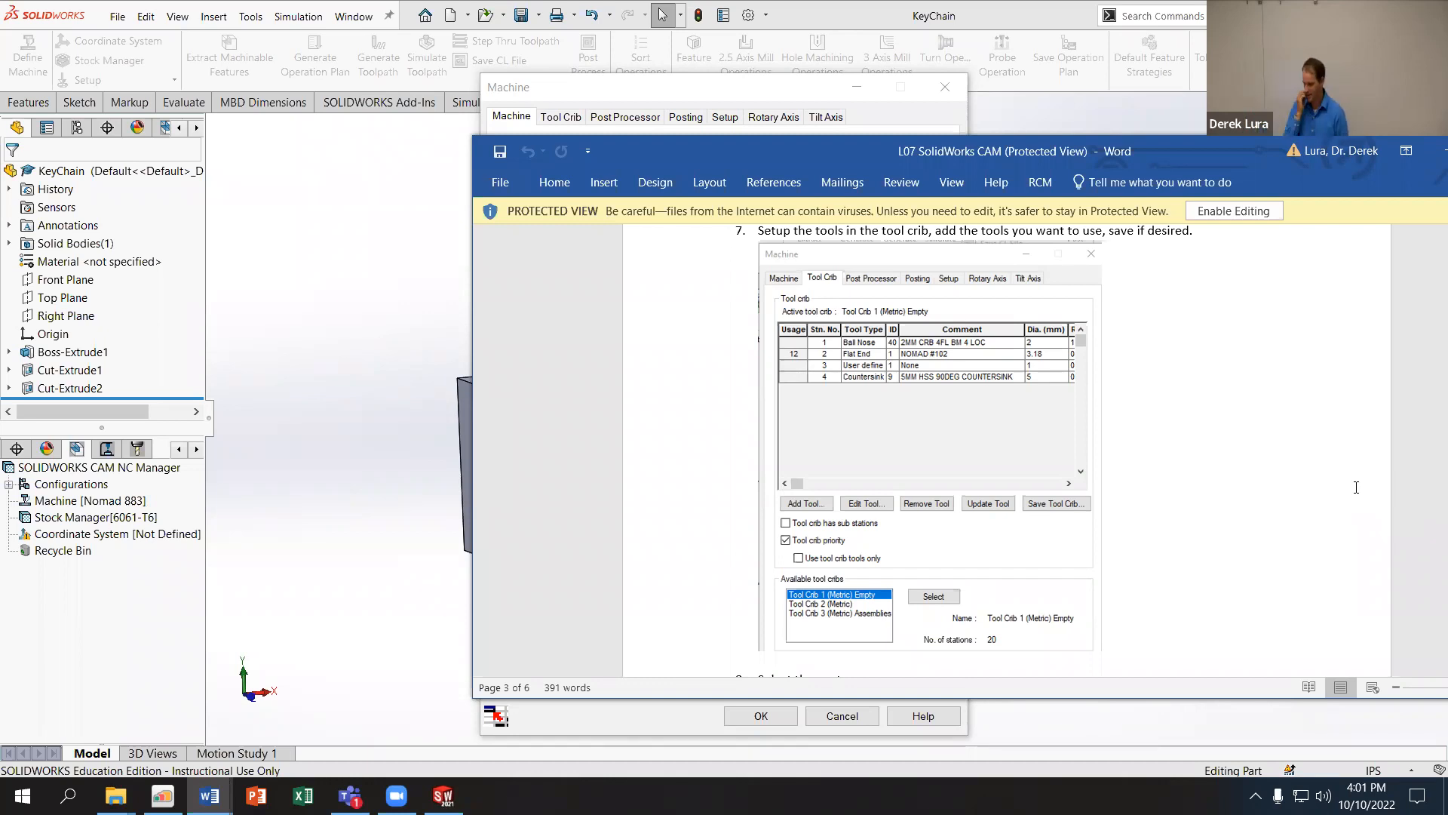
scroll(1350, 489, up, 3)
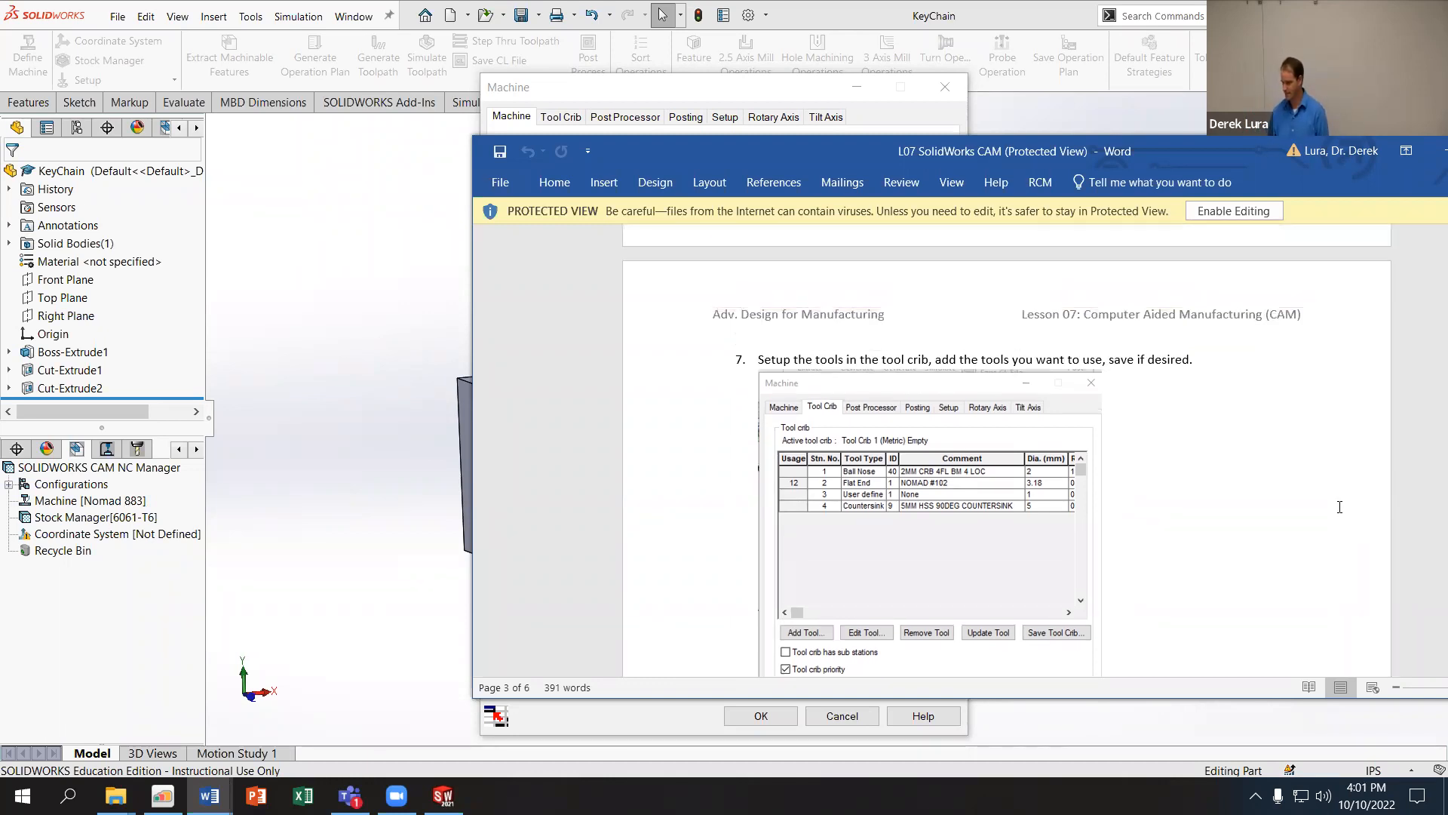
scroll(1340, 507, up, 10)
scroll(1338, 507, up, 3)
scroll(1336, 510, down, 12)
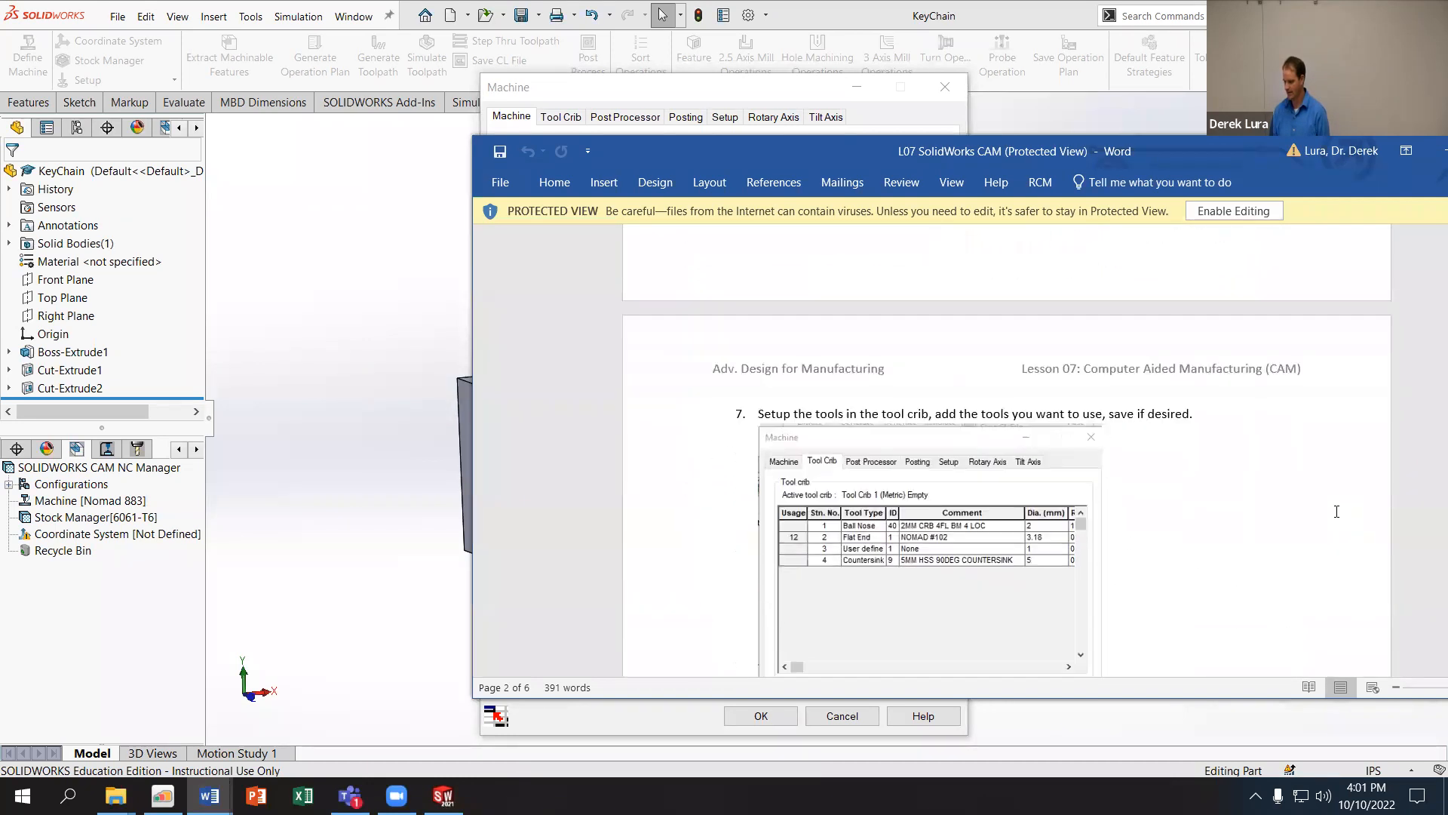
click(555, 130)
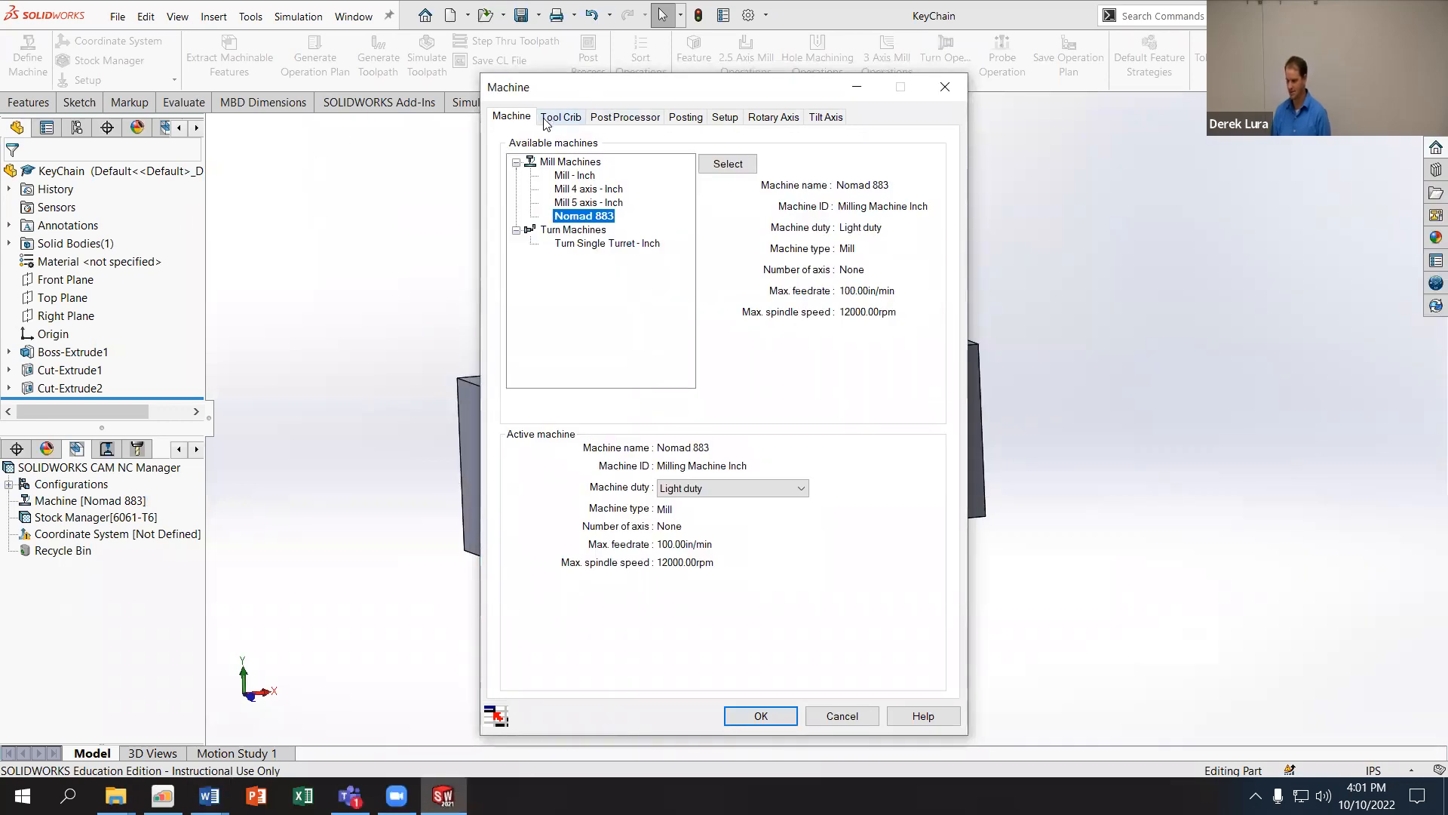
Step: Save the Tool Crib 2 (Inch) set as a new crib named Mini Tool Crib and make it the active crib
click(545, 120)
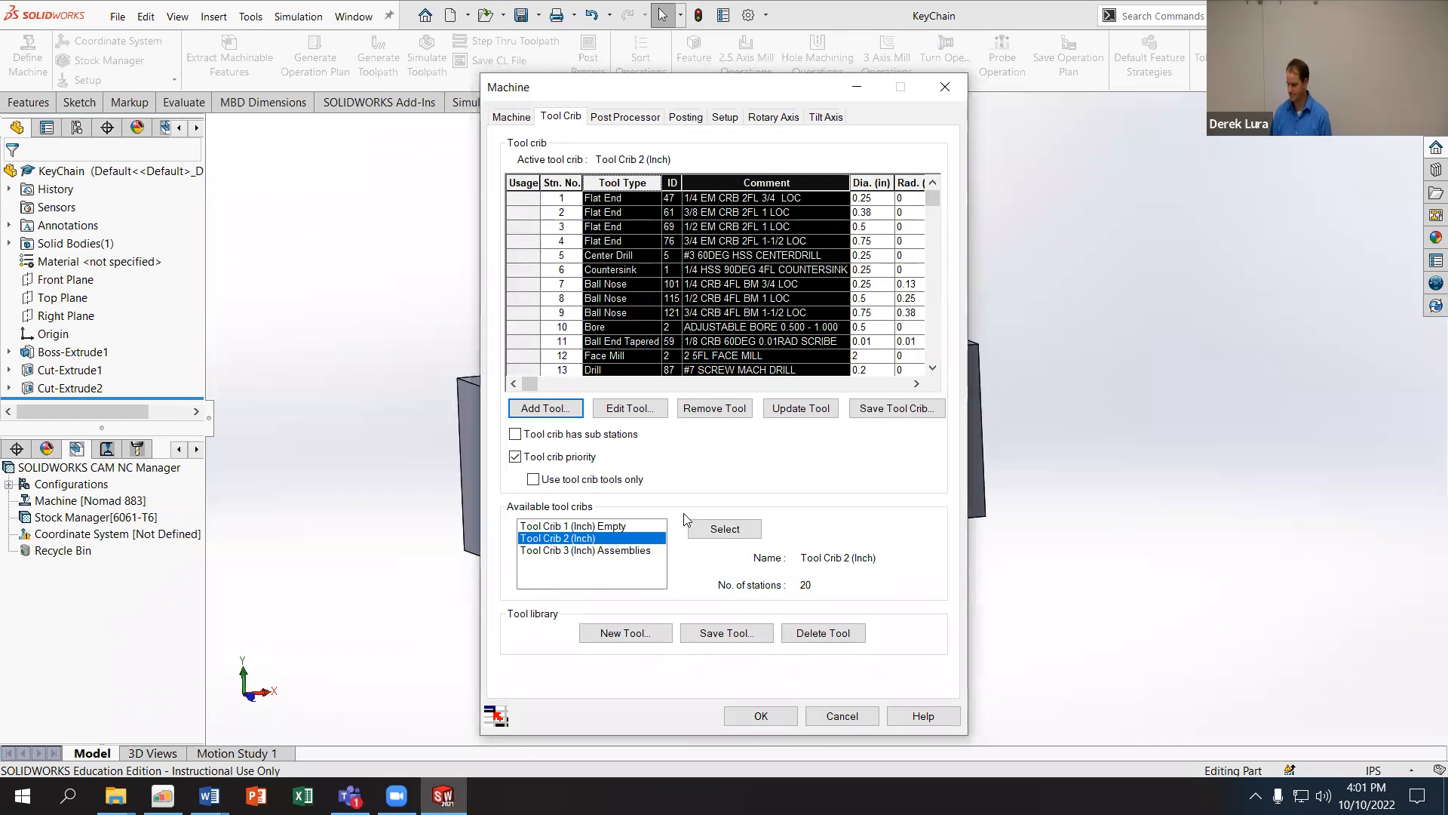
click(873, 414)
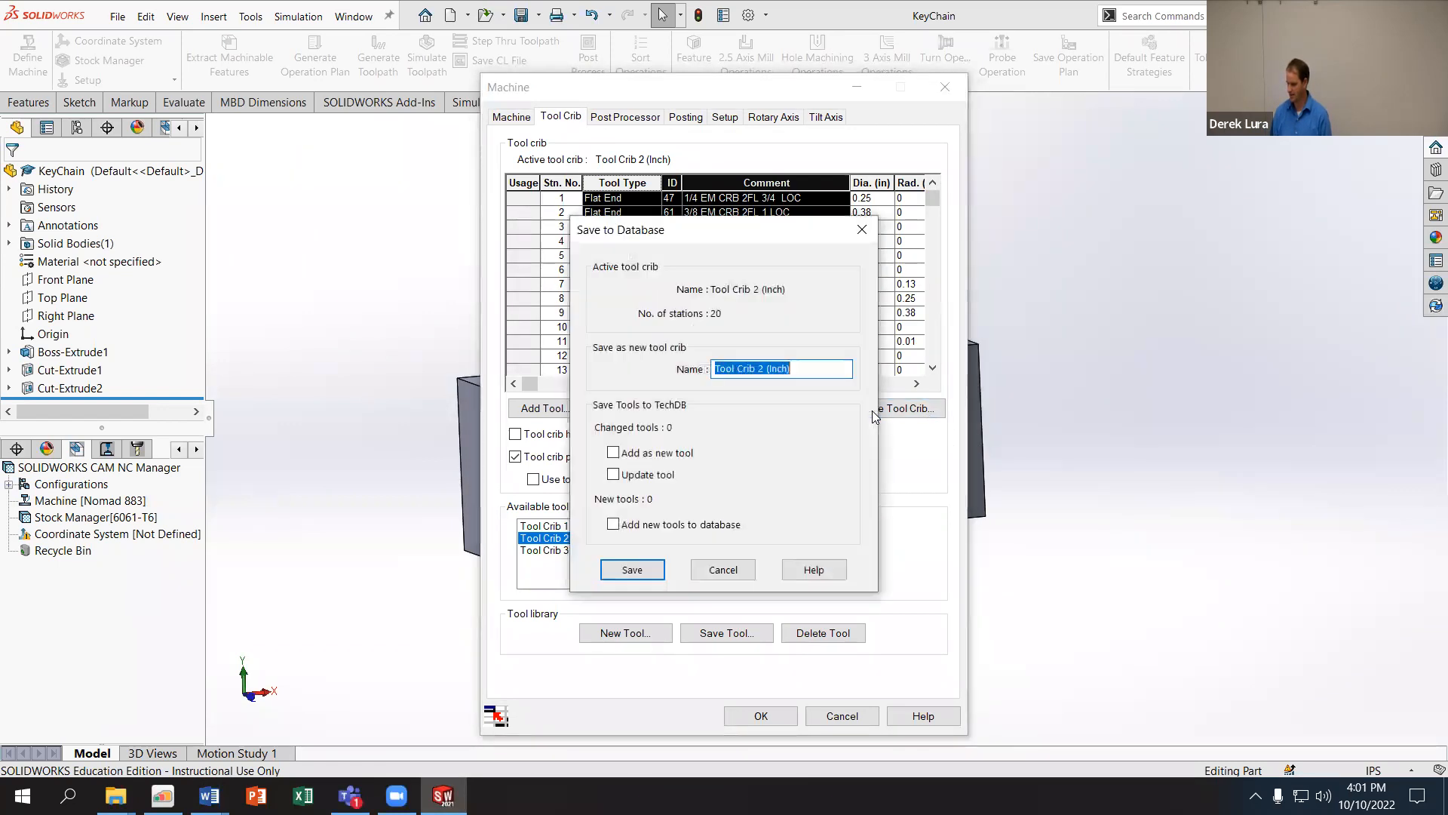
click(807, 369)
drag(806, 370, 630, 362)
text(Mini )
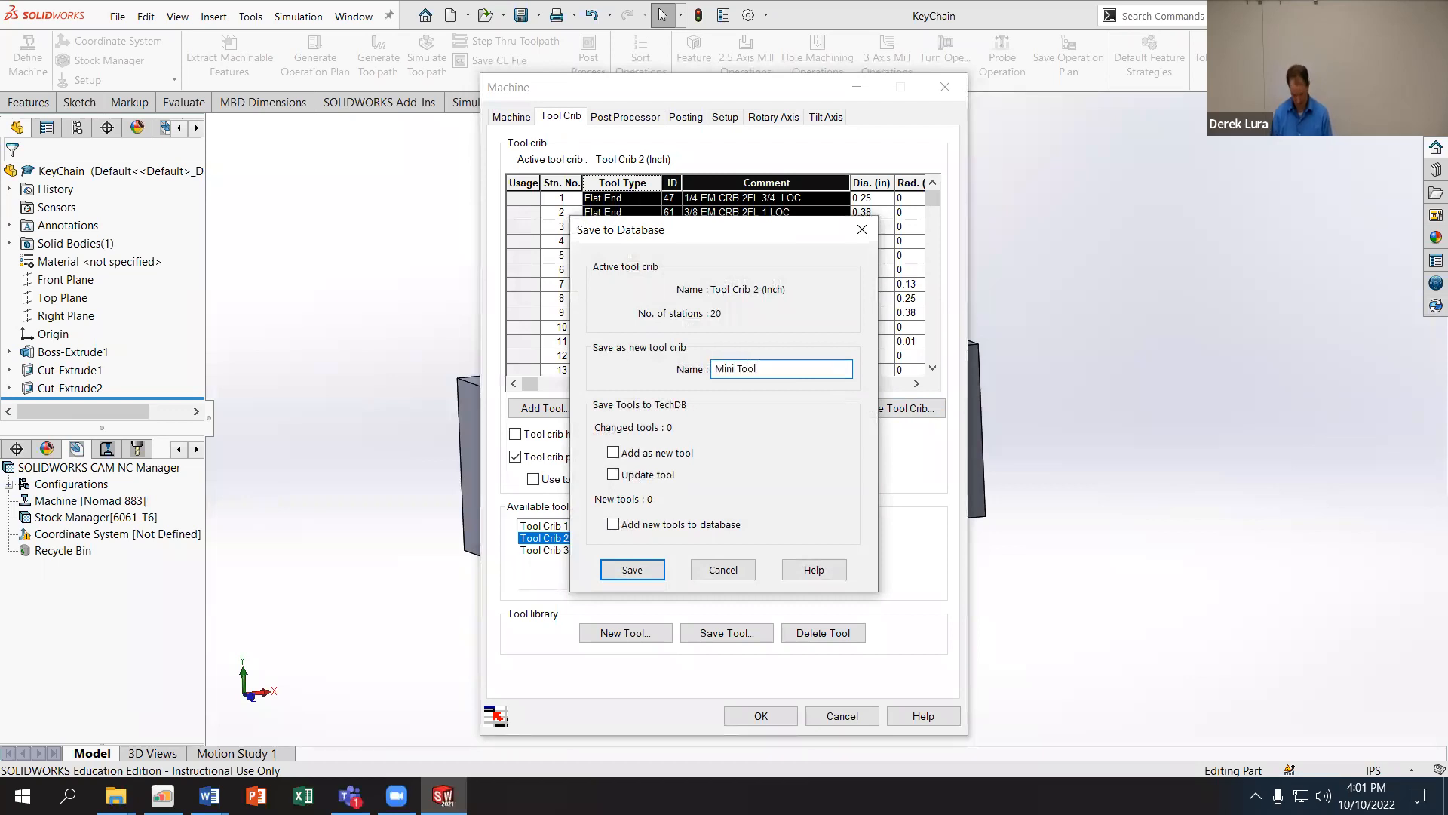
text(Tool Crib)
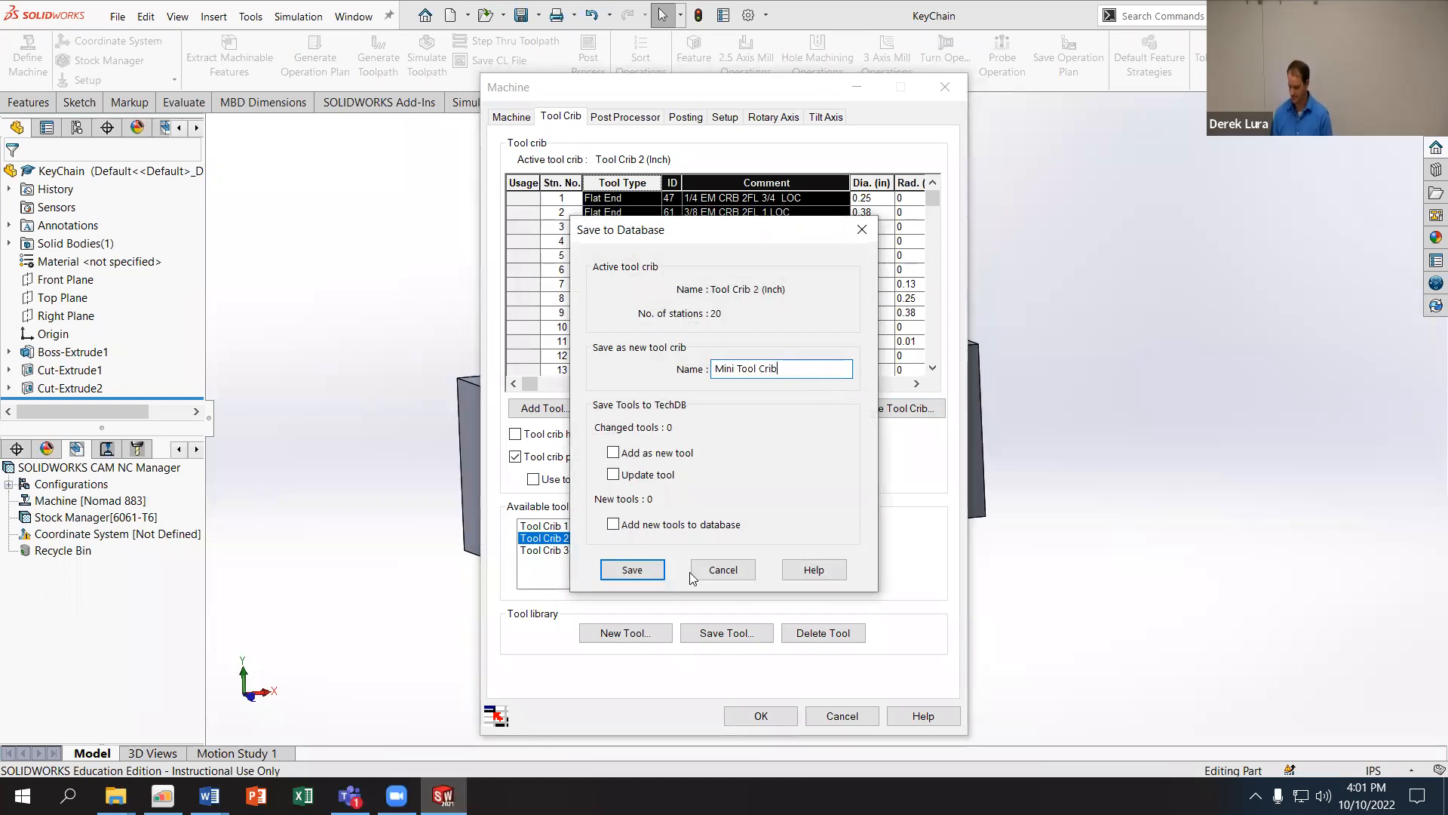
click(632, 570)
click(572, 563)
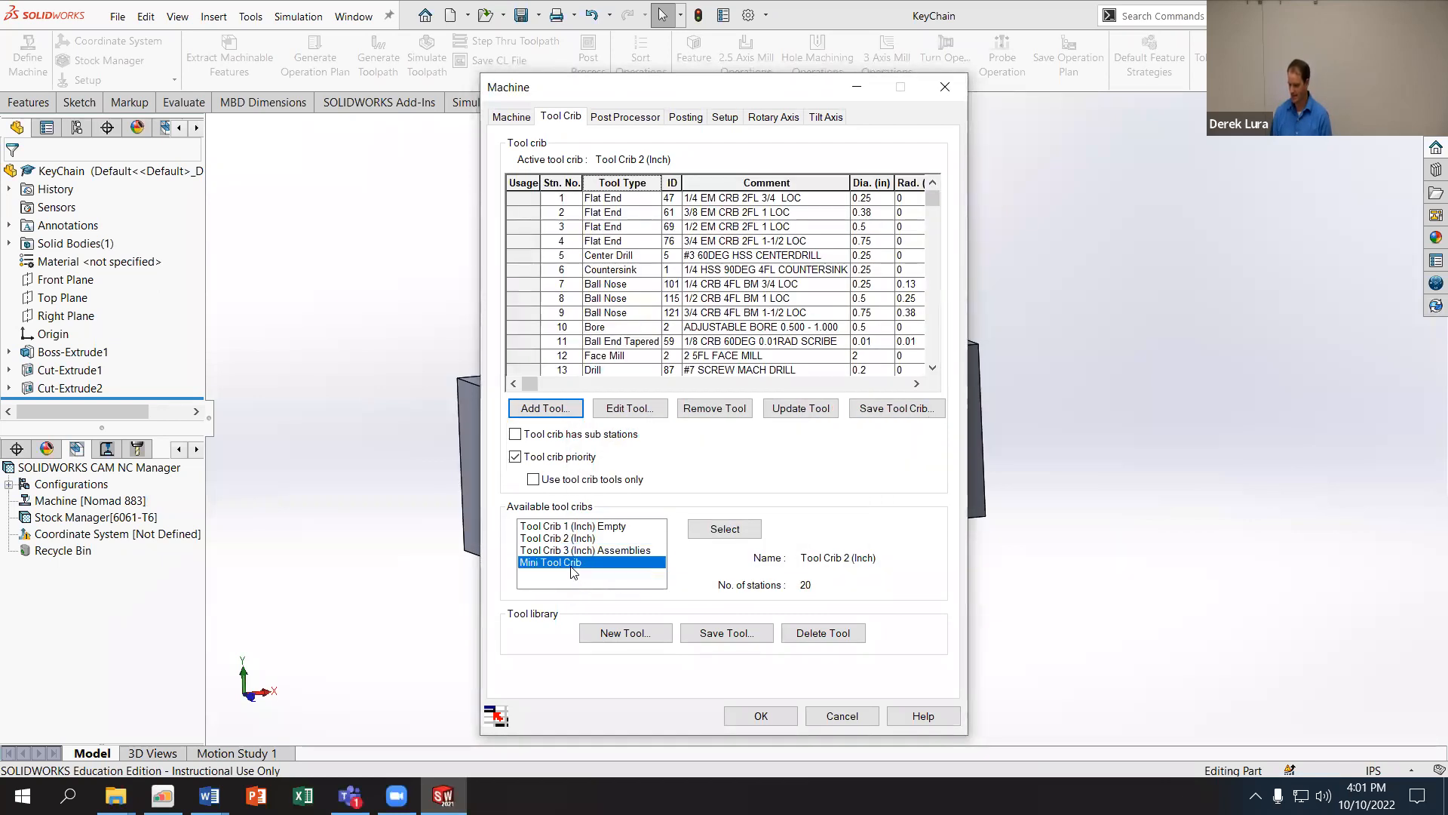
double_click(572, 563)
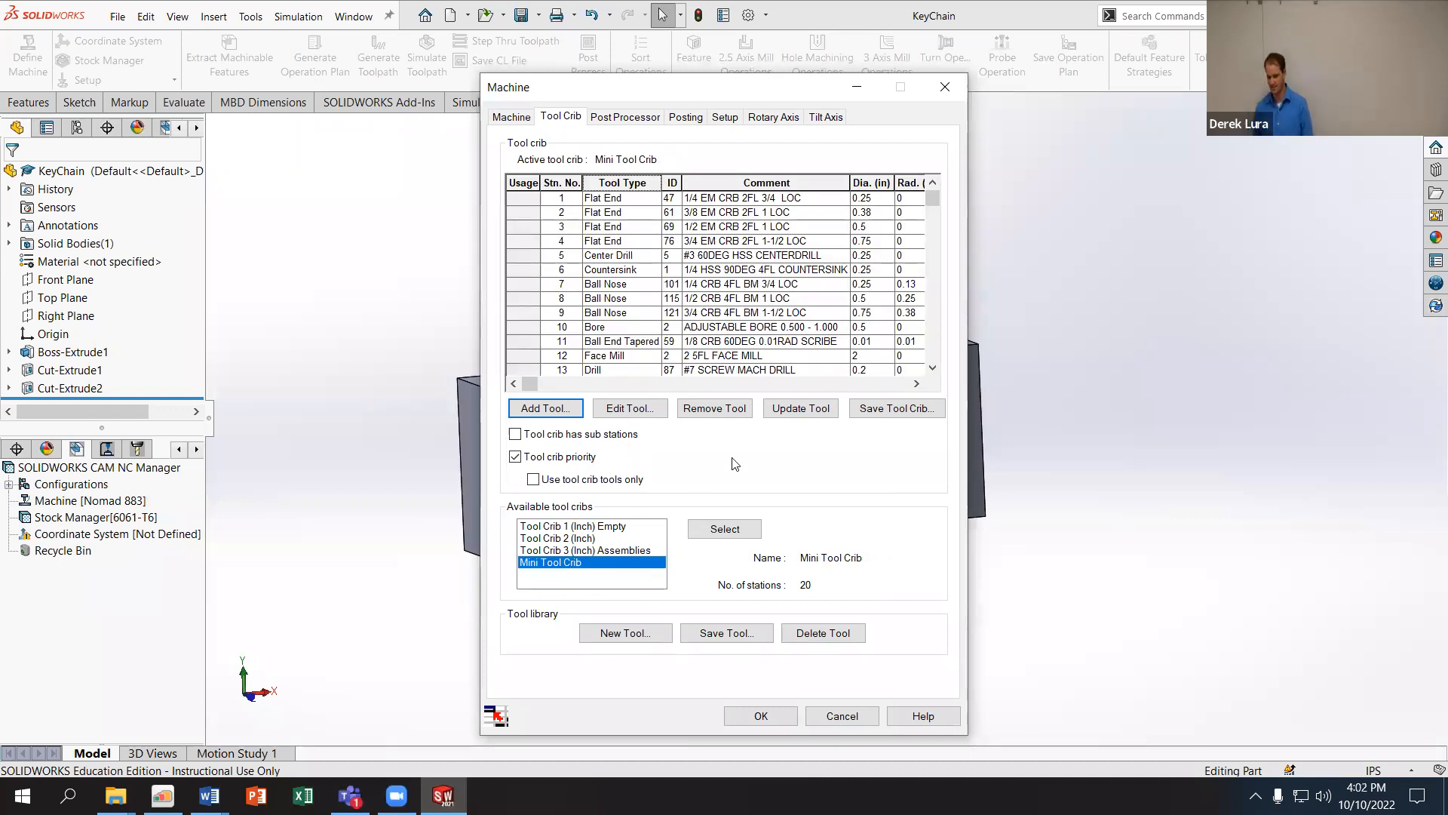
Step: Remove the tools at stations 2 to 17 from Mini Tool Crib, leaving only the 1/4 in flat end mill
click(603, 213)
click(562, 216)
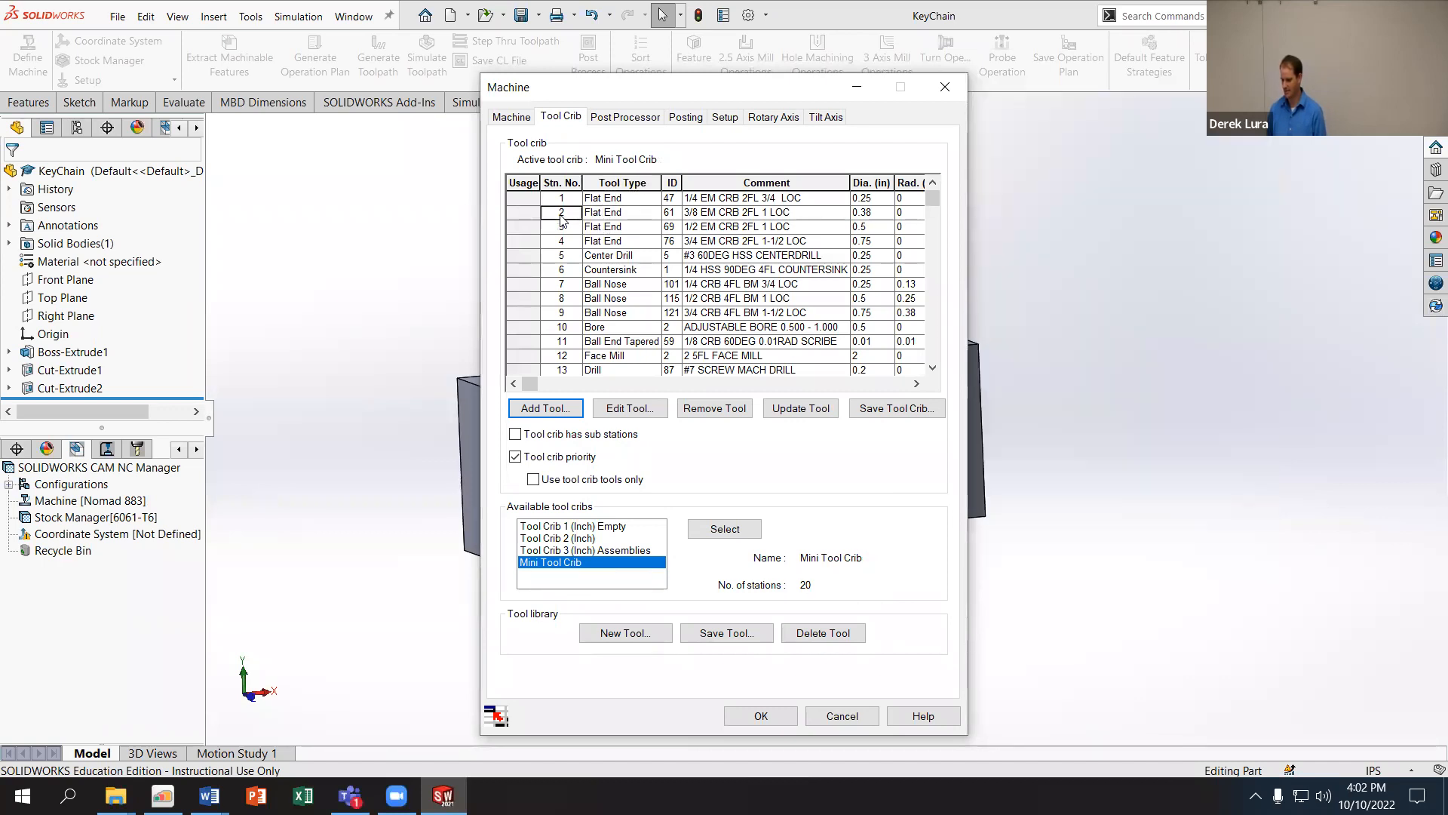
scroll(529, 292, down, 2)
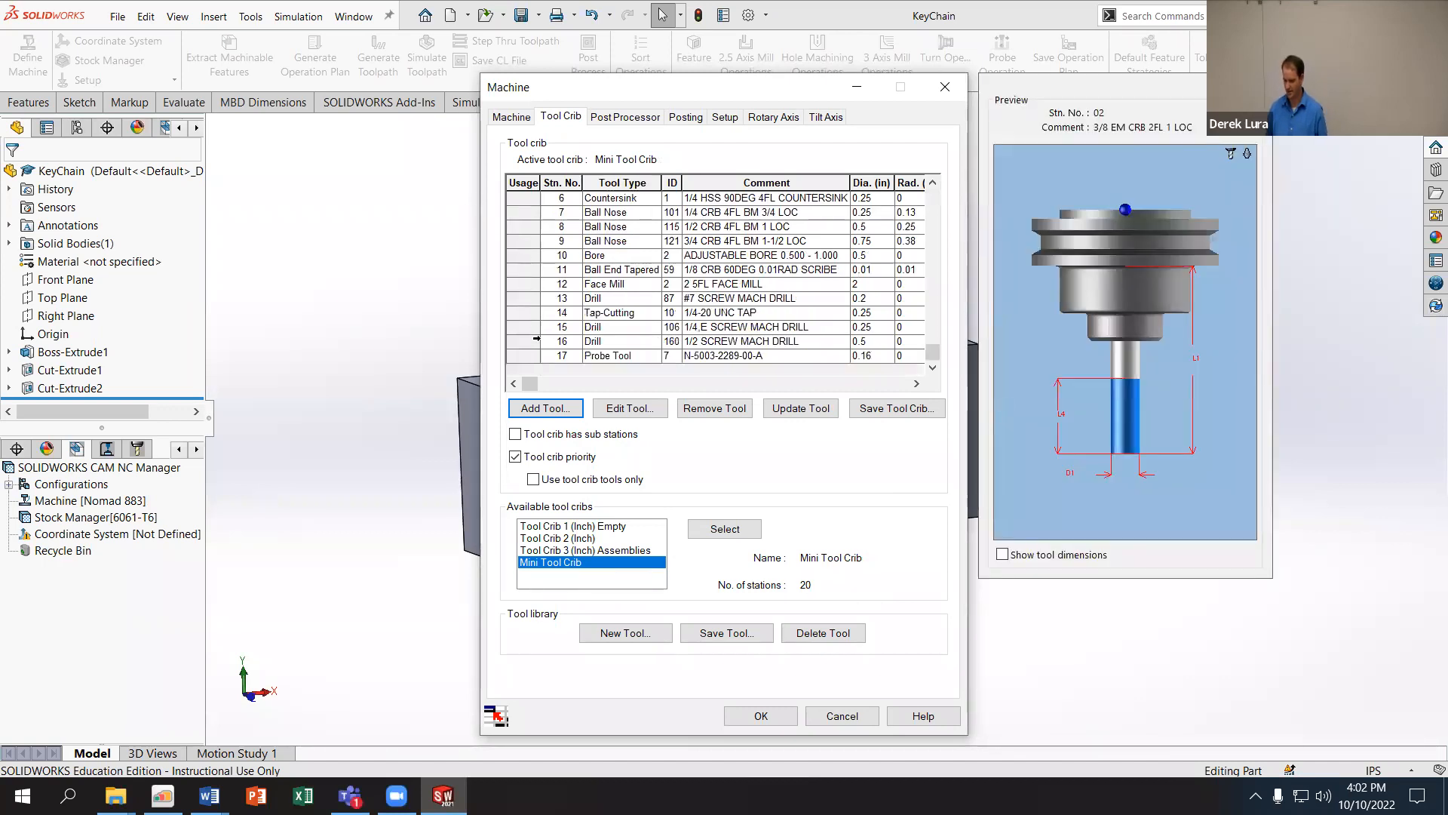
shift+click(522, 356)
scroll(548, 319, up, 2)
right_click(547, 247)
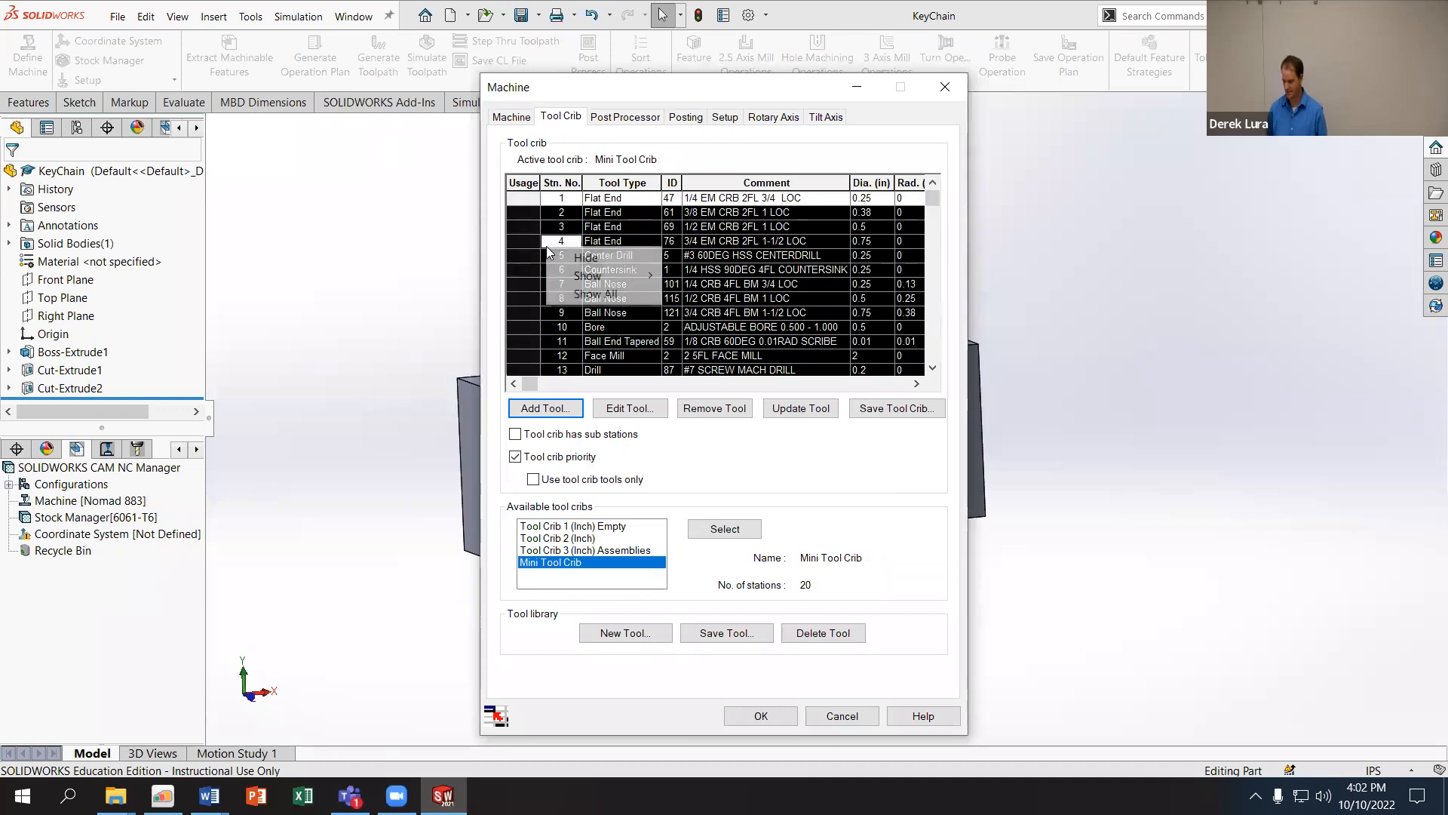
click(712, 410)
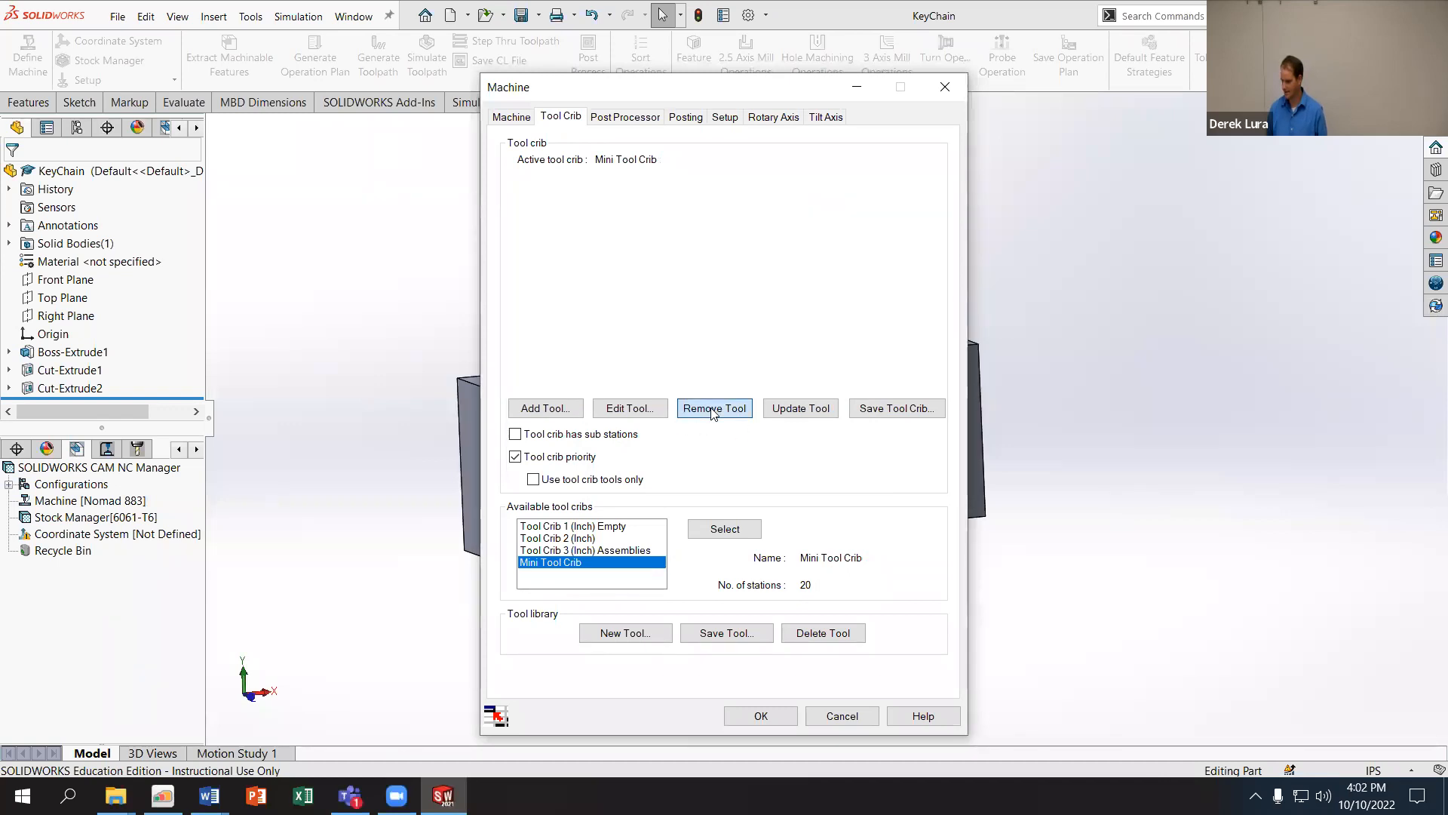
click(617, 199)
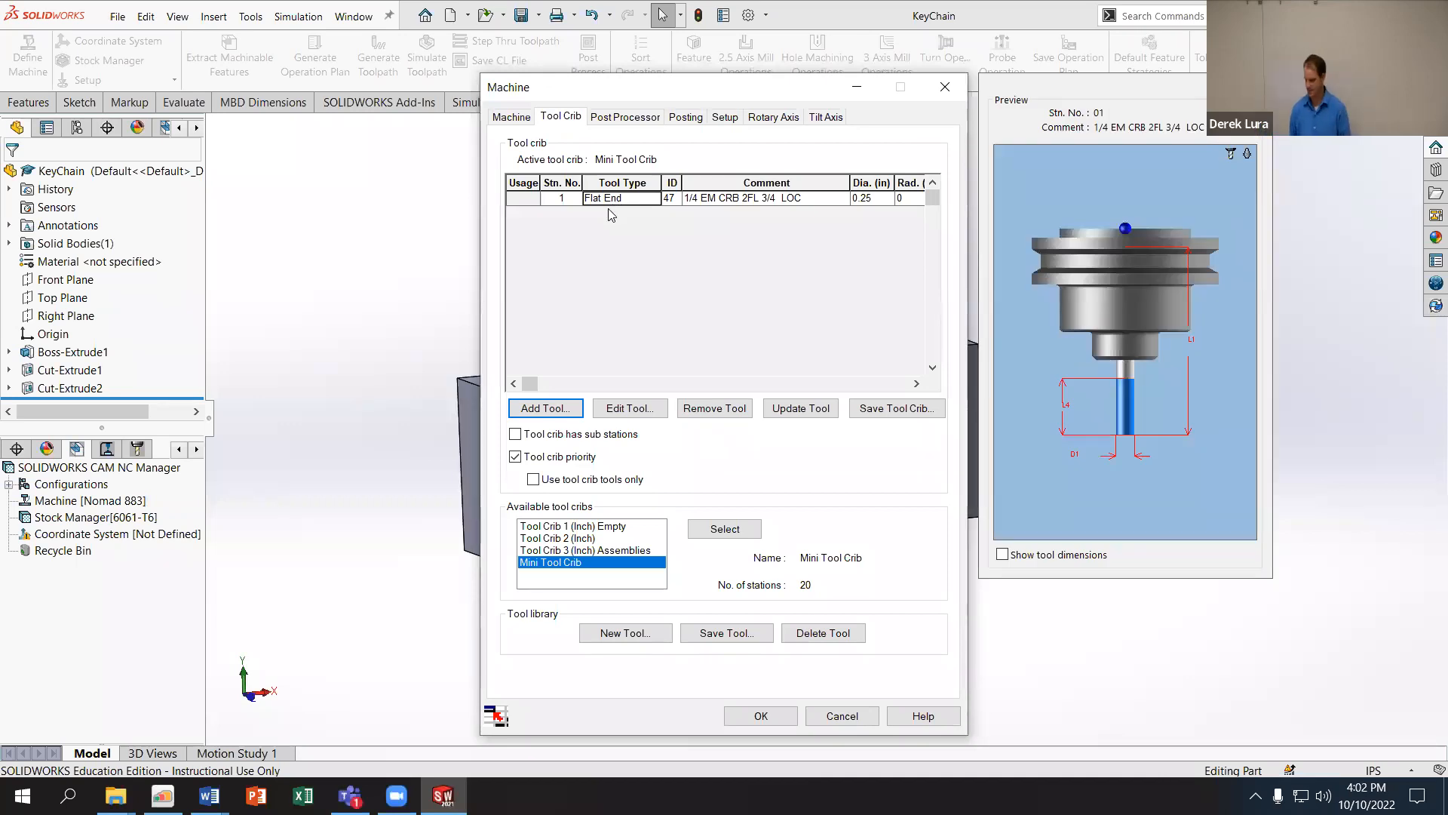
click(621, 411)
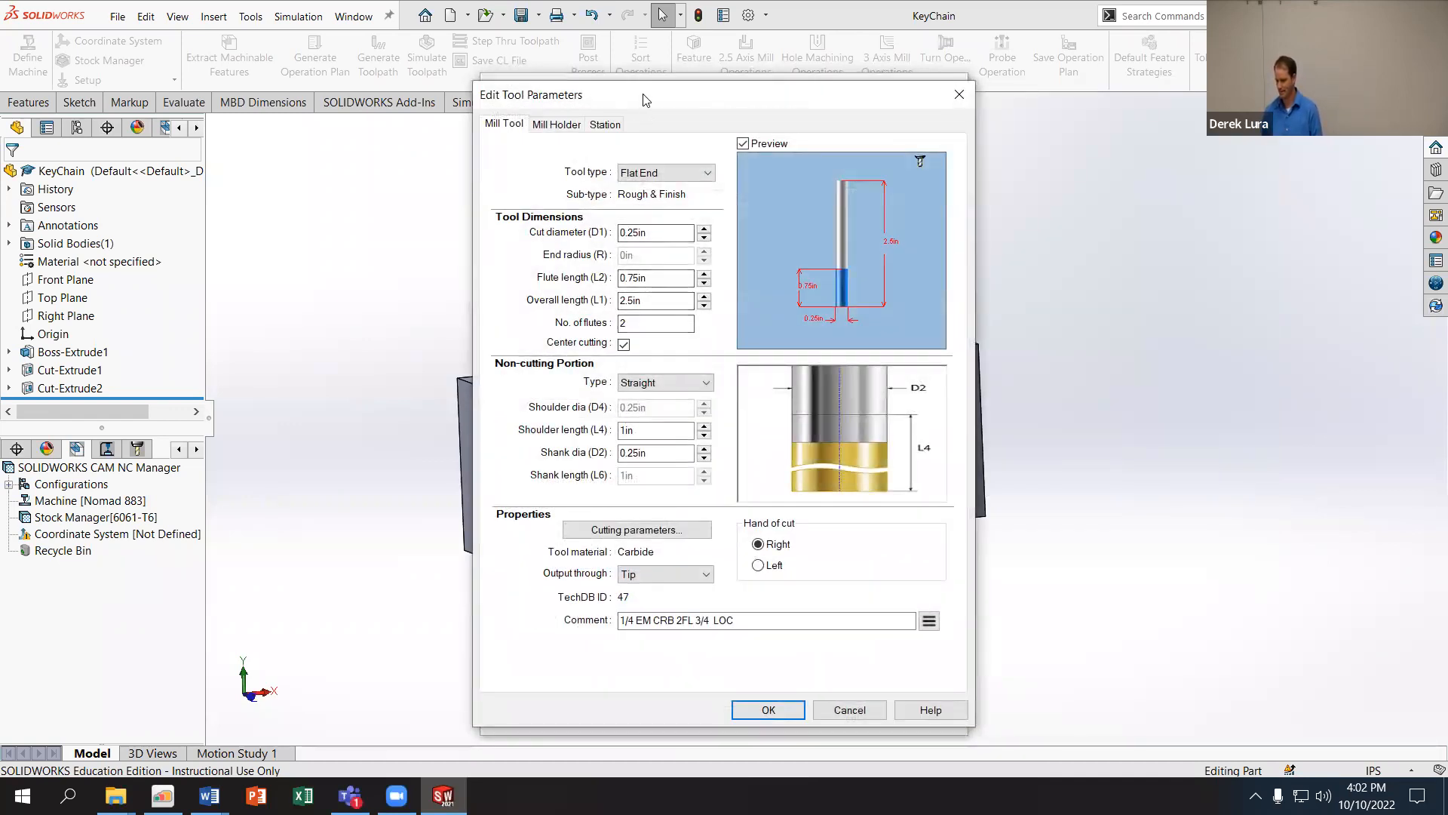
drag(650, 95, 1006, 91)
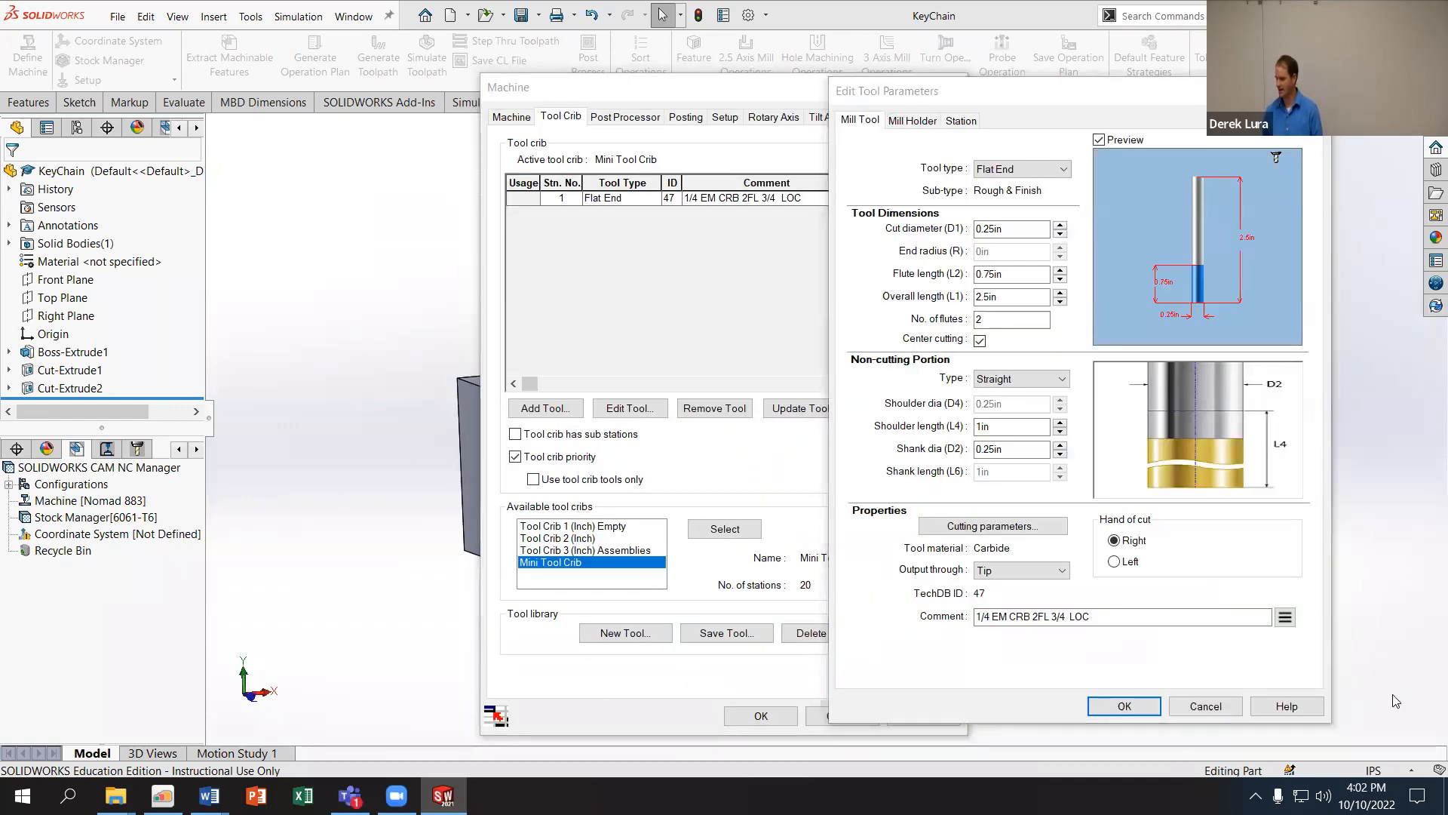
click(1206, 706)
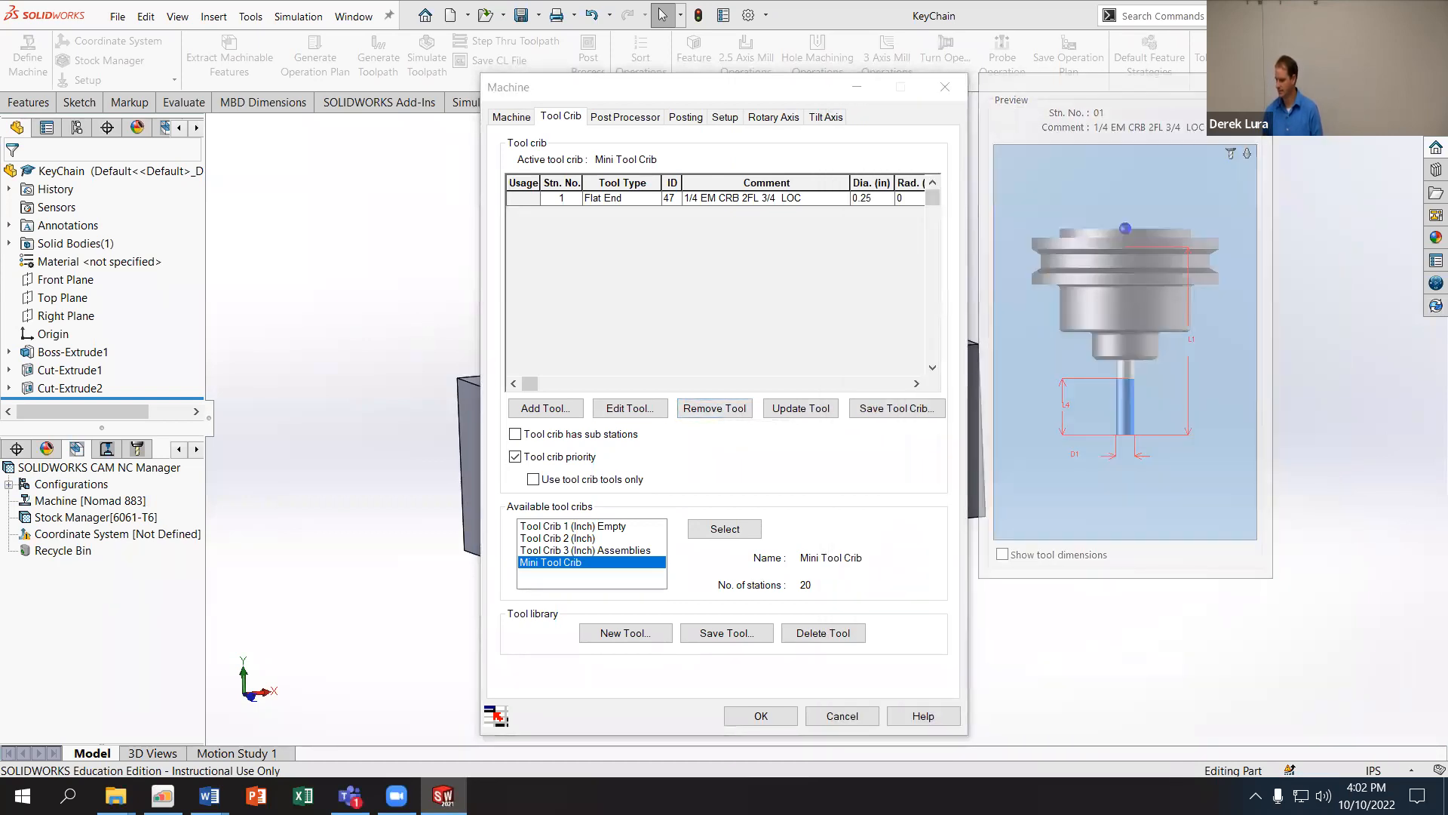
Step: Open the parameters of the flat end mill at station 1 for editing
click(537, 198)
click(536, 198)
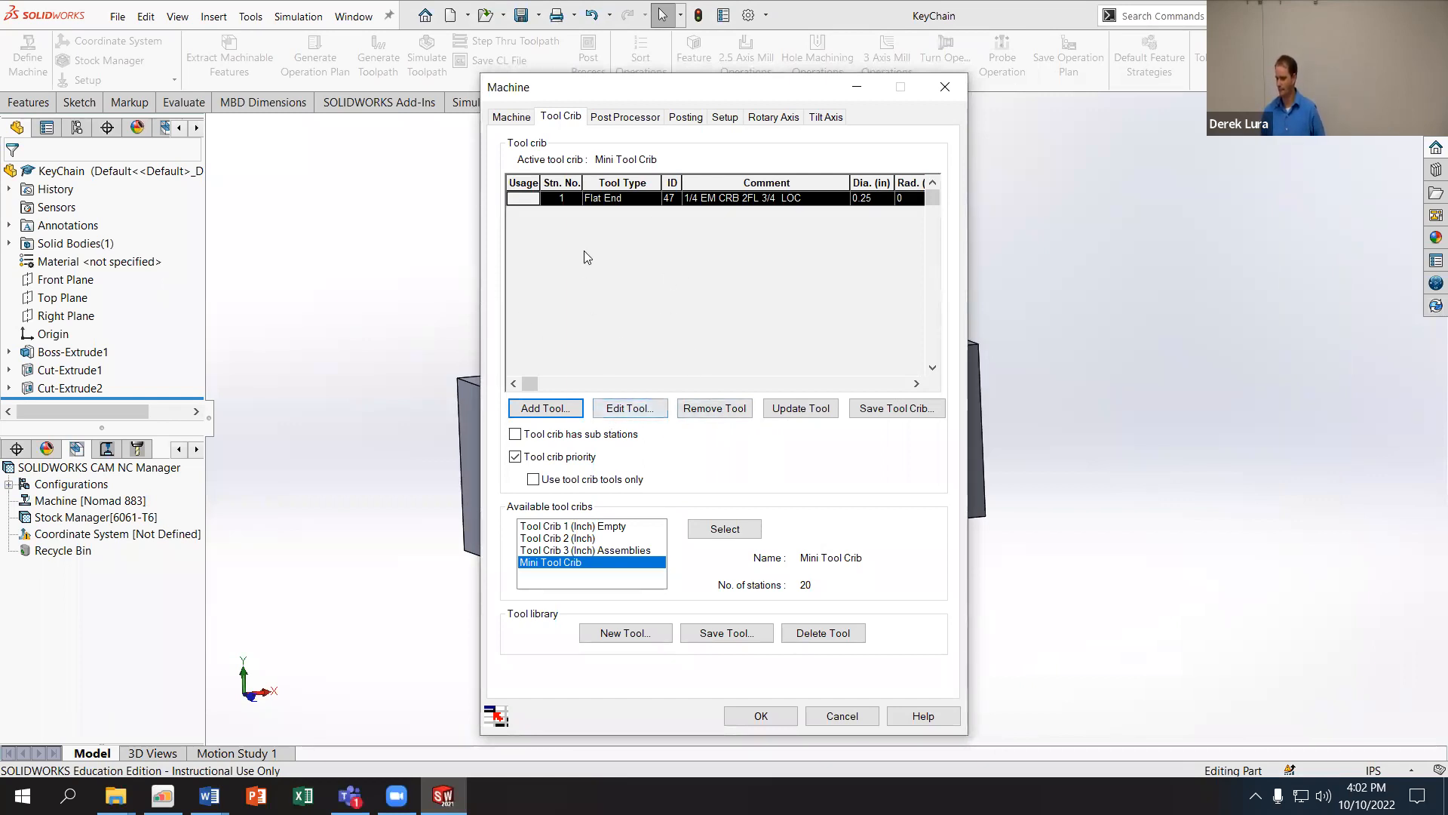
click(626, 408)
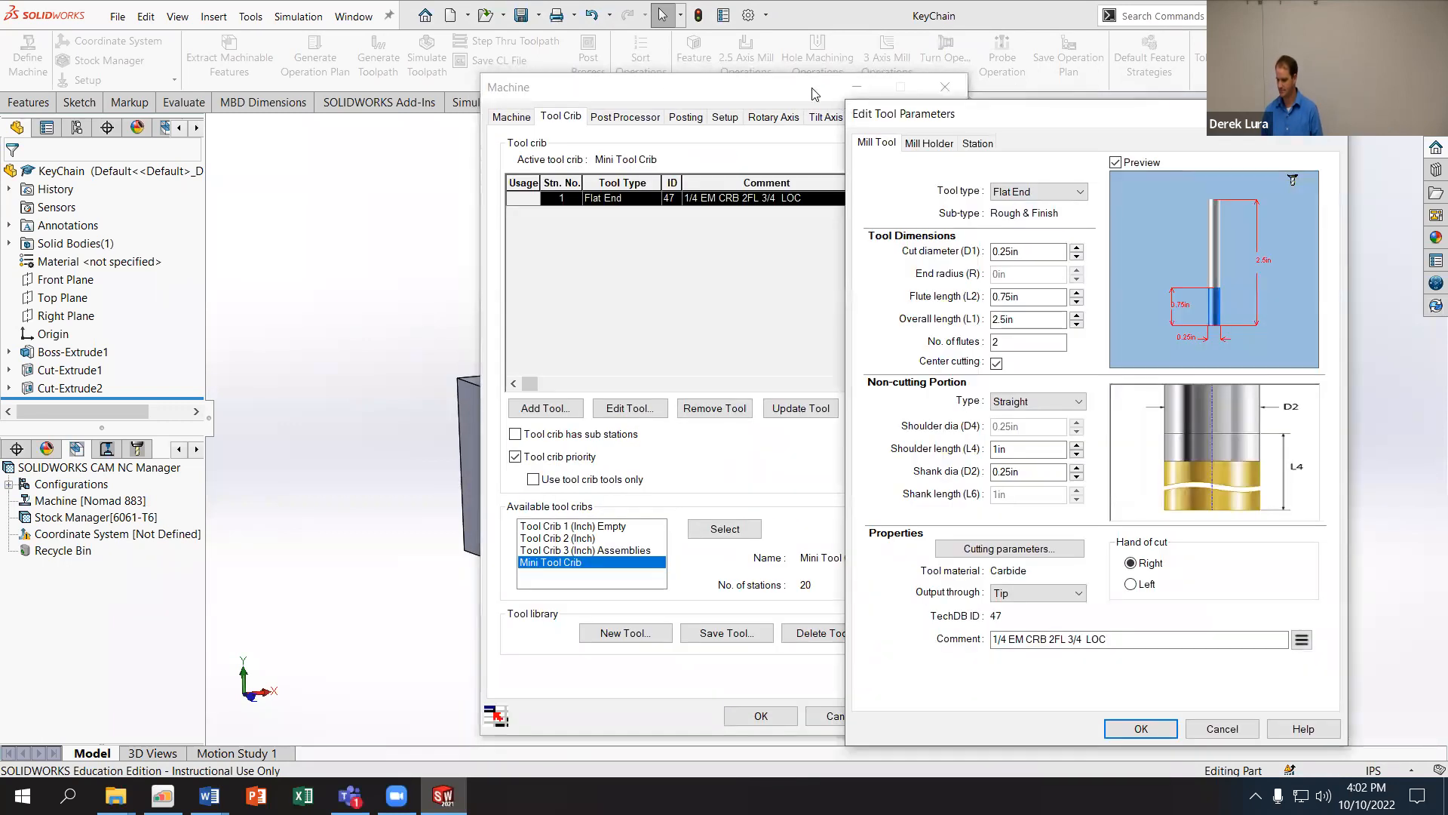
click(672, 96)
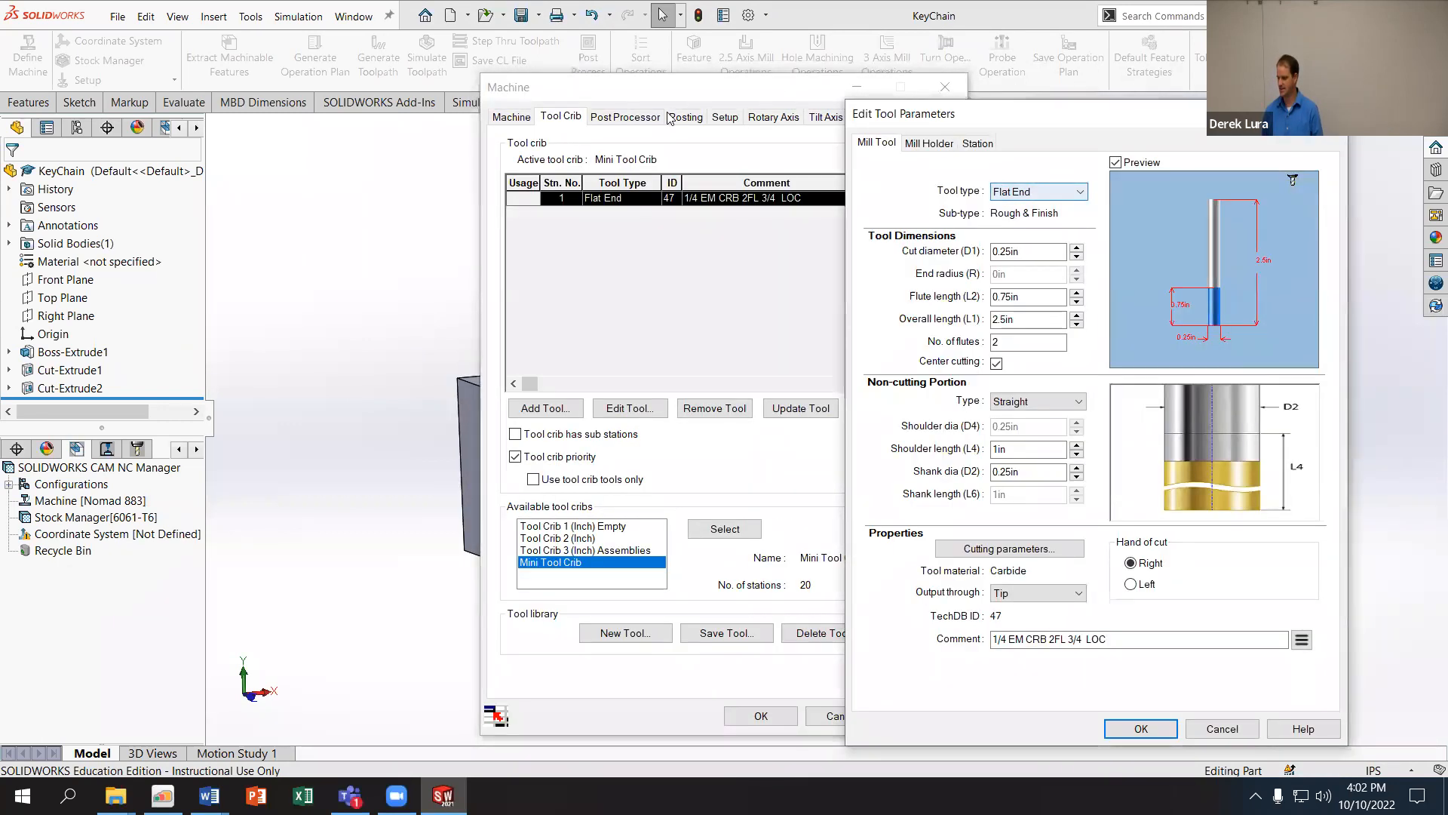
Step: Try the Ball Nose and Hog Nose tool types for the end mill and return it to Flat End
click(1051, 194)
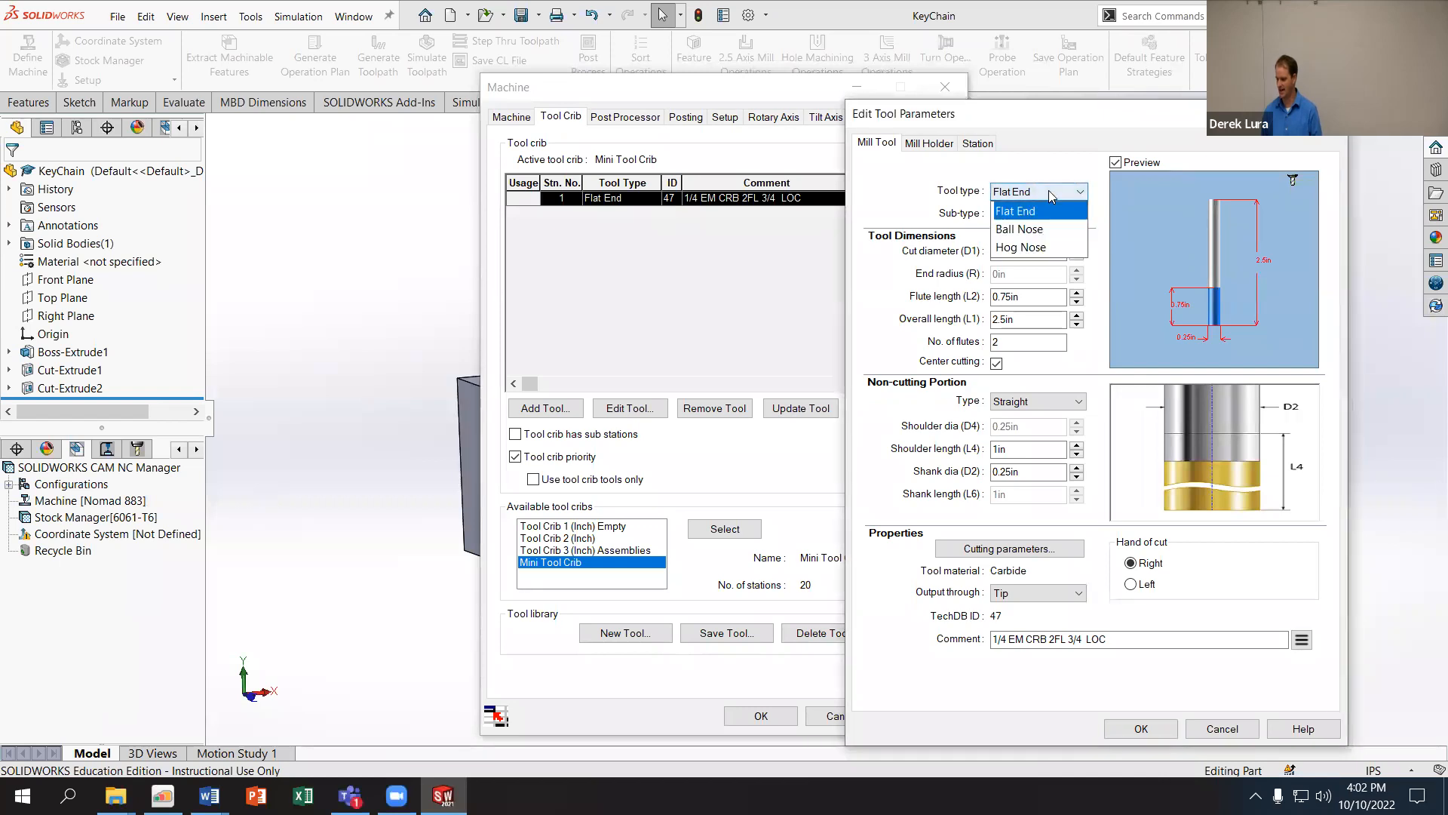
click(1035, 228)
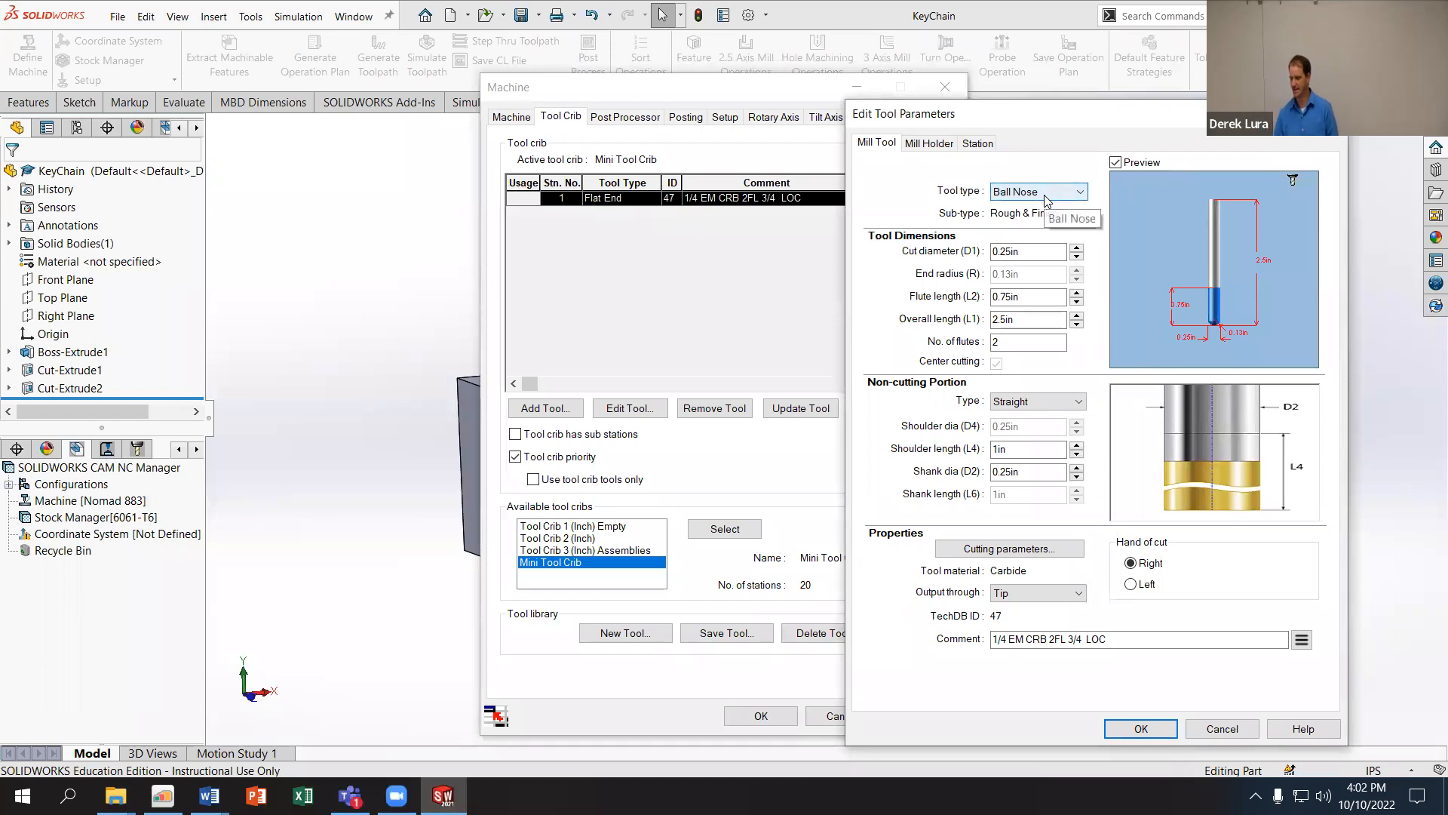
click(1044, 194)
click(1042, 249)
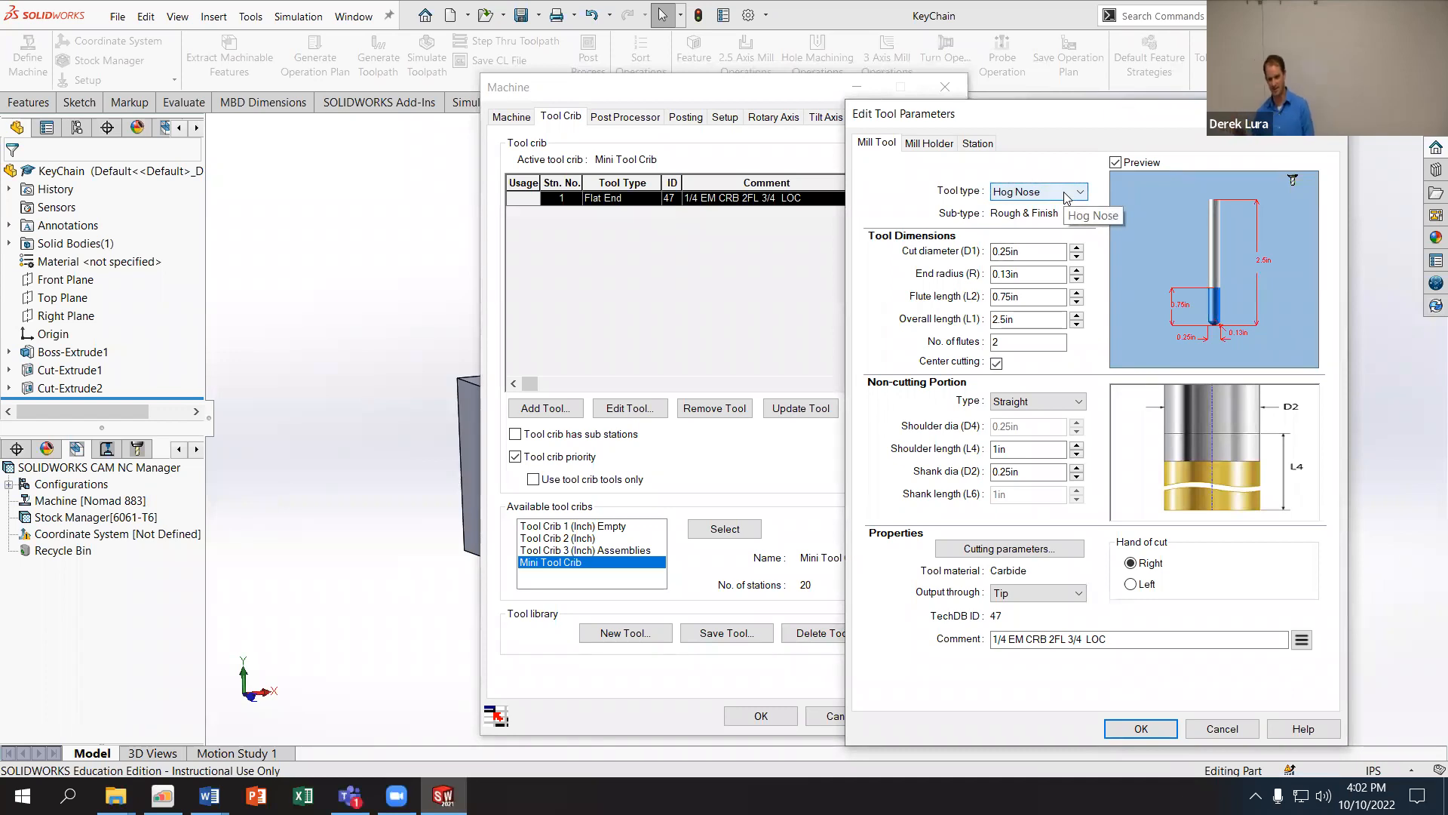
click(1032, 194)
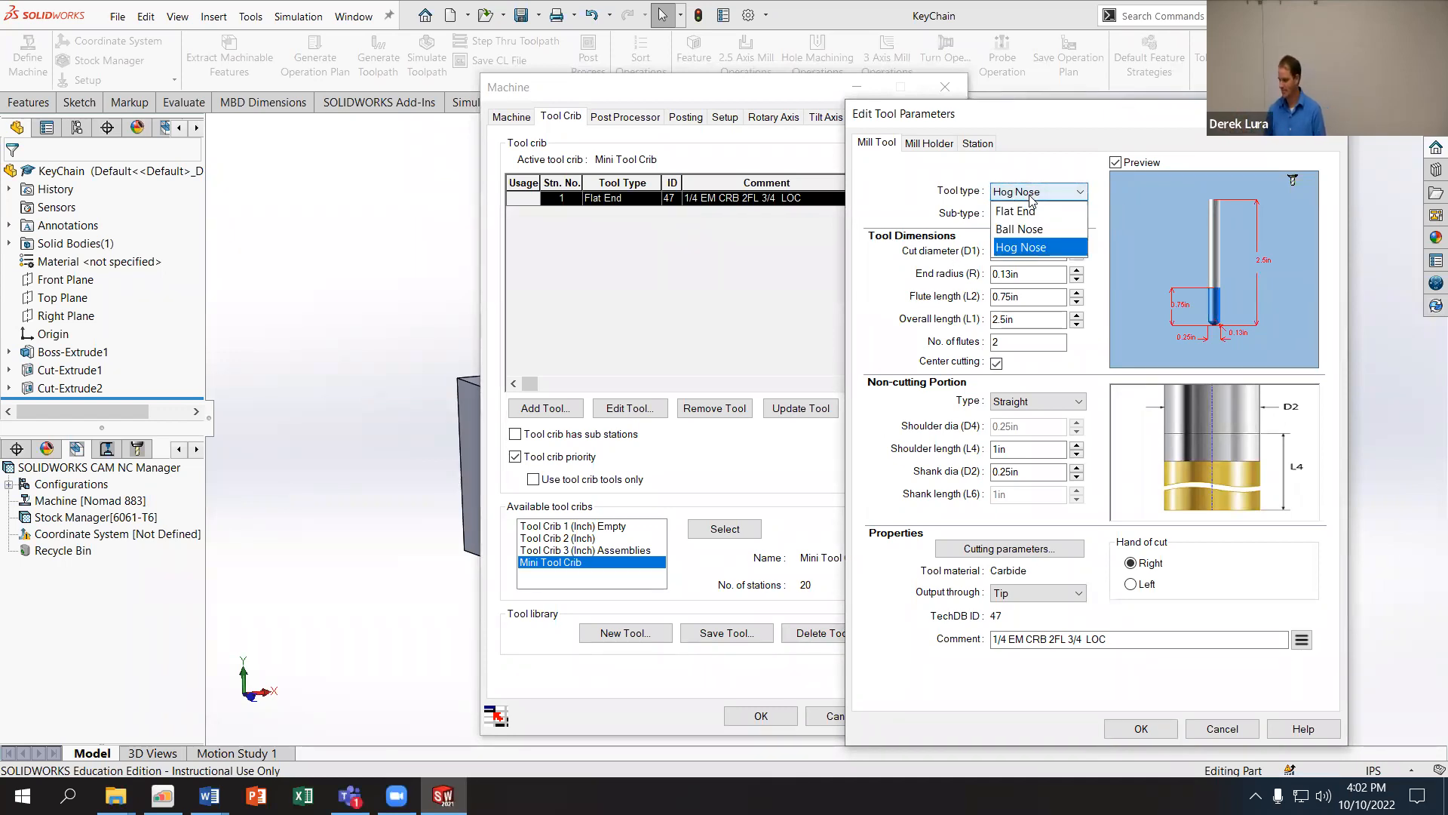
click(1021, 214)
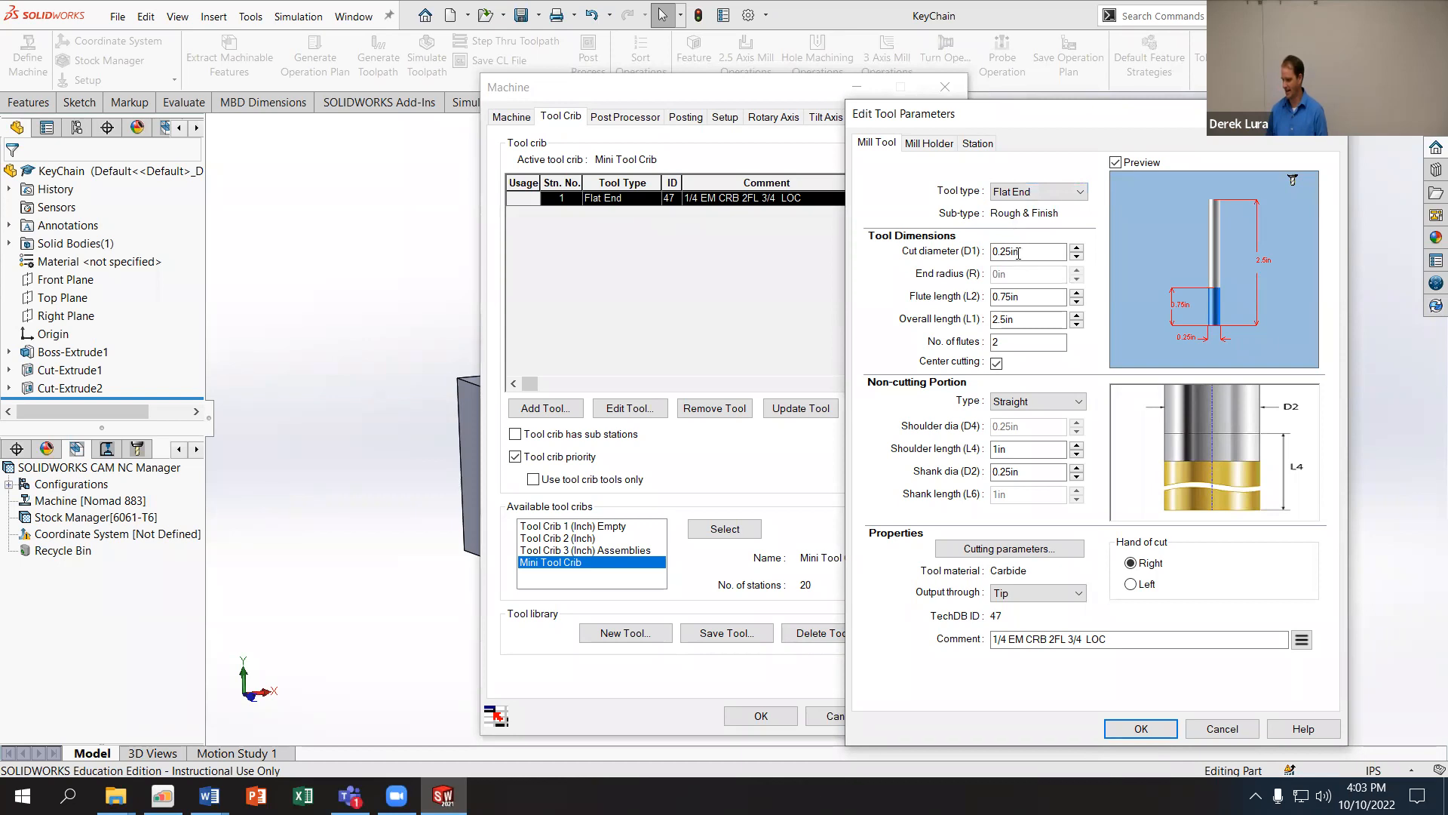
Step: Set the flat end mill's cut diameter (D1) to 1/16 in and accept the tool parameters
drag(1038, 252, 932, 248)
text(1/16)
key(Return)
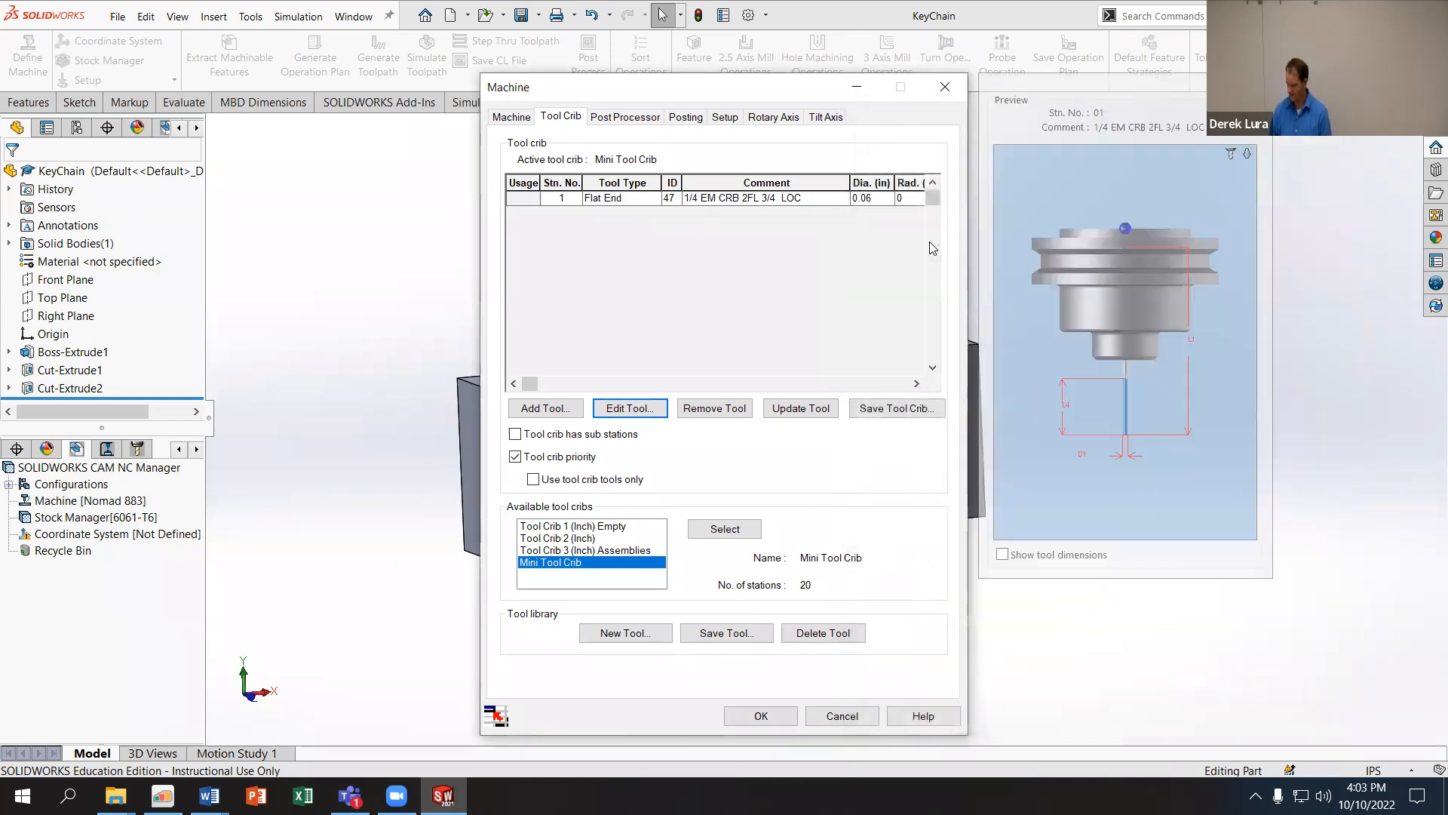
Step: Reopen the parameters of the station 1 end mill and set its flute length (L2) to 0.5 in
click(801, 199)
click(654, 409)
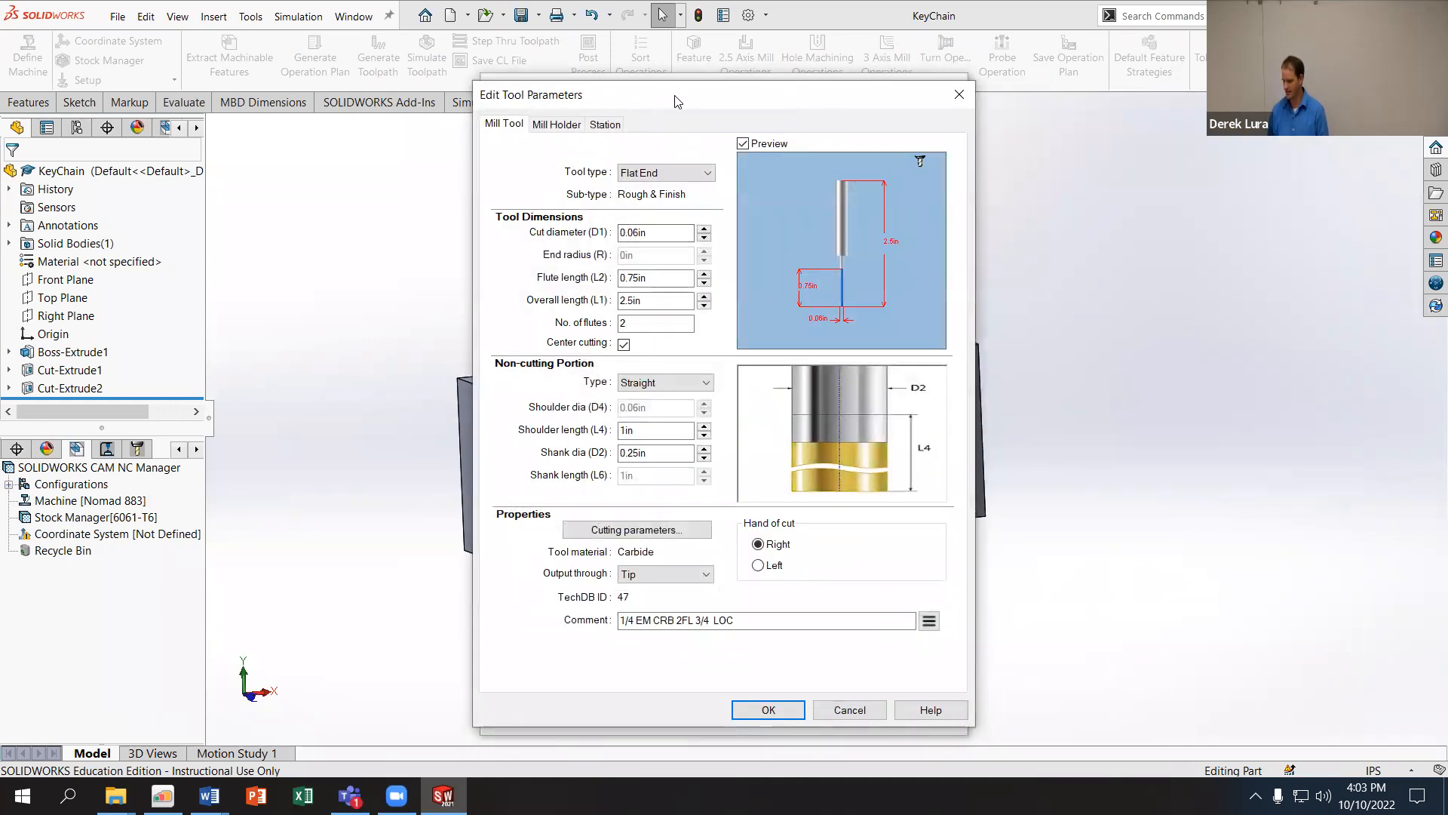
drag(677, 101, 968, 126)
click(961, 304)
double_click(961, 303)
key(BackSpace)
text(0.5)
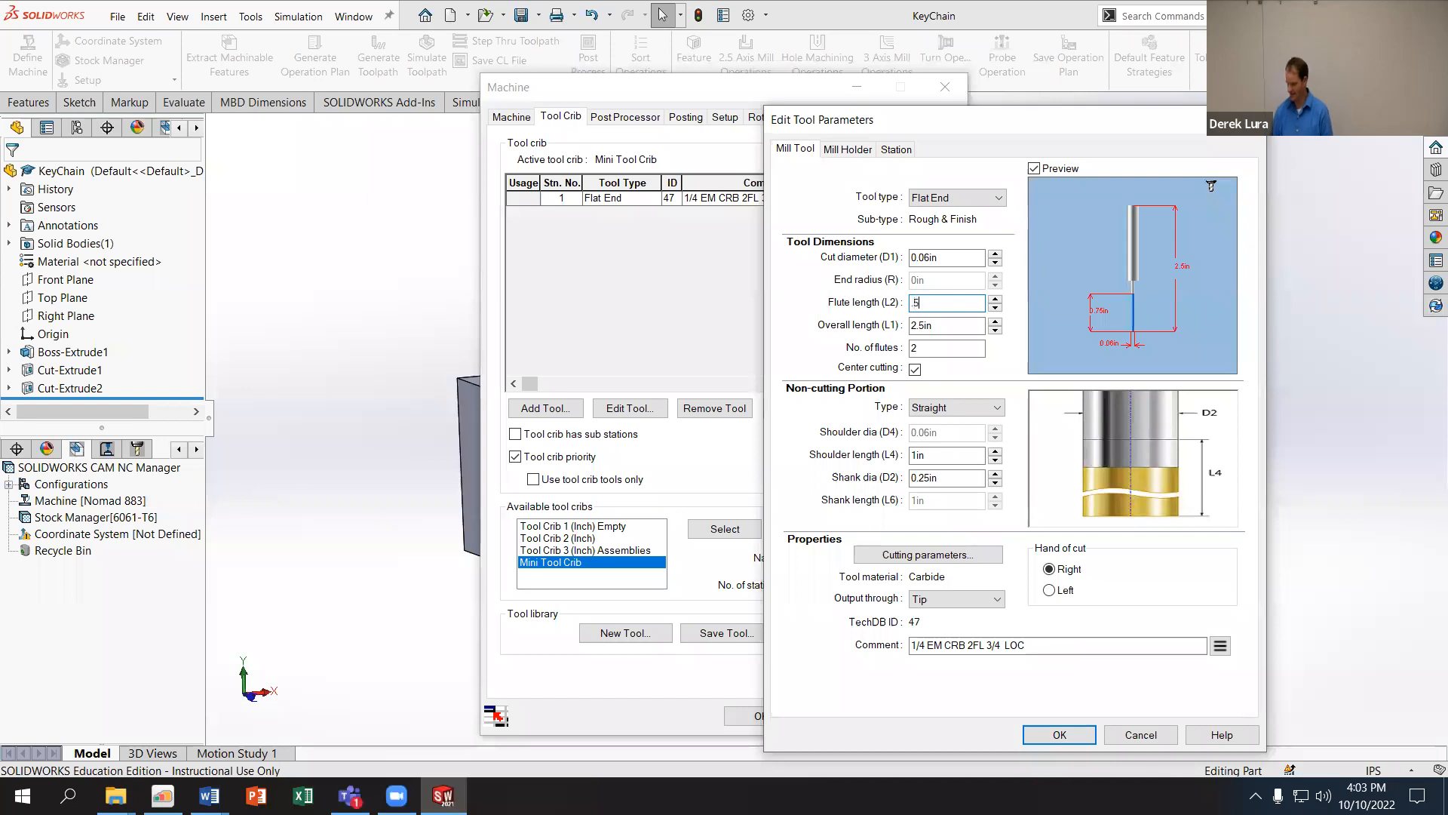
Step: Set the end mill's overall length (L1) to 0.75 in
click(947, 325)
drag(903, 316, 892, 314)
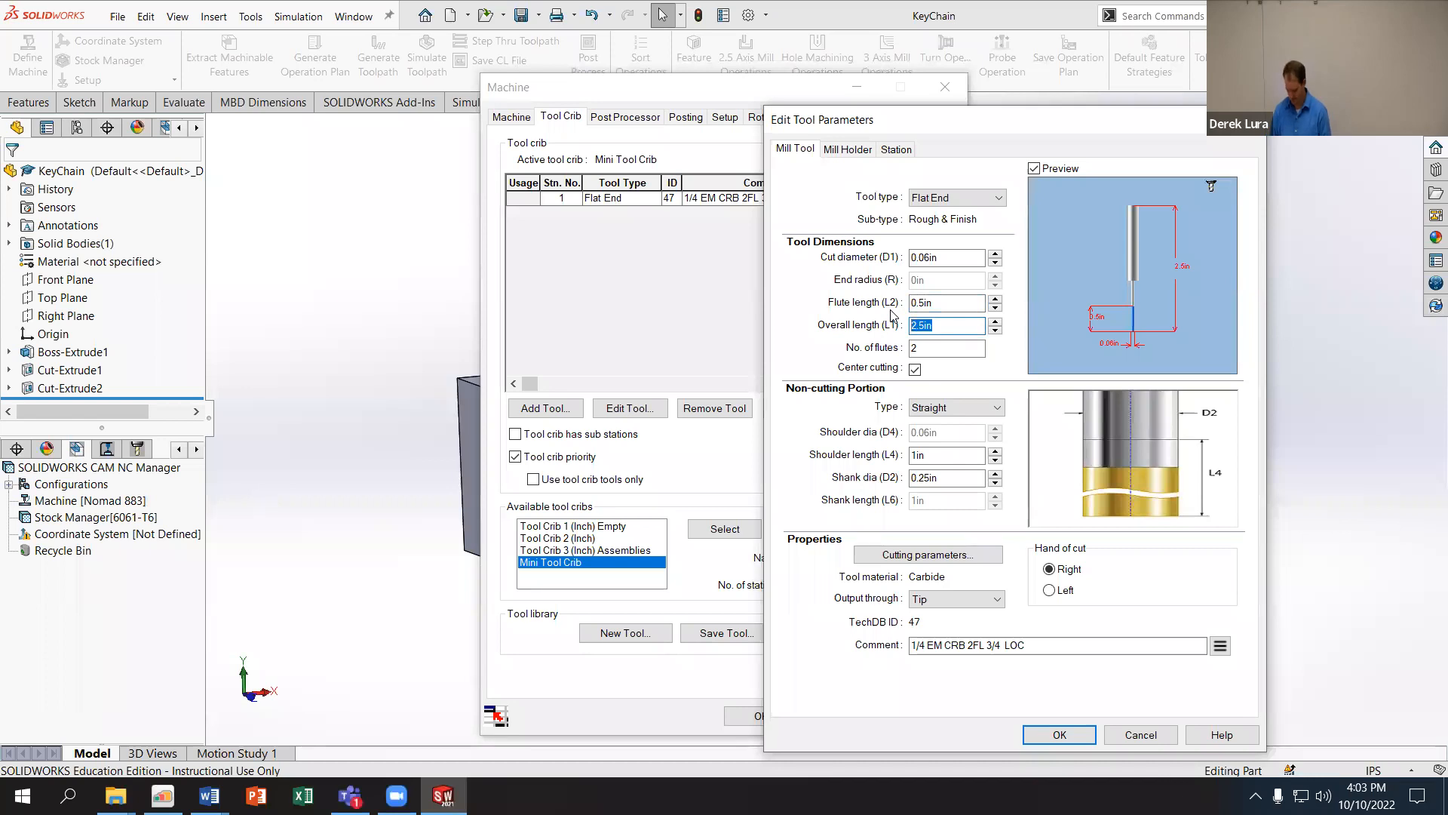
key(BackSpace)
text(.75)
click(956, 304)
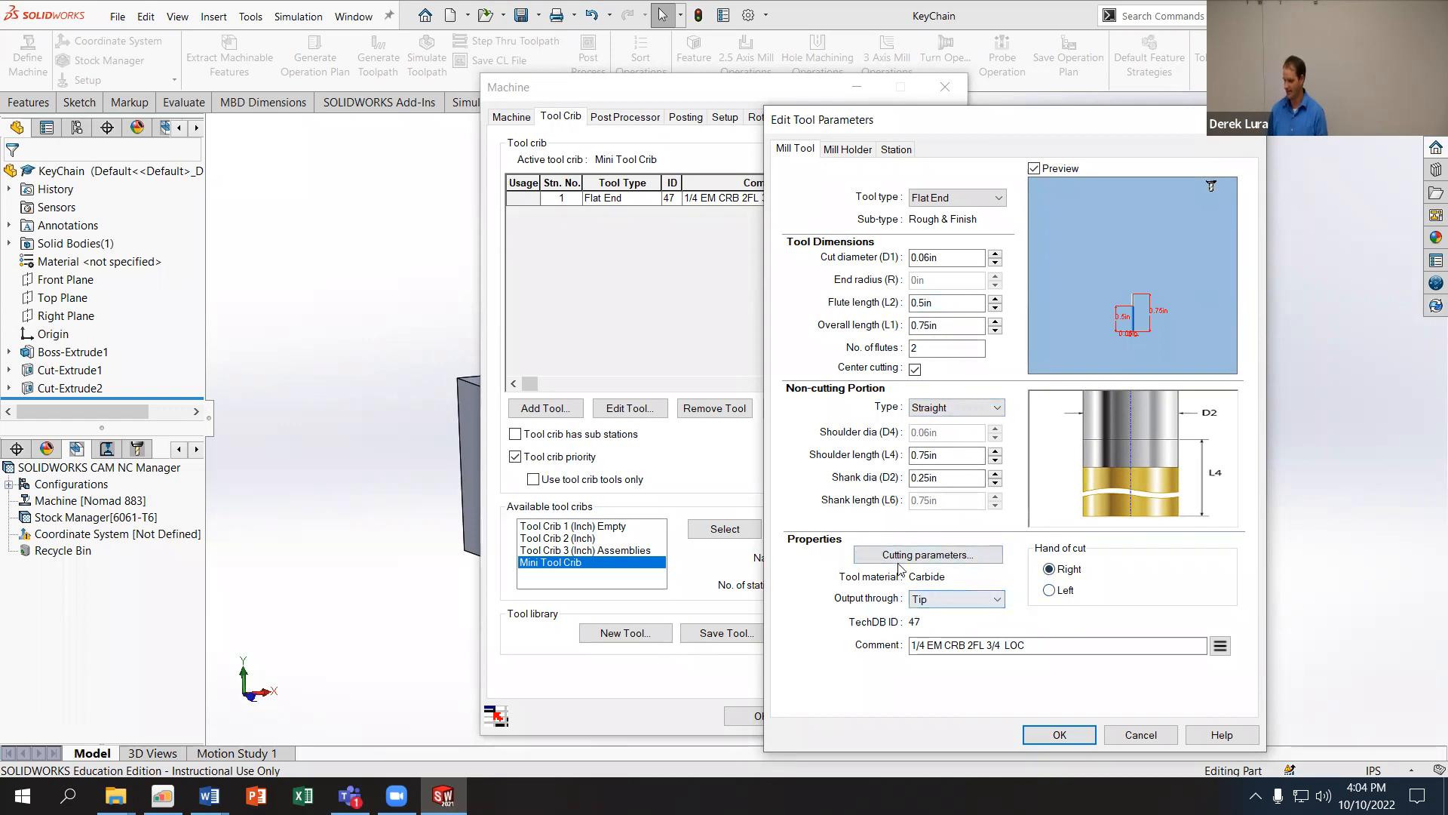
Step: Examine the end mill's cutting parameters, switch the association with the stock material off and on again, and accept
click(942, 560)
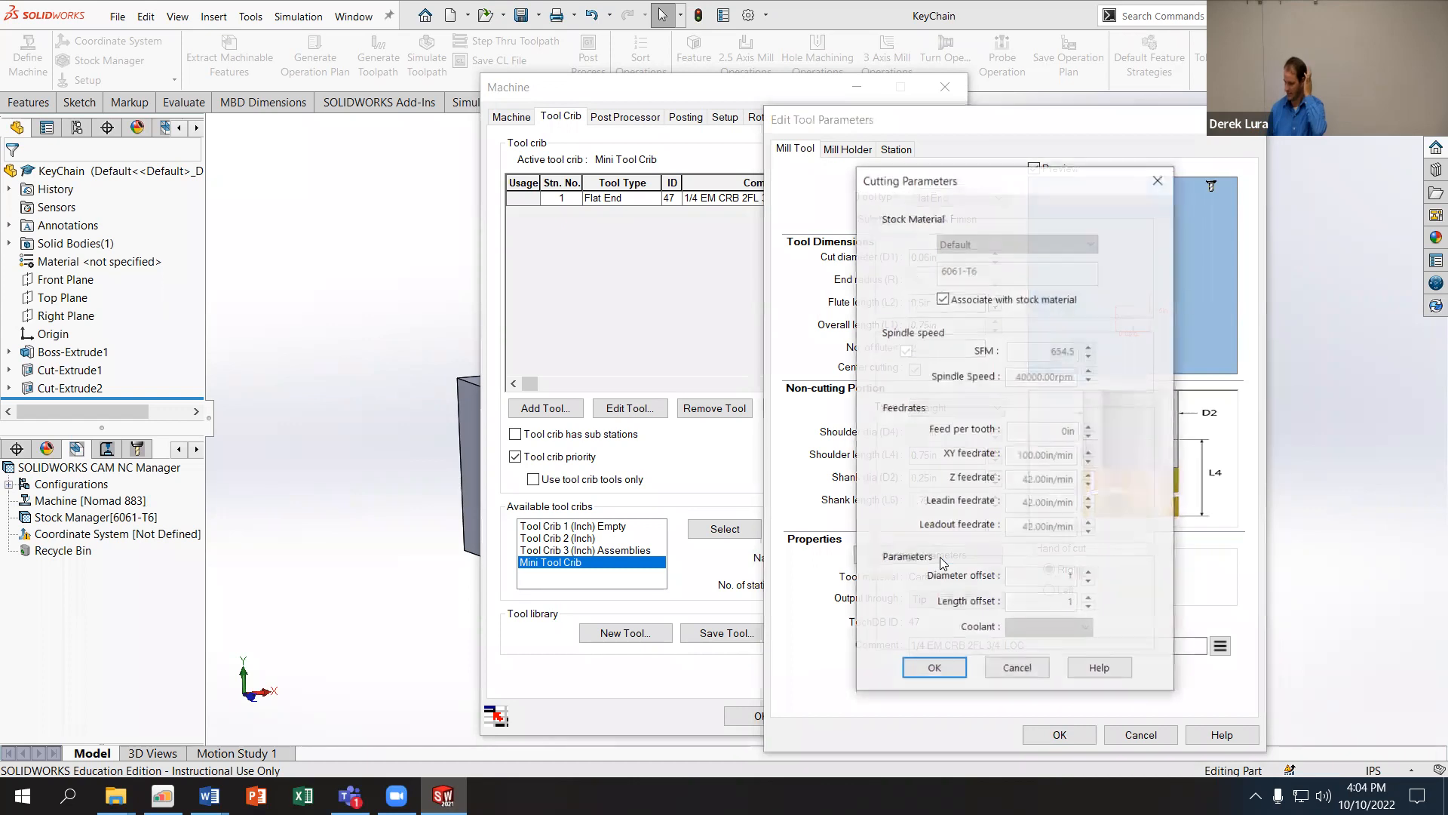
click(942, 299)
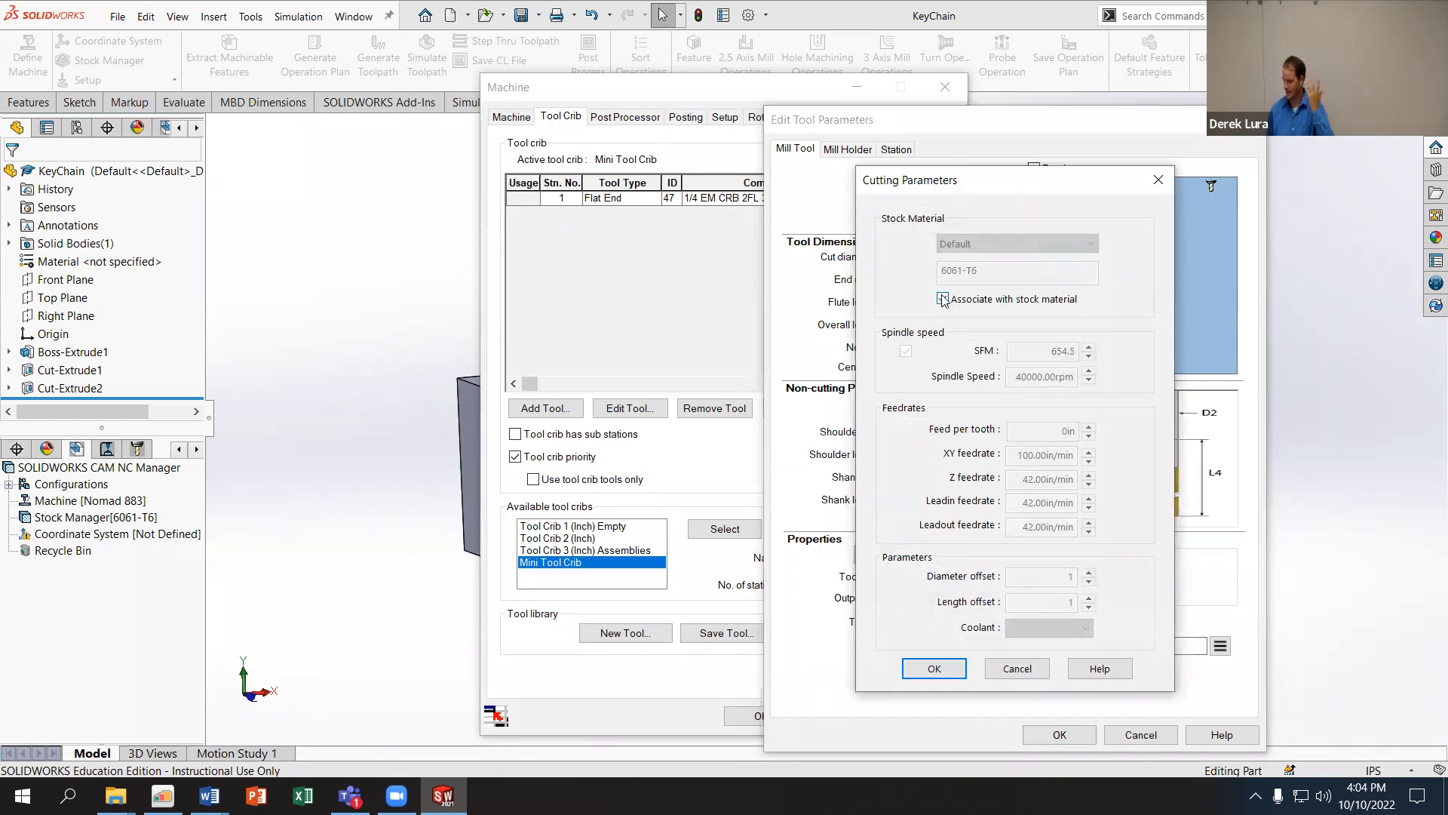
click(1014, 245)
click(1013, 242)
click(943, 299)
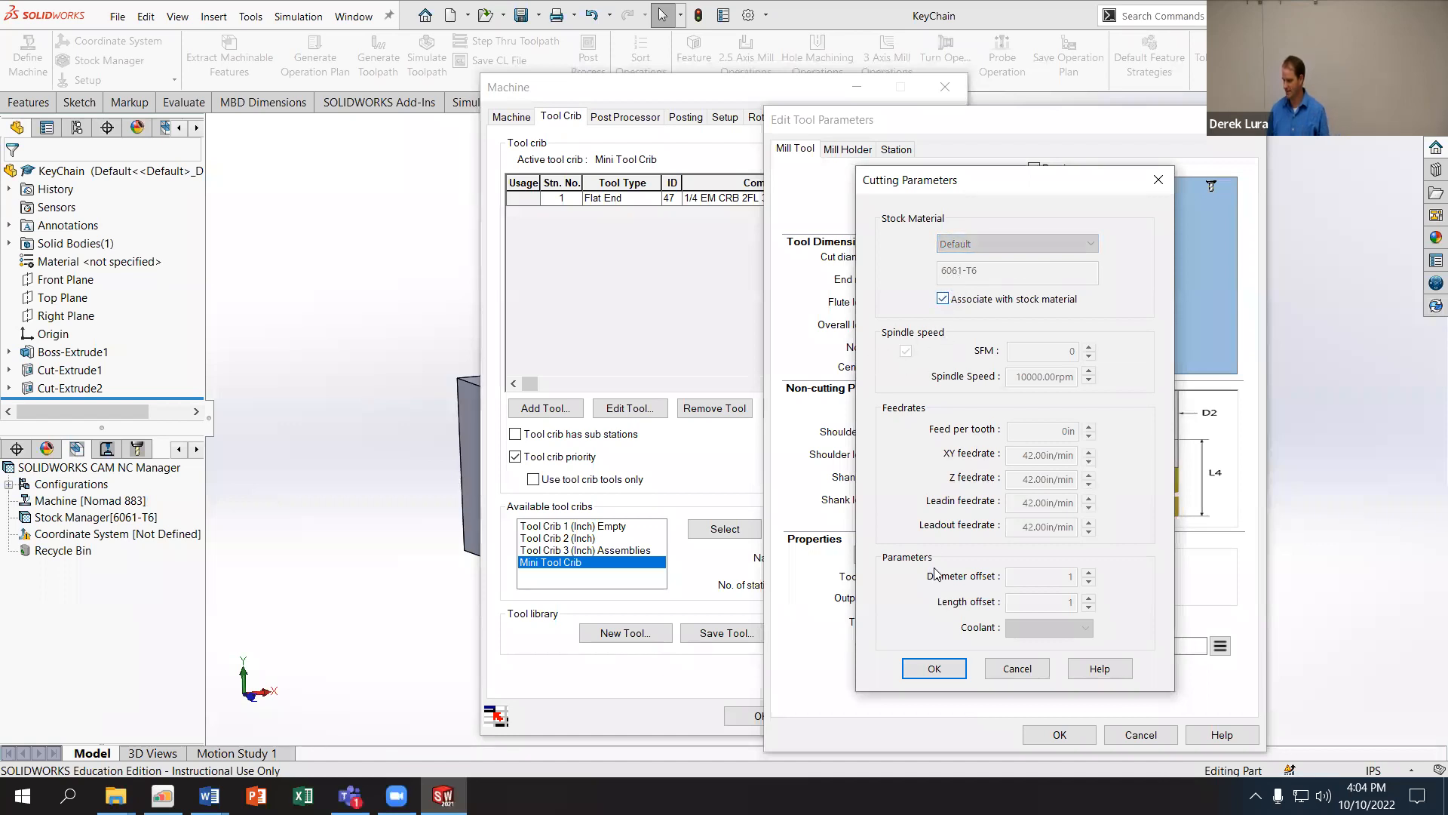
click(952, 678)
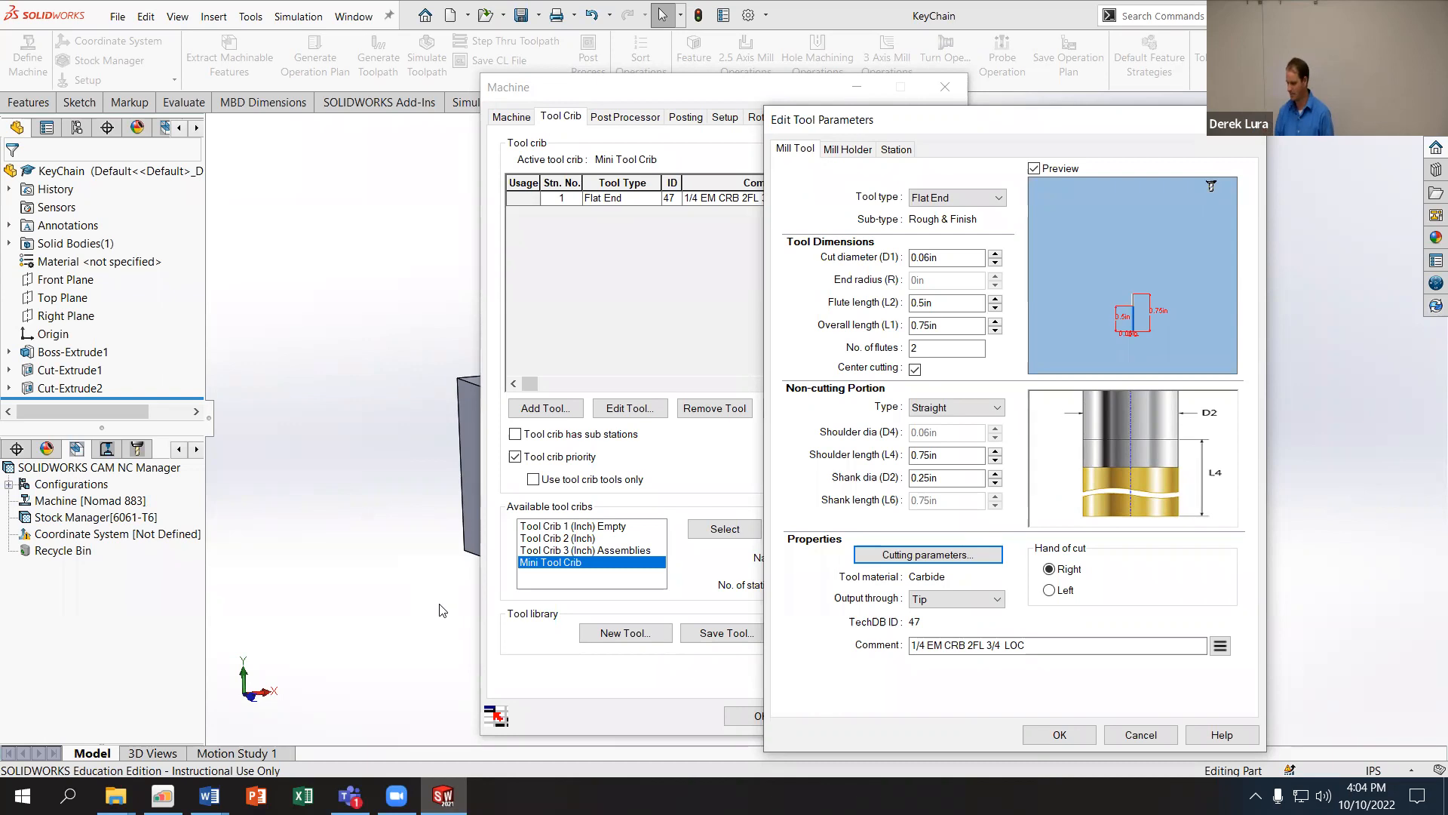
Step: Change the end mill's comment to "Mini 1/16th Mill" and accept the tool parameters
drag(1071, 641, 506, 550)
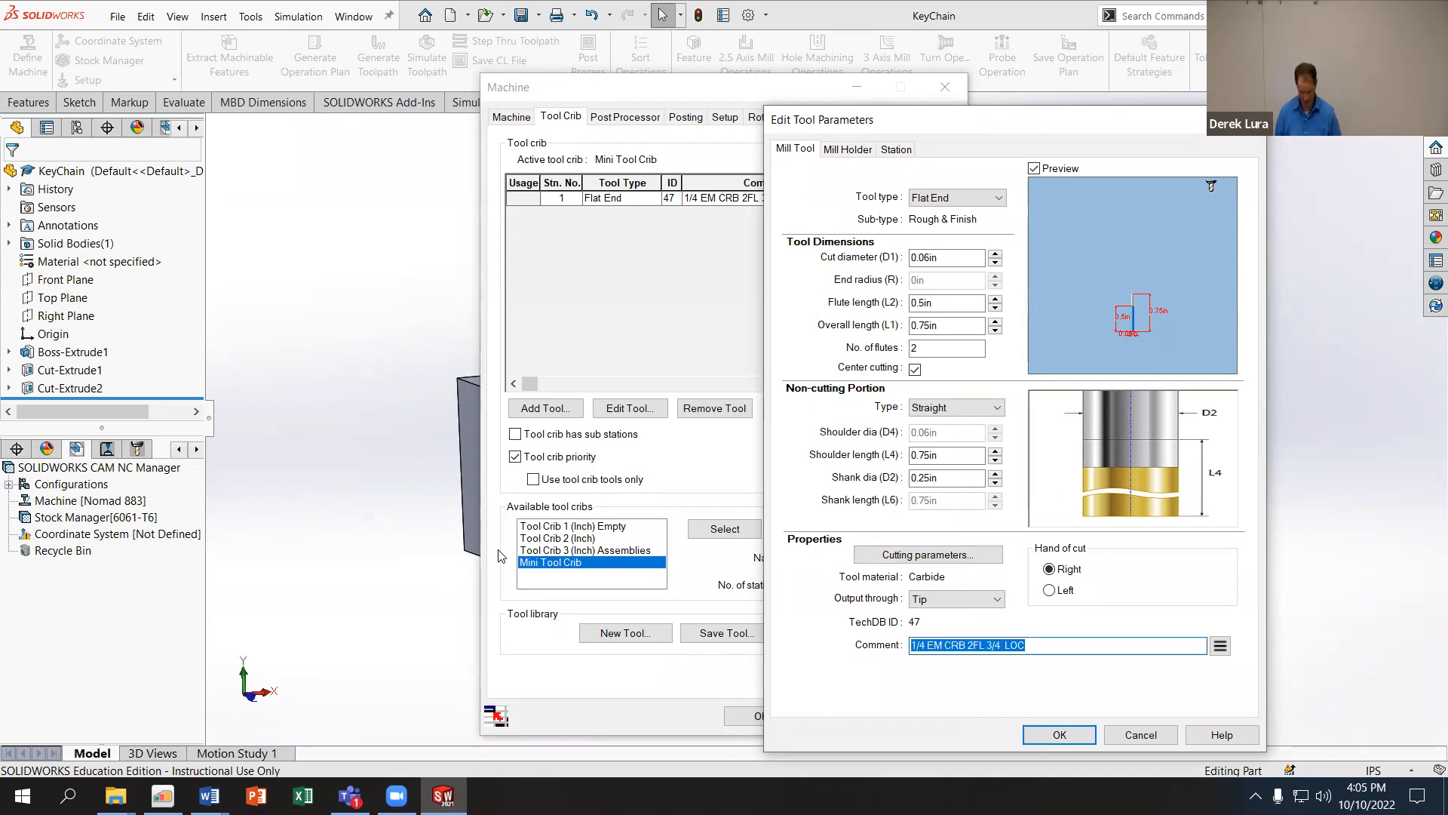
text(Mini)
text( 1/16th)
text( W)
key(BackSpace)
text(Mill)
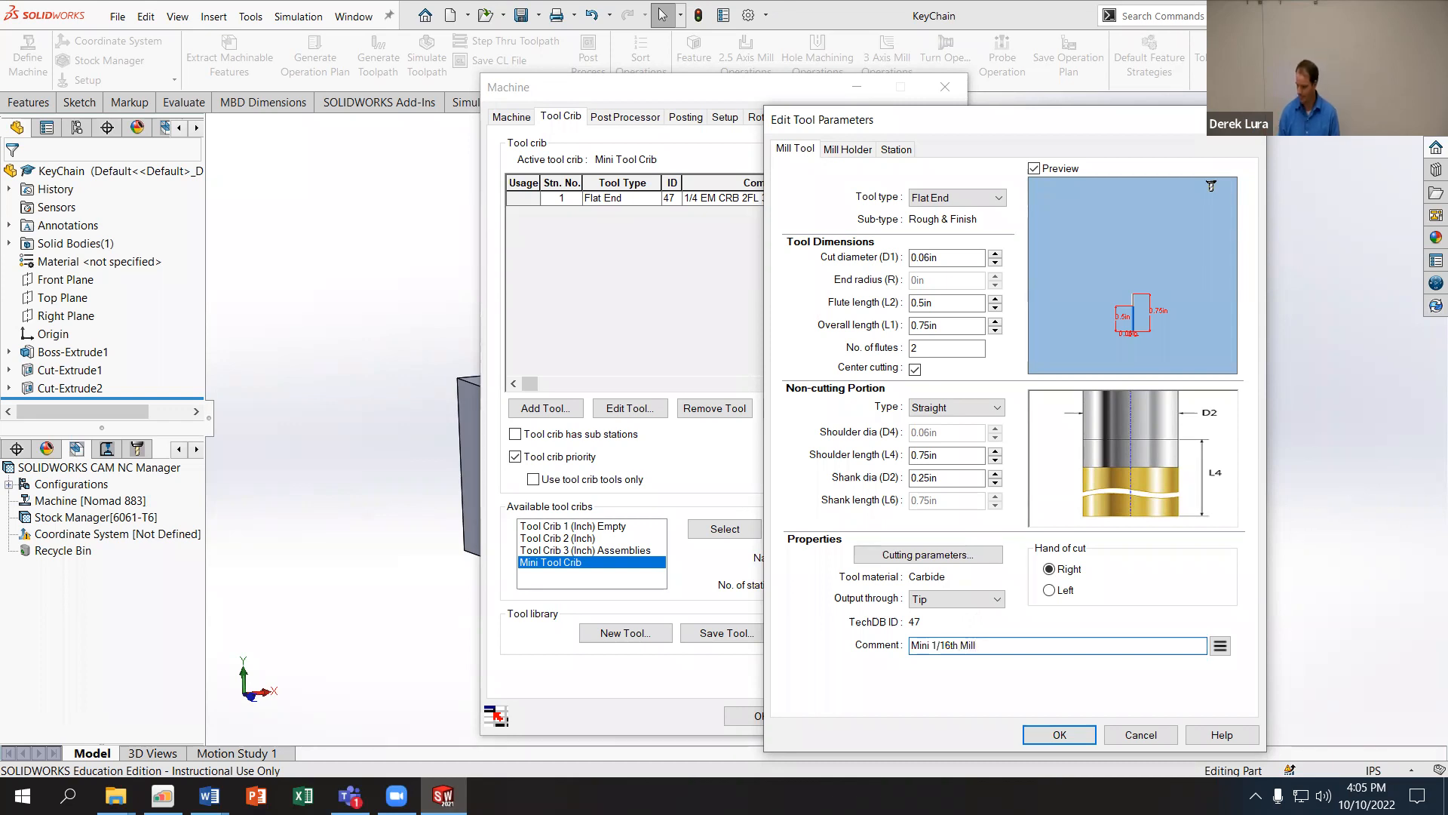
click(1059, 735)
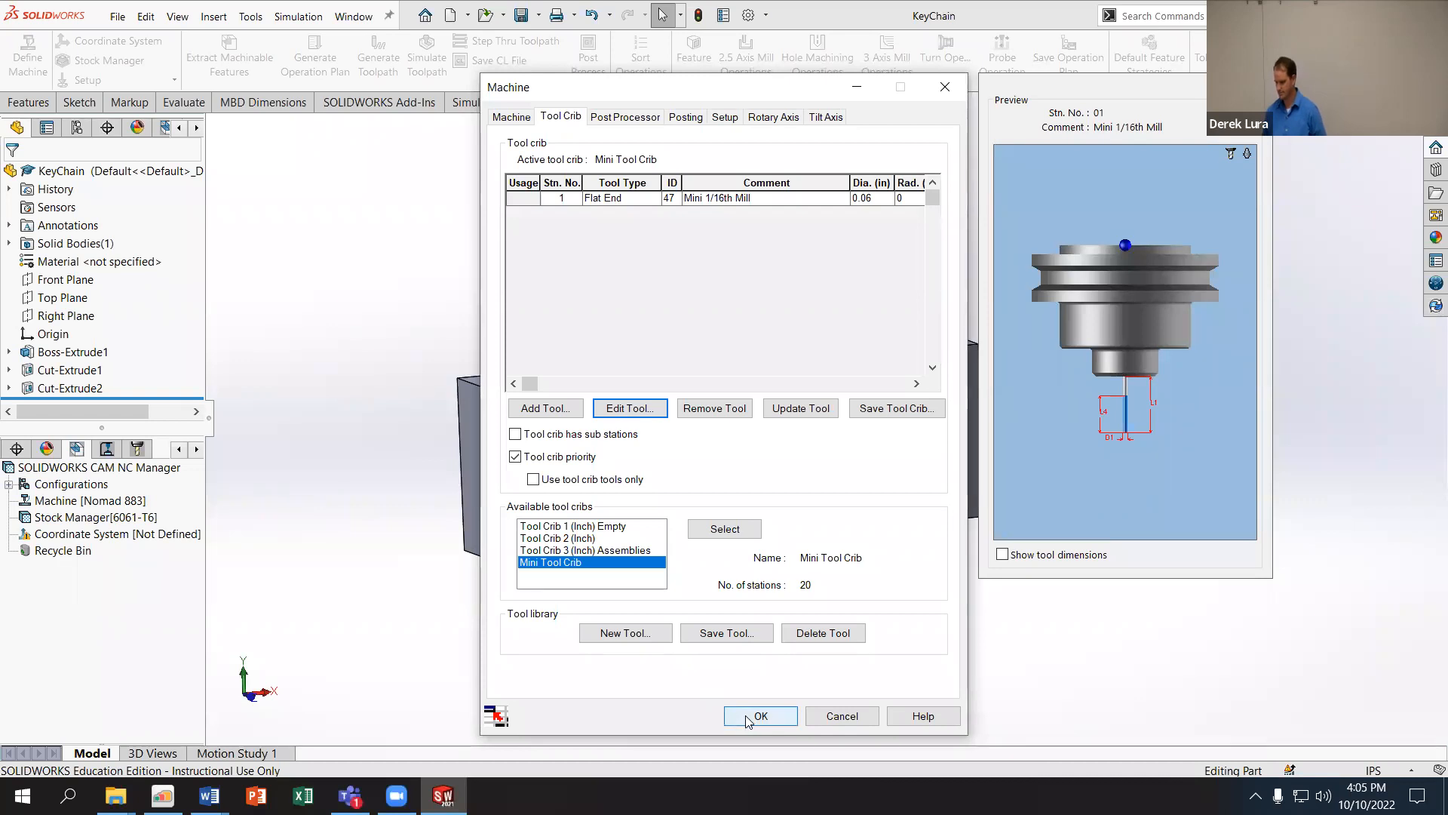
Step: Review the machine's post processor, posting, setup, rotary axis, tilt axis and tool crib settings, and accept the machine definition
click(626, 117)
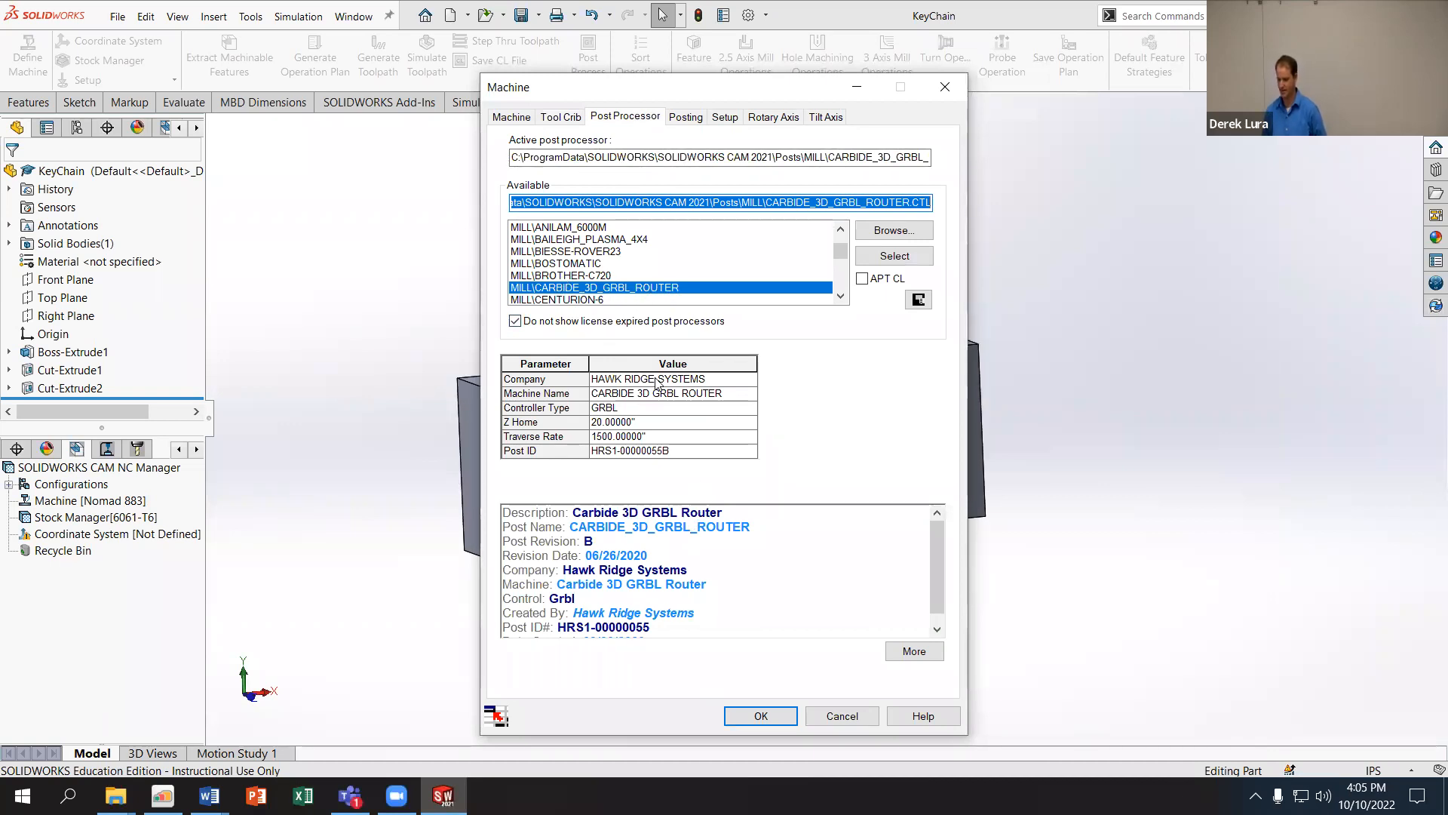
click(686, 117)
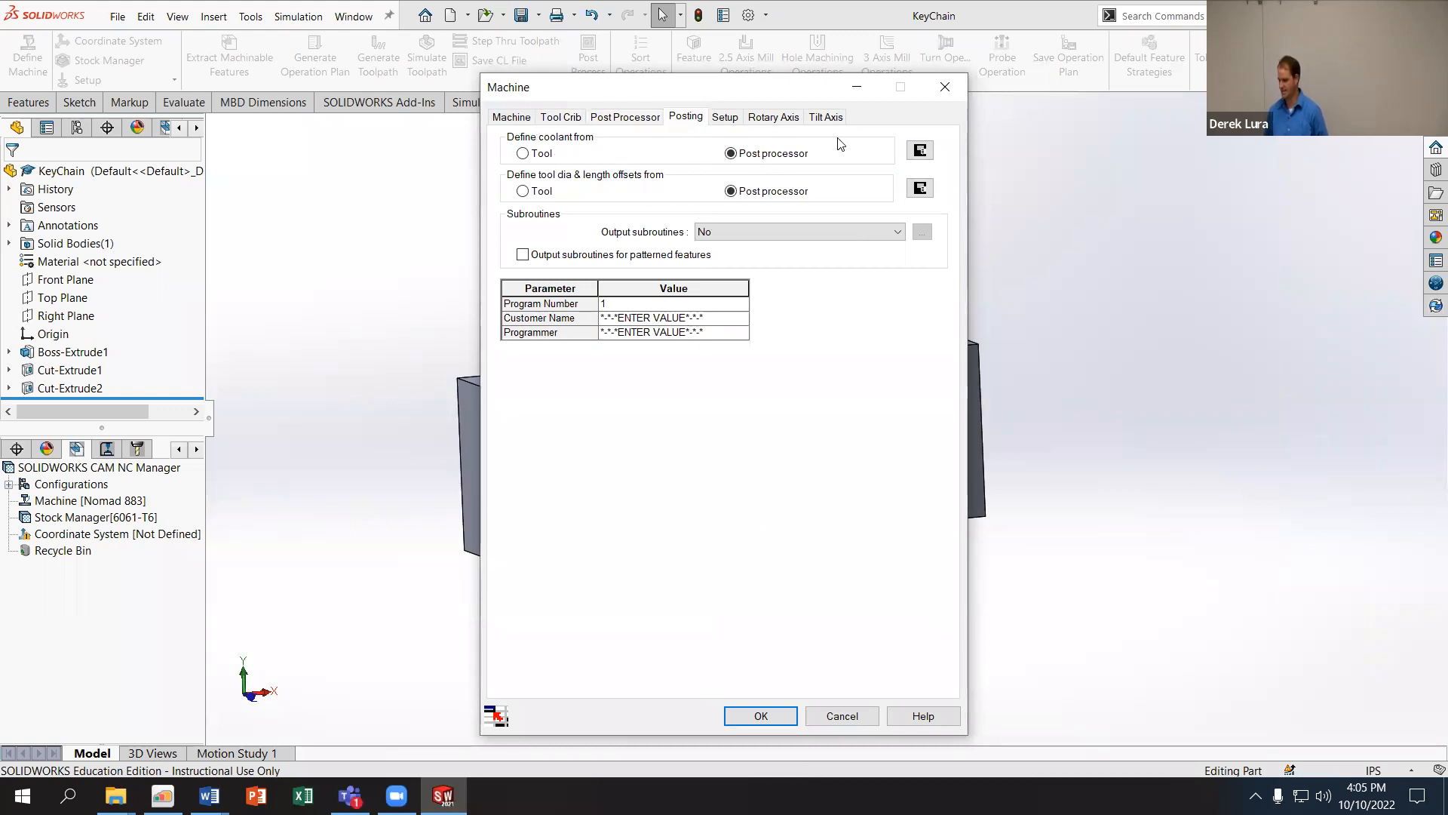
click(731, 119)
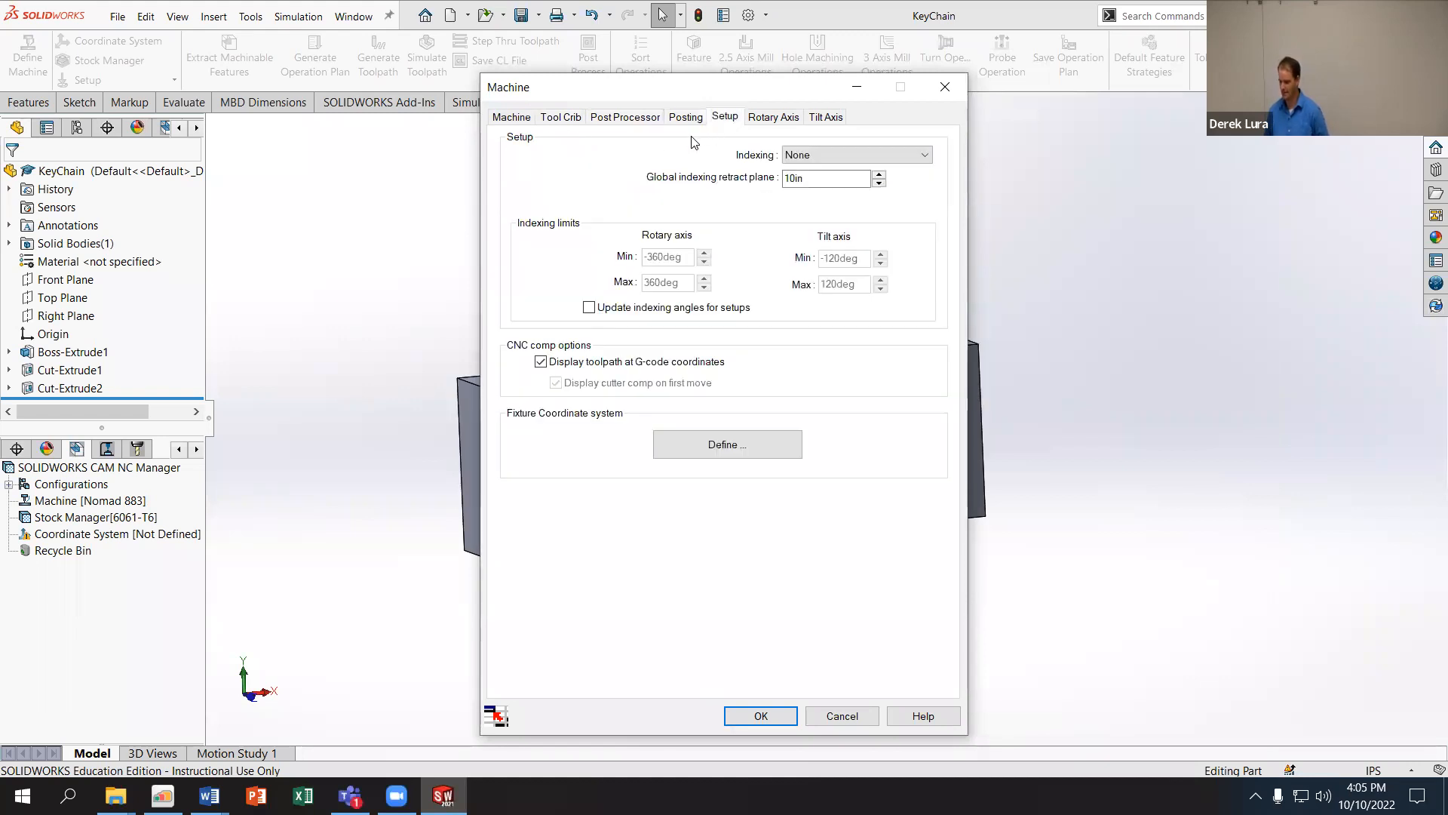
click(763, 119)
click(827, 117)
click(792, 117)
click(816, 118)
click(763, 121)
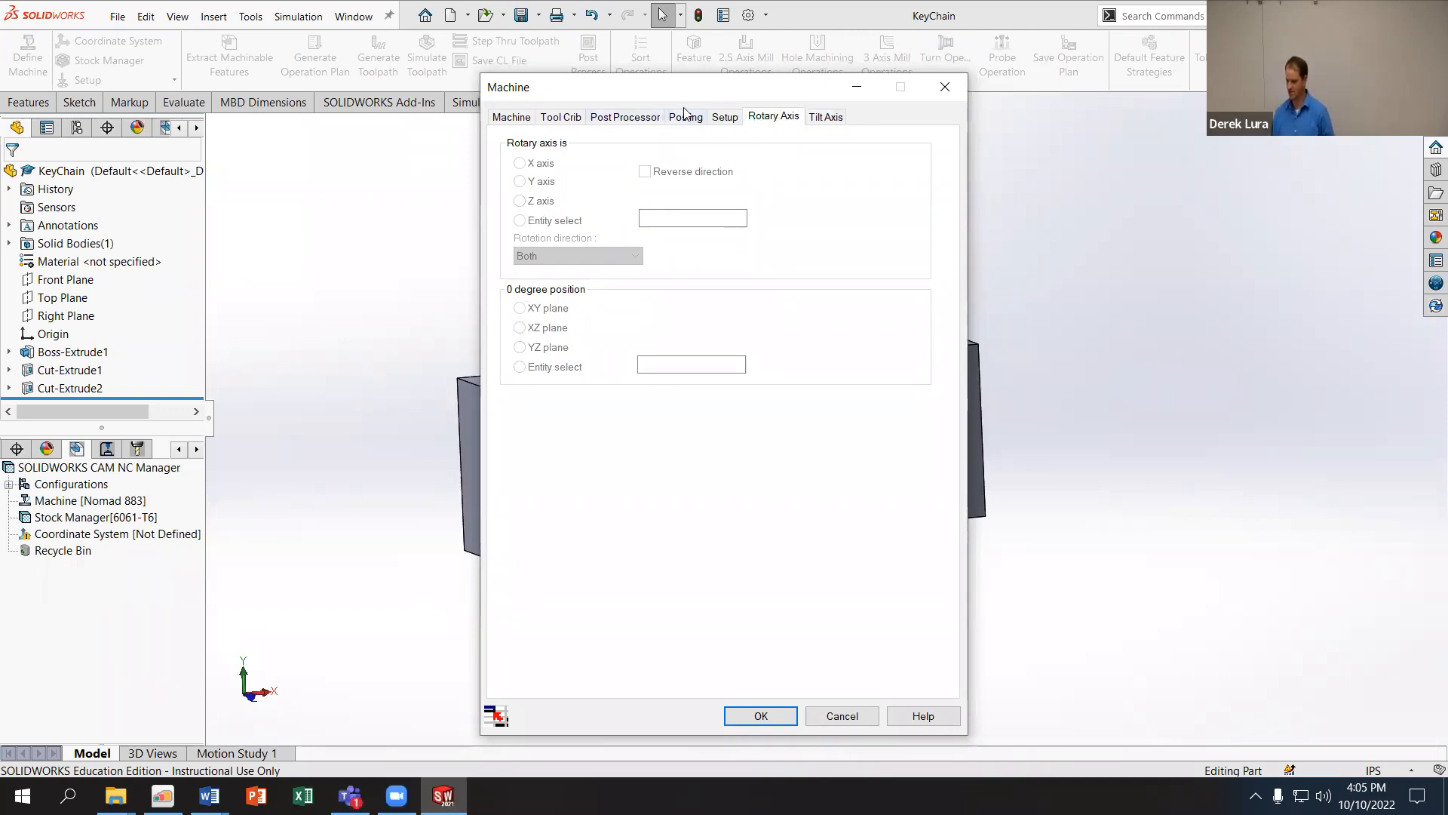
click(636, 119)
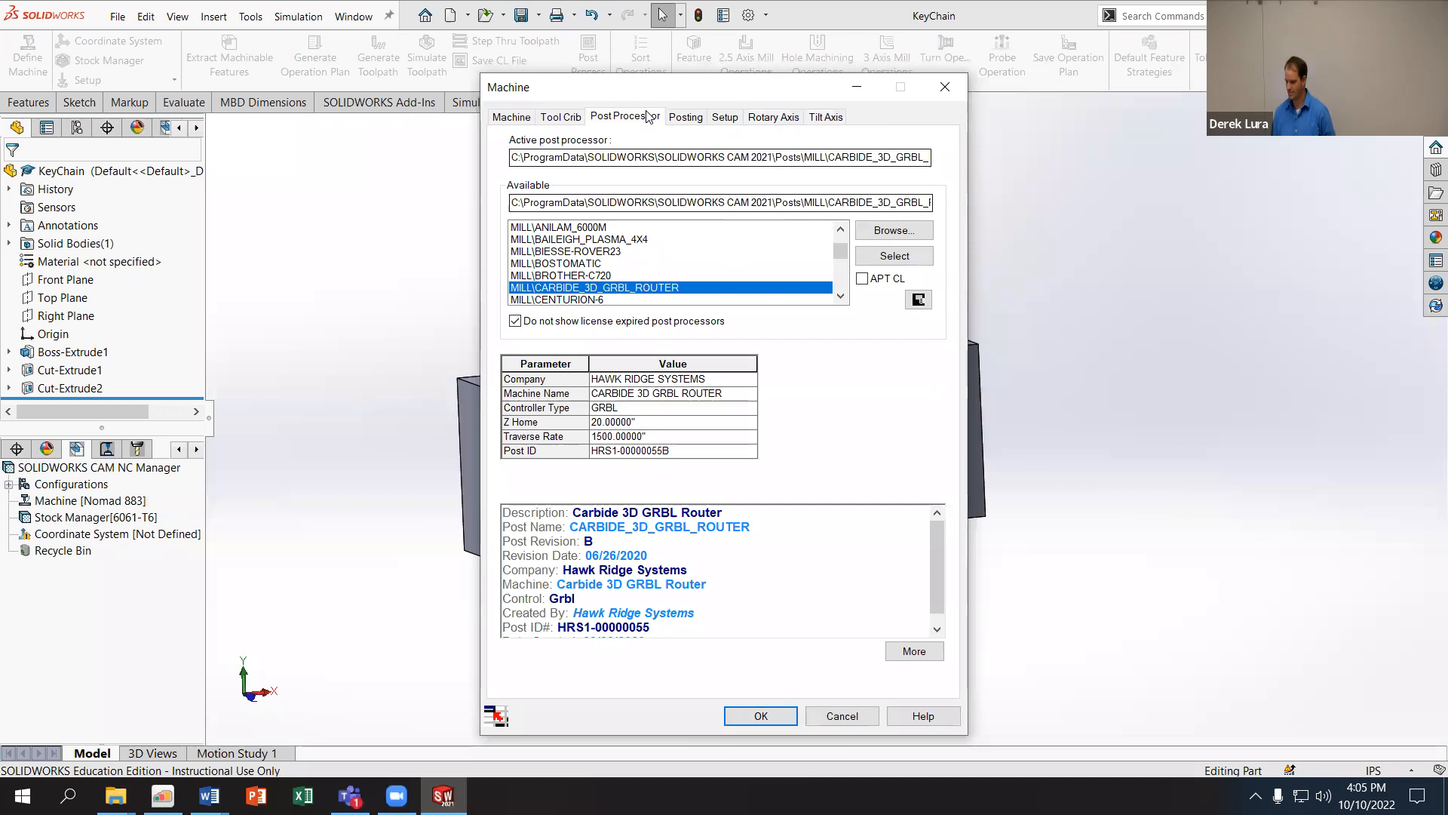
click(562, 117)
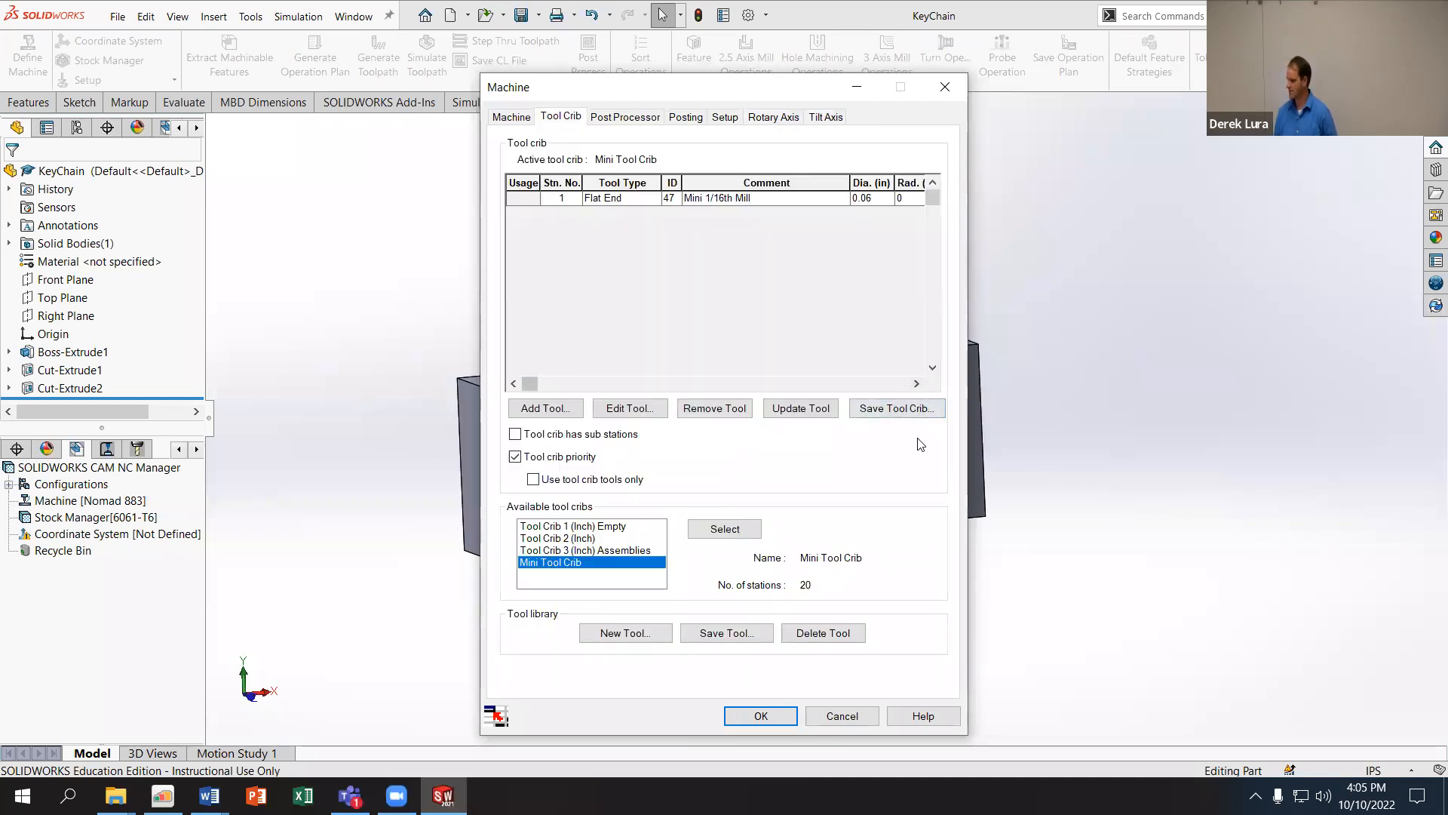
click(761, 714)
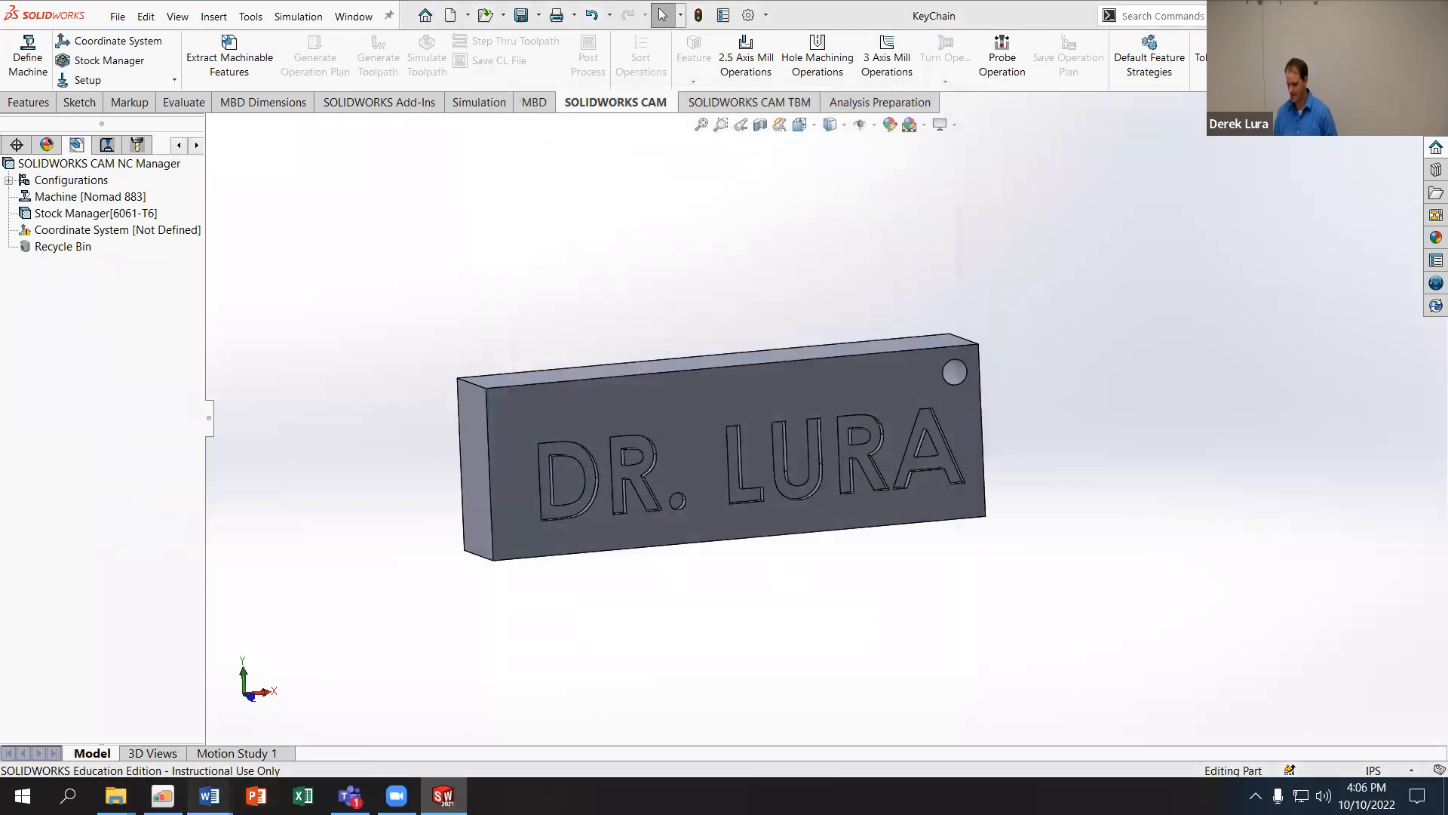
Step: Switch to the L07 SolidWorks CAM document in Word and read the instructions for setting up the stock
mouse_move(209, 795)
click(306, 707)
scroll(1221, 460, down, 10)
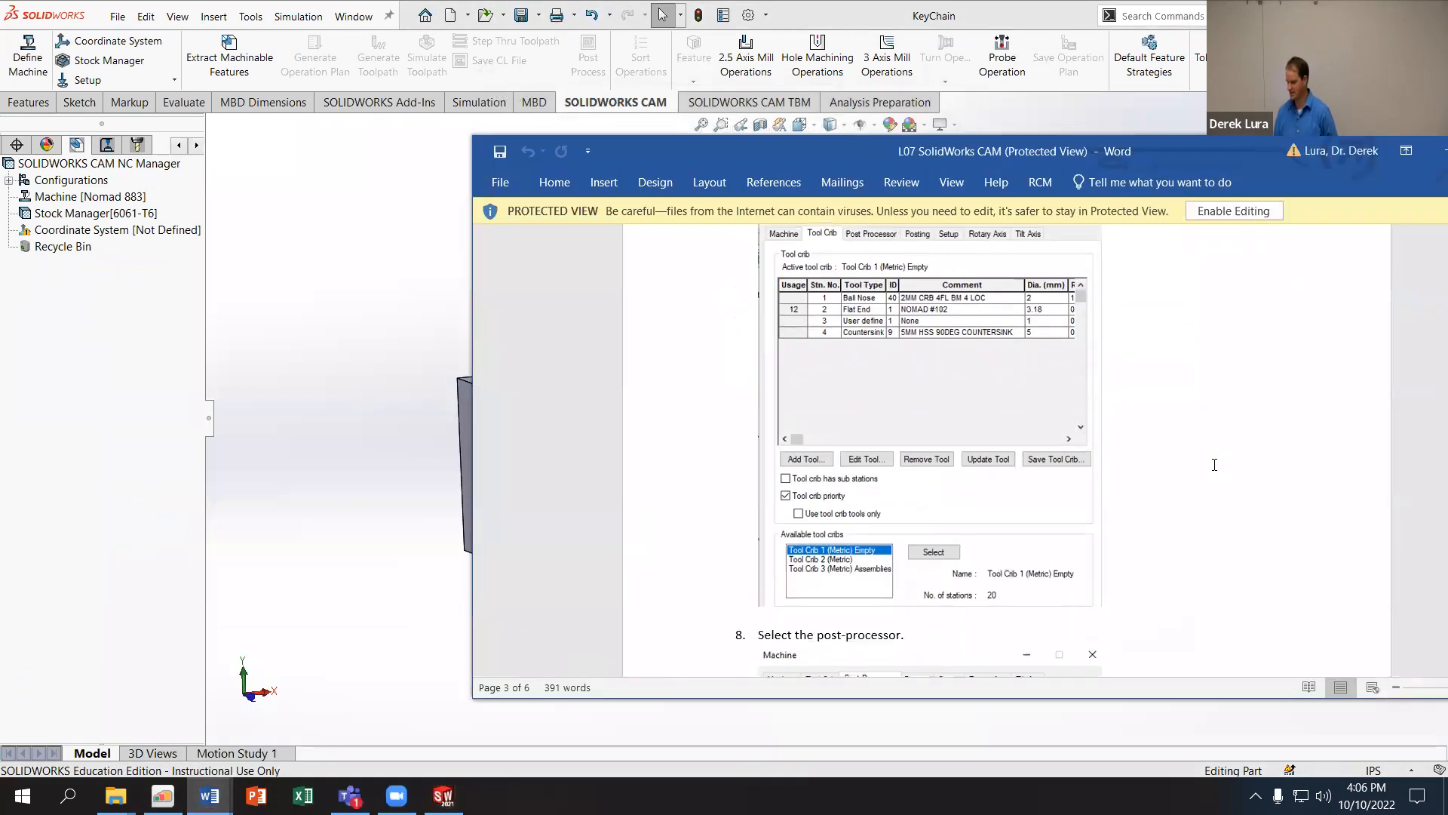
scroll(1215, 474, down, 10)
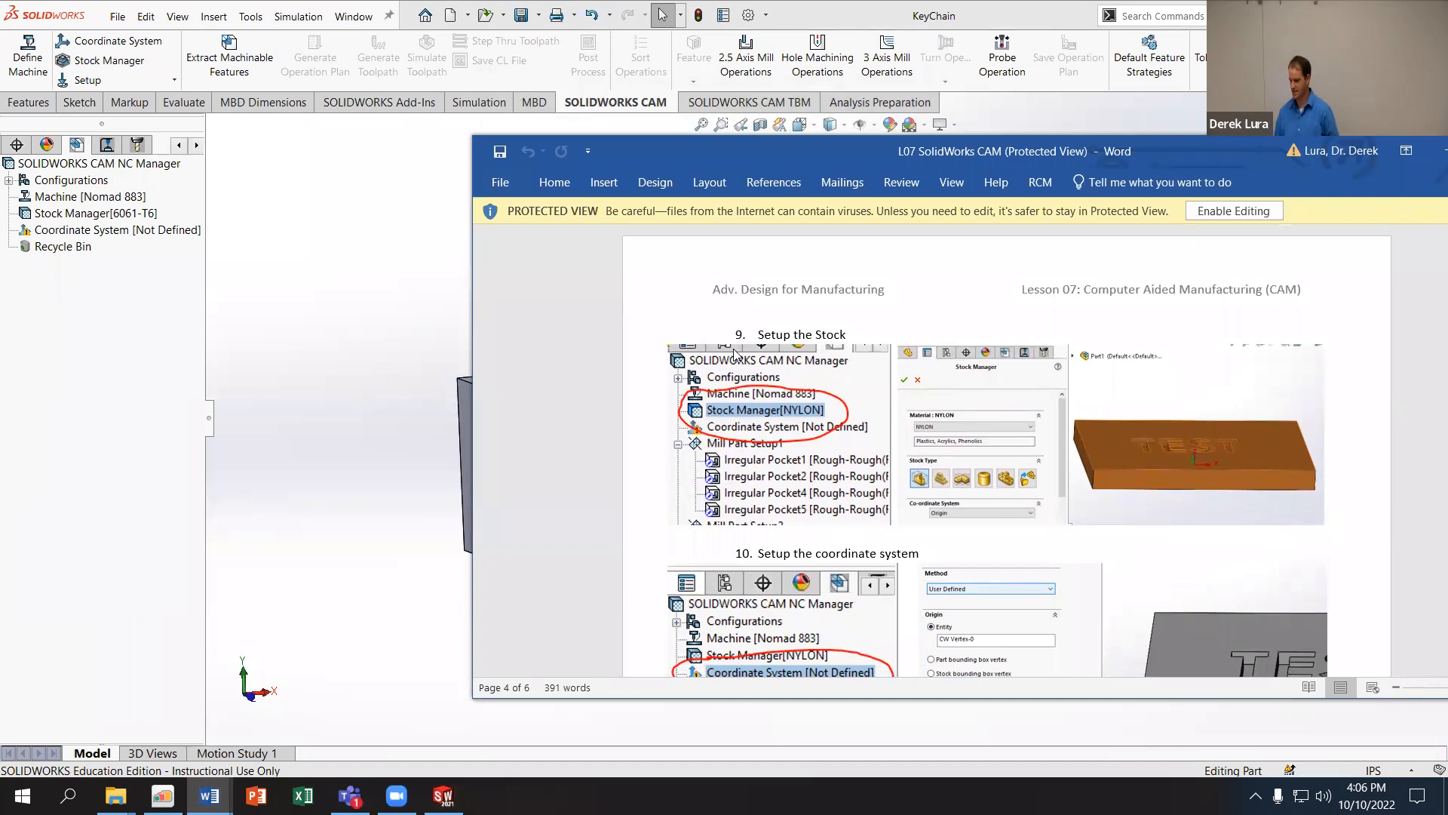
Step: Open the Stock Manager in SOLIDWORKS and set the stock material to POLYURETHANE
click(80, 214)
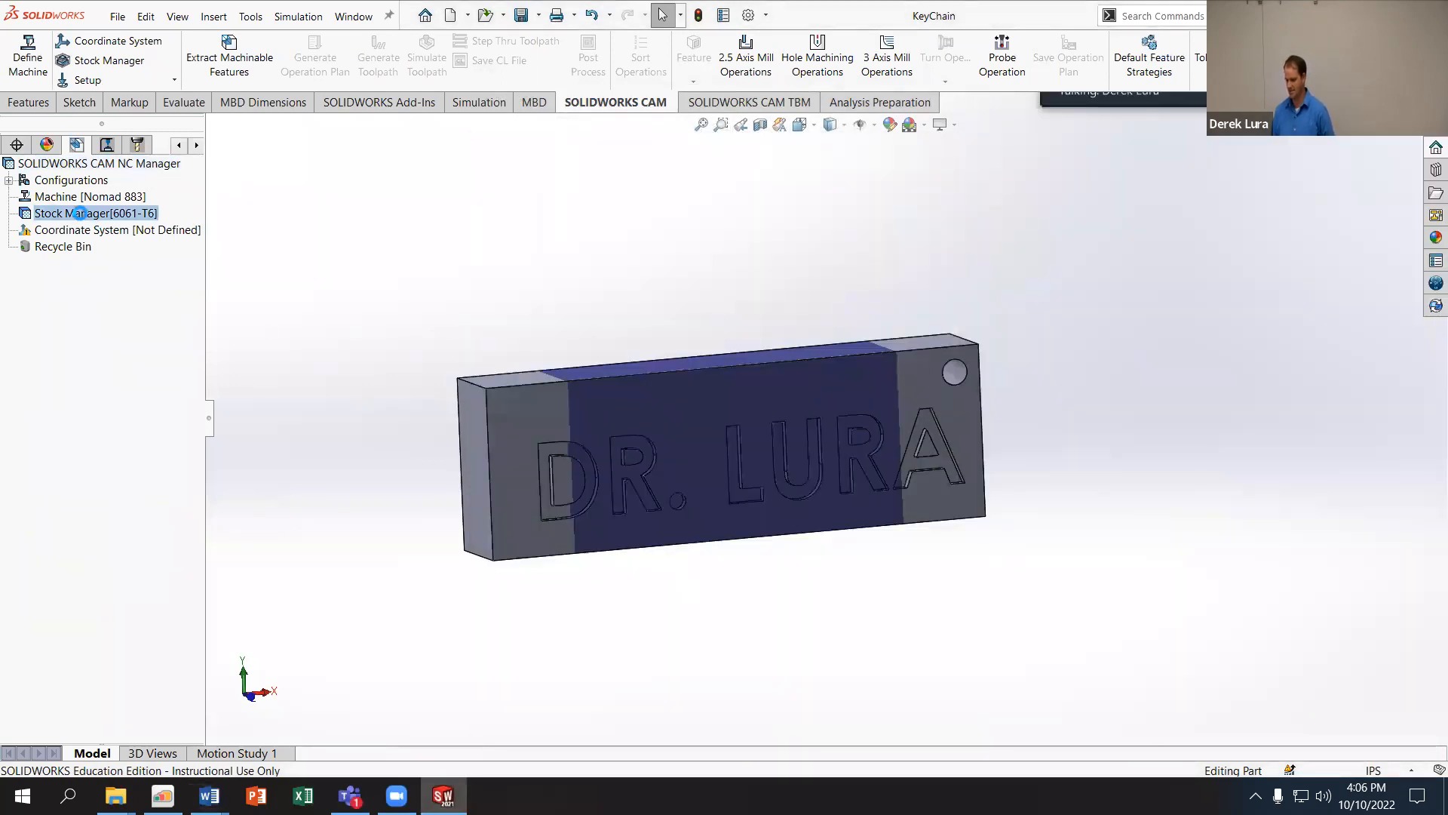
double_click(80, 213)
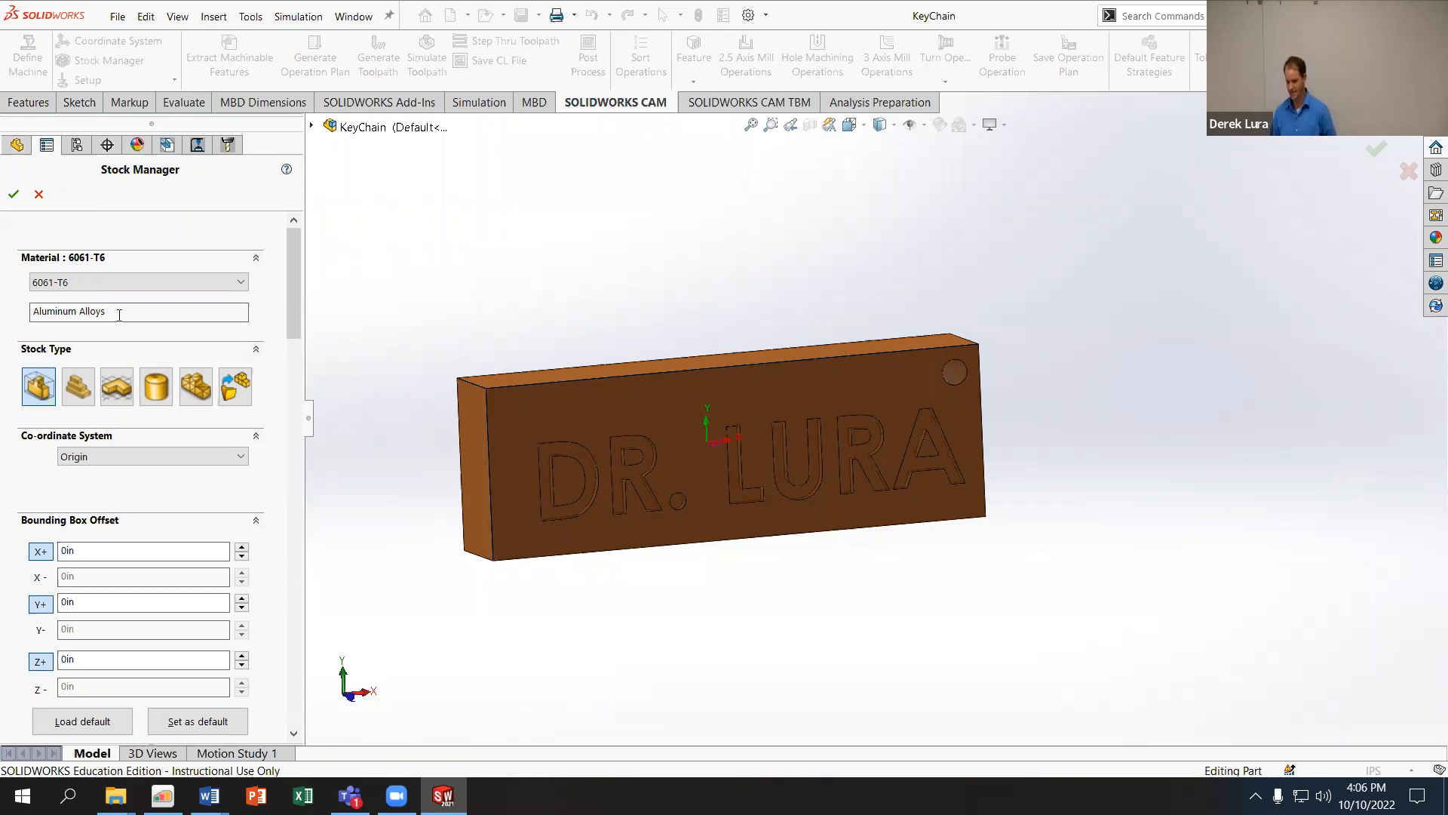
click(132, 281)
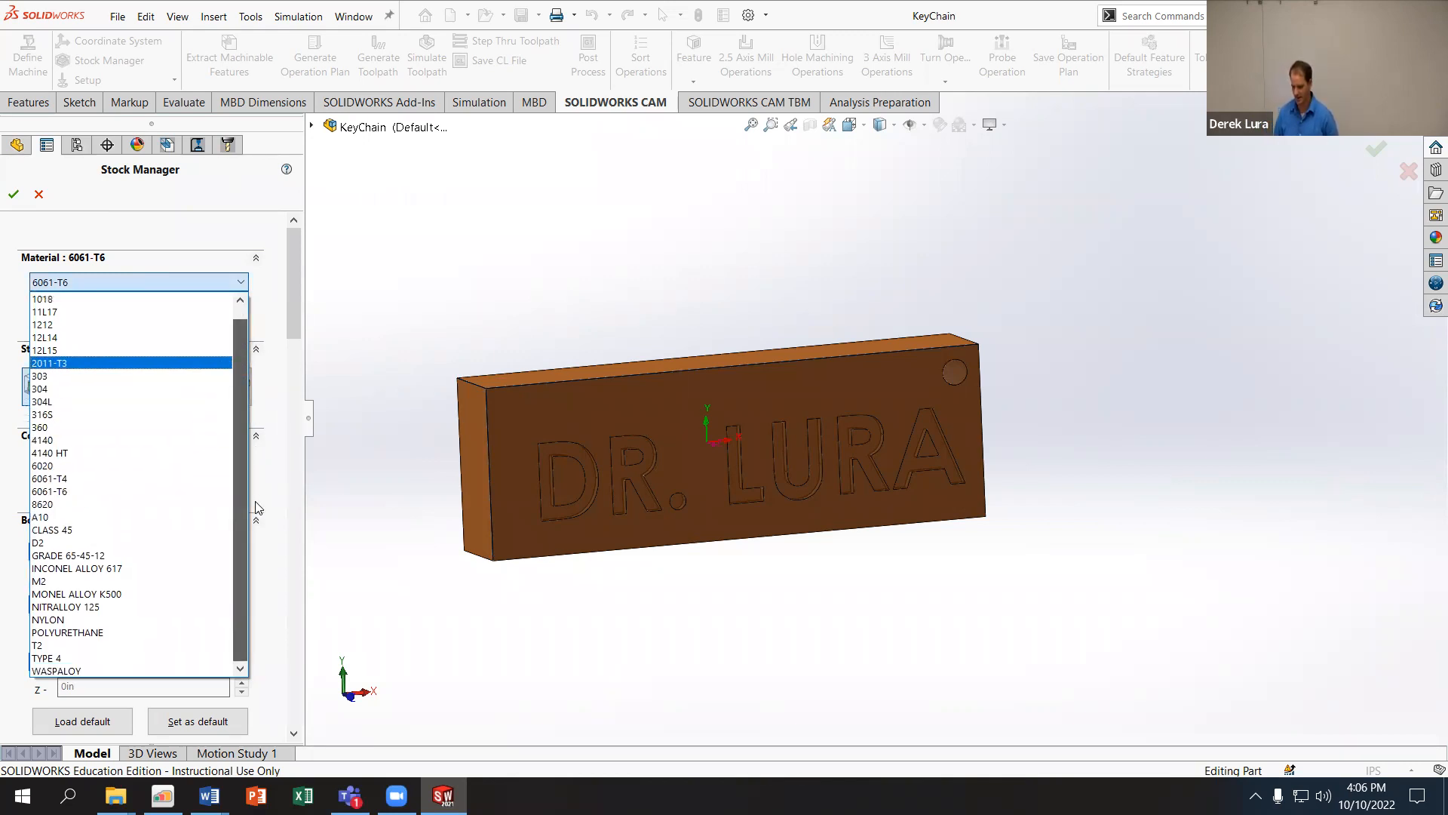
click(122, 634)
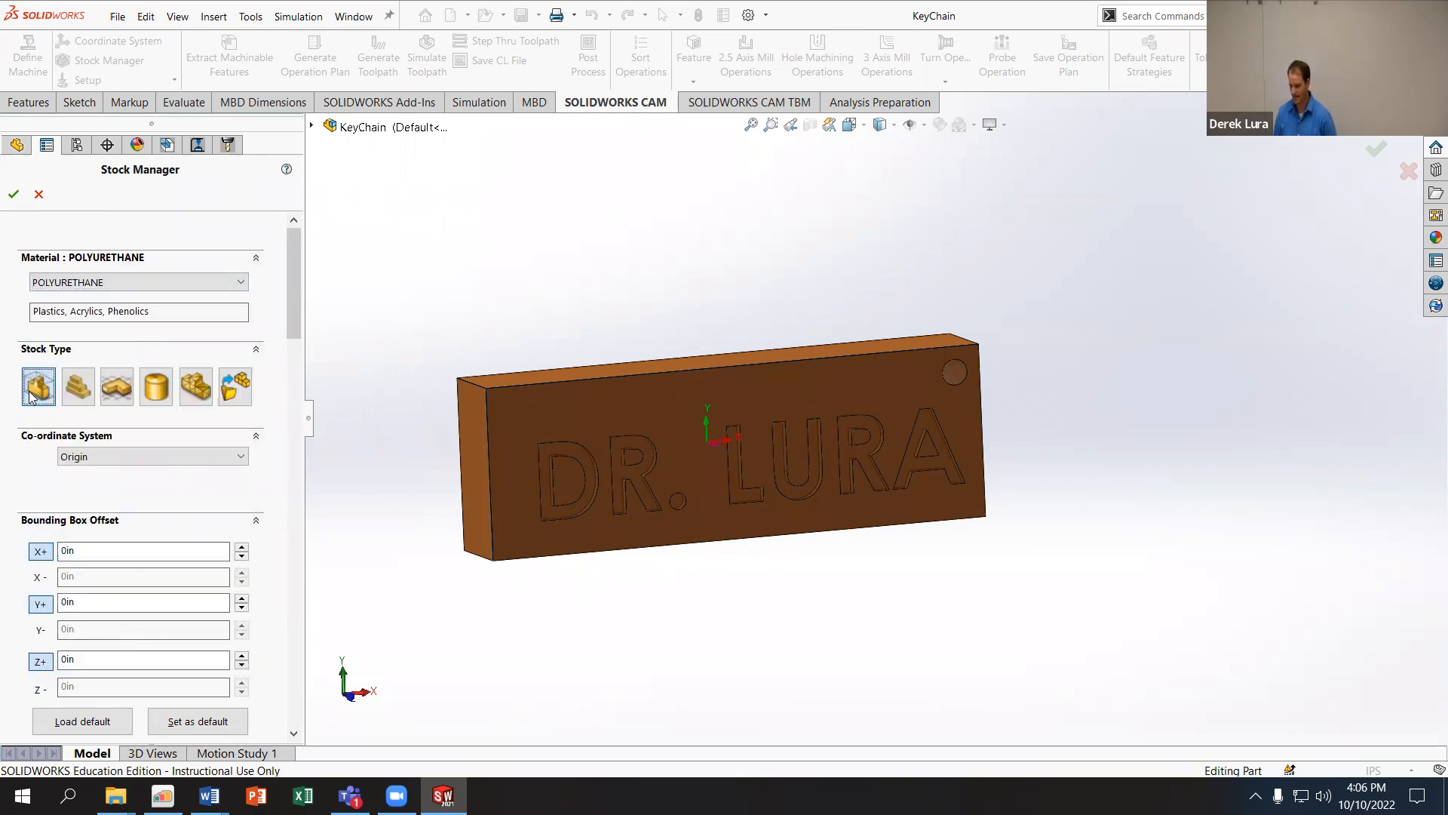
Step: Try a bounding box offset of 0.2 in in the X direction for the stock and return it to 0 in
middle_drag(410, 430, 387, 299)
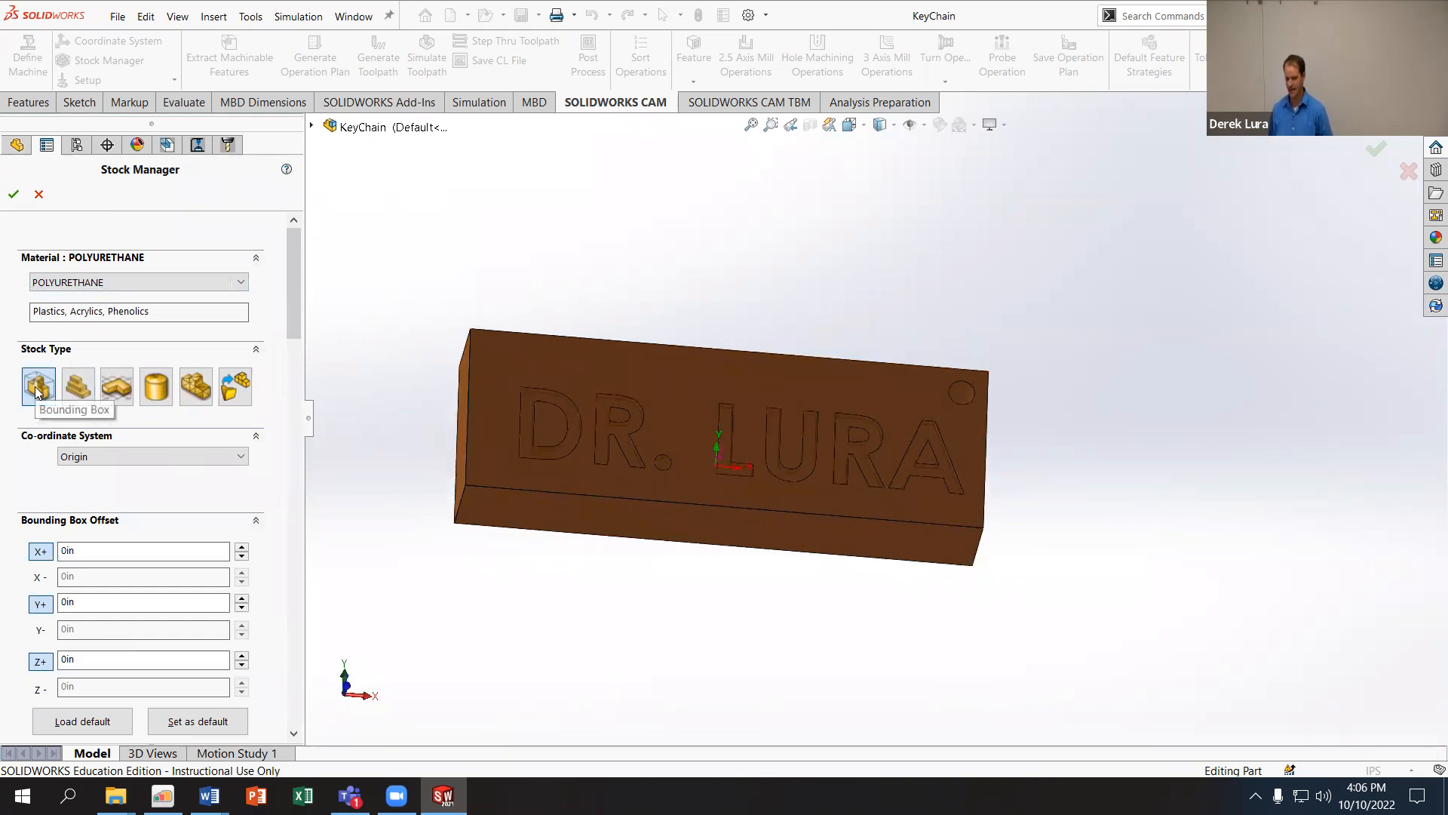
middle_drag(617, 322, 635, 196)
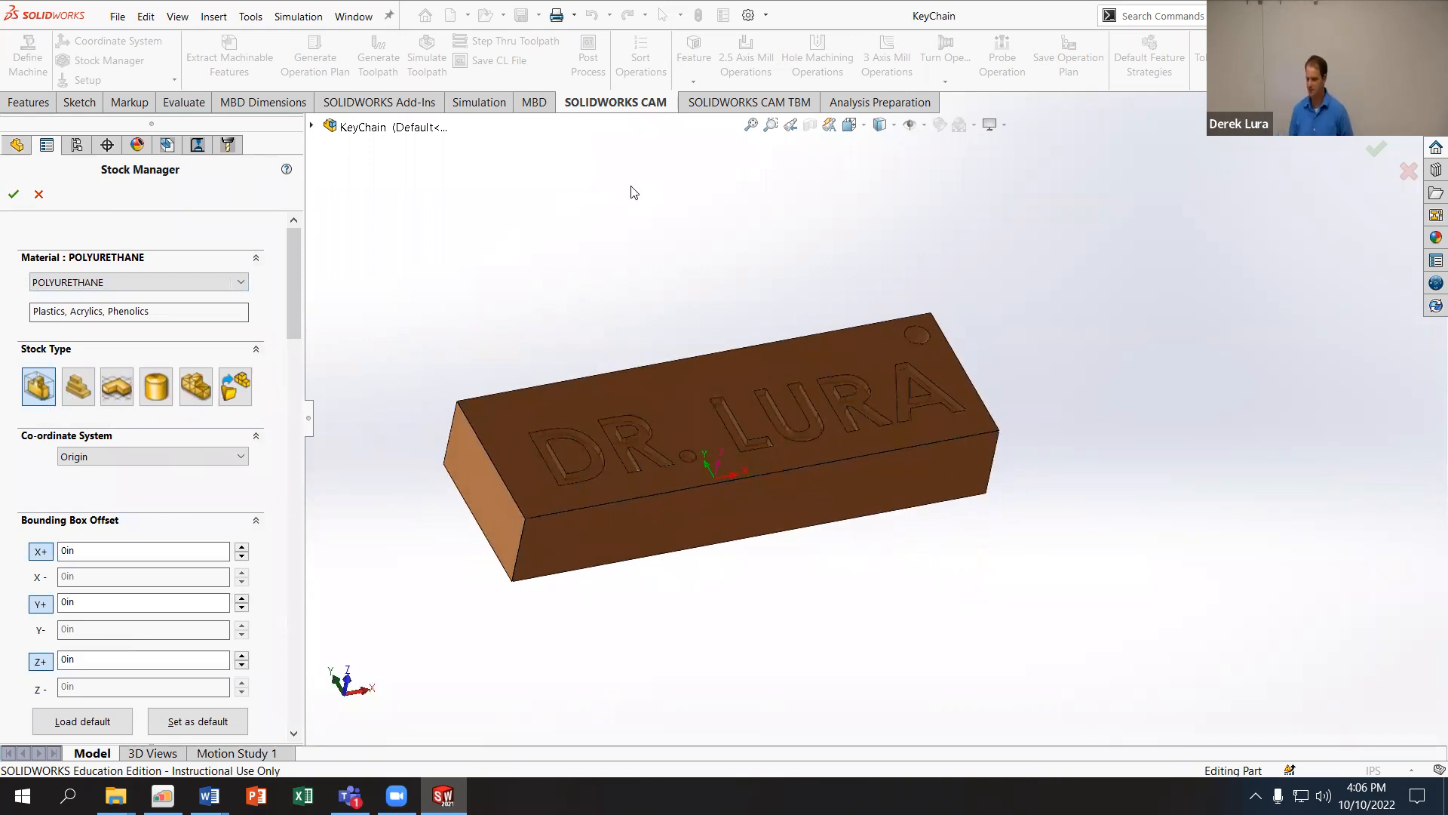
click(242, 547)
click(242, 547)
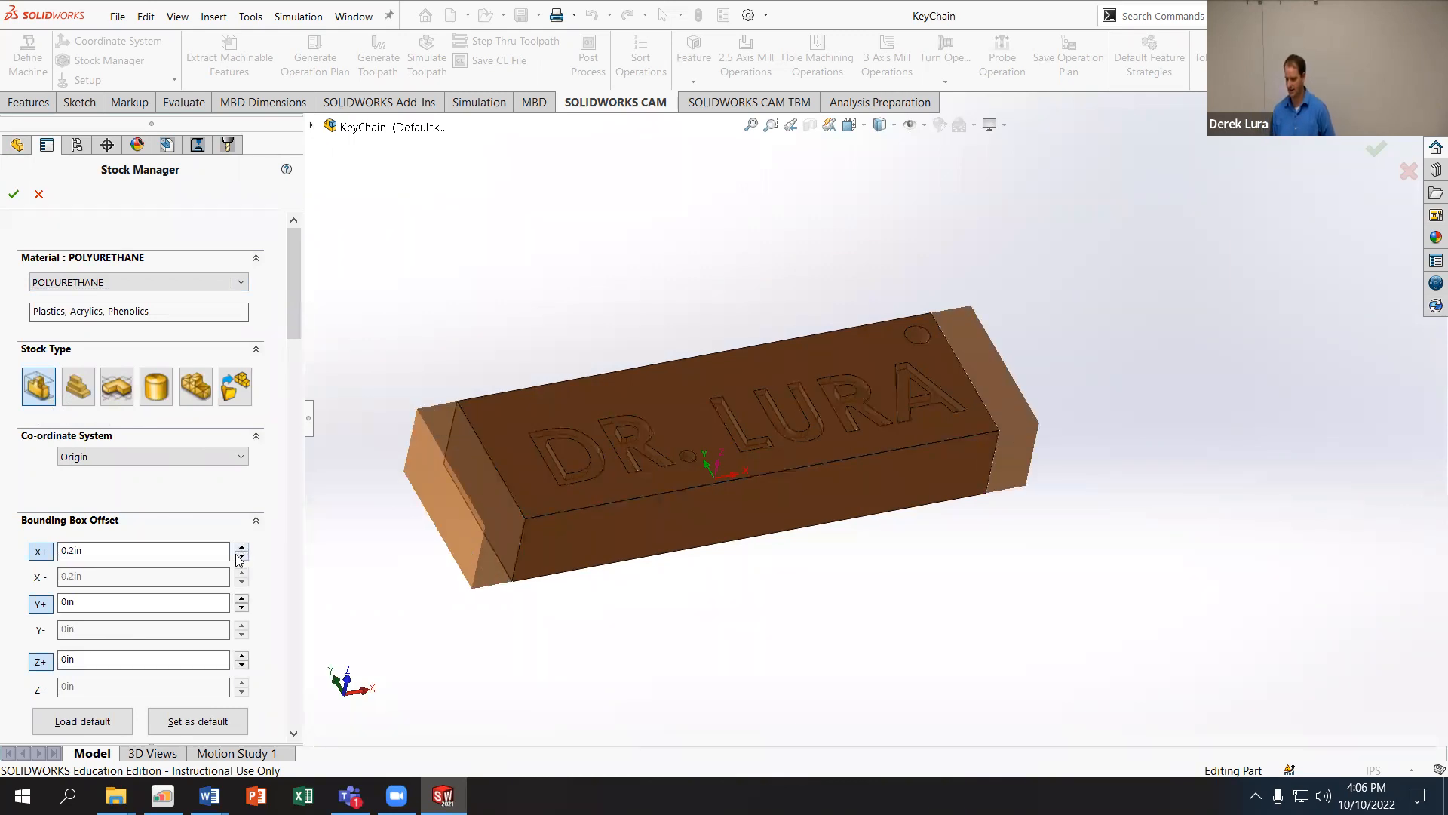
click(242, 556)
click(241, 556)
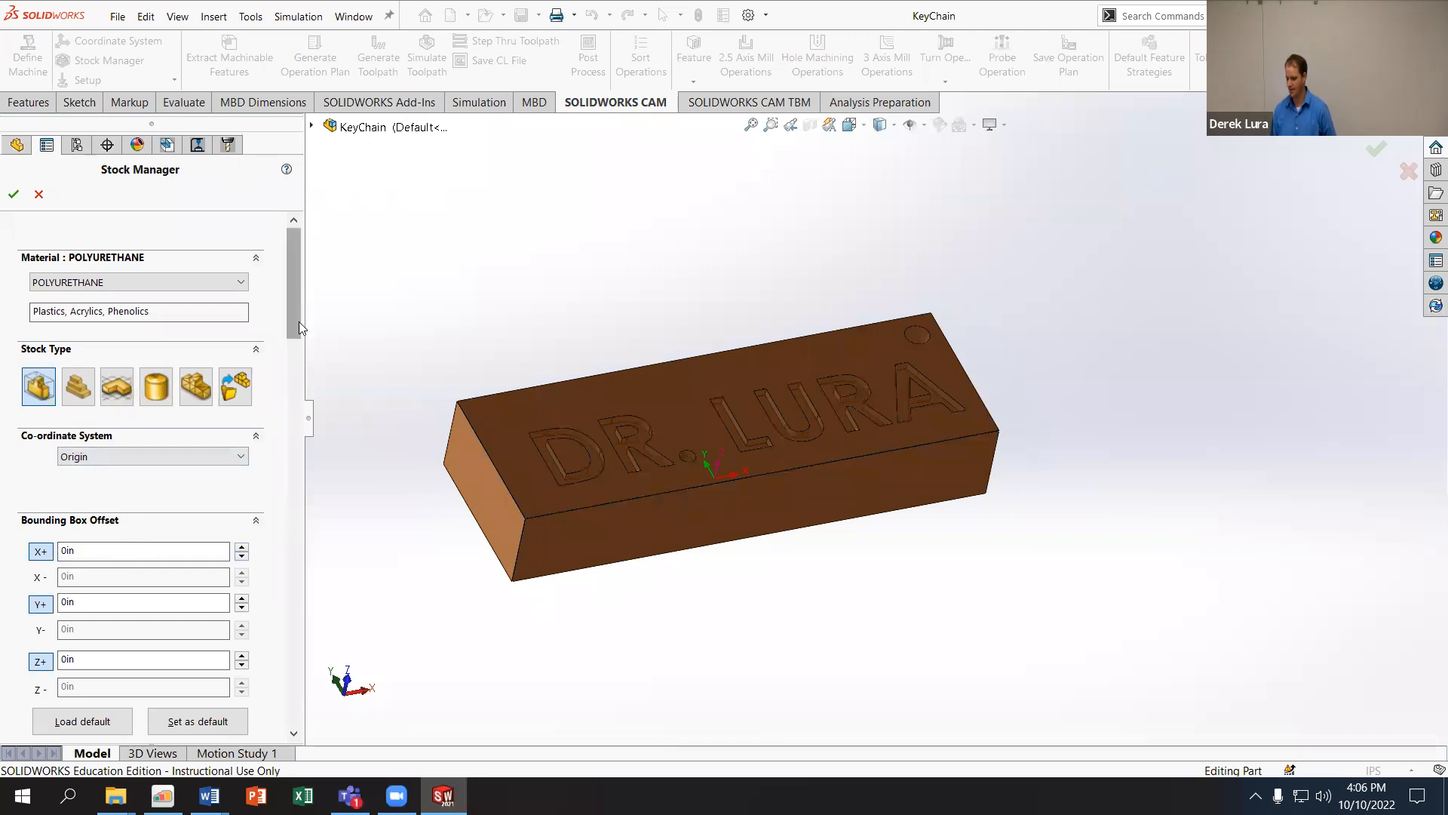
Step: Check the stock's remaining settings, keep Origin as its coordinate system, and accept the stock definition
scroll(299, 321, down, 3)
scroll(130, 573, up, 3)
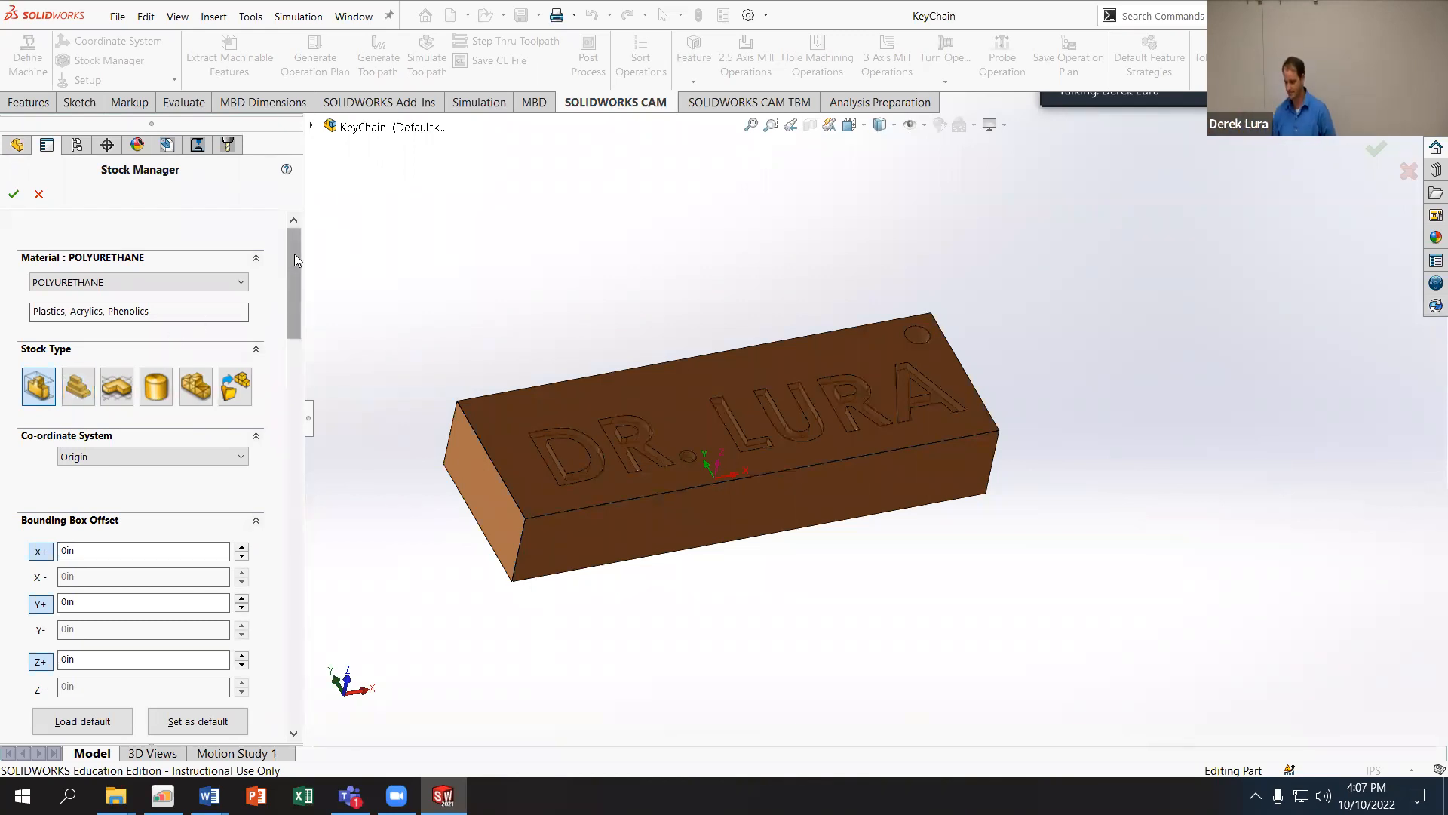
drag(294, 254, 294, 285)
click(240, 319)
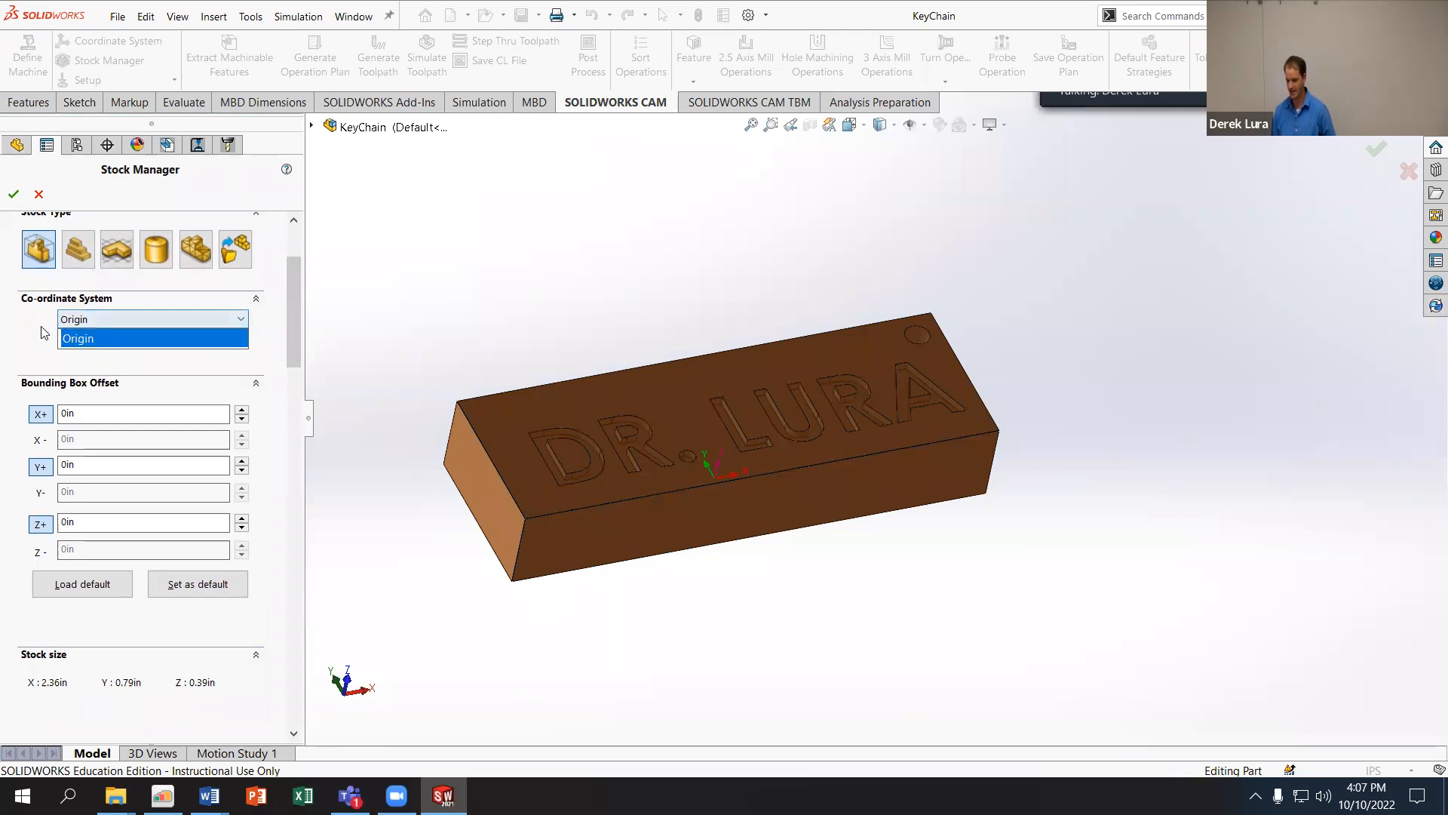
middle_drag(424, 330, 381, 272)
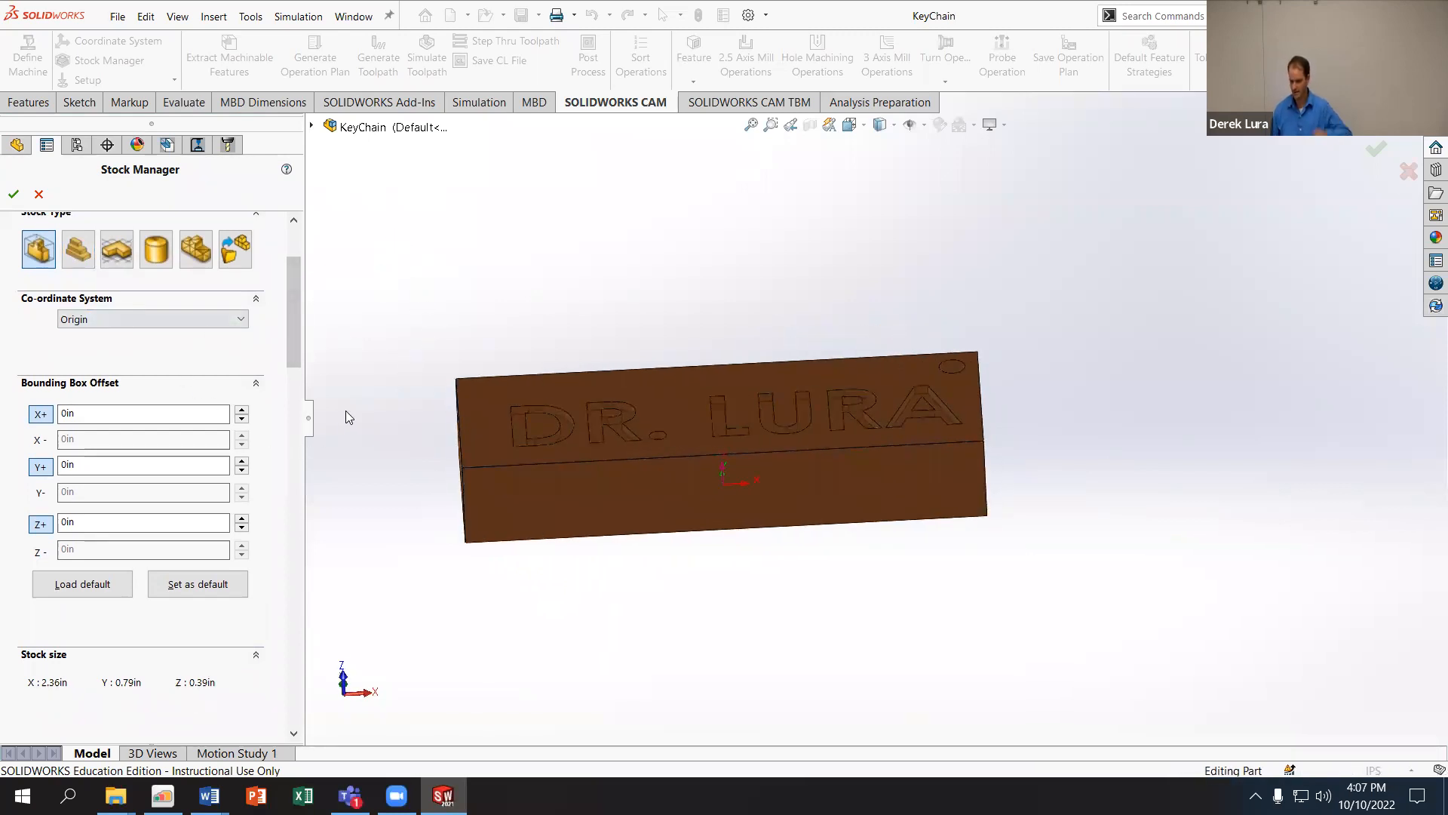
scroll(294, 270, up, 3)
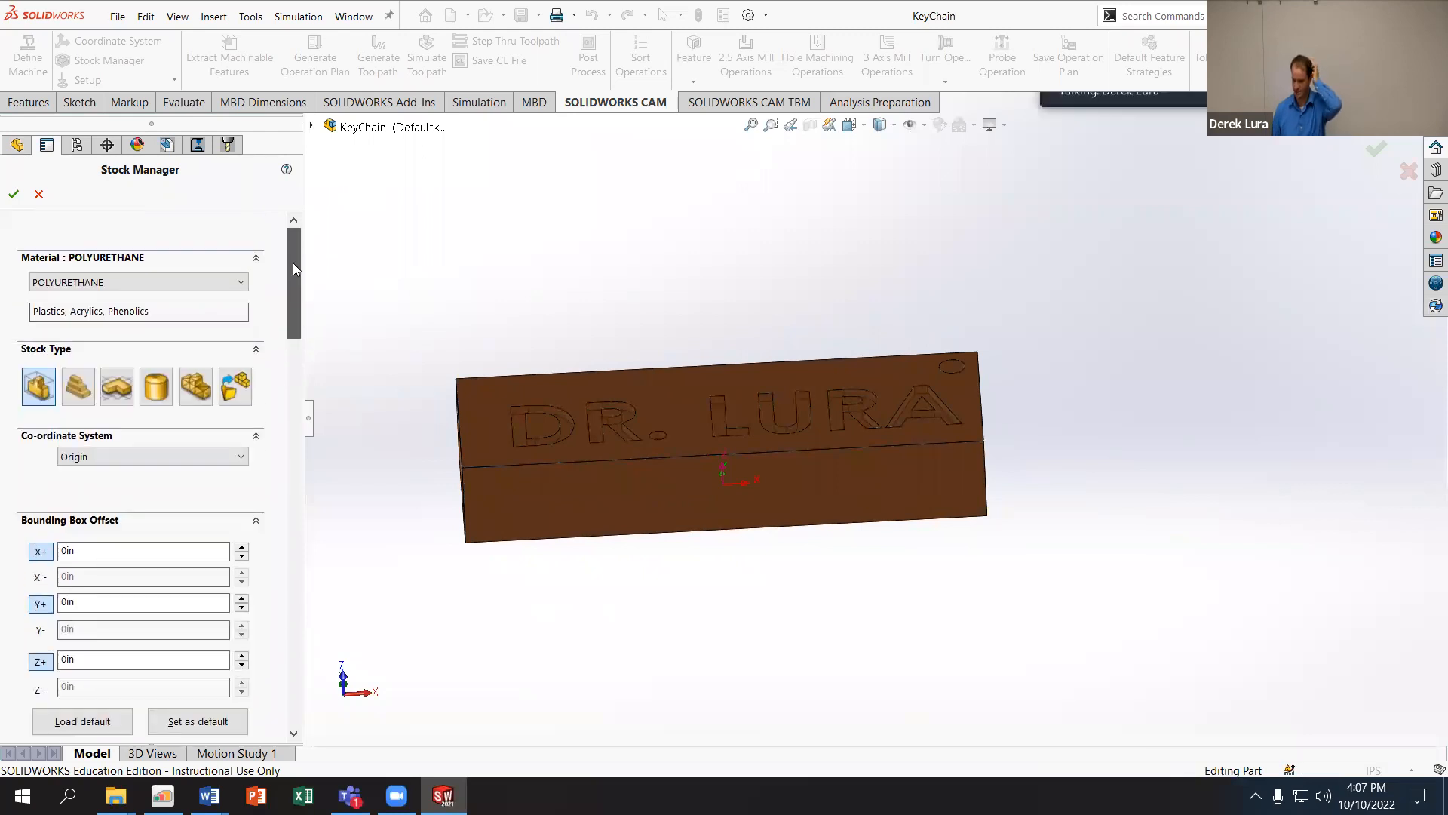
scroll(296, 291, down, 3)
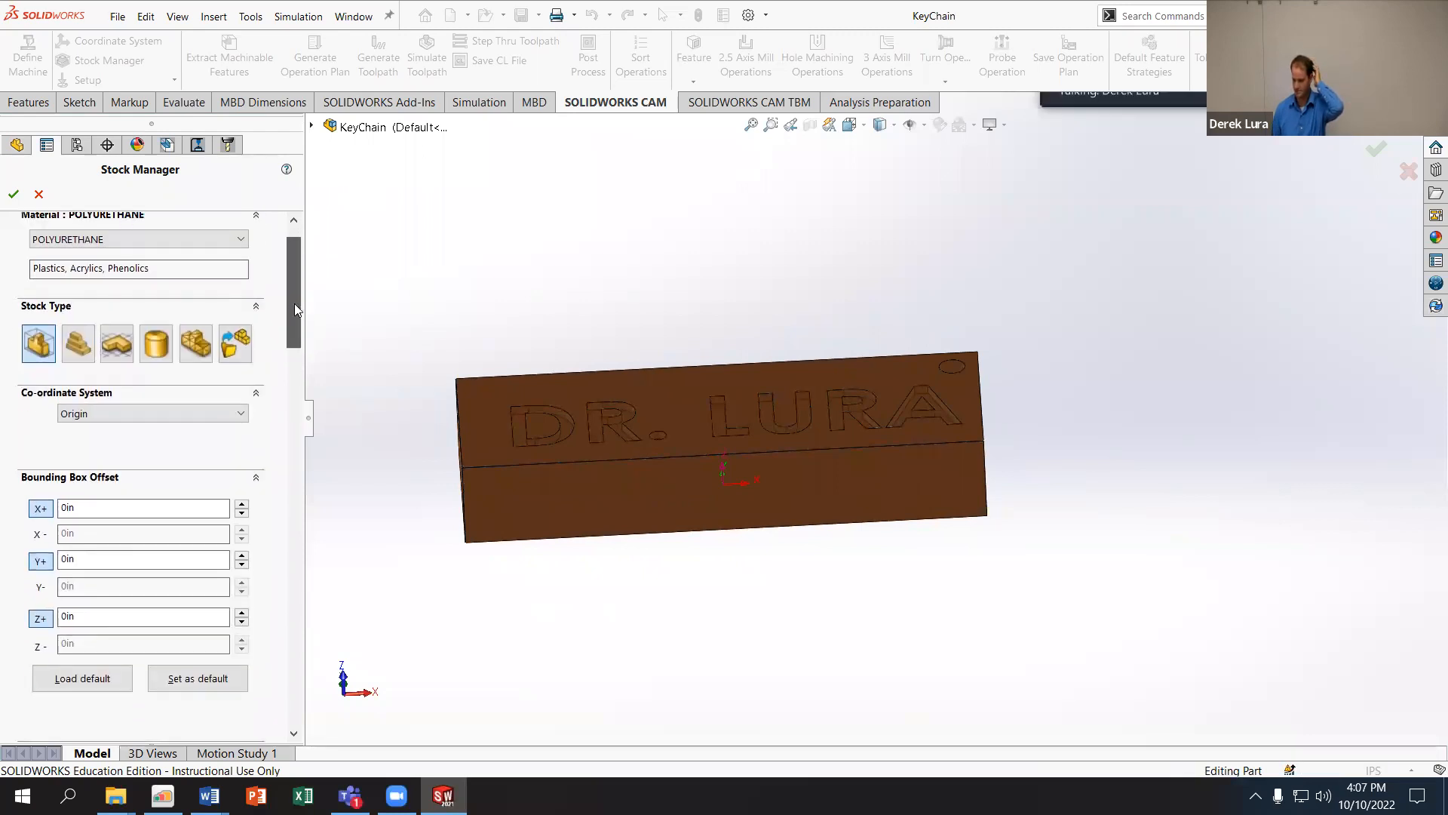
drag(294, 311, 292, 264)
click(152, 456)
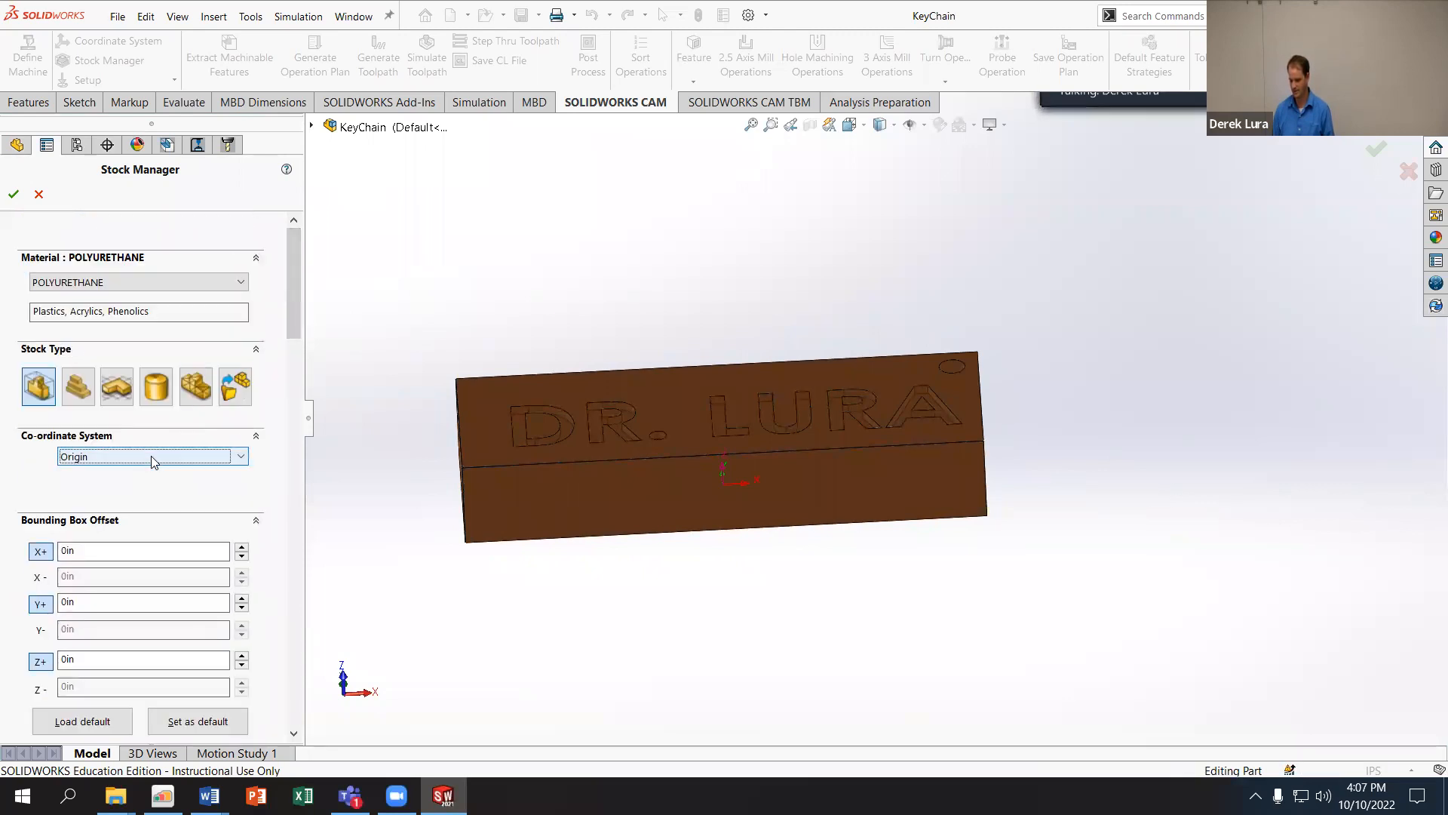
click(13, 195)
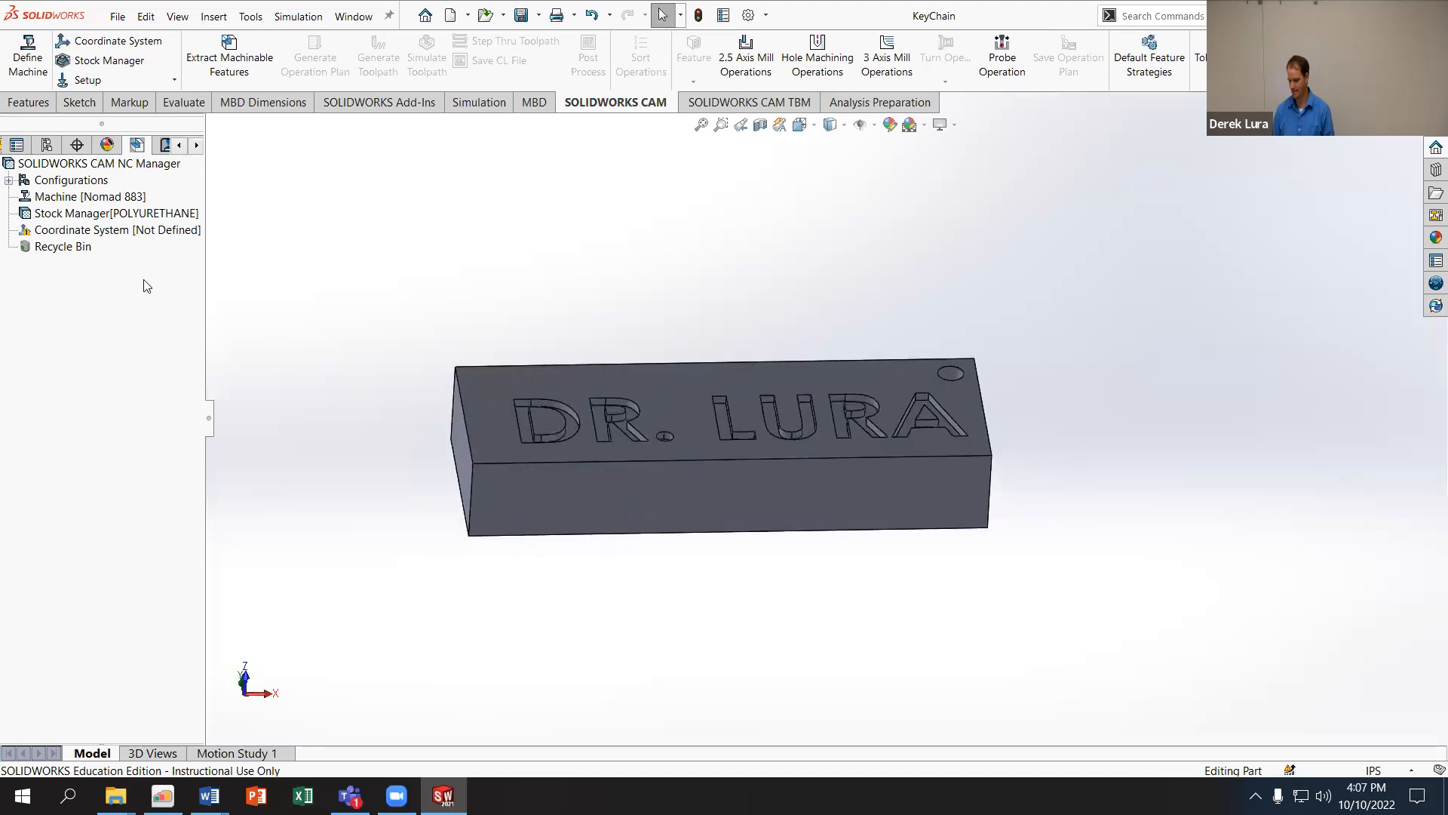
Step: Switch to the L07 SolidWorks CAM document in Word and read the instructions for setting up the coordinate system
click(123, 234)
mouse_move(208, 795)
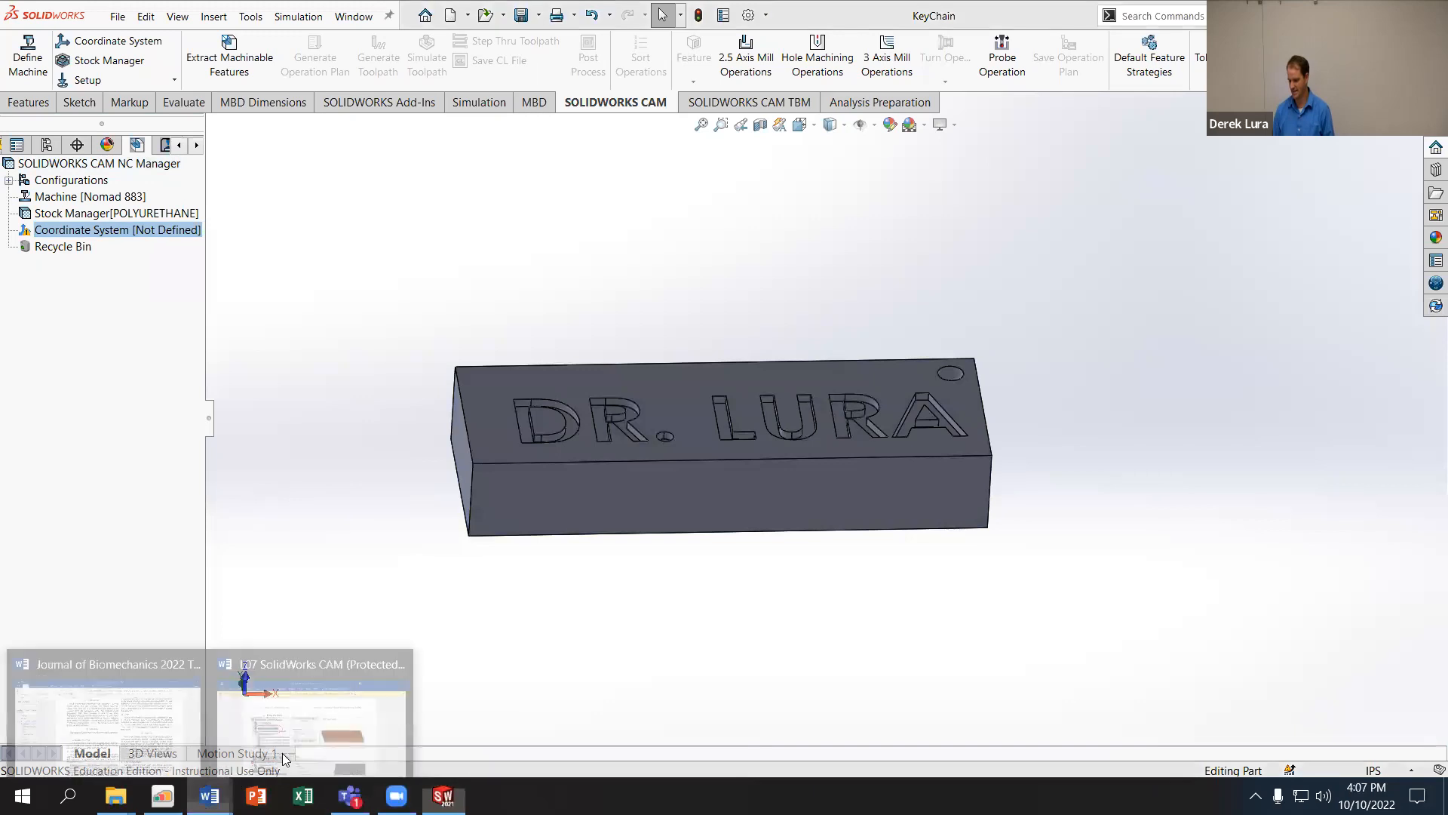
click(332, 709)
scroll(1056, 461, down, 3)
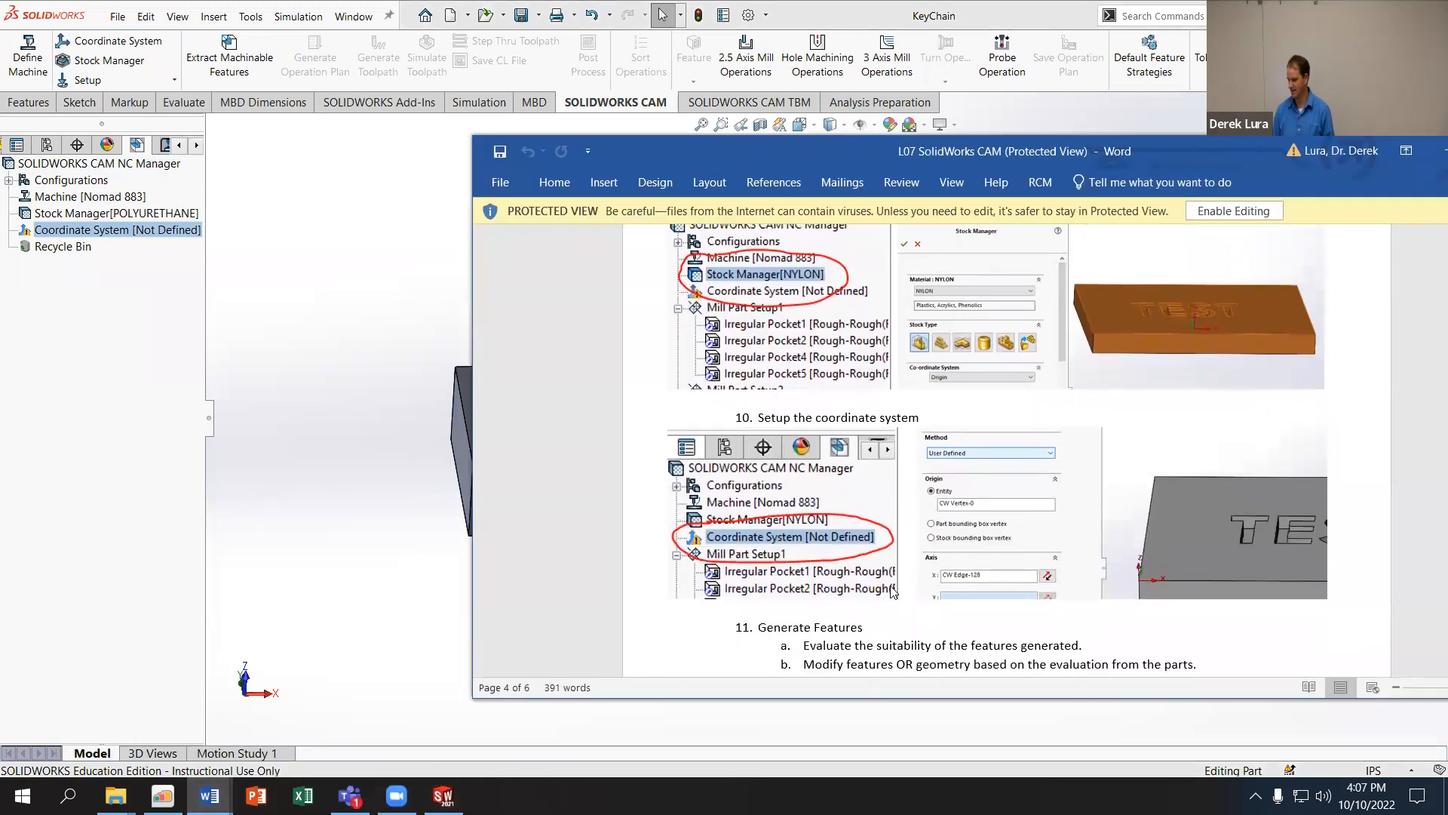
Step: Open the fixture coordinate system in SOLIDWORKS and place its origin on the part bounding box vertex at the lettered face's lower-left corner
double_click(89, 235)
middle_drag(560, 198, 549, 307)
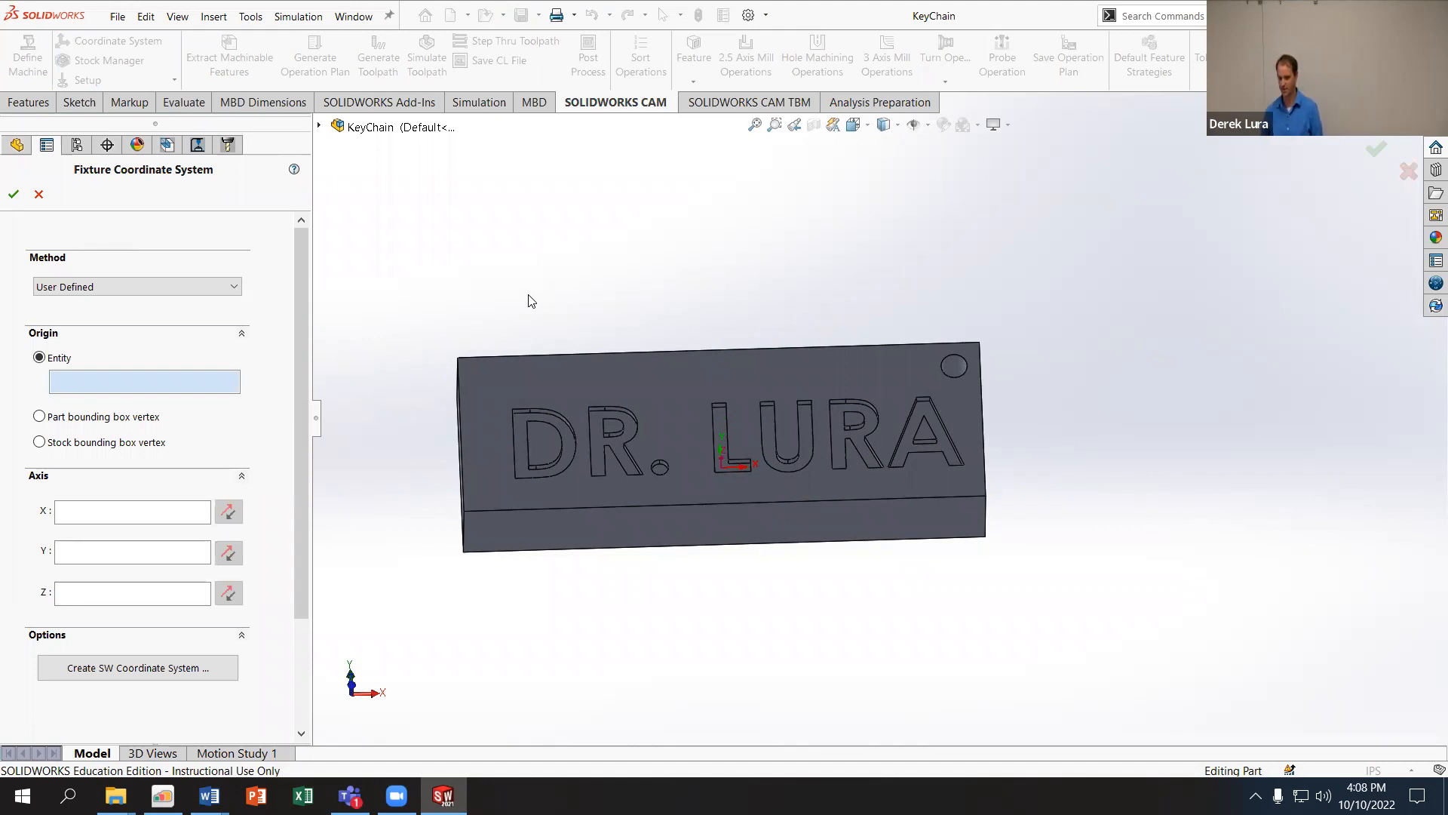
middle_drag(414, 310, 419, 215)
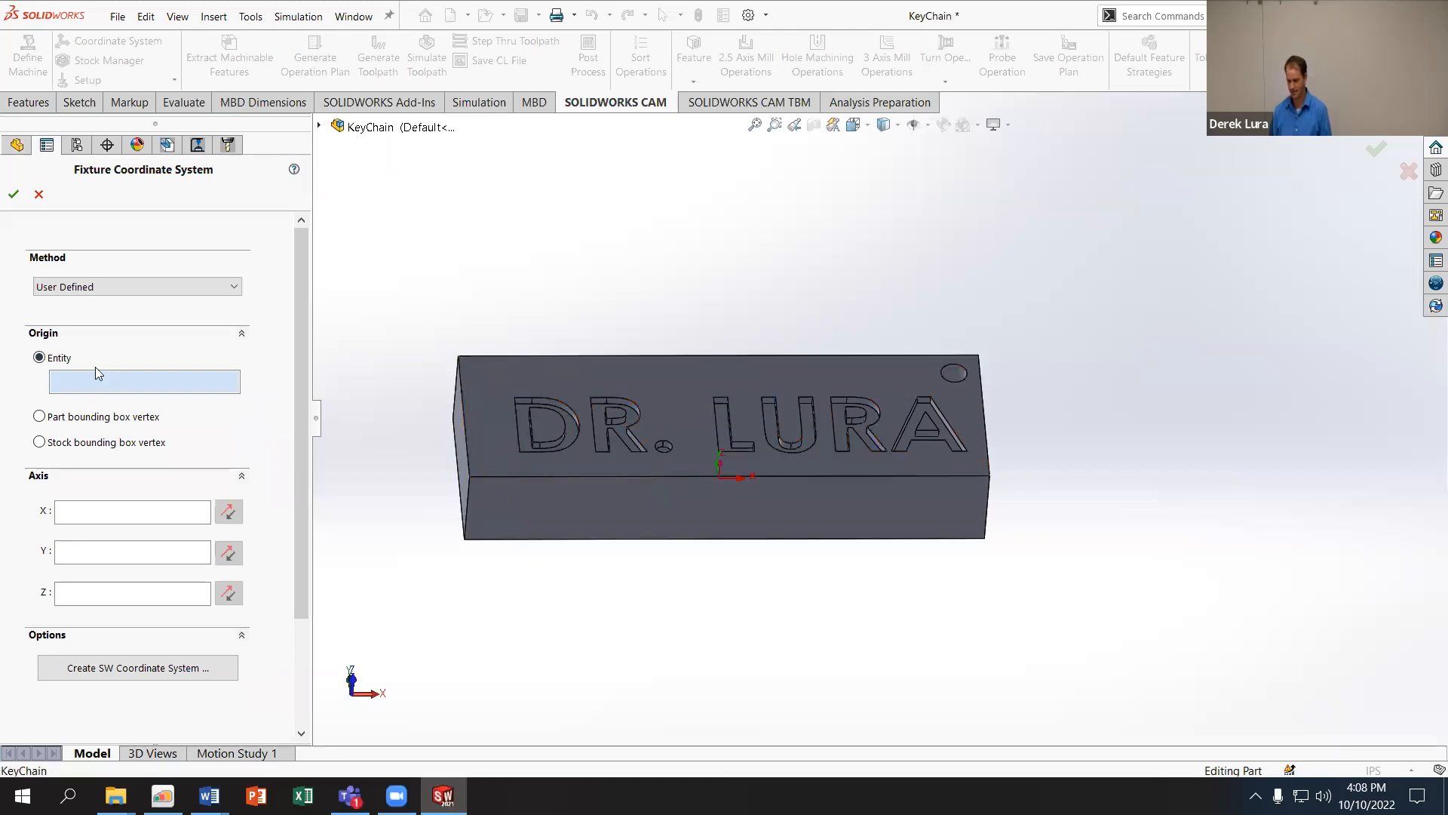
click(39, 417)
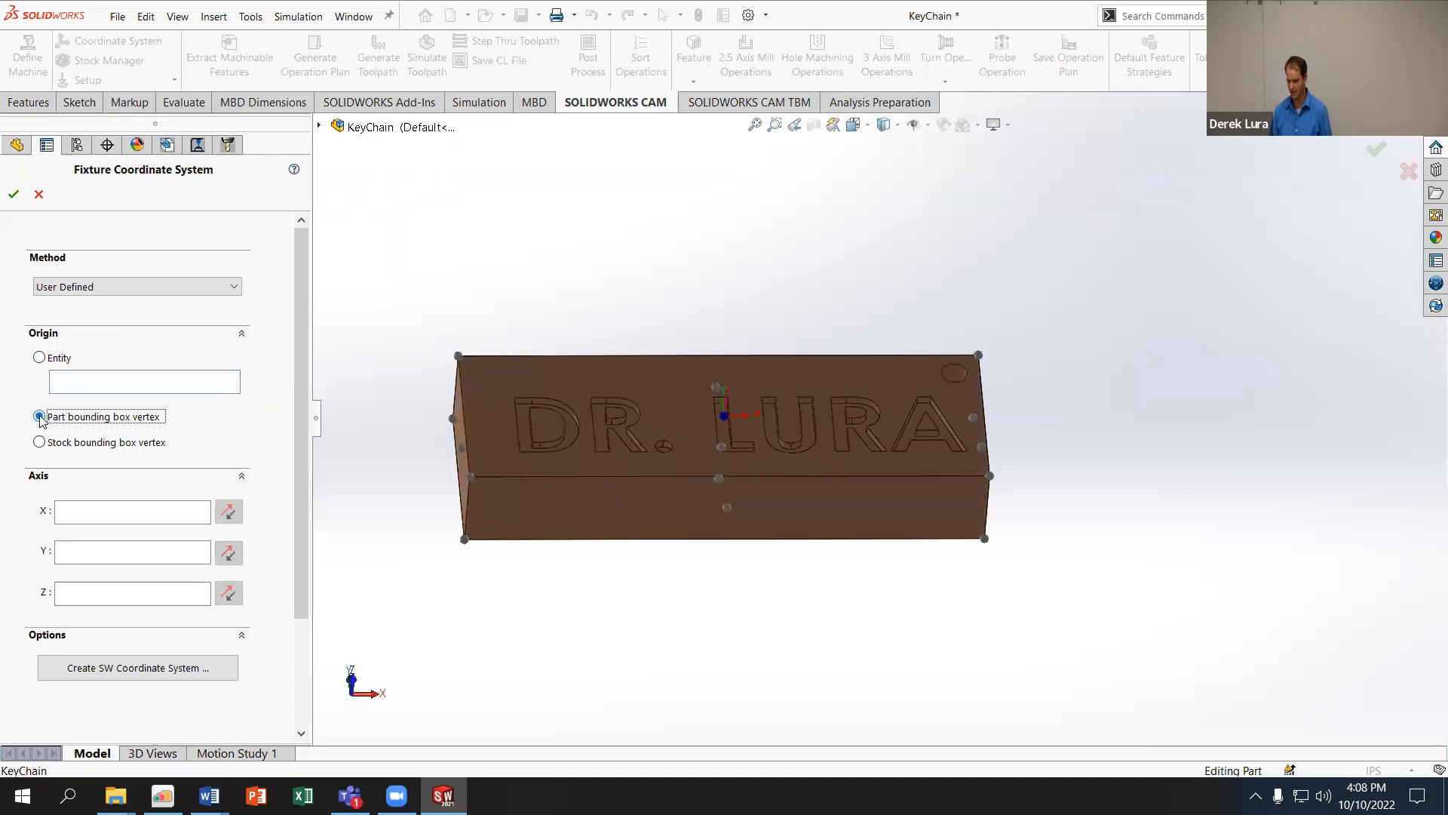
click(468, 479)
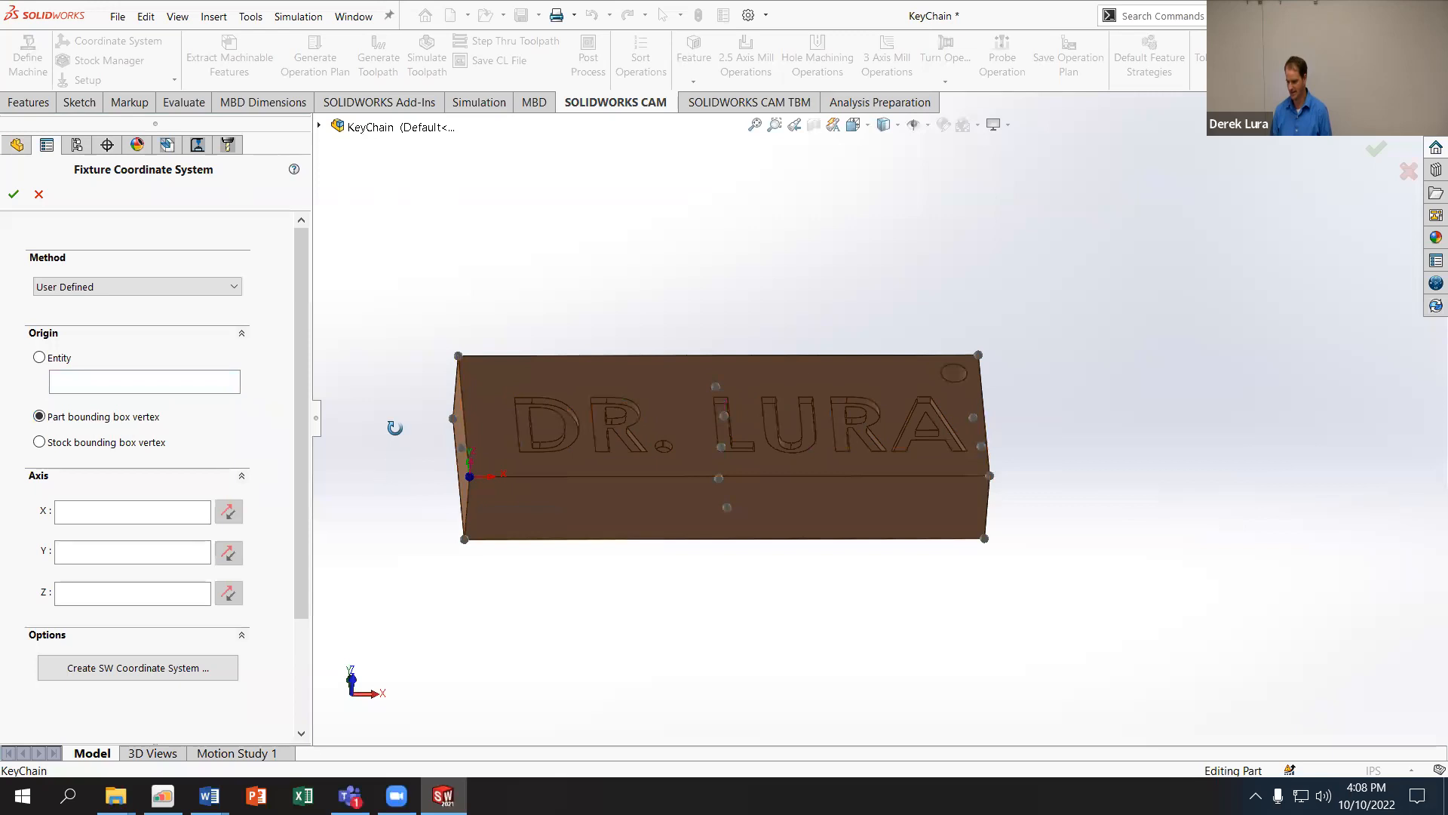
Step: Inspect the origin's corner and axis directions on the part up close and accept the user-defined coordinate system
scroll(436, 480, down, 4)
middle_drag(471, 423, 415, 409)
scroll(608, 454, down, 3)
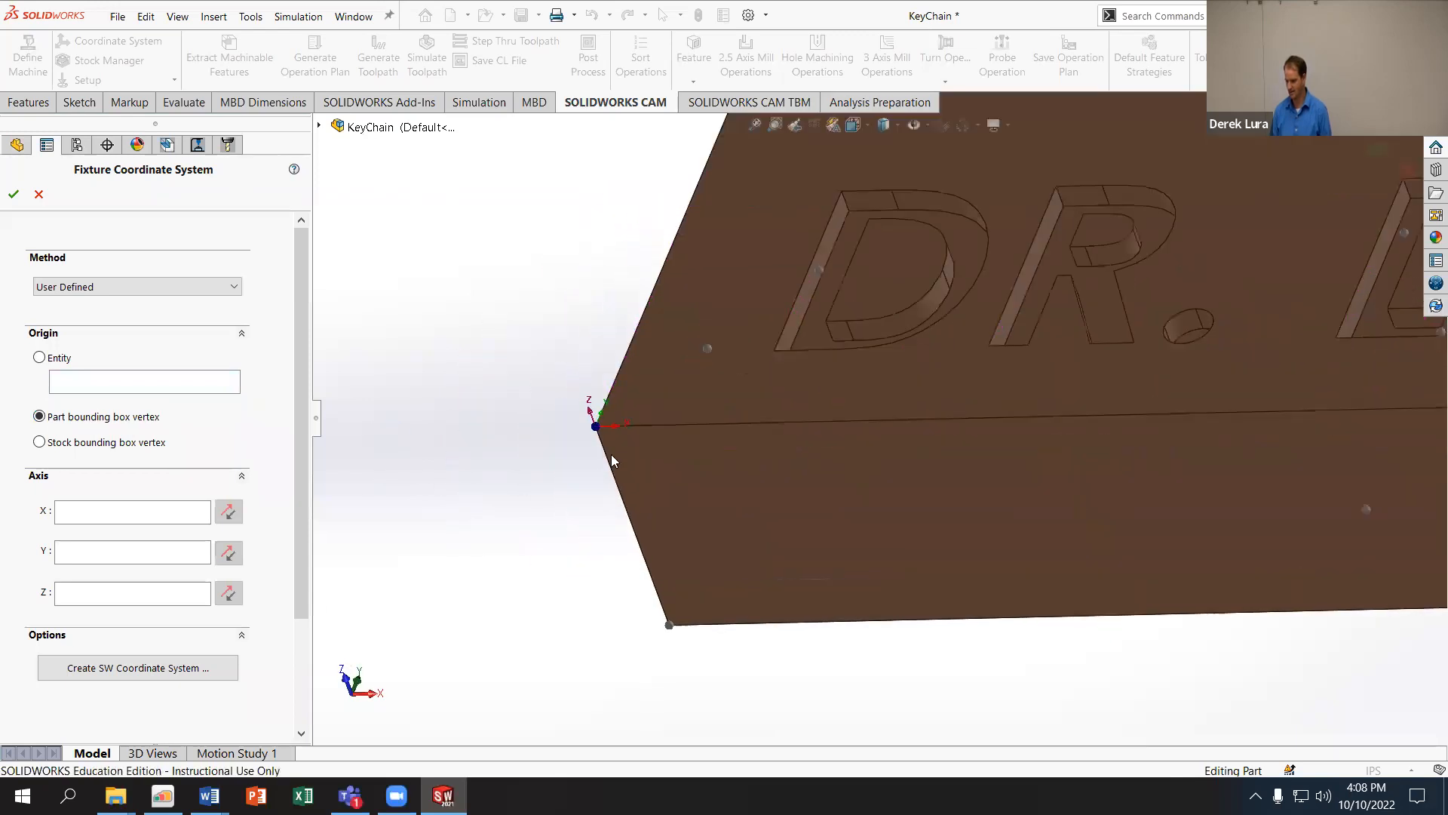
scroll(582, 416, down, 4)
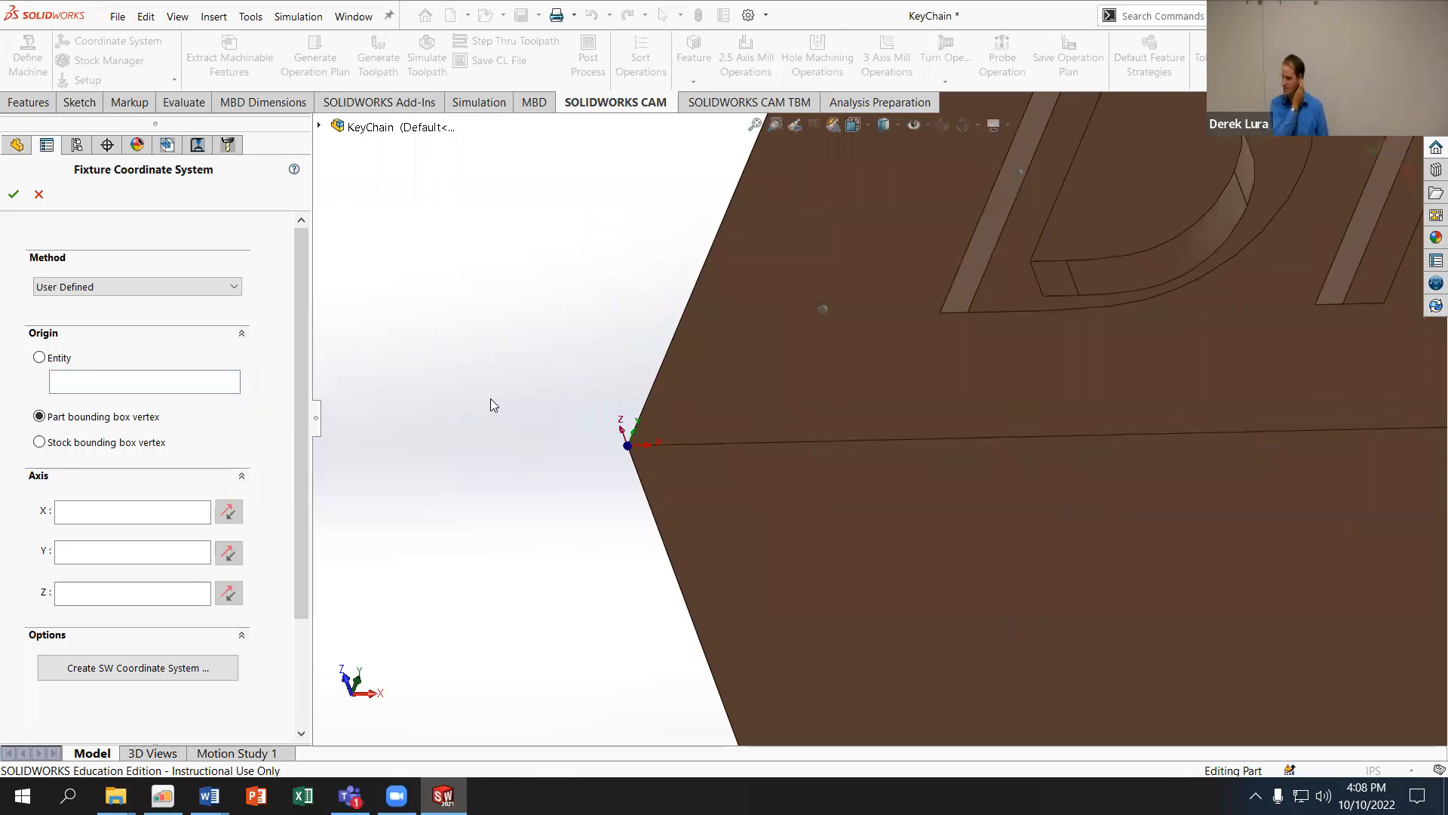
scroll(521, 528, up, 6)
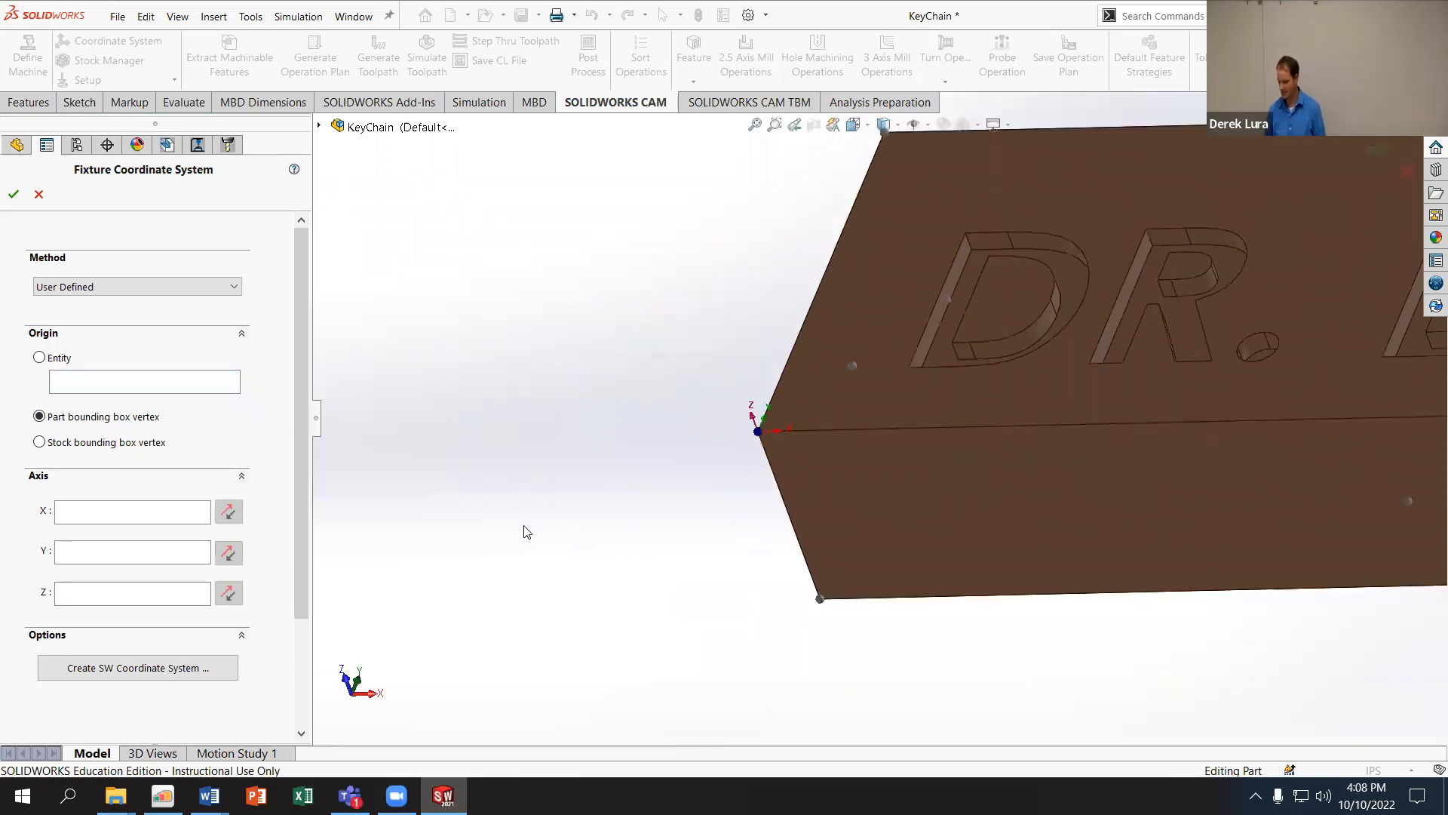
scroll(1274, 376, down, 4)
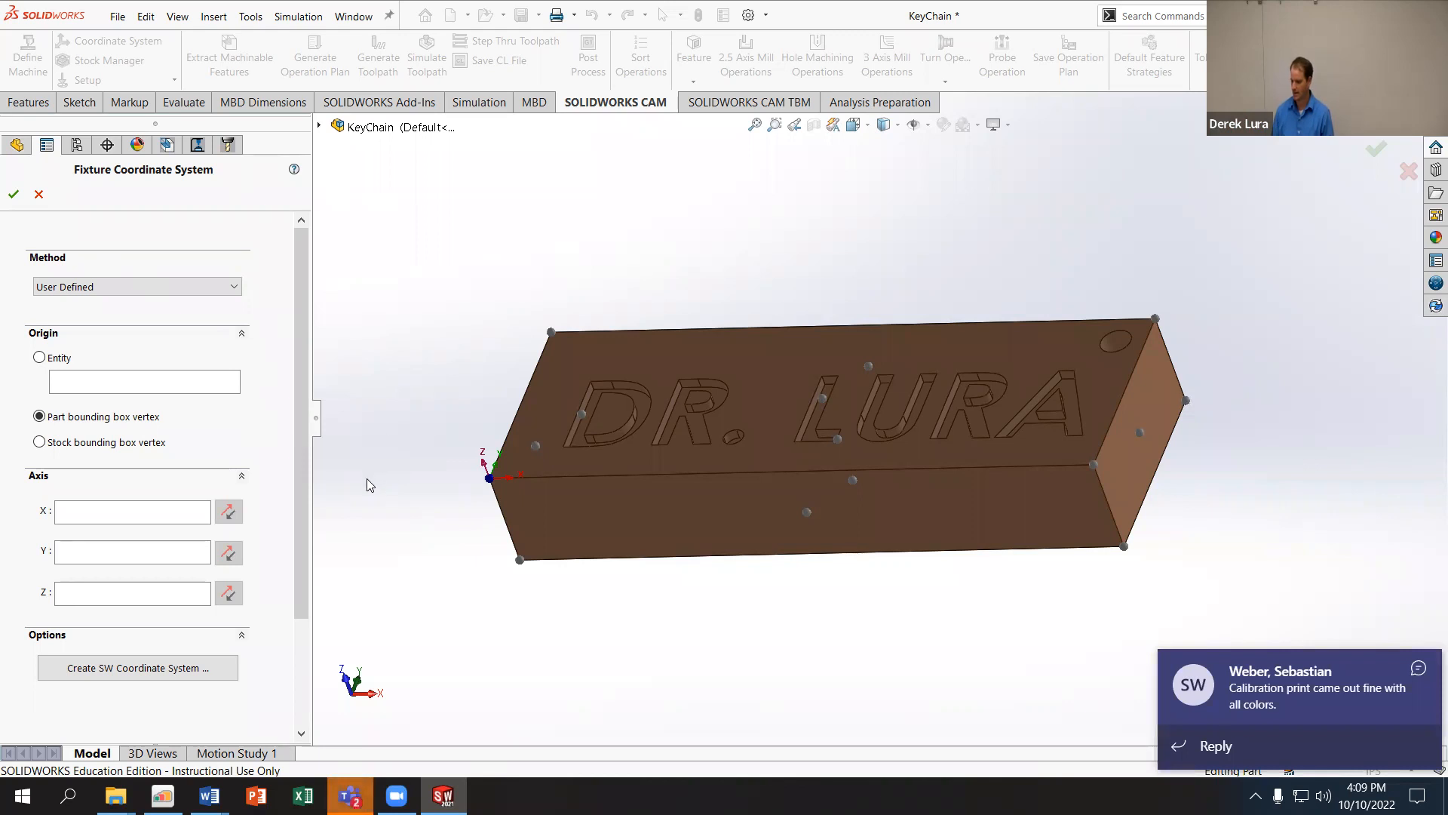
middle_drag(407, 394, 417, 428)
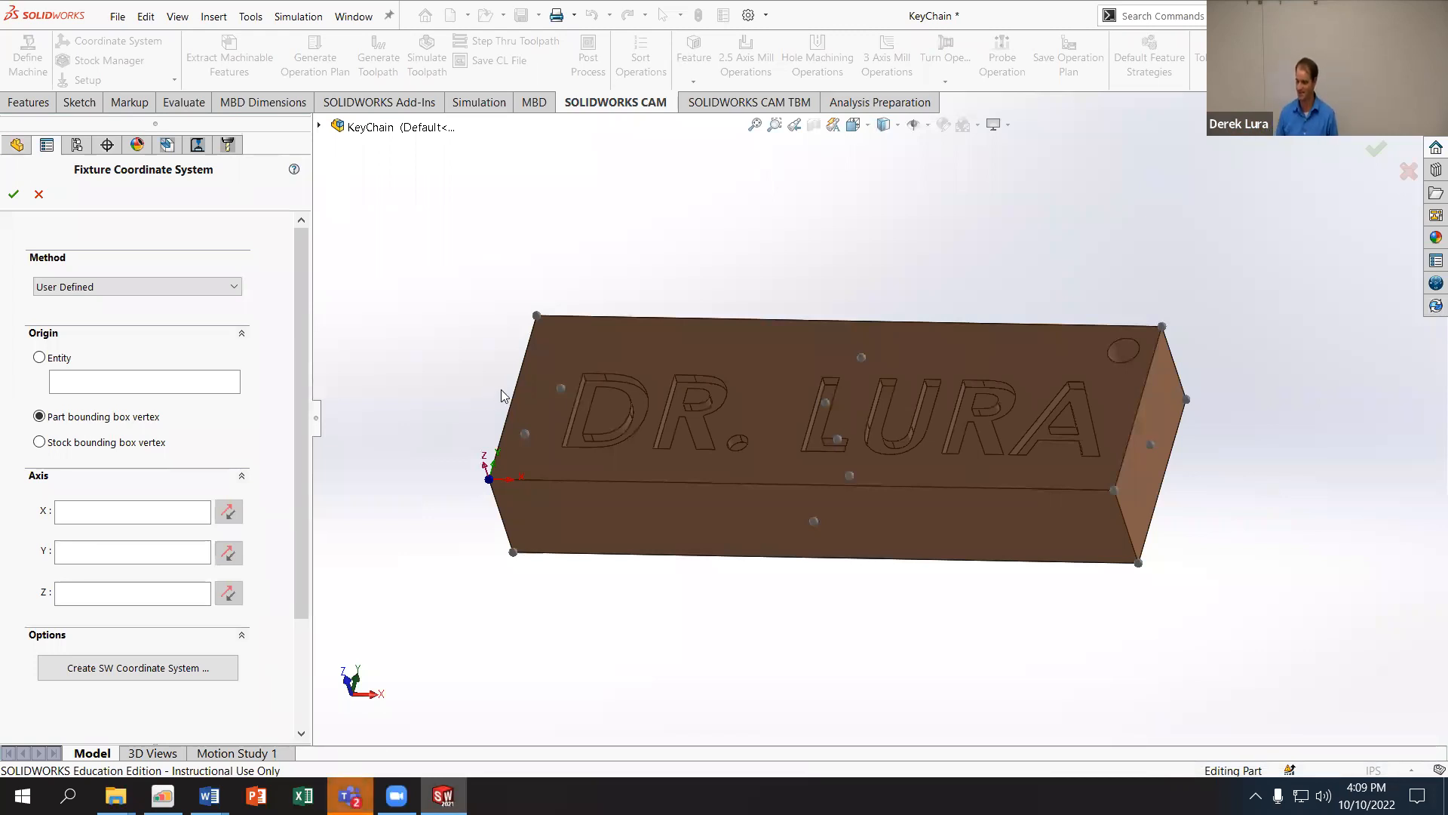
click(13, 195)
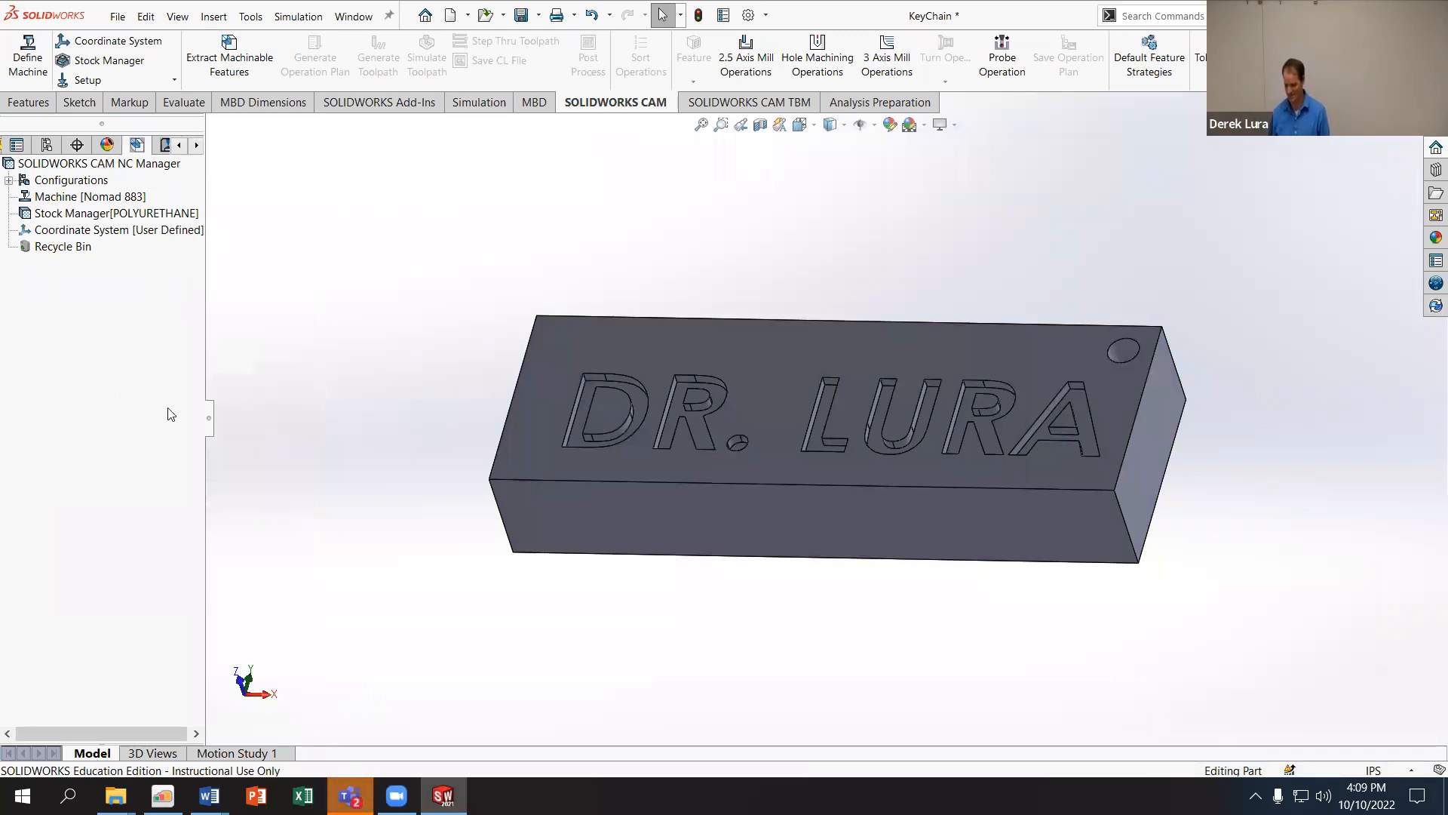
Step: Check the Generate Features instructions in the L07 SolidWorks CAM document in Word and extract the part's machinable features in SOLIDWORKS
middle_drag(723, 312, 533, 282)
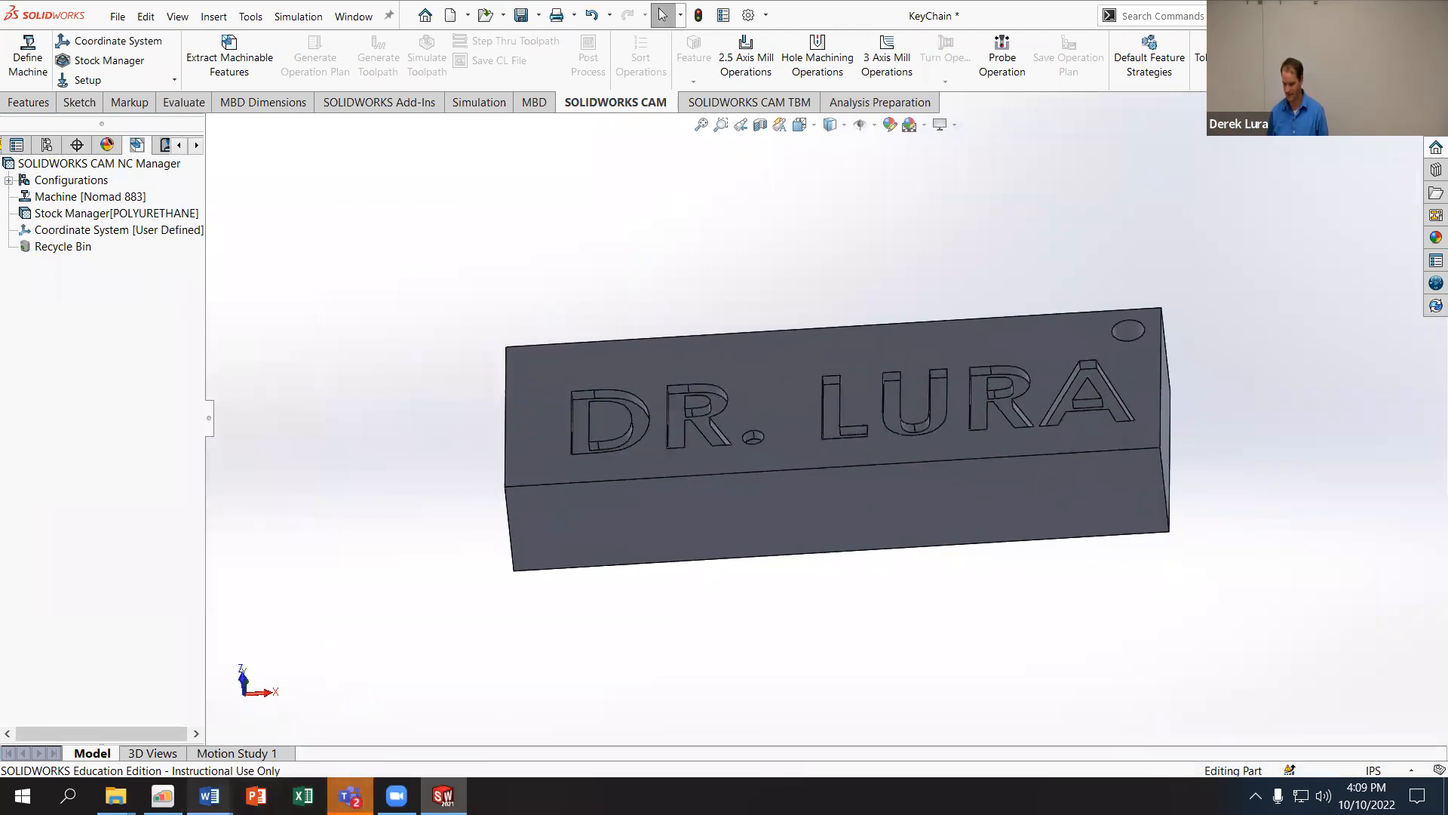
mouse_move(209, 795)
click(306, 726)
scroll(825, 390, down, 5)
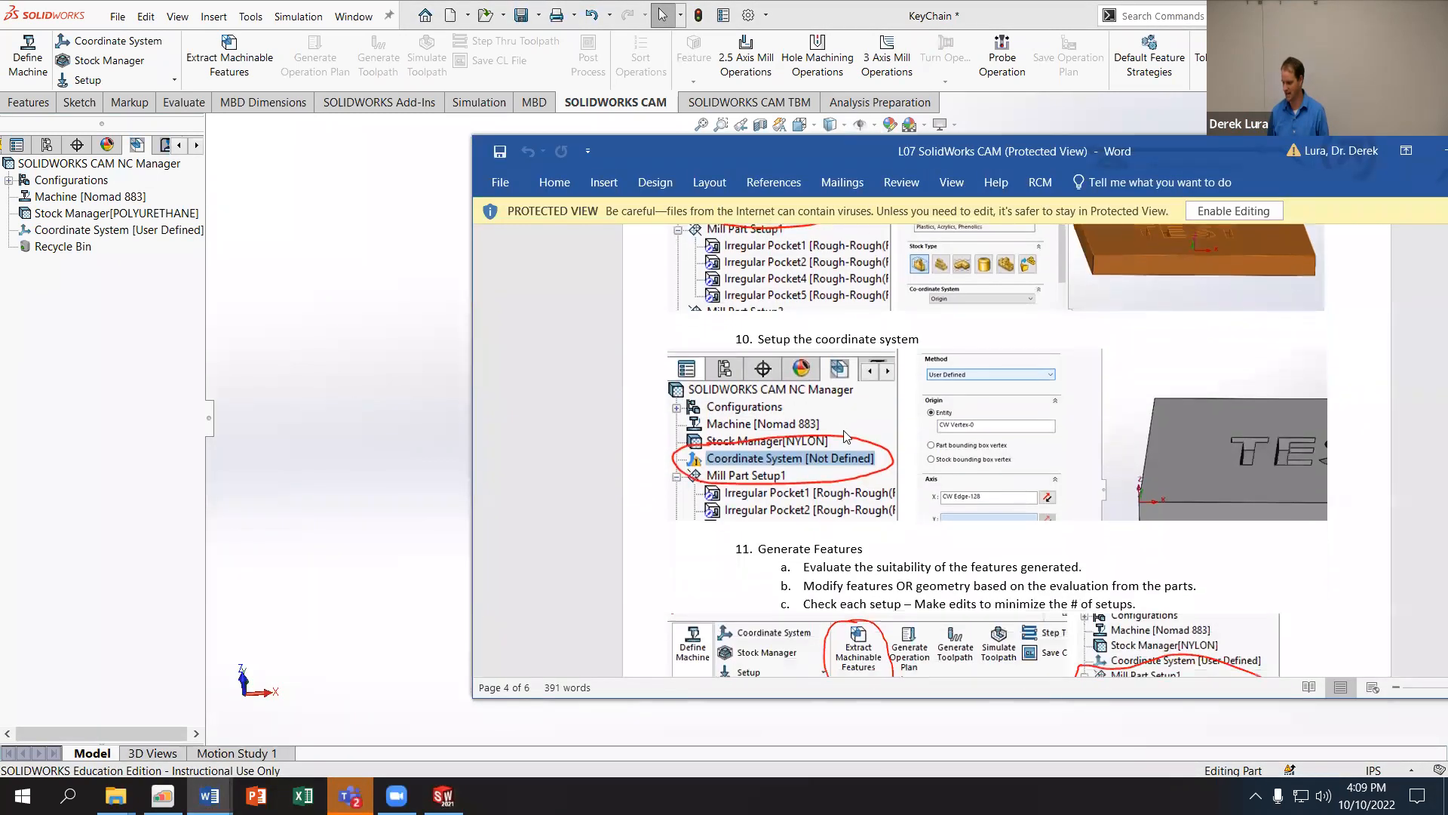
scroll(813, 446, down, 1)
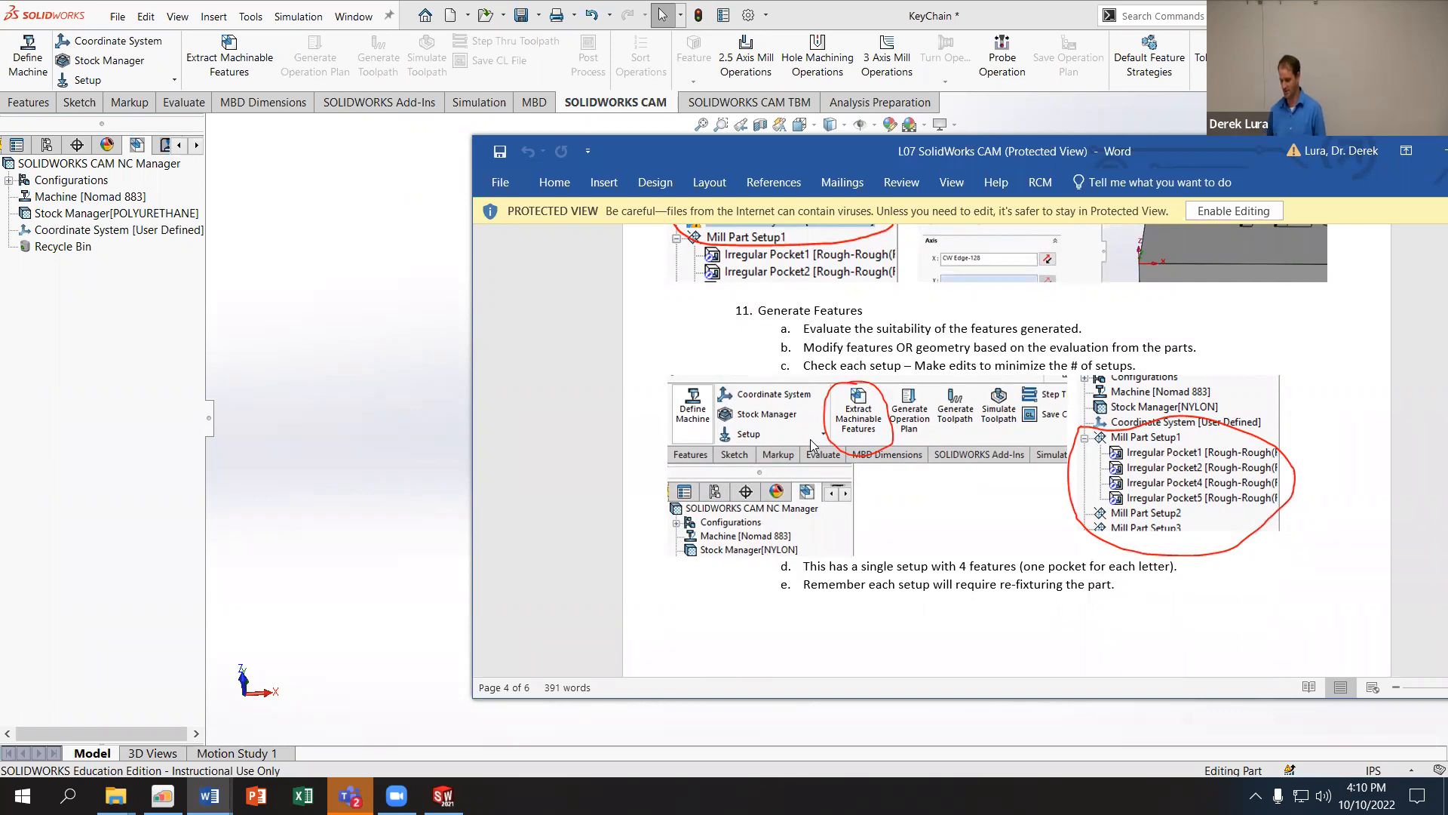
click(228, 60)
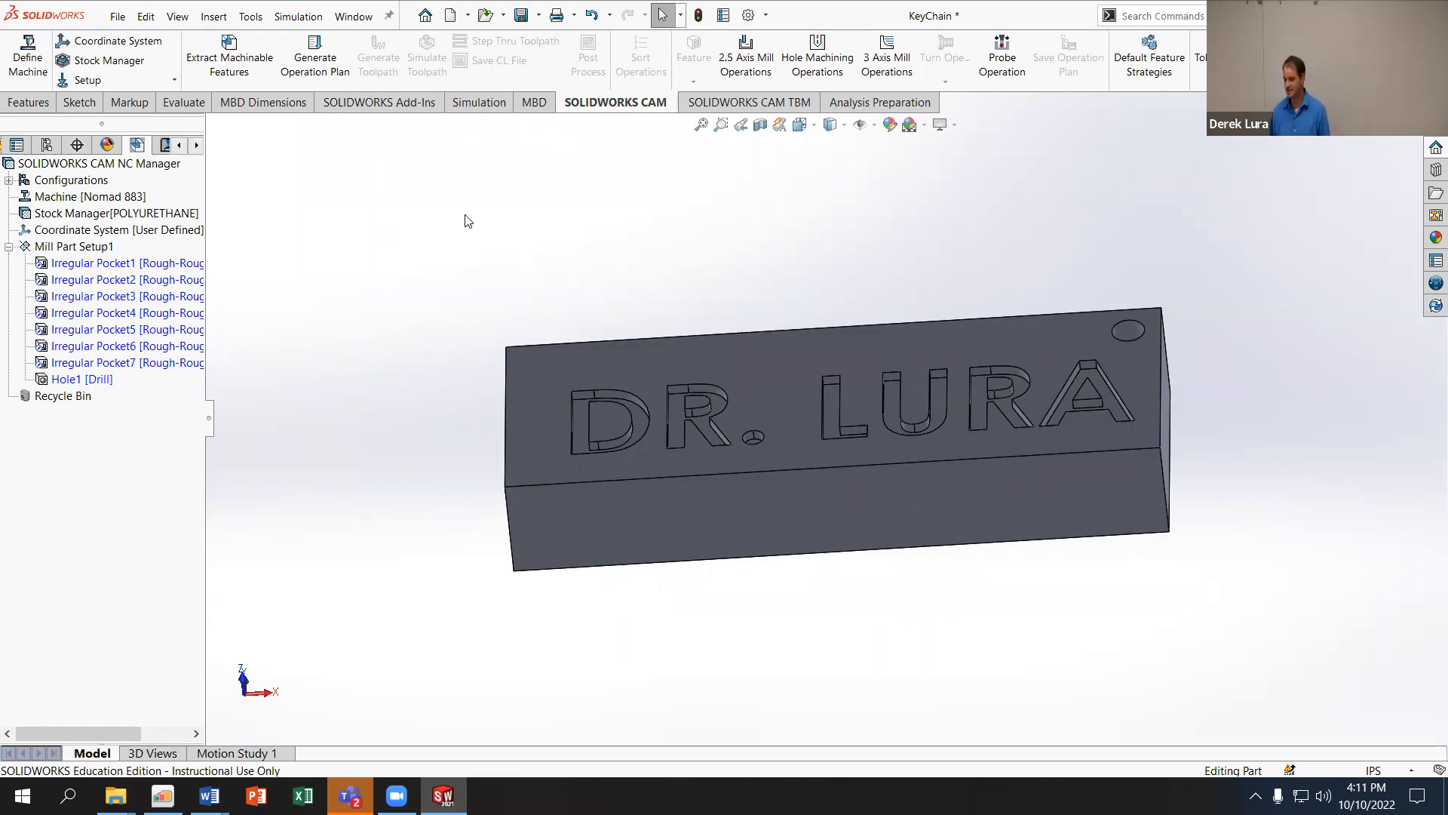
Step: Read the Generate Operational Plans instructions in Word and generate the operation plan for the extracted features in SOLIDWORKS
mouse_move(209, 796)
click(273, 759)
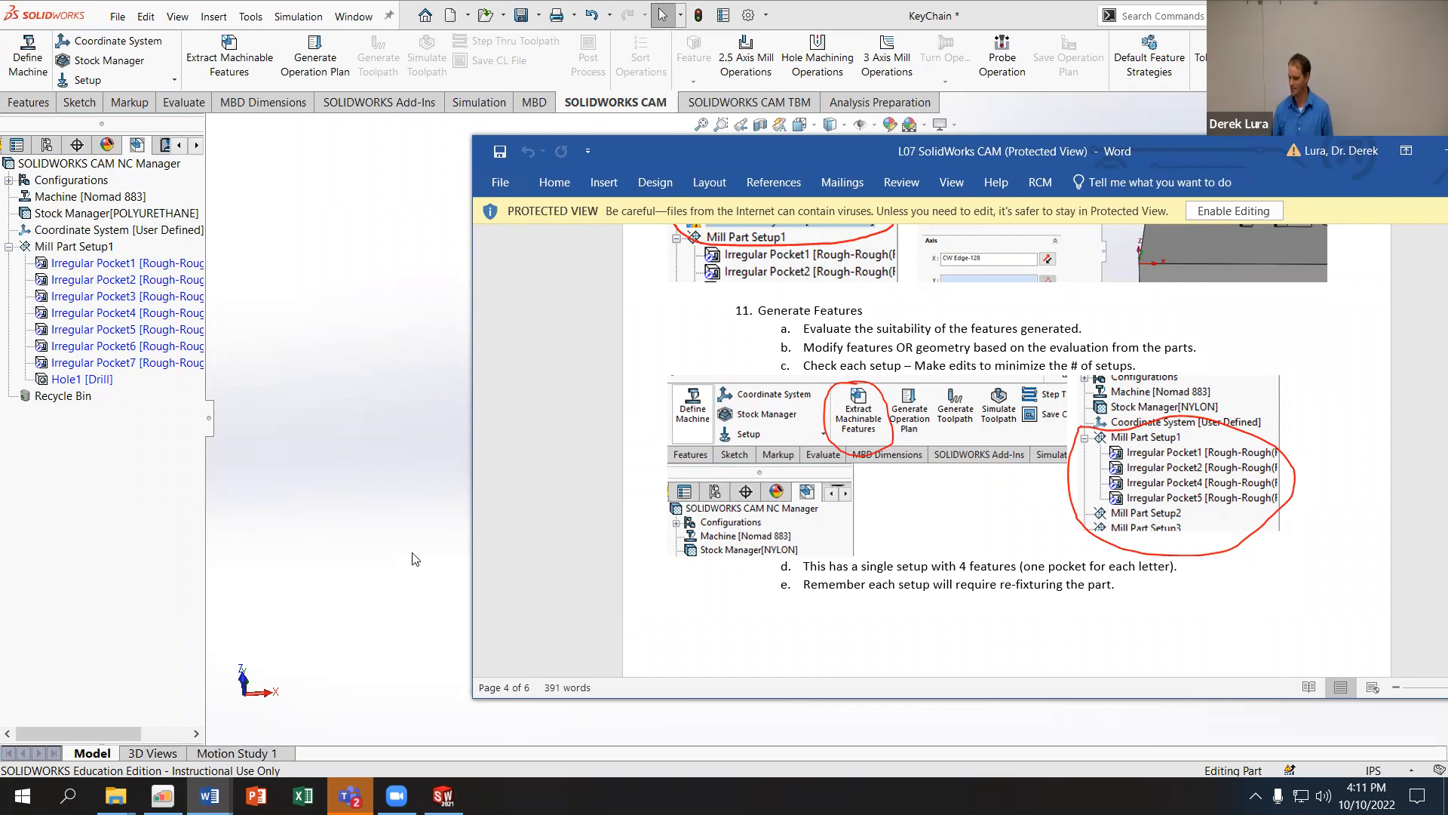
scroll(795, 464, down, 5)
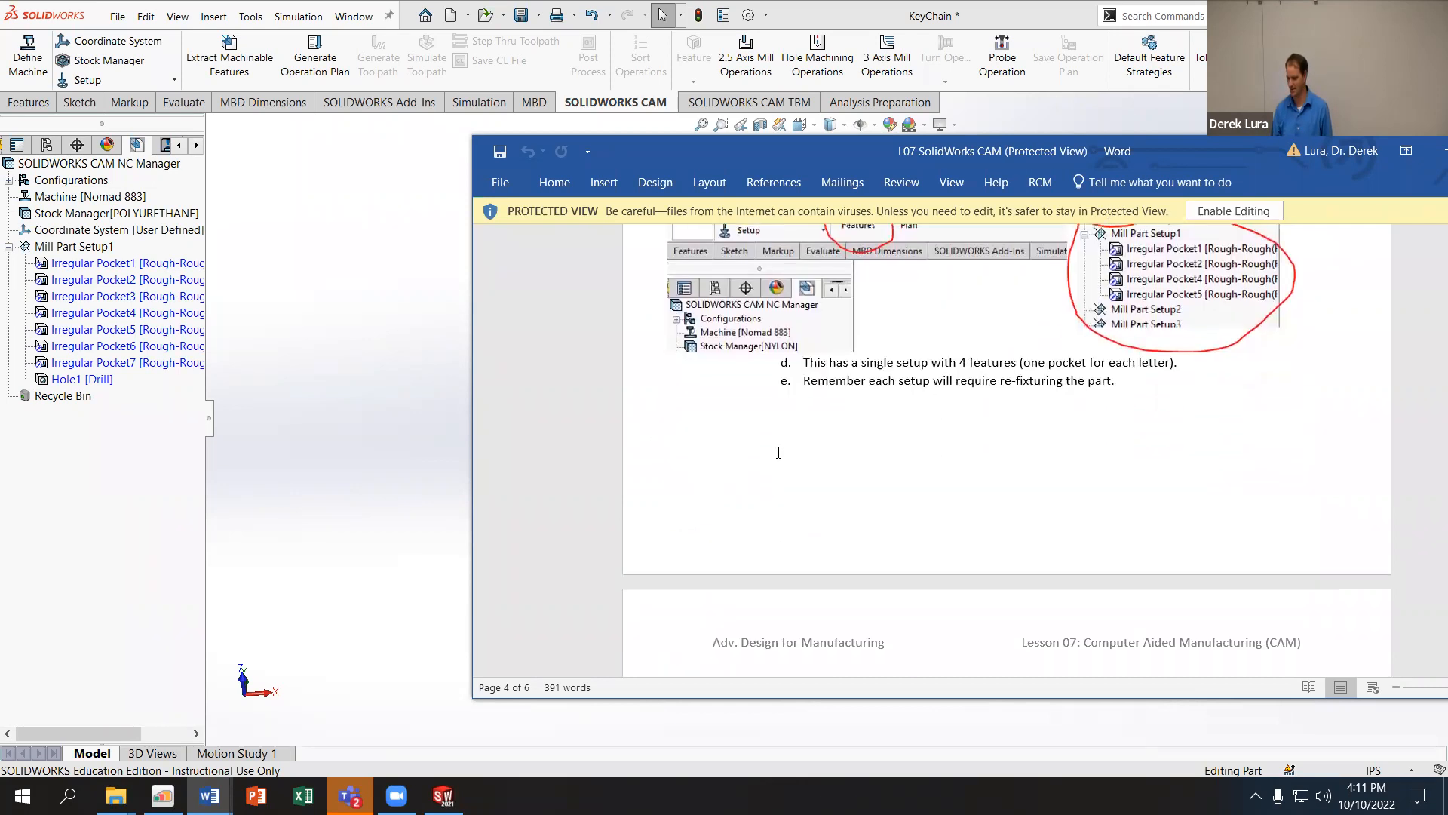
scroll(795, 465, down, 3)
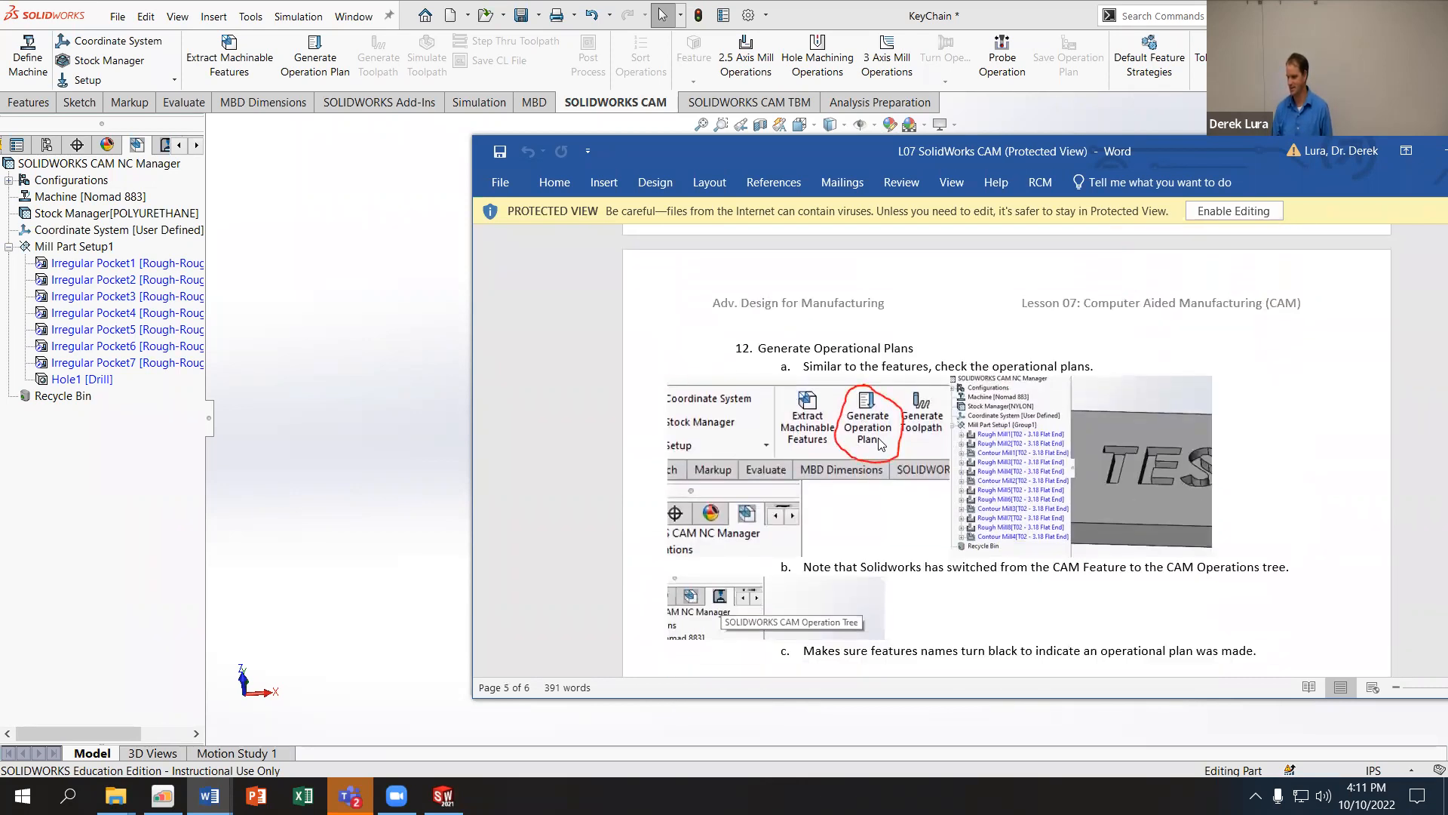
click(898, 14)
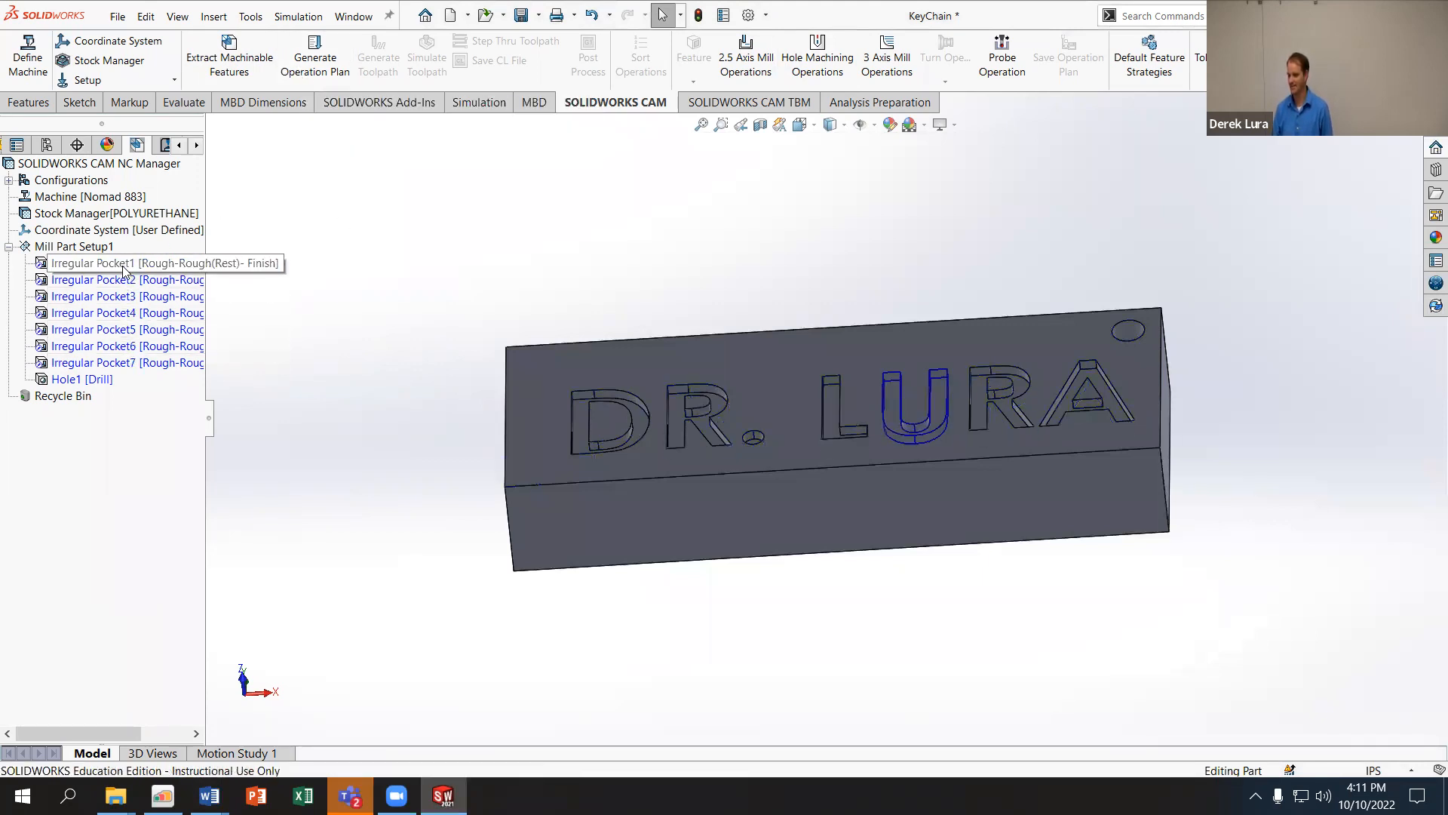
click(325, 76)
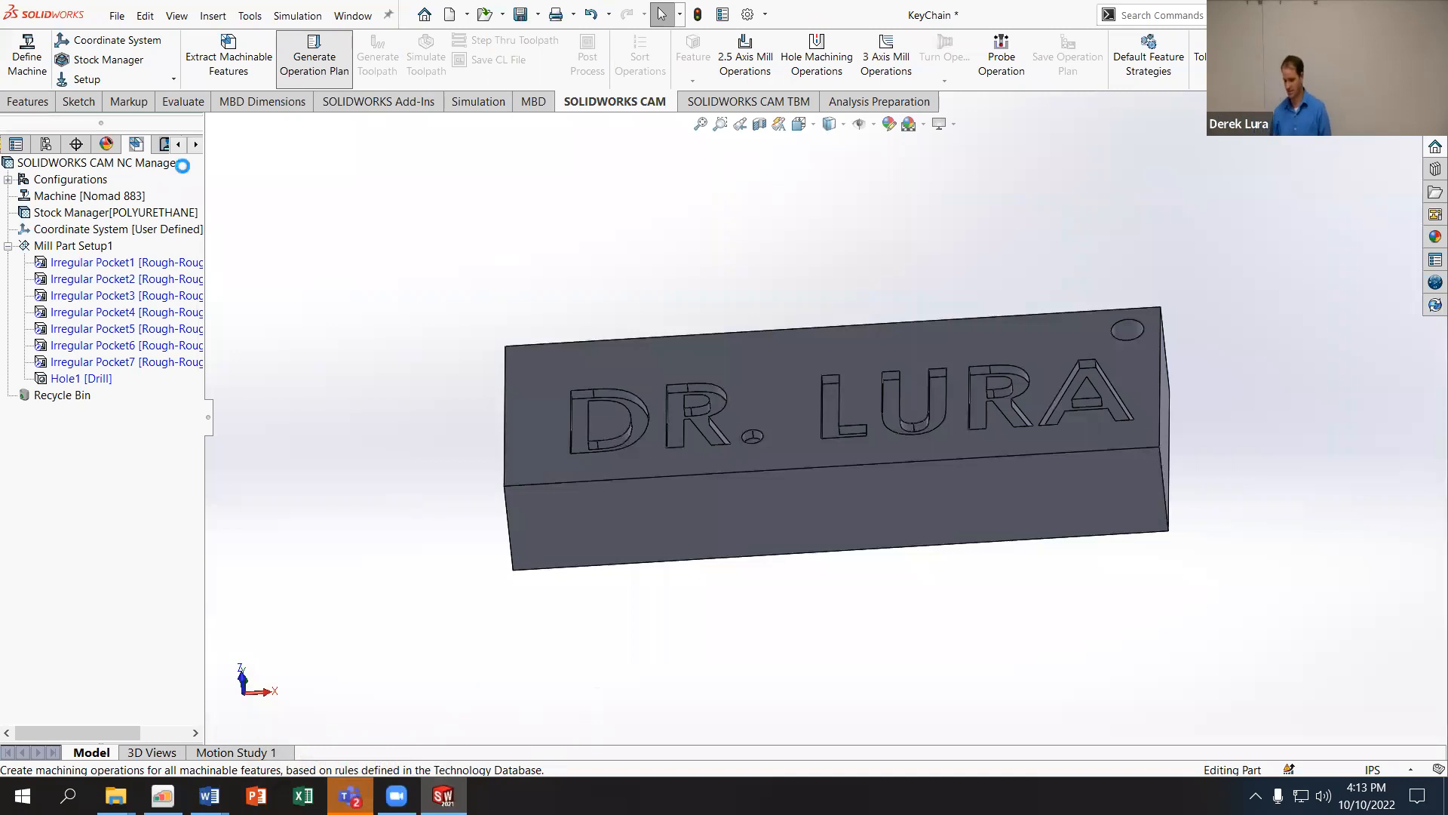
Step: Review the operational plan and Generate Tool Paths instructions in Word, moving the document clear of the operation tree, and minimize it
mouse_move(209, 796)
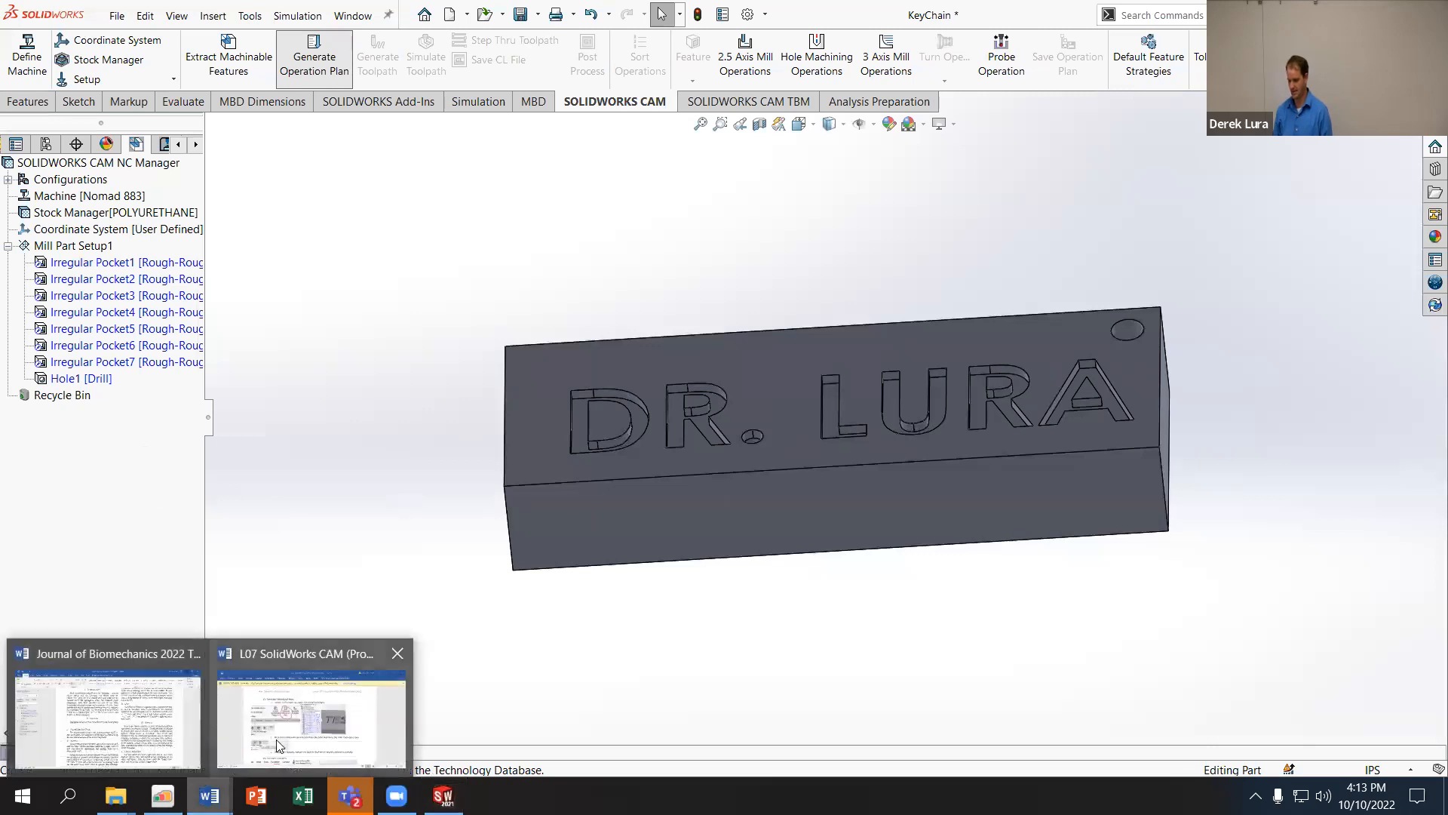
click(276, 739)
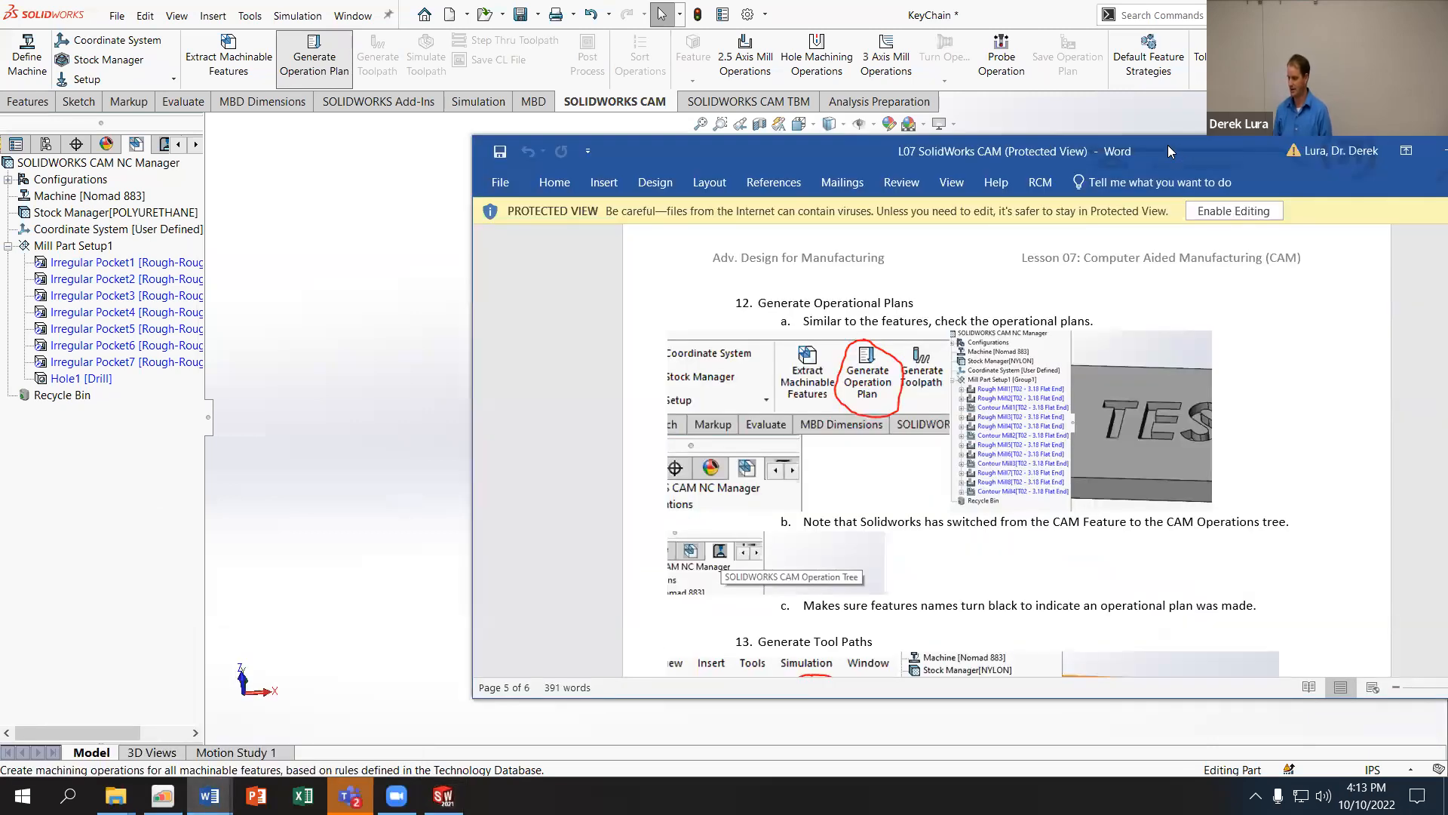
drag(1167, 145, 925, 90)
scroll(1033, 409, down, 1)
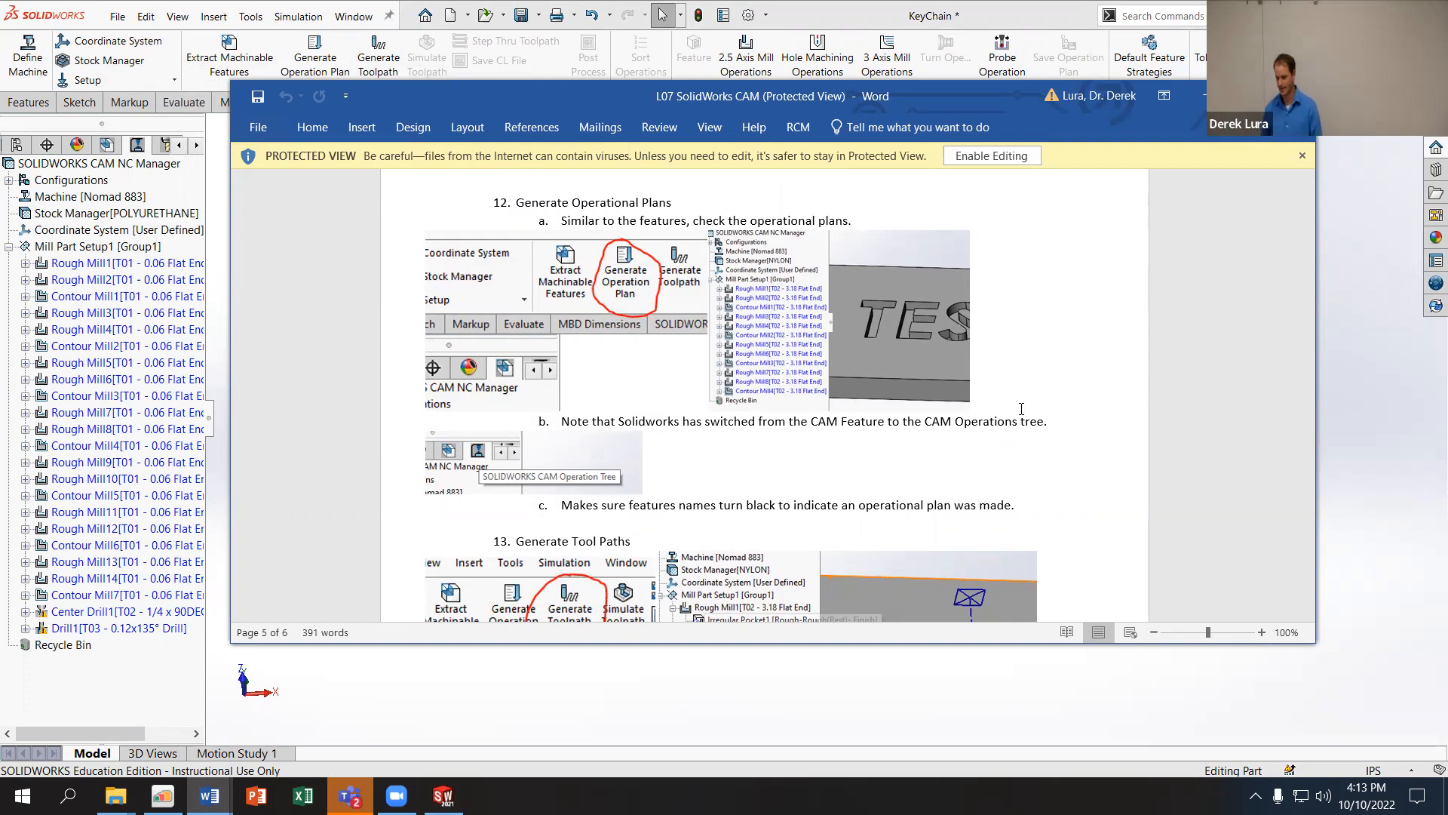
scroll(920, 340, down, 4)
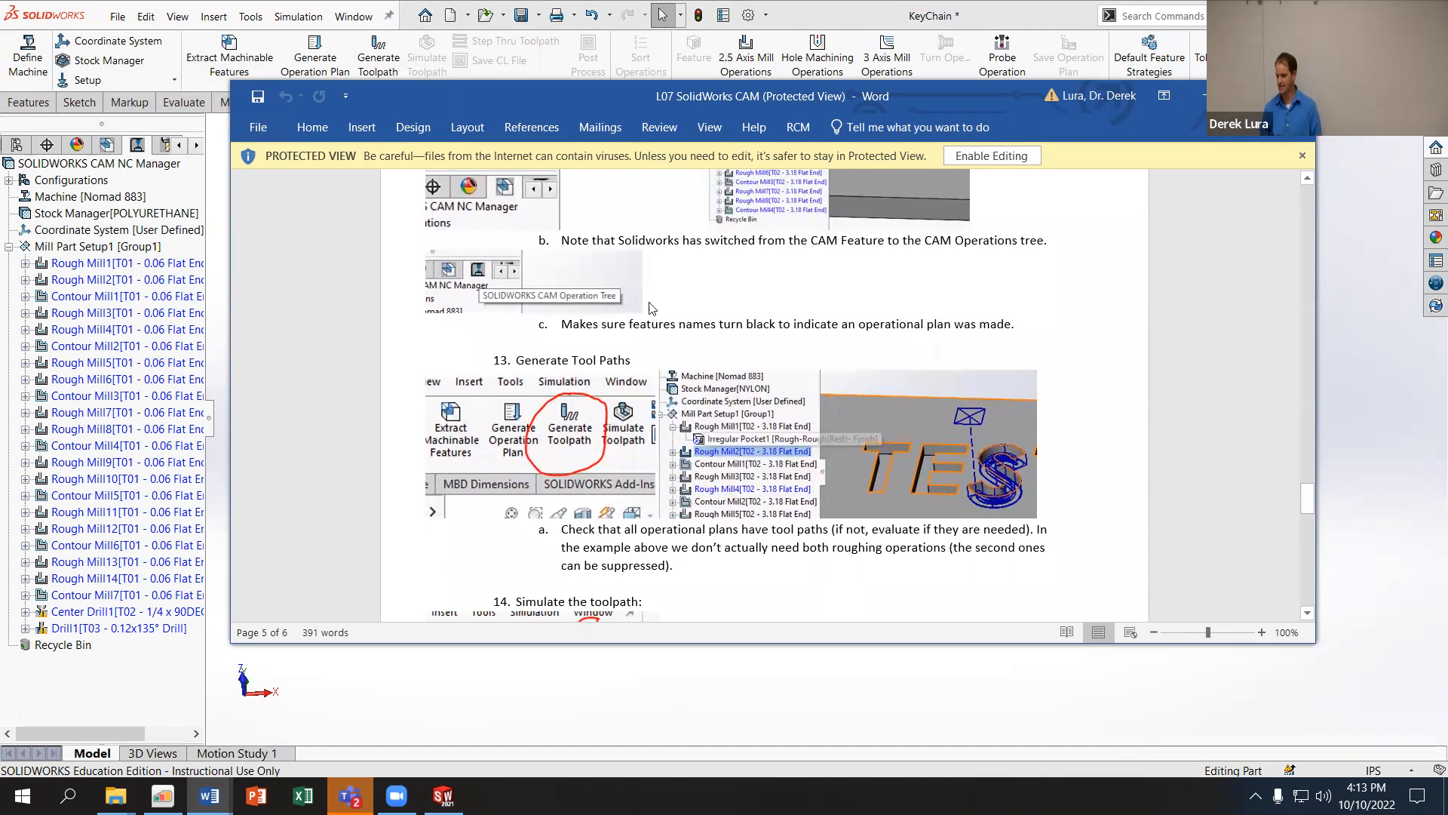
drag(933, 100, 861, 141)
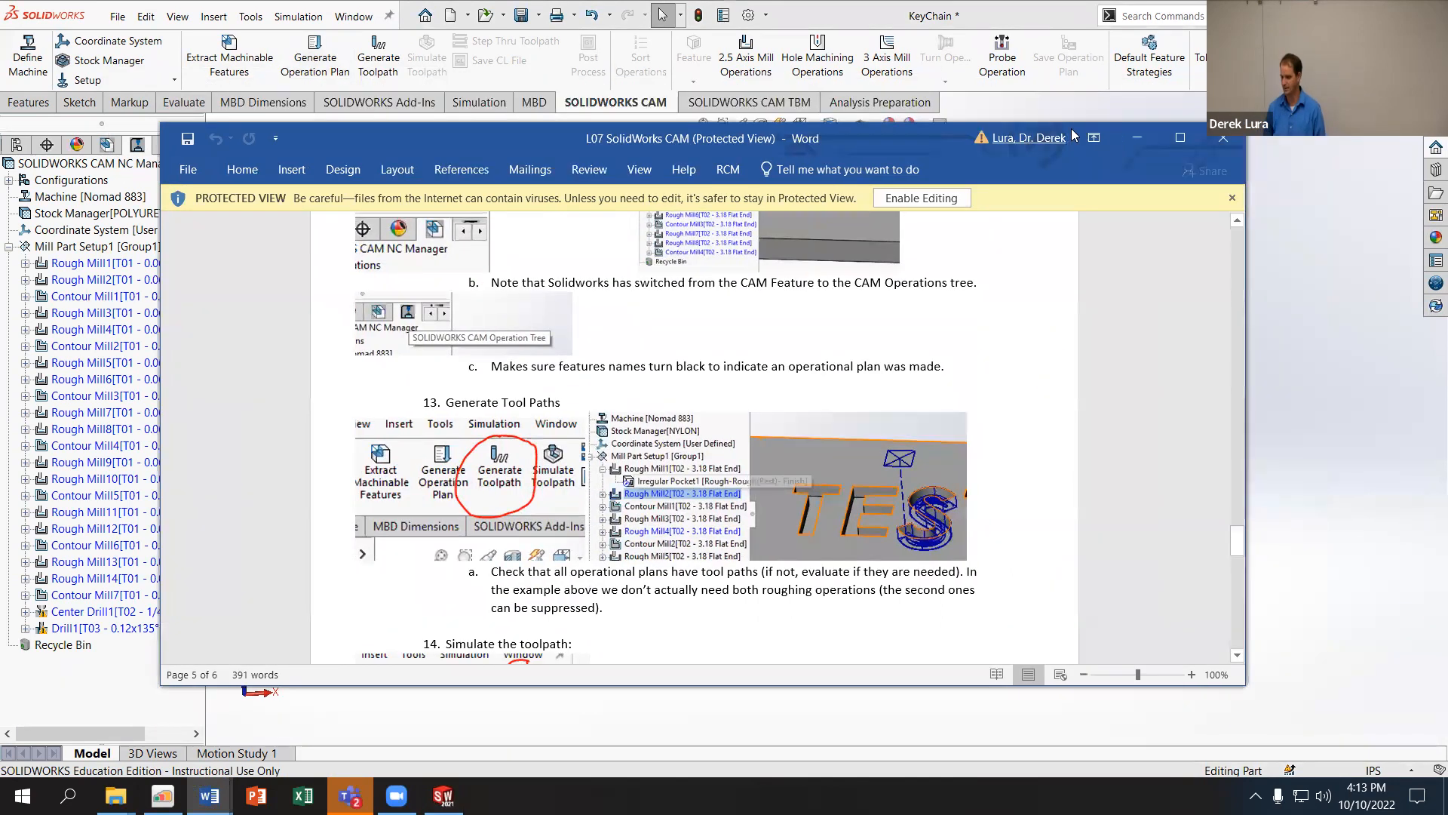
click(1135, 136)
Step: Examine Rough Mill1, Rough Mill2, Contour Mill1, Center Drill1 and Drill1 individually on the part, and the range Rough Mill1 to Contour Mill3 together
click(91, 263)
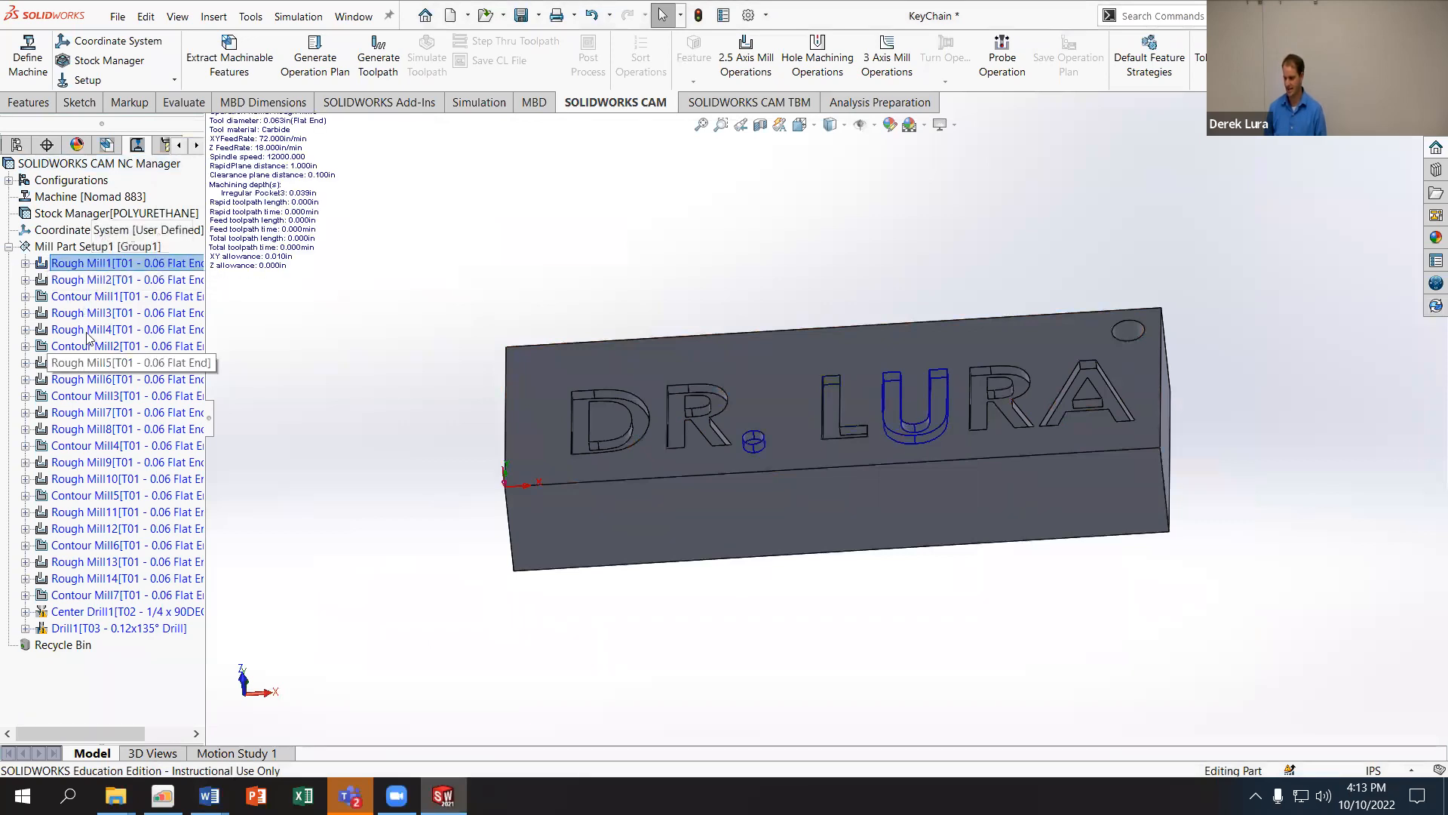
click(91, 279)
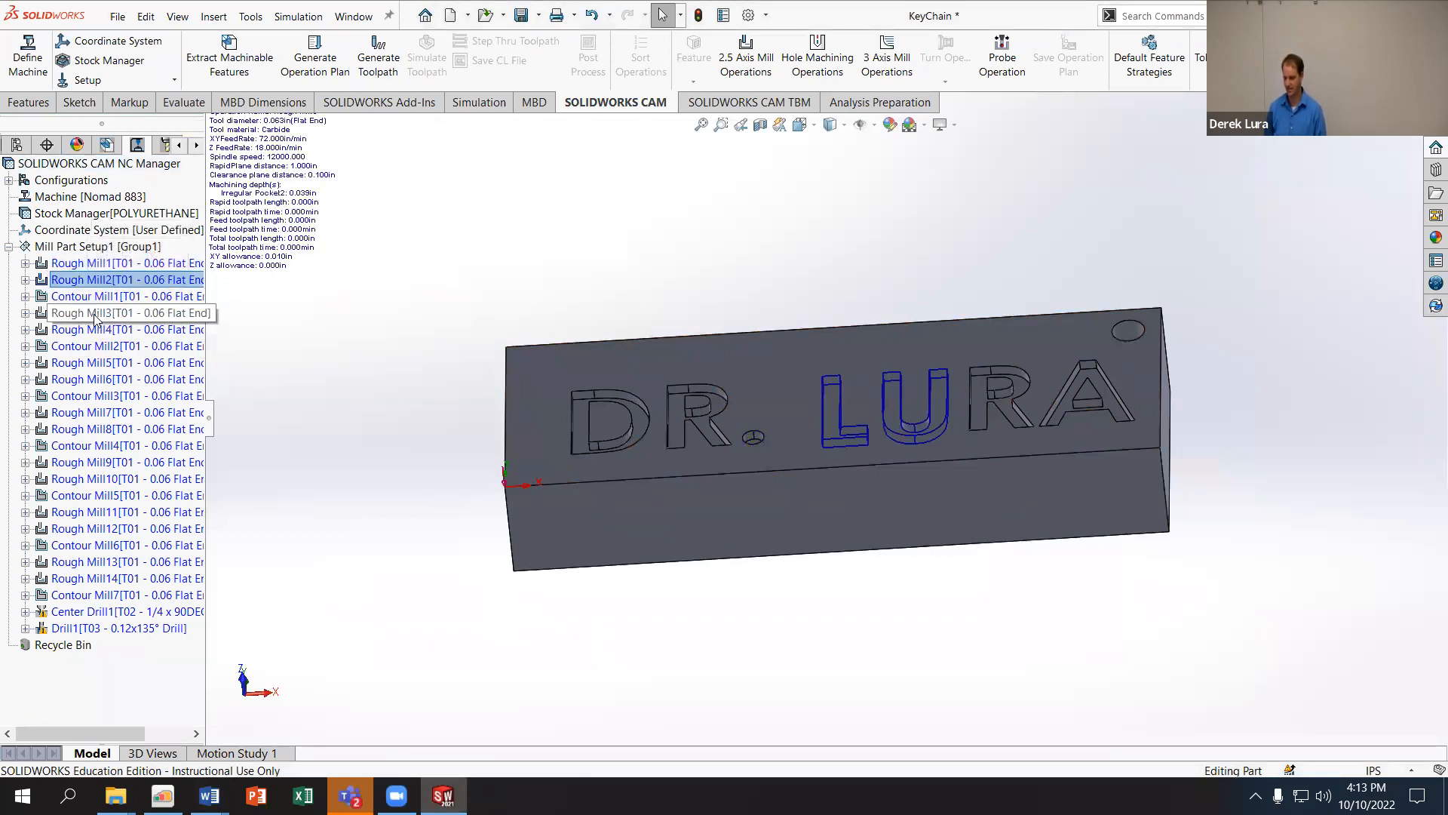
click(94, 297)
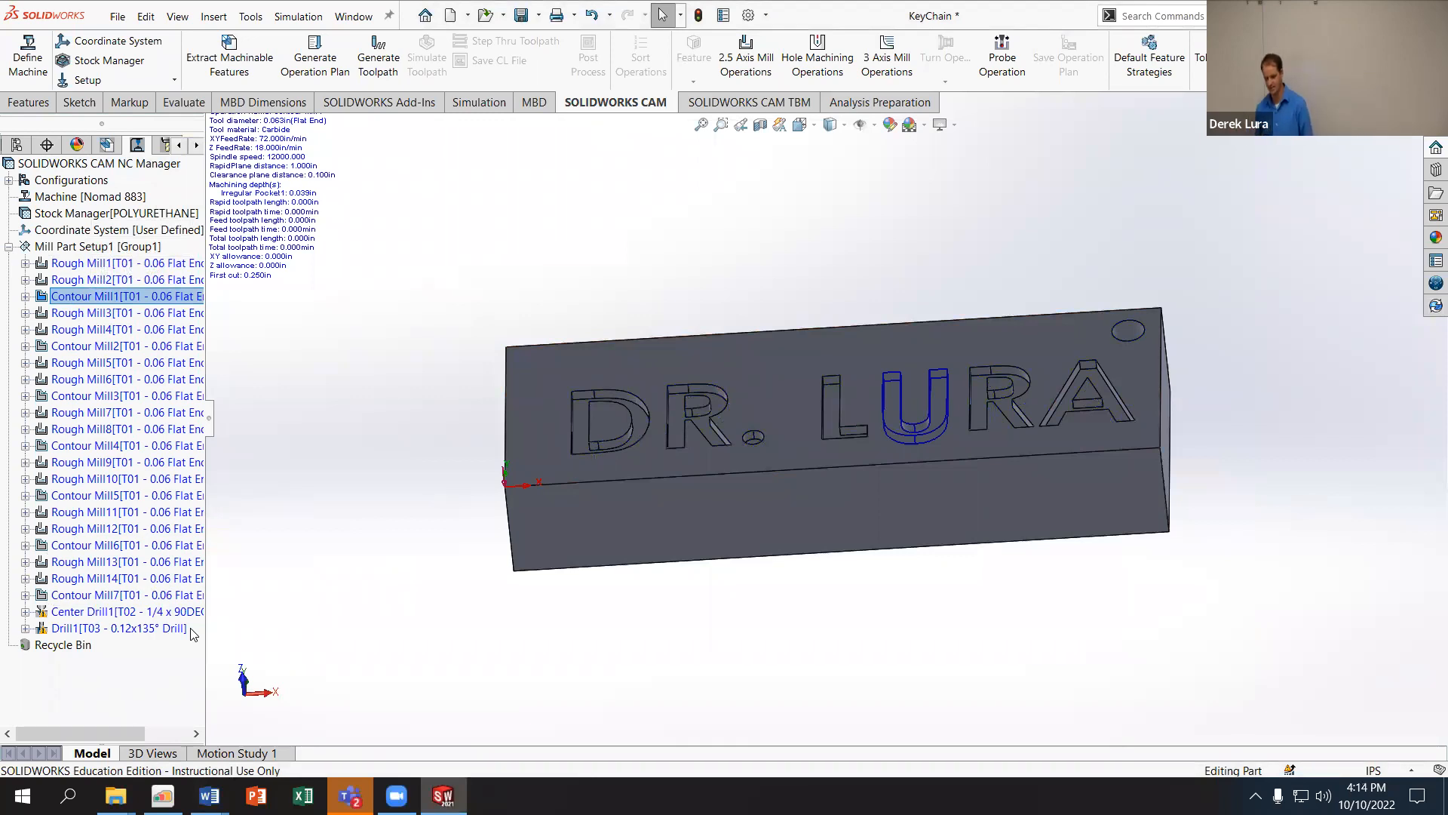
click(142, 613)
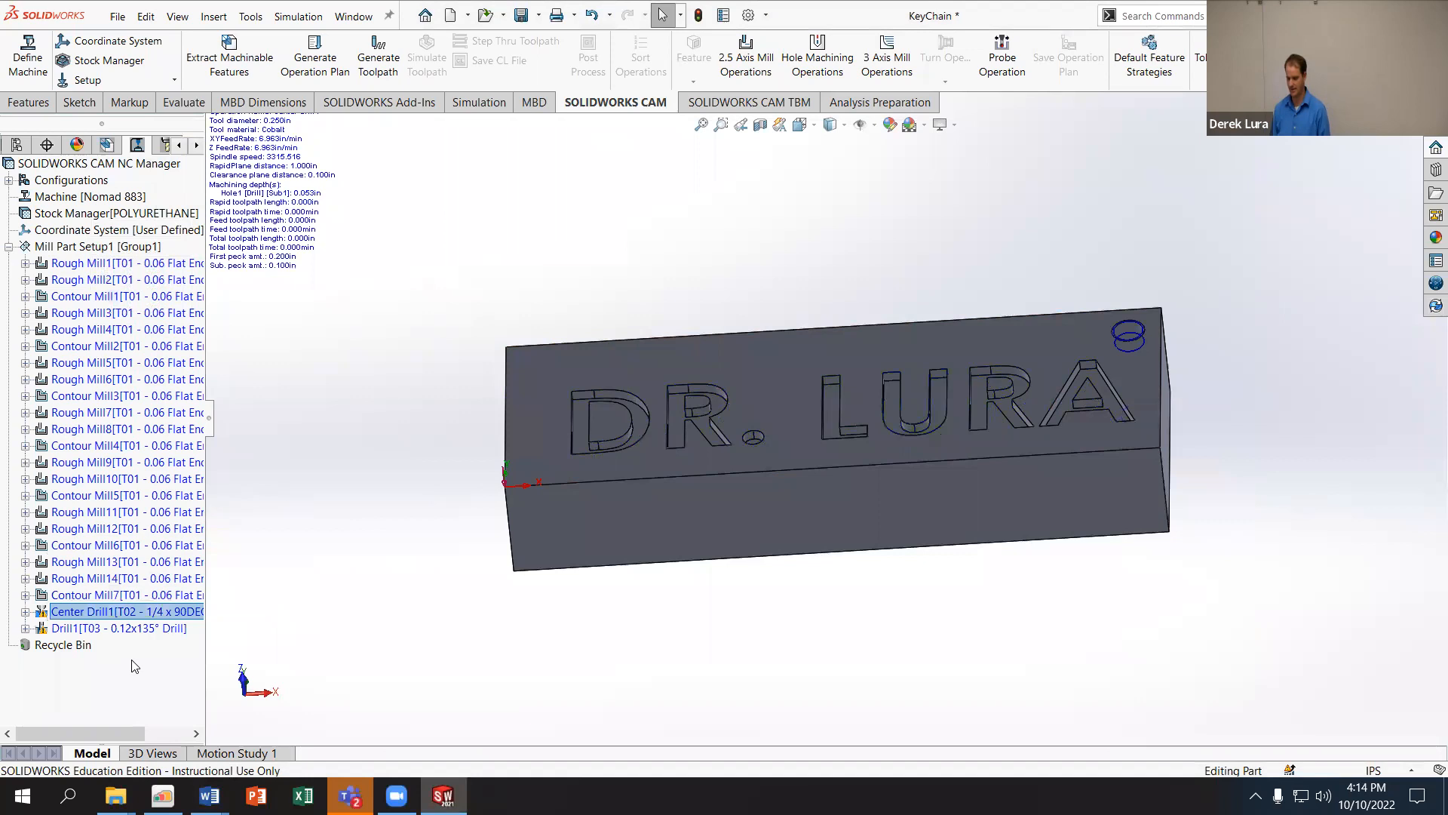
click(106, 629)
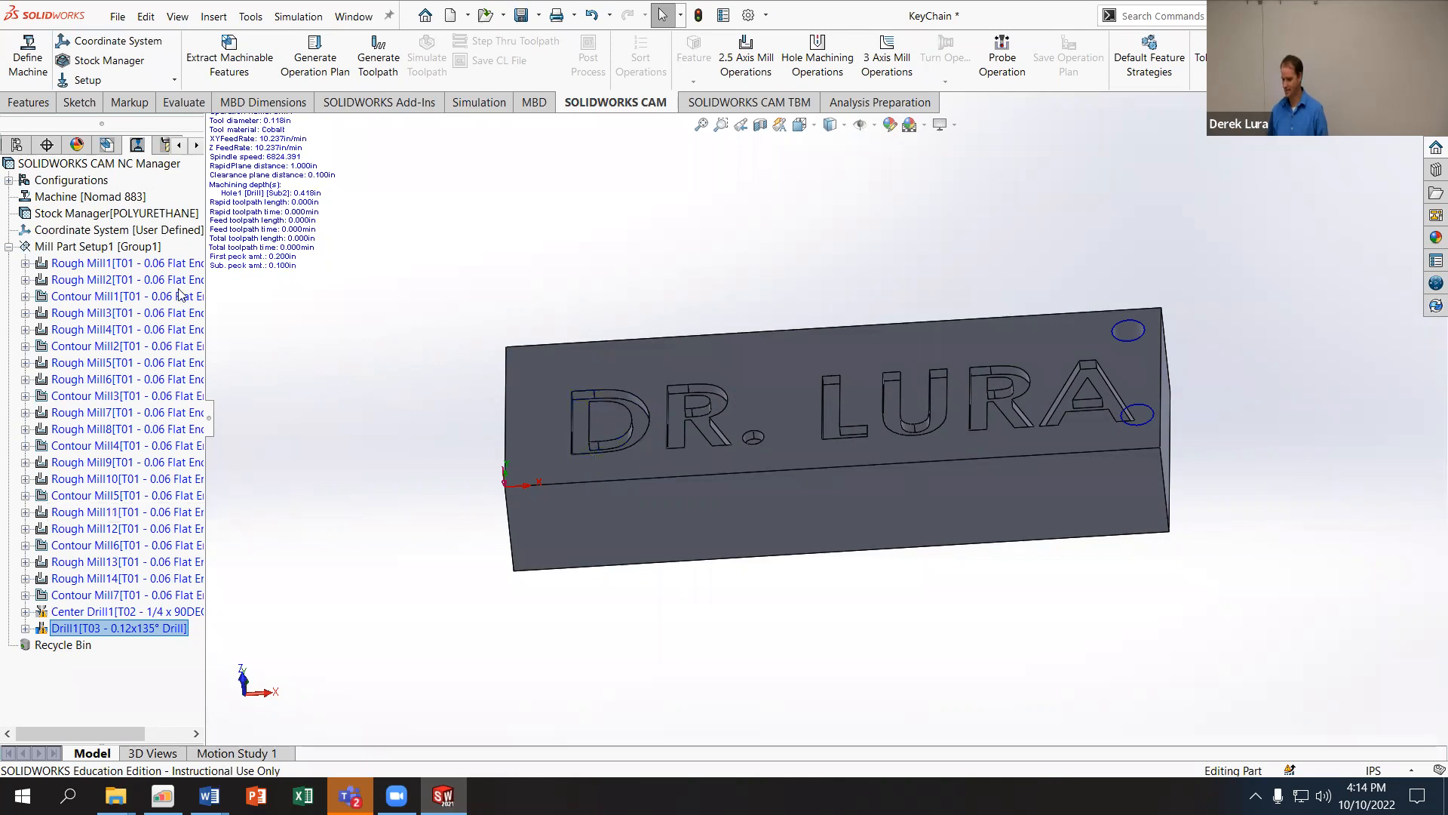
click(80, 266)
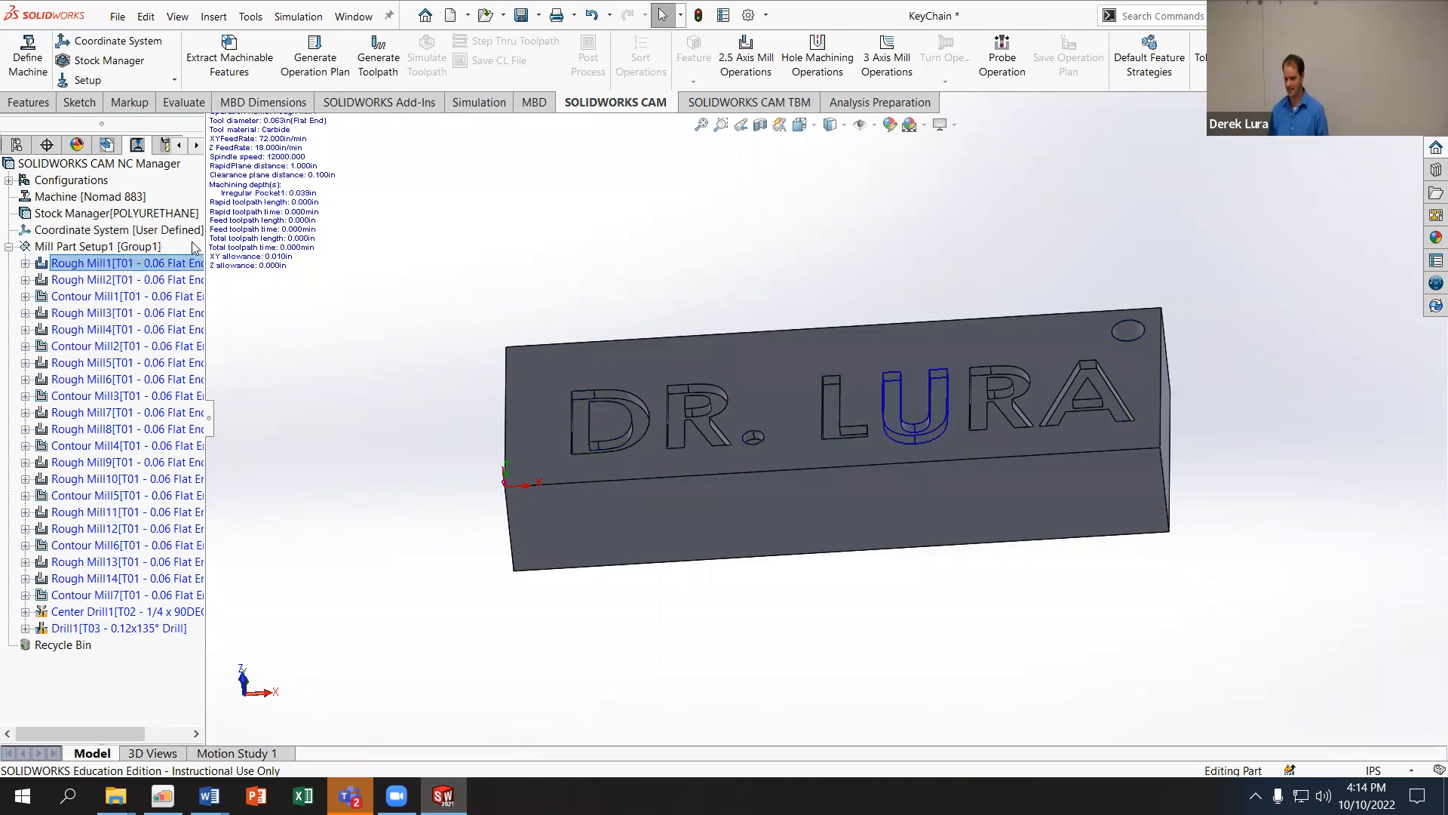
shift+click(108, 394)
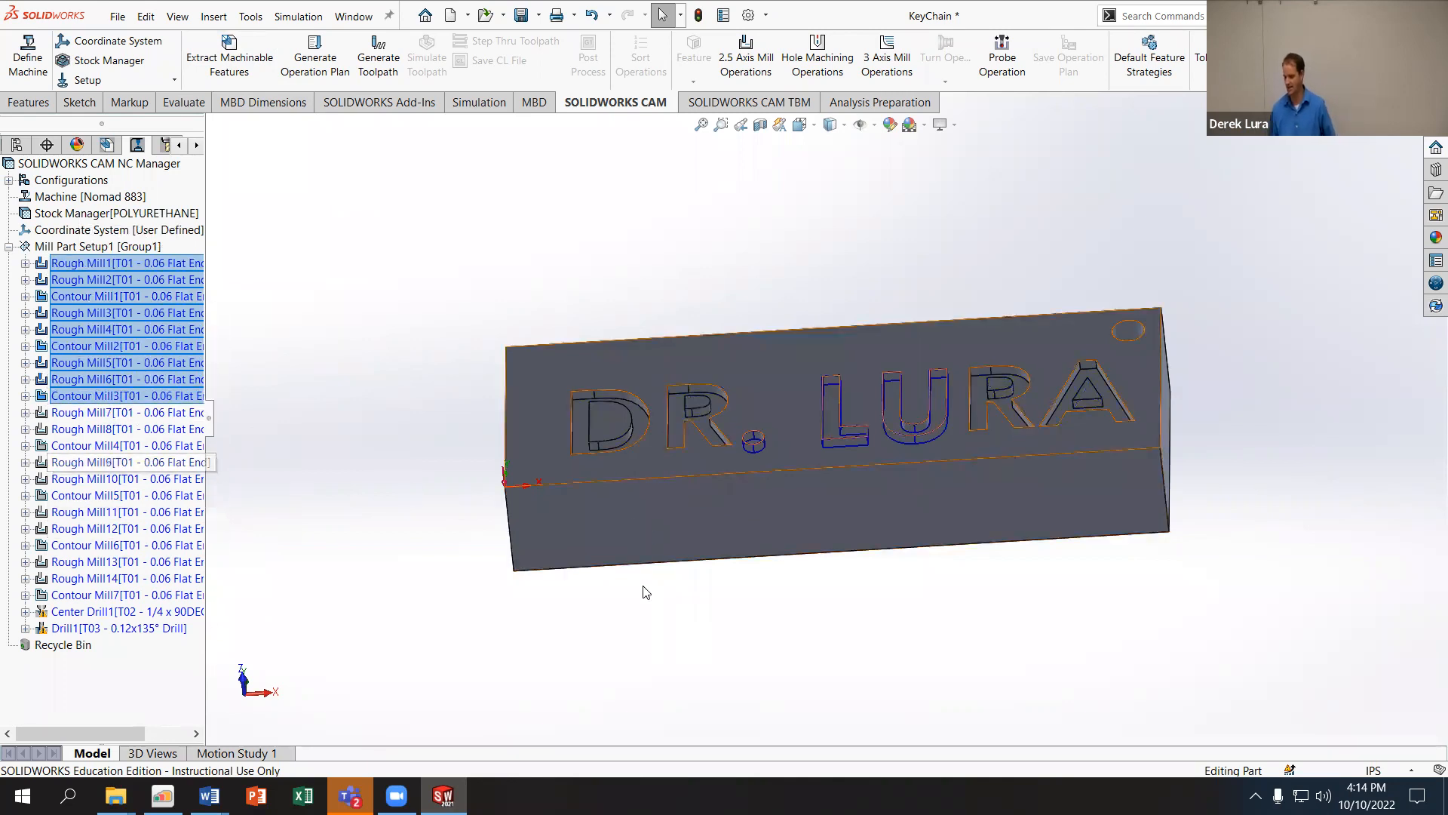
Step: Highlight Rough Mill4, Contour Mill2, Rough Mill5, Rough Mill3, Contour Mill3 and Rough Mill7 to examine which letters they machine
click(98, 330)
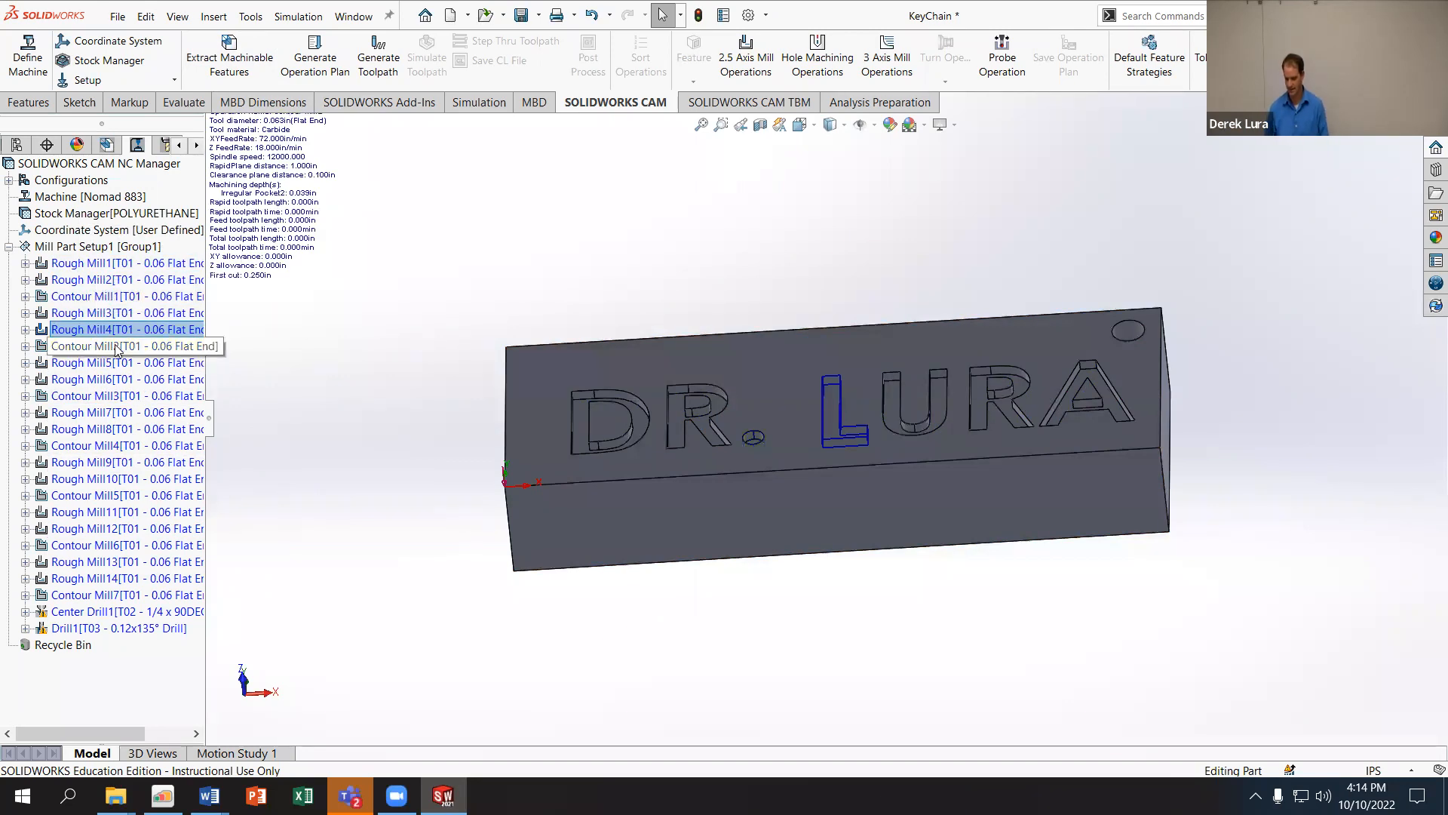
ctrl+click(113, 348)
ctrl+click(117, 364)
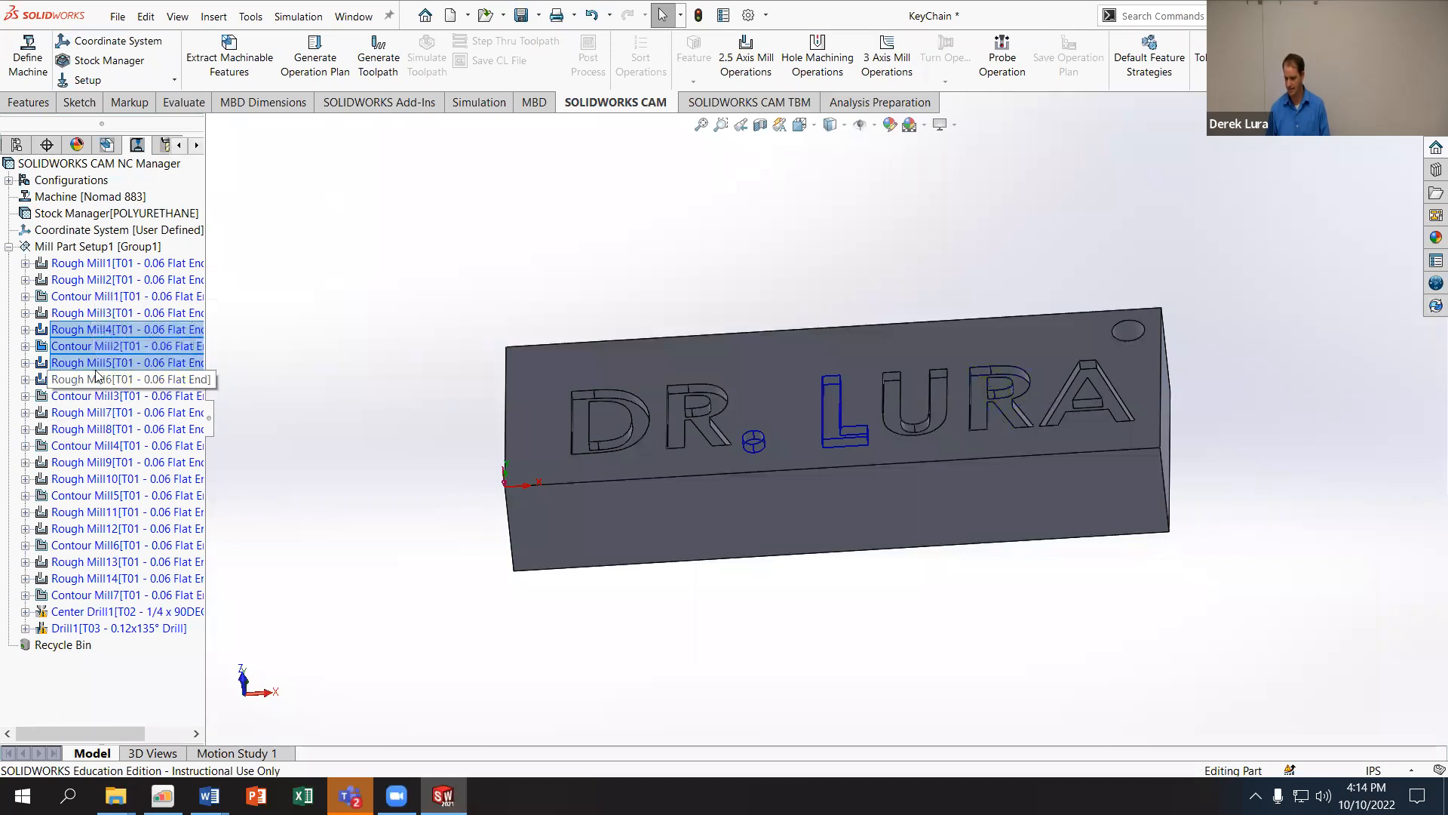
ctrl+click(125, 366)
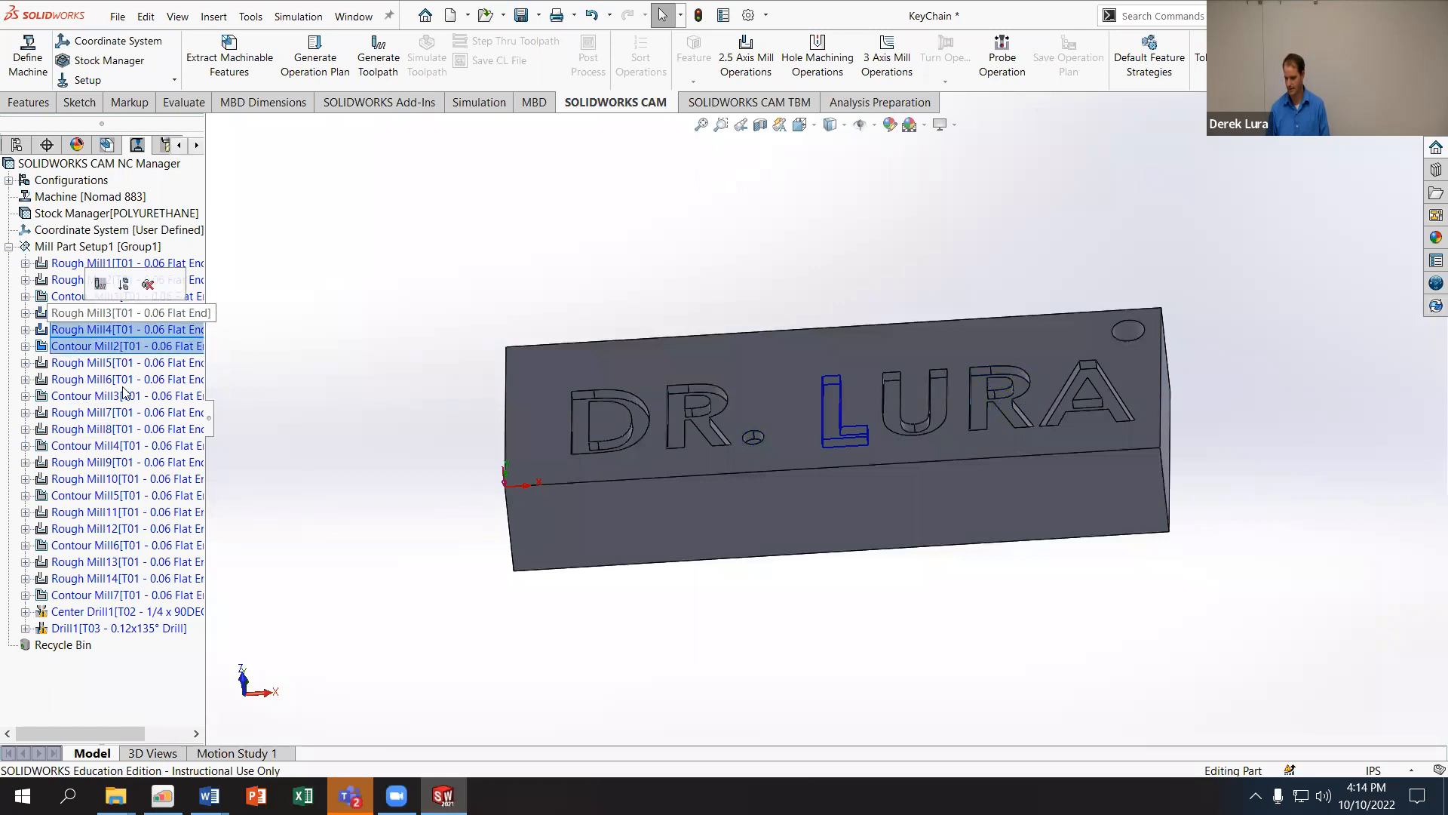
ctrl+click(85, 314)
ctrl+click(78, 399)
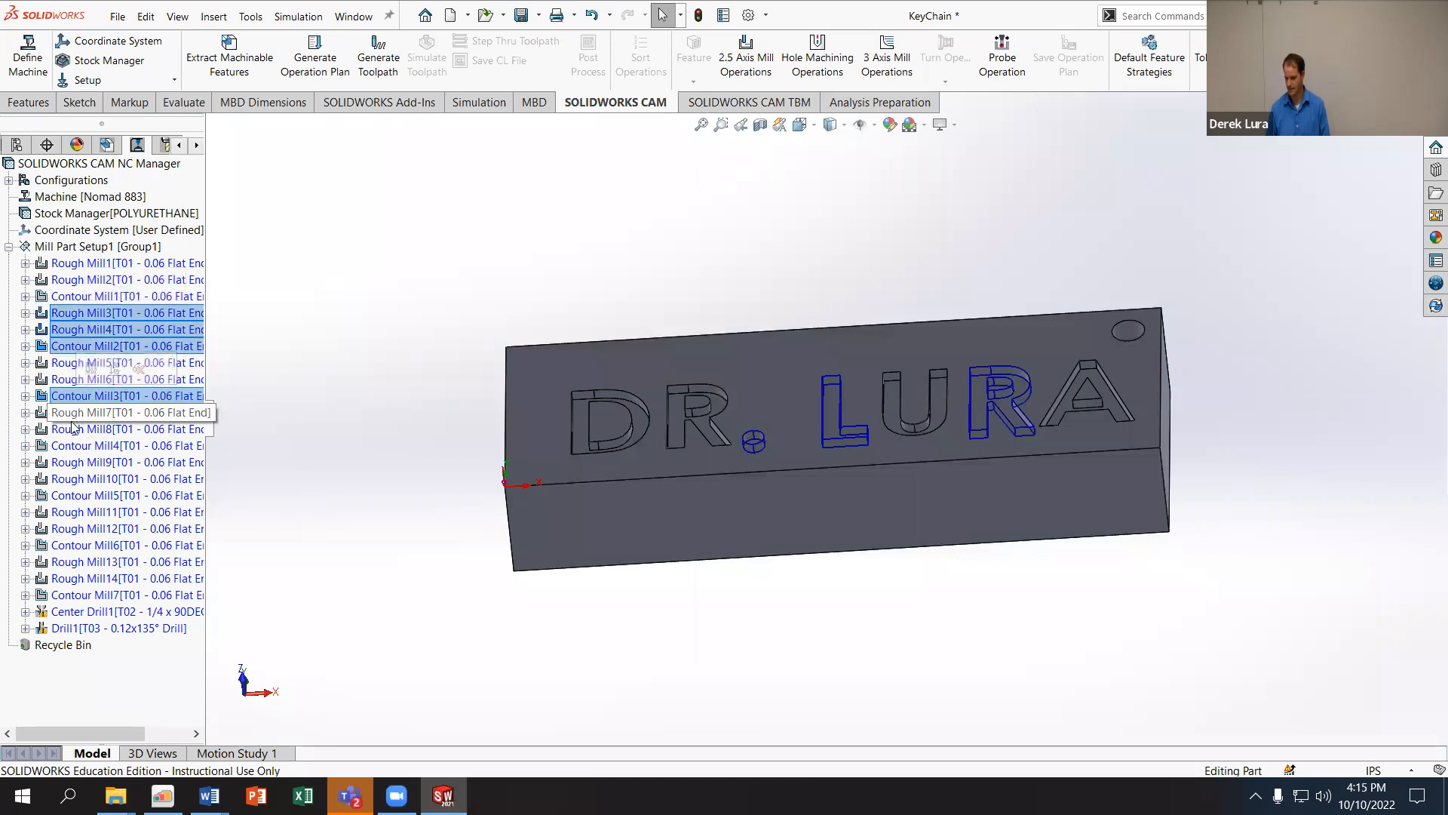
ctrl+click(76, 415)
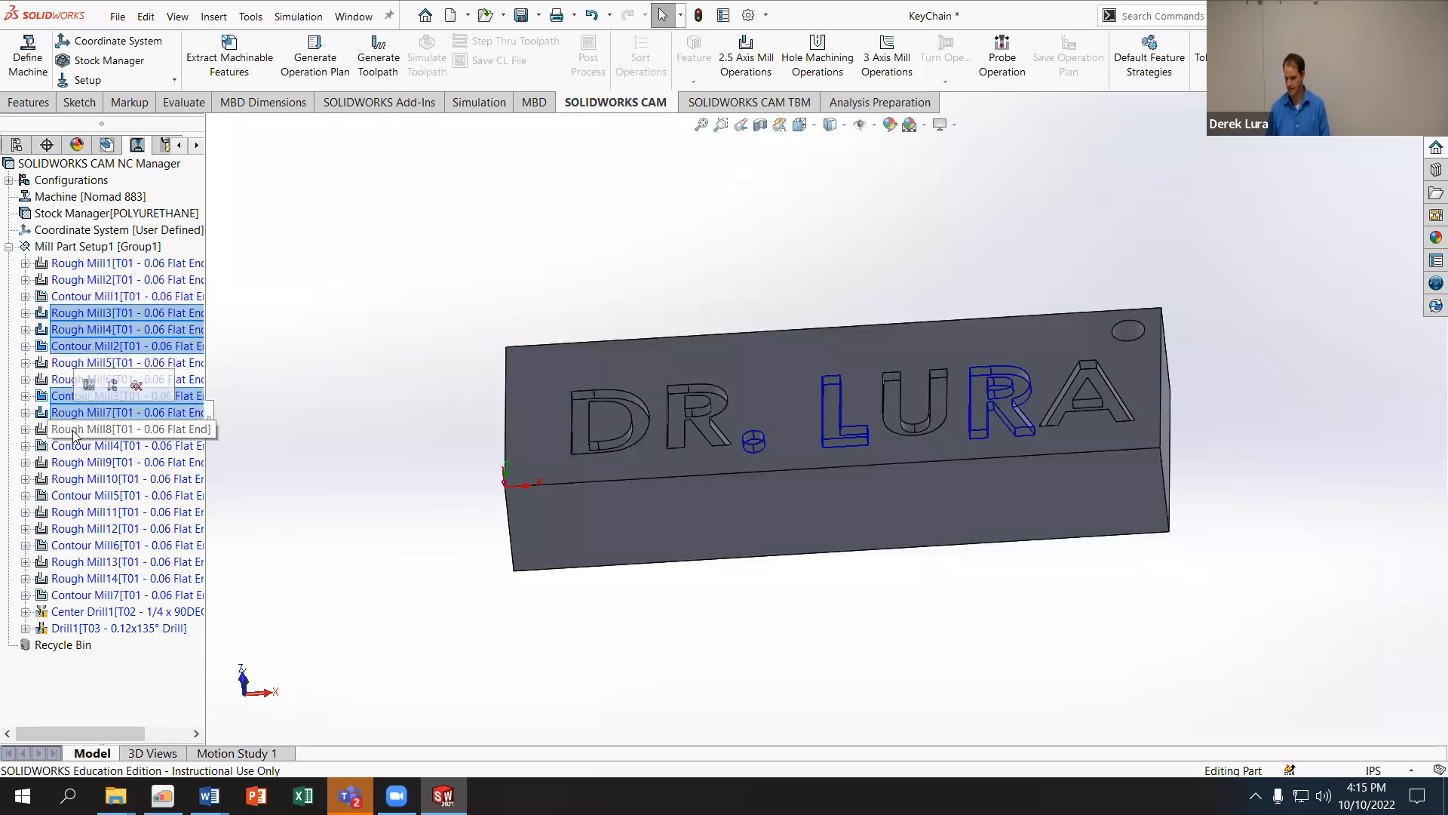
Step: Generate toolpaths for the operations Rough Mill1 through Contour Mill3, continuing past every previous-operation warning
click(104, 264)
shift+click(101, 398)
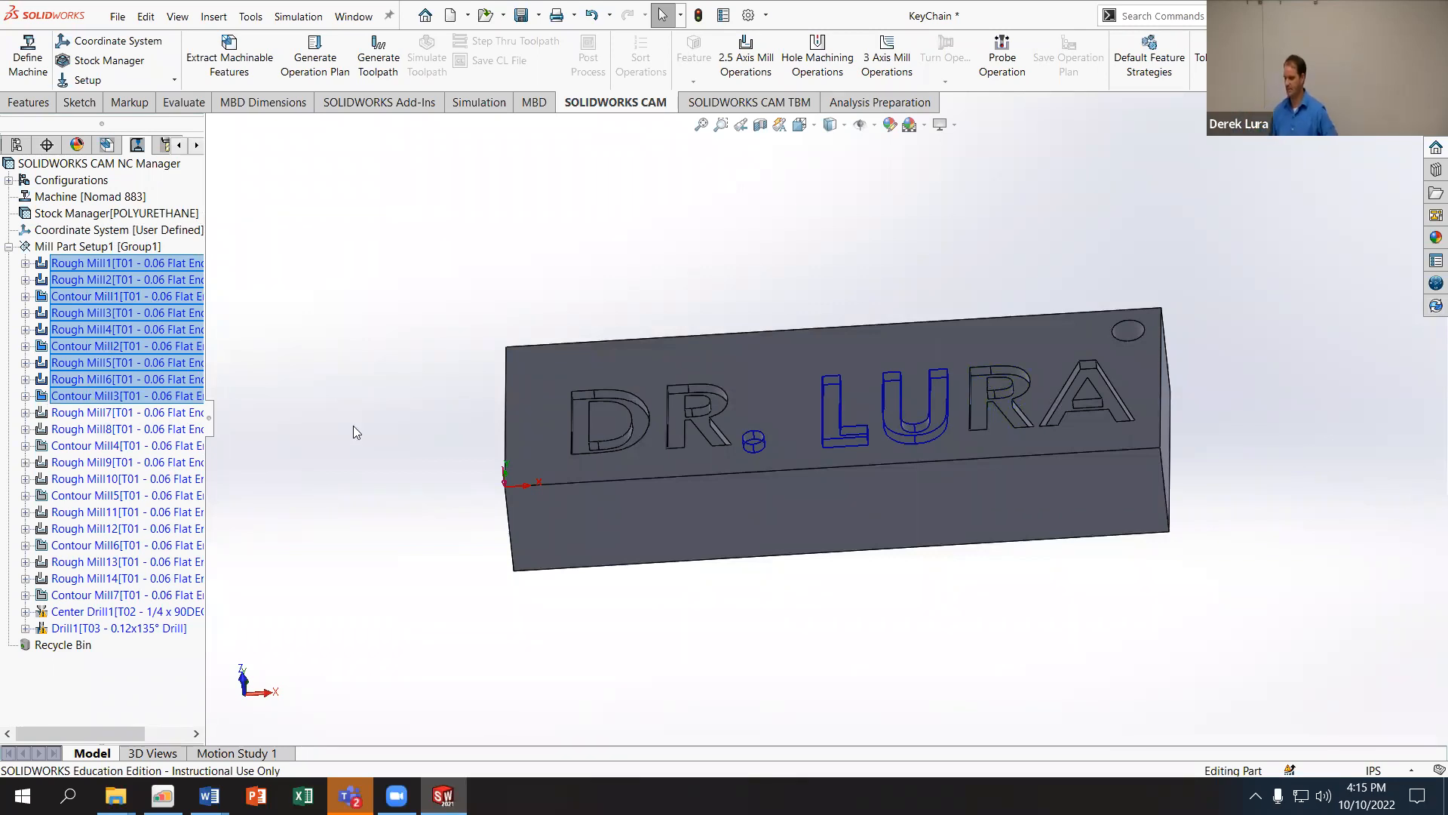
right_click(150, 303)
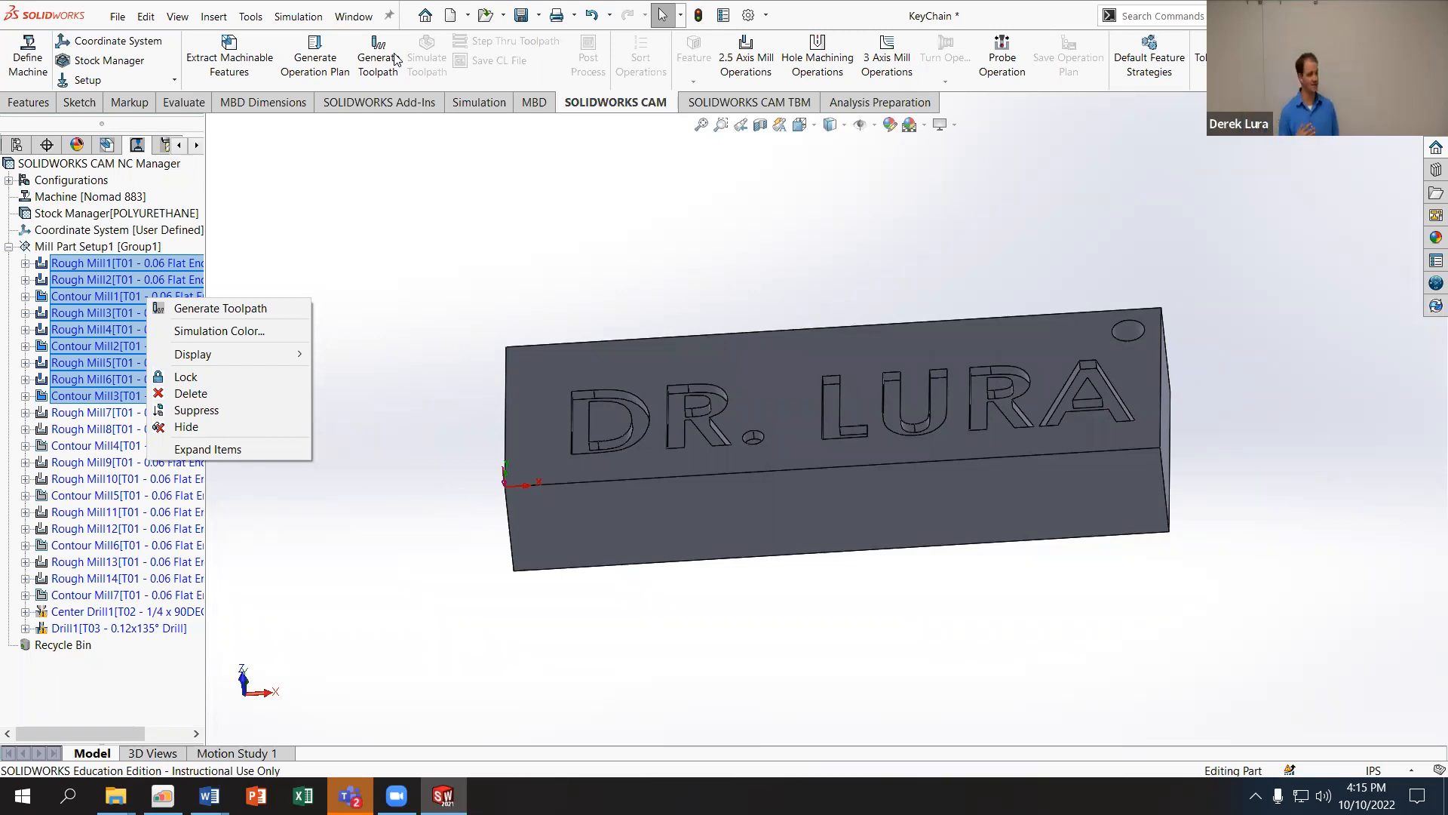
click(243, 309)
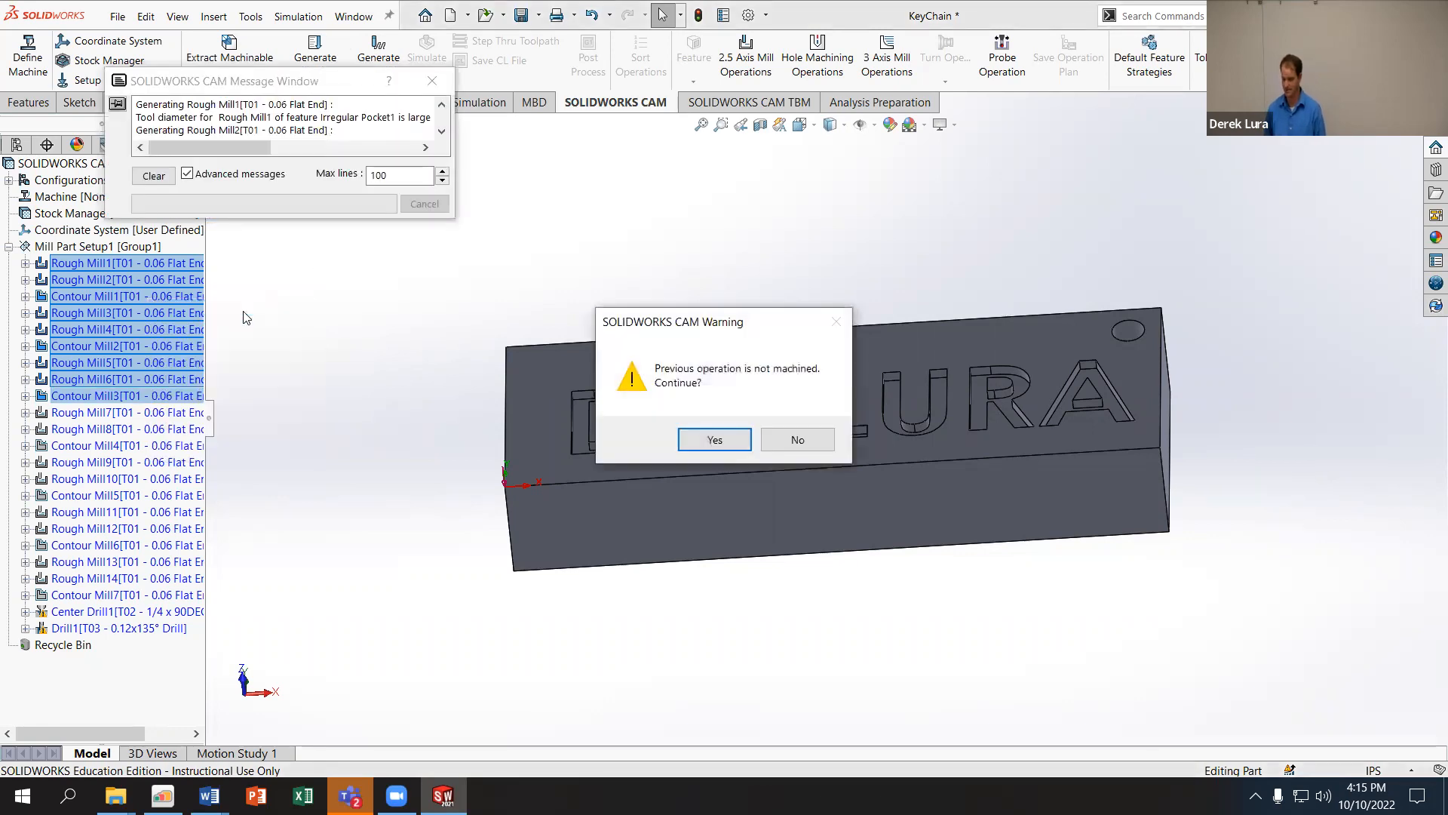
drag(674, 320, 617, 220)
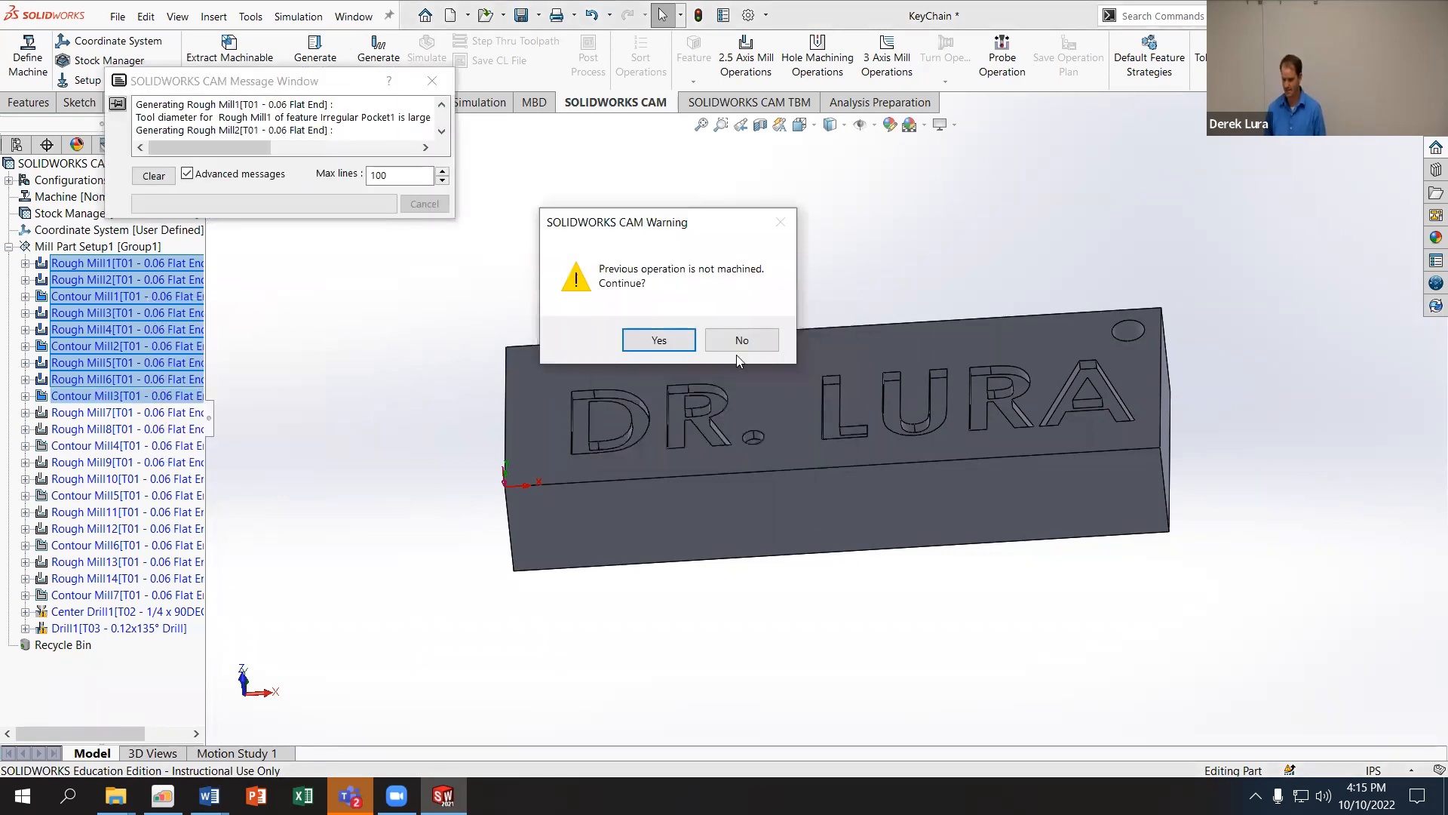
click(663, 345)
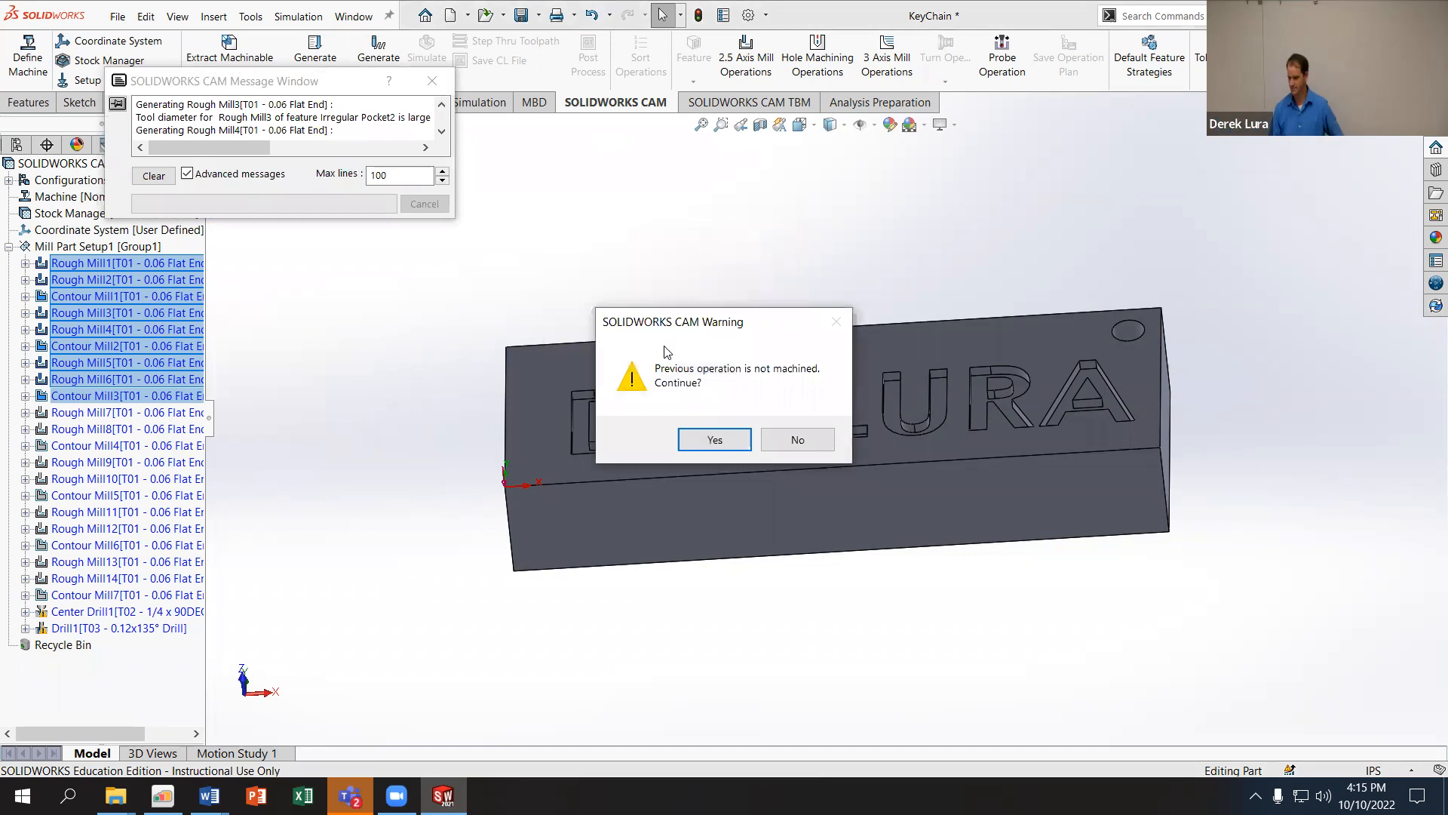
click(715, 439)
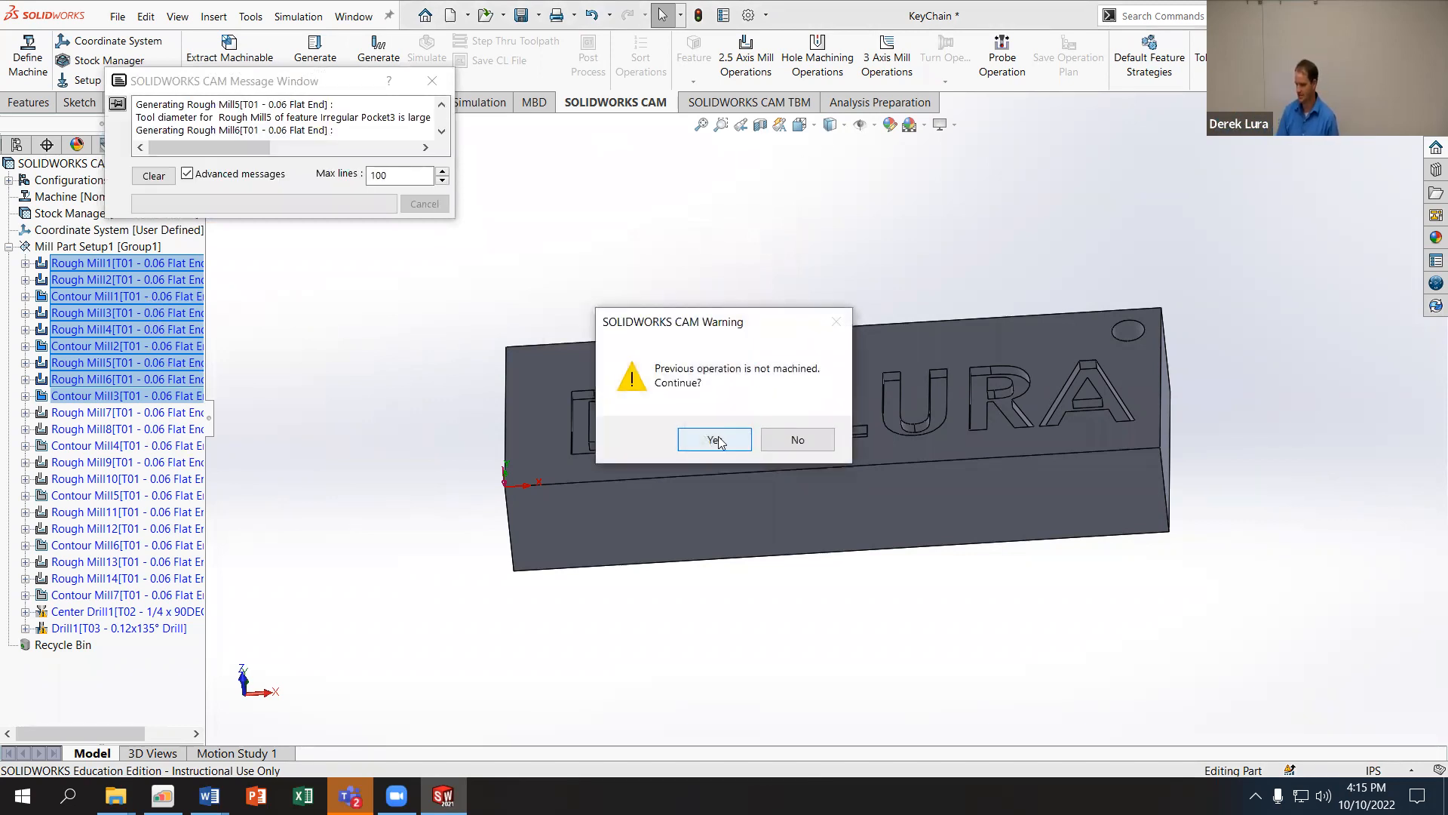
click(715, 448)
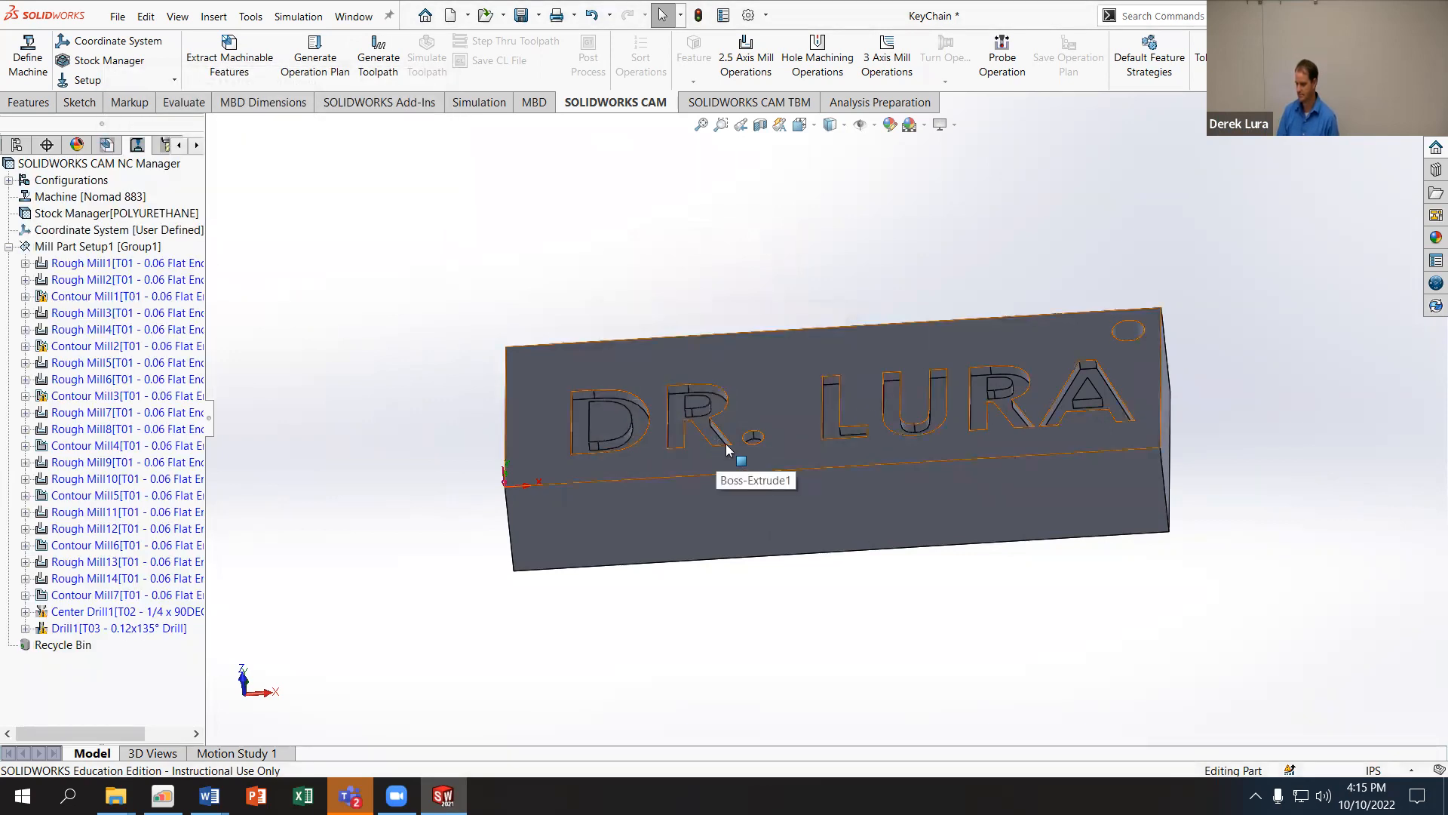
Step: Inspect the Irregular Pocket1 feature under Contour Mill1 and try to generate the toolpath for Rough Mill1 alone
click(25, 297)
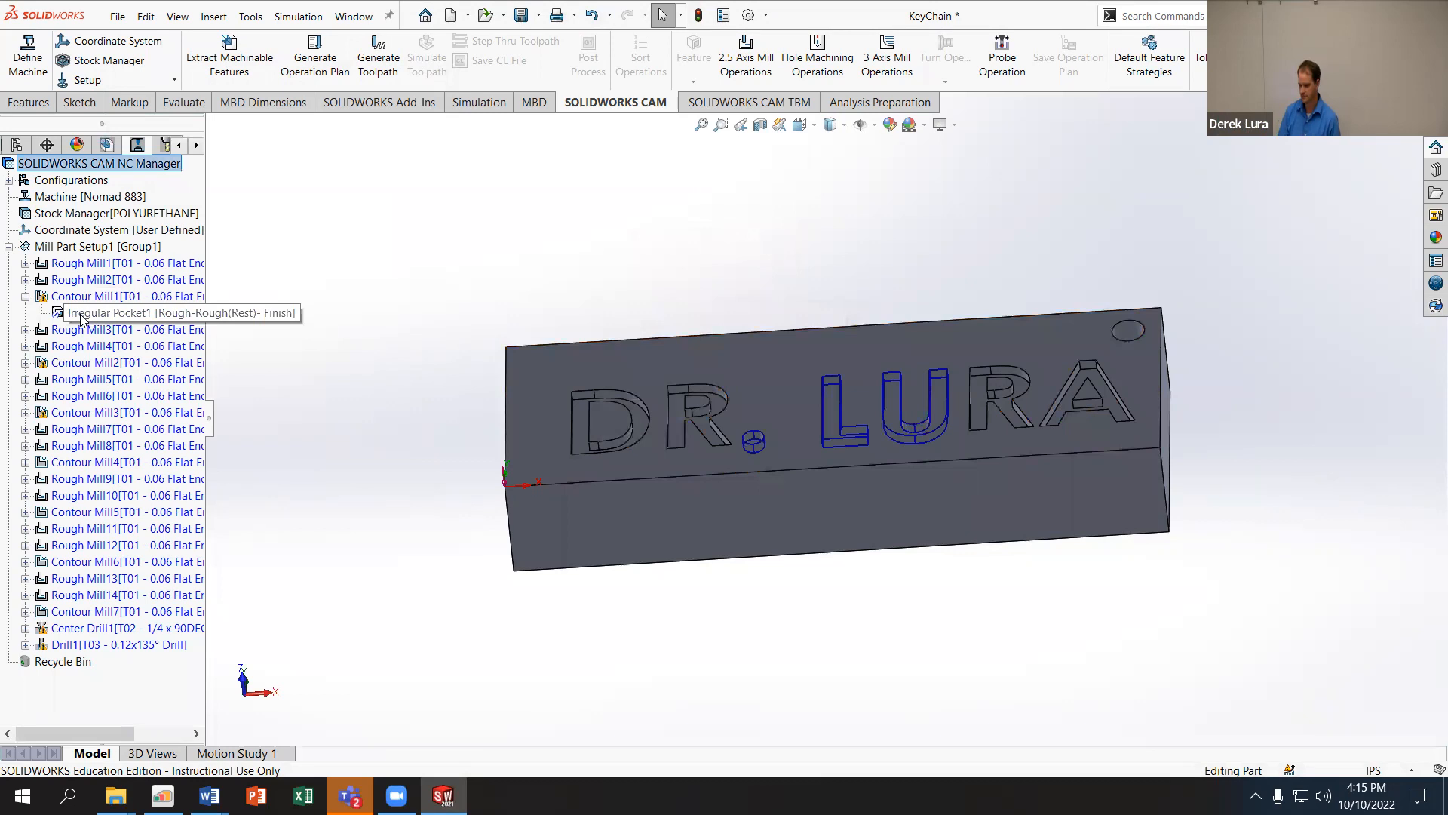
click(106, 312)
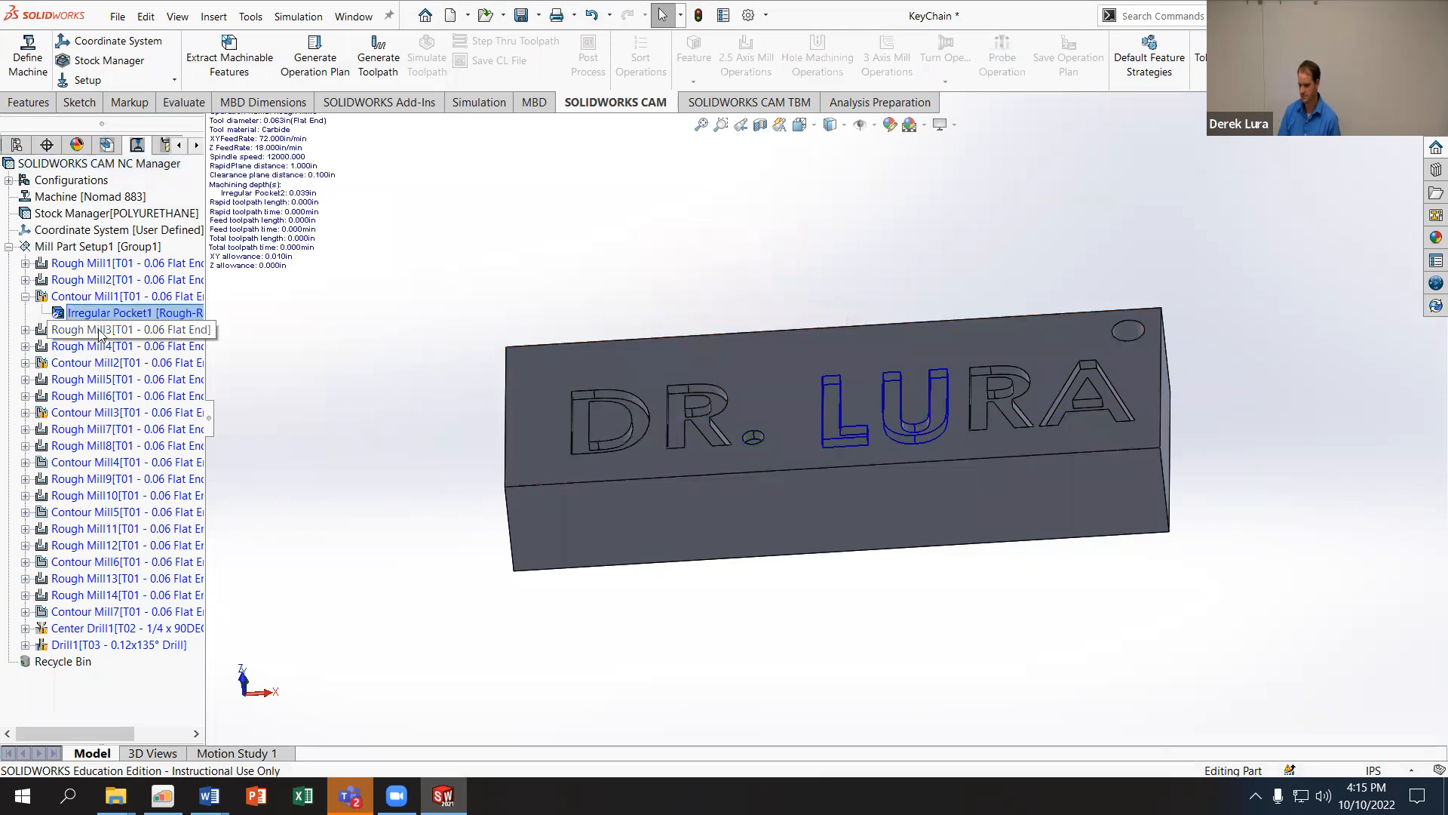
right_click(110, 265)
click(181, 302)
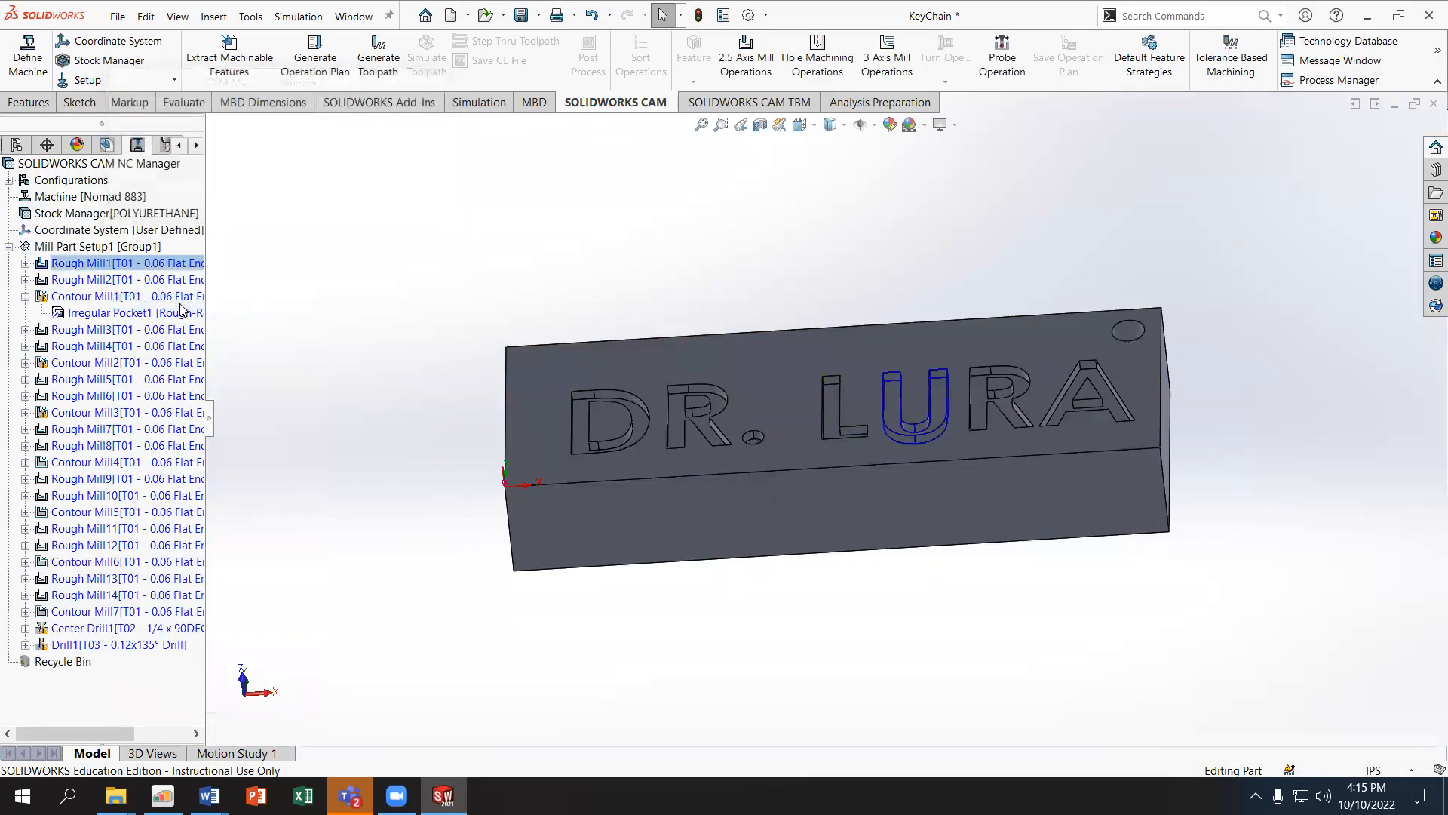
Step: Expand Rough Mill1 and Rough Mill2 to their pocket features and try to generate the toolpath from Rough Mill1's Irregular Pocket1
click(25, 268)
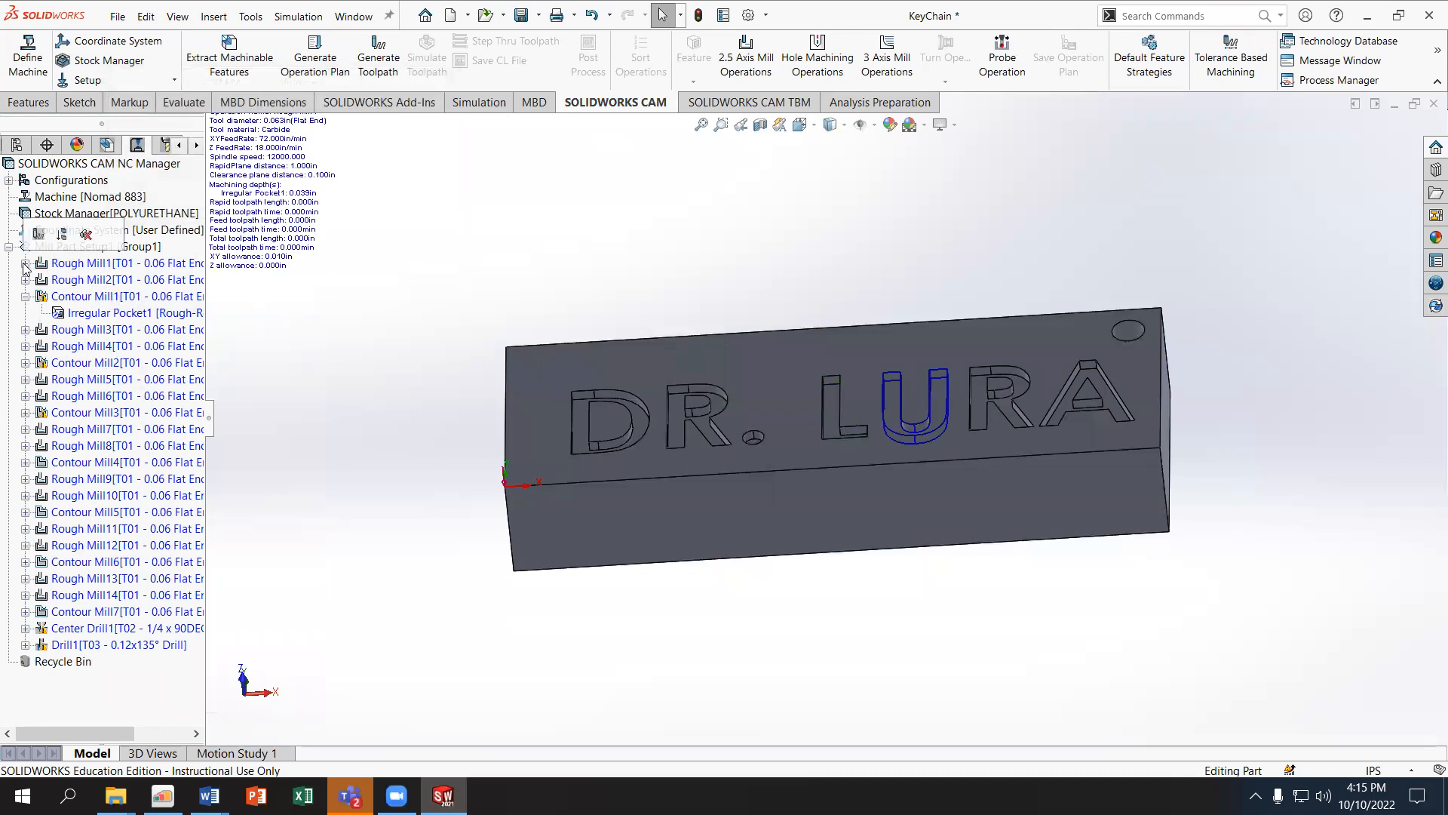
click(25, 263)
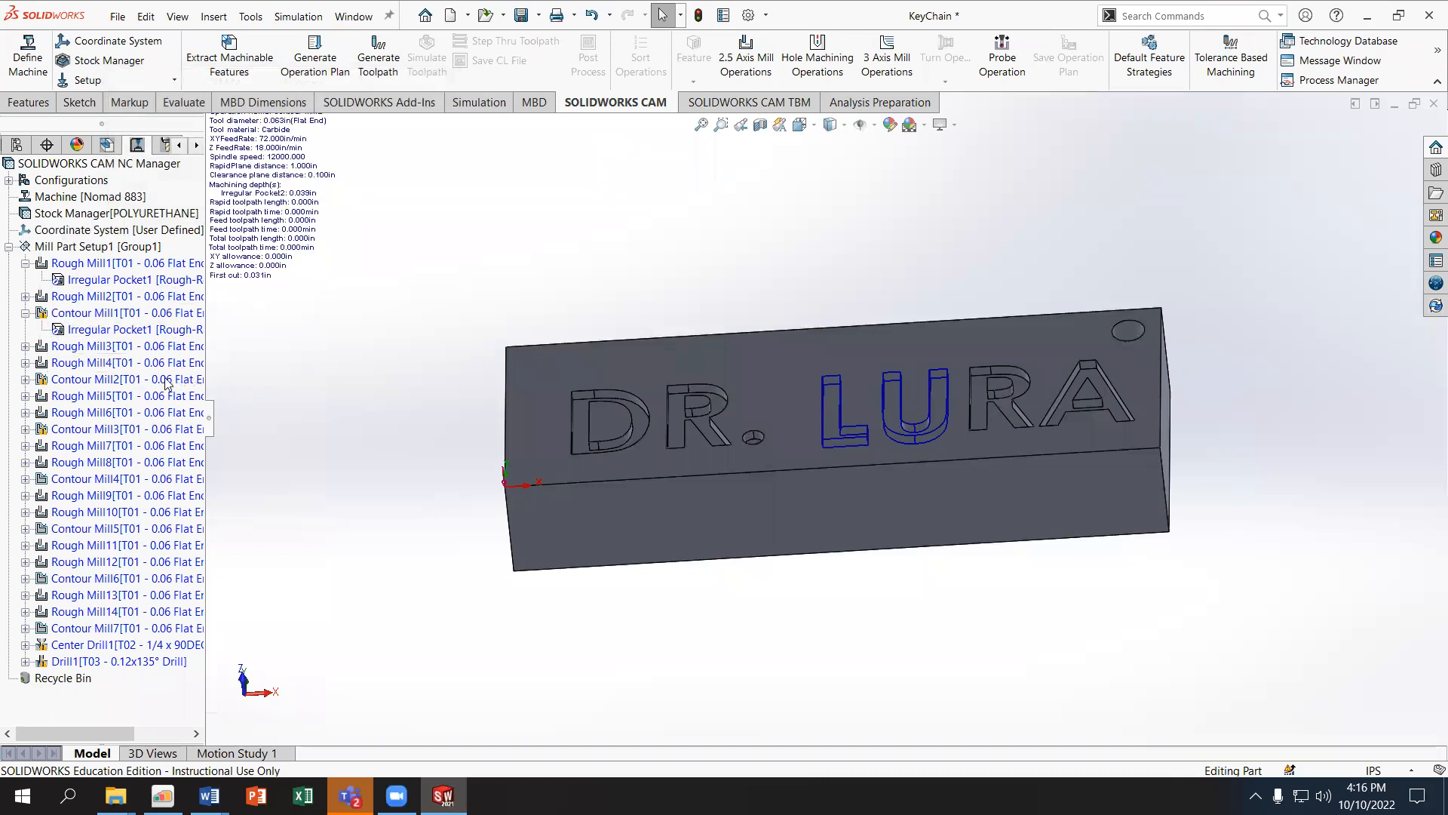
click(25, 296)
click(75, 314)
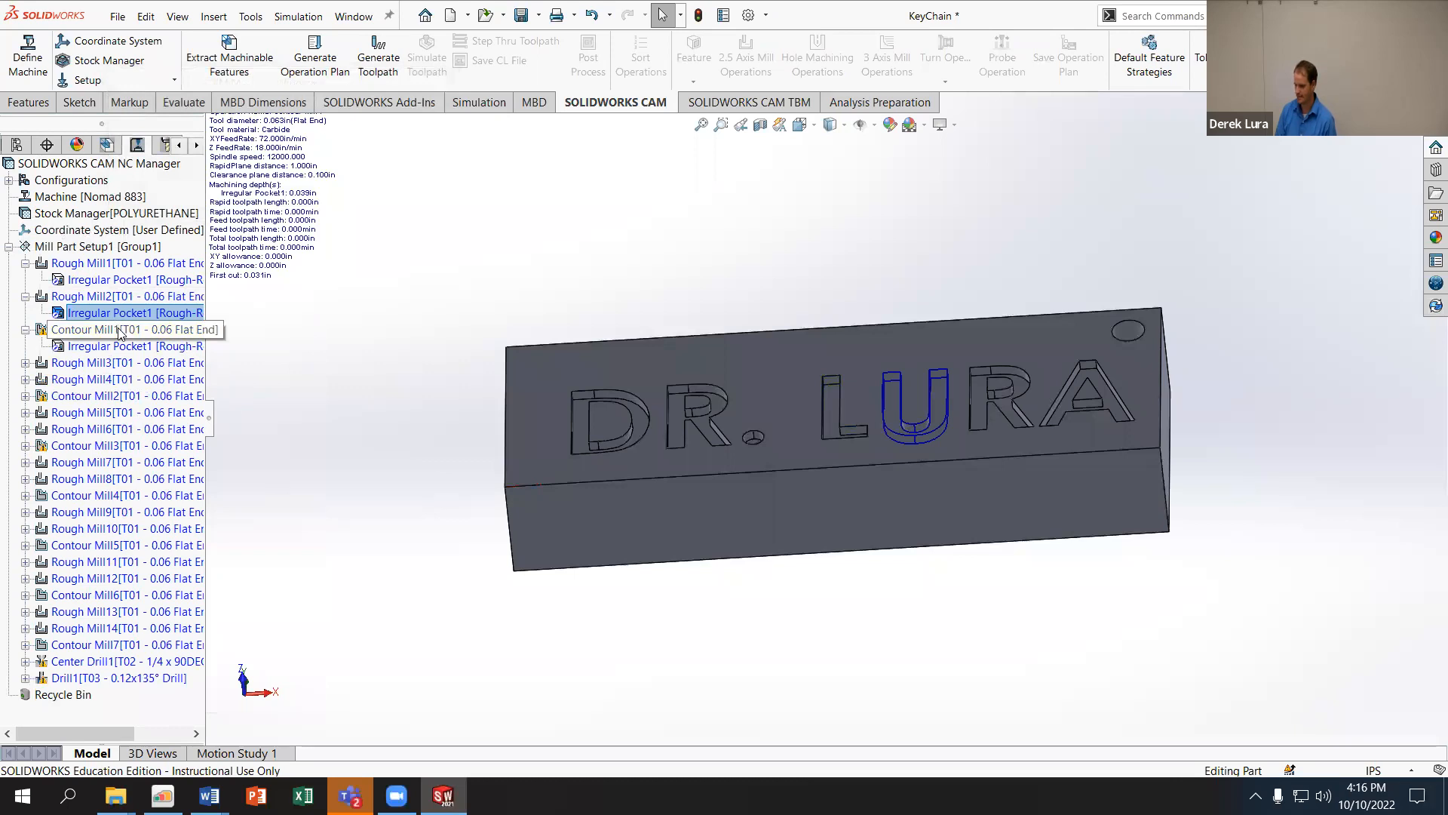
right_click(98, 283)
click(157, 321)
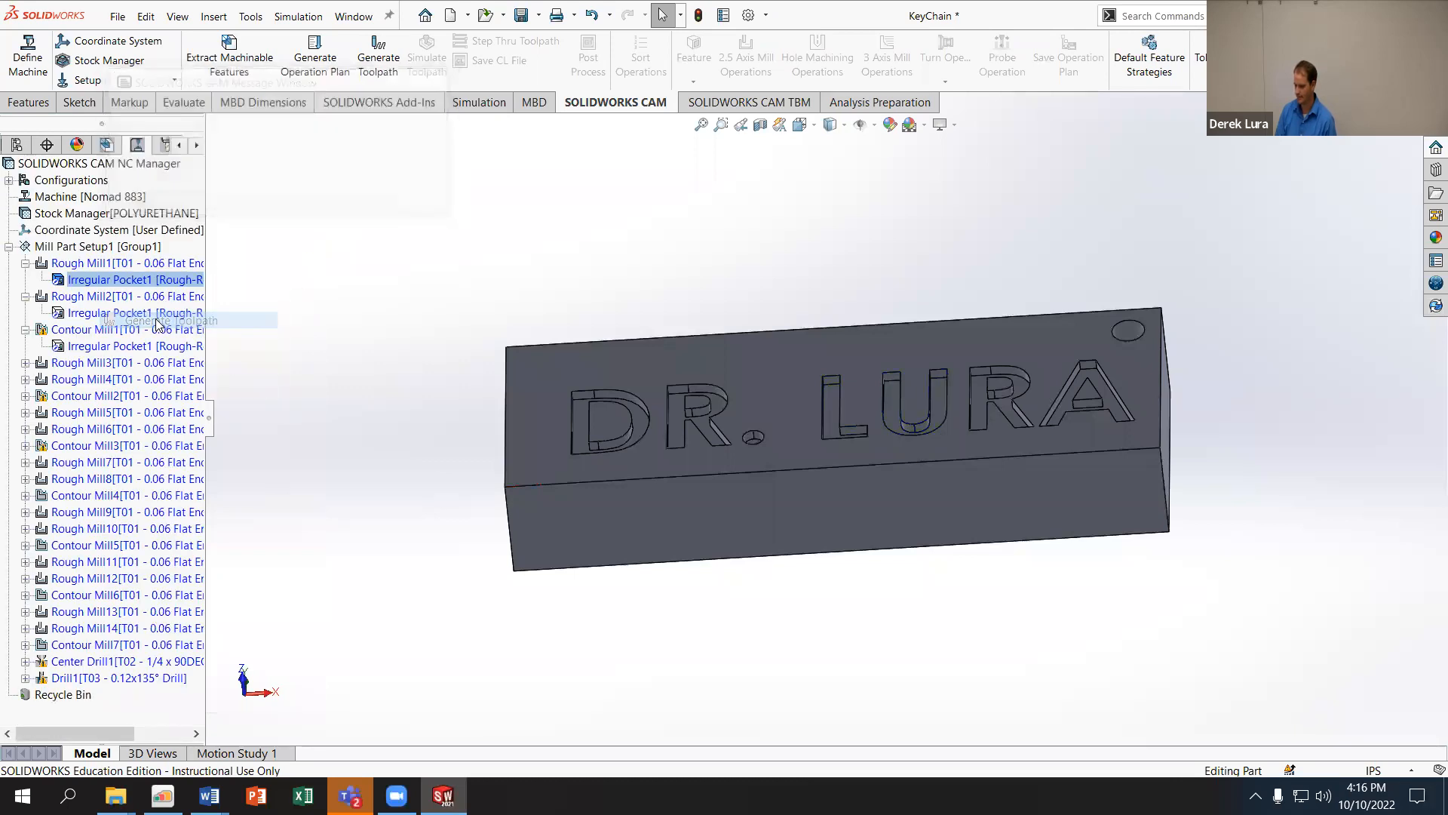
Step: Preview the T02 center drill and the T01 0.06 flat end mill in the Mini Tool Crib, and return to the operations
click(165, 146)
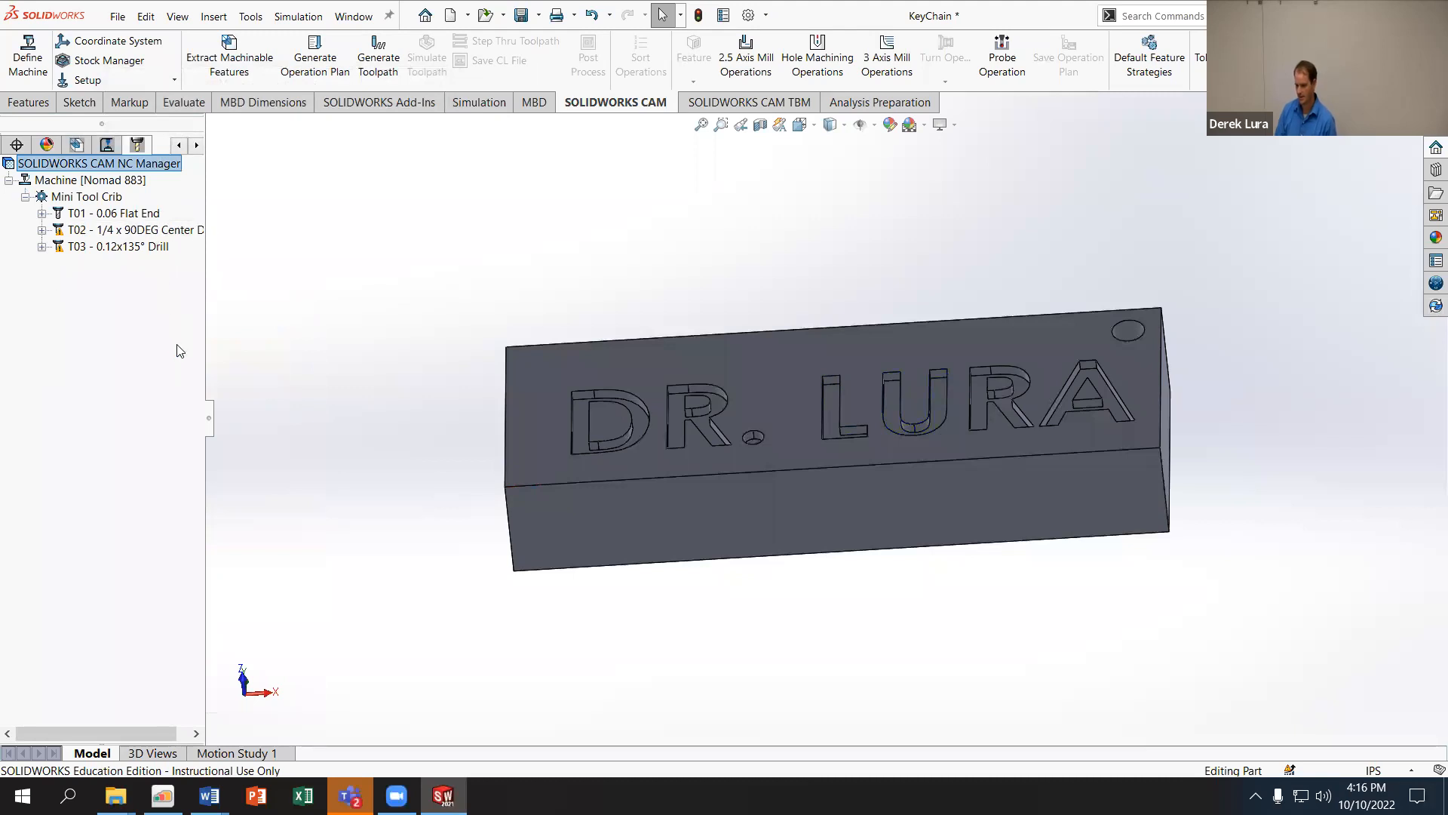
click(129, 230)
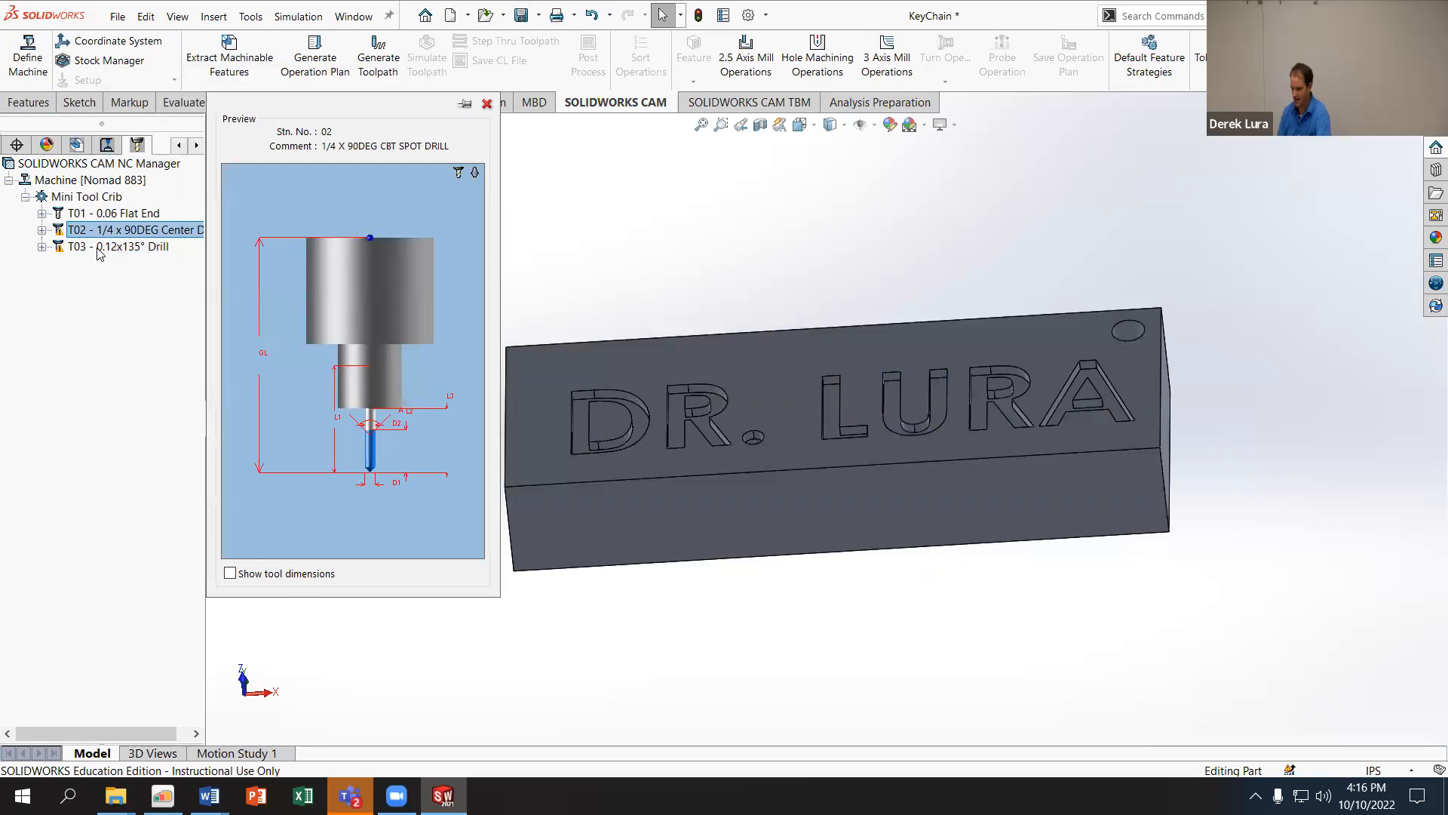
click(113, 214)
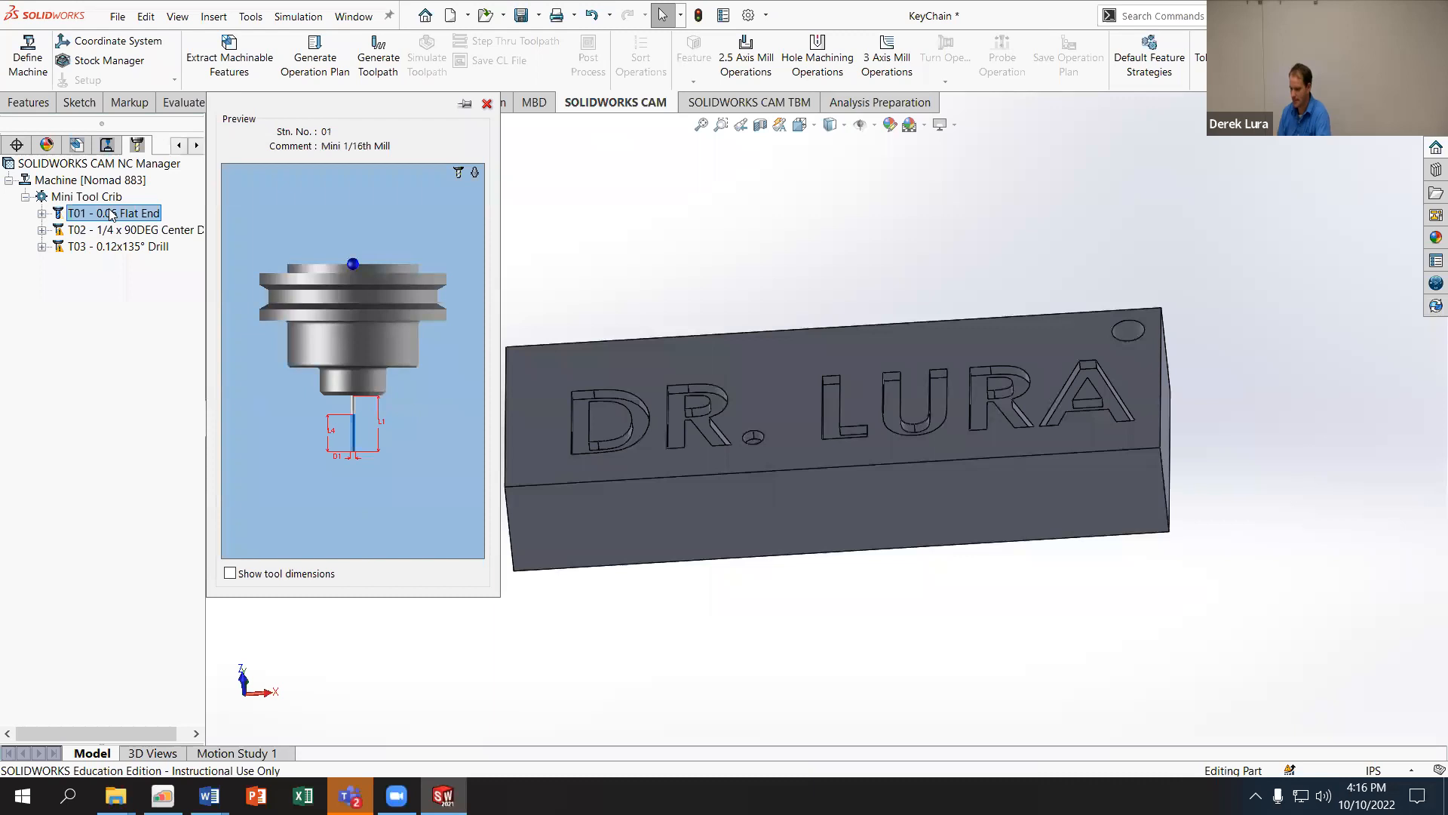
click(106, 144)
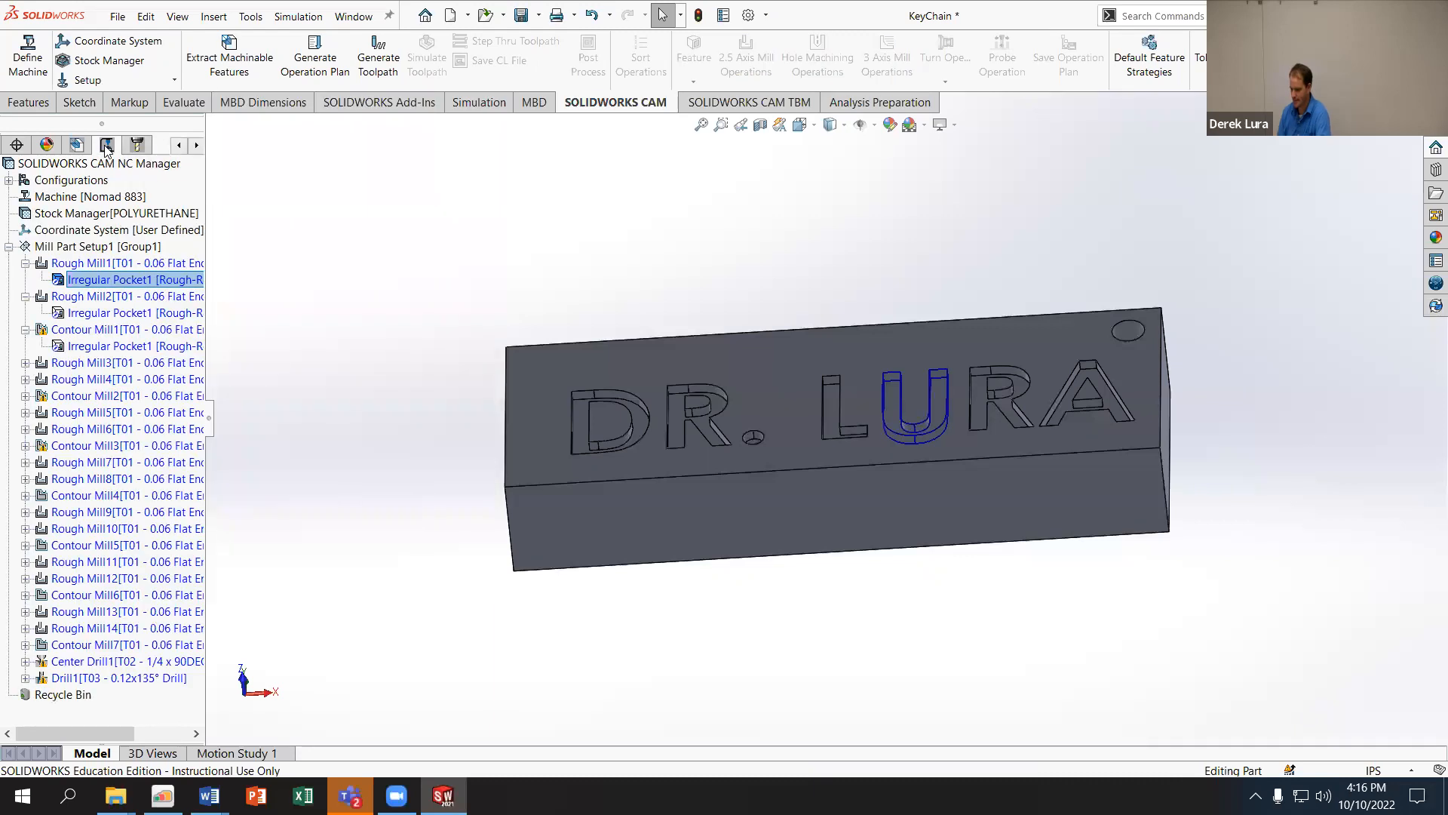
Step: Expand Rough Mill3 to its pocket feature and try generating that operation's toolpath twice
click(75, 368)
right_click(75, 365)
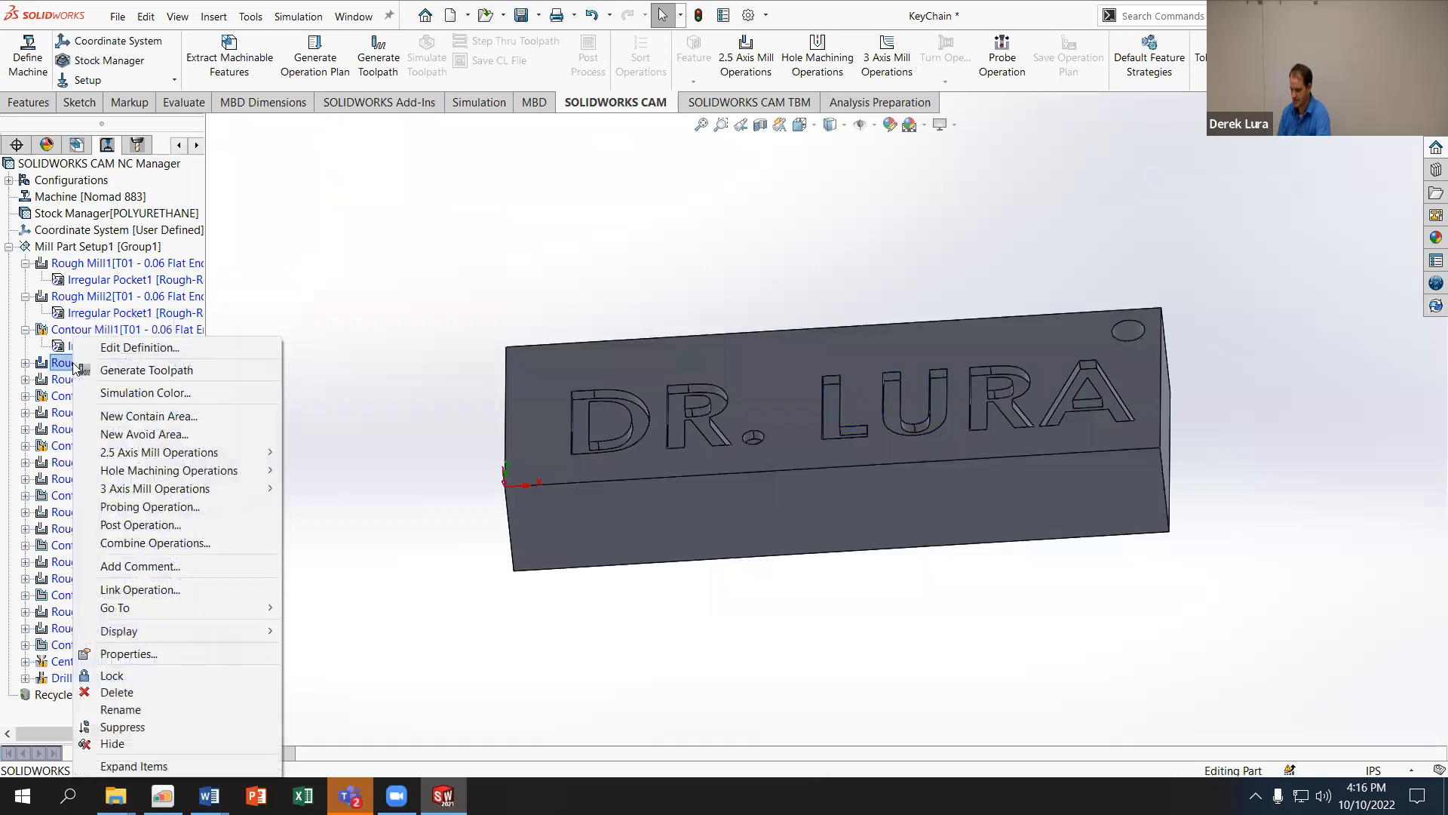
click(125, 371)
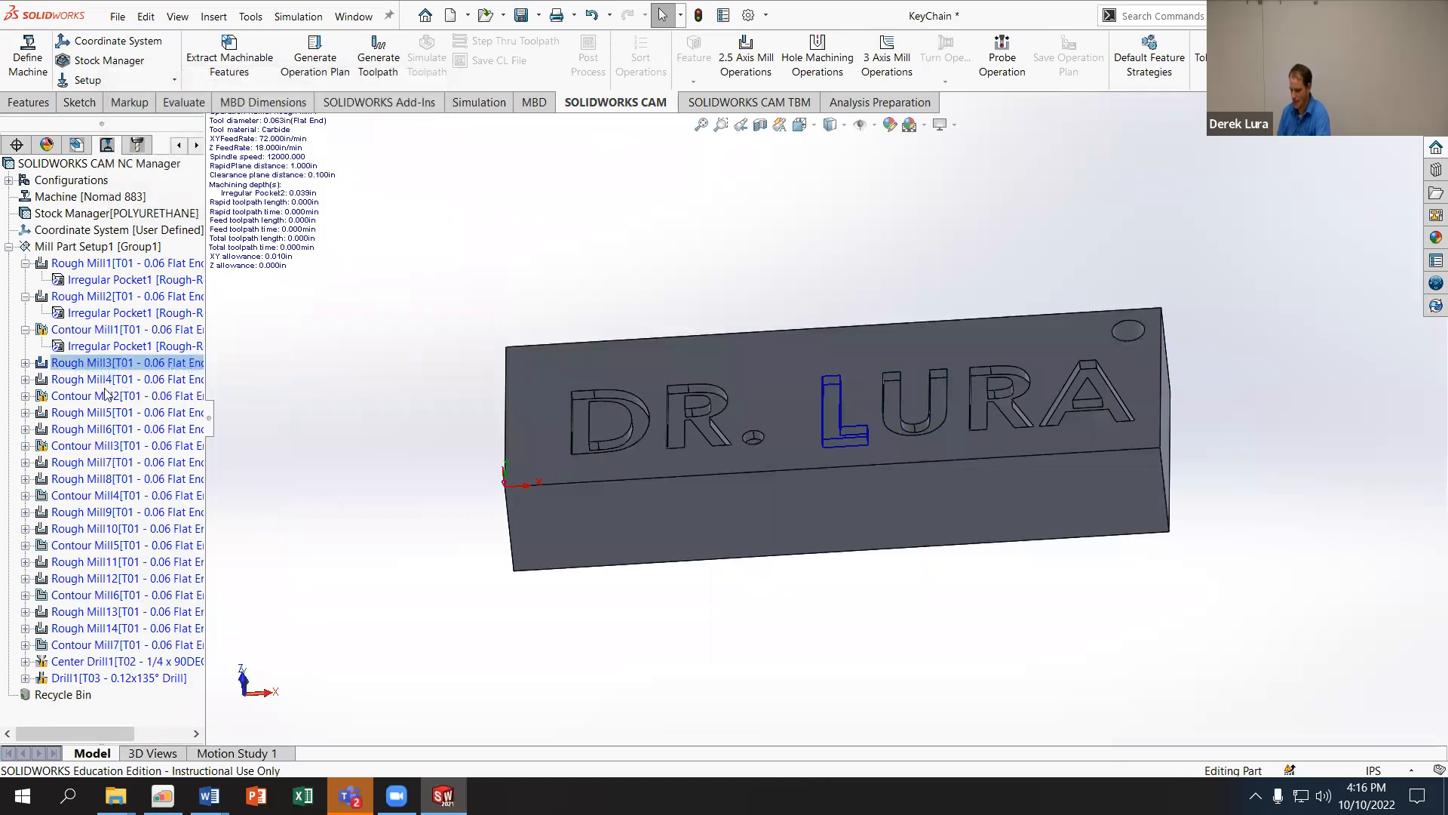
click(25, 363)
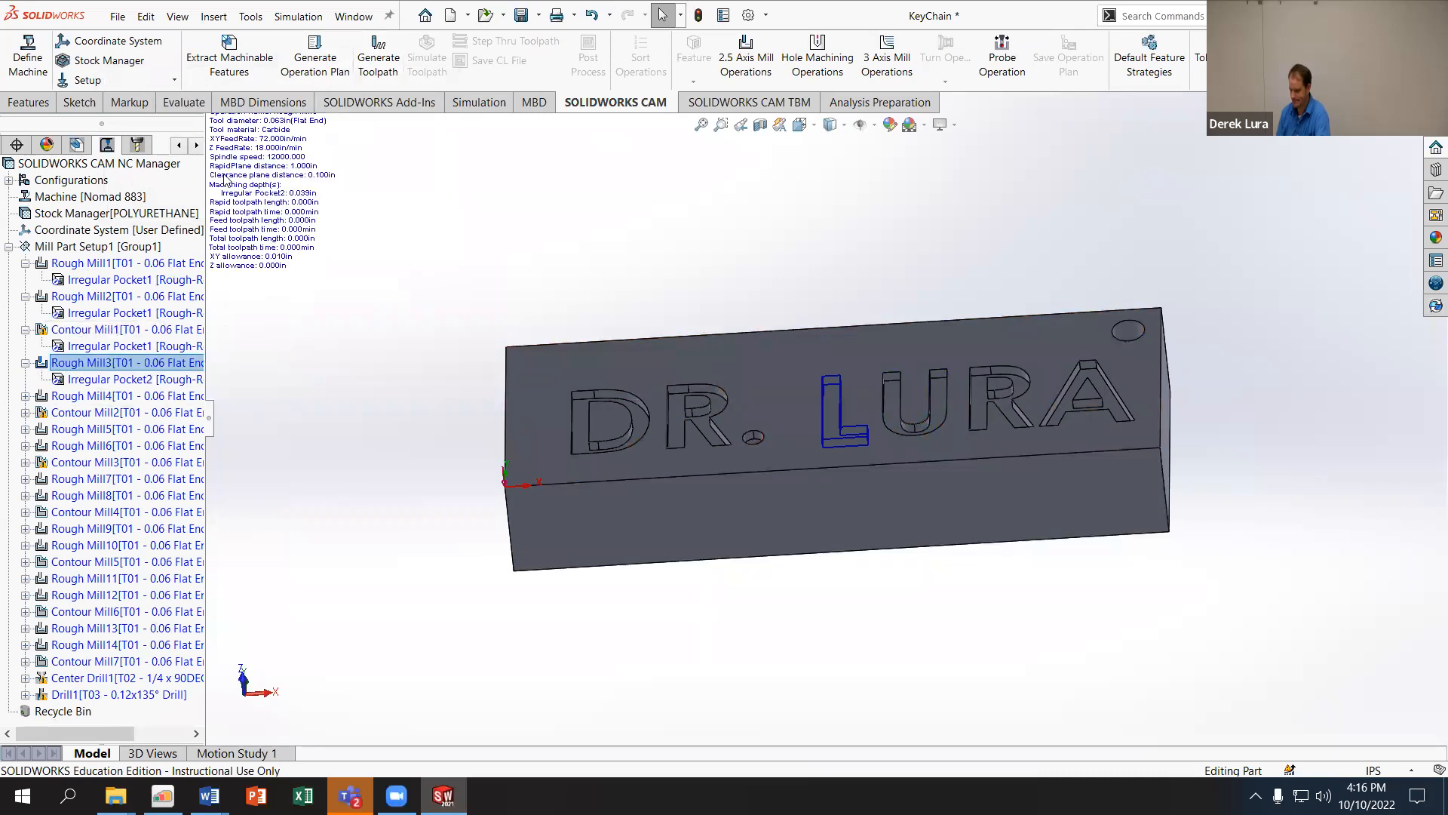
right_click(130, 362)
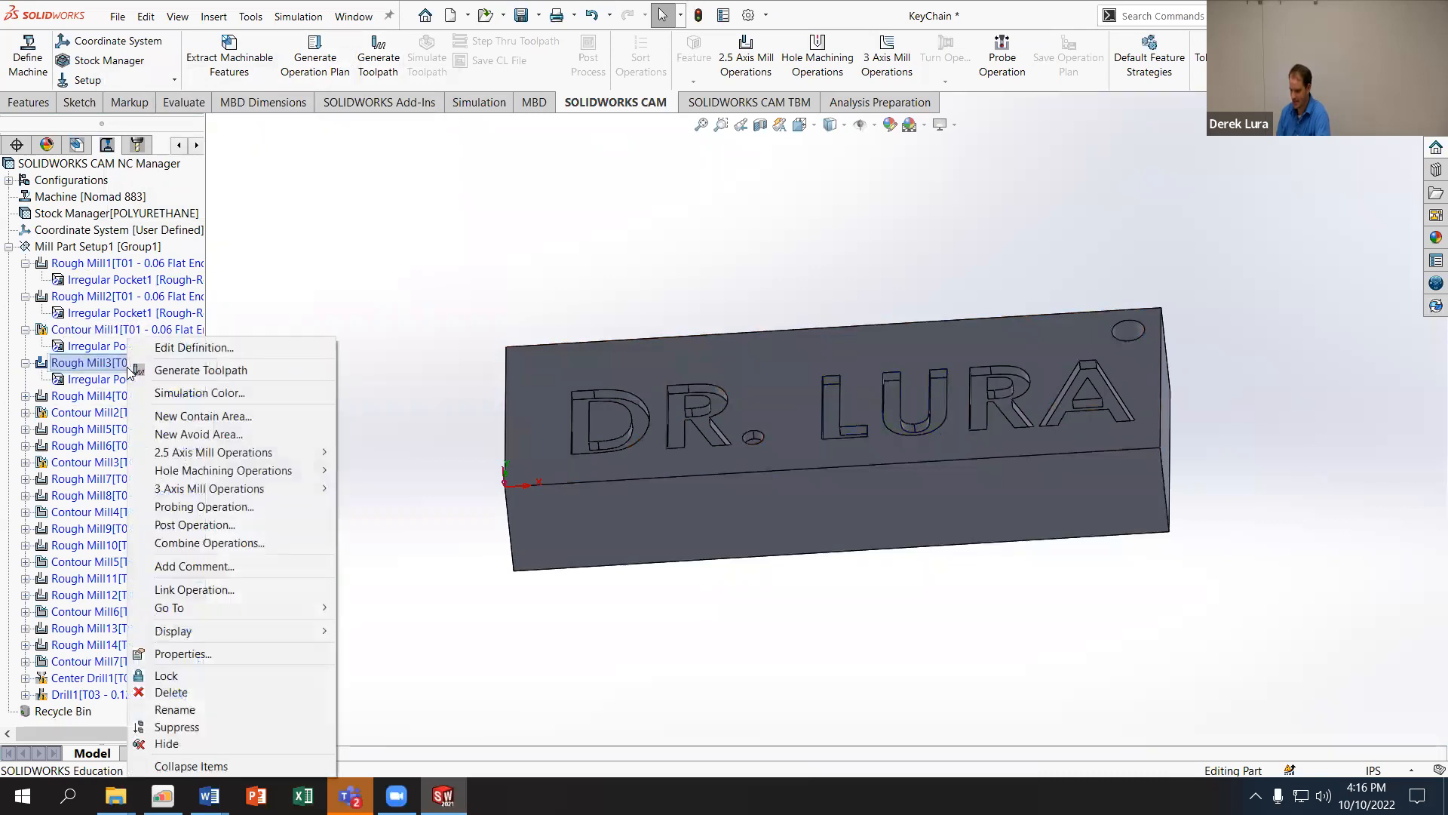
click(180, 371)
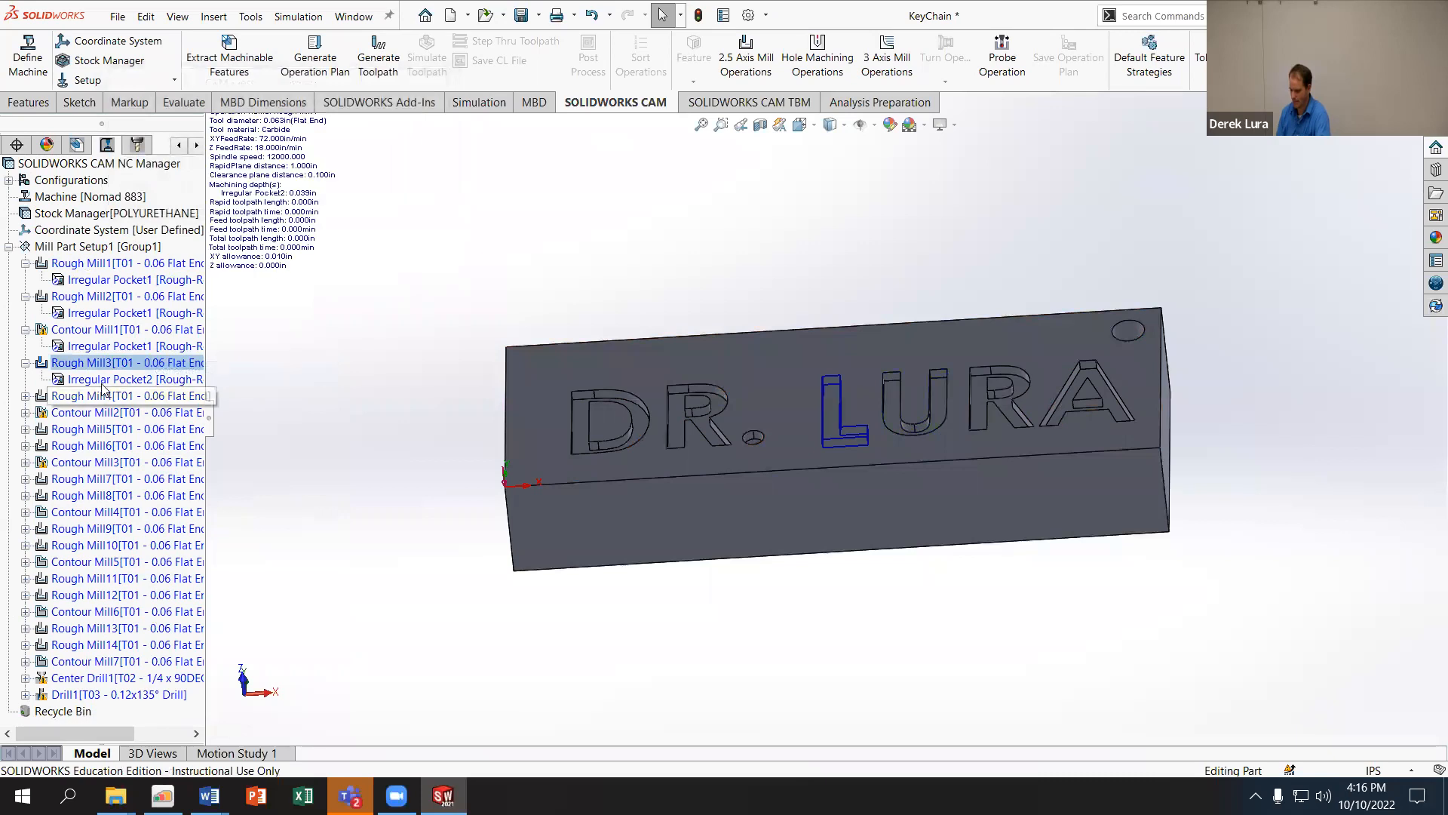
Step: Review the Mini Tool Crib tools, the extracted pocket and hole features, and the operation list for the part
click(136, 145)
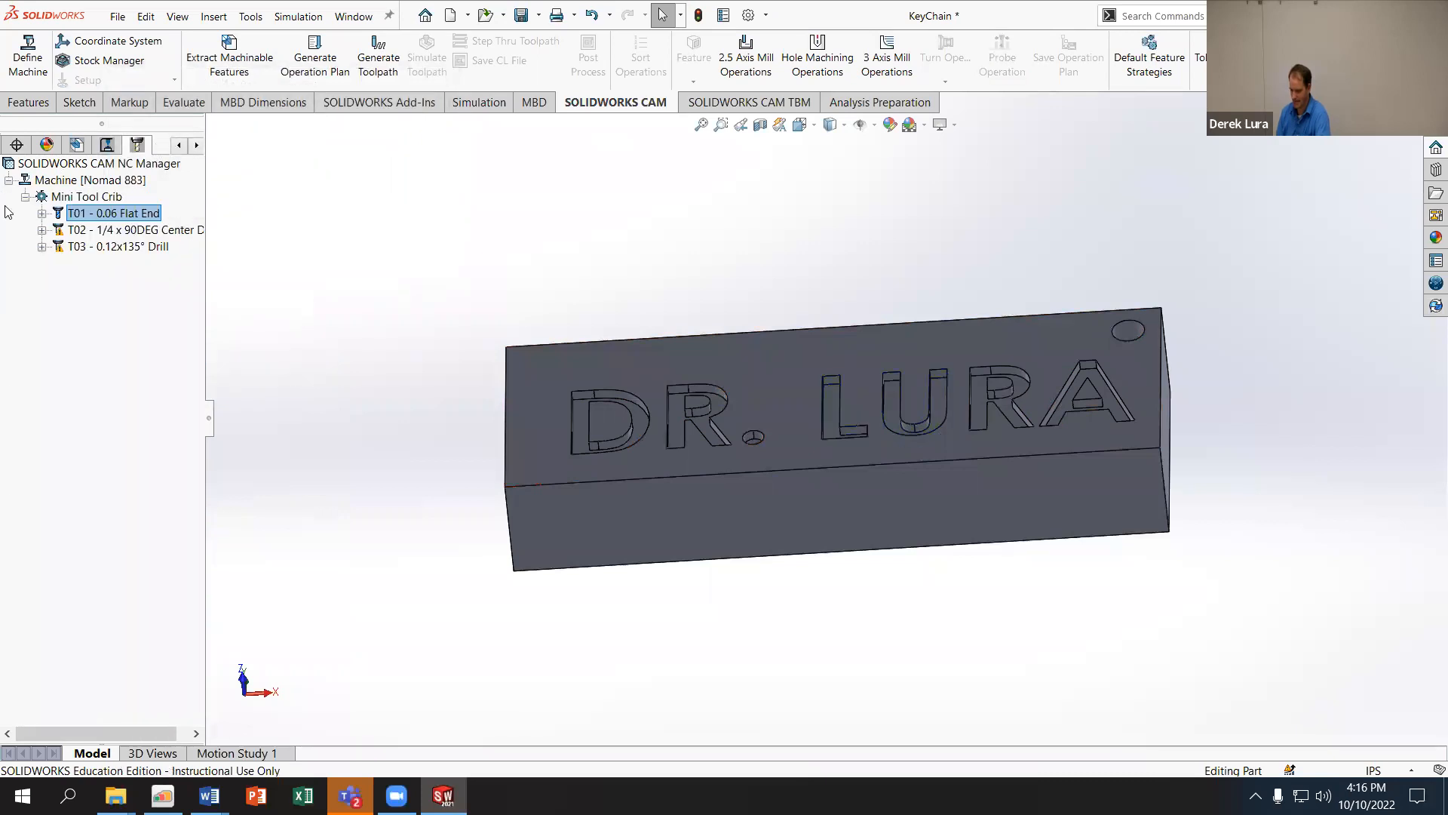
click(76, 147)
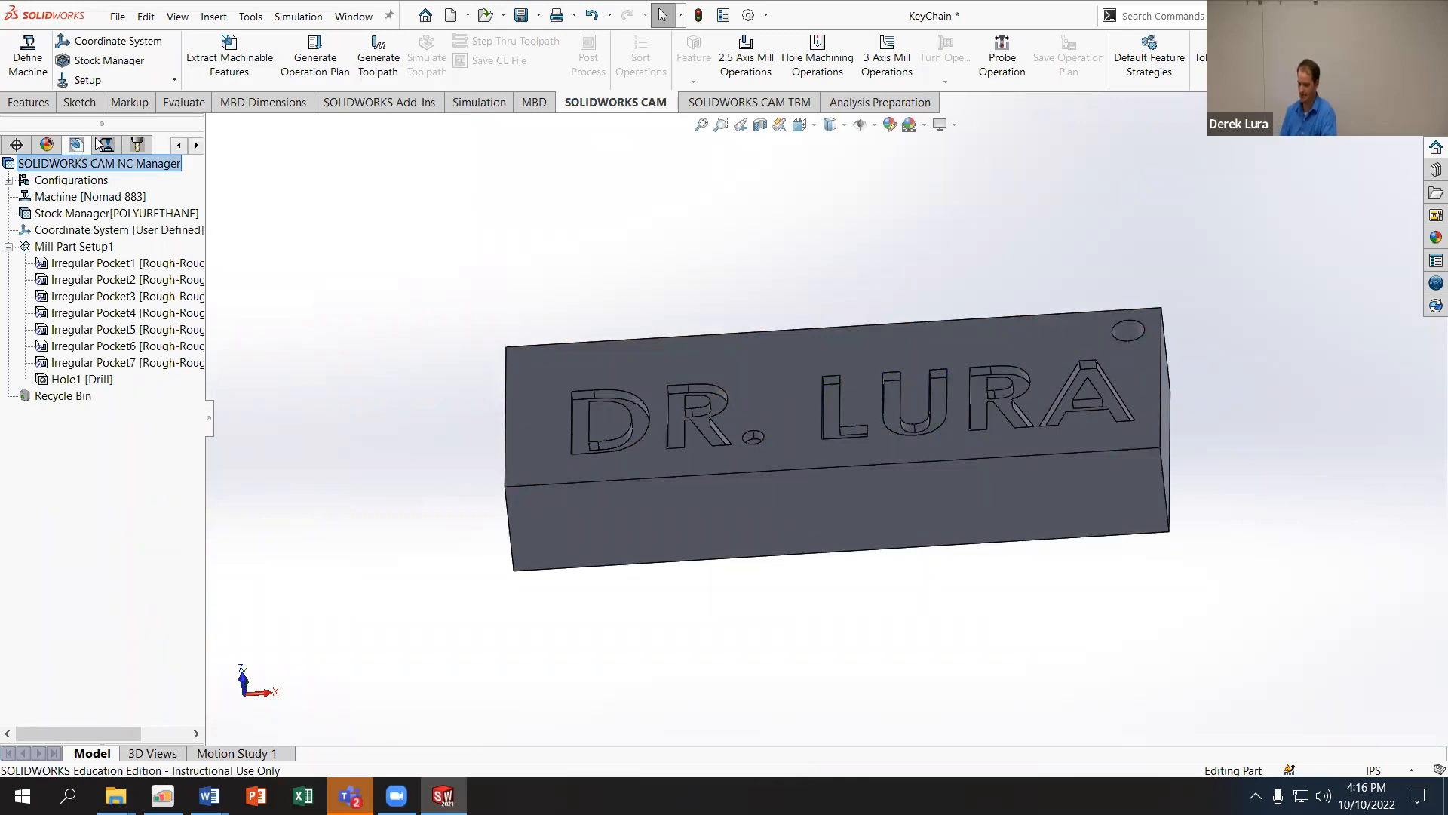
click(105, 146)
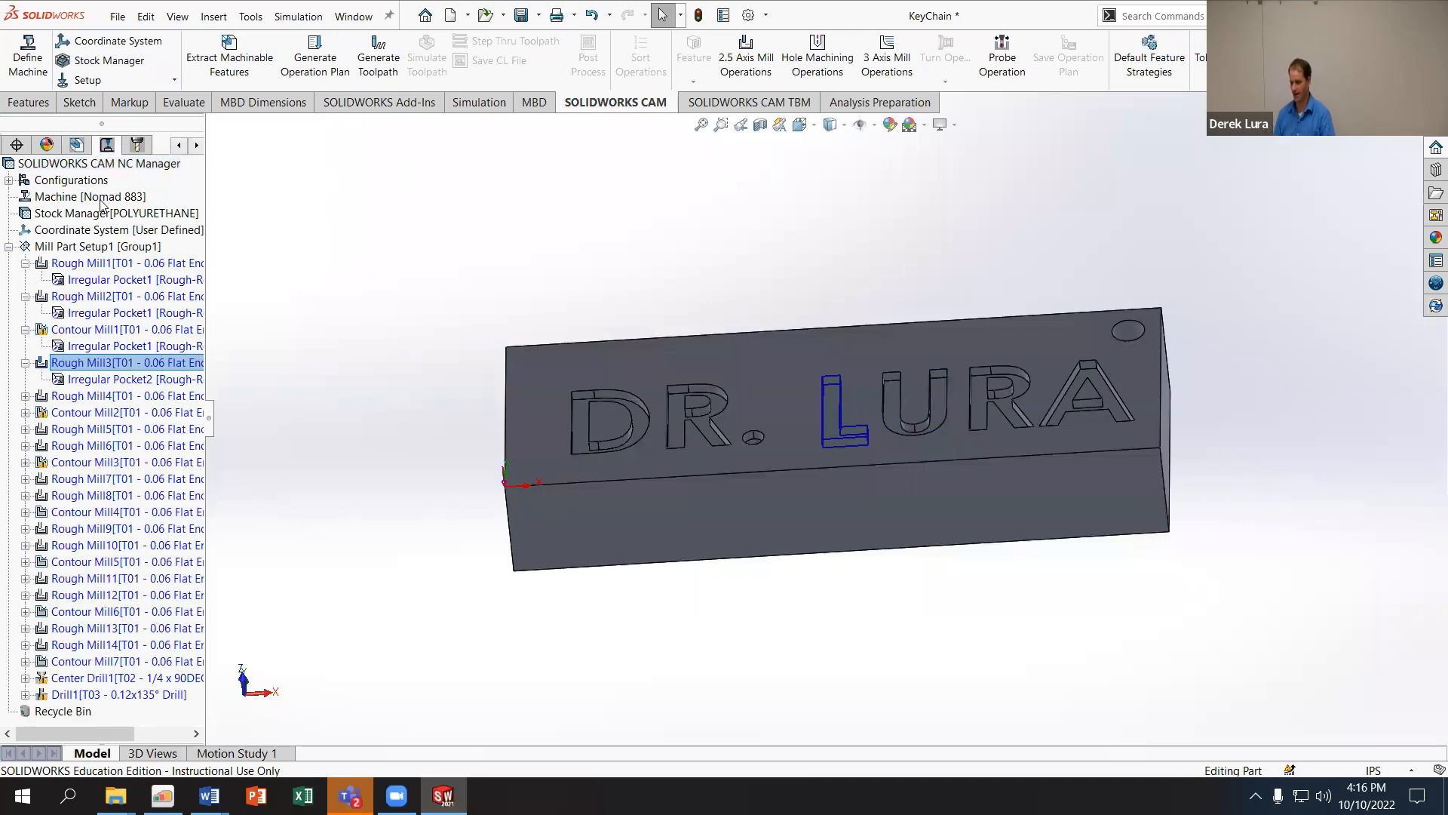
click(136, 144)
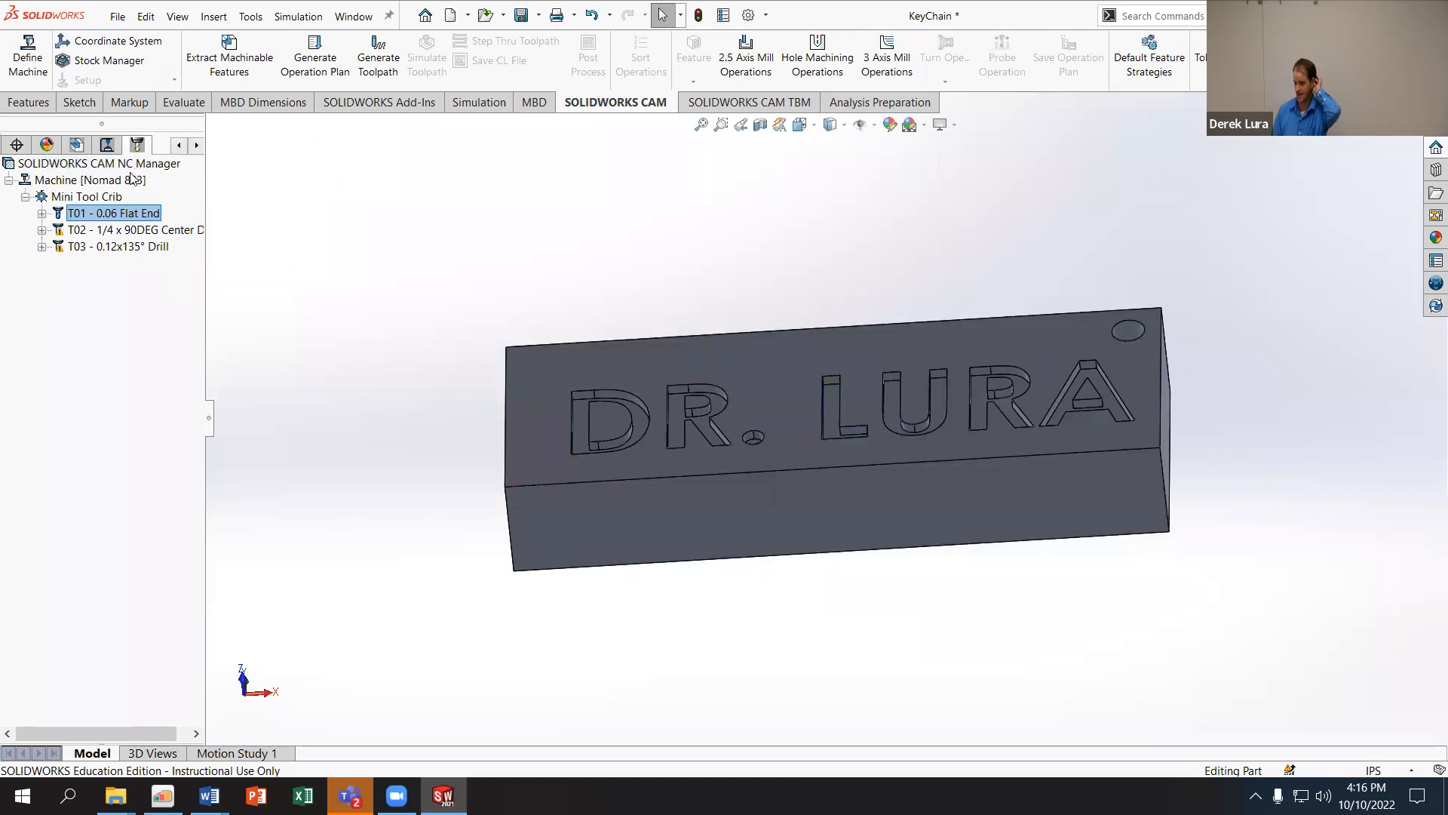
click(106, 144)
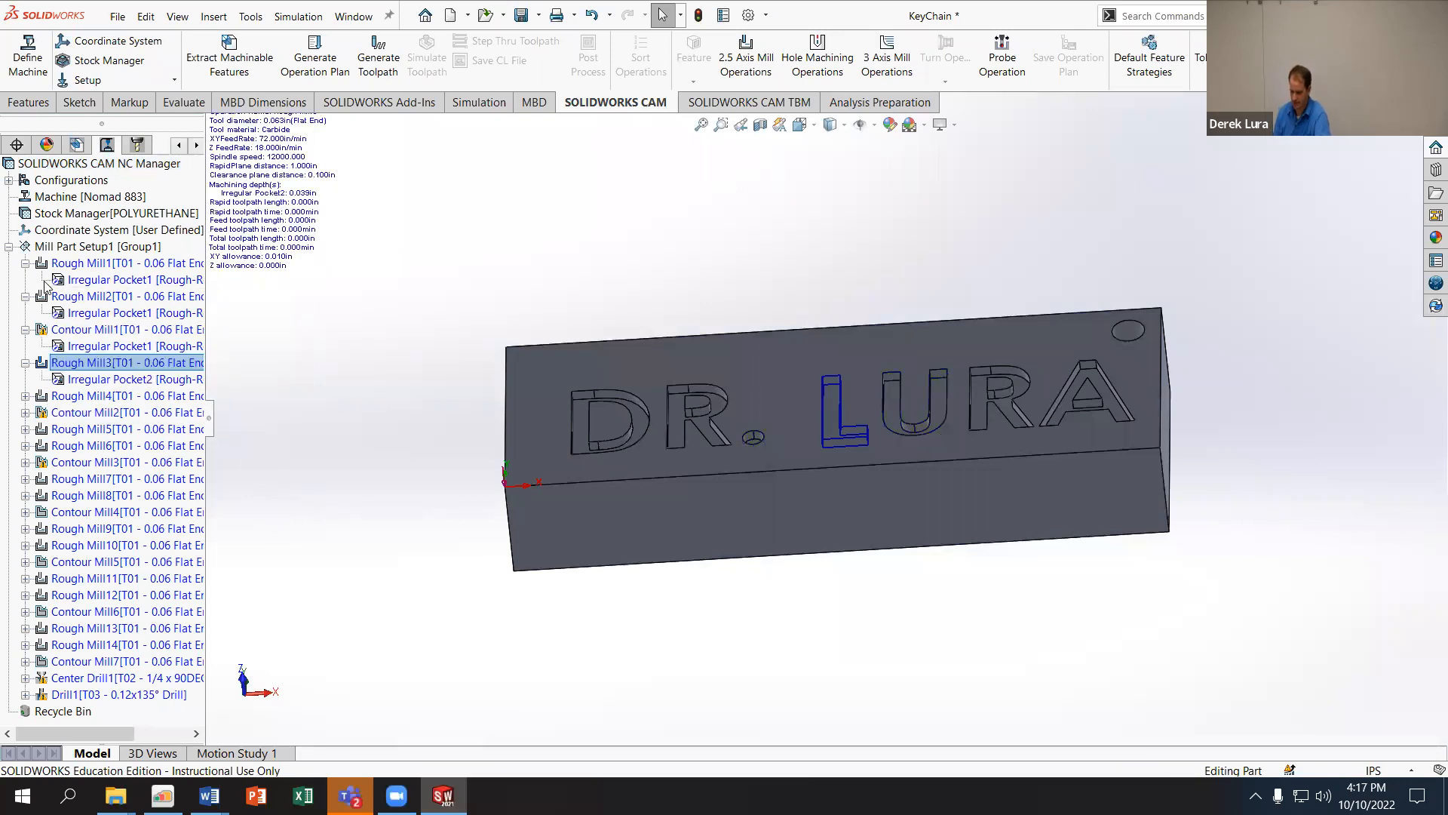
Step: Check the origin options of Mill Part Setup1 and confirm the fixture coordinate system as its origin
double_click(68, 248)
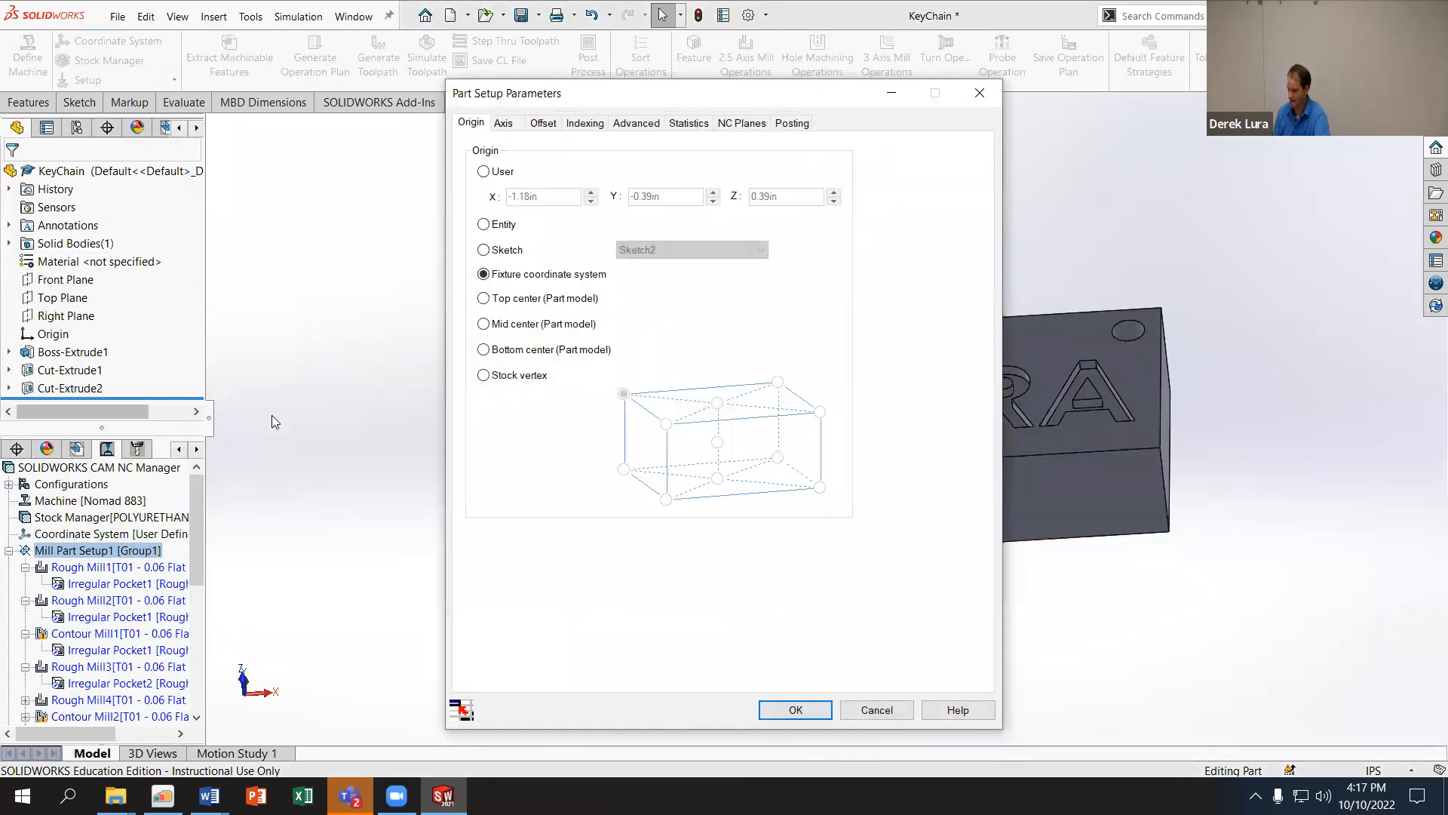
click(484, 350)
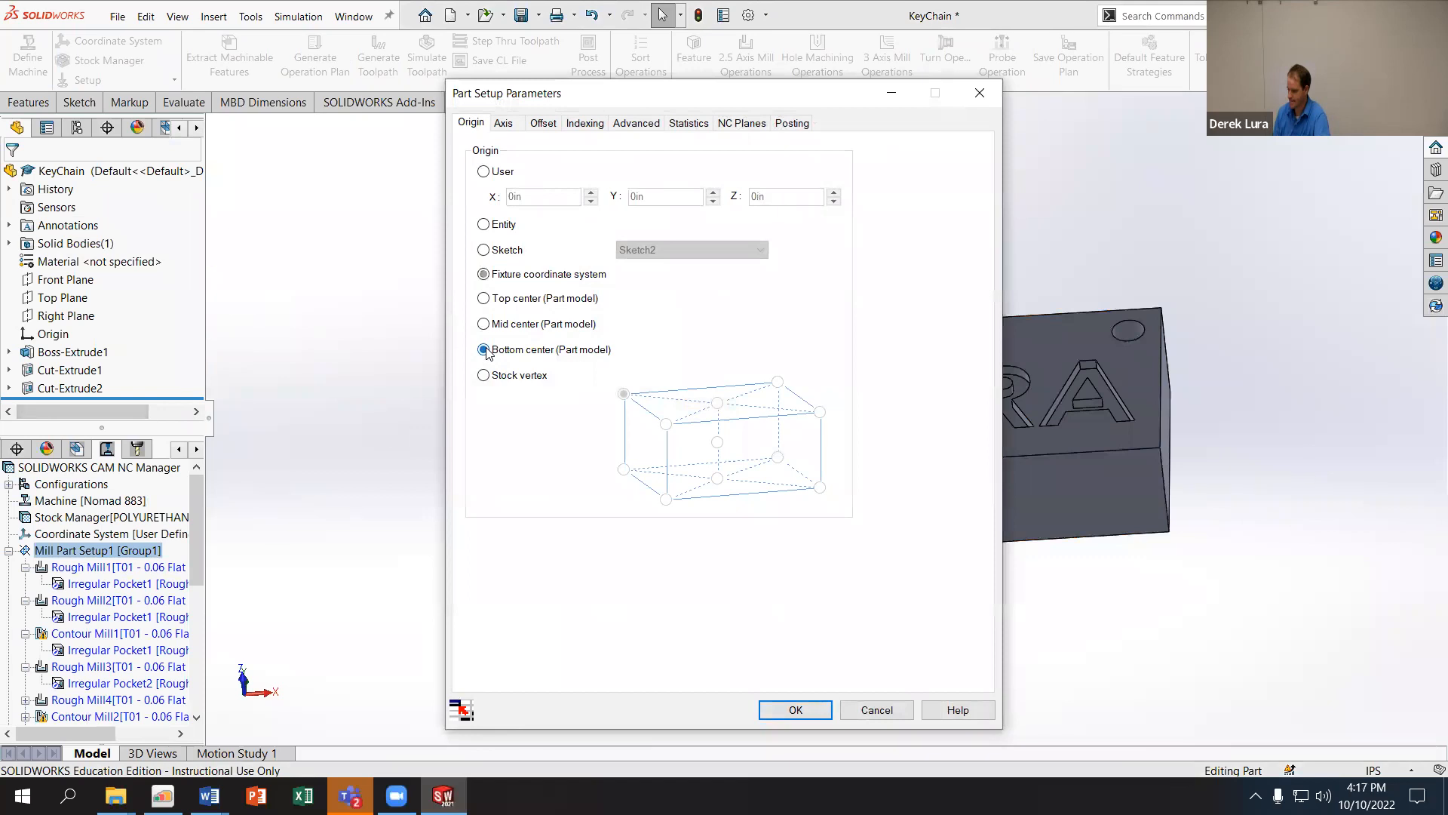
click(483, 274)
click(808, 712)
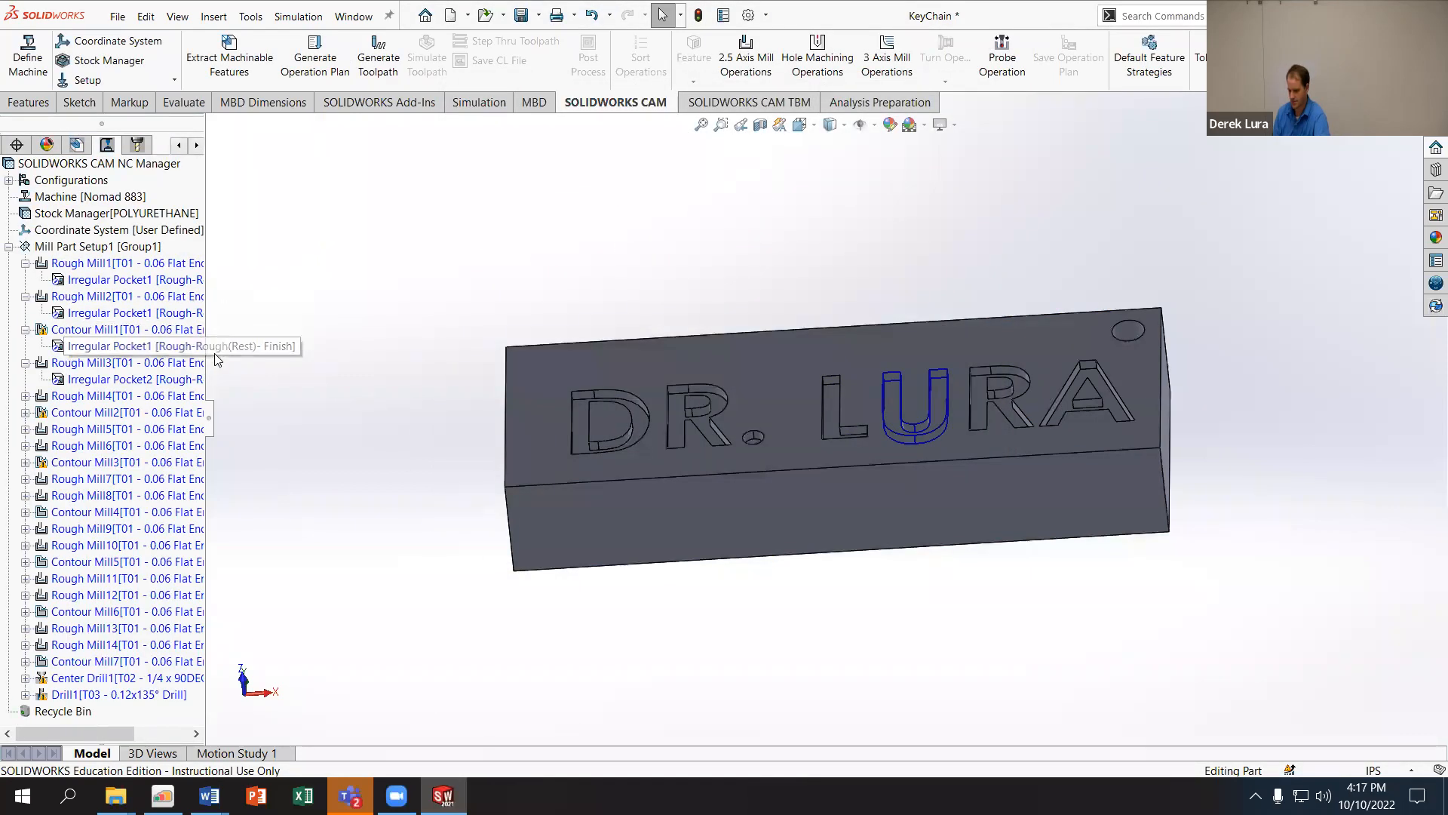
Step: Generate the toolpaths for all operations of Mill Part Setup1
click(388, 68)
click(703, 443)
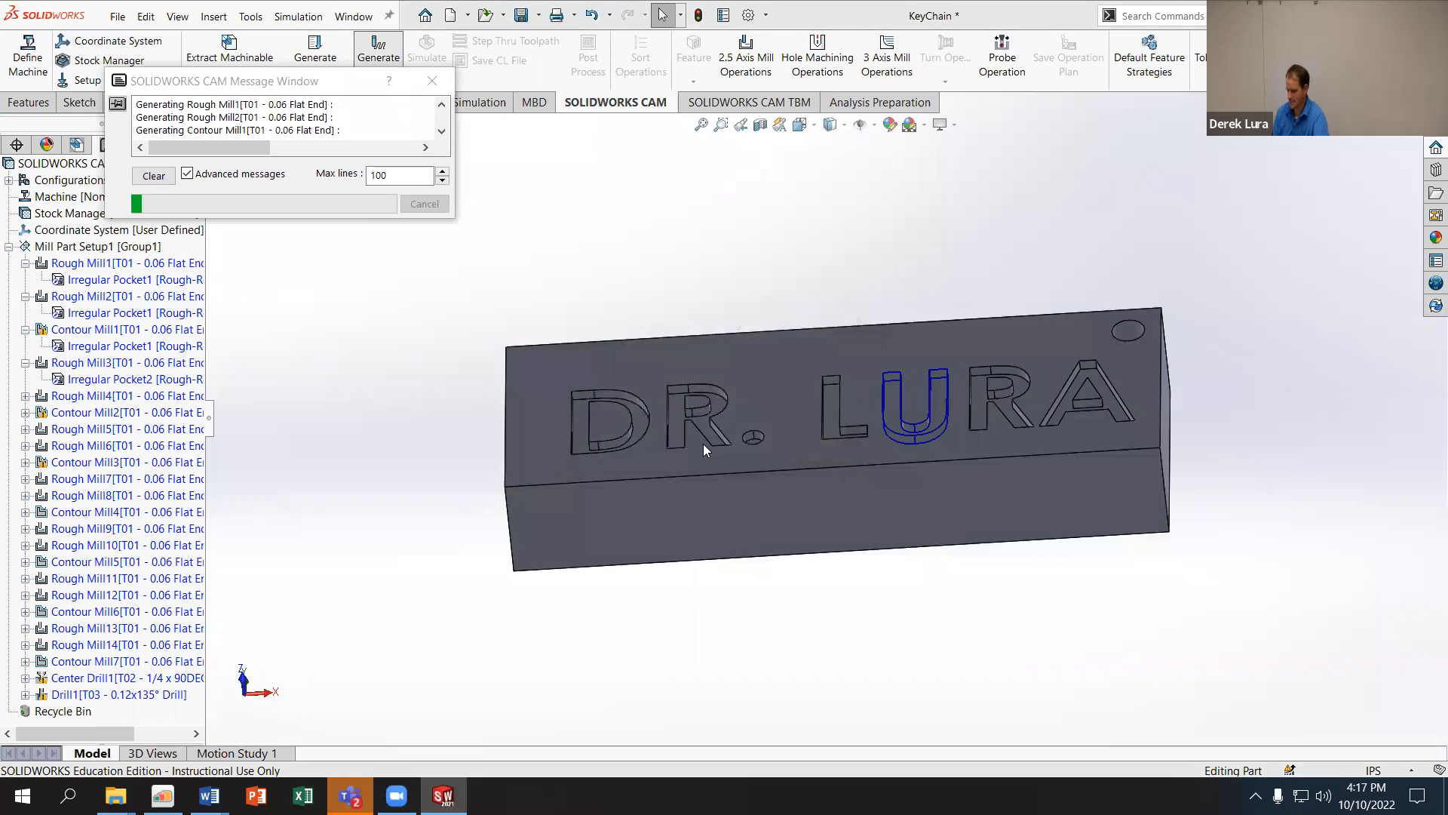
click(703, 443)
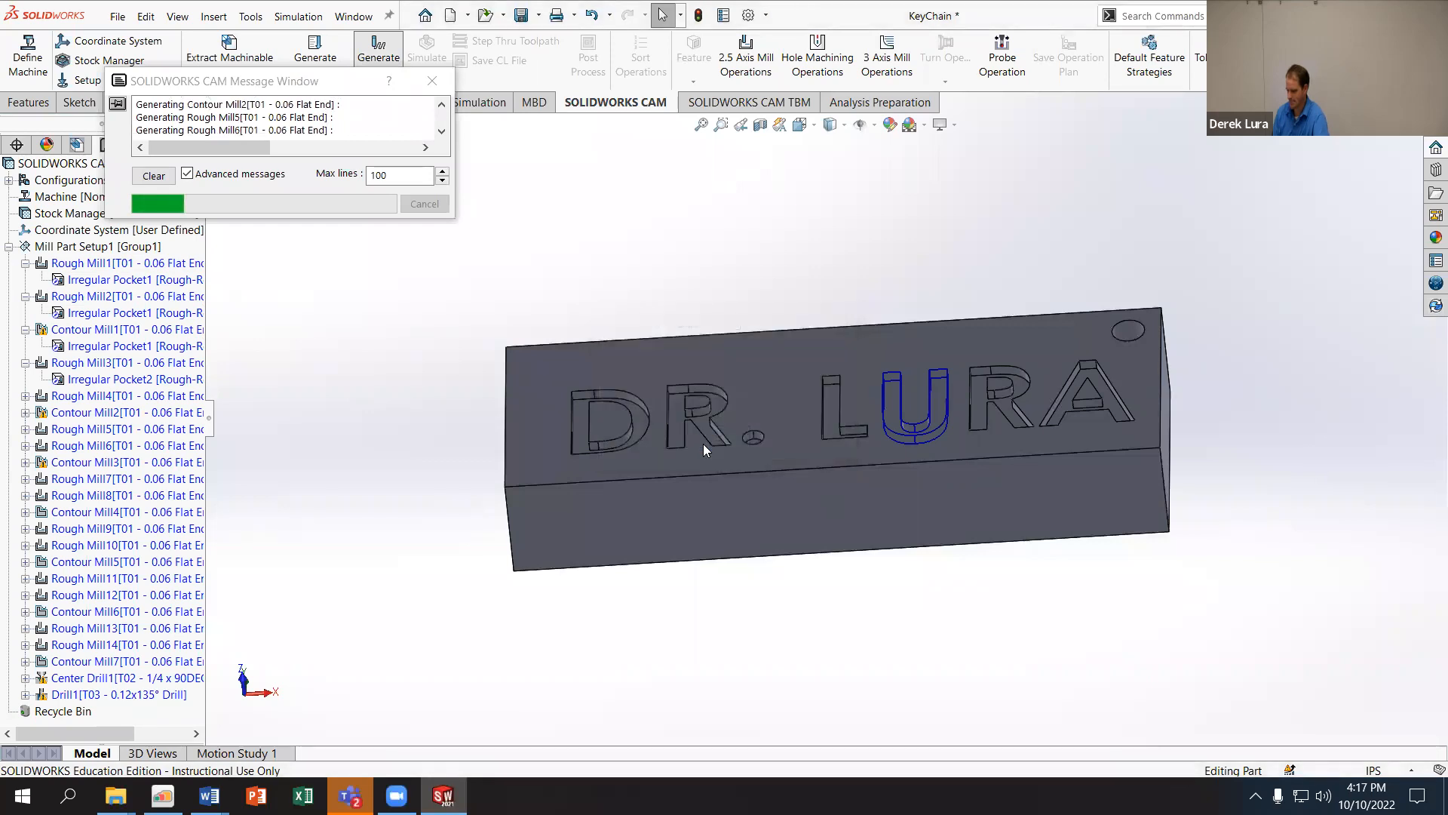
click(703, 444)
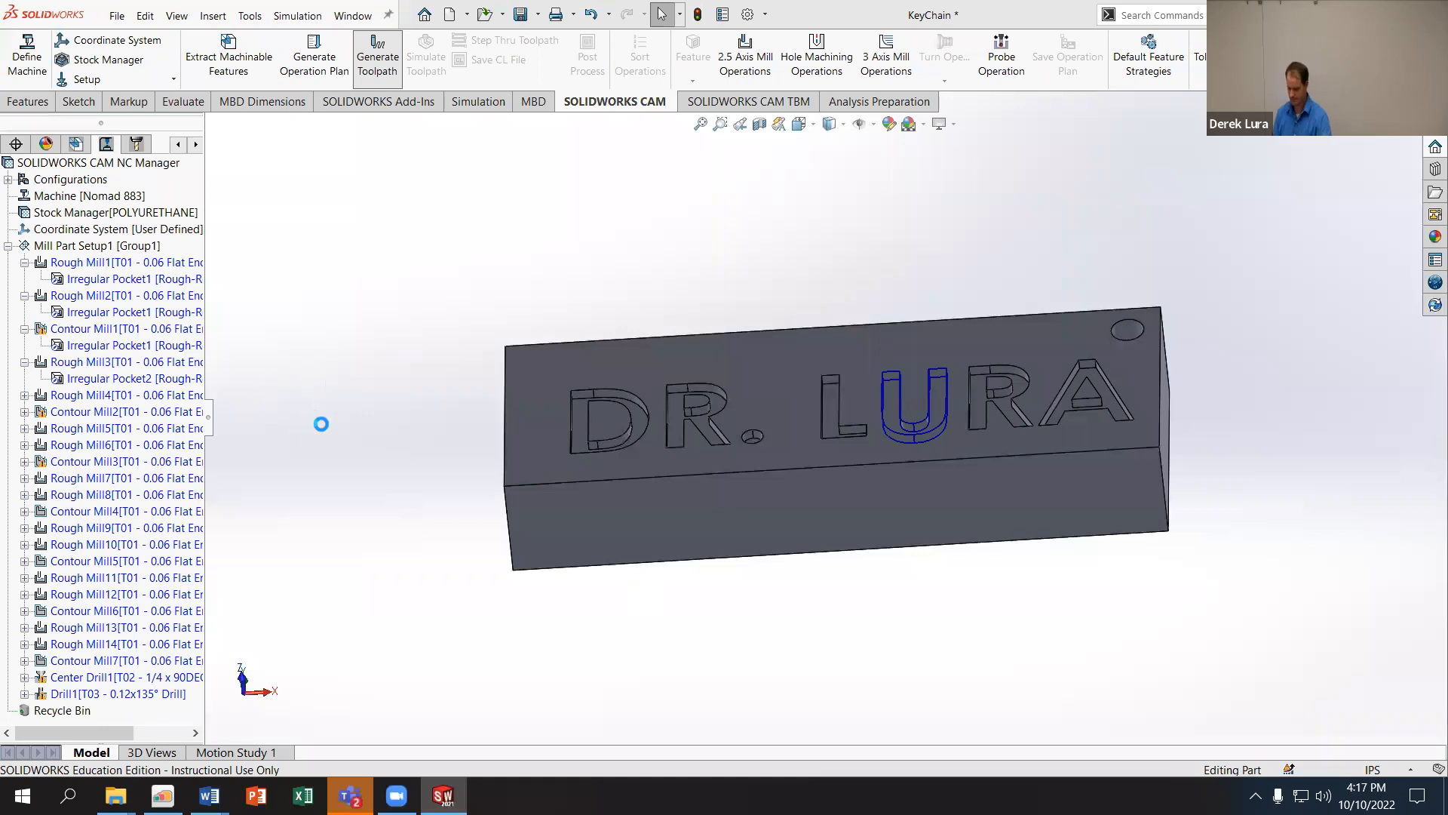
Step: Switch to Chrome, open the second lecture video on the Week 08 course page, skip to about 3:30 and pause it
mouse_move(351, 796)
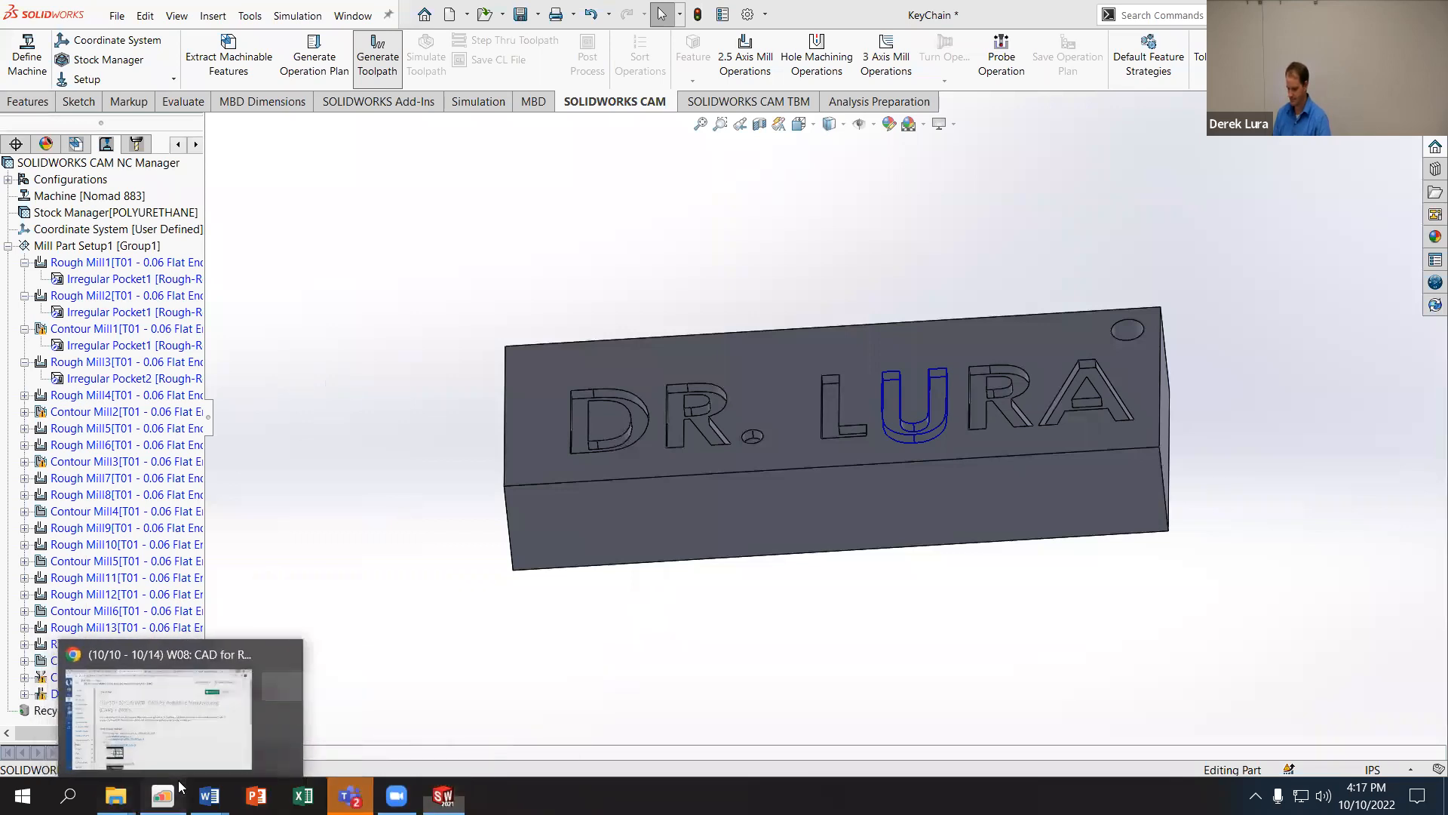
click(189, 660)
scroll(879, 680, down, 4)
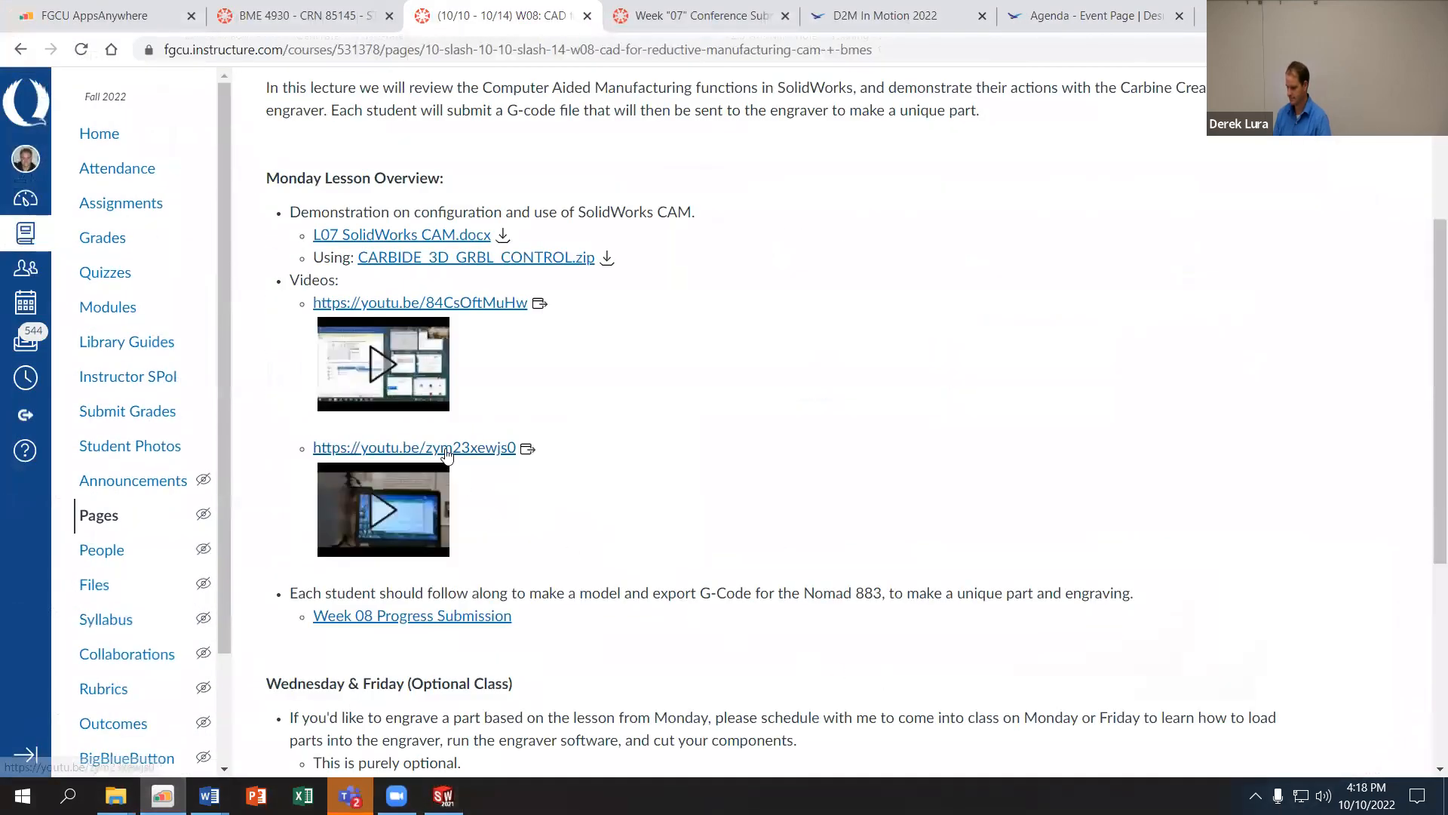
right_click(445, 453)
click(464, 462)
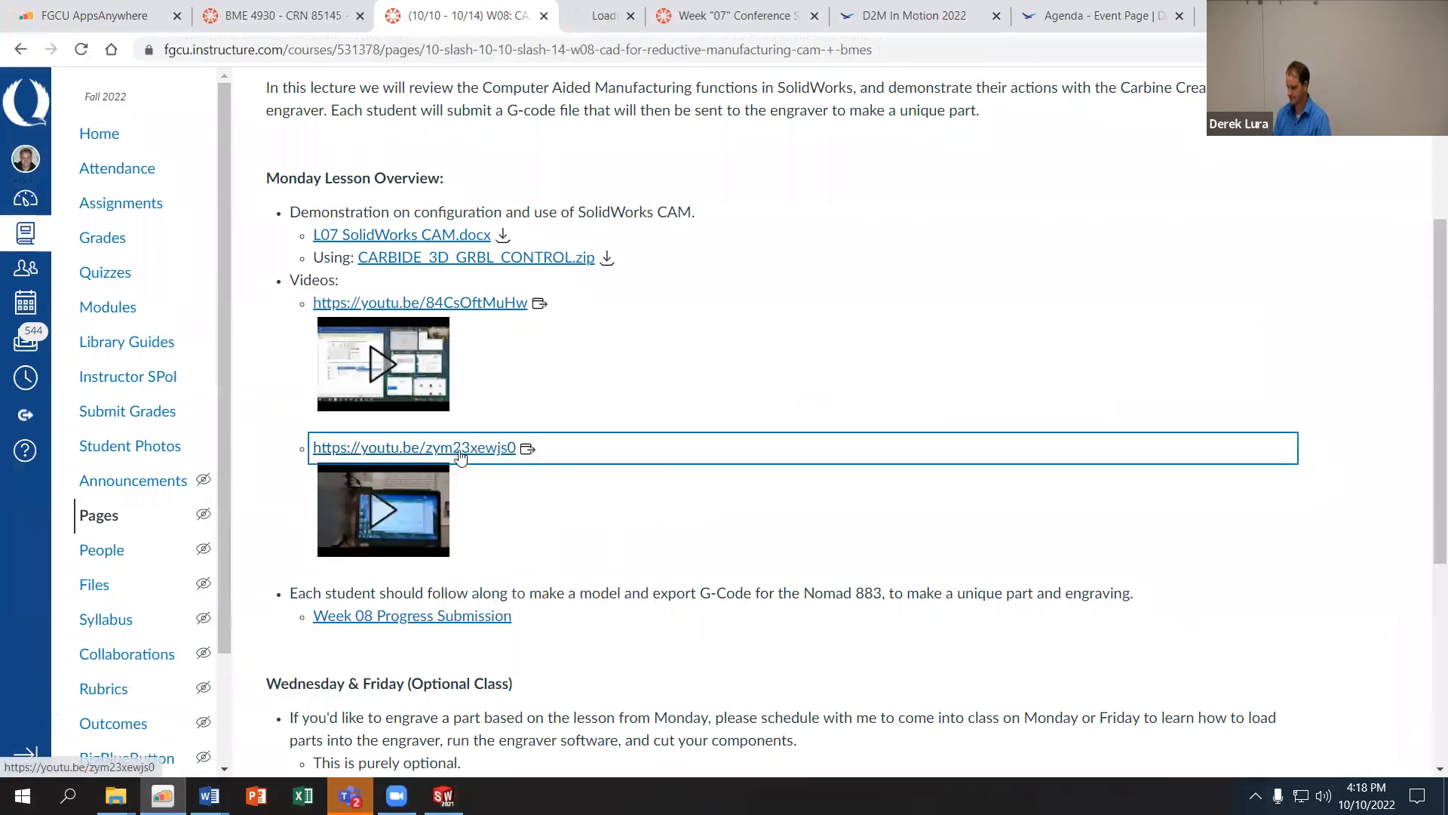
click(574, 19)
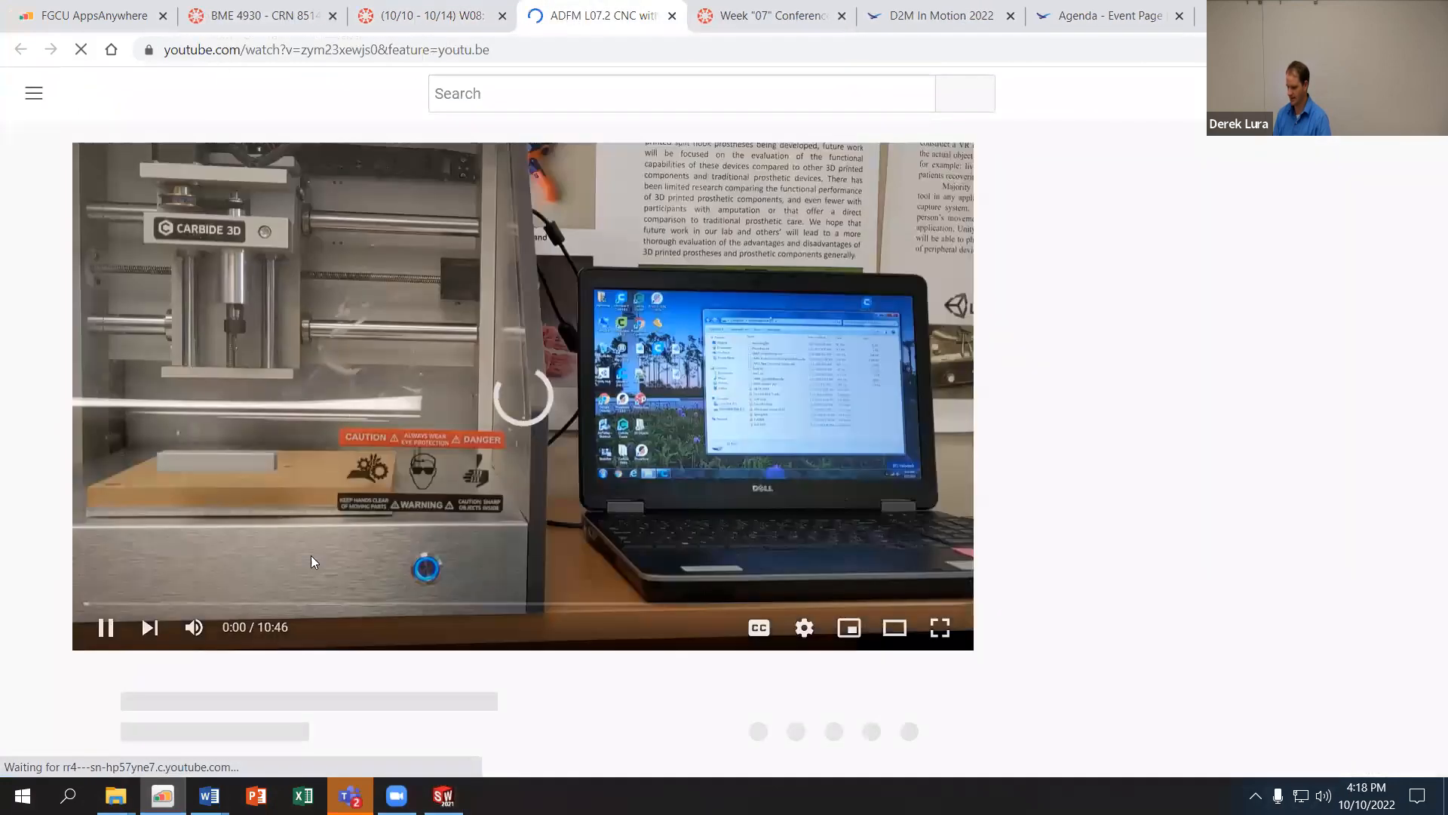
click(347, 604)
click(104, 628)
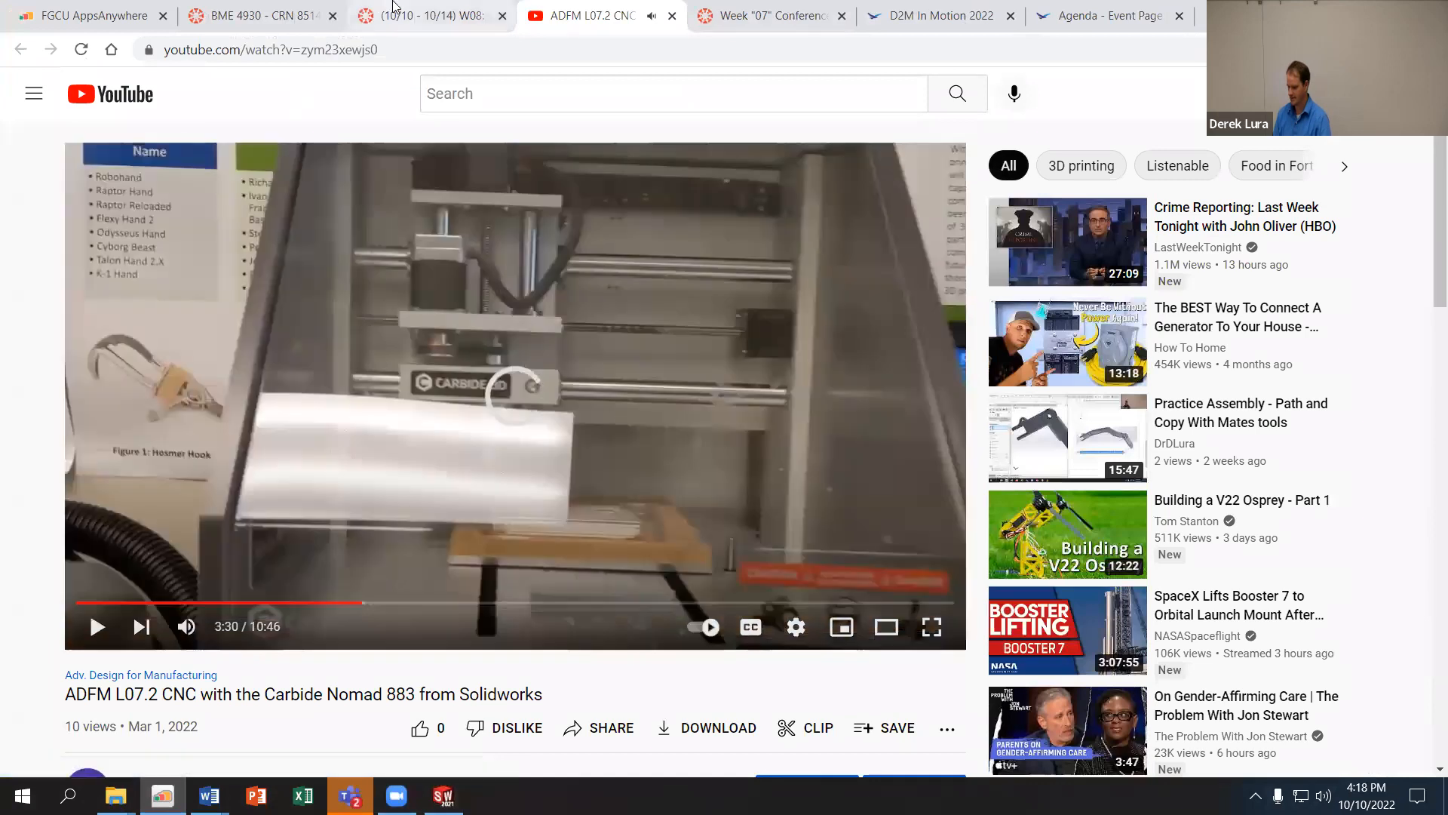
Step: Return to the course page, open the first lecture video and skip to about 22:39
click(398, 10)
click(392, 303)
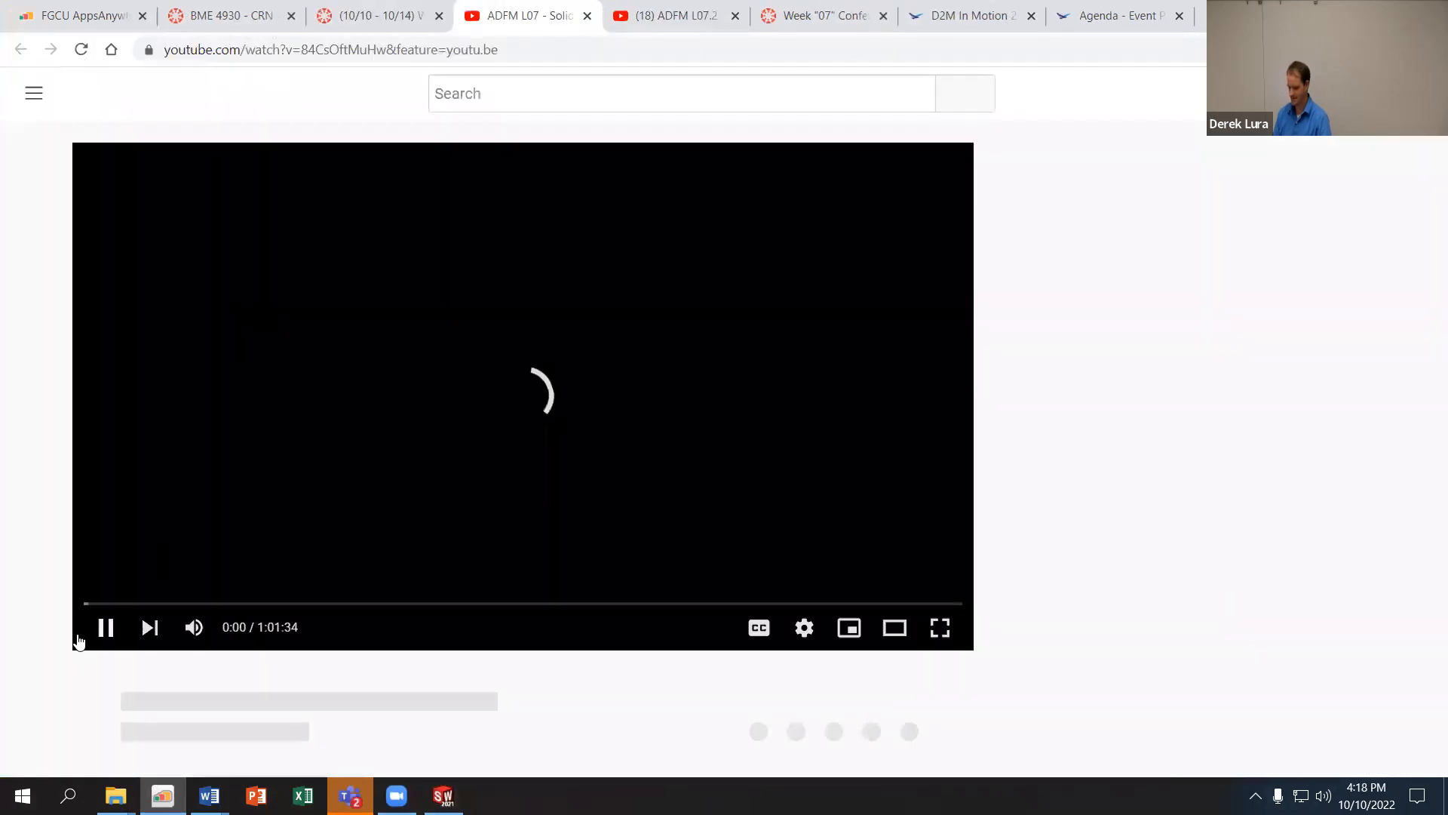
click(407, 603)
click(98, 627)
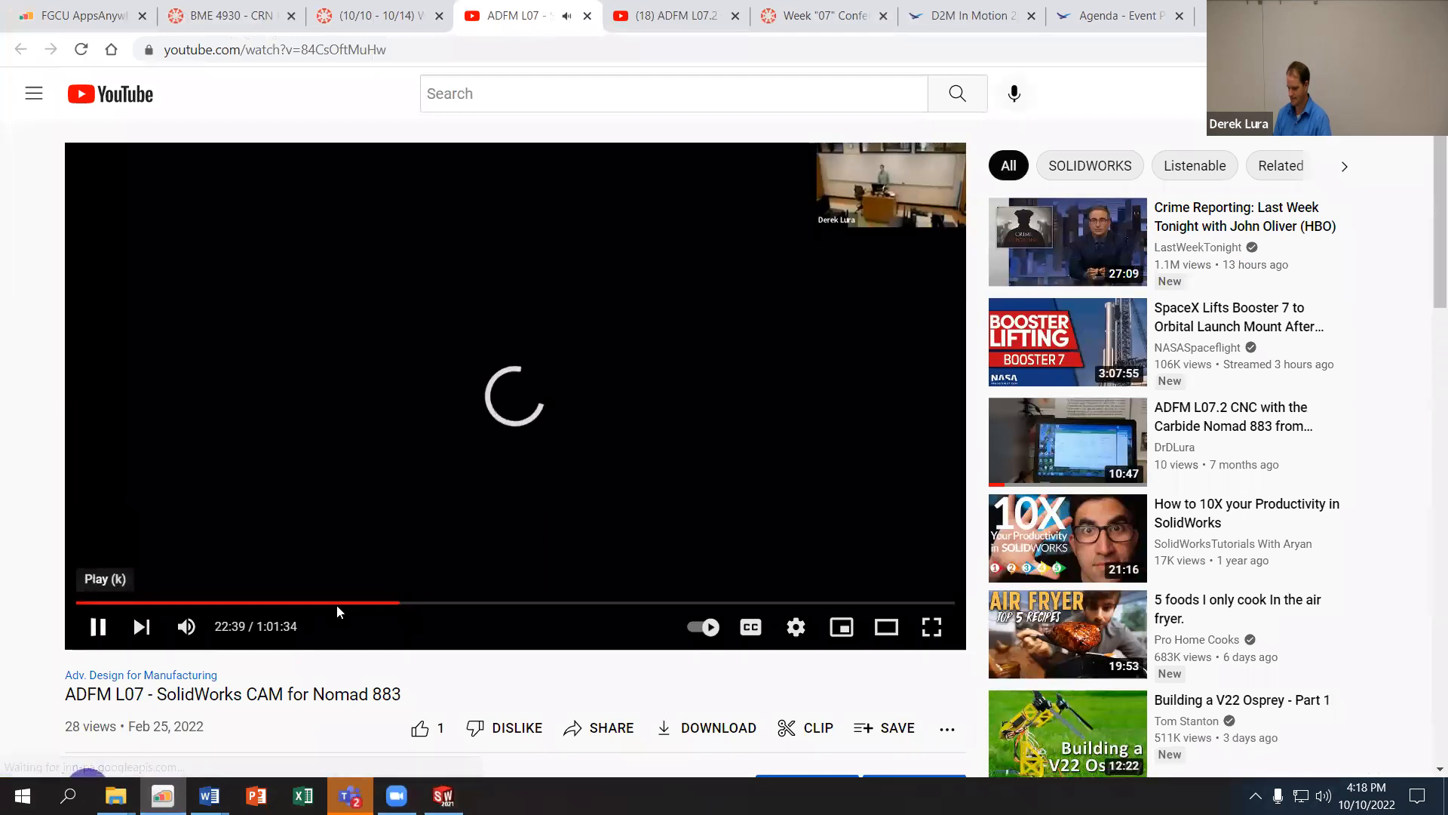
Step: Skim forward through the SolidWorks CAM for Nomad 883 video to about 54:39
click(535, 604)
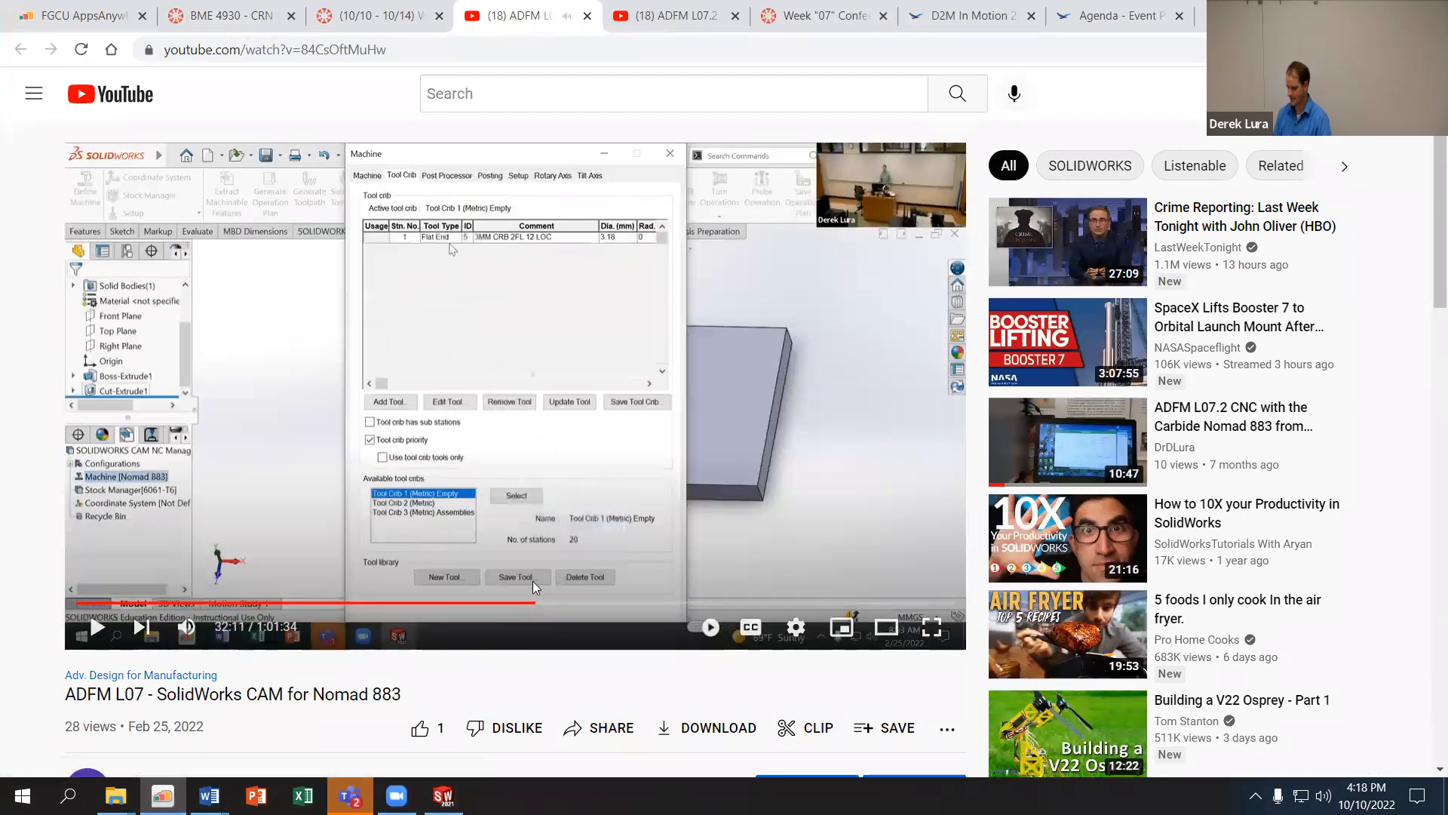
click(647, 605)
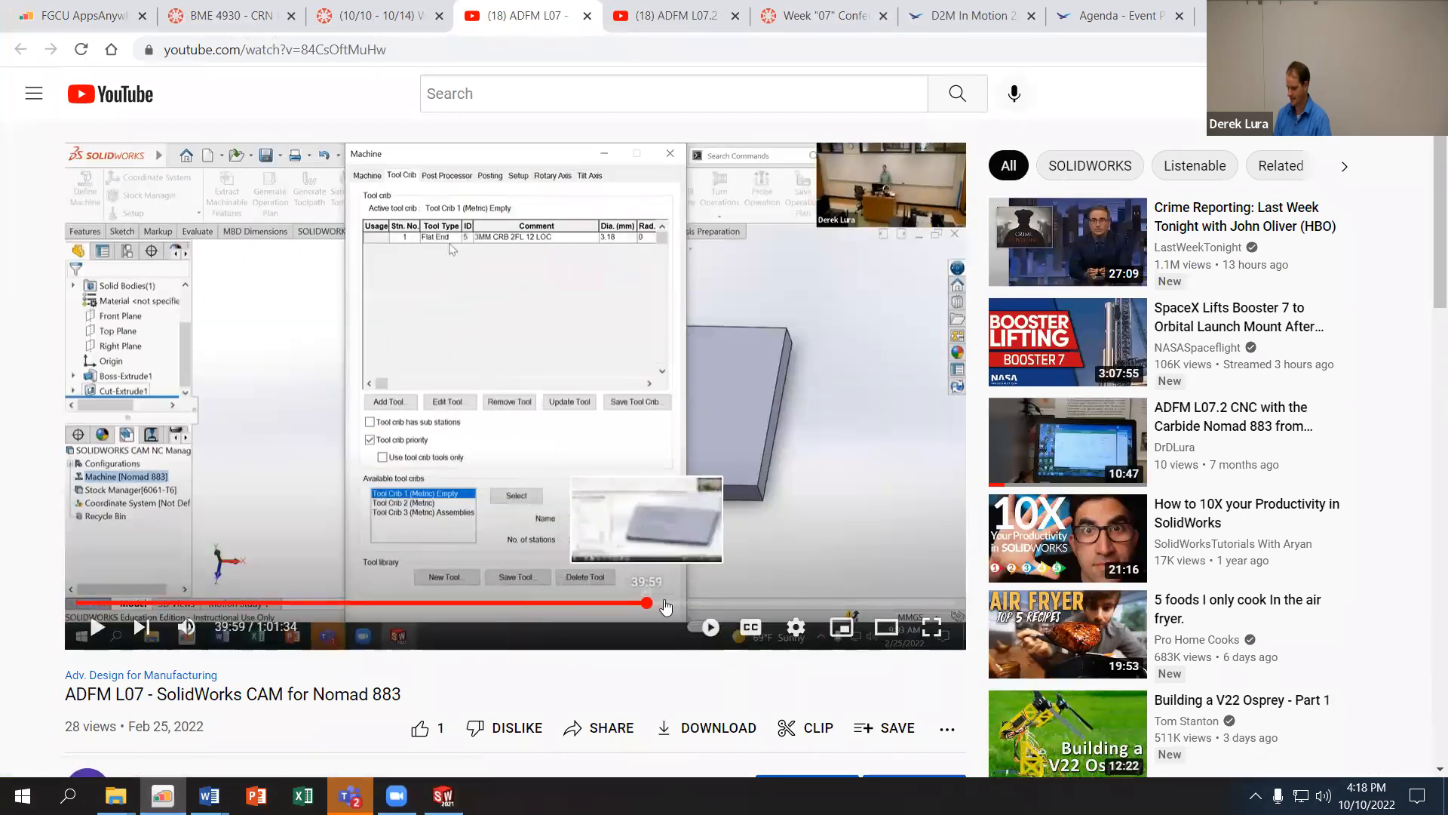
click(739, 603)
click(807, 604)
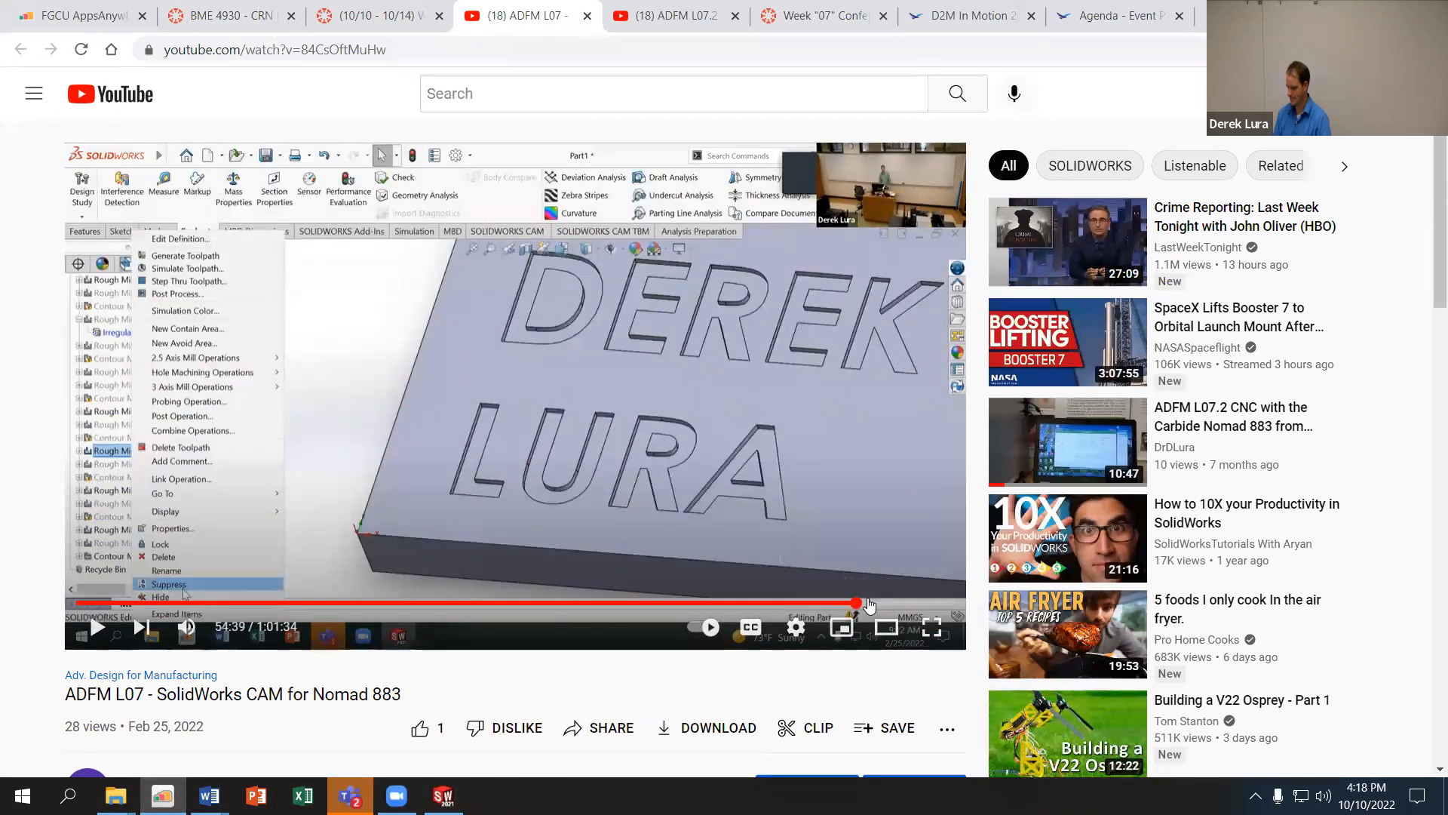
click(856, 603)
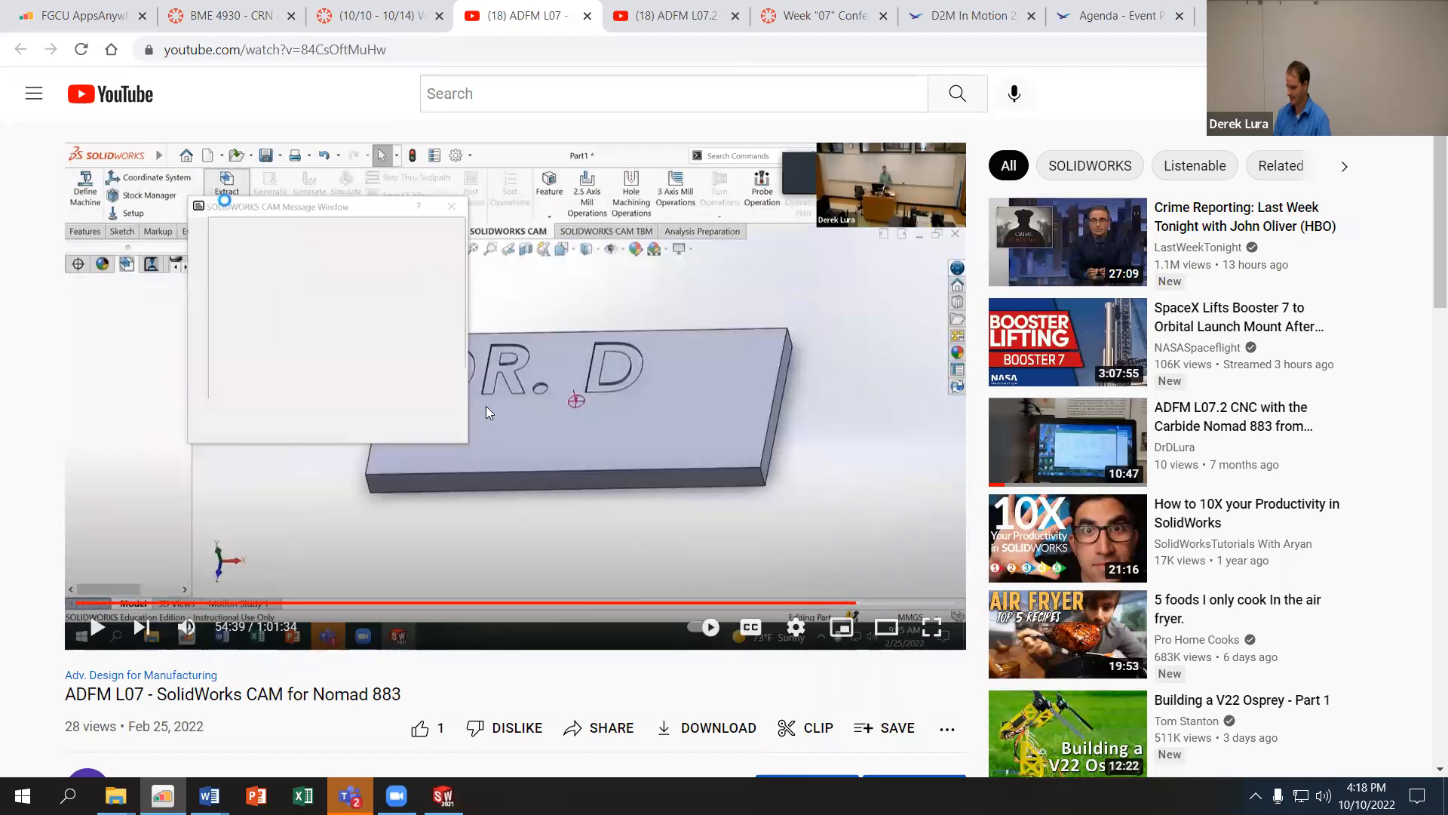
Step: Watch how the video generates the operation plan and simulates the toolpaths between about 54:39 and 56:57, pausing as needed
click(98, 626)
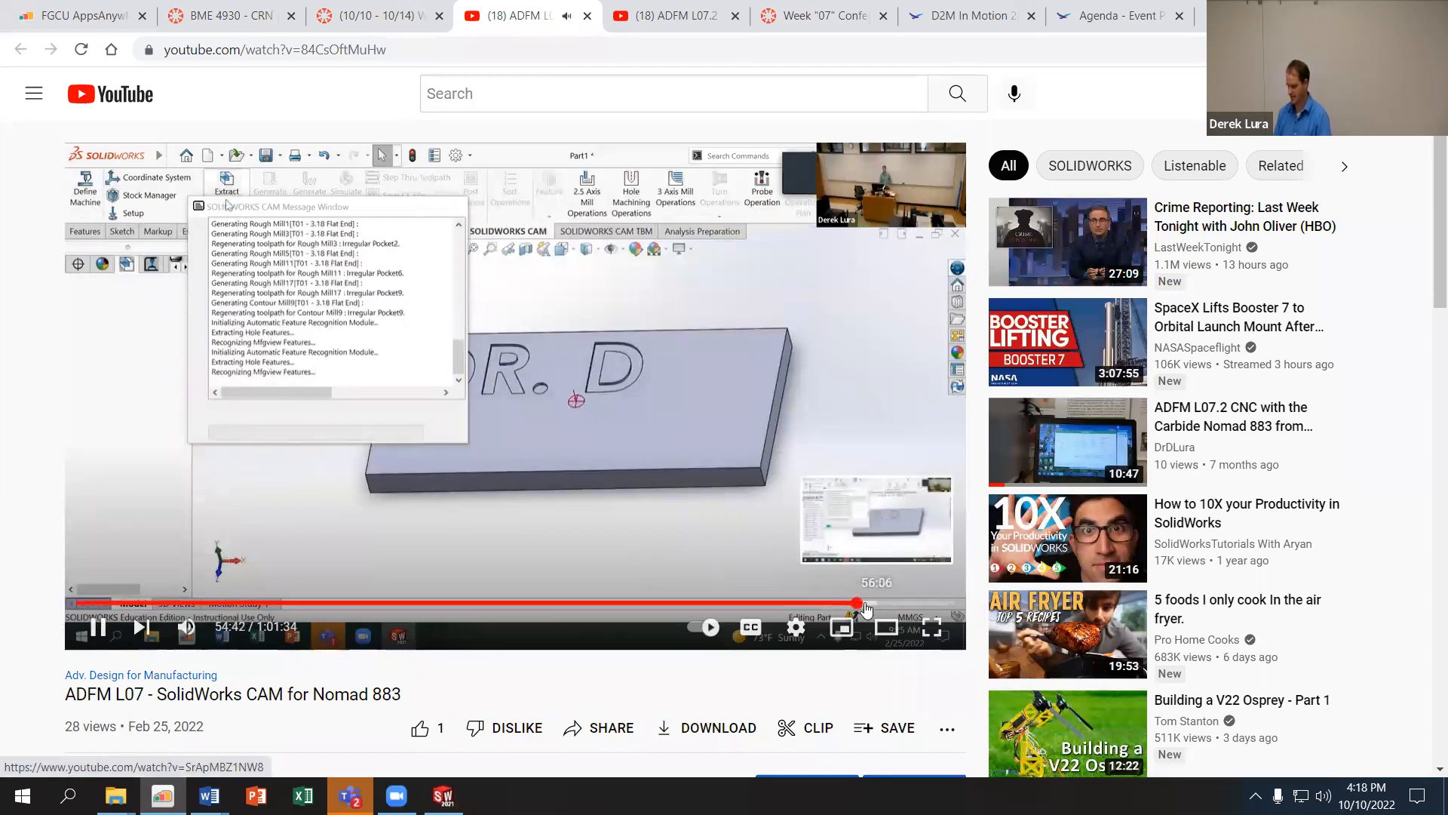
click(884, 604)
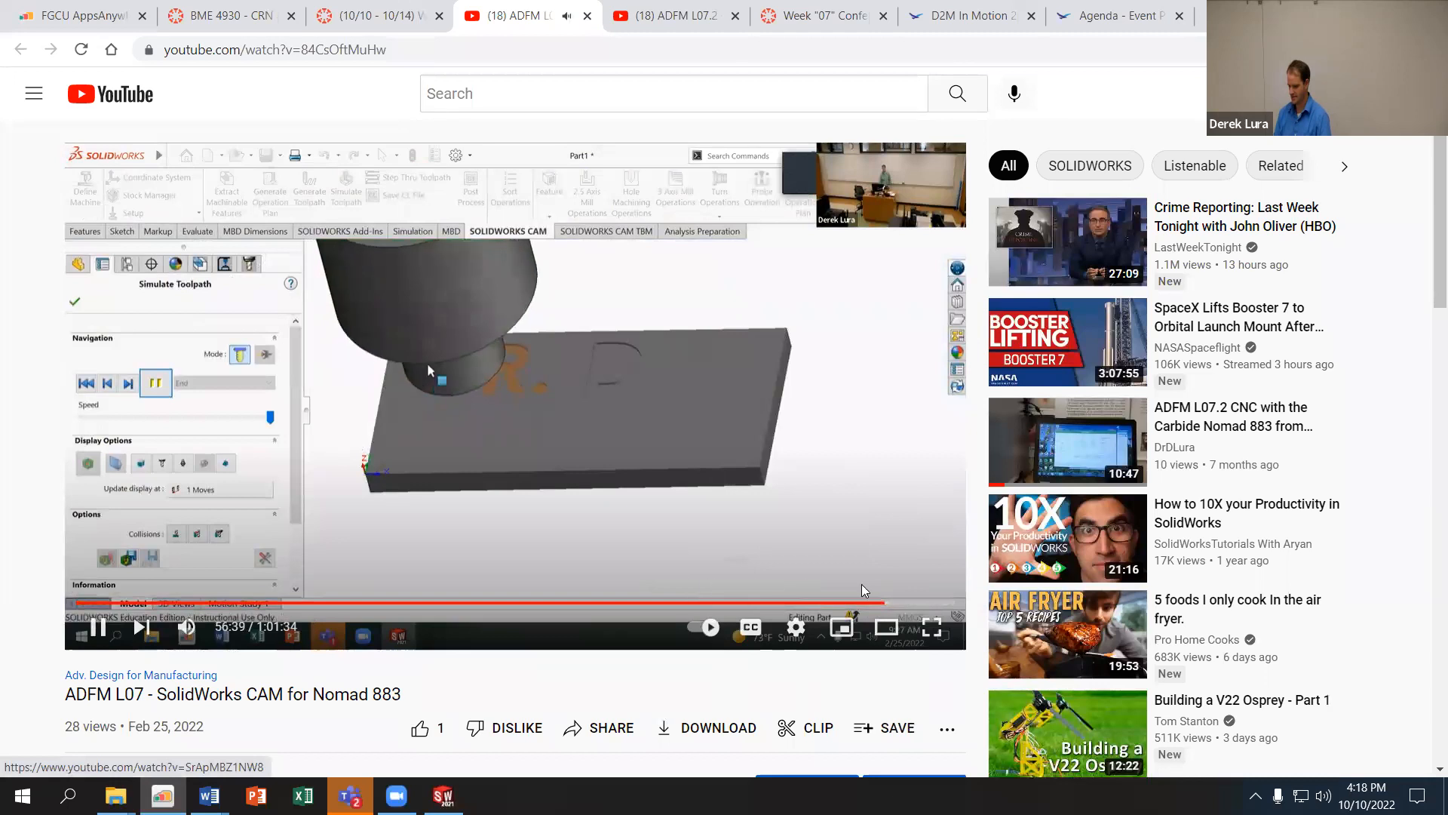
click(874, 603)
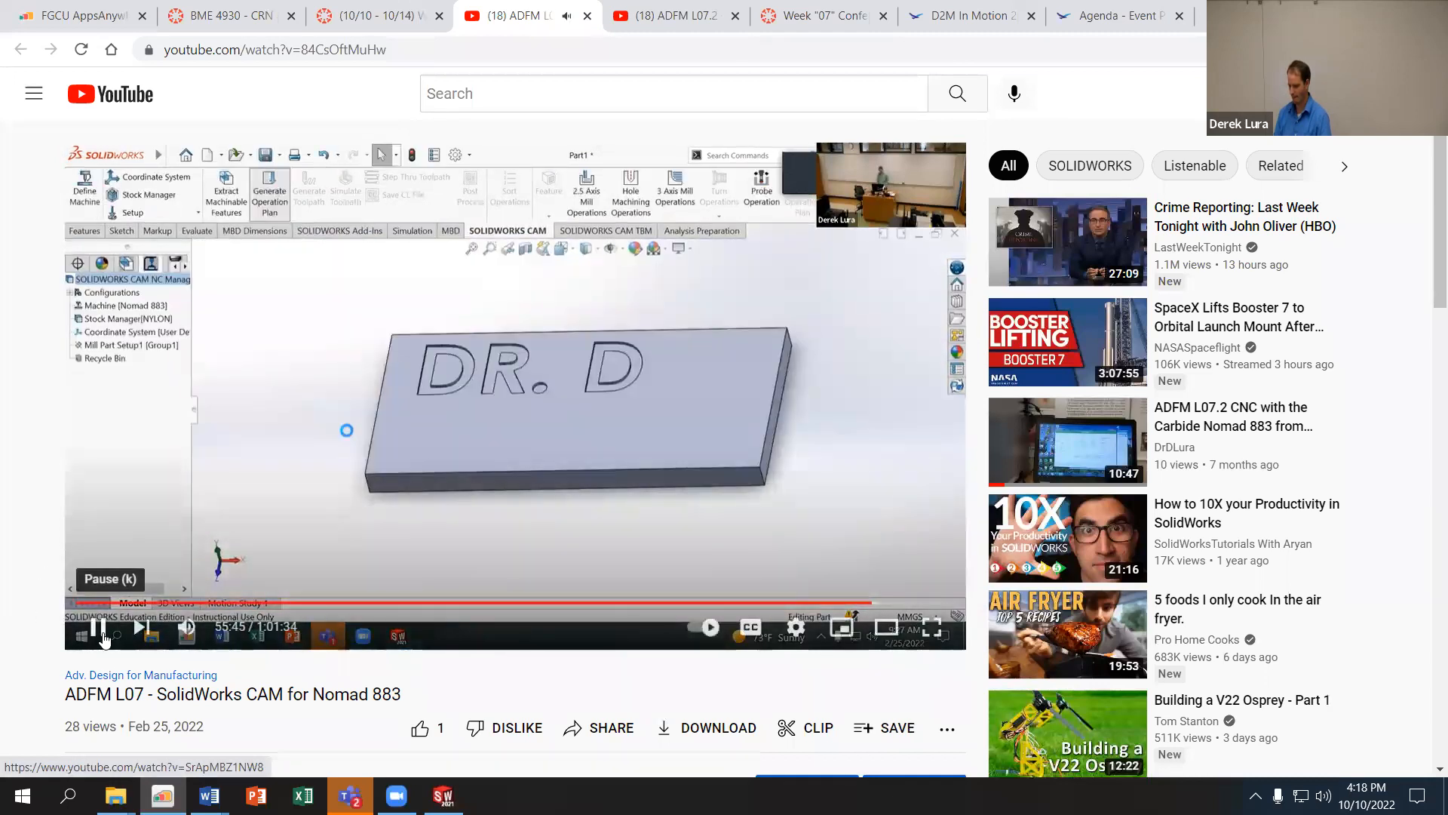
click(104, 637)
click(105, 637)
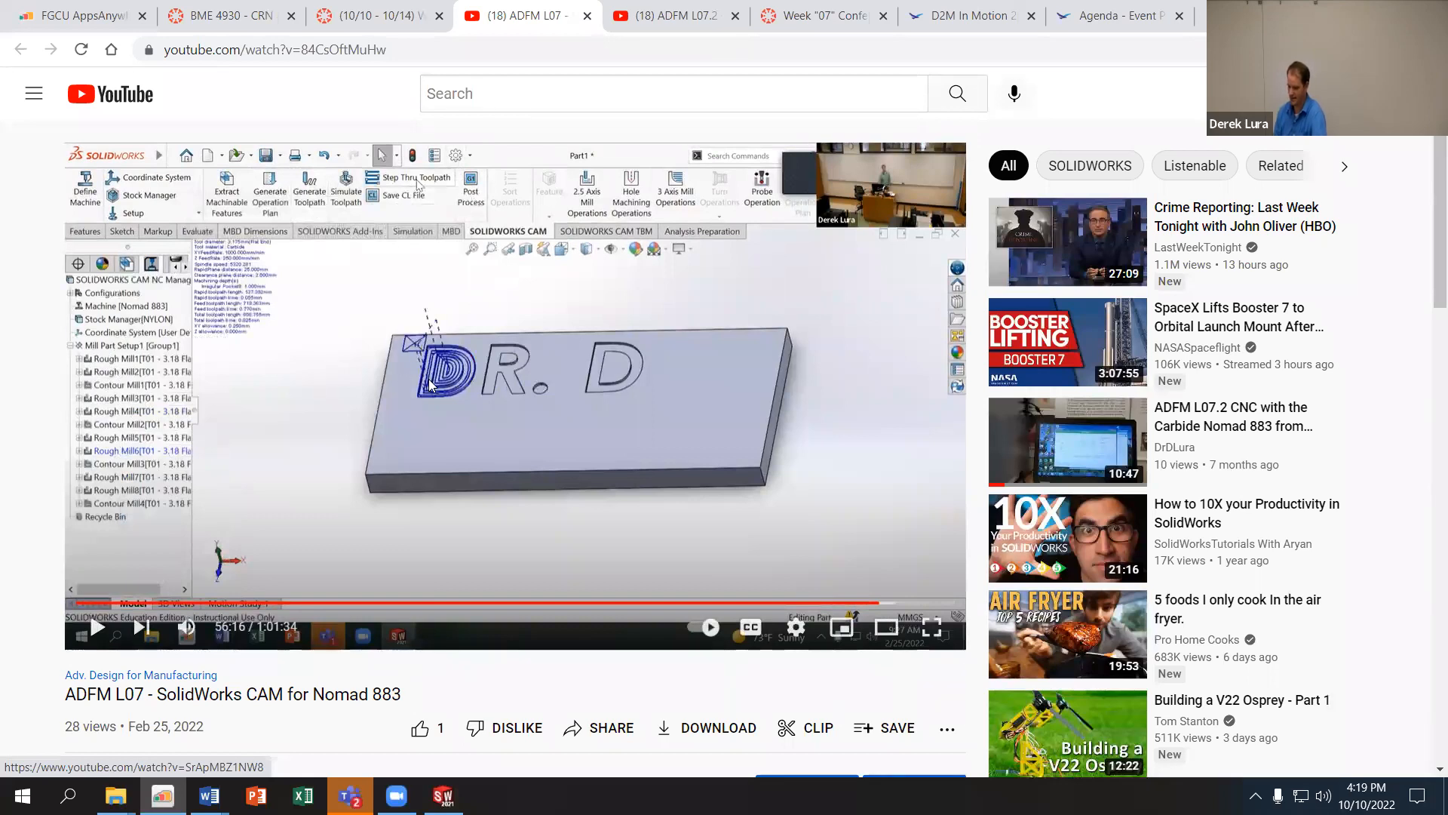
click(97, 627)
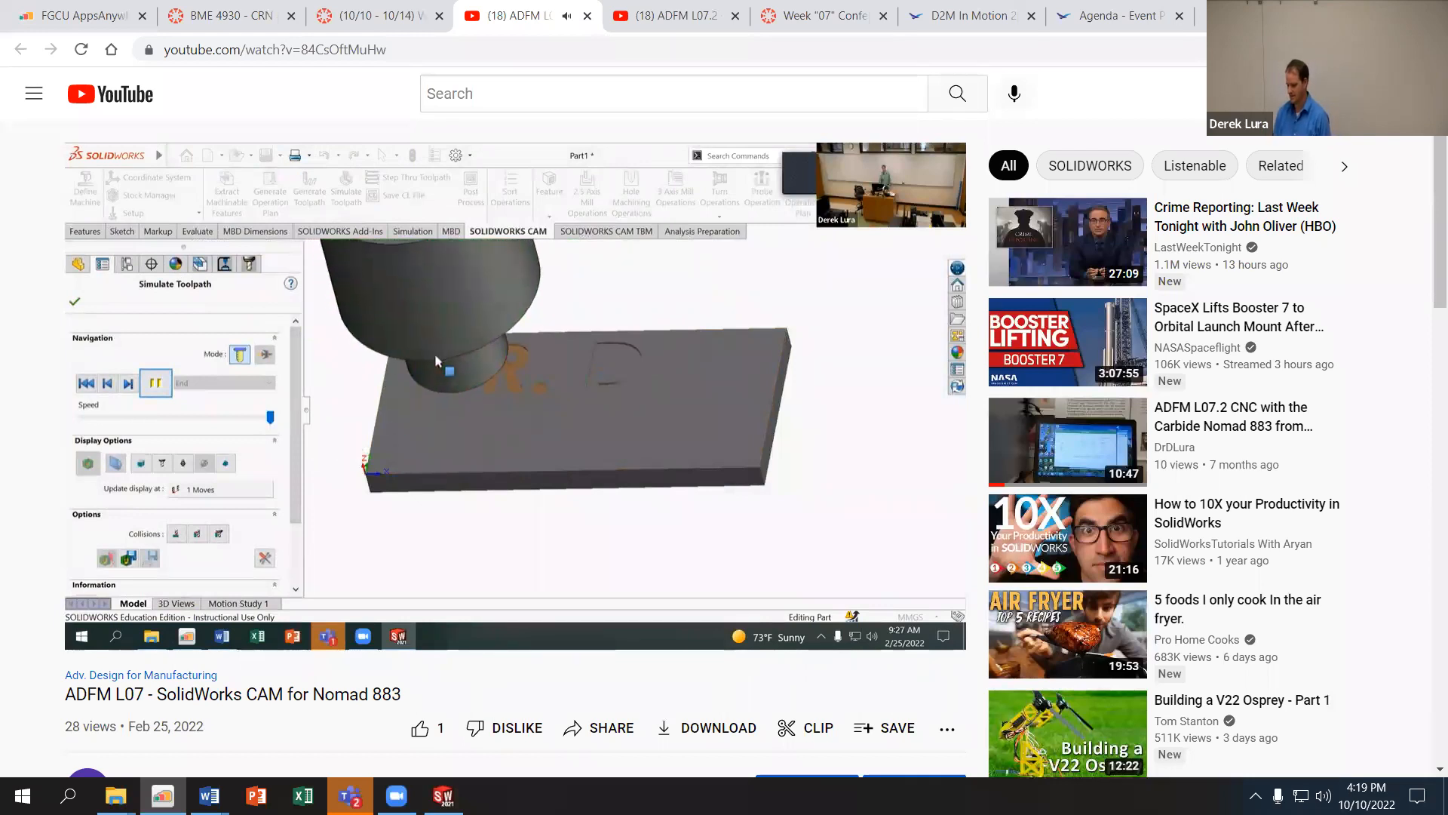
mouse_move(221, 356)
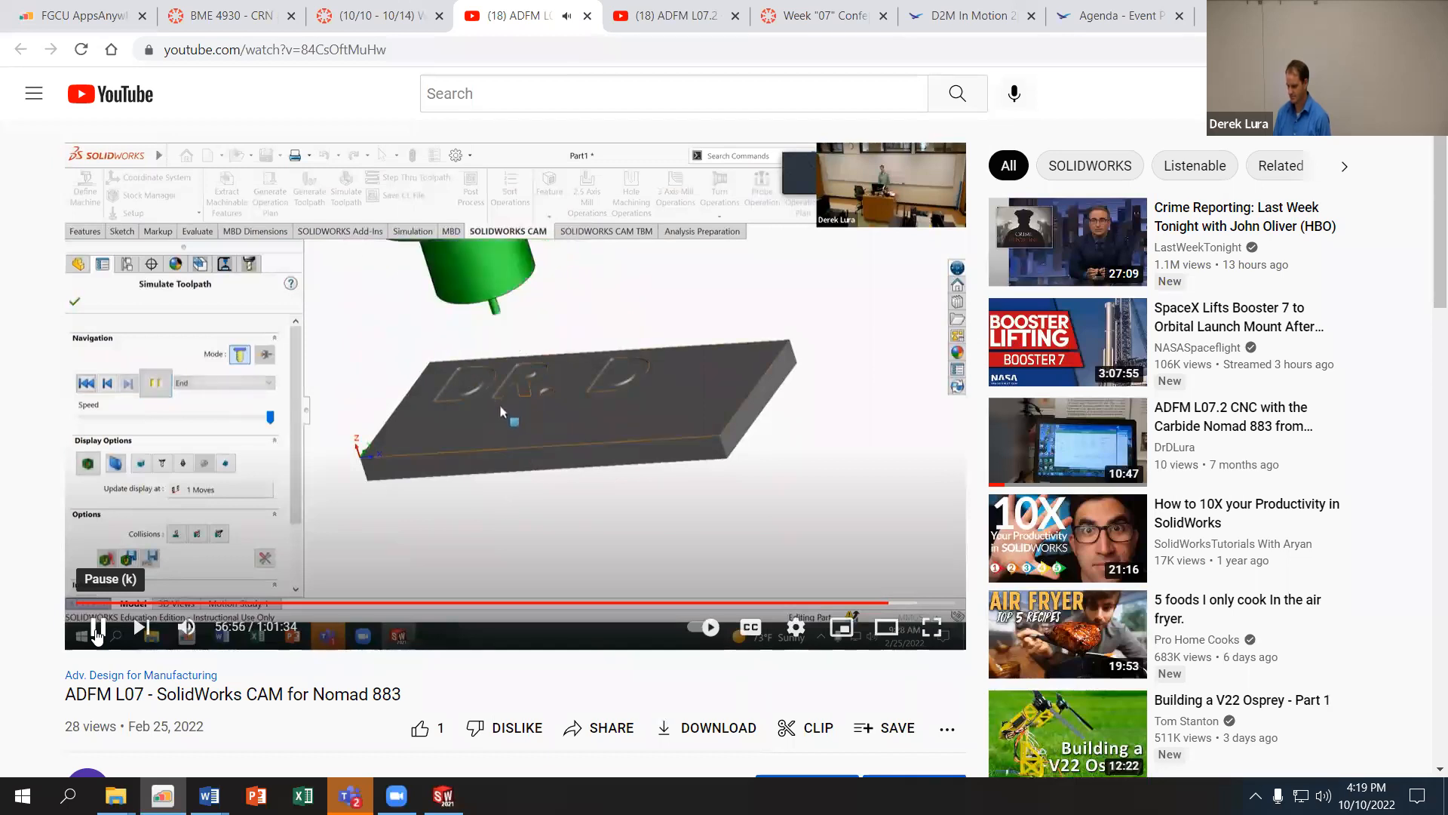
click(664, 368)
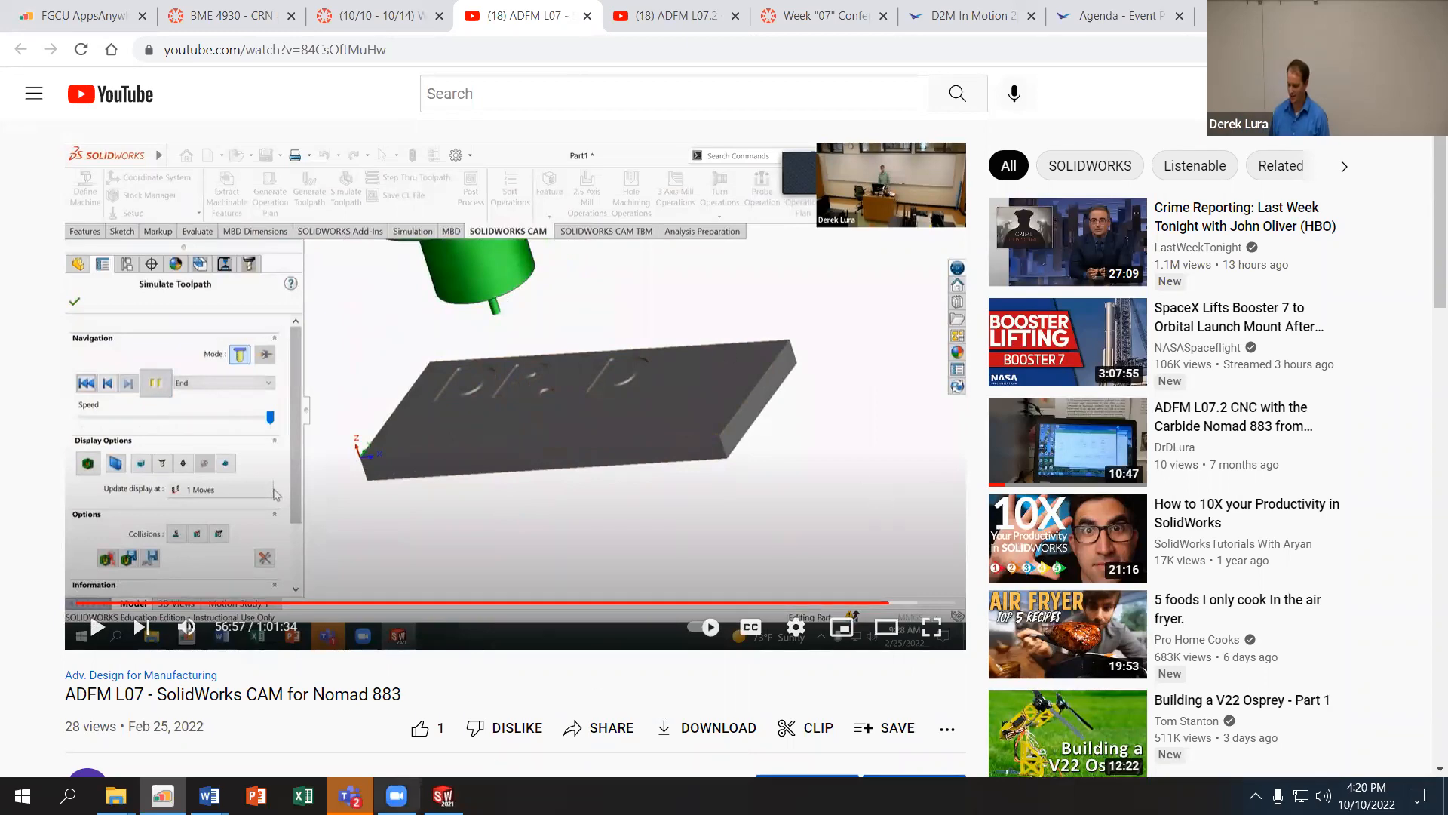
Step: Switch back to SOLIDWORKS and inspect the toolpaths of Rough Mill7, its Irregular Pocket4 and Rough Mill9
click(442, 796)
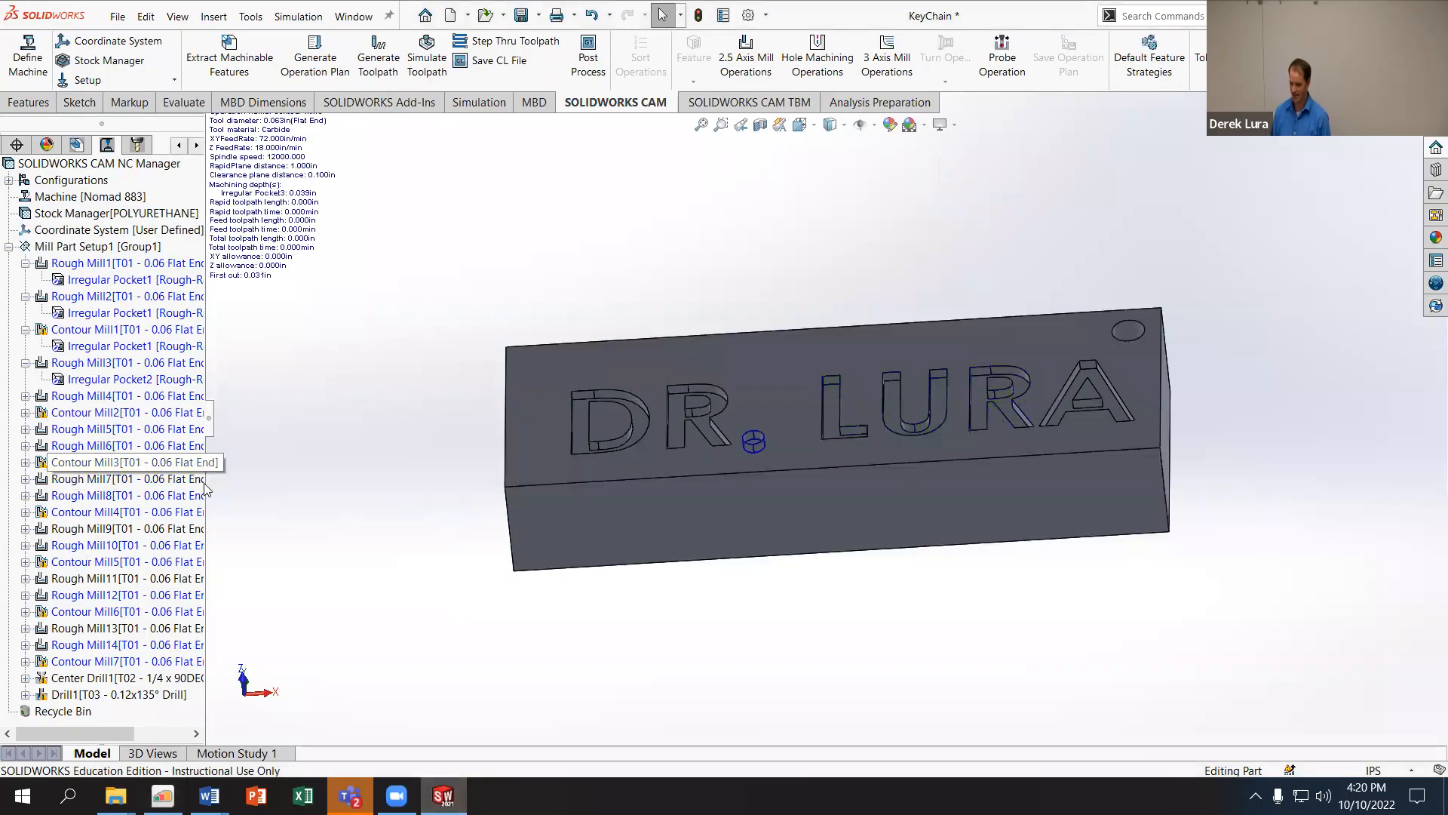
click(91, 479)
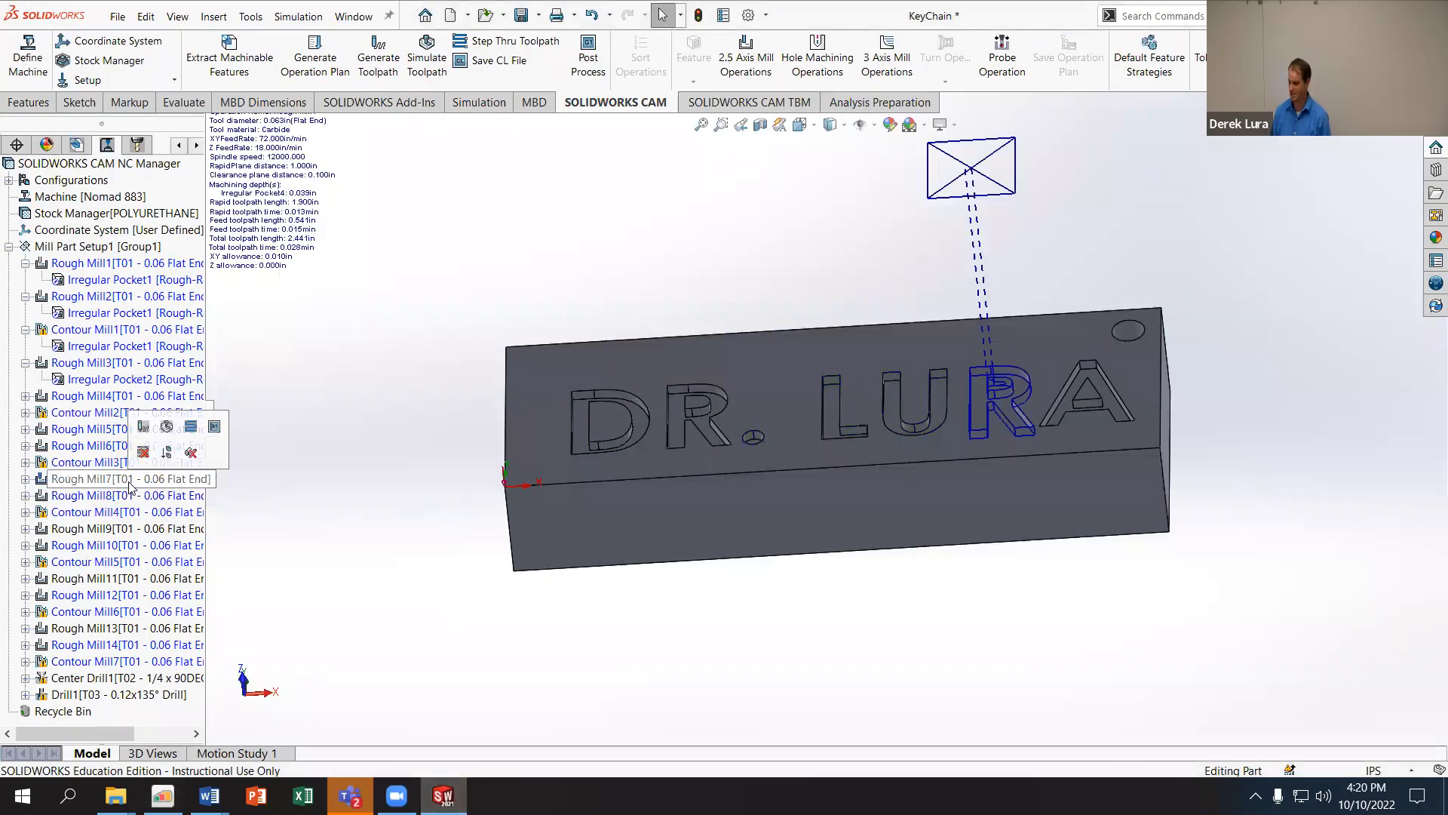
click(25, 480)
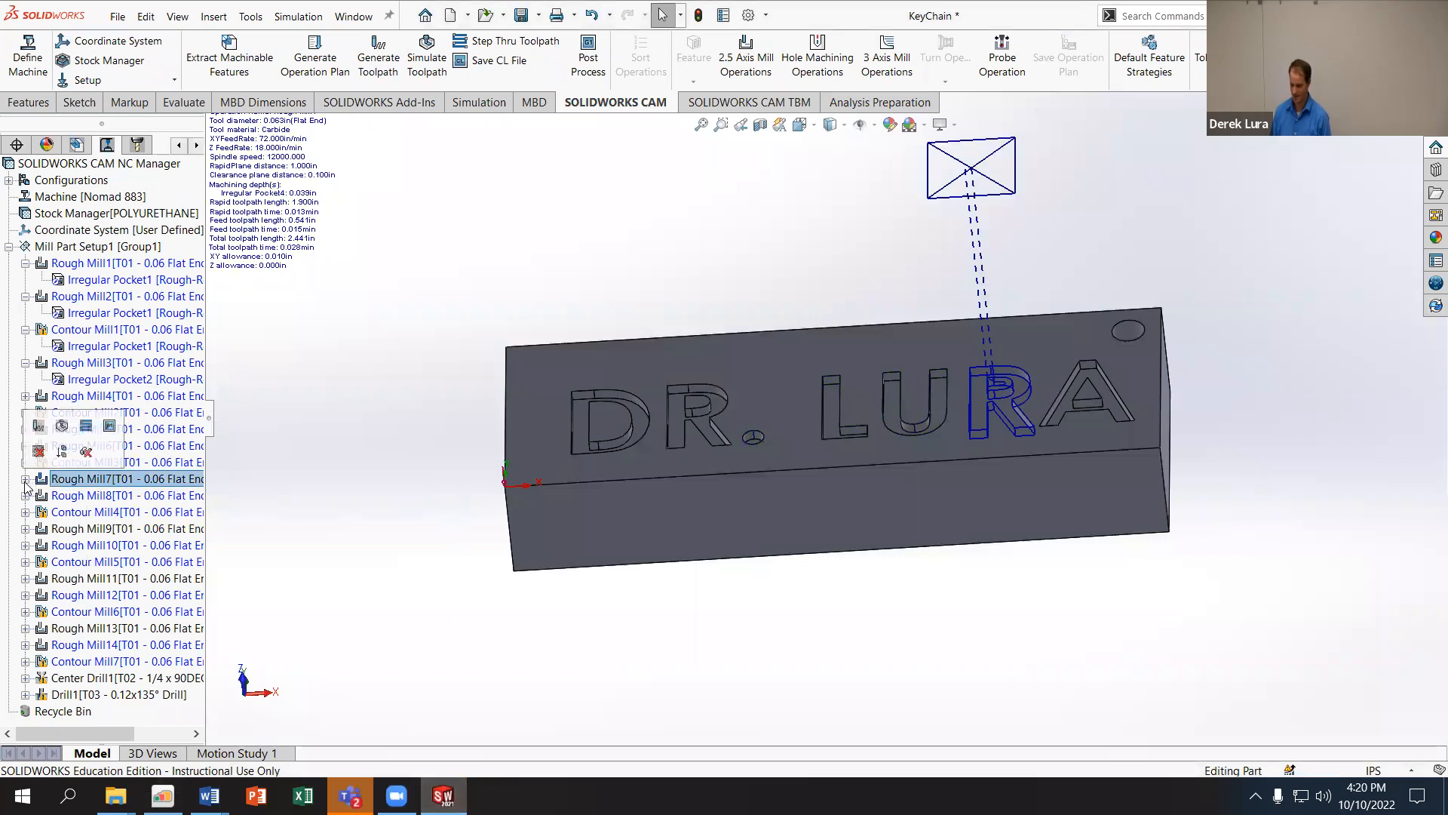
click(101, 496)
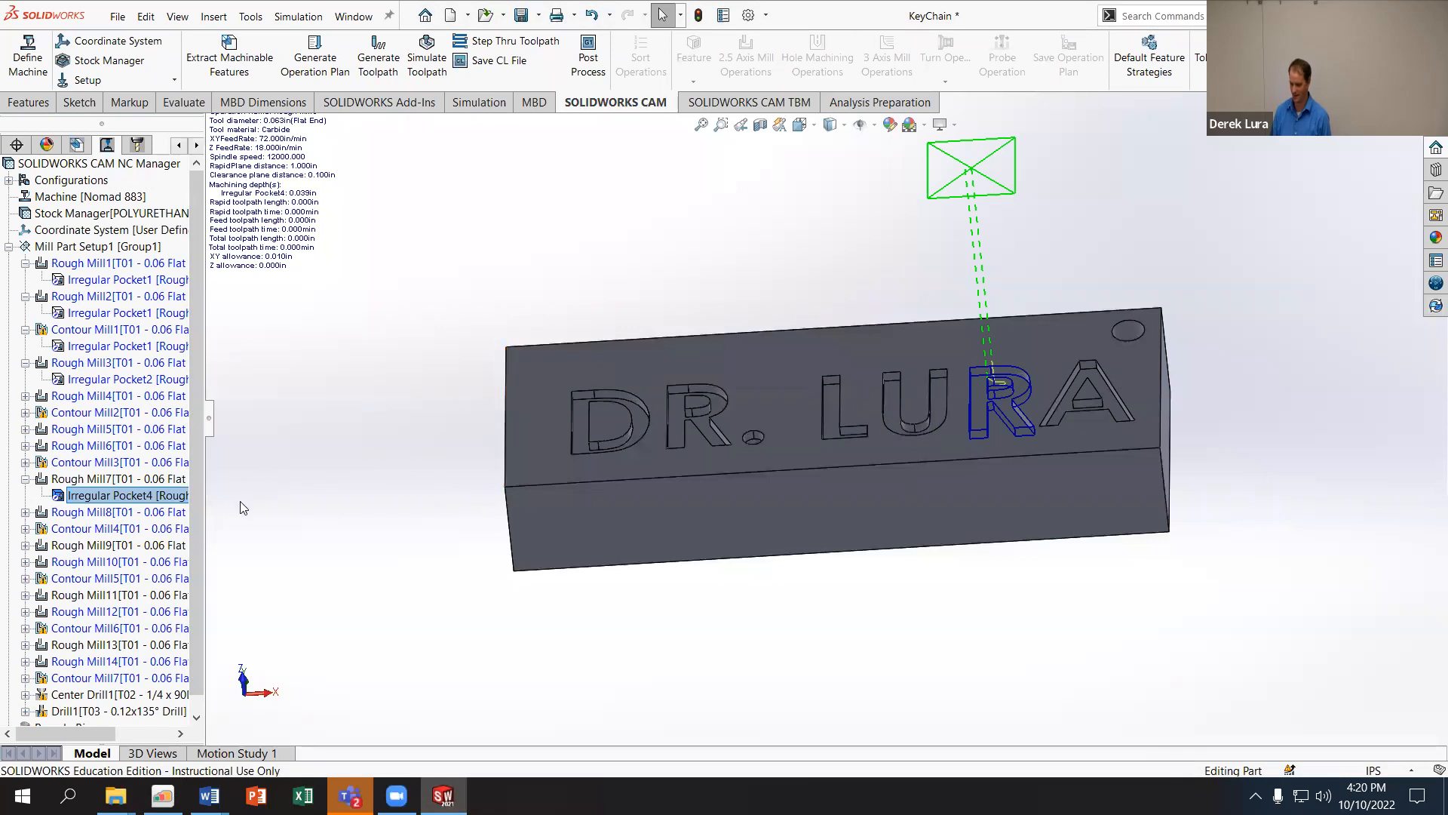
click(120, 545)
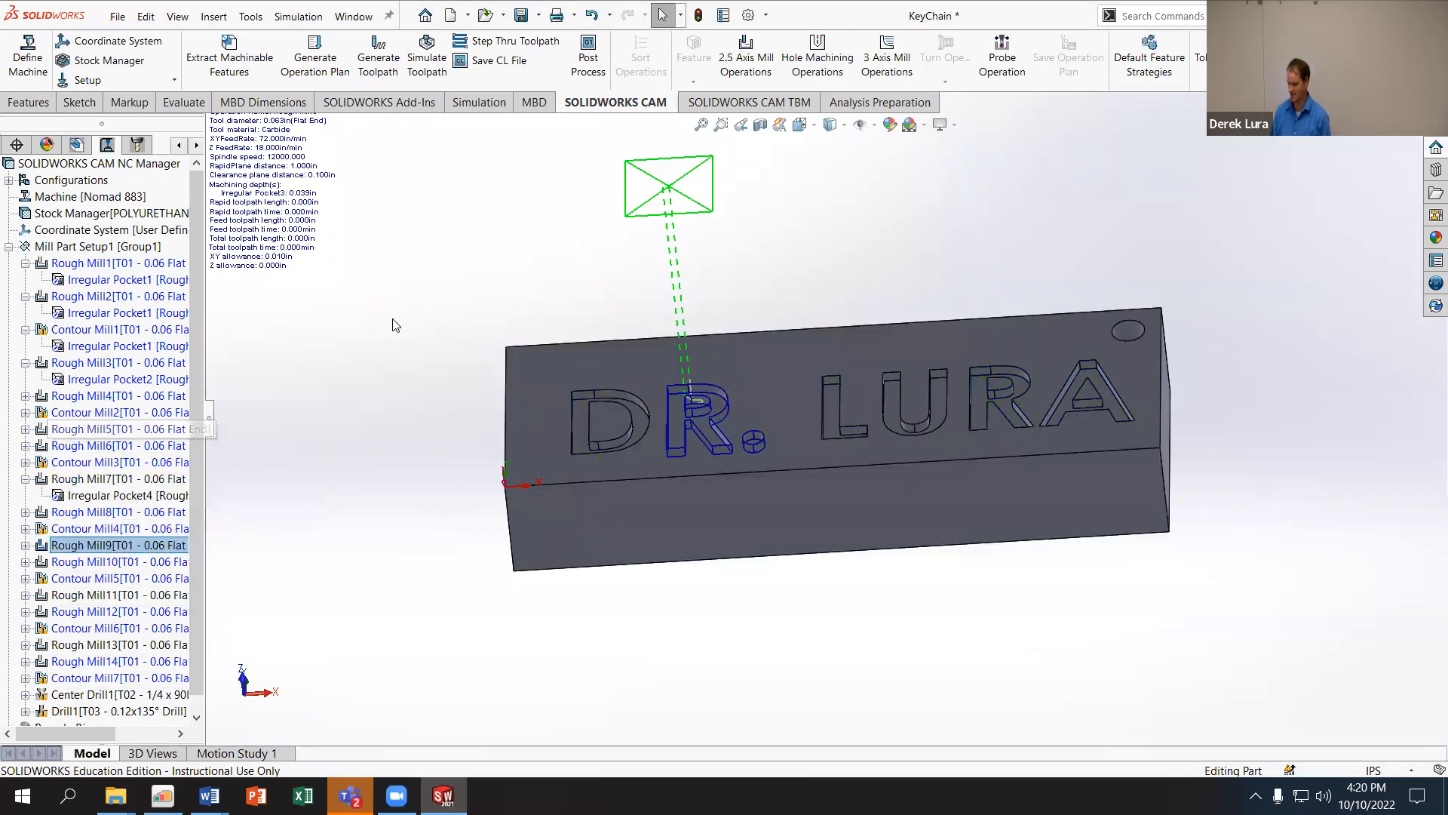
Step: Simulate the toolpaths, show the color-coded difference from the design part and examine the engraved letters from another angle
click(421, 73)
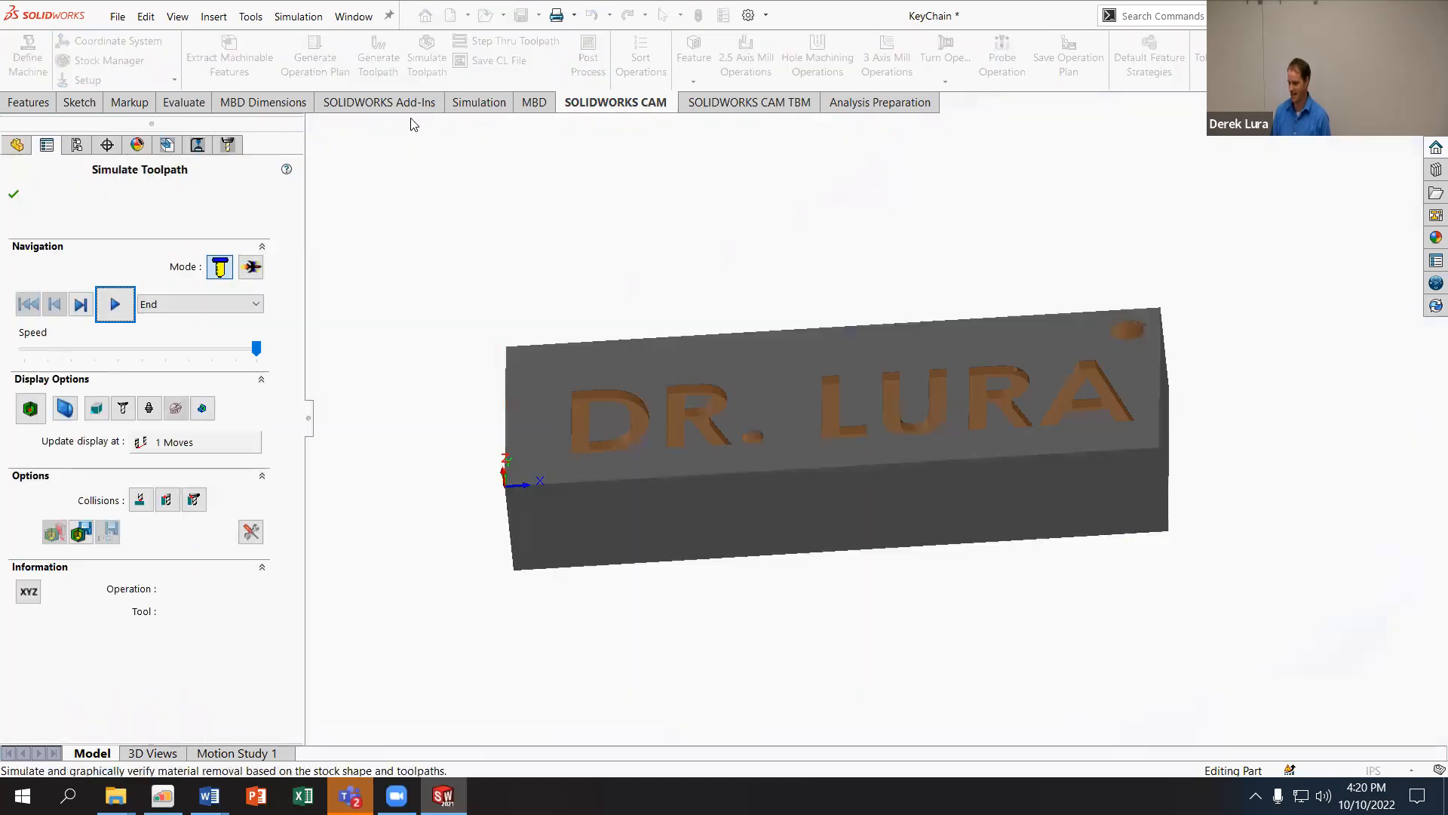
click(106, 309)
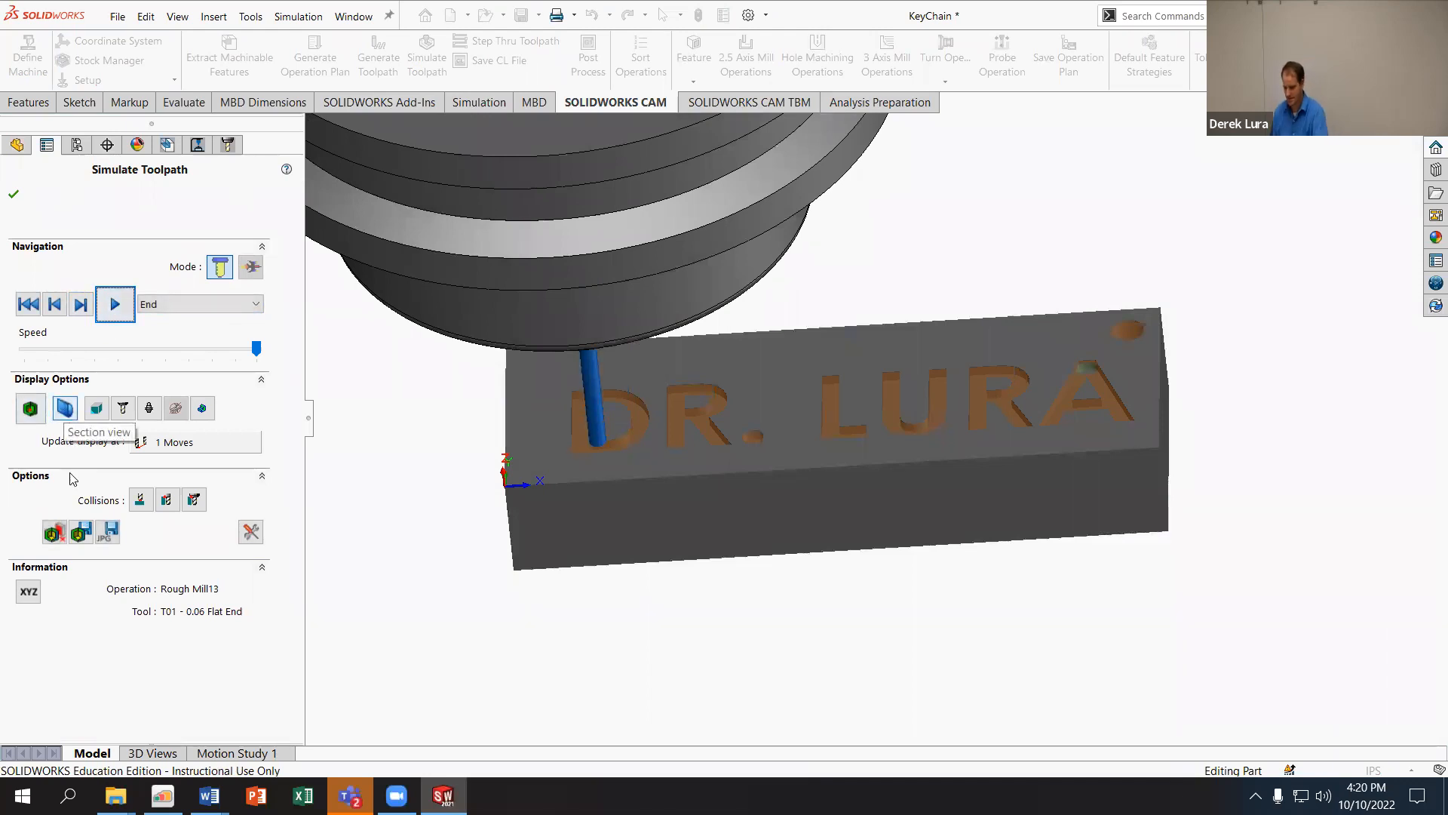
click(30, 411)
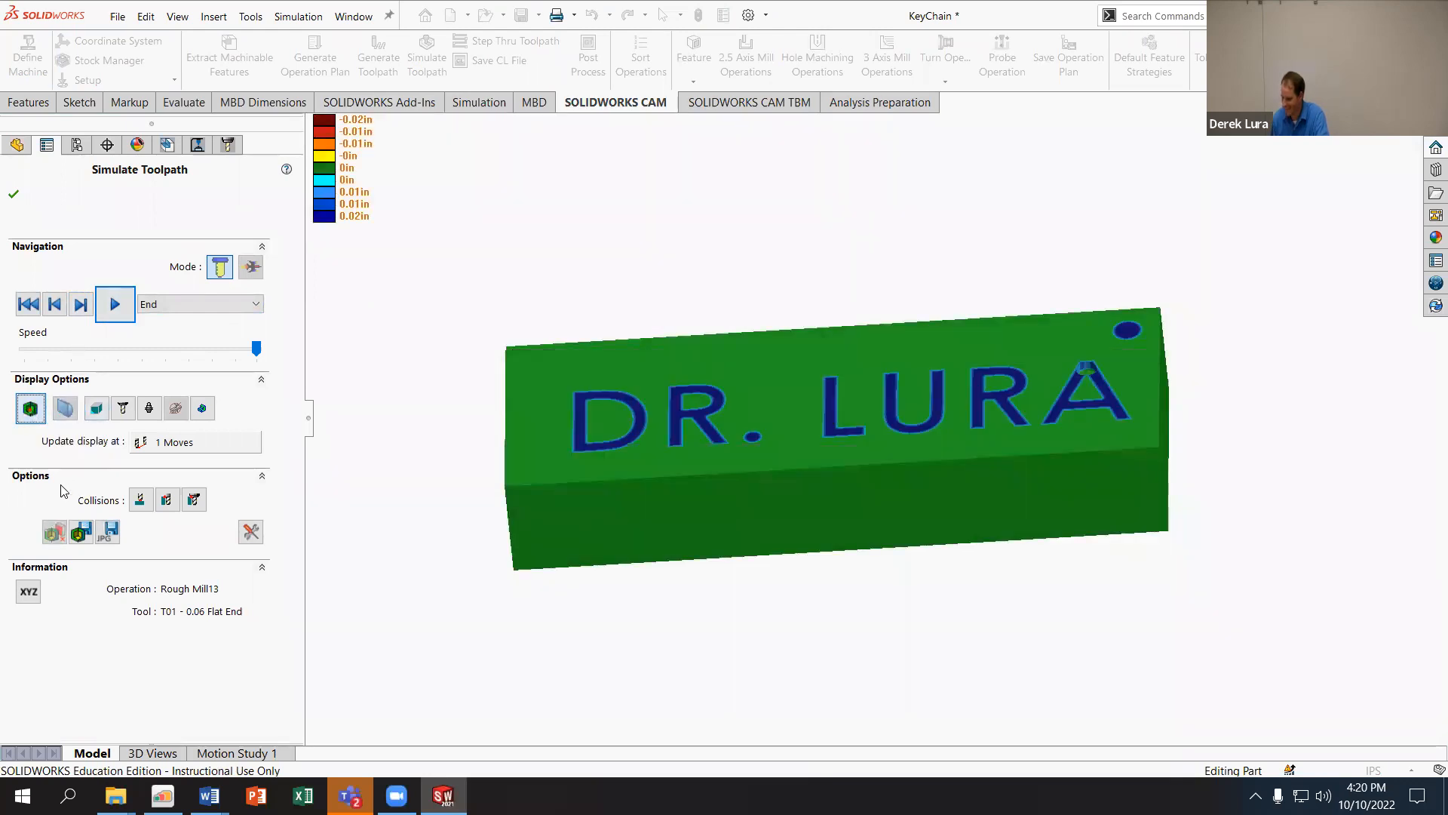
middle_drag(744, 265, 682, 283)
middle_drag(409, 379, 497, 398)
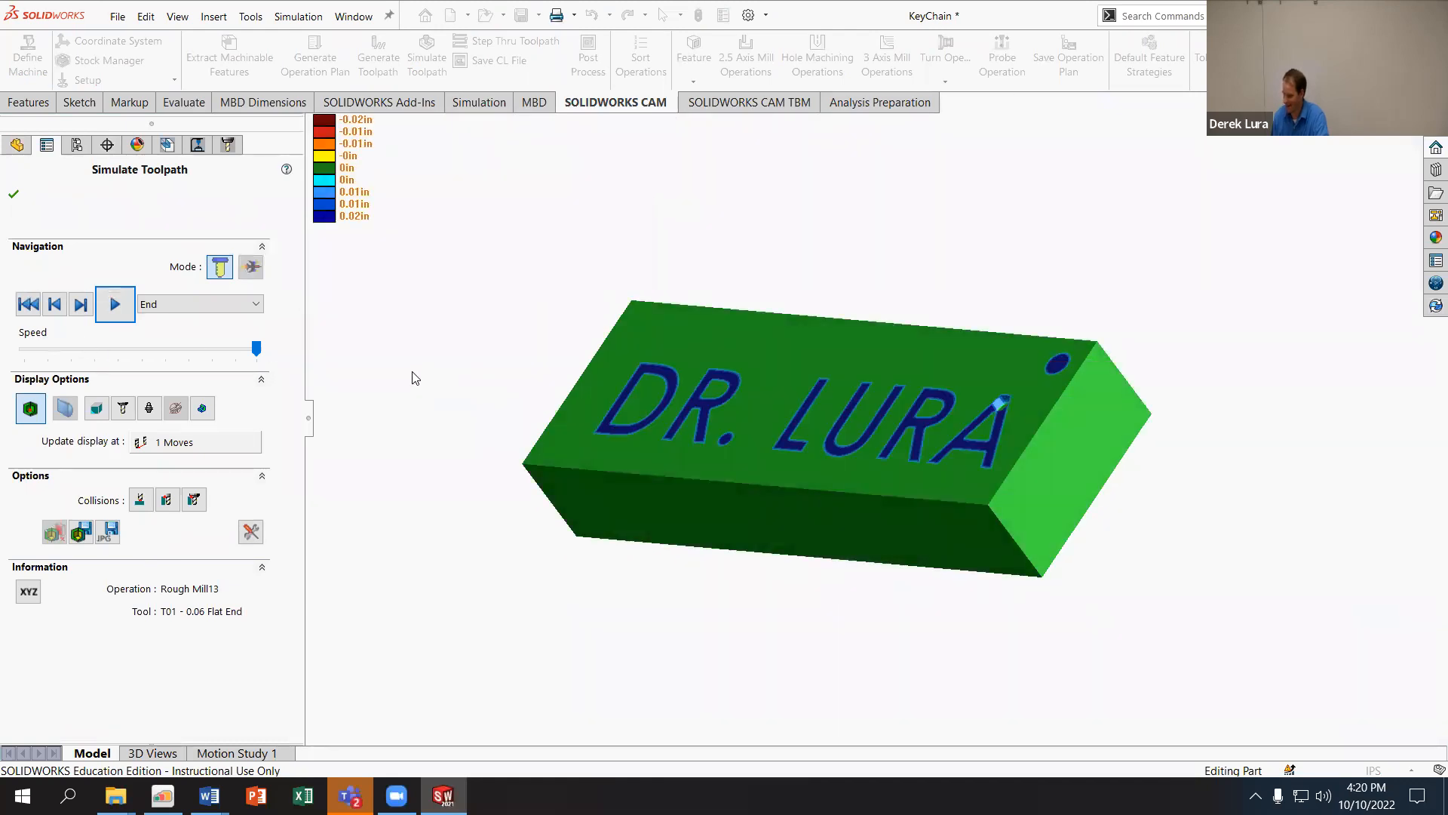
Step: Slow down the toolpath simulation, restart it from the beginning and pause it during Rough Mill7
click(105, 306)
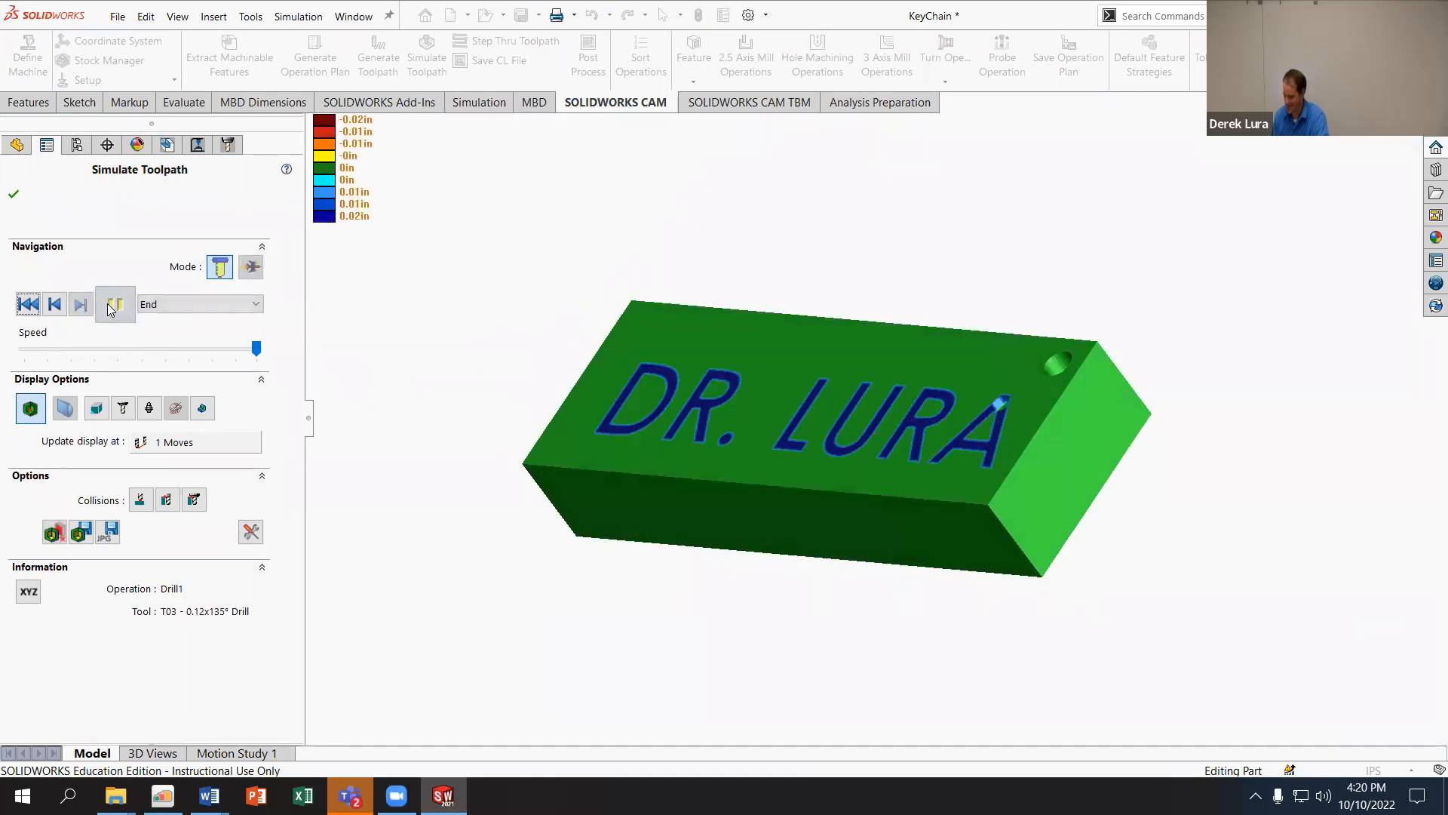
click(119, 351)
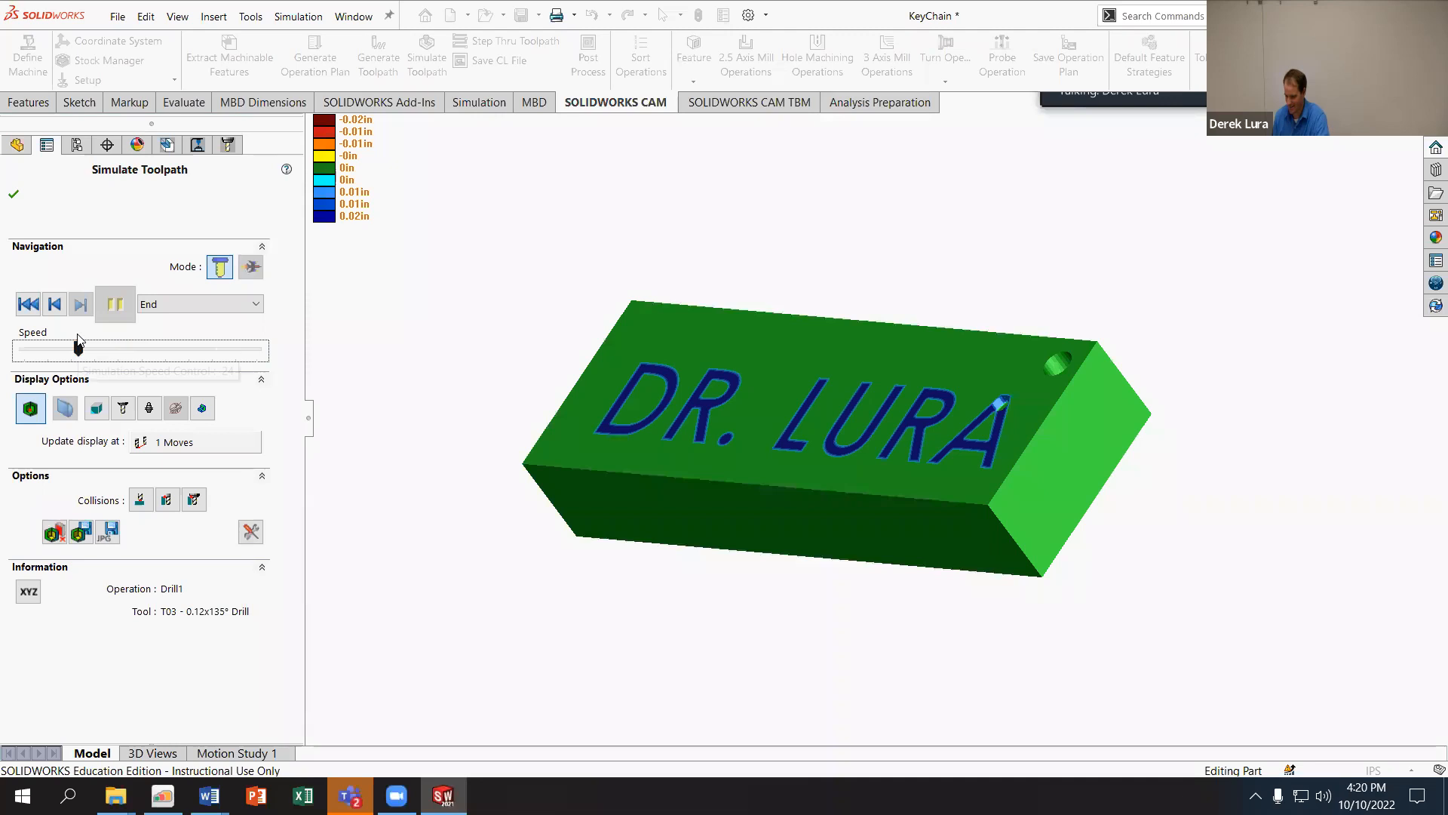
click(60, 307)
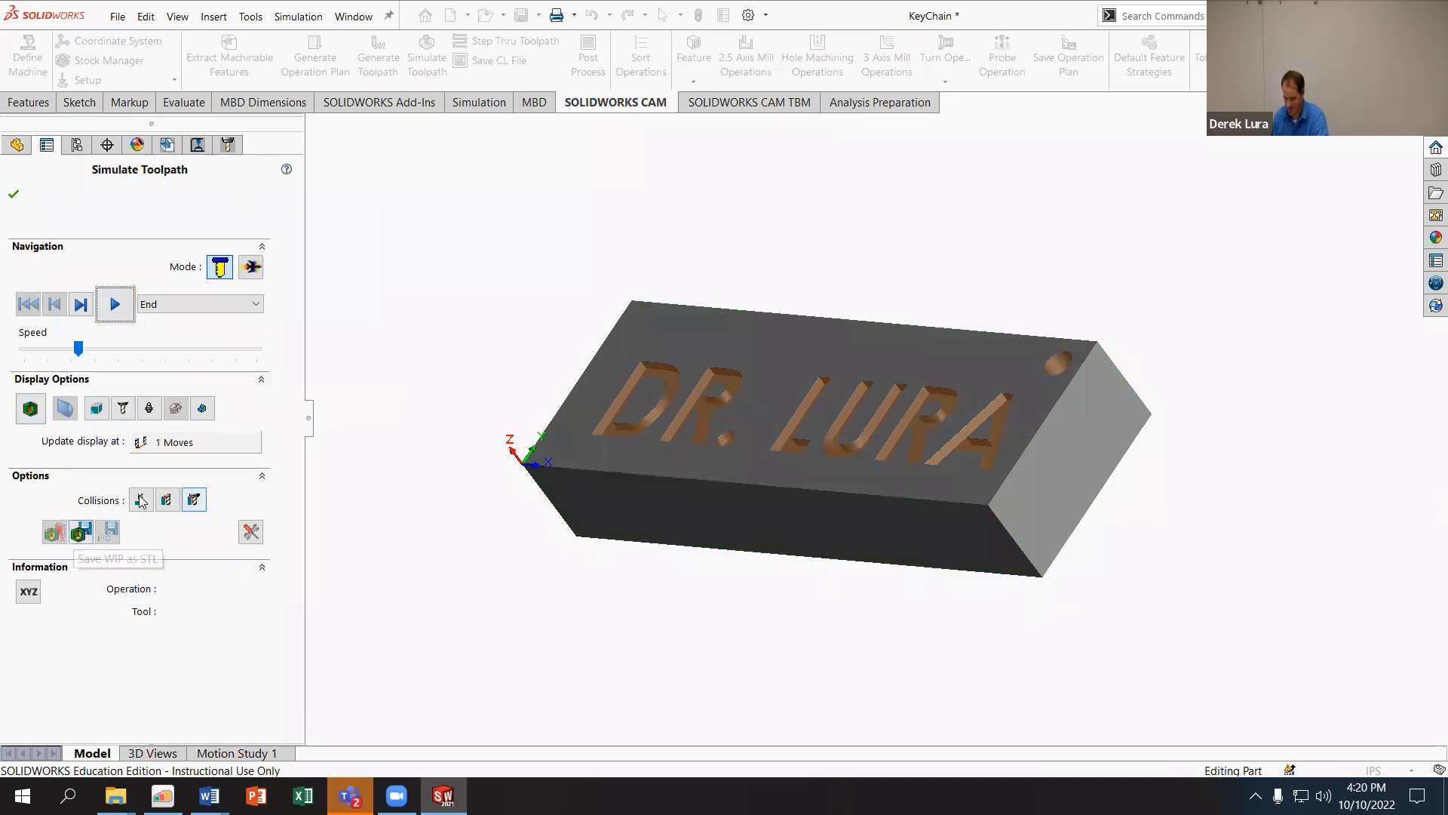
click(112, 305)
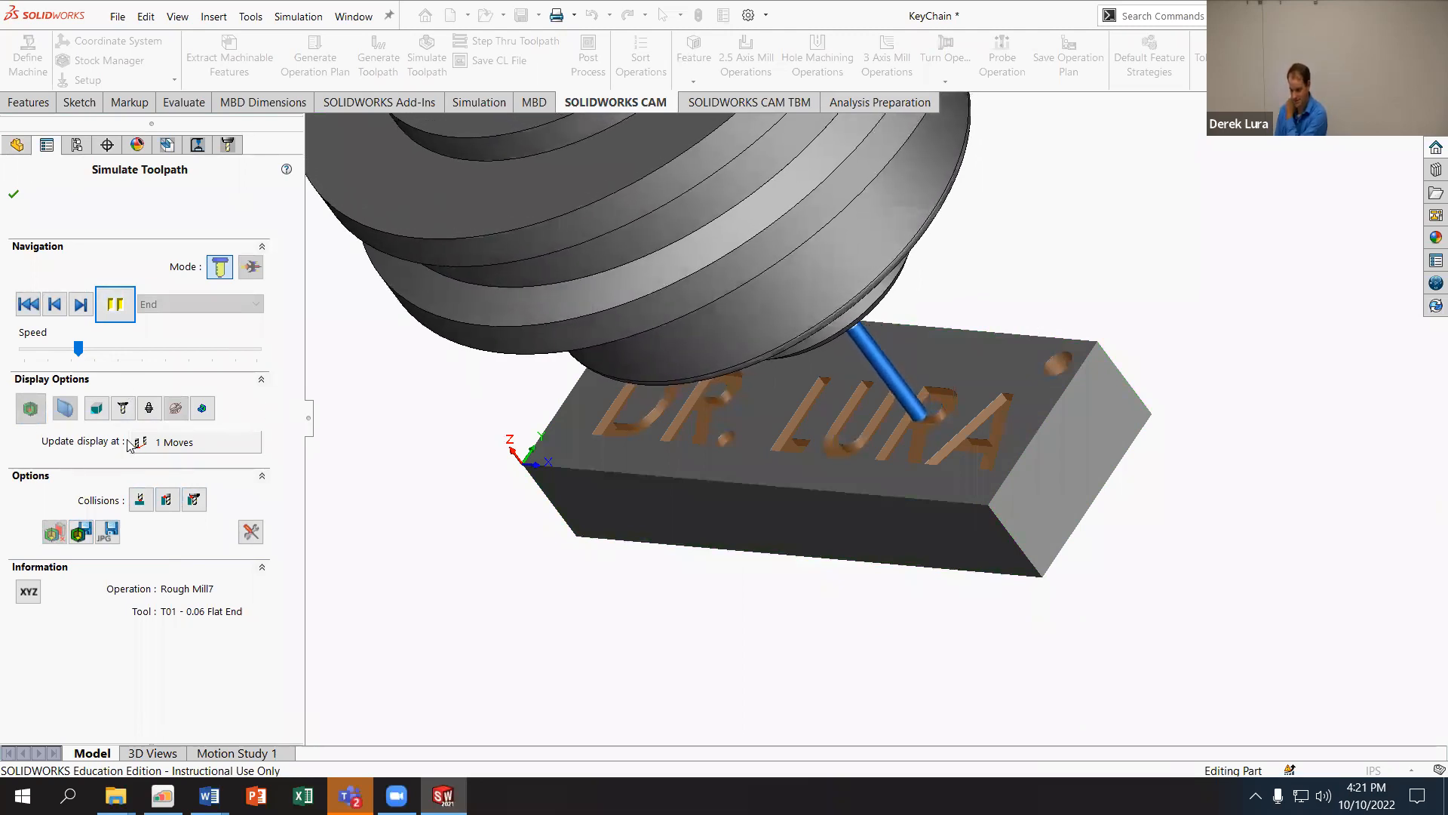
click(113, 309)
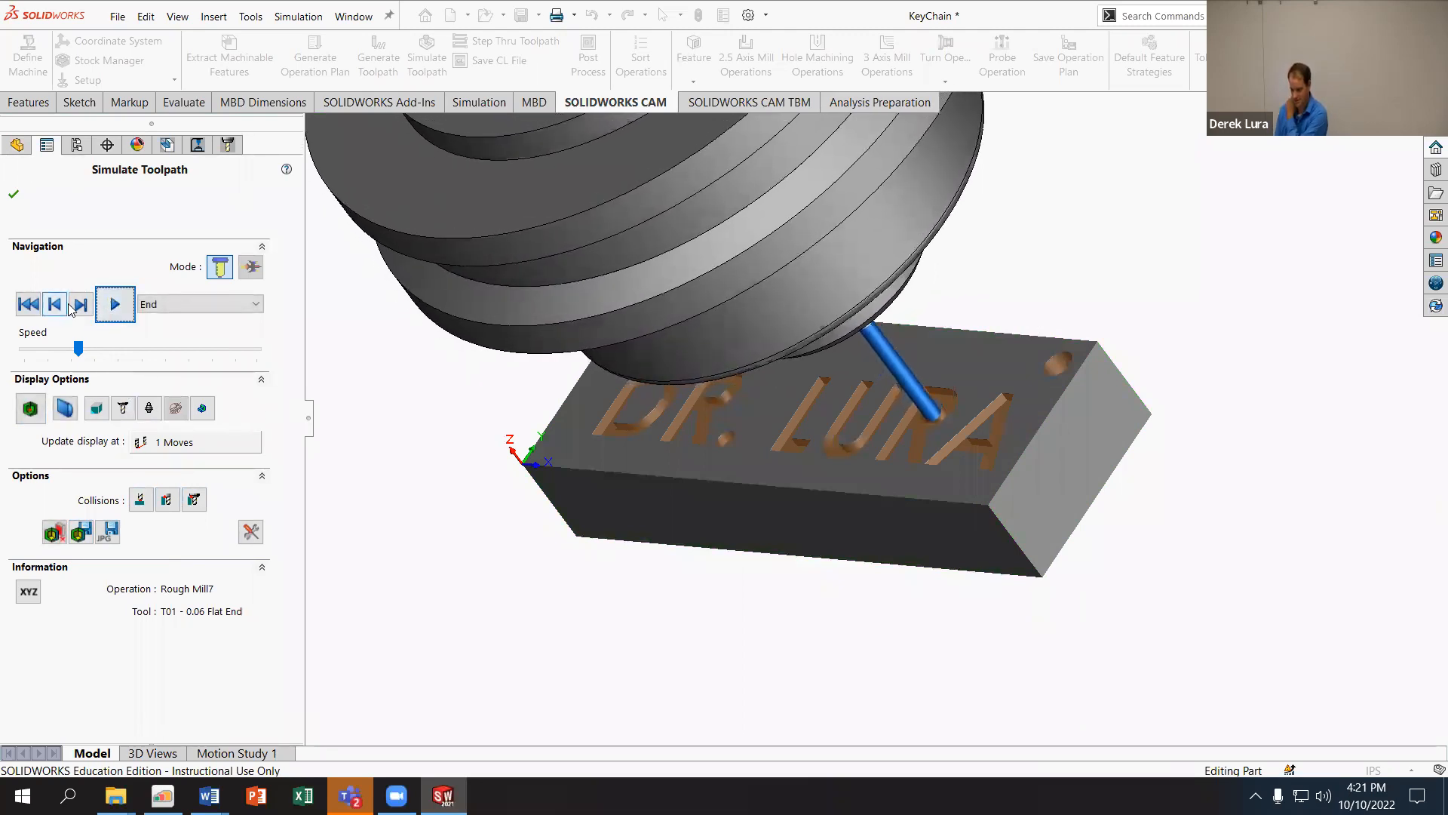
Step: Set the simulation to run only to the Next Z Level
click(172, 307)
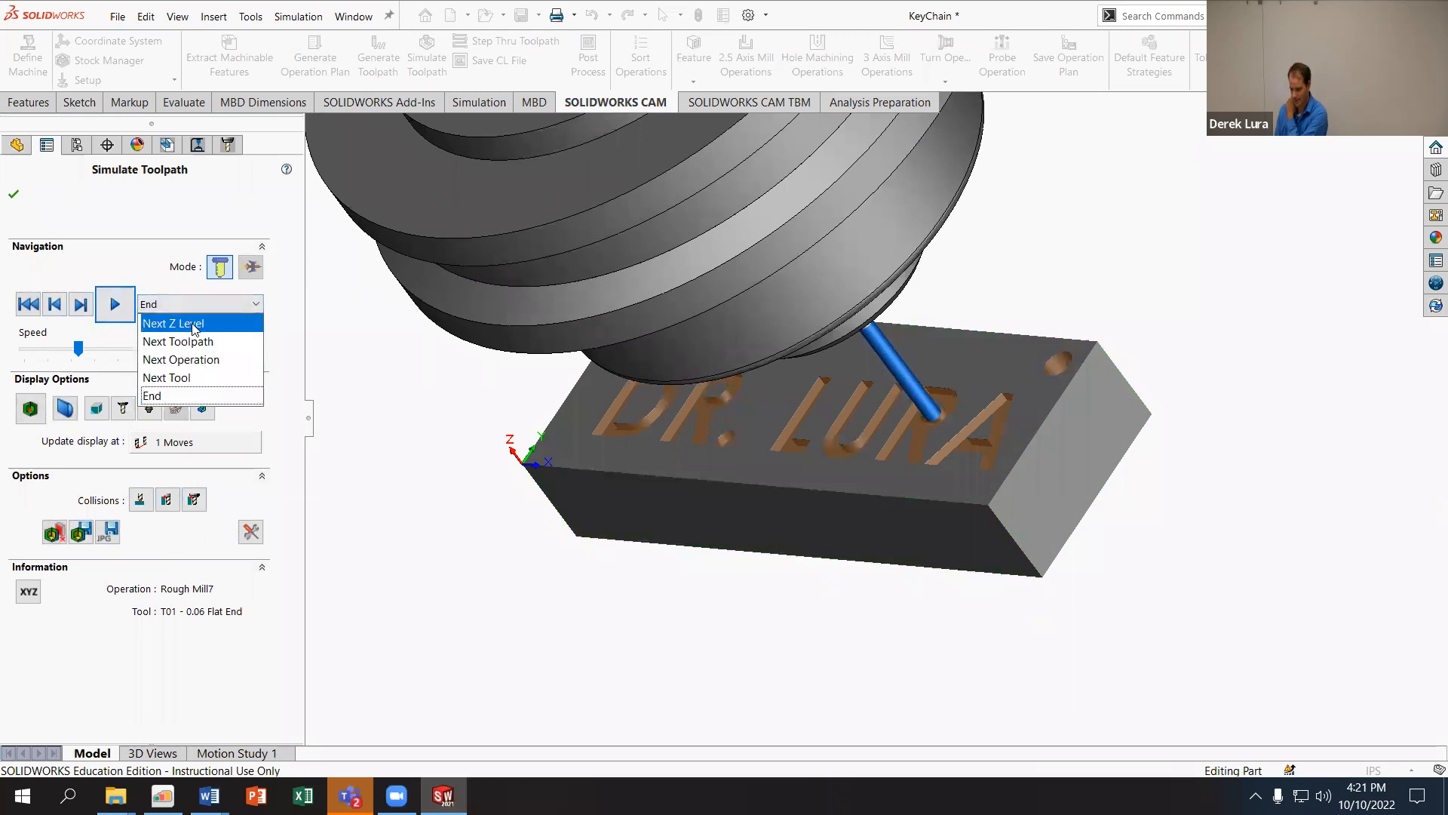
click(193, 326)
click(201, 310)
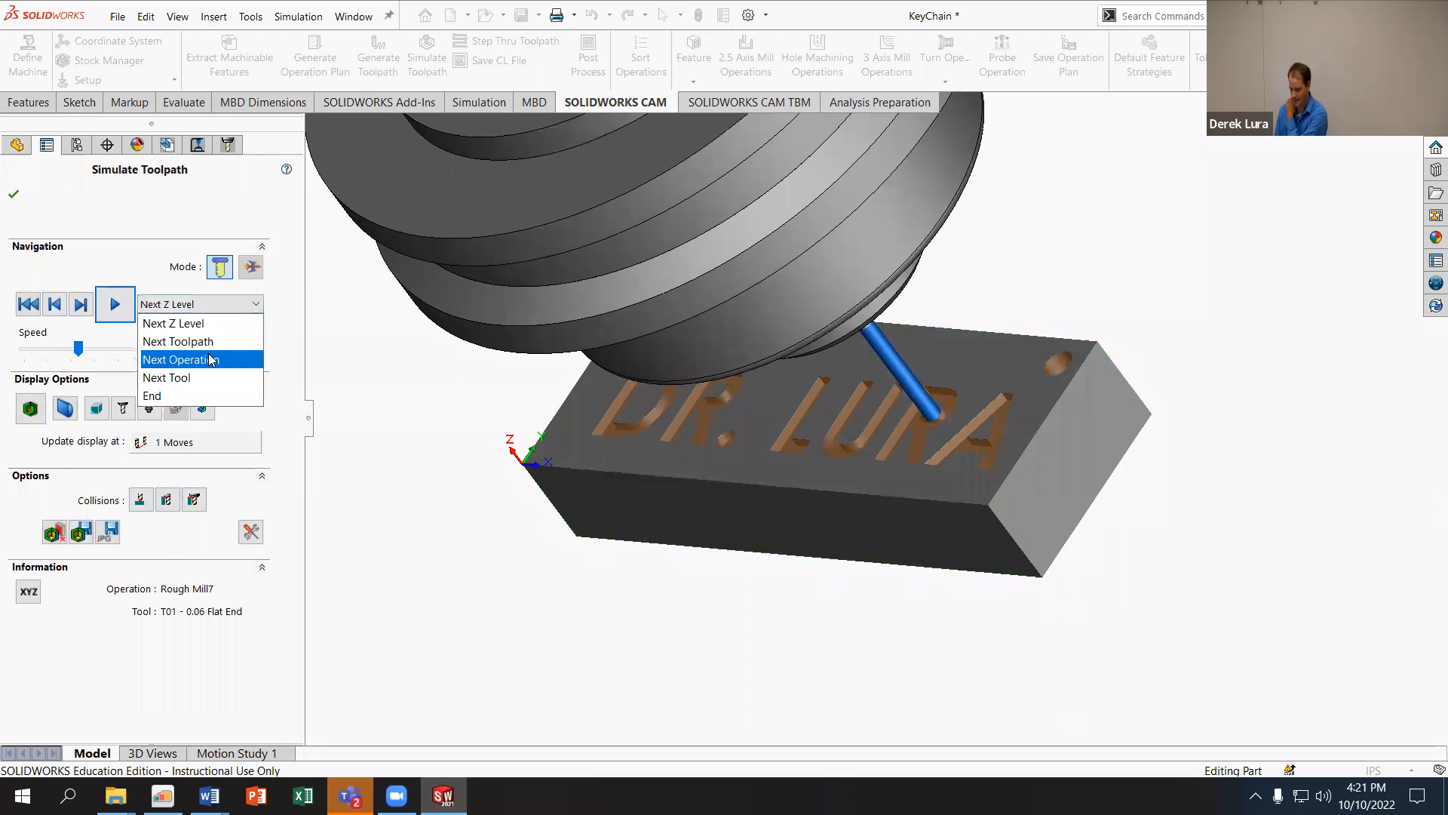
click(176, 287)
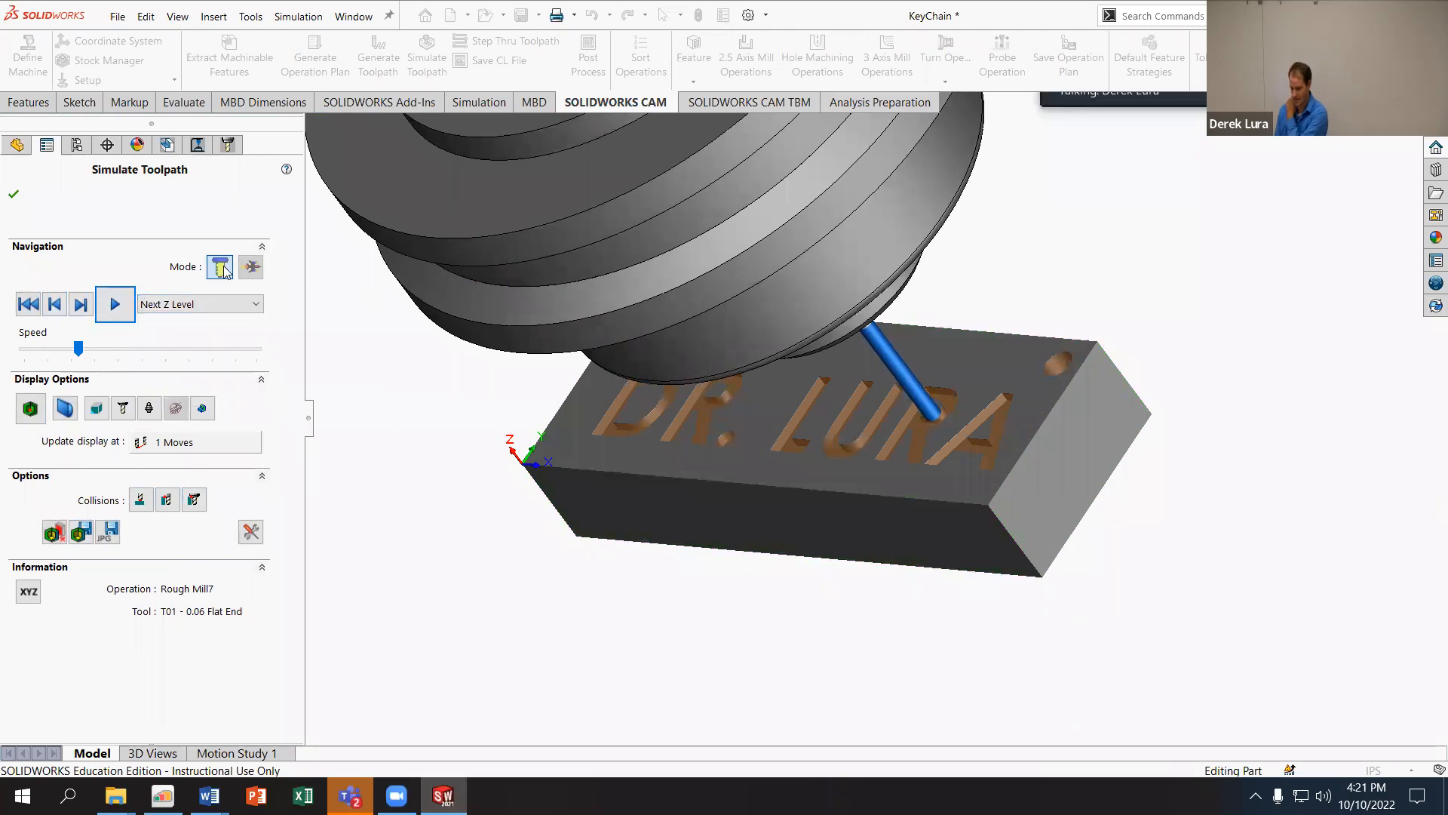
Step: Briefly show the color-coded difference from the design part, return to the normal display and examine the tool from another angle
click(97, 411)
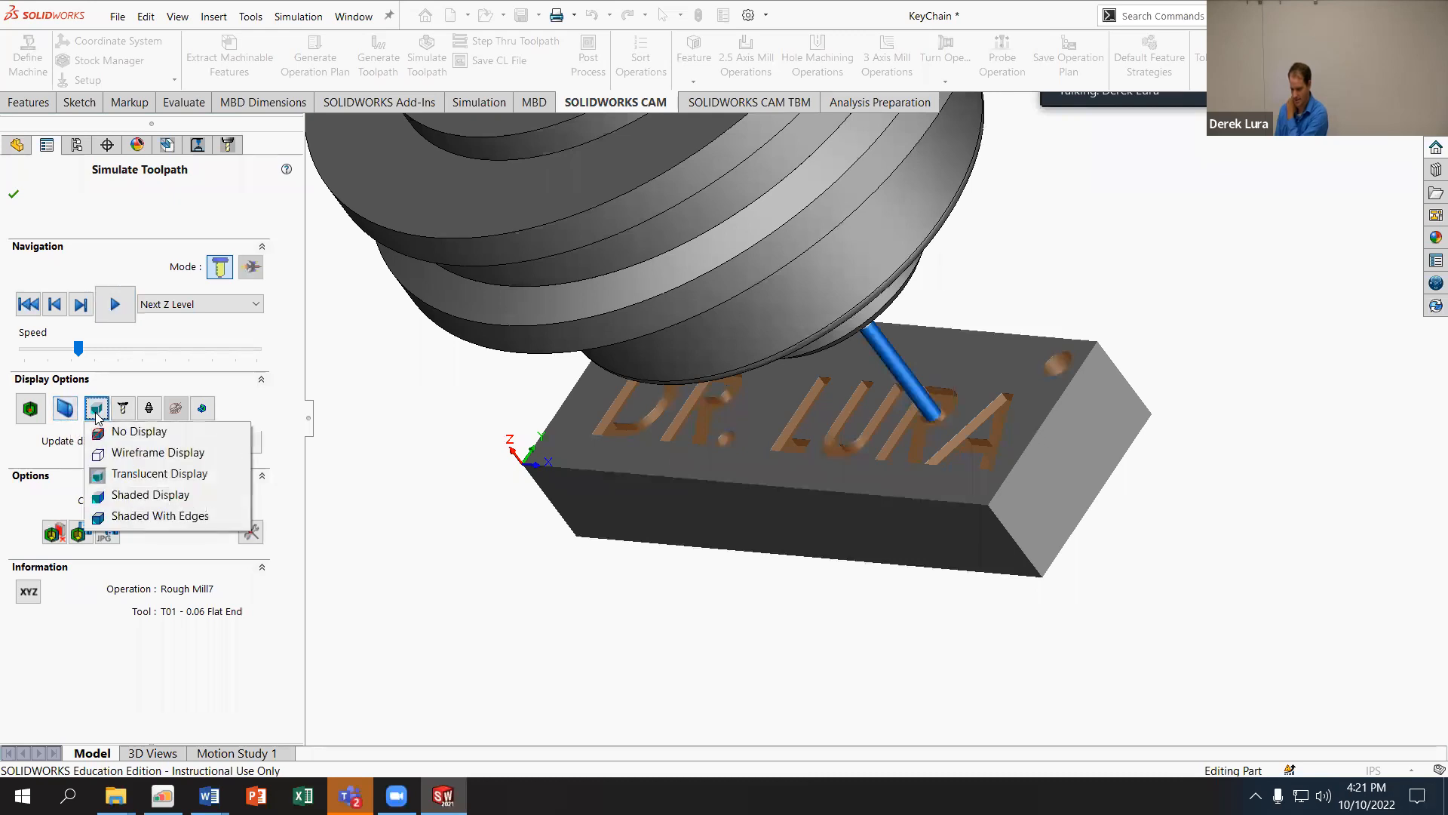
click(96, 415)
click(97, 415)
click(34, 412)
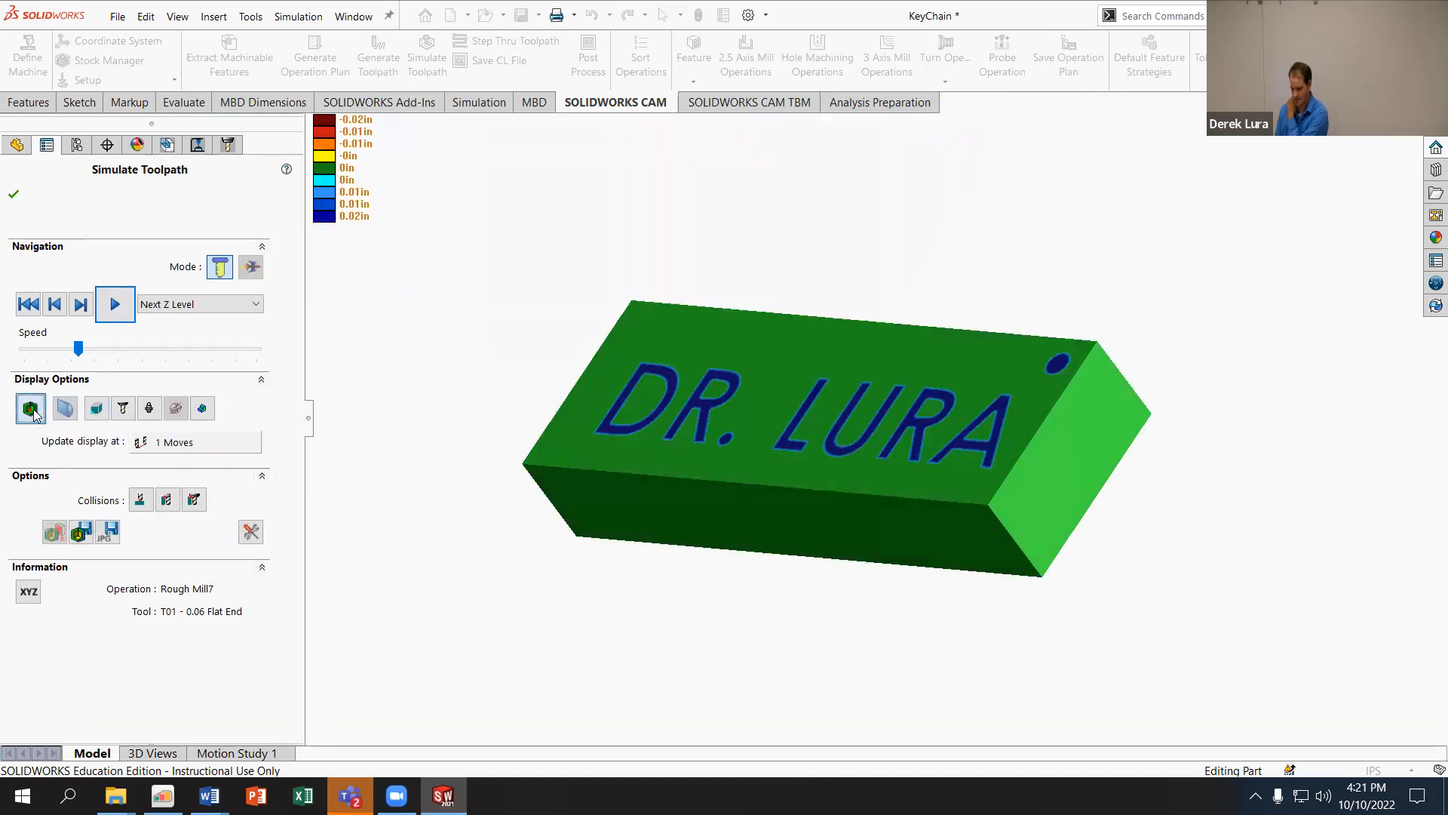
click(24, 420)
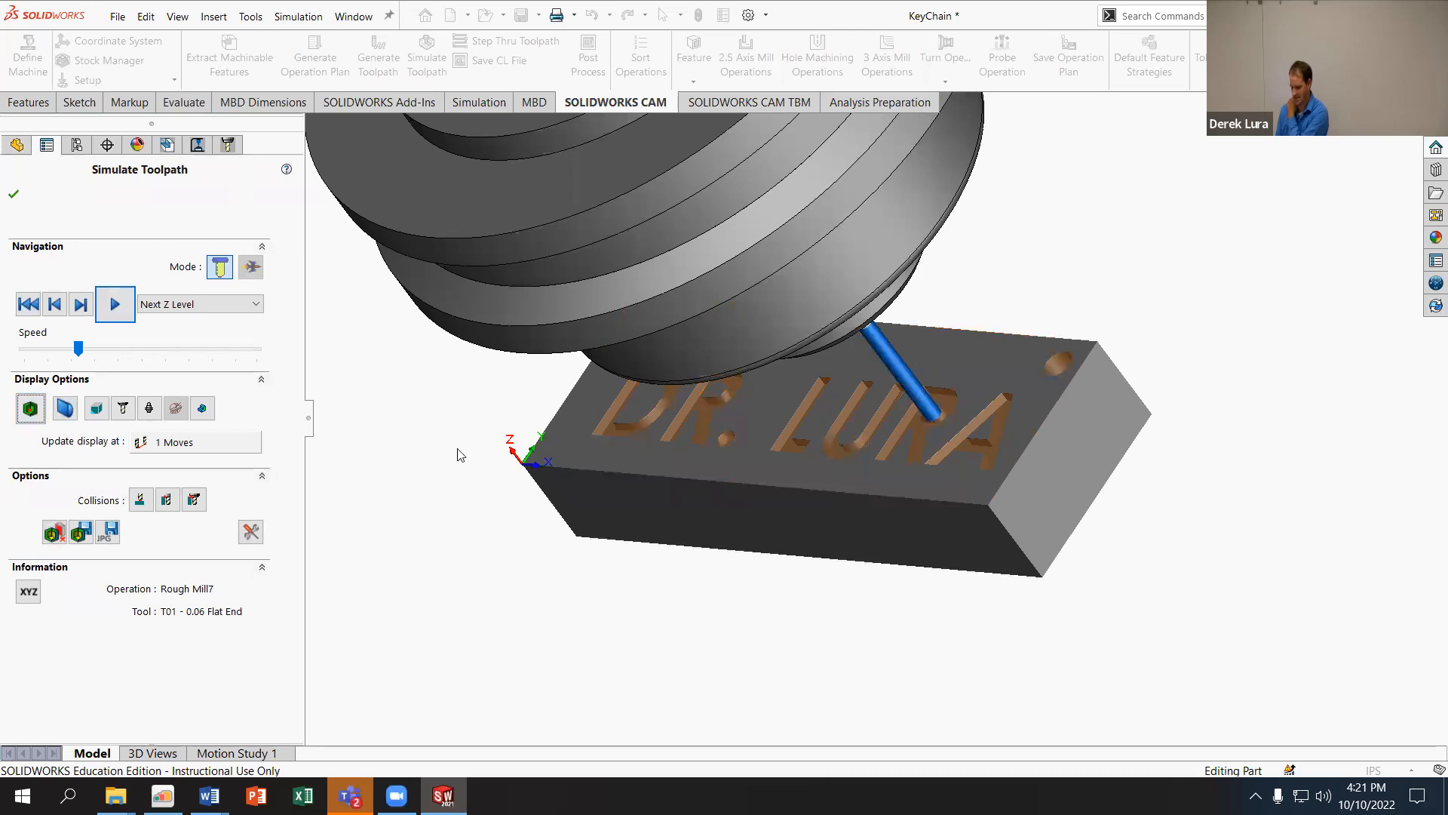
middle_drag(836, 459, 782, 434)
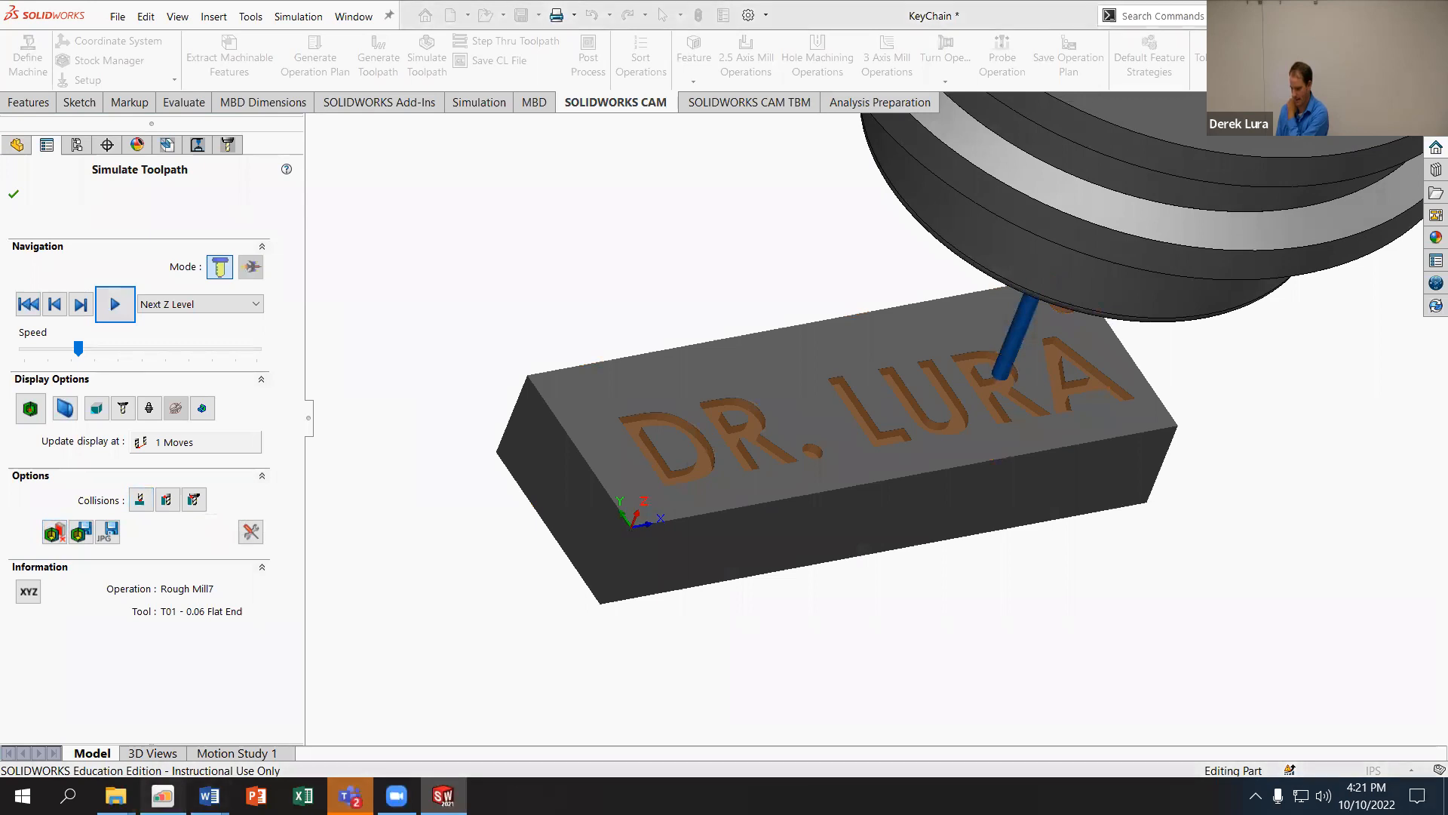
Step: Switch to the L07 SolidWorks CAM document in Word and read the instructions on simulating, adjusting toolpaths and post-processing to G-code
click(163, 795)
mouse_move(209, 796)
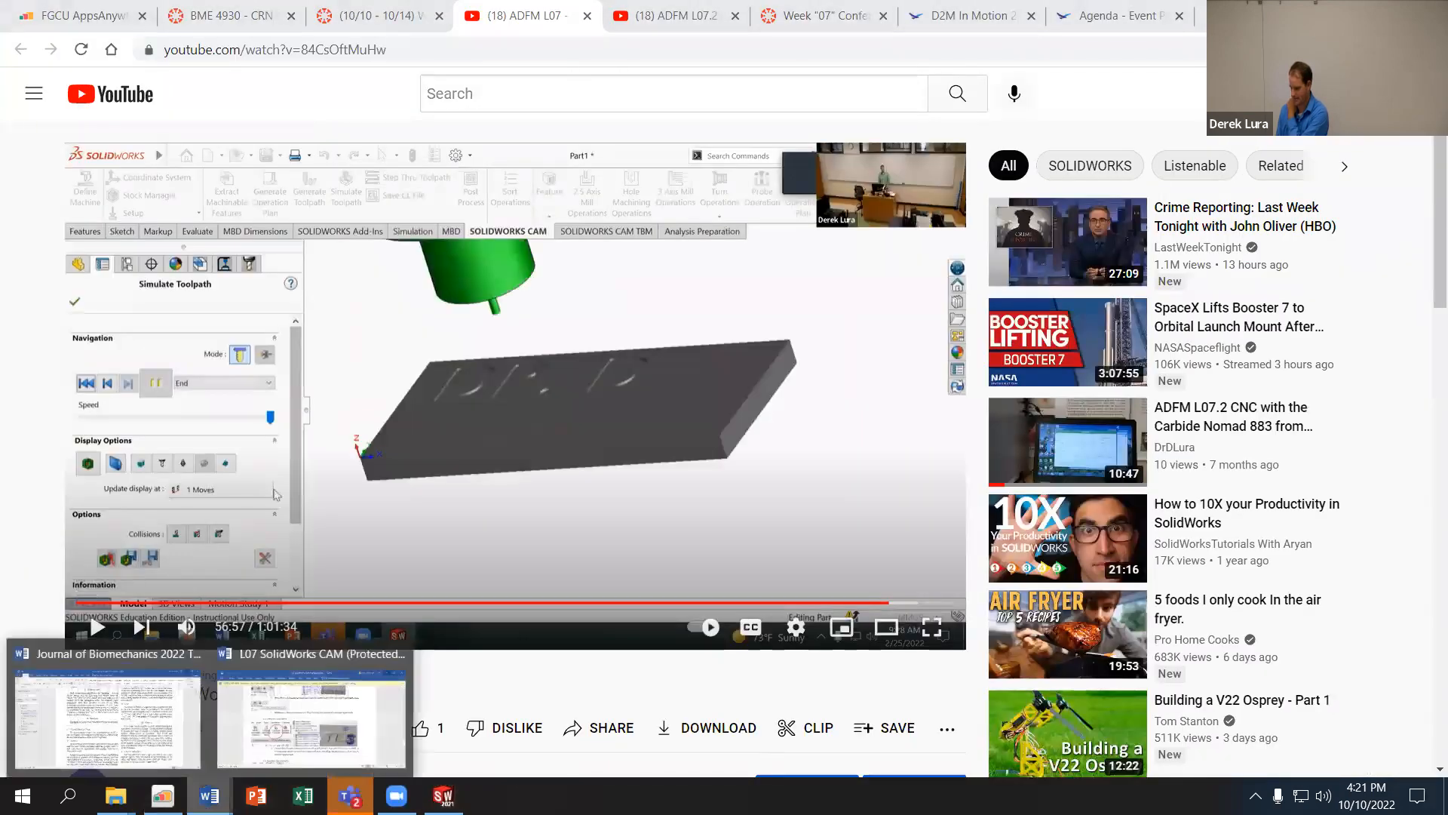
click(296, 727)
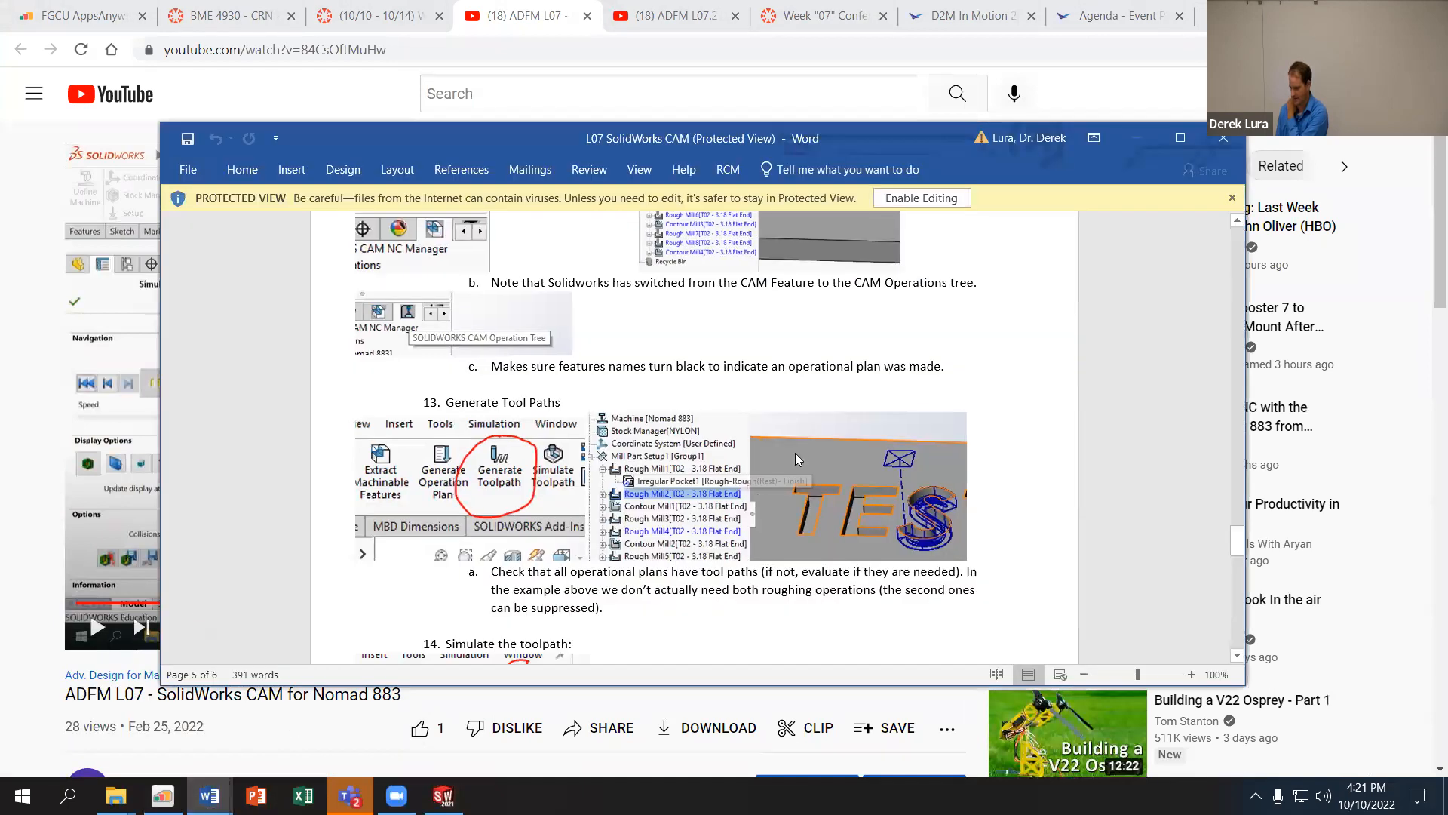
scroll(792, 460, down, 3)
scroll(785, 476, down, 10)
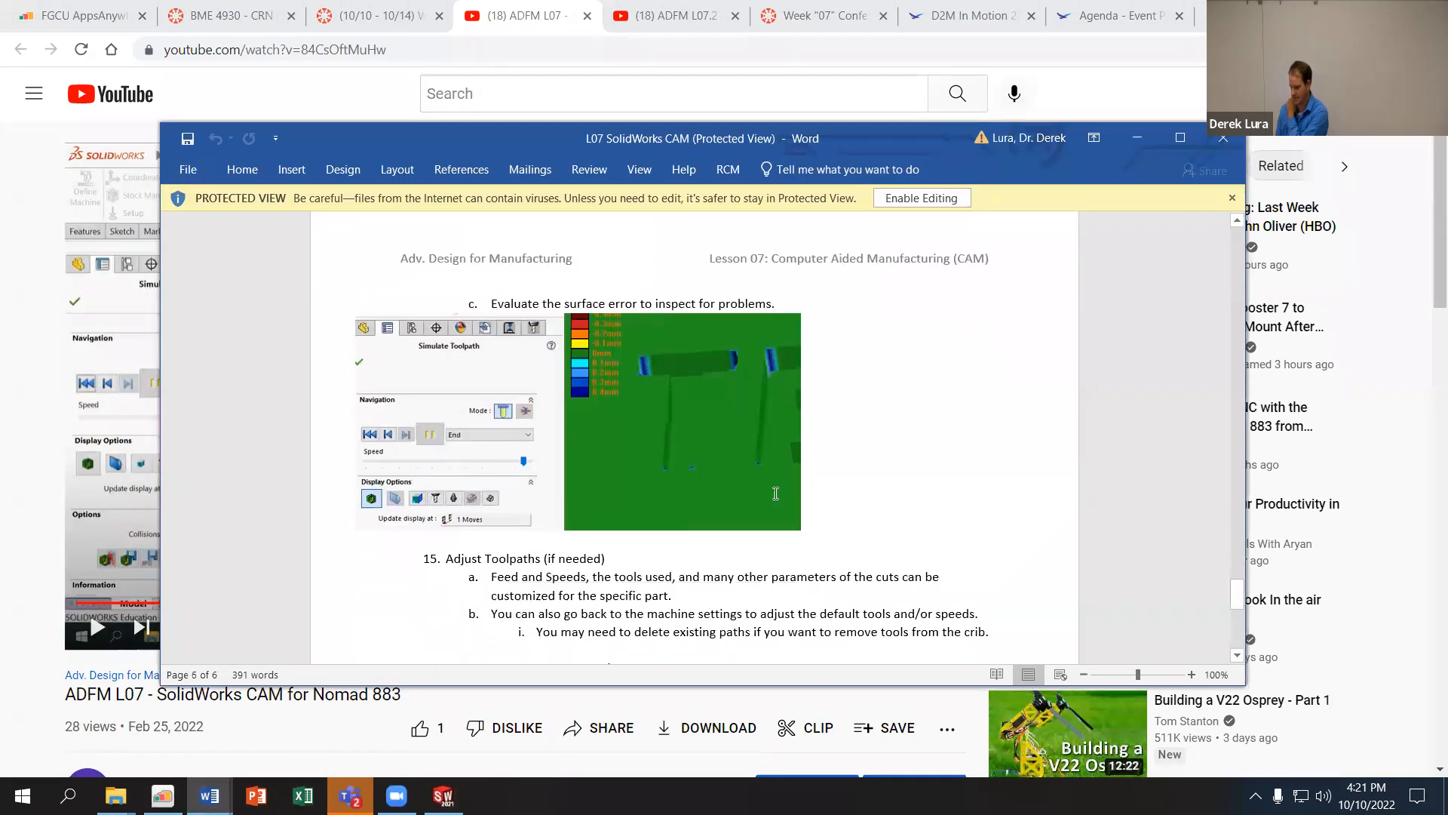
scroll(775, 493, down, 3)
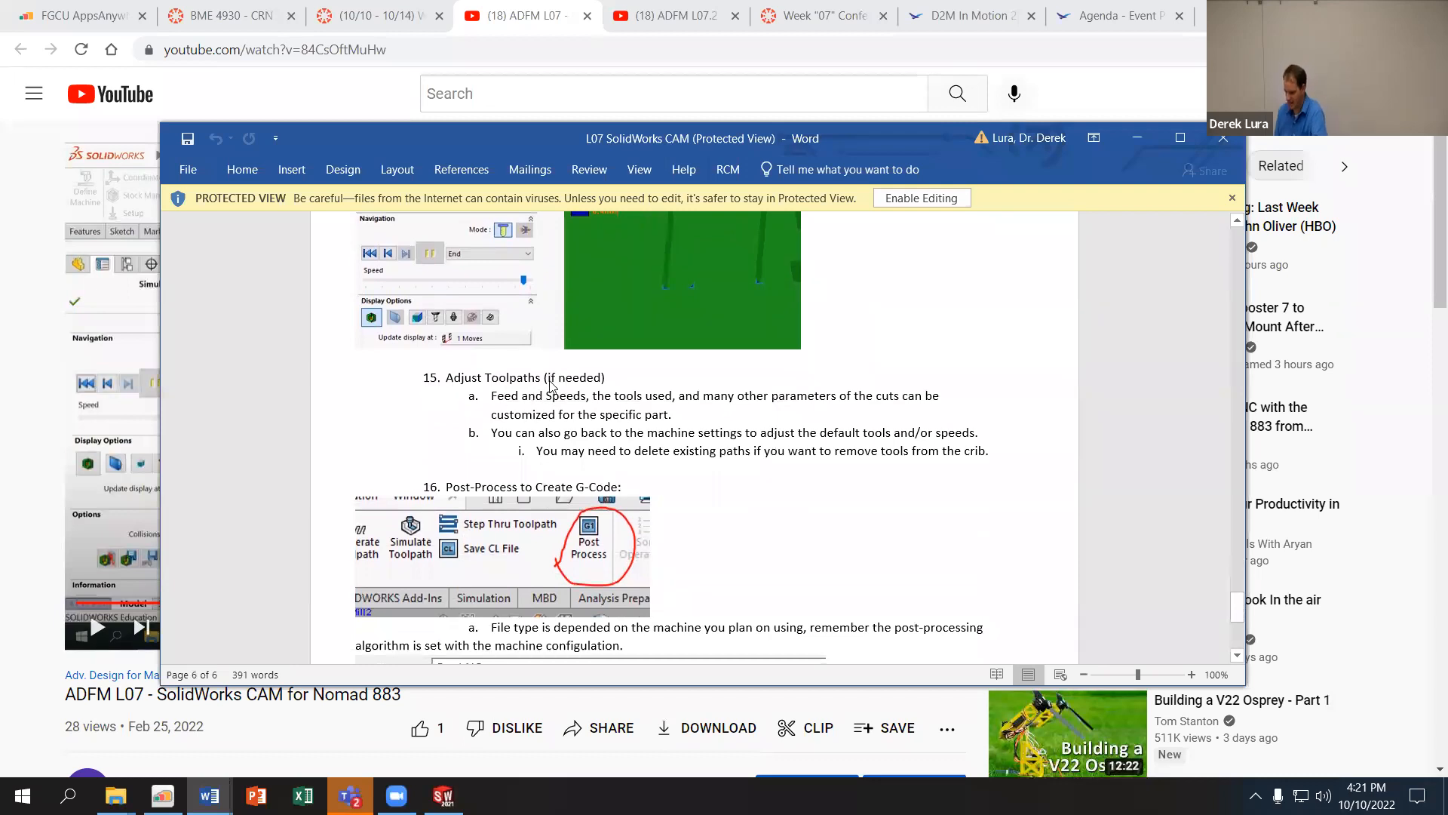
scroll(551, 385, down, 6)
scroll(551, 392, down, 3)
scroll(550, 407, up, 20)
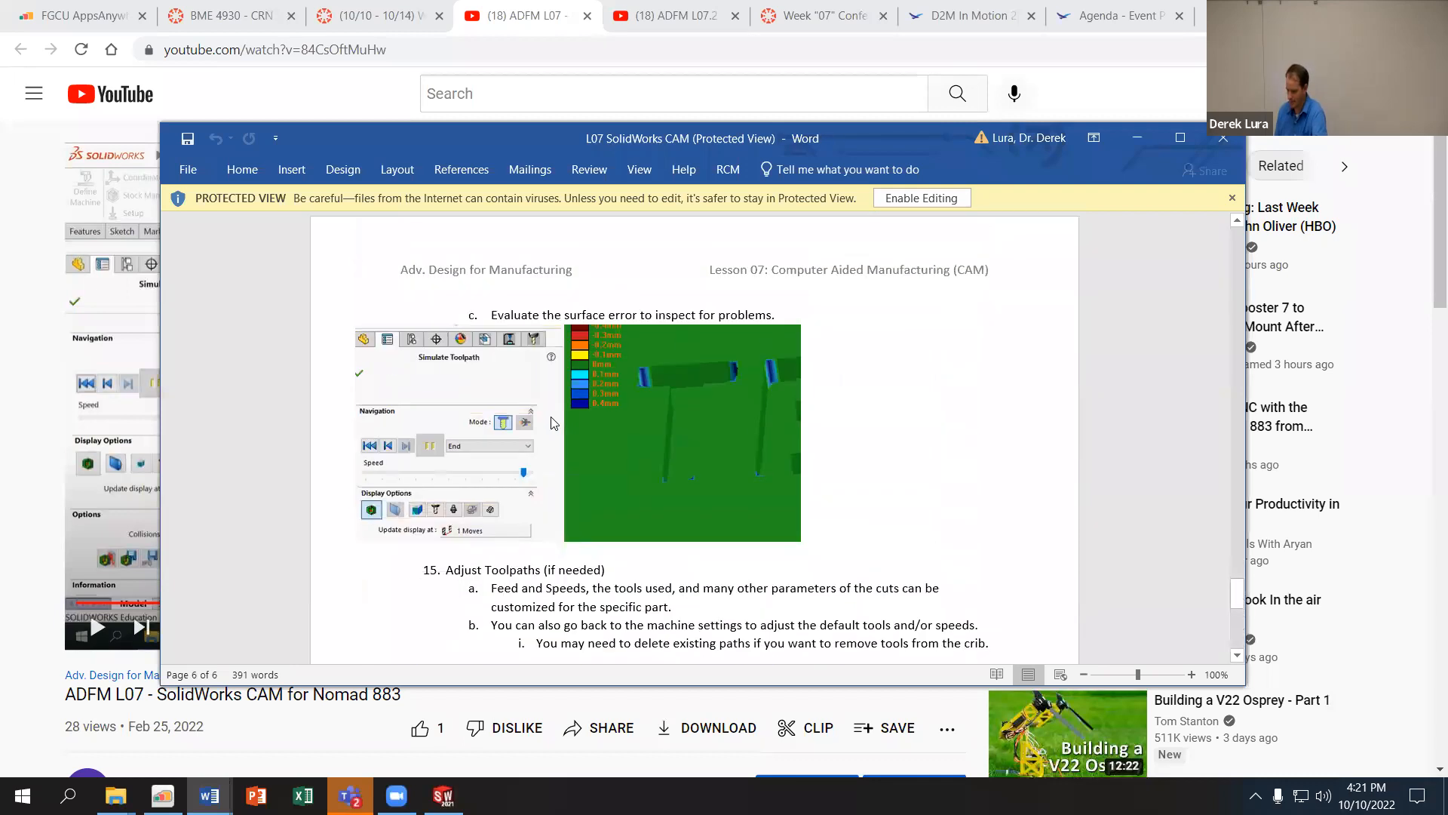
scroll(551, 420, down, 6)
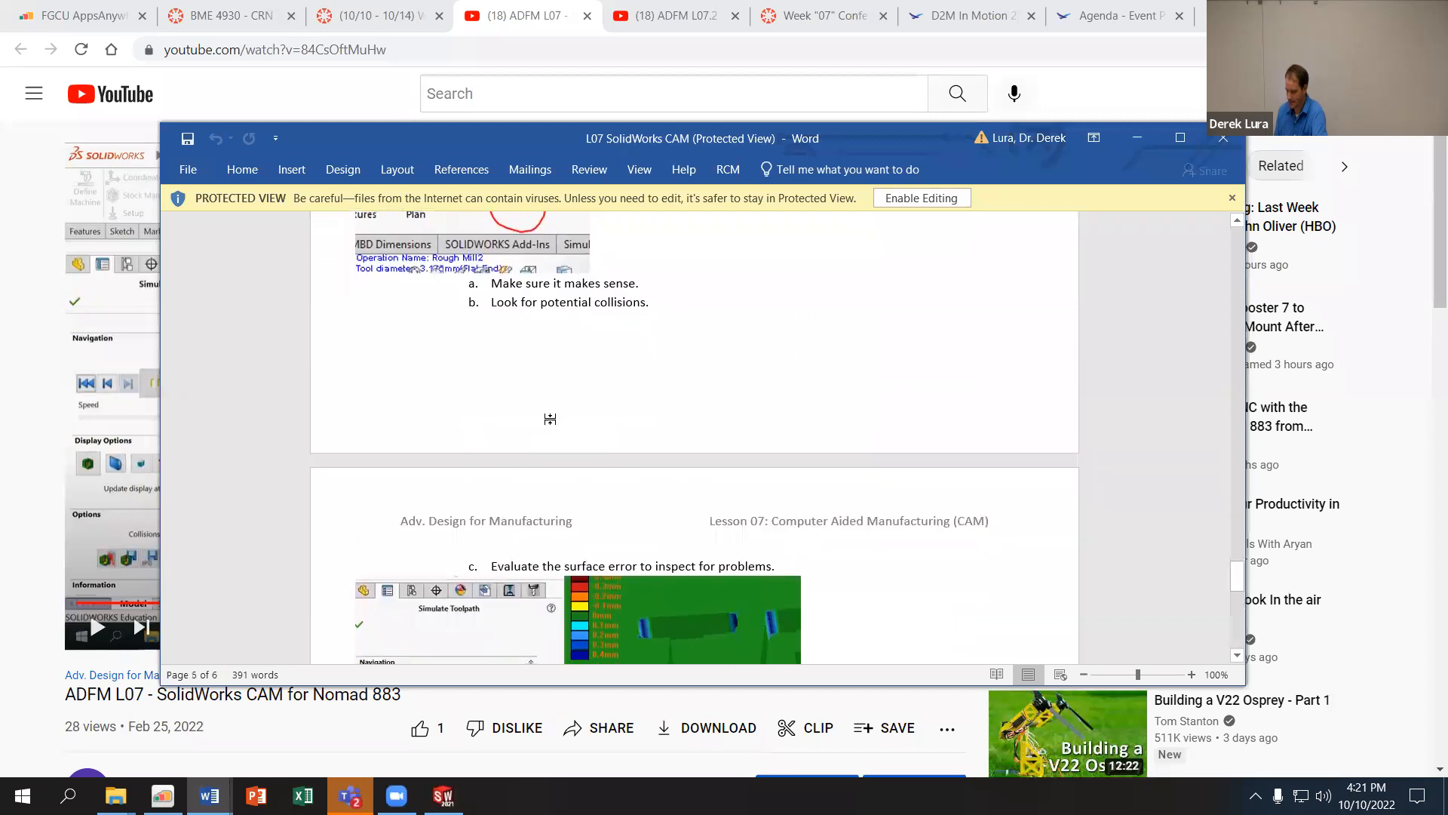
Step: Return to the SolidWorks CAM for Nomad 883 video and rewatch the toolpath simulation from about 56:37
click(506, 19)
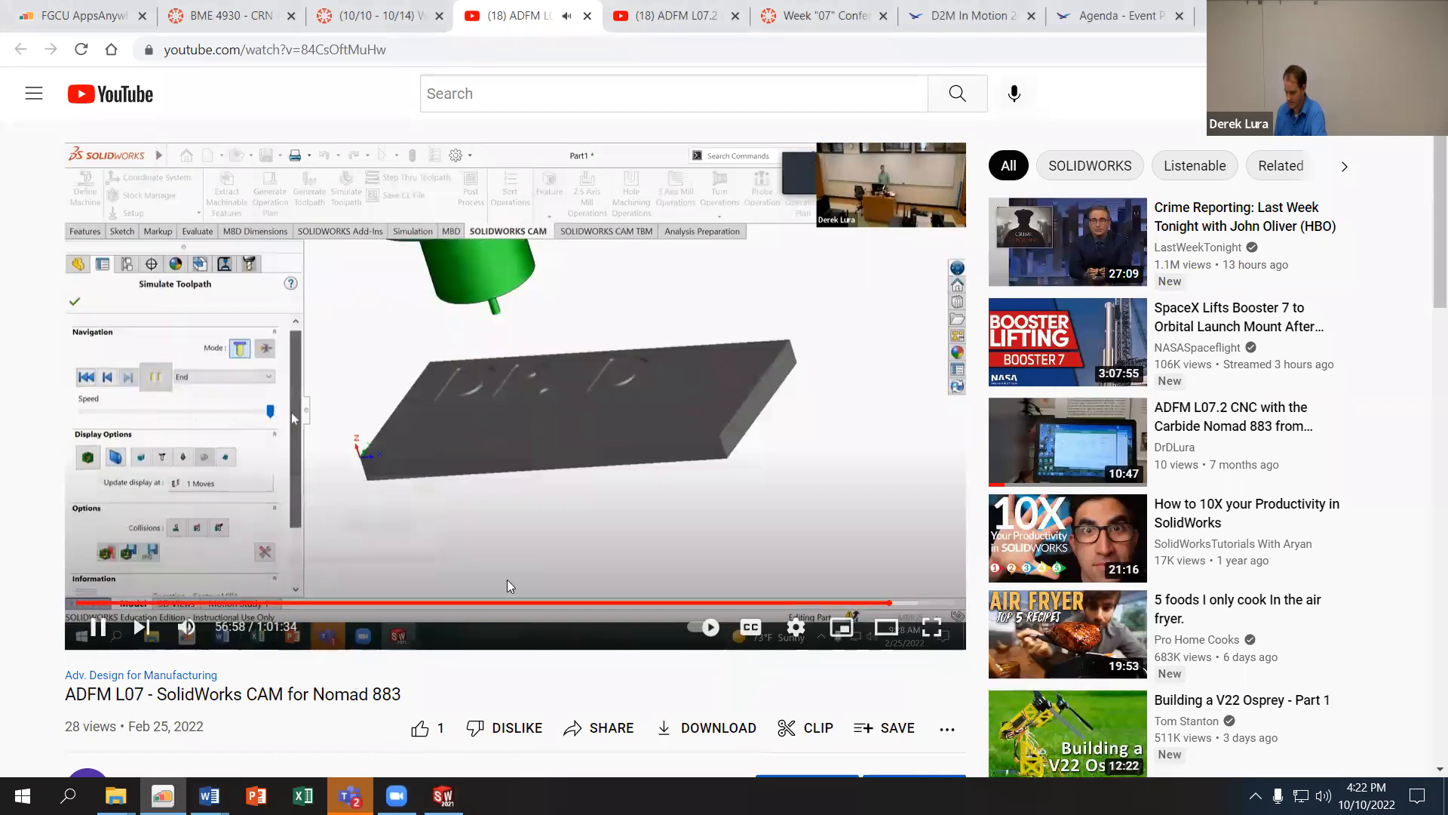
click(883, 606)
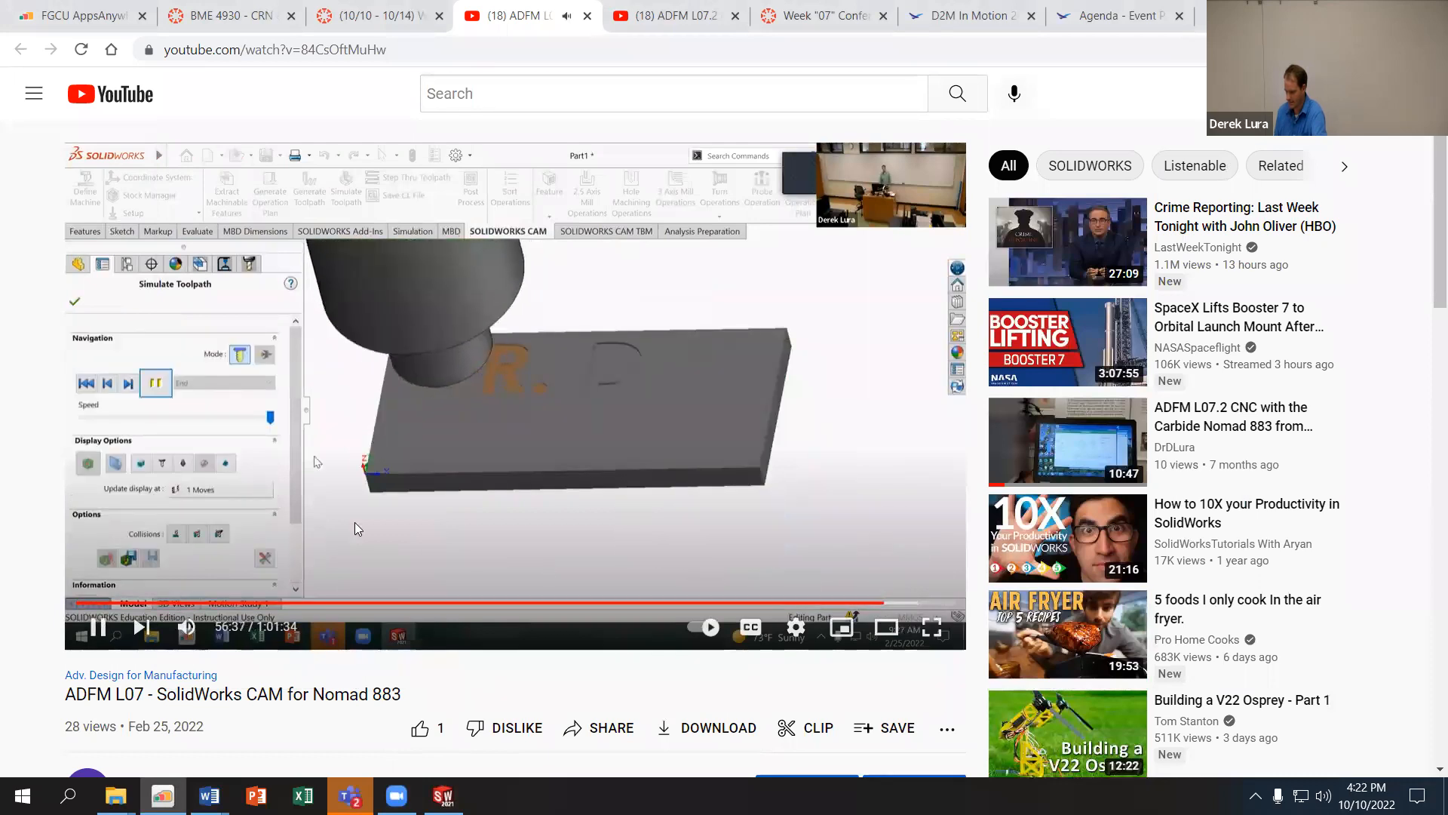
click(126, 585)
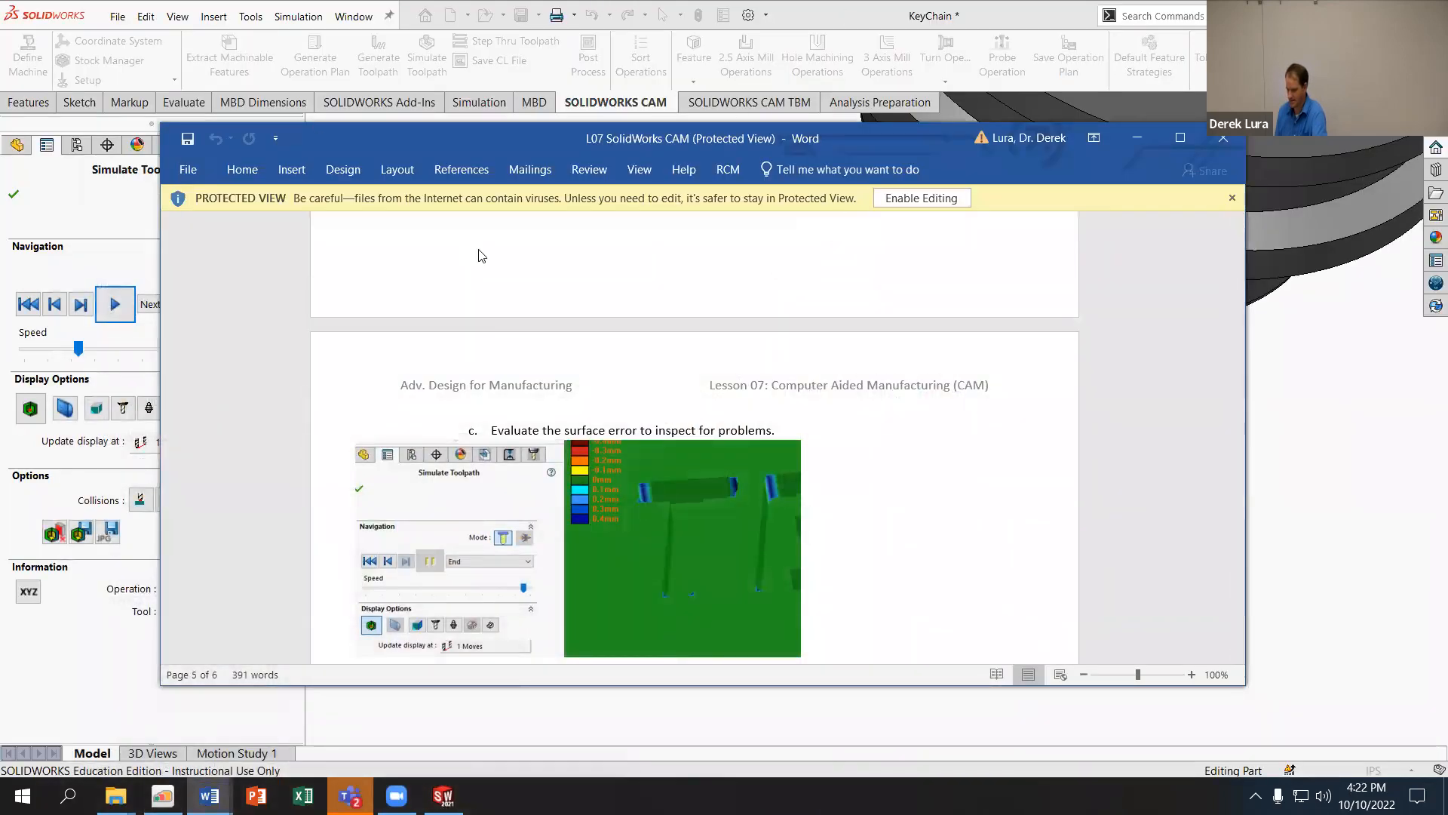
Step: Switch back to SOLIDWORKS, simulate the cuts one Z level at a time into Rough Mill9 and examine the cutter from the side
click(113, 349)
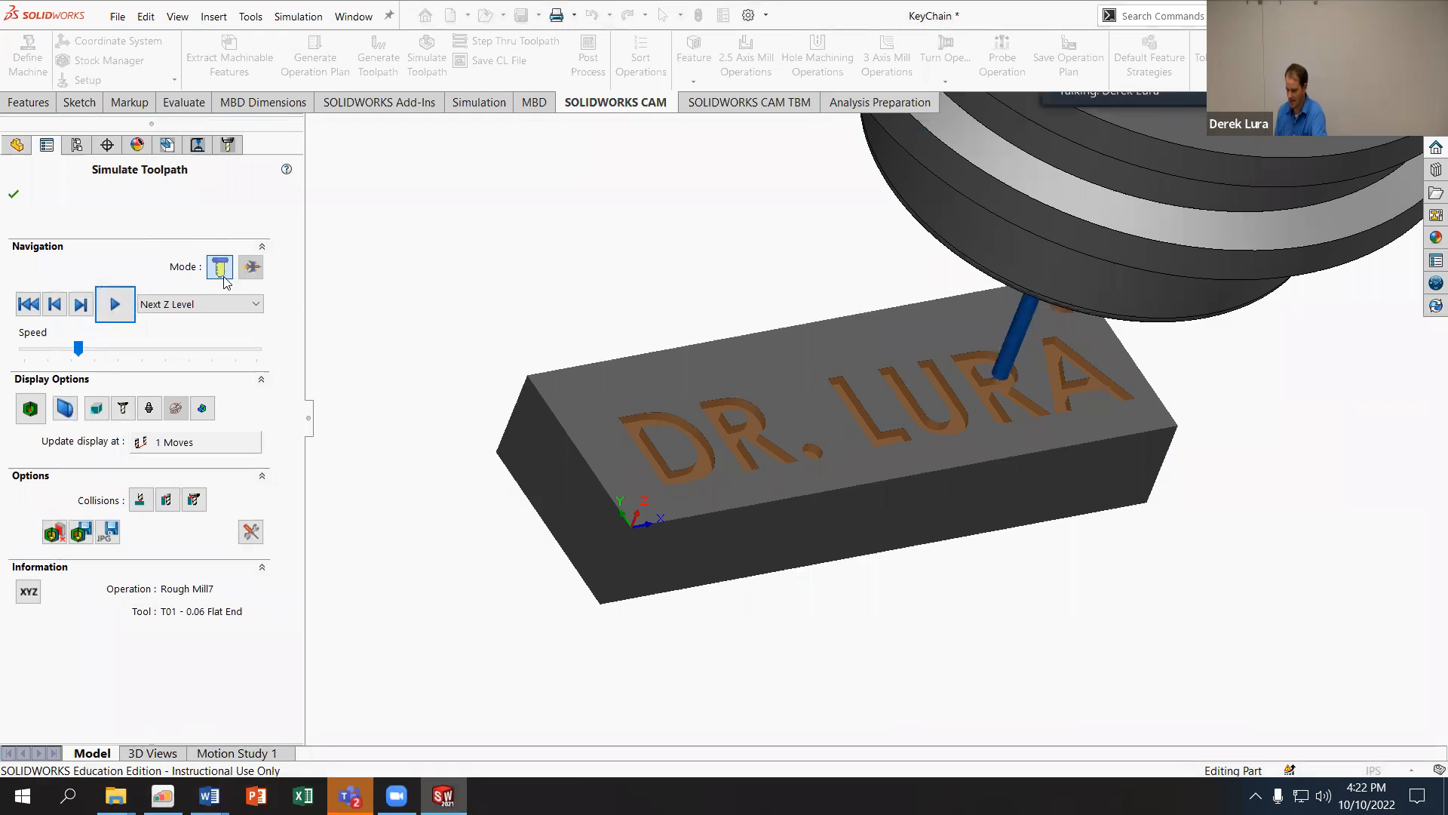
click(116, 304)
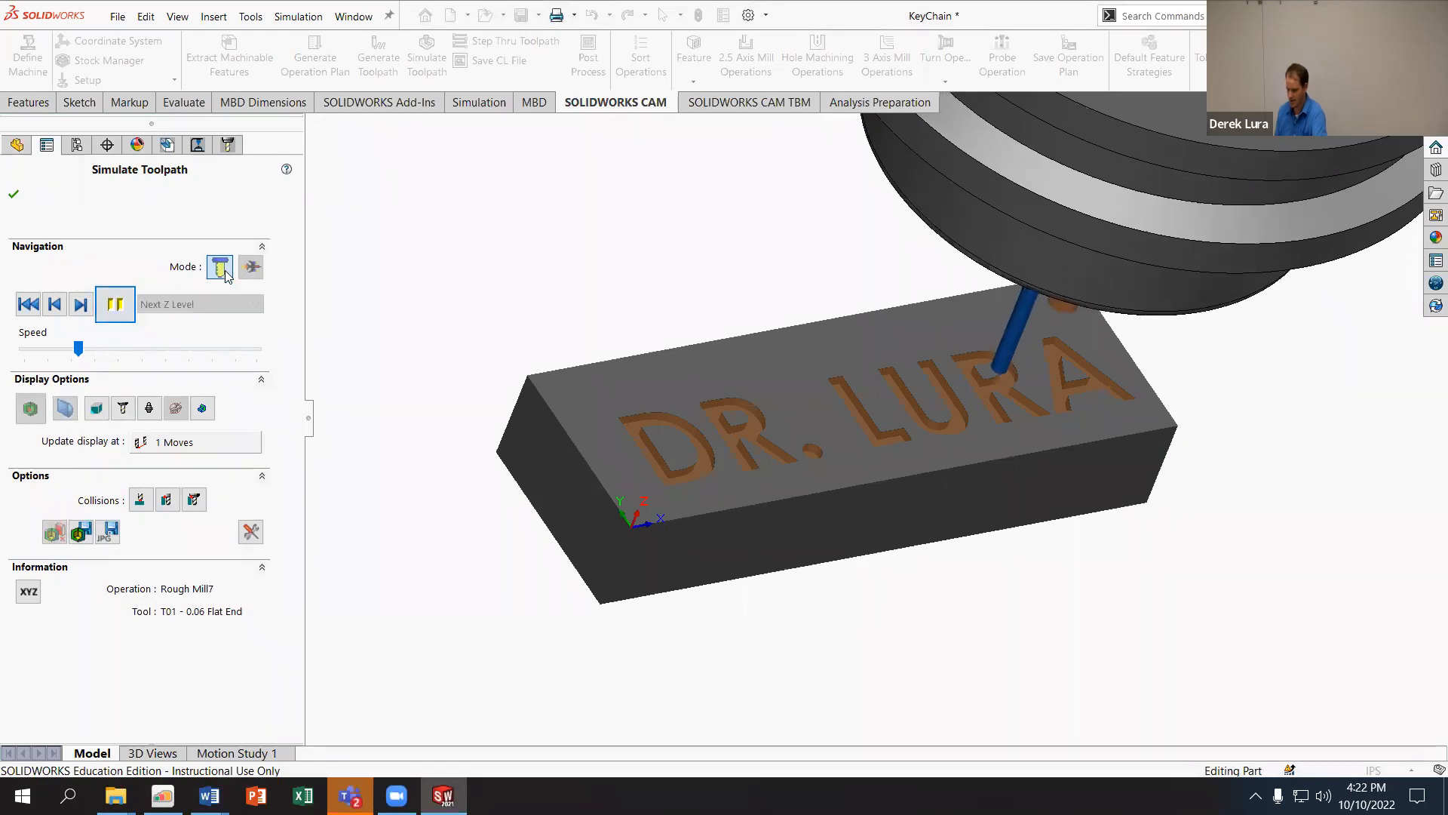
middle_drag(604, 311, 550, 289)
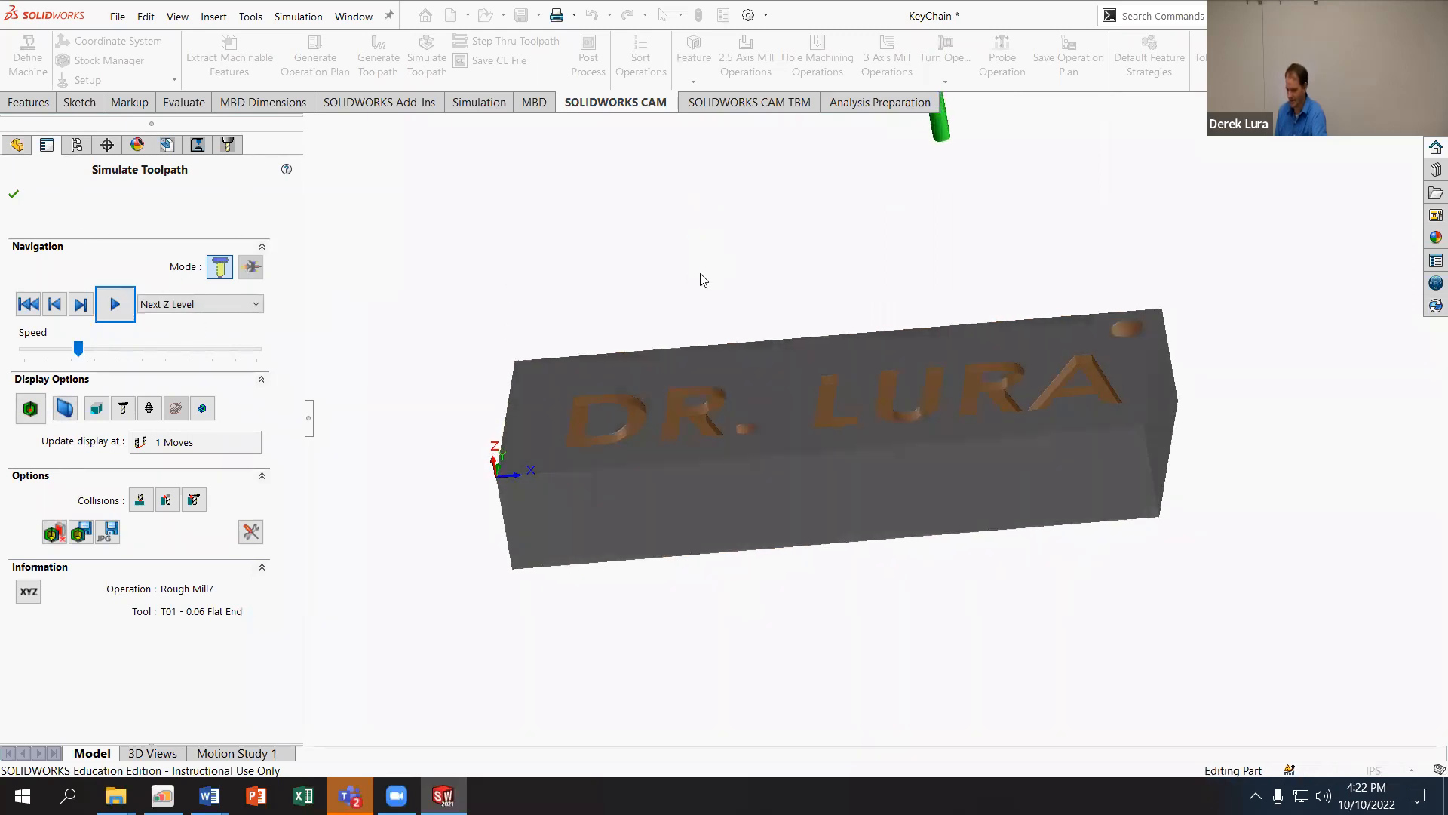
click(108, 309)
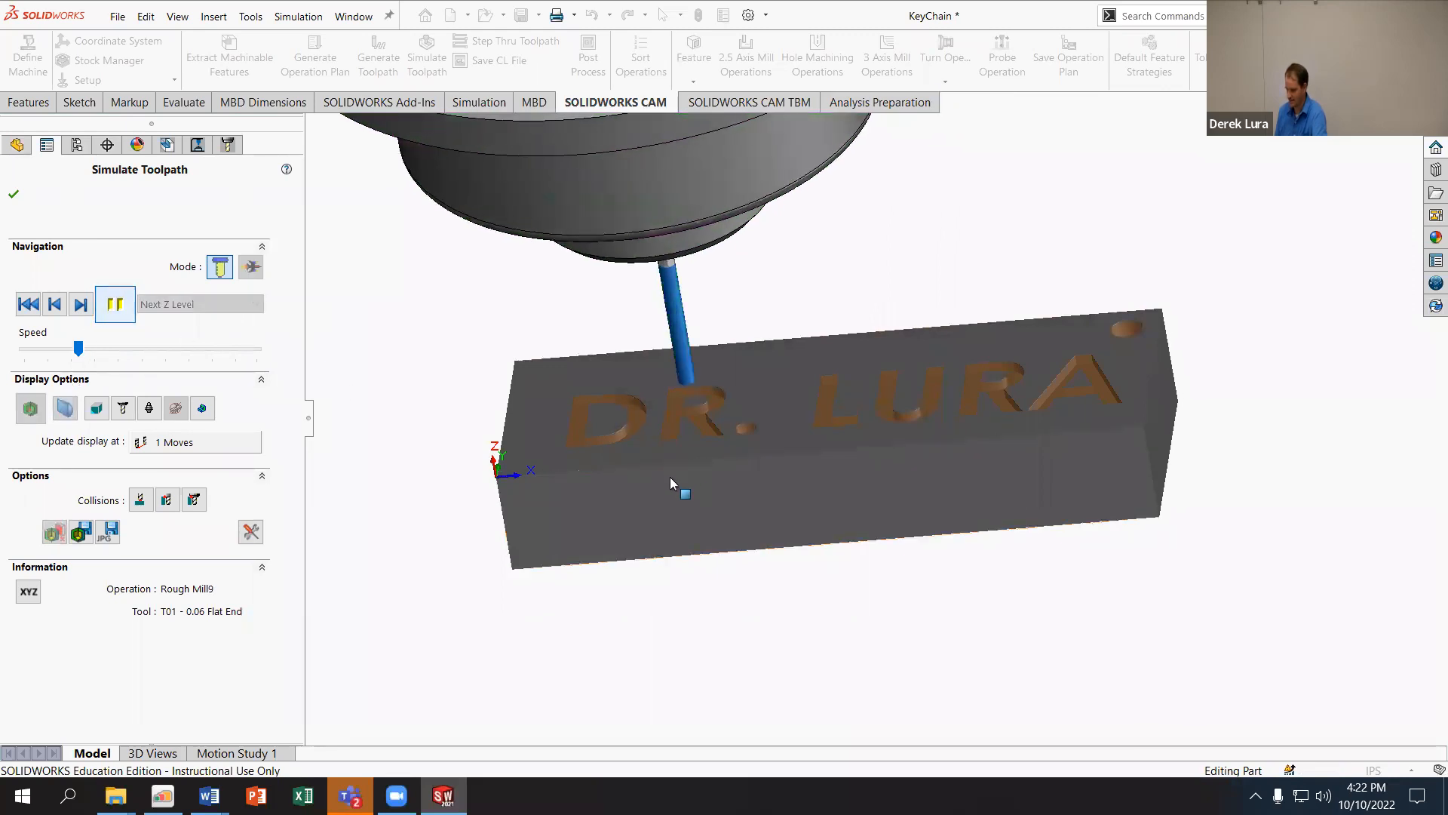
right_drag(675, 477, 475, 453)
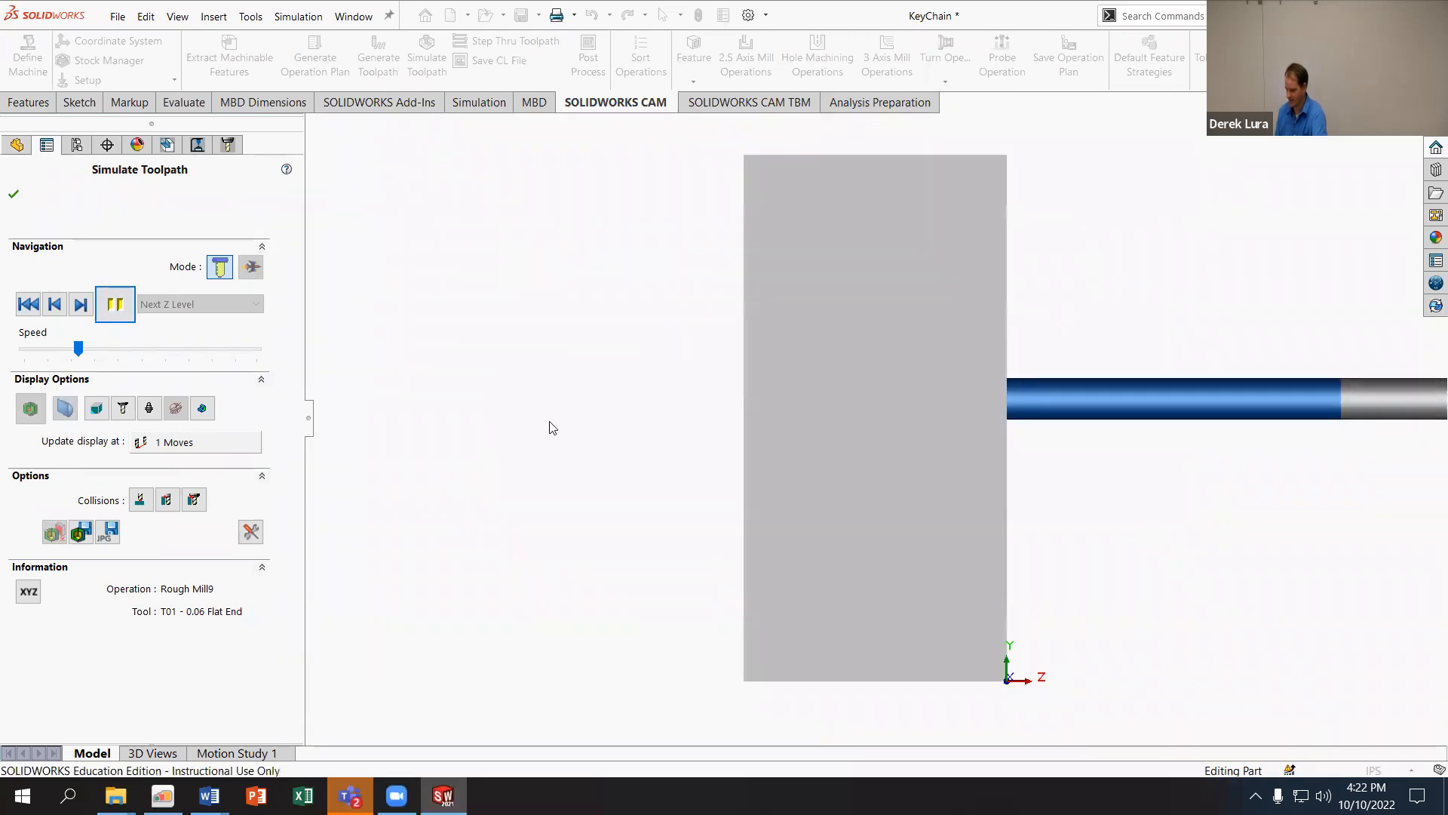
middle_drag(656, 392, 805, 426)
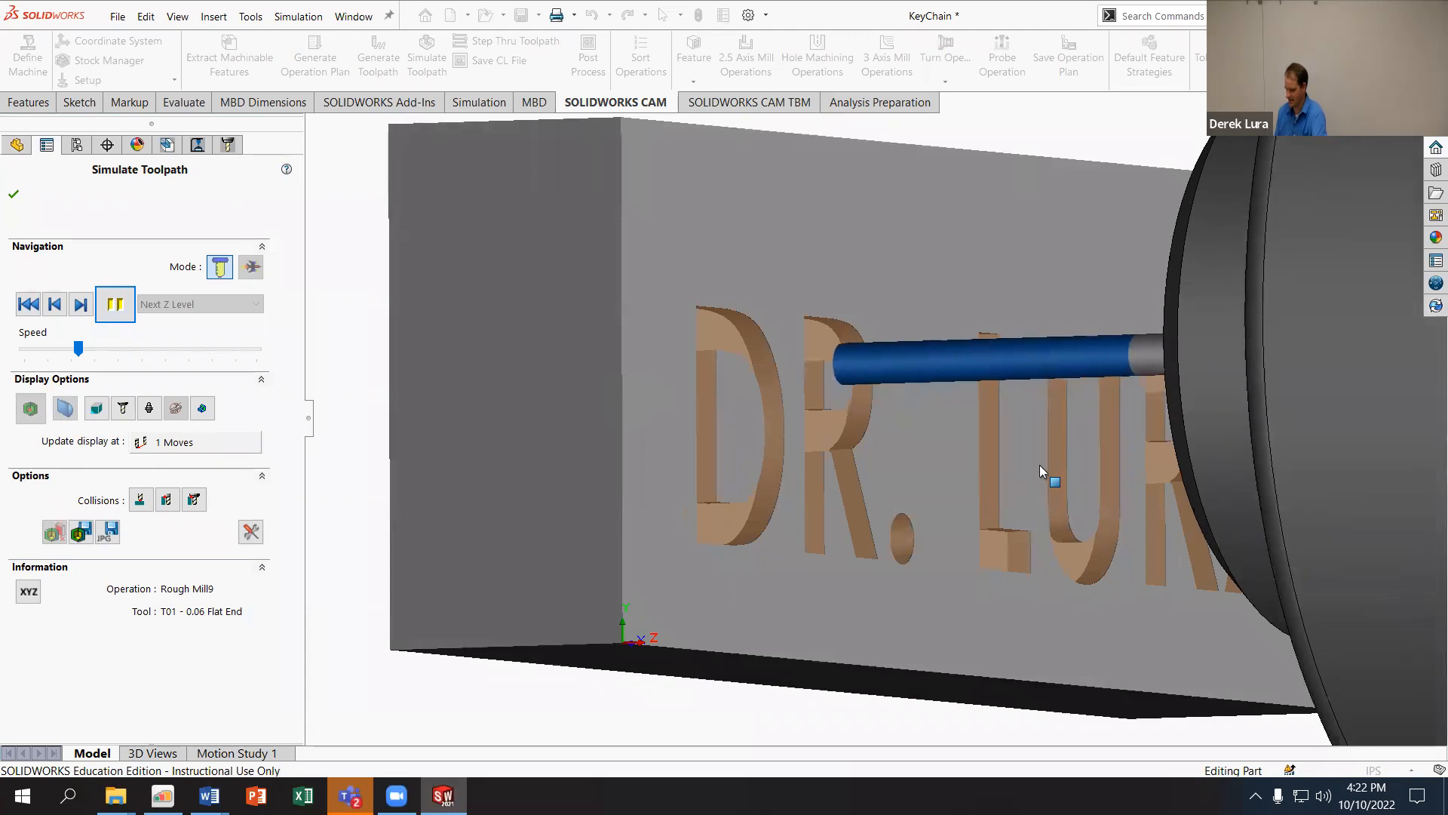
Step: Speed up the Rough Mill9 simulation, show the color-coded difference from the design part and examine the engraved letters
click(132, 347)
click(131, 347)
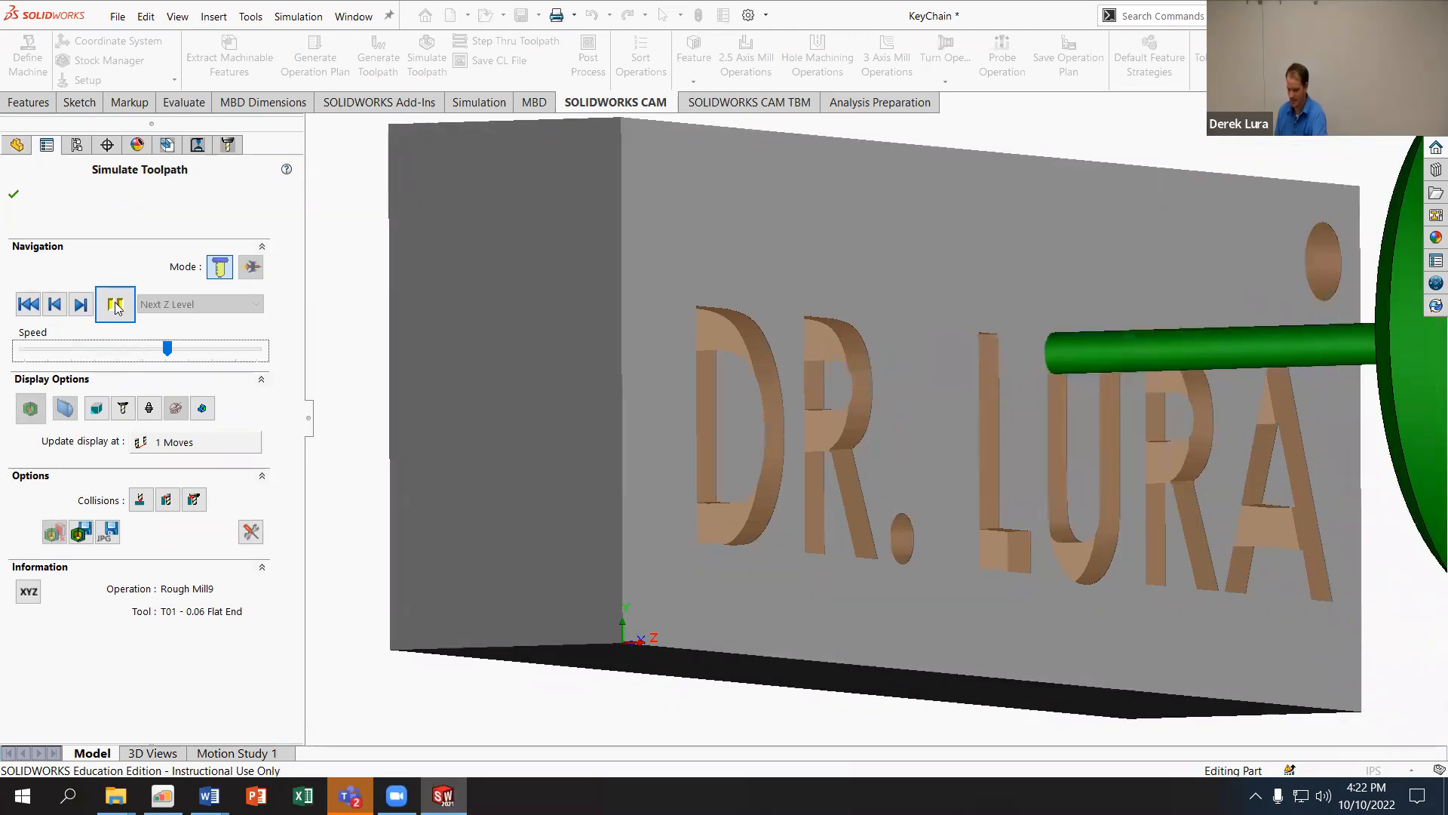
click(33, 407)
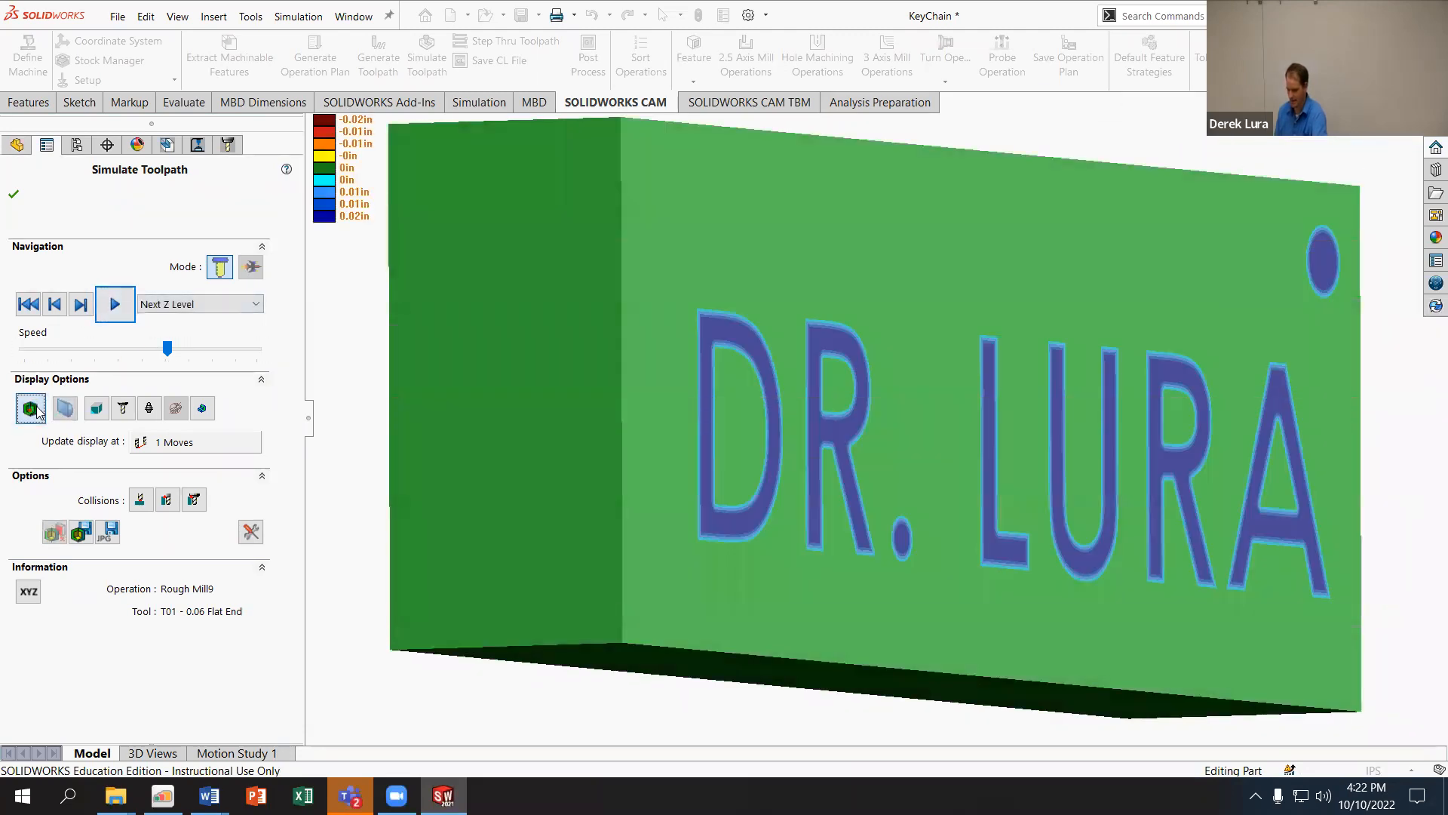
middle_drag(1205, 407, 1028, 413)
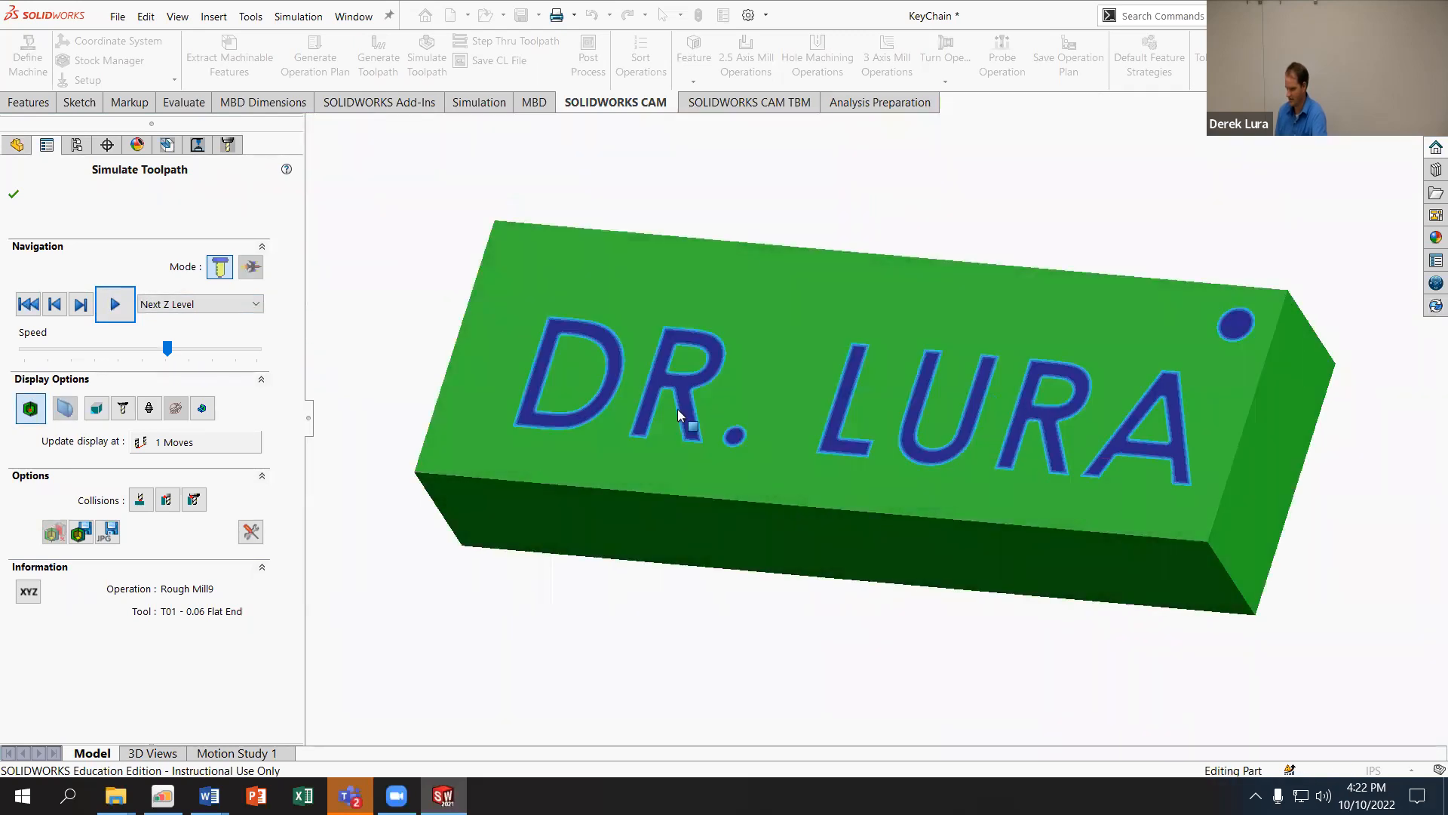
Step: Simulate to the next Z level in Rough Mill11 and examine the cut at the tip of the letter A up close
click(114, 304)
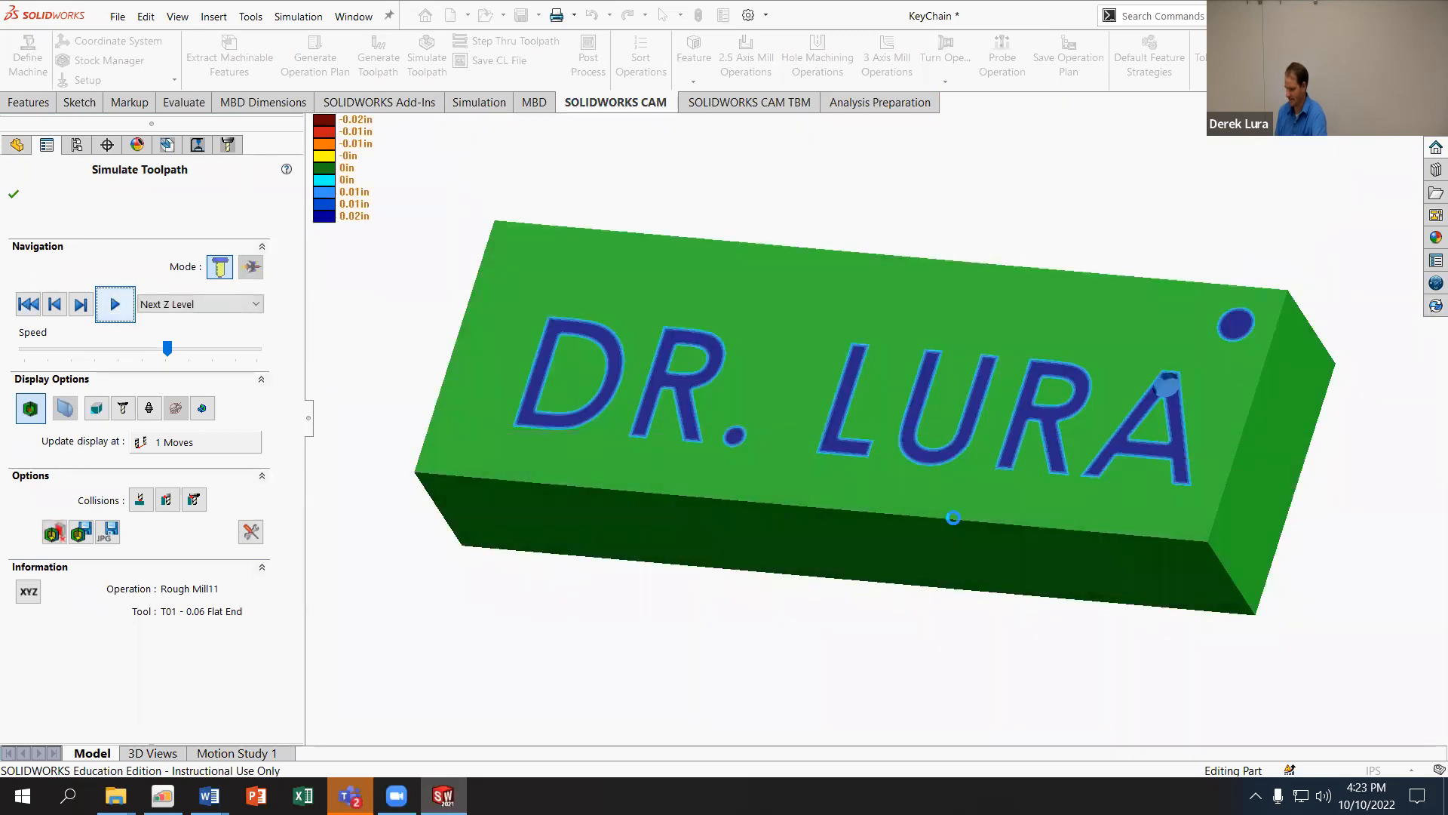
middle_drag(1164, 518, 1262, 476)
scroll(1210, 445, down, 6)
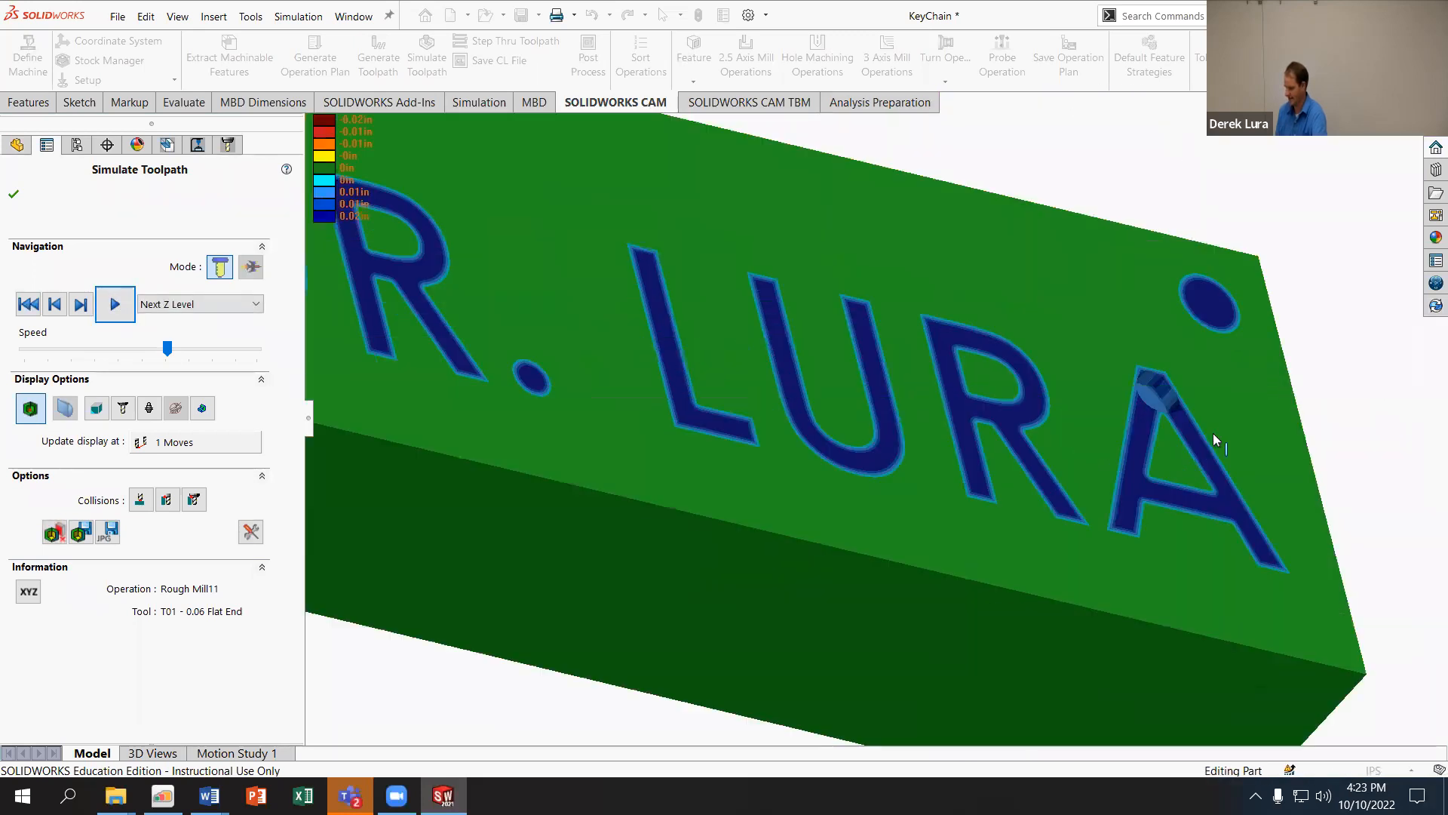
scroll(1125, 390, down, 3)
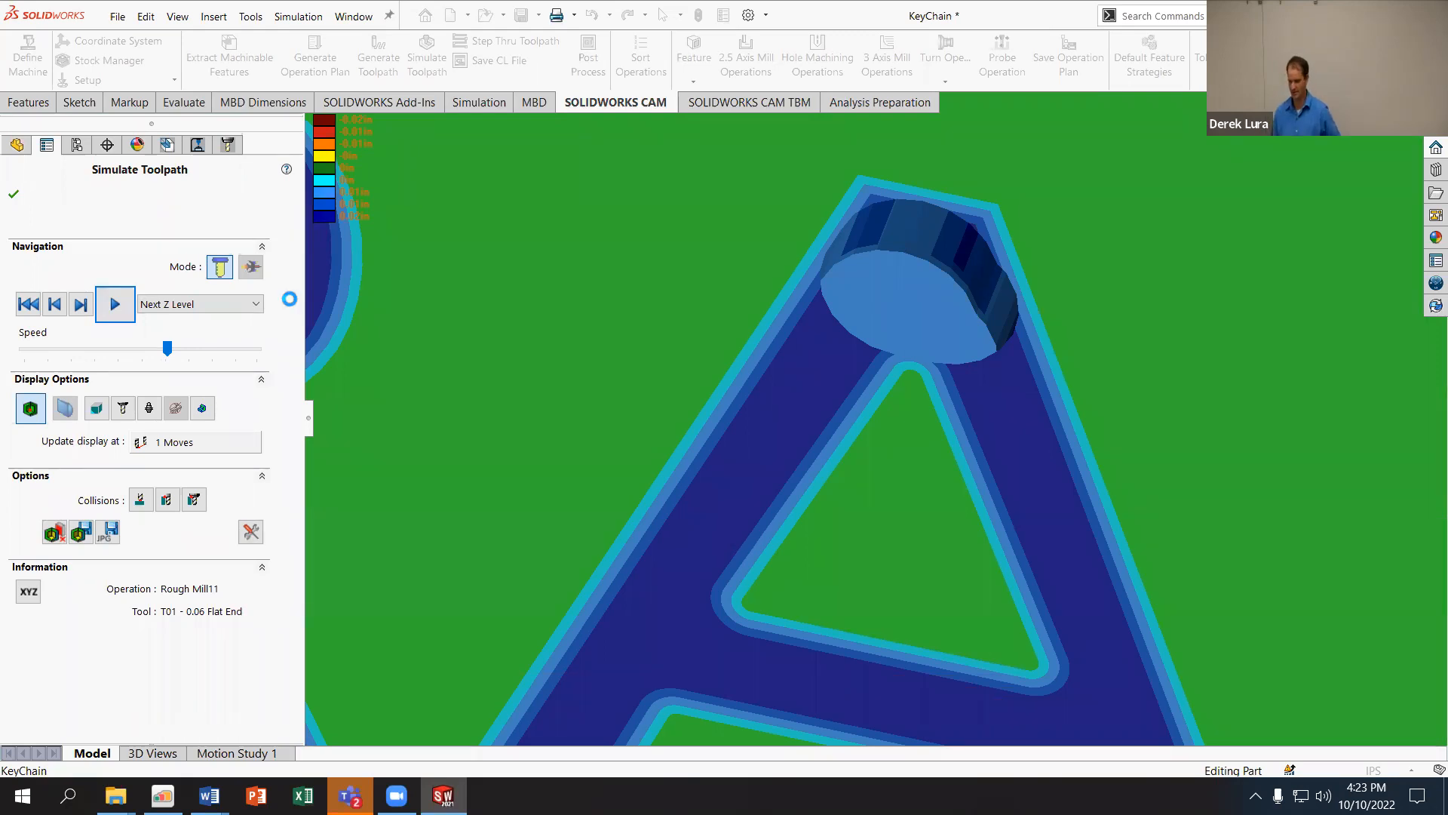
Step: Close the toolpath simulation and start post-processing with output file KeyChain, type CARBIDE_3D_GRBL_ROUTER (*.NC), in the Downloads folder
click(23, 197)
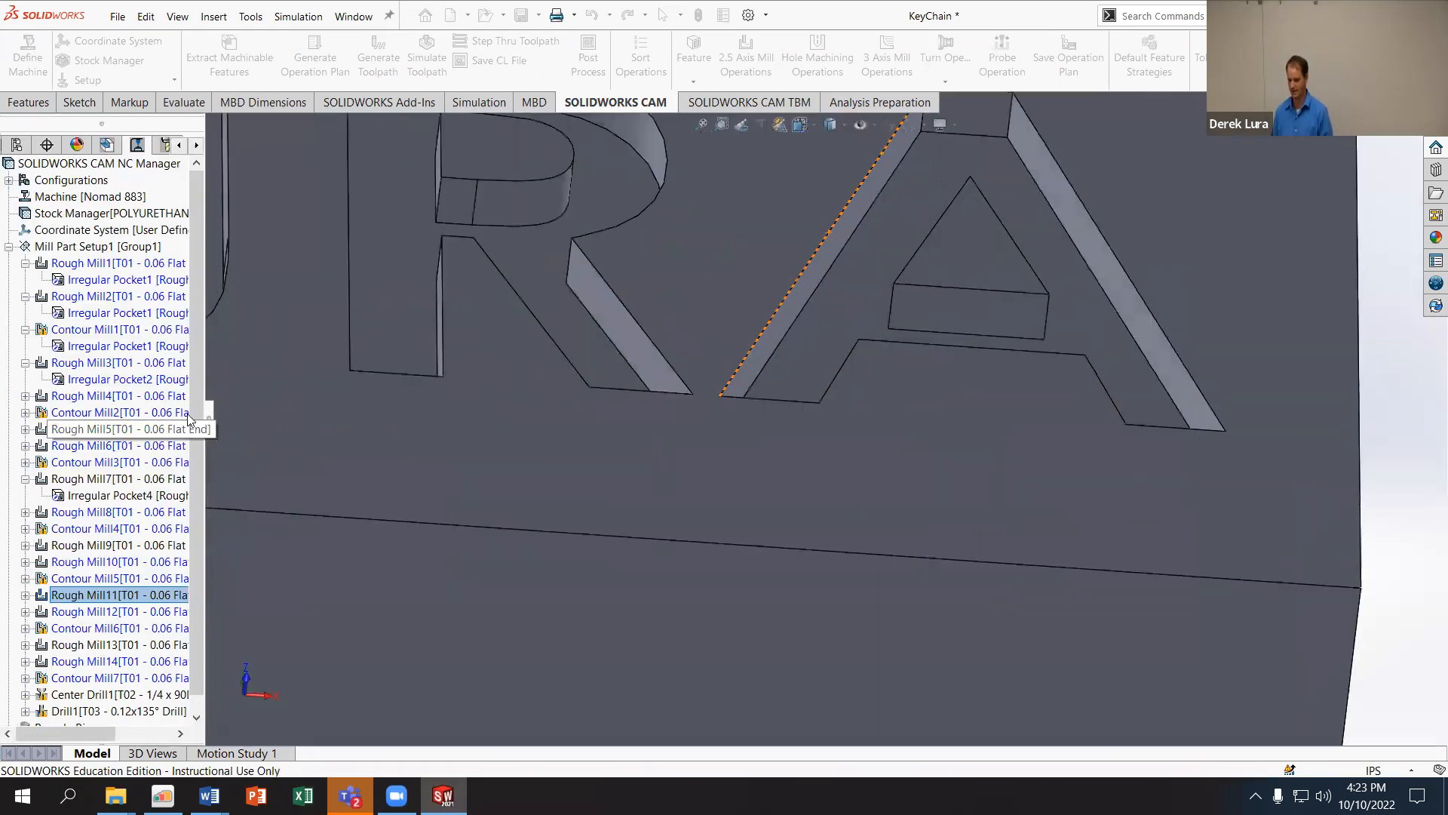
click(588, 58)
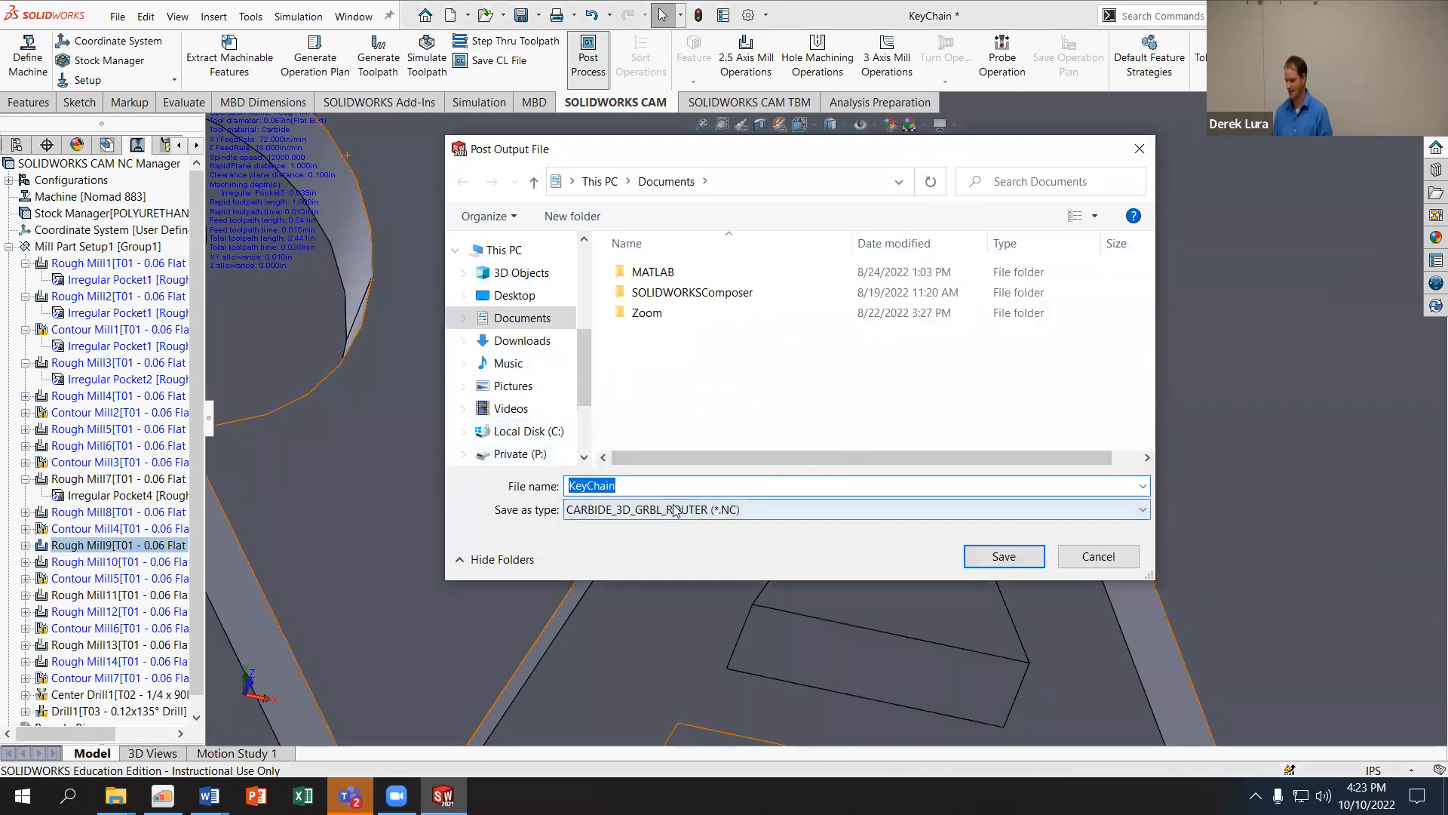
click(802, 510)
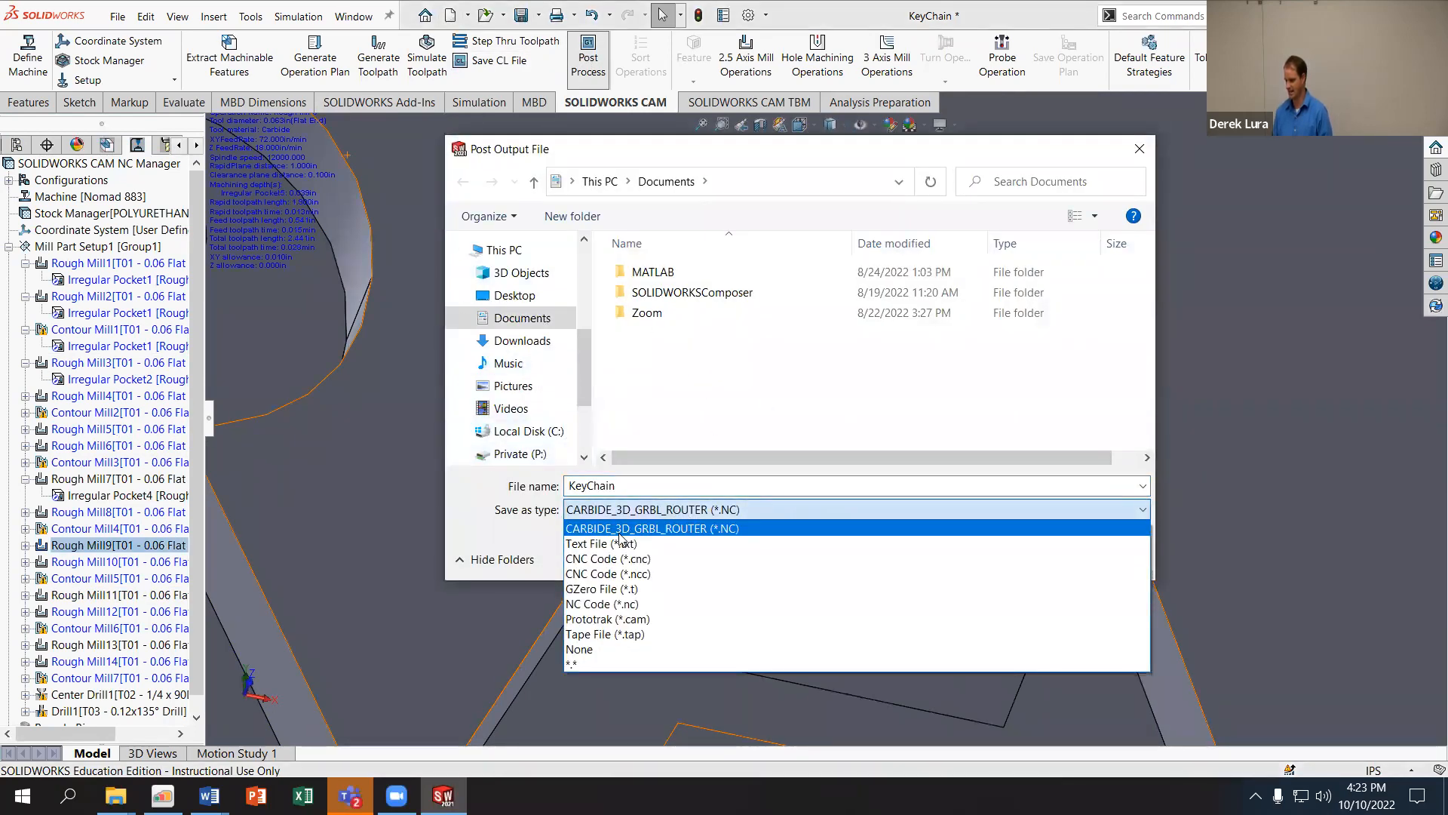
click(641, 529)
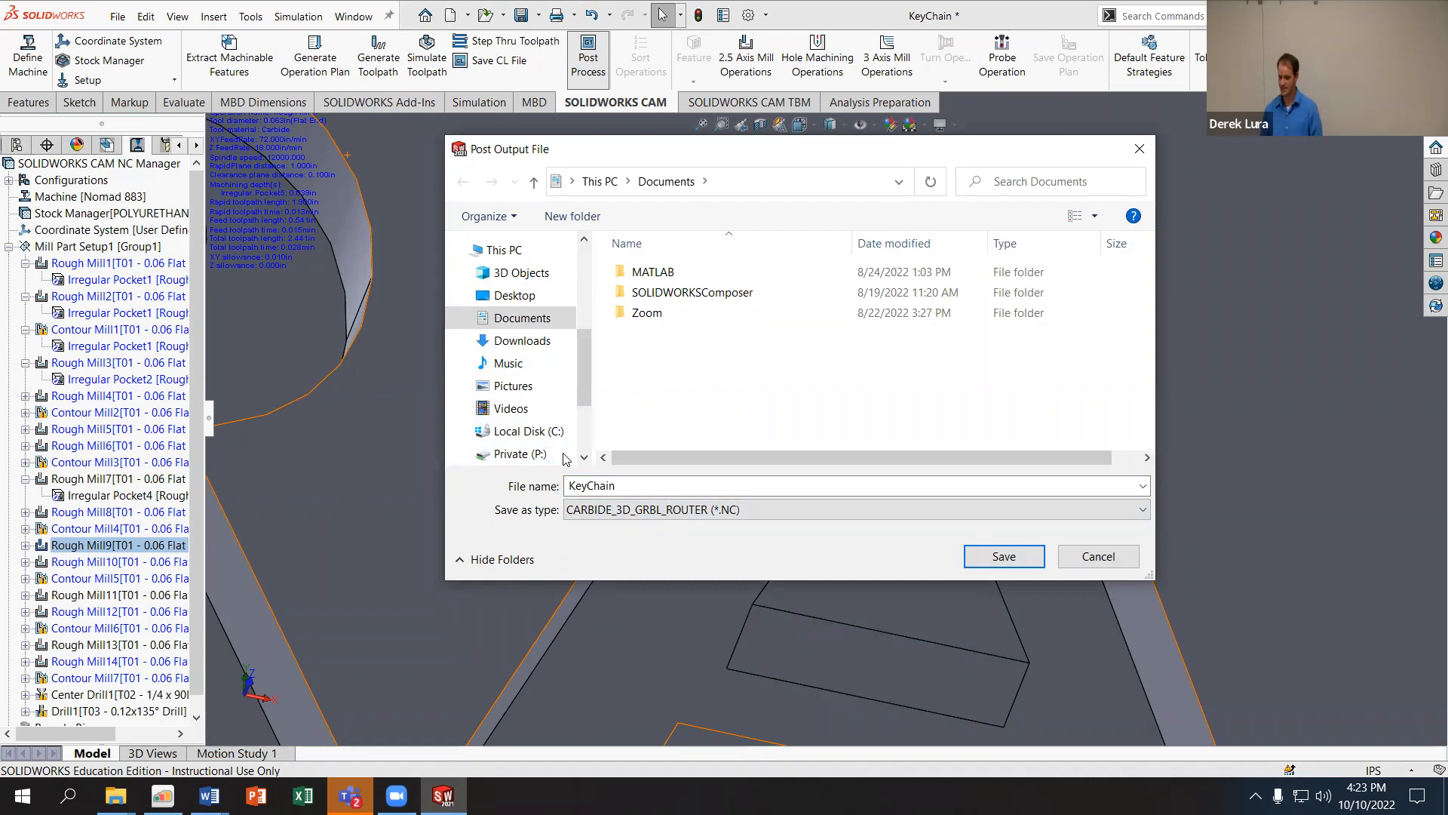
click(482, 344)
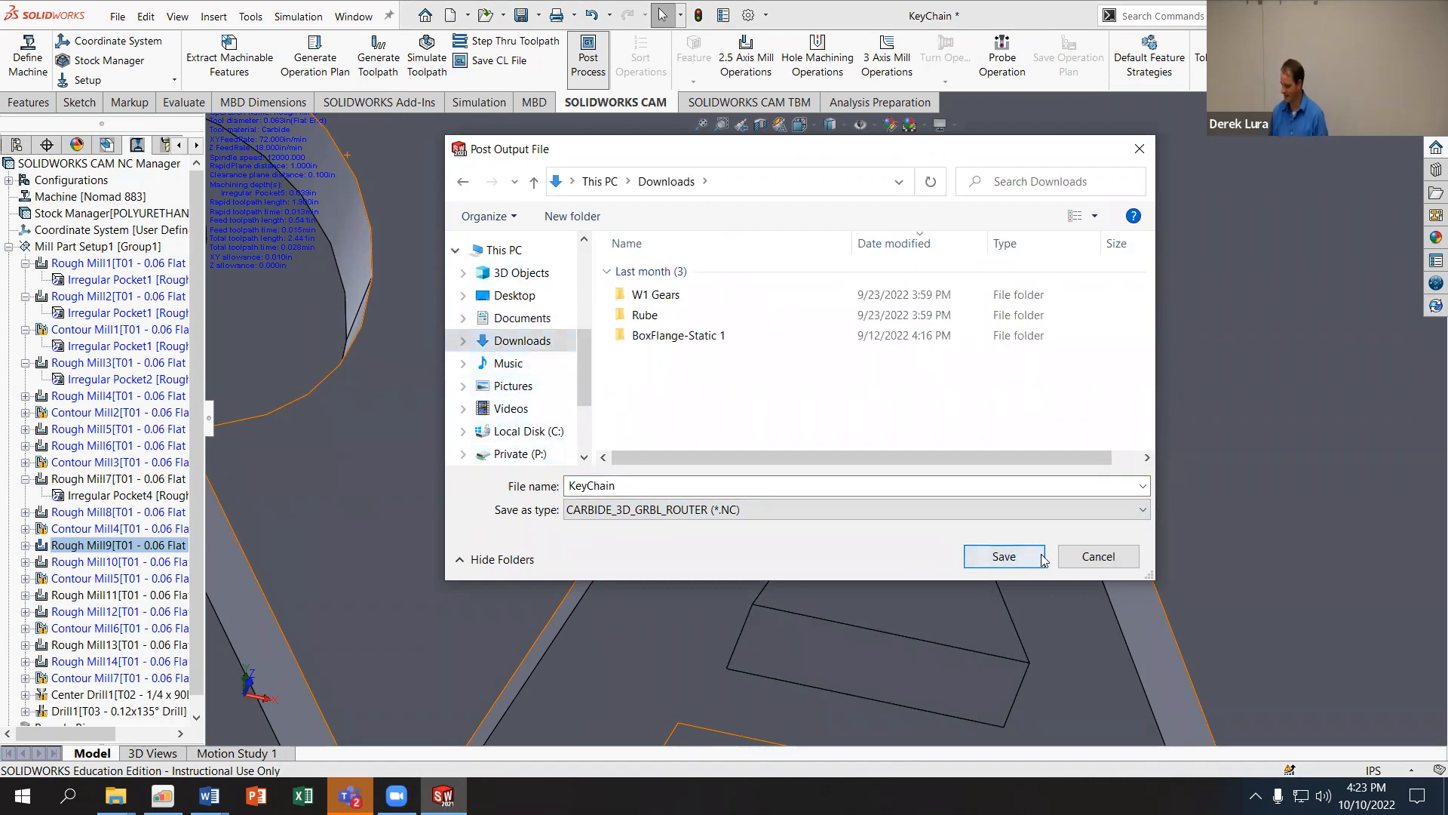
click(1003, 556)
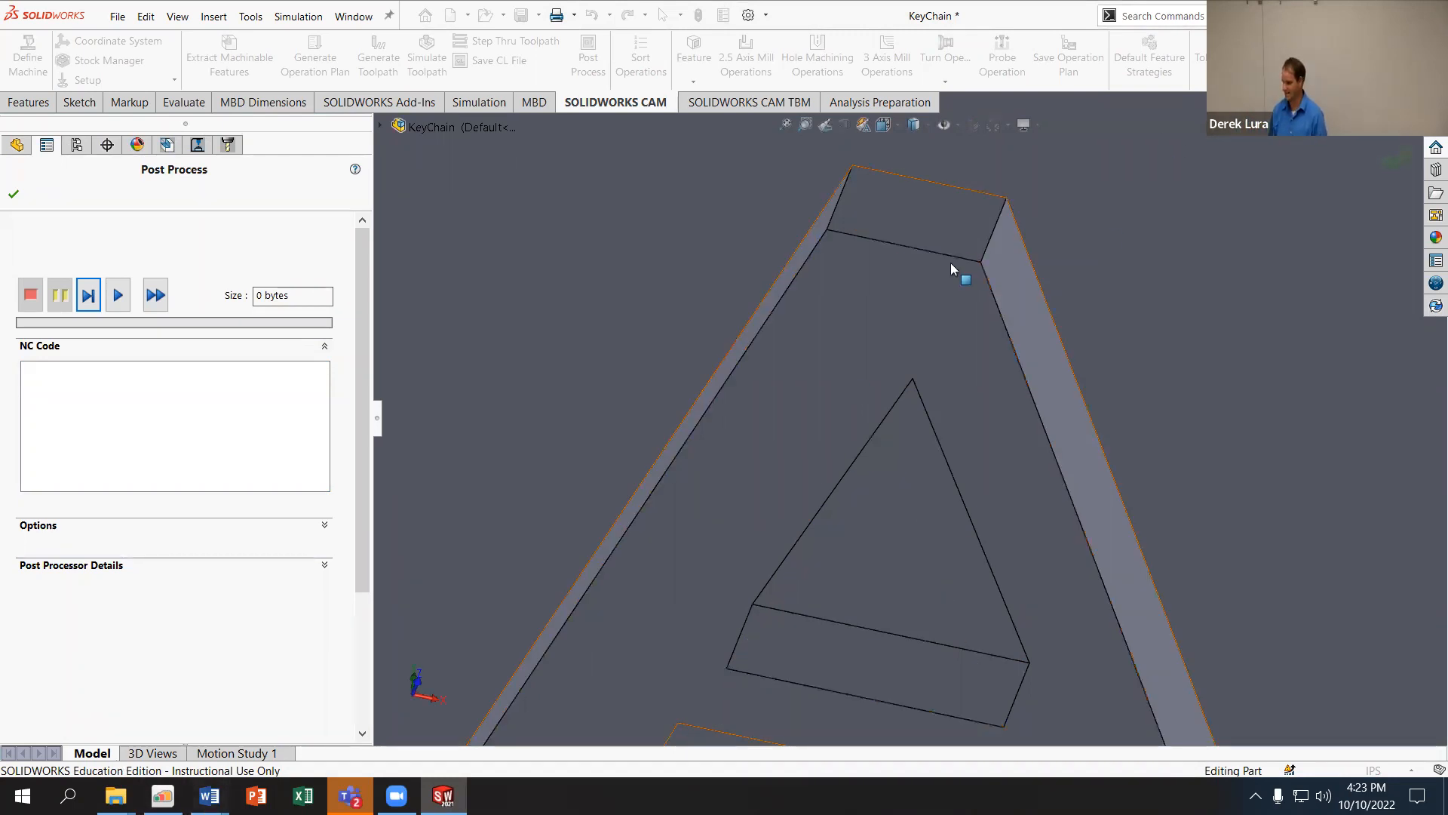
Step: Review the operations list through the center drill and drill operations, close Post Process, and check the post output file settings without saving
click(197, 145)
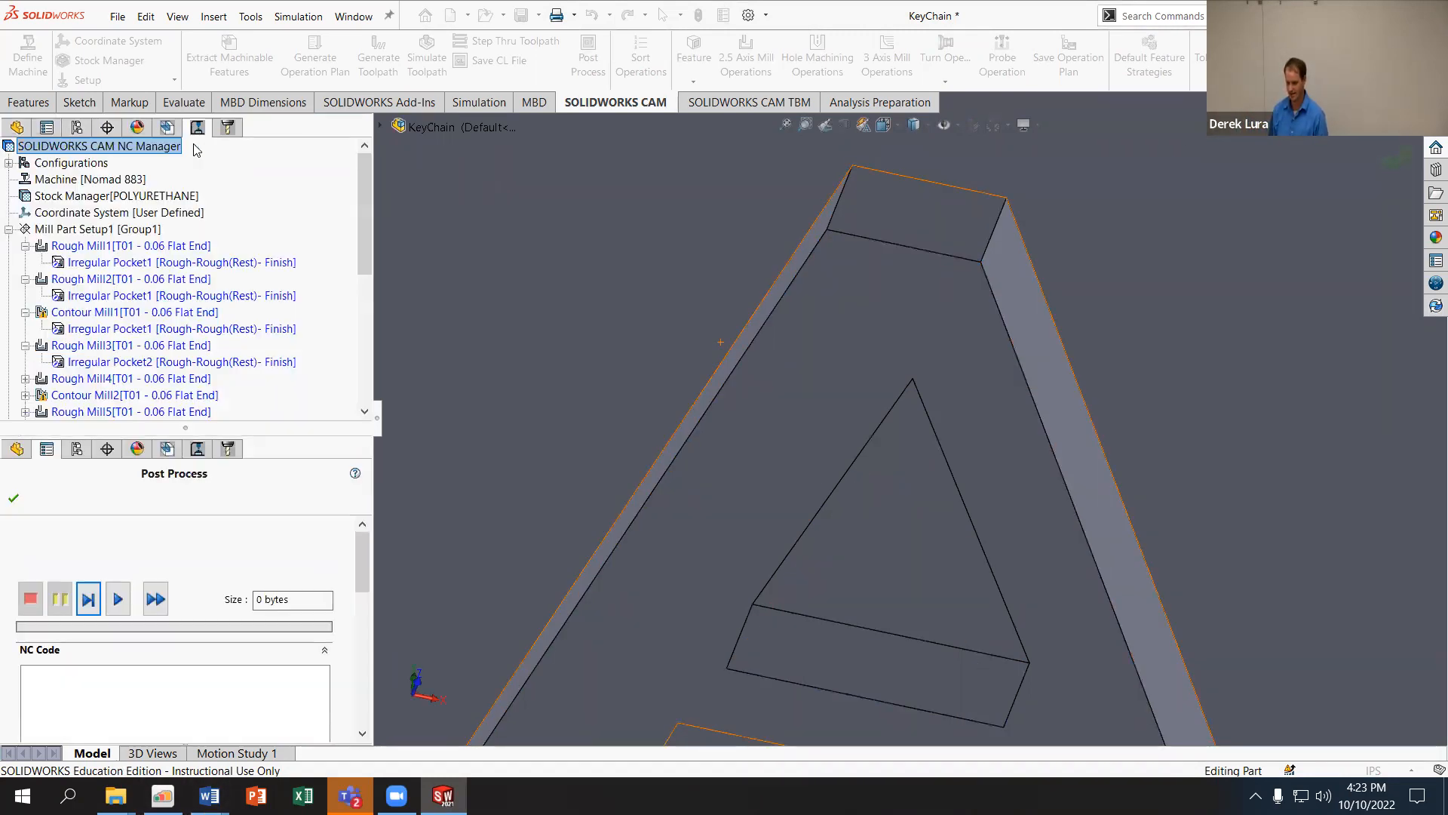
scroll(158, 235, down, 6)
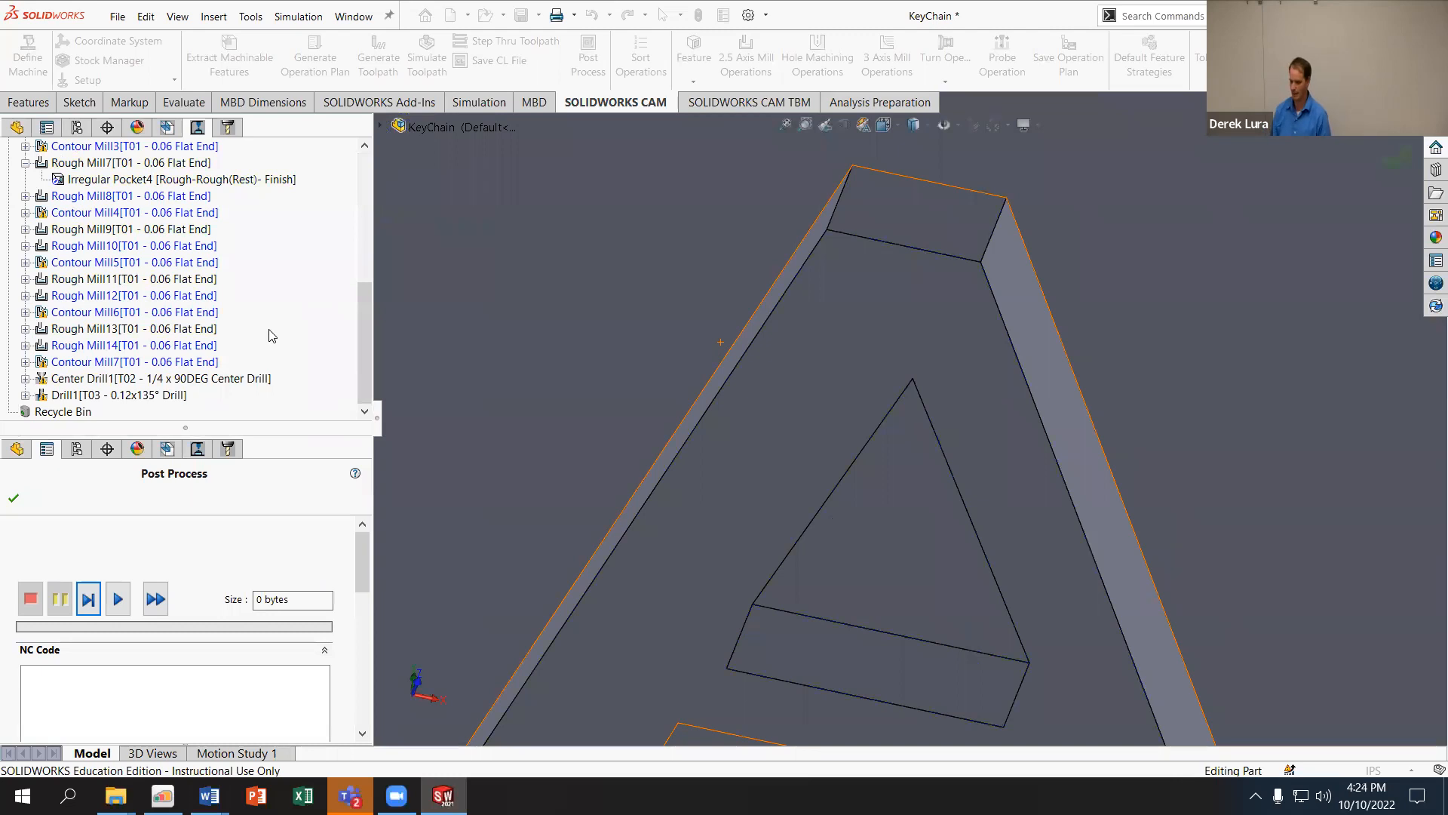
mouse_move(43, 384)
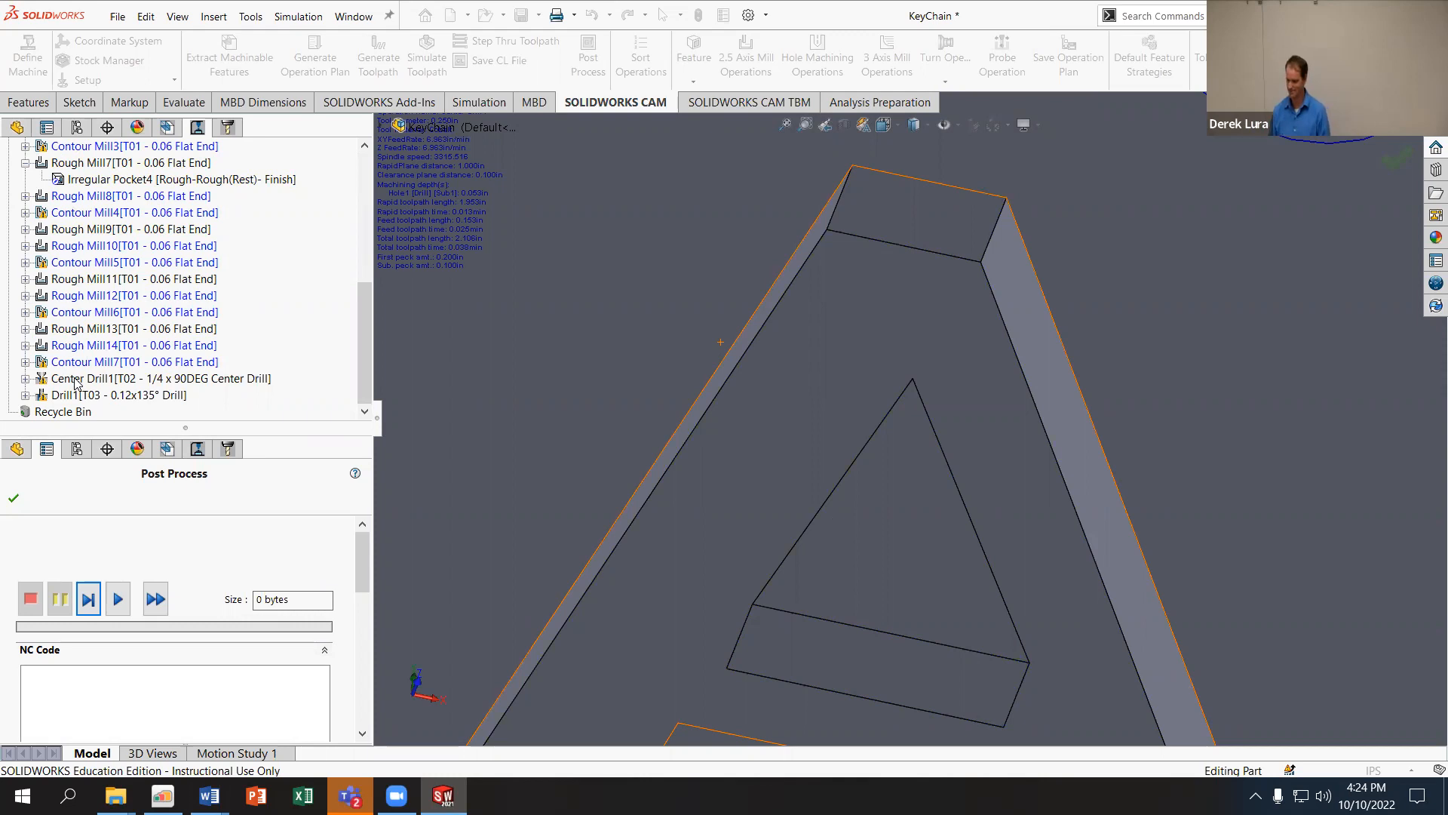
scroll(140, 365, up, 10)
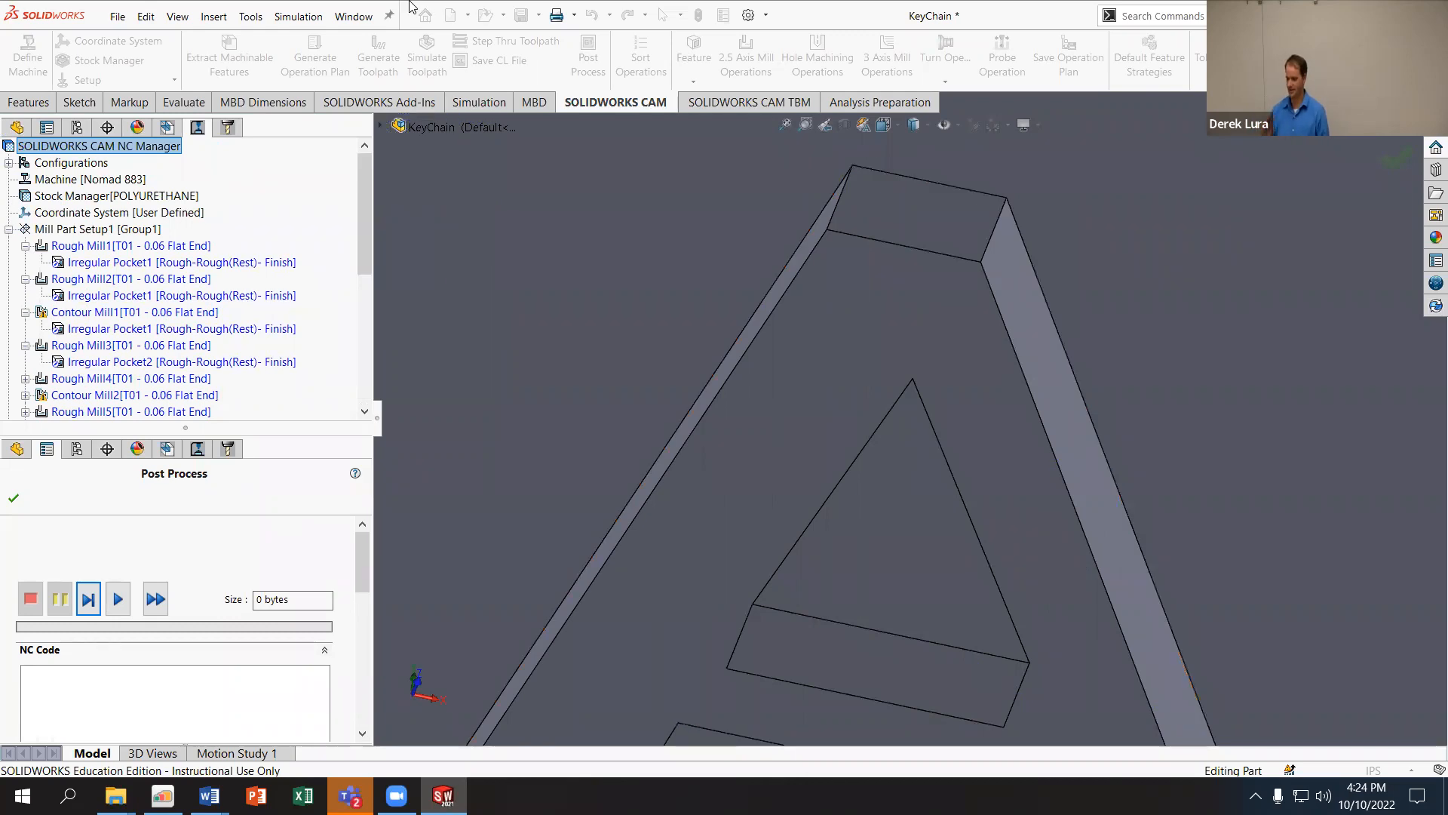
click(1398, 157)
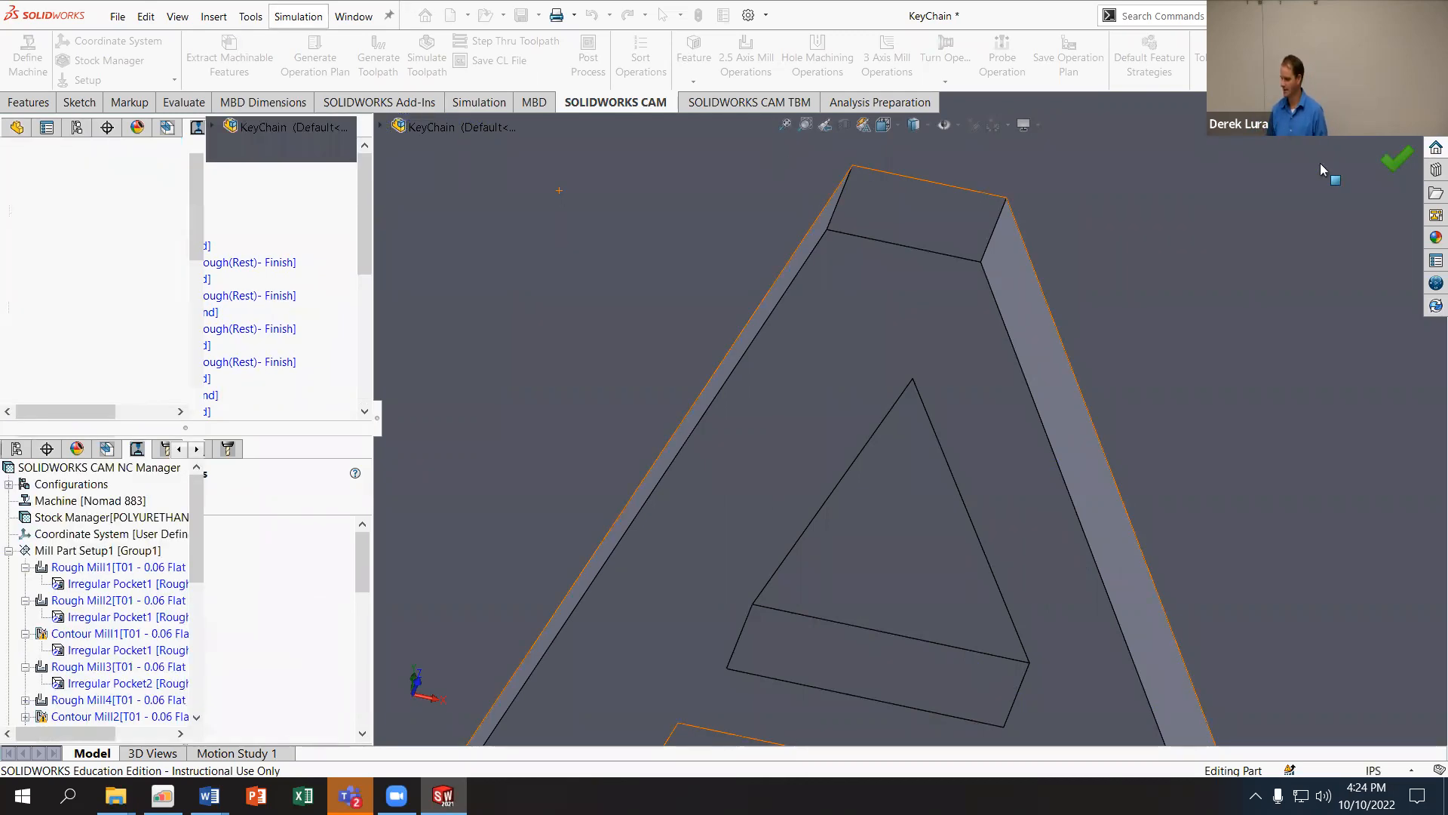
click(588, 57)
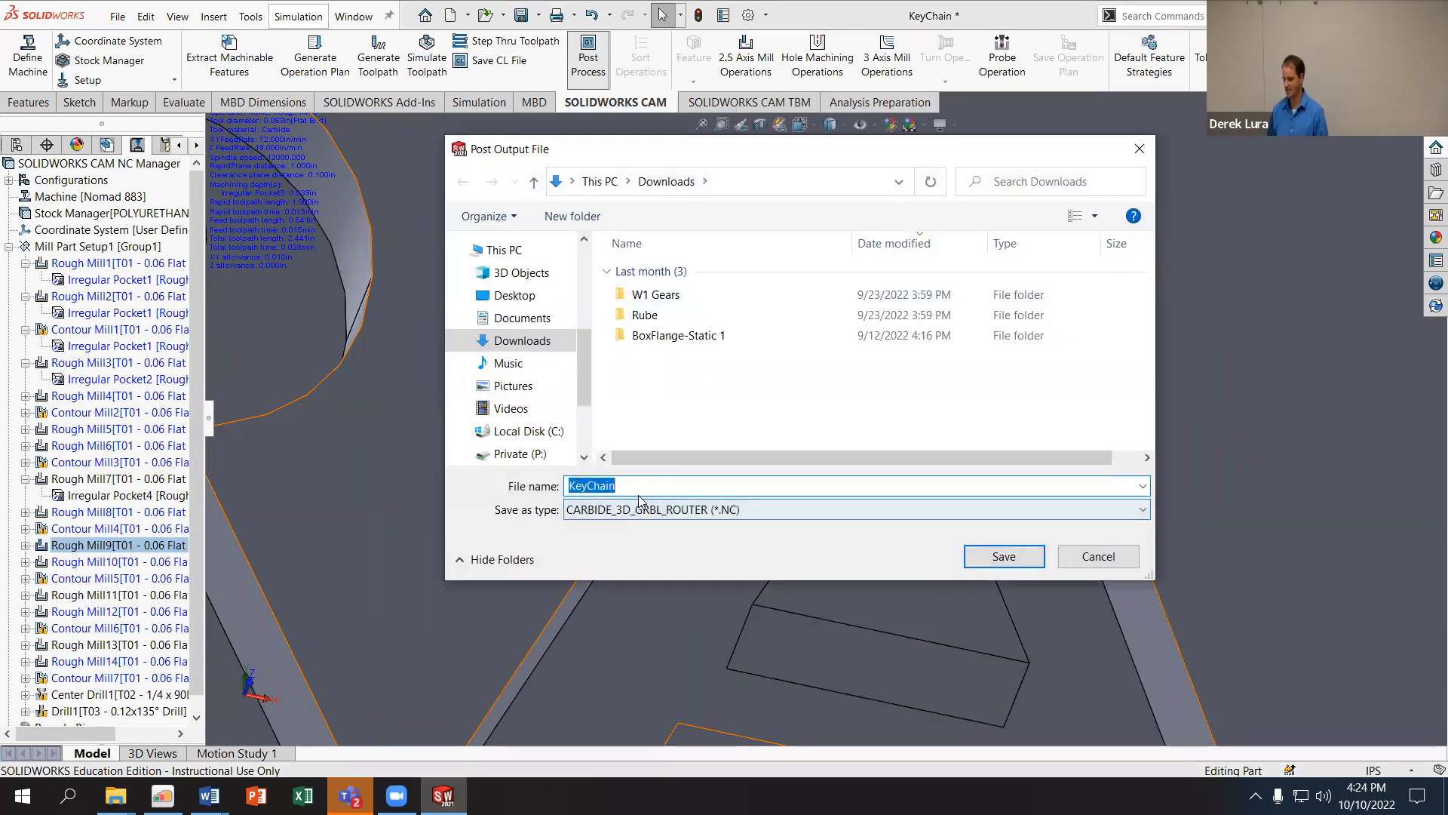
click(1095, 557)
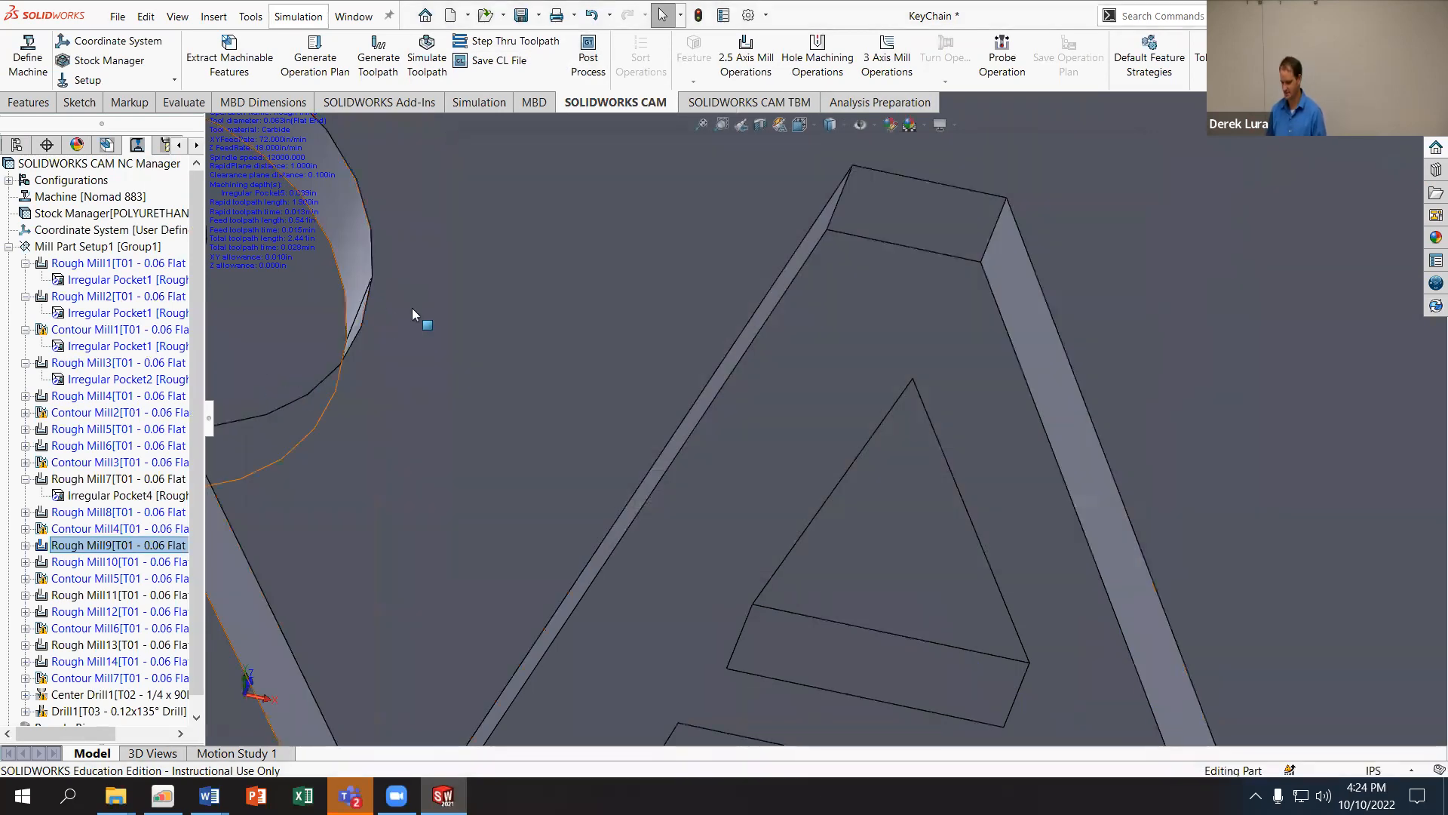
Step: Switch to the browser and open the Week 08 Progress Submission assignment from the course page in a new tab
click(163, 796)
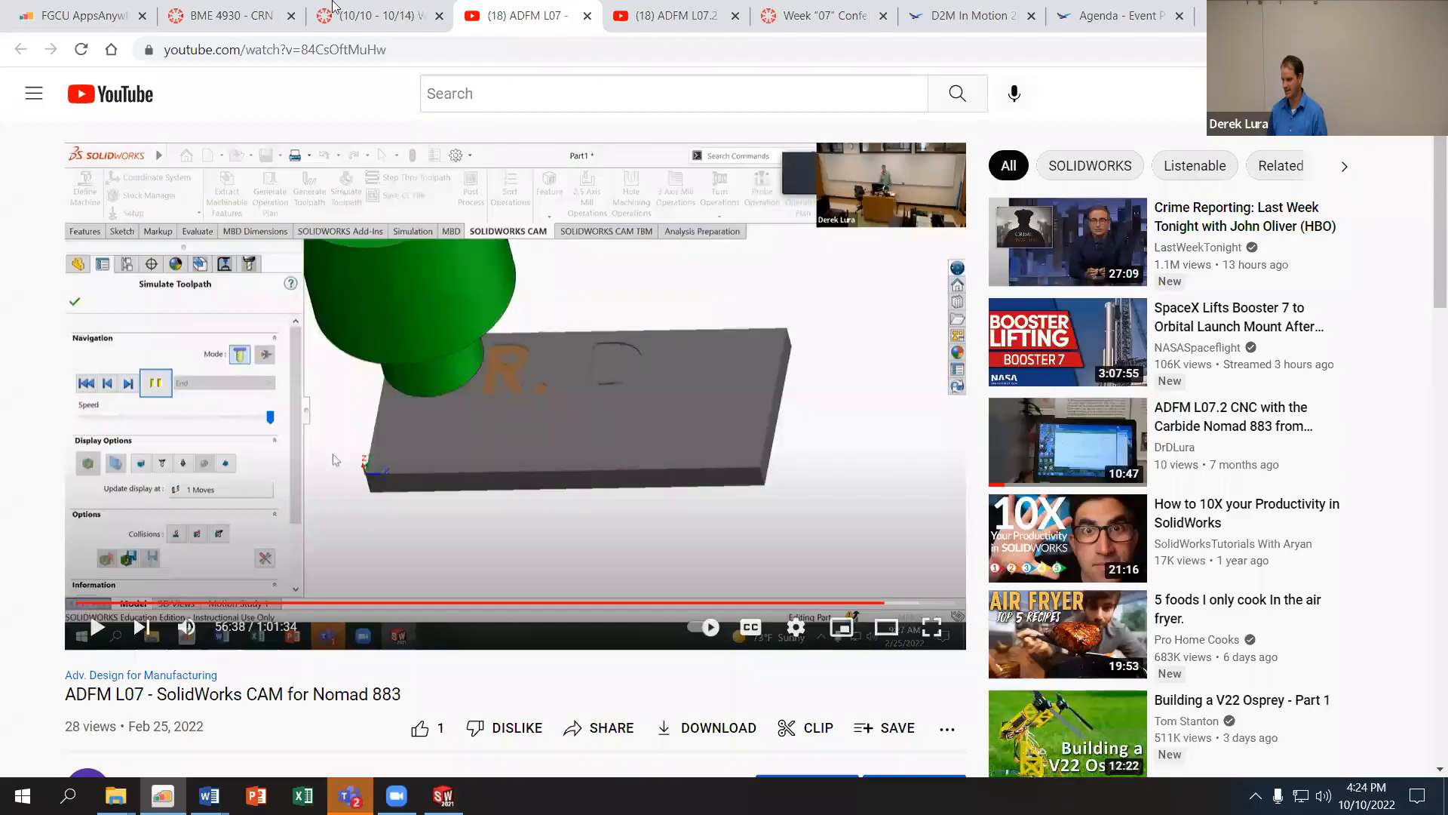
click(320, 12)
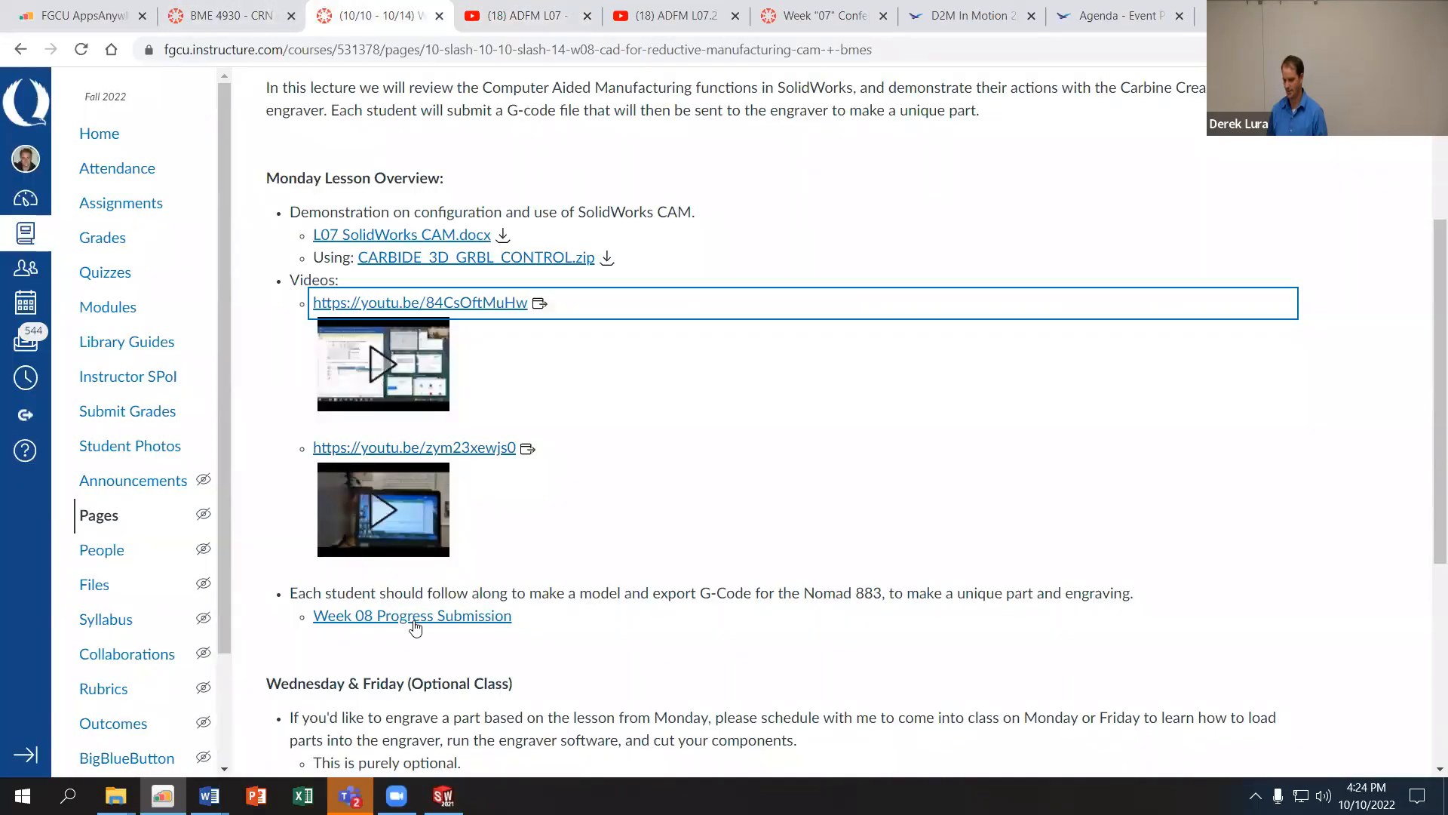
right_click(414, 626)
click(487, 472)
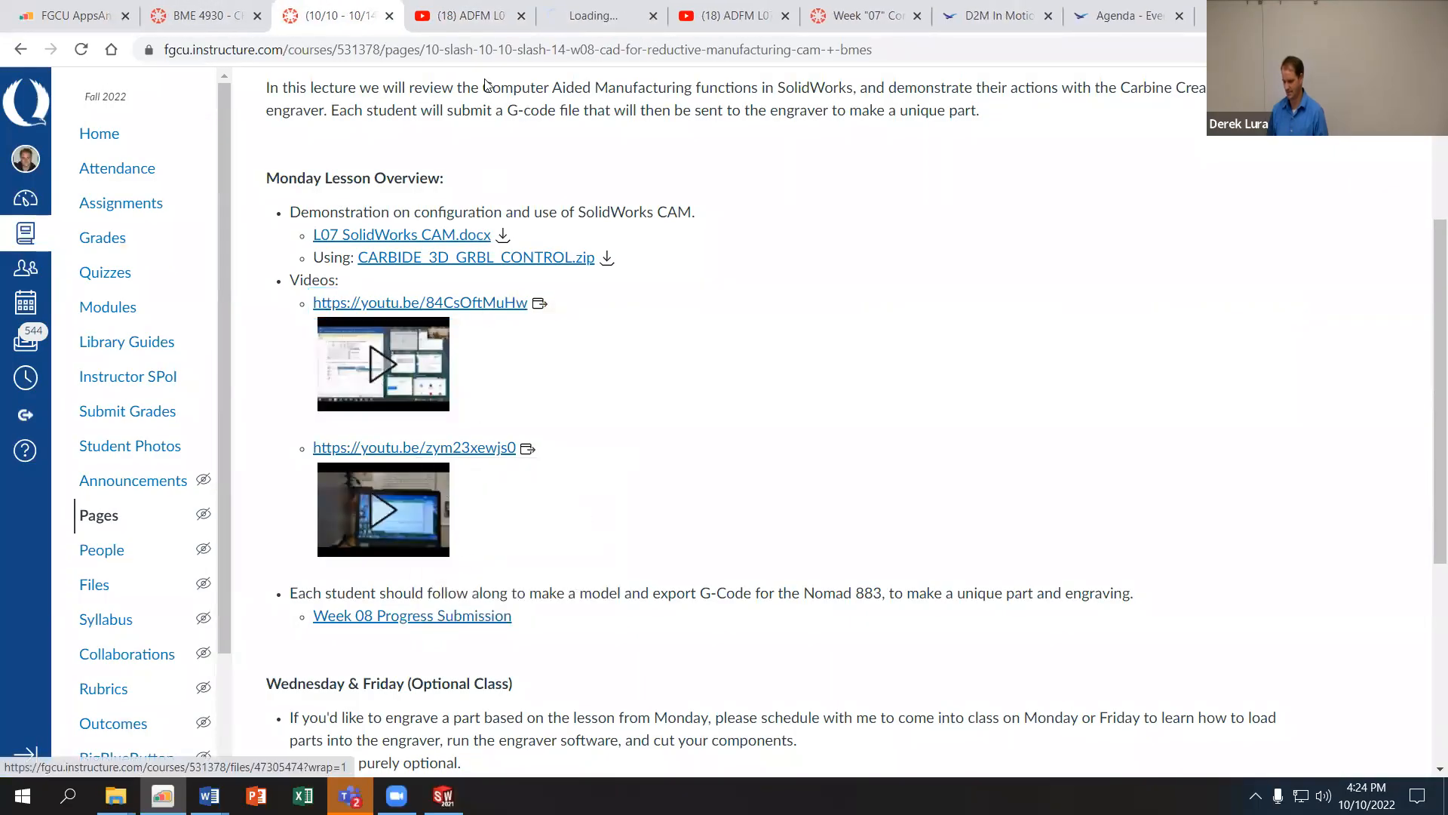
click(613, 17)
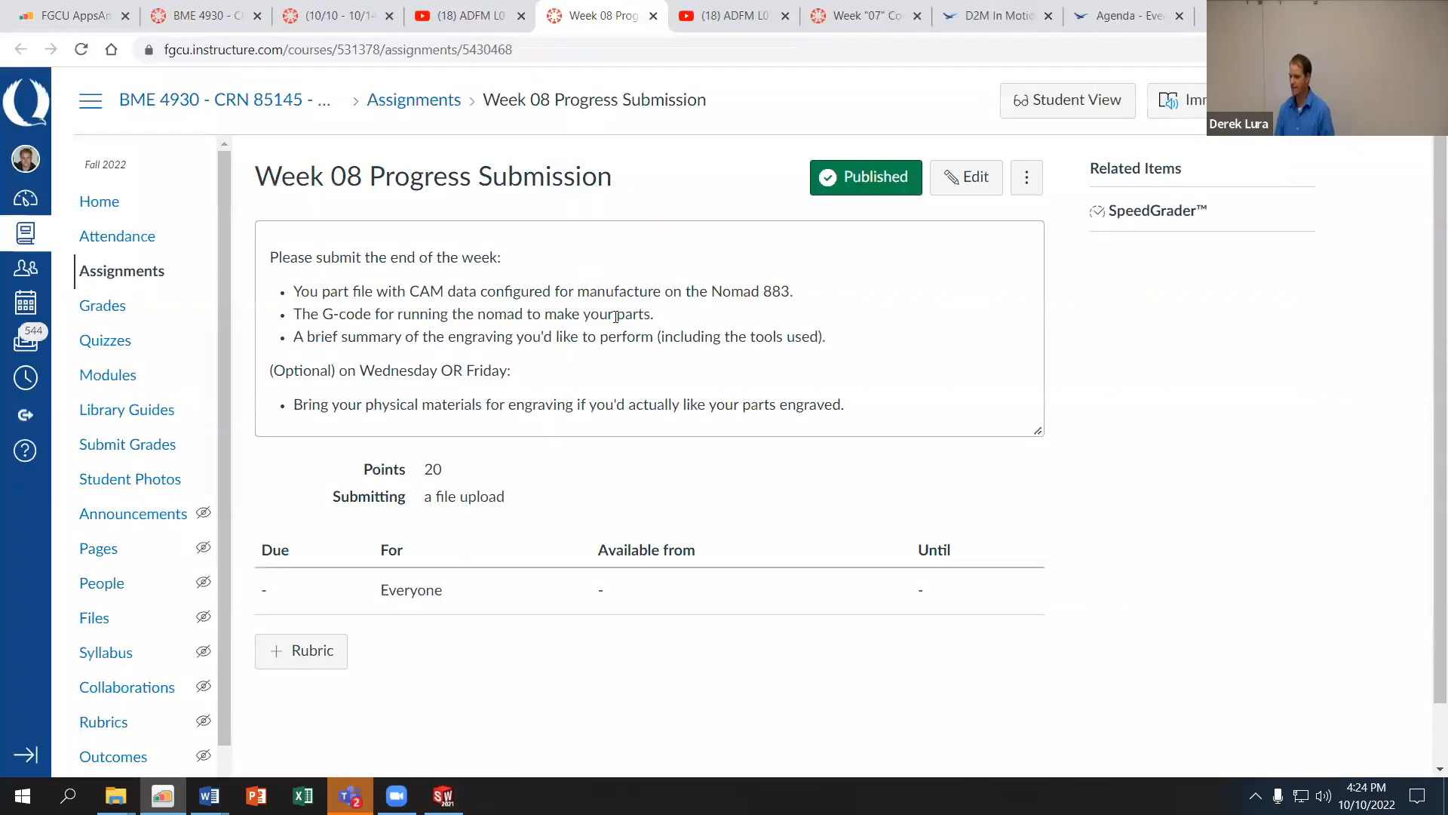